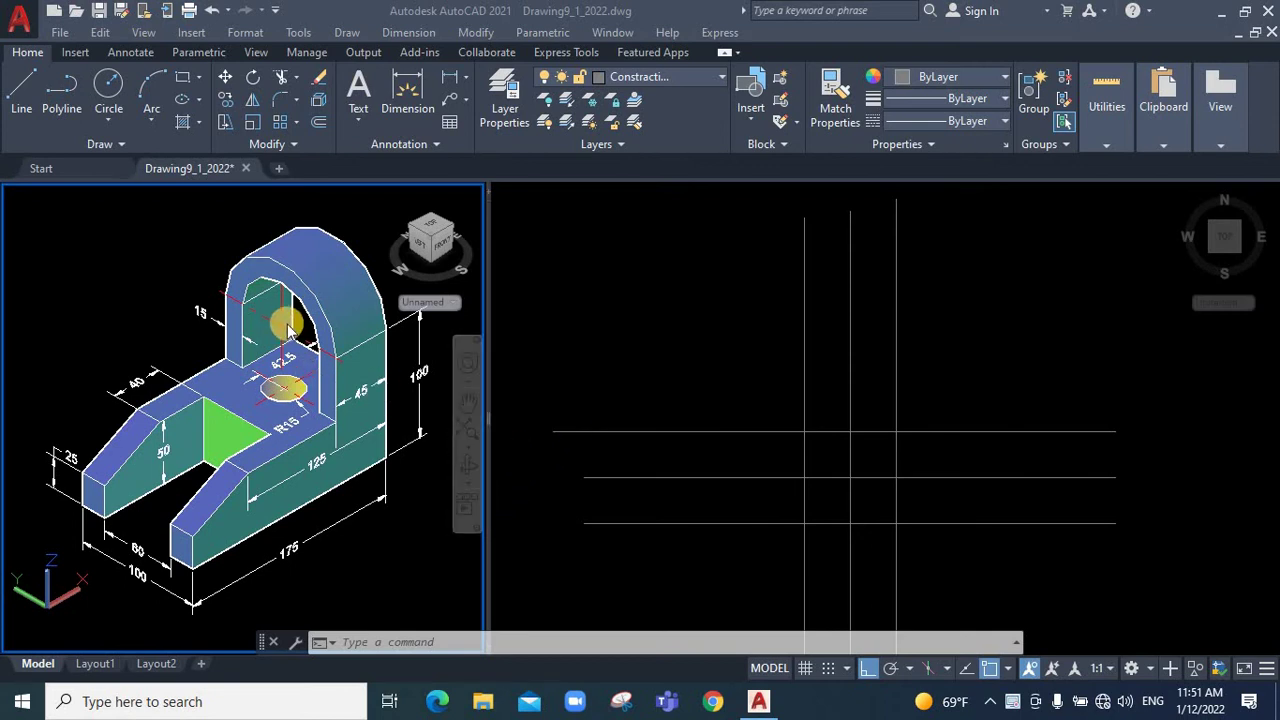
Zoom the view and select the 3D bracket solid
scroll(201, 312, up, 1)
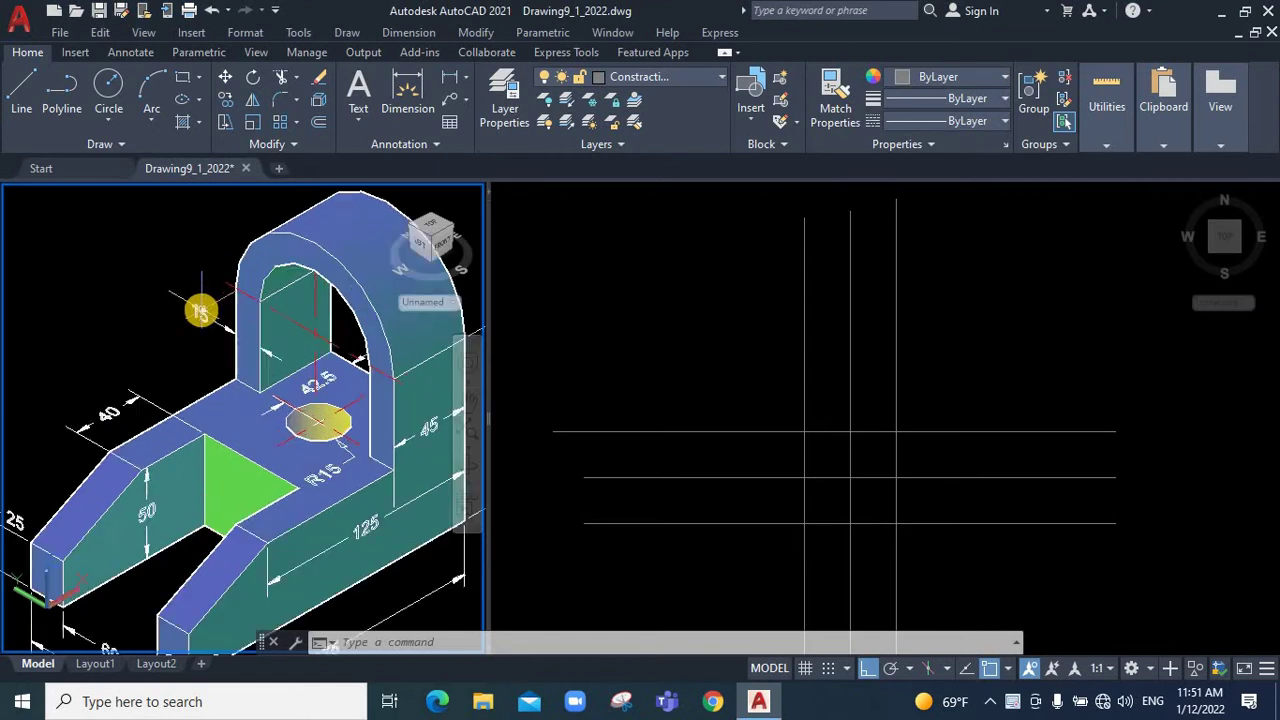
scroll(300, 370, down, 3)
scroll(244, 386, up, 3)
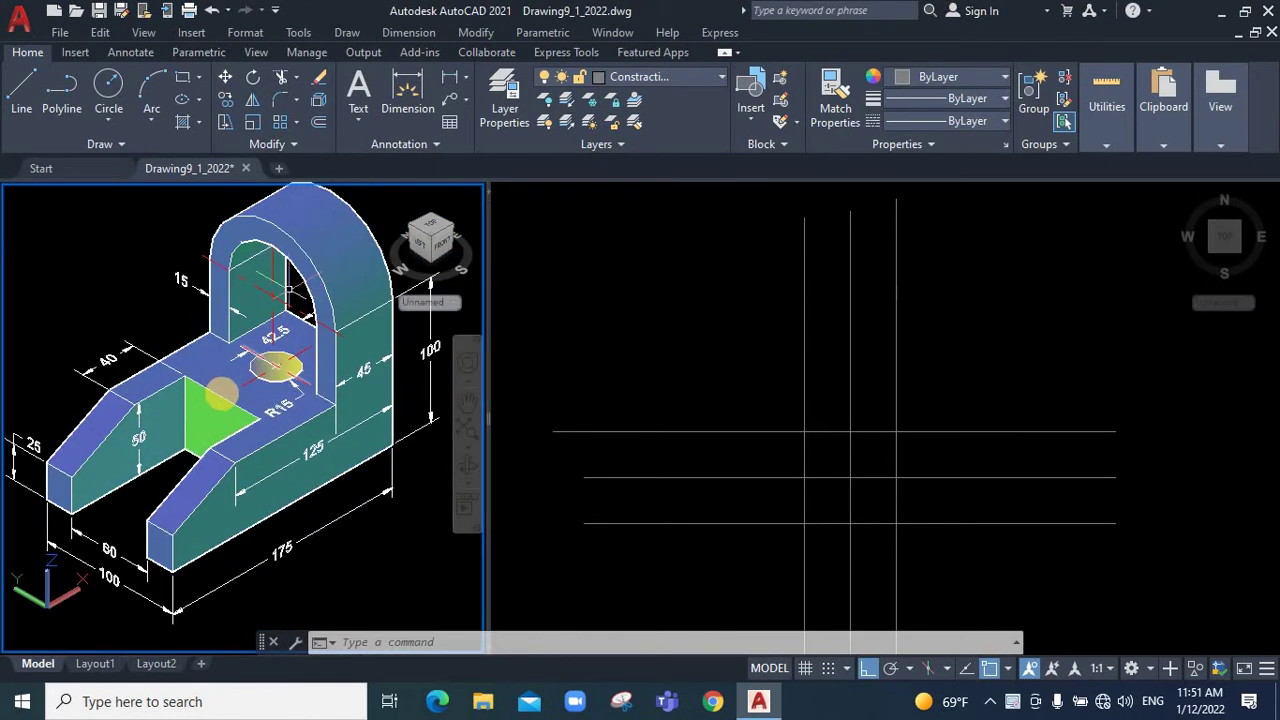
click(221, 392)
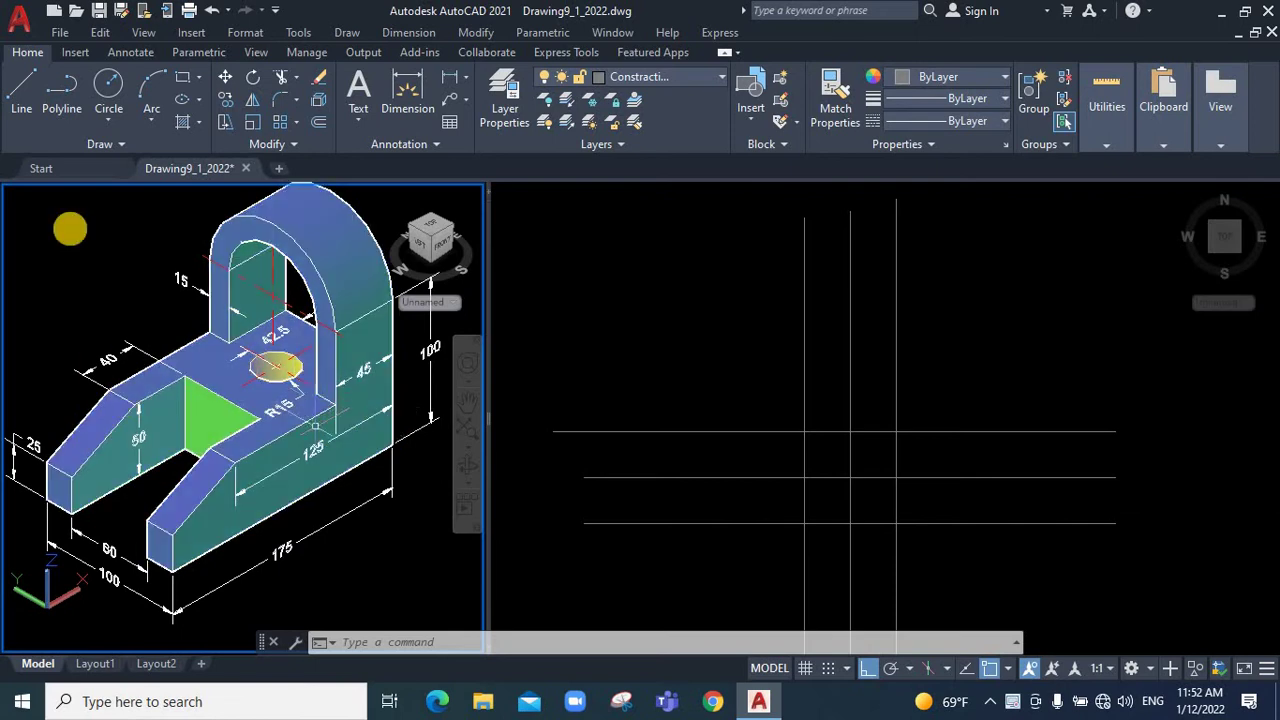
Set the drawing units to Decimal length with a Millimeters insertion scale
click(275, 10)
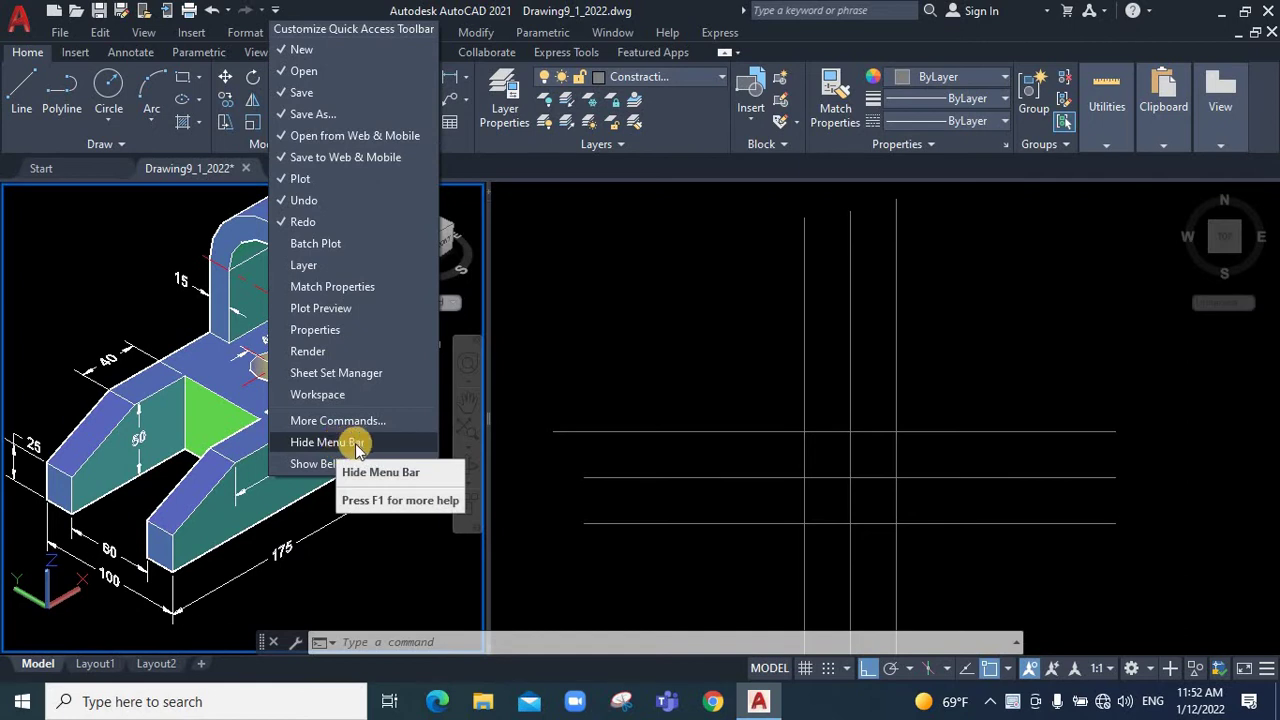
click(246, 35)
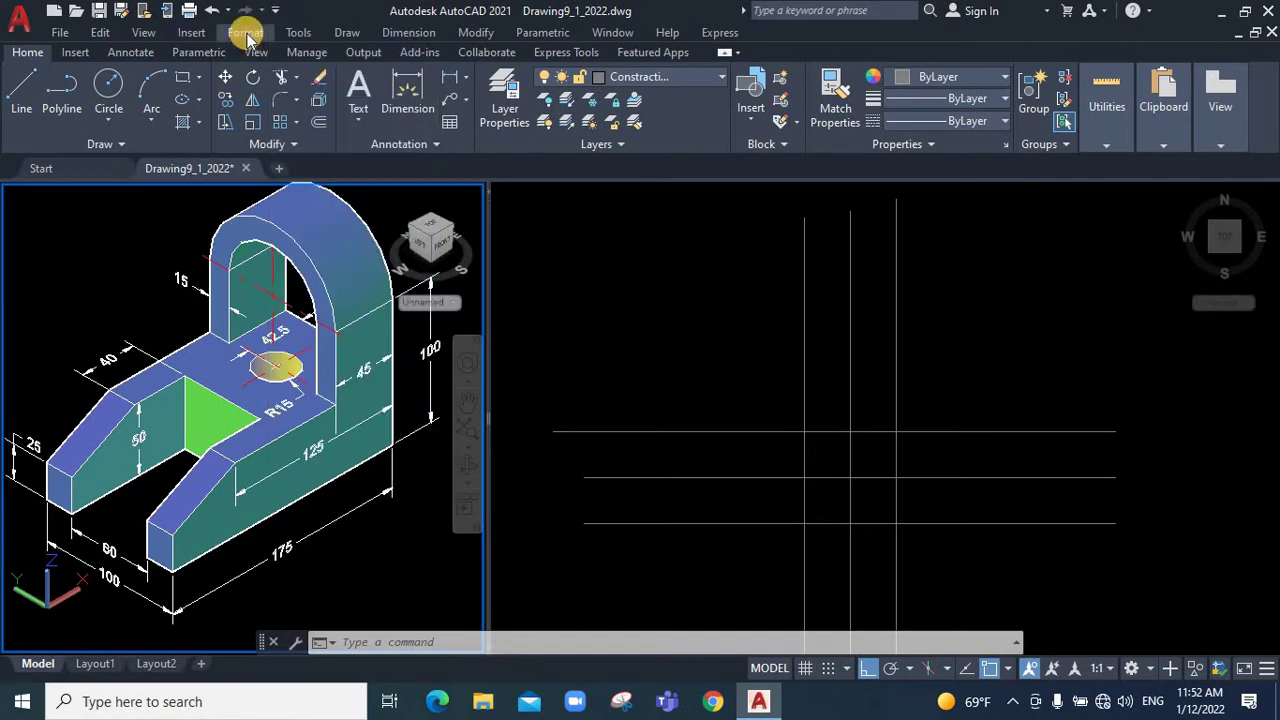
click(246, 35)
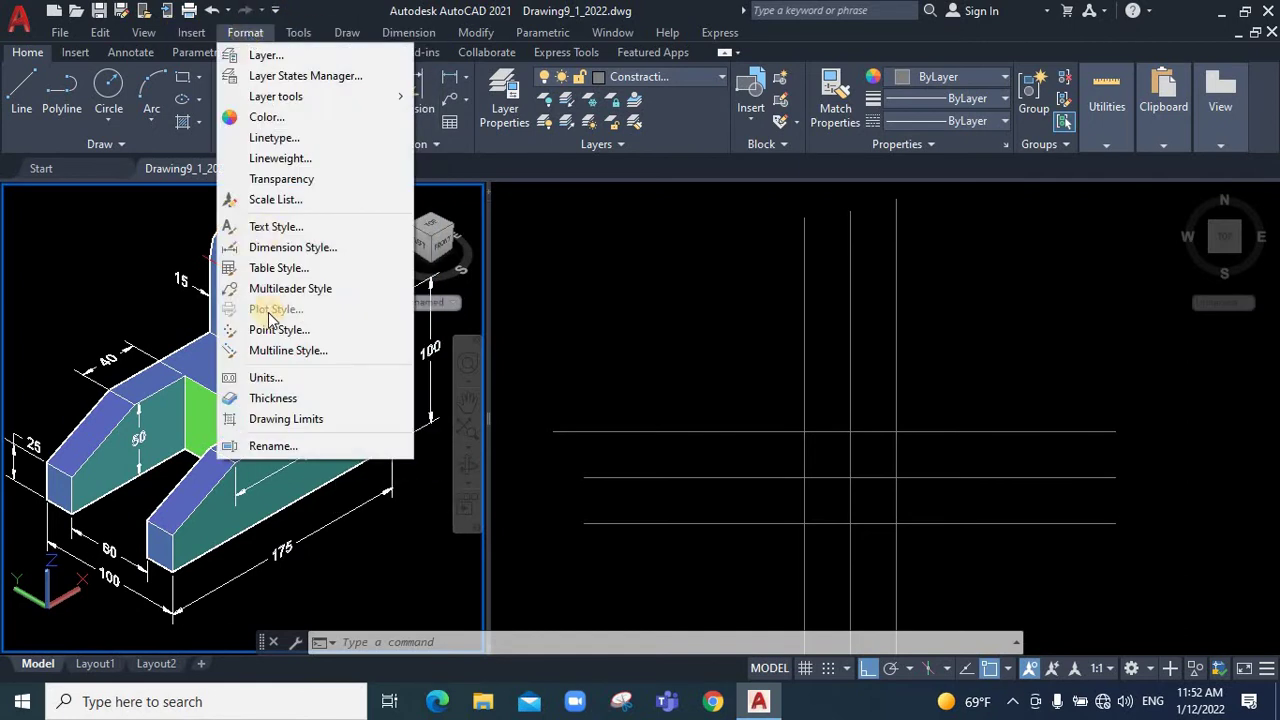
click(274, 374)
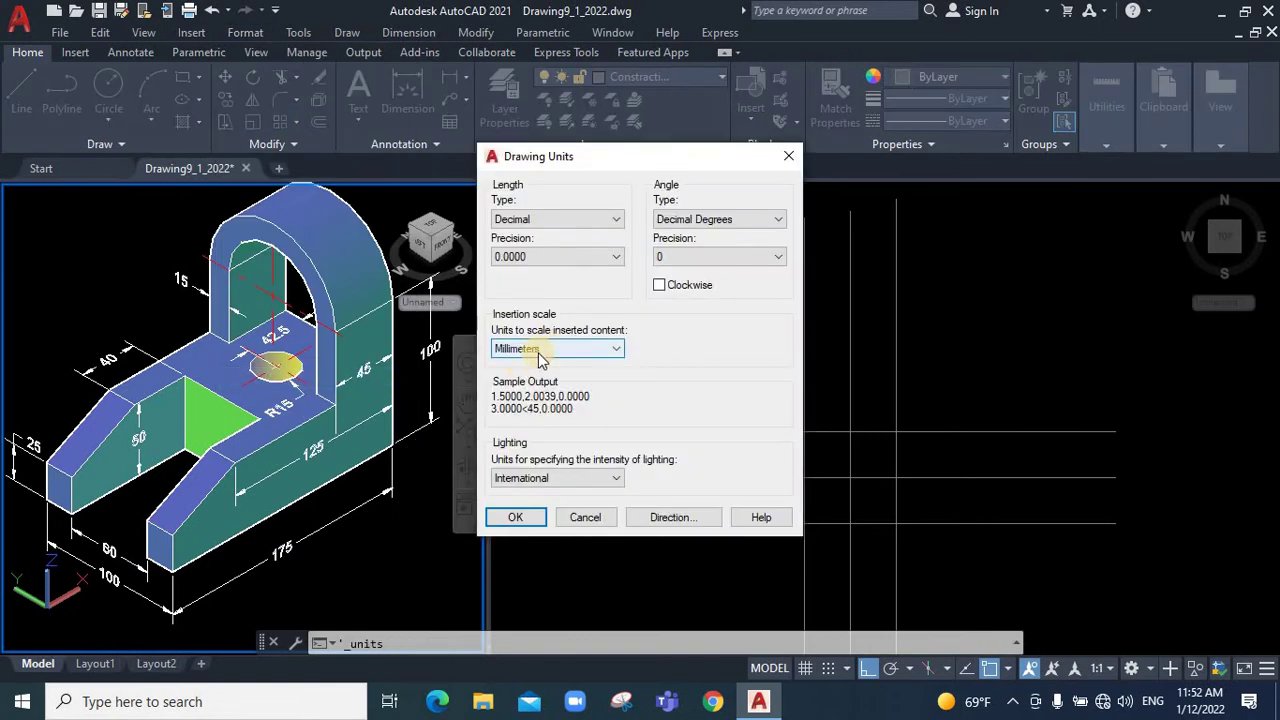
click(515, 517)
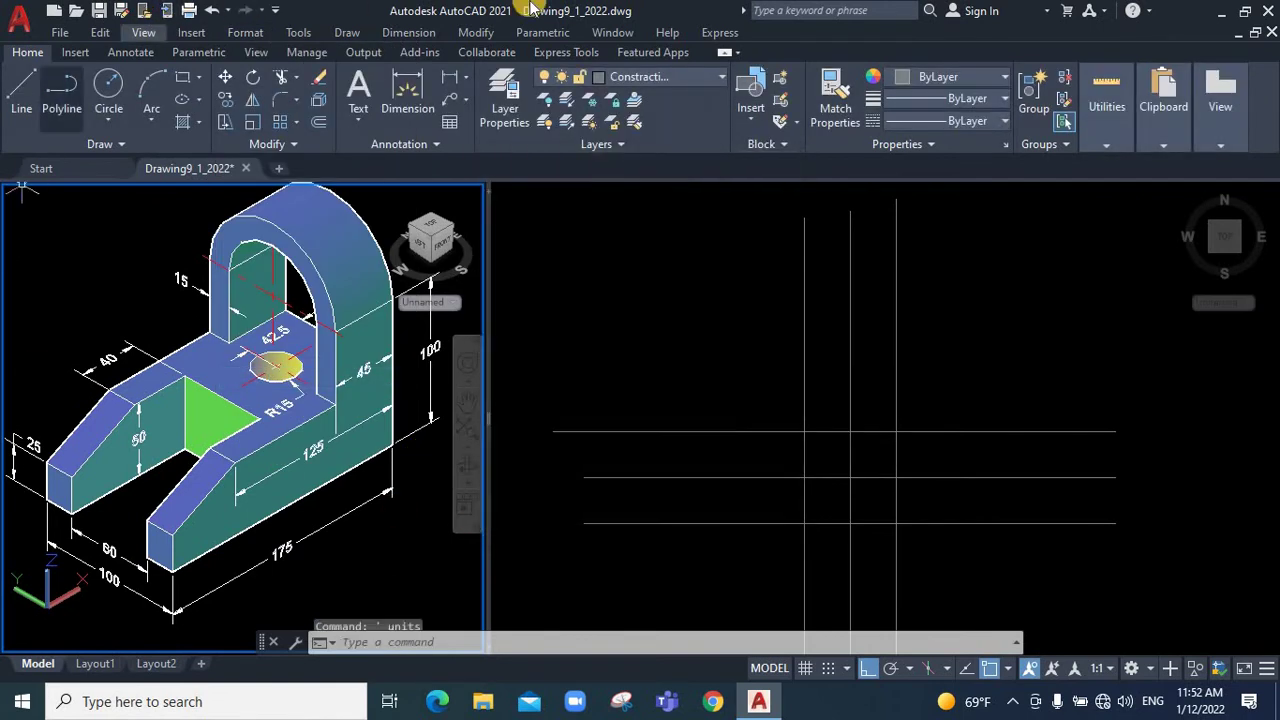
Switch the current layer from construction to 'front view'
click(500, 90)
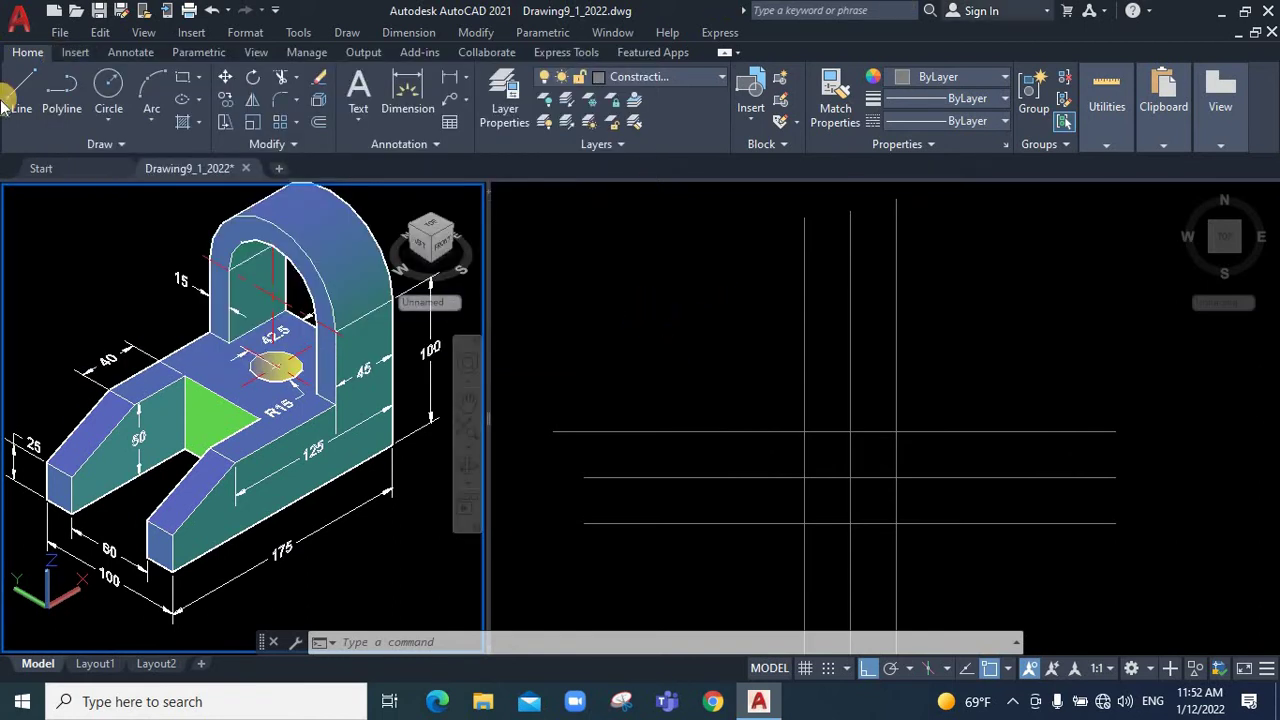
click(641, 88)
click(630, 213)
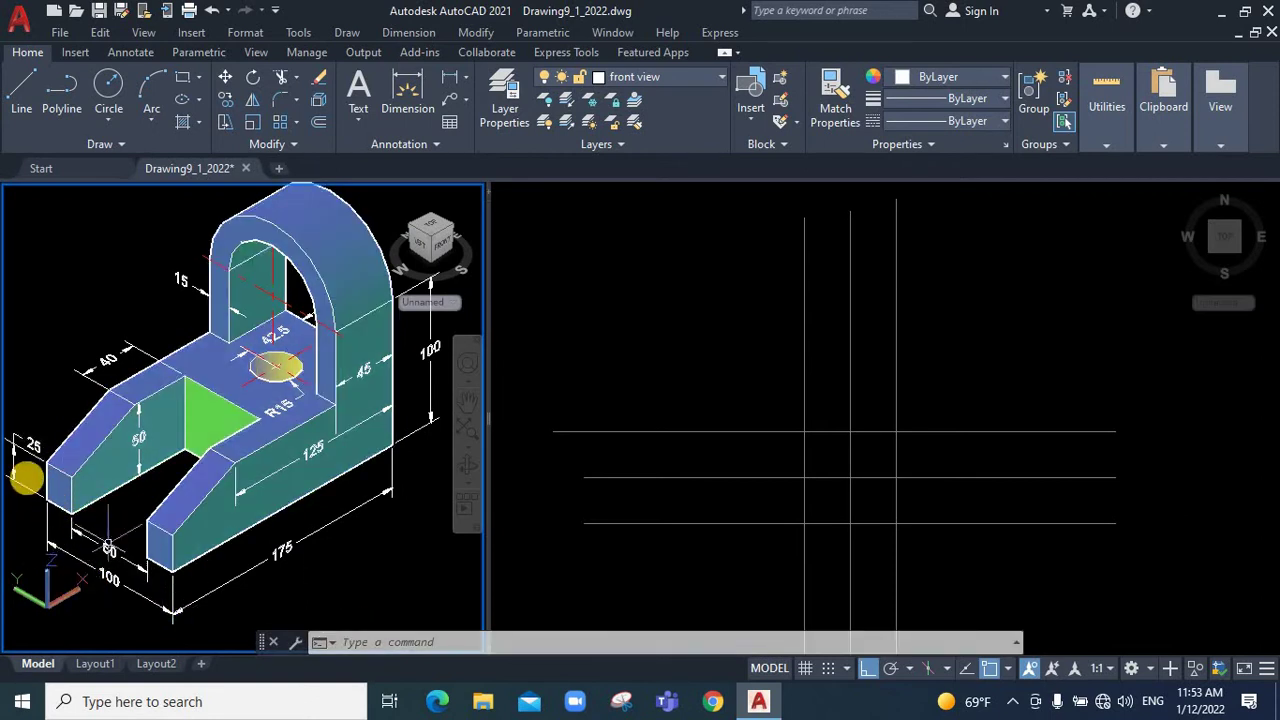
From the guide intersection, draw a 175-unit base line leftward and a 25-unit edge upward
click(155, 560)
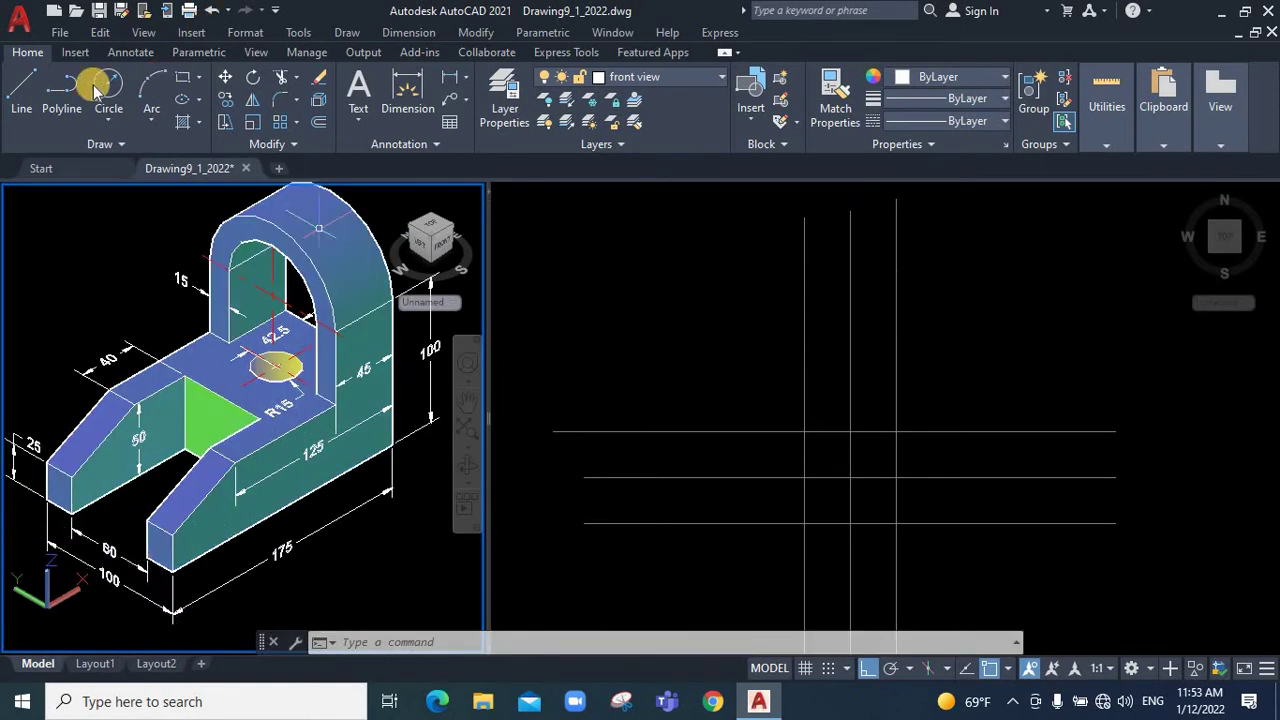
click(22, 95)
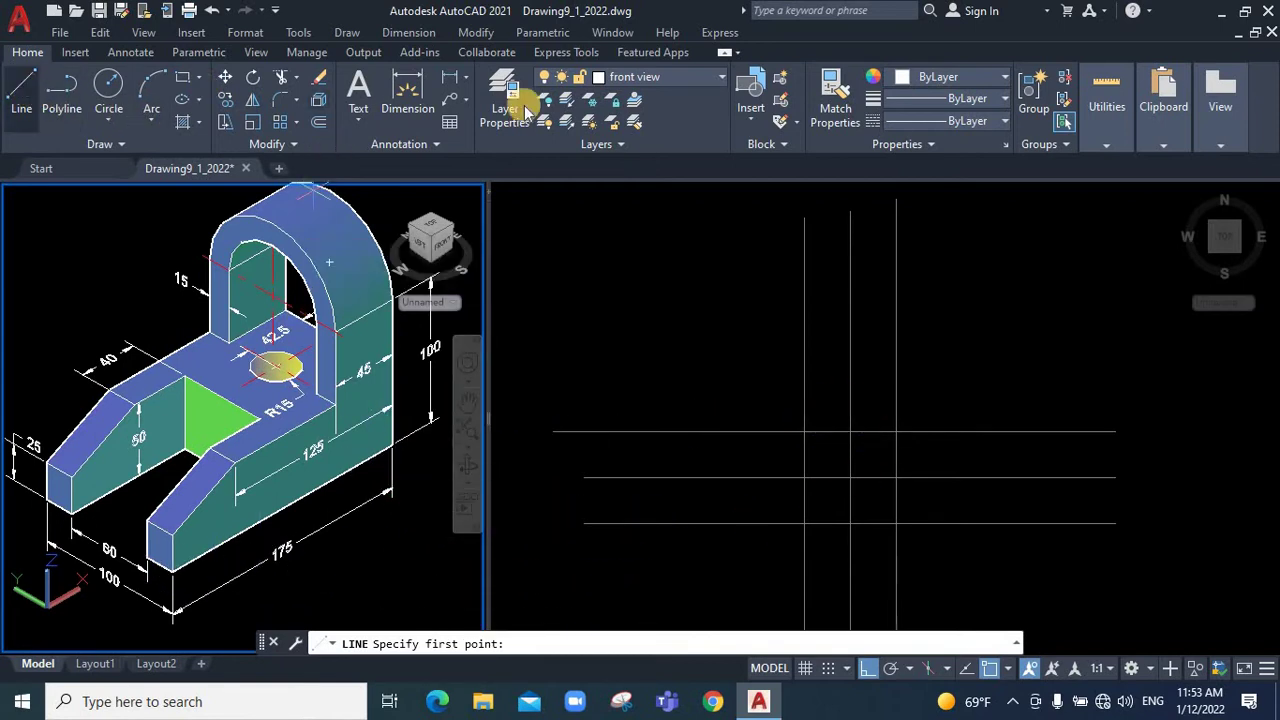
click(803, 432)
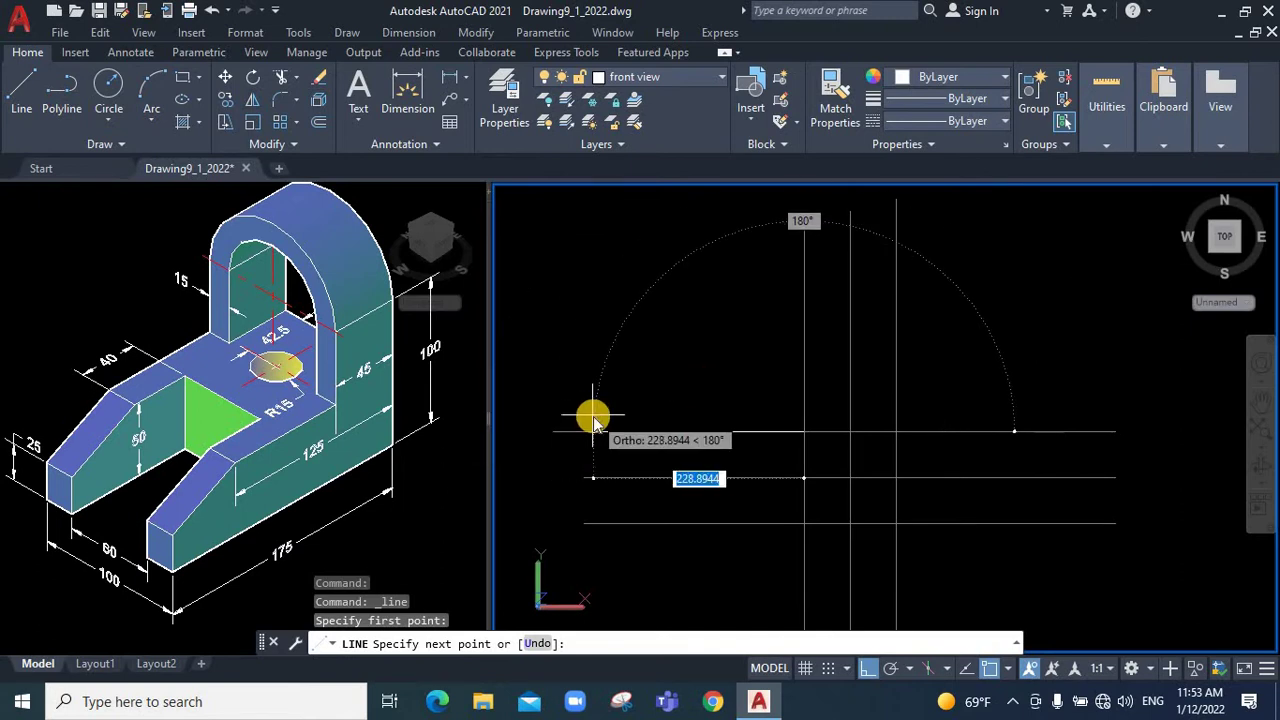
text(175)
key(Return)
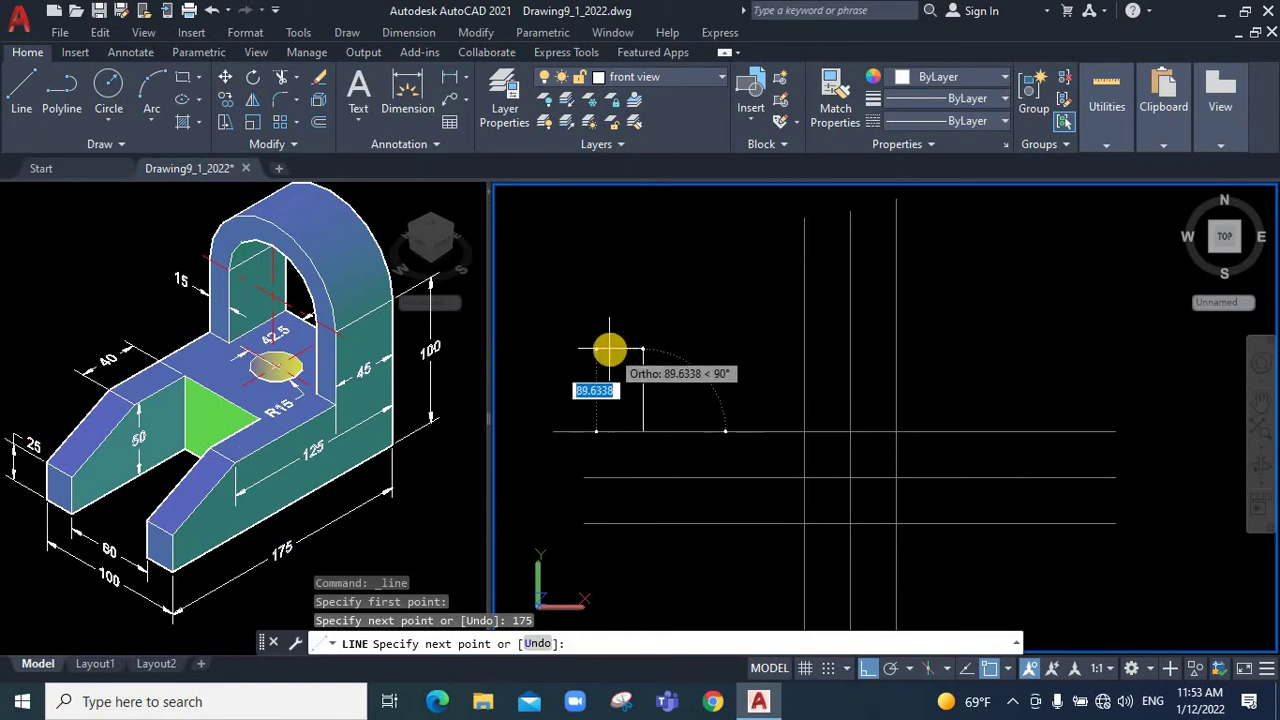
text(25)
key(Return)
key(Escape)
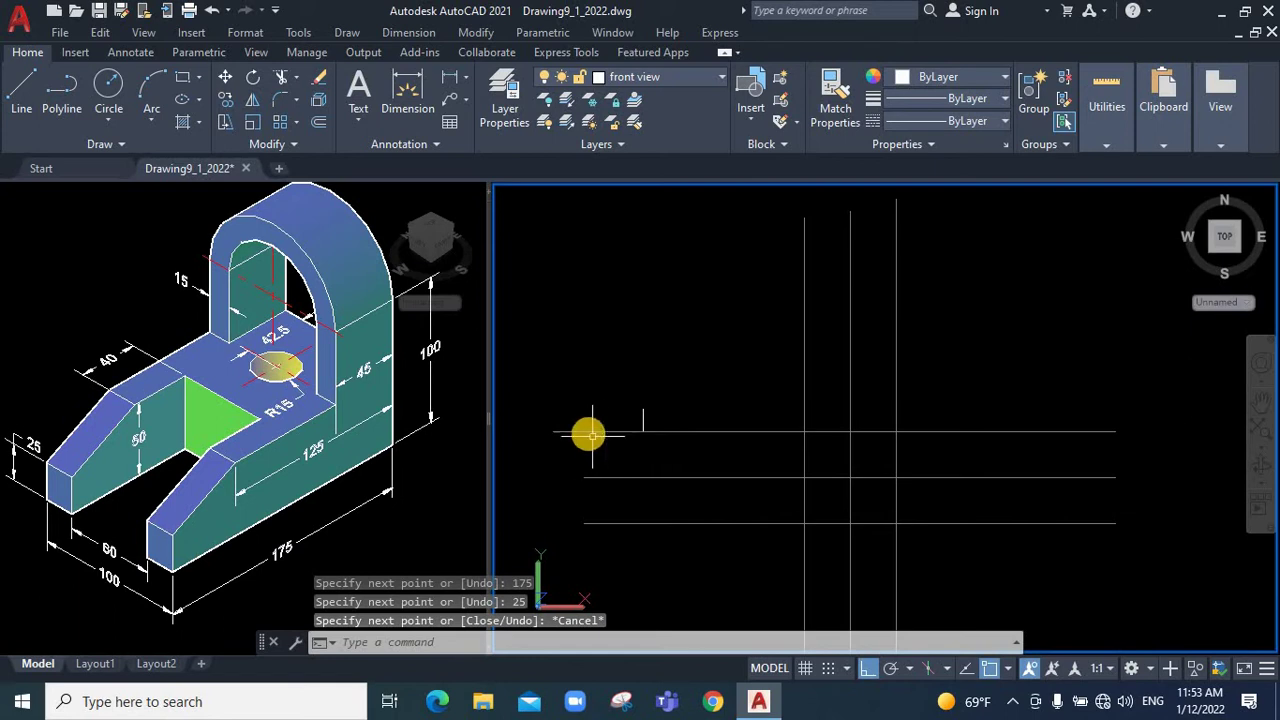
Shorten the horizontal guide so its left end meets the vertical guide
click(545, 432)
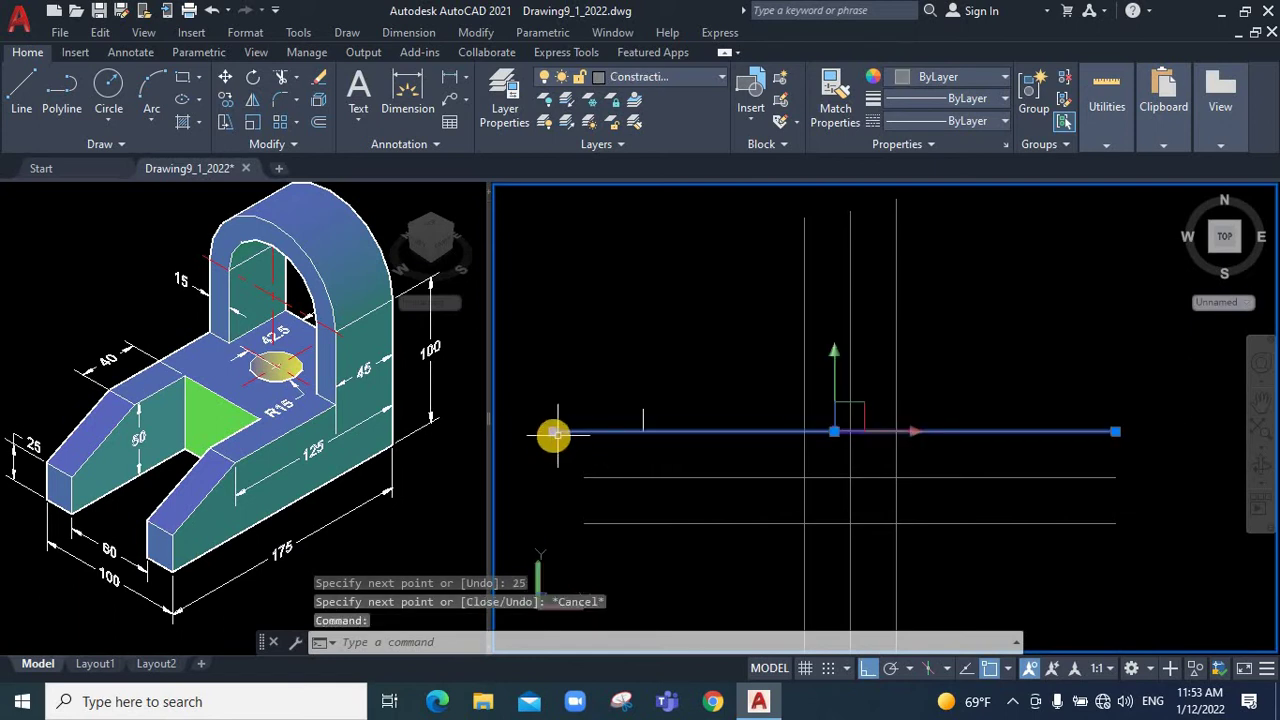
click(552, 432)
click(804, 432)
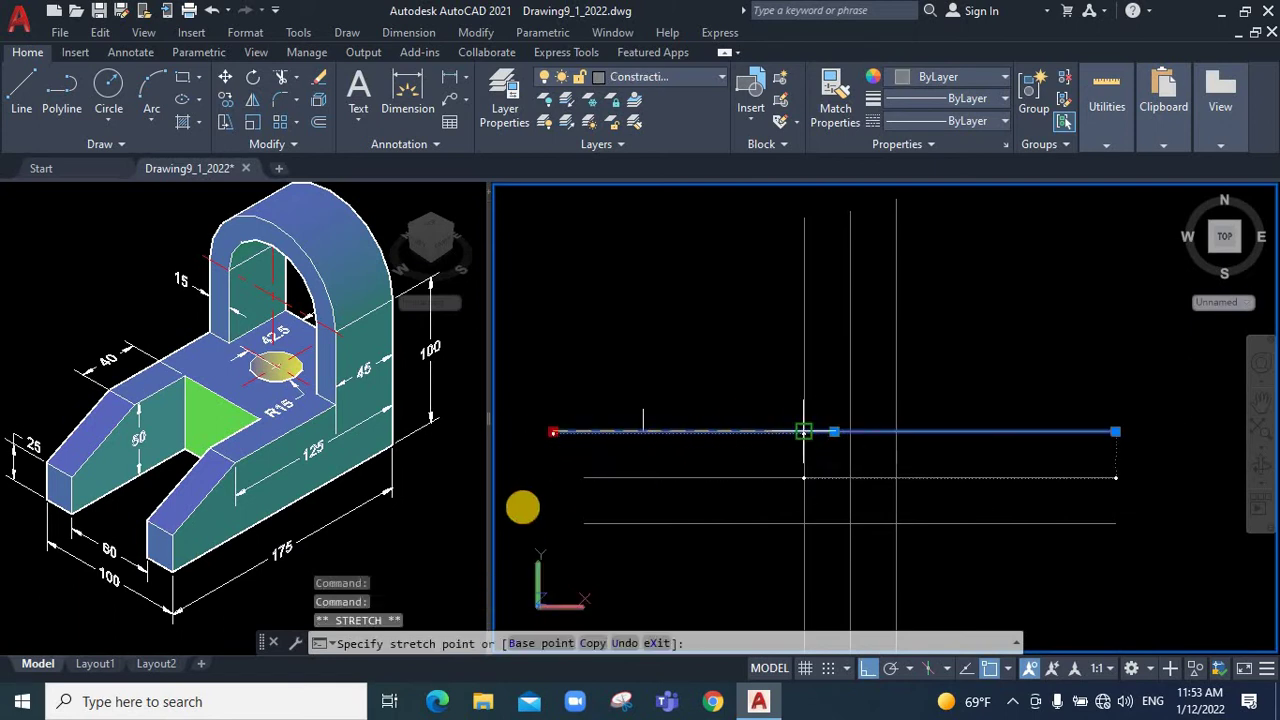
key(Escape)
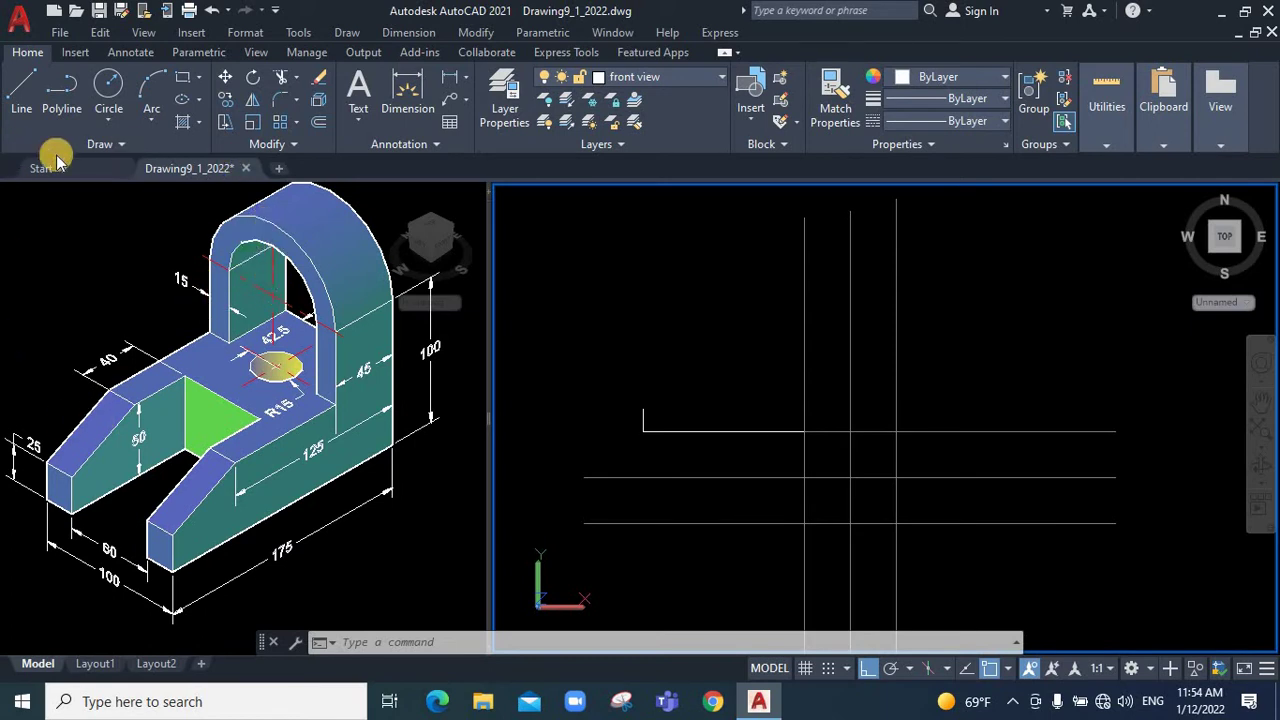
Draw the front profile lines from the guide intersection: 150, 45, 100 and 80 units
click(23, 85)
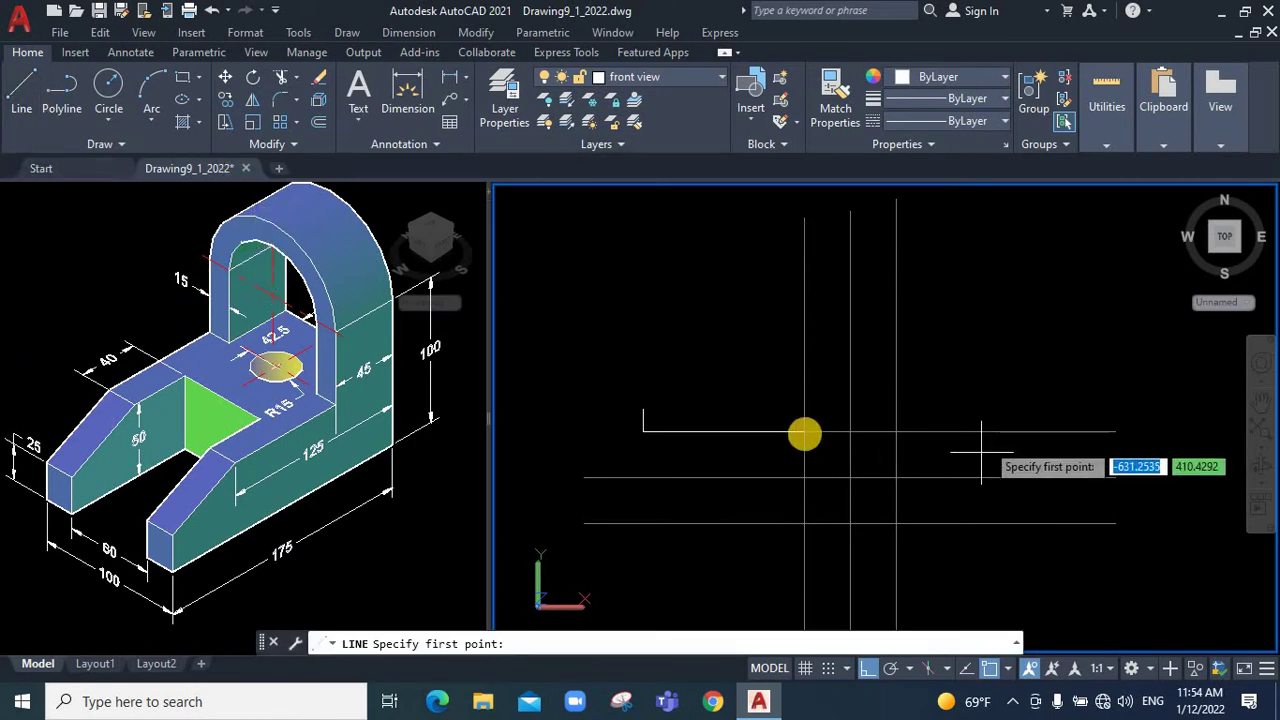
click(803, 432)
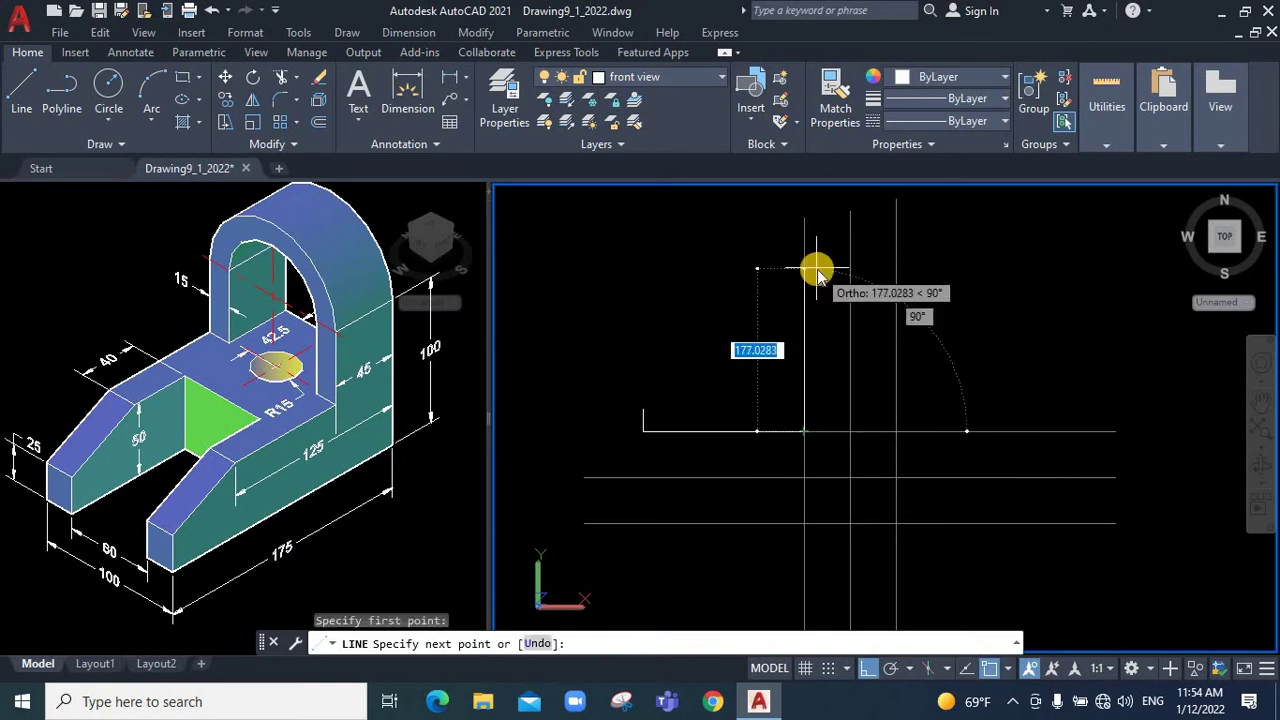
text(150)
key(Return)
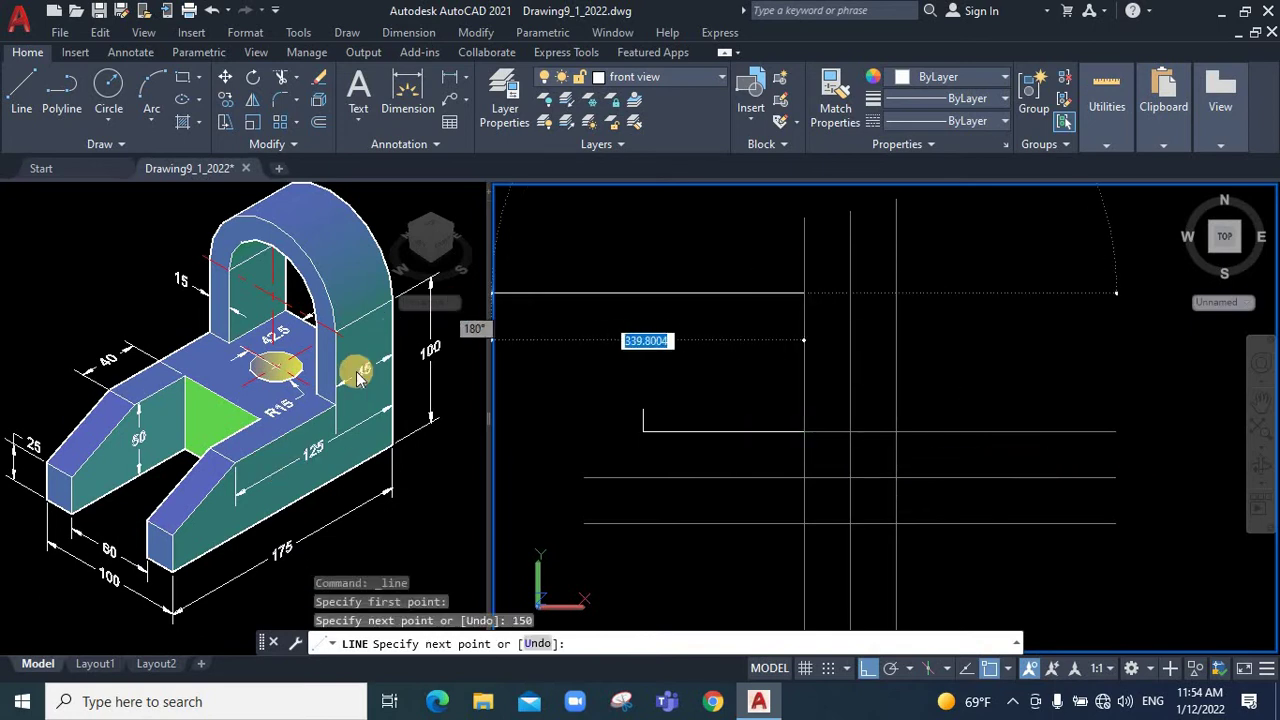
text(45)
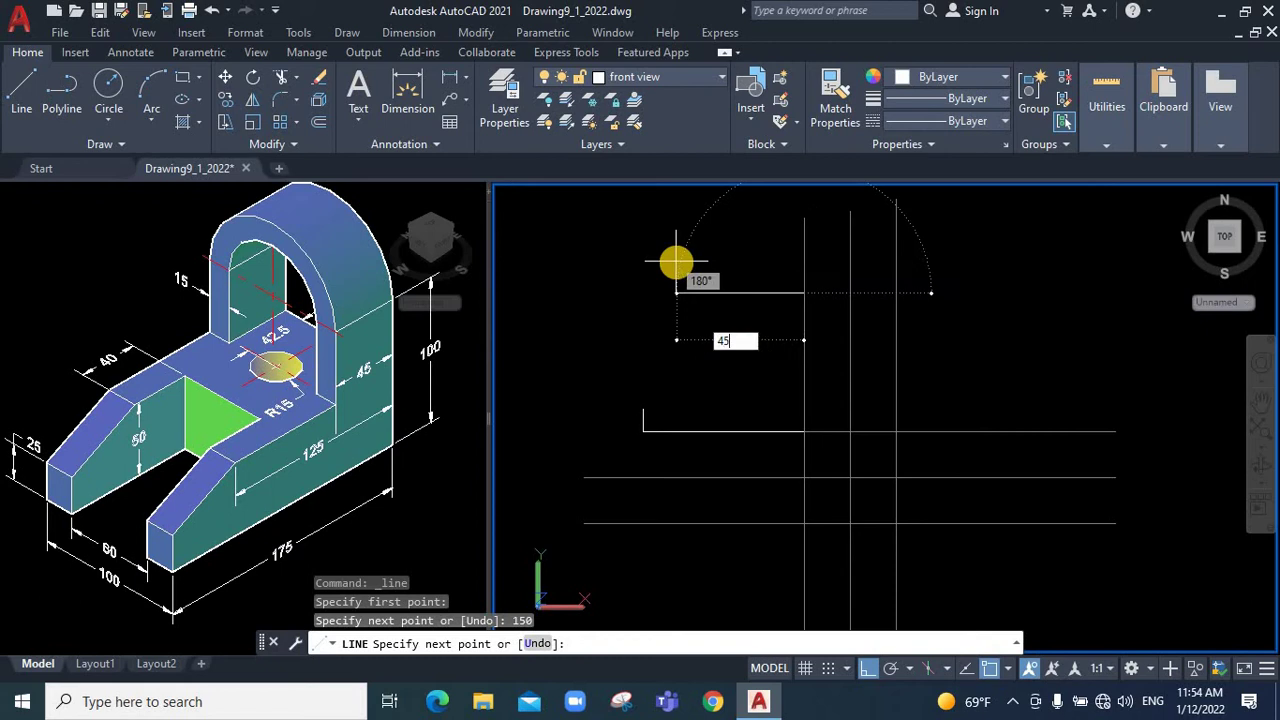
key(Return)
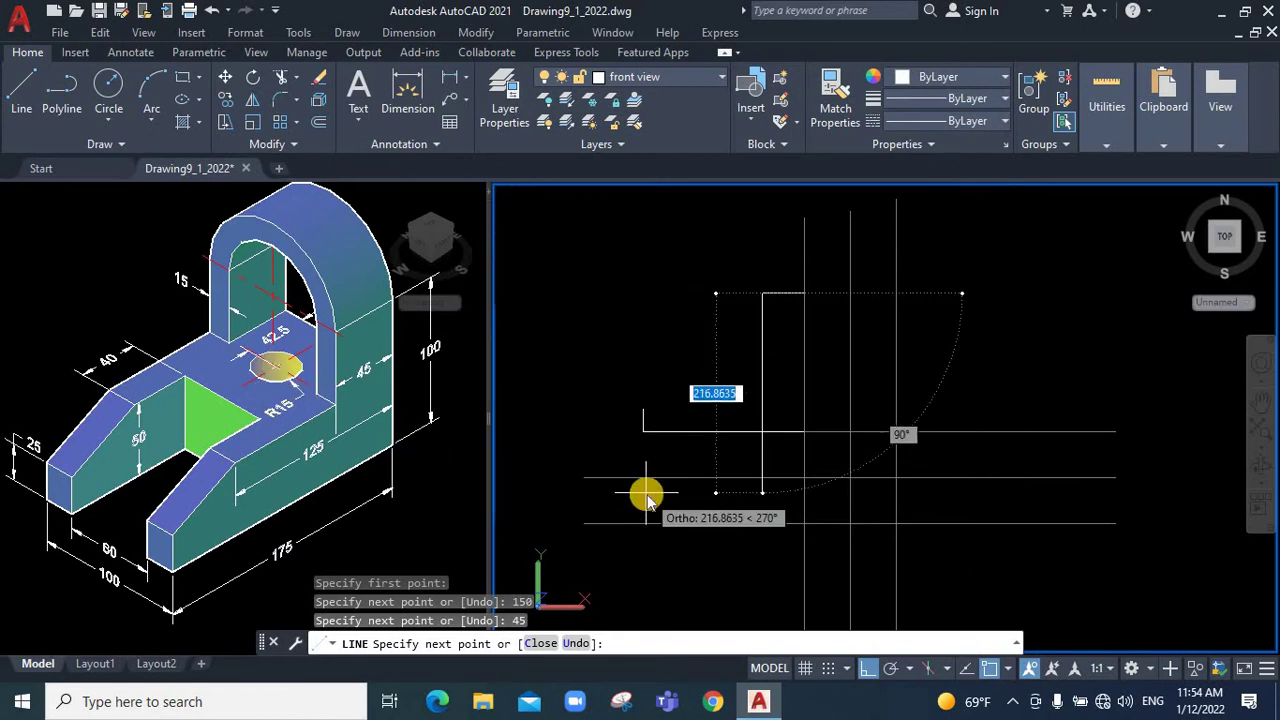
text(100)
key(Return)
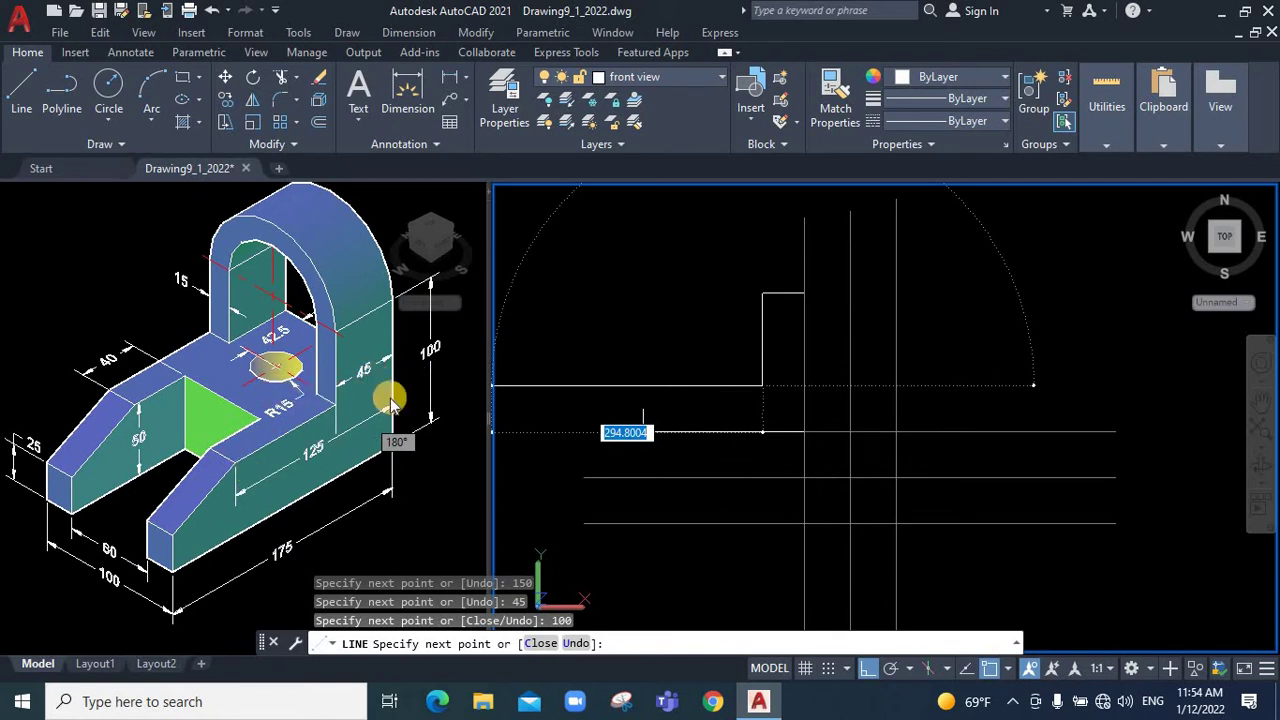
key(Return)
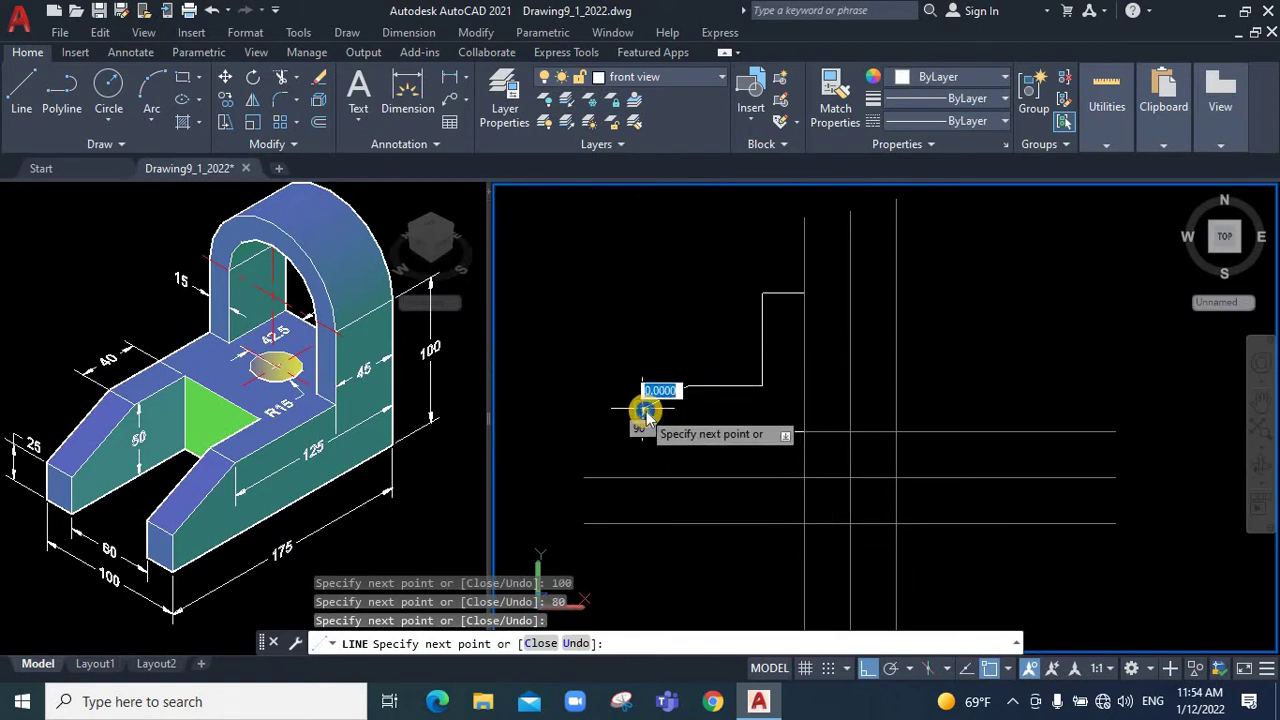
right_click(650, 410)
key(Return)
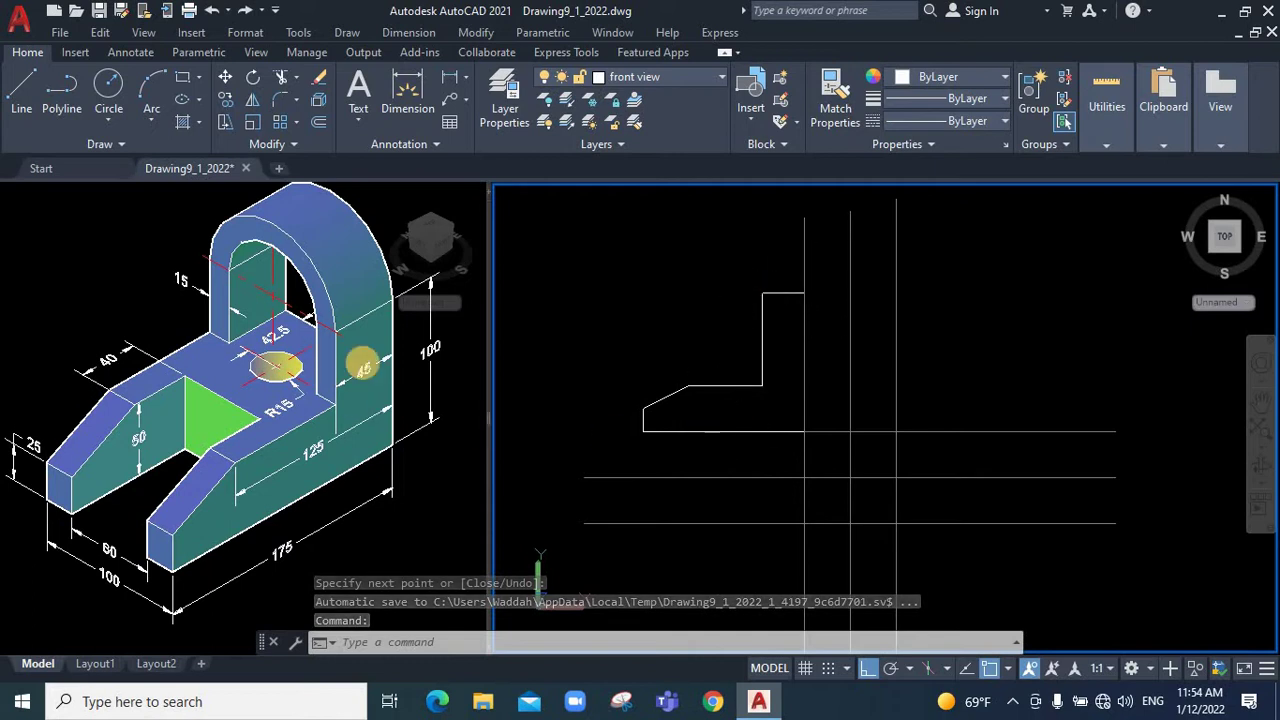
Shorten the vertical guide's top end down to the base line
click(803, 245)
click(803, 218)
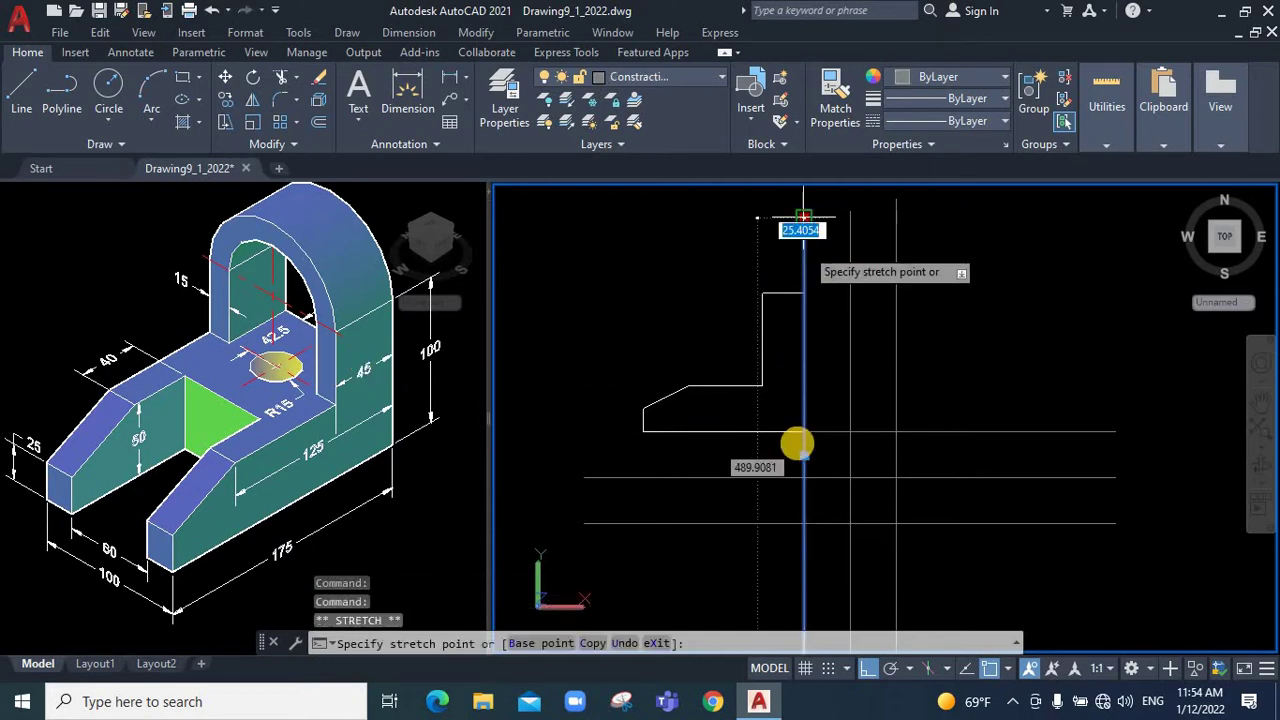
click(751, 466)
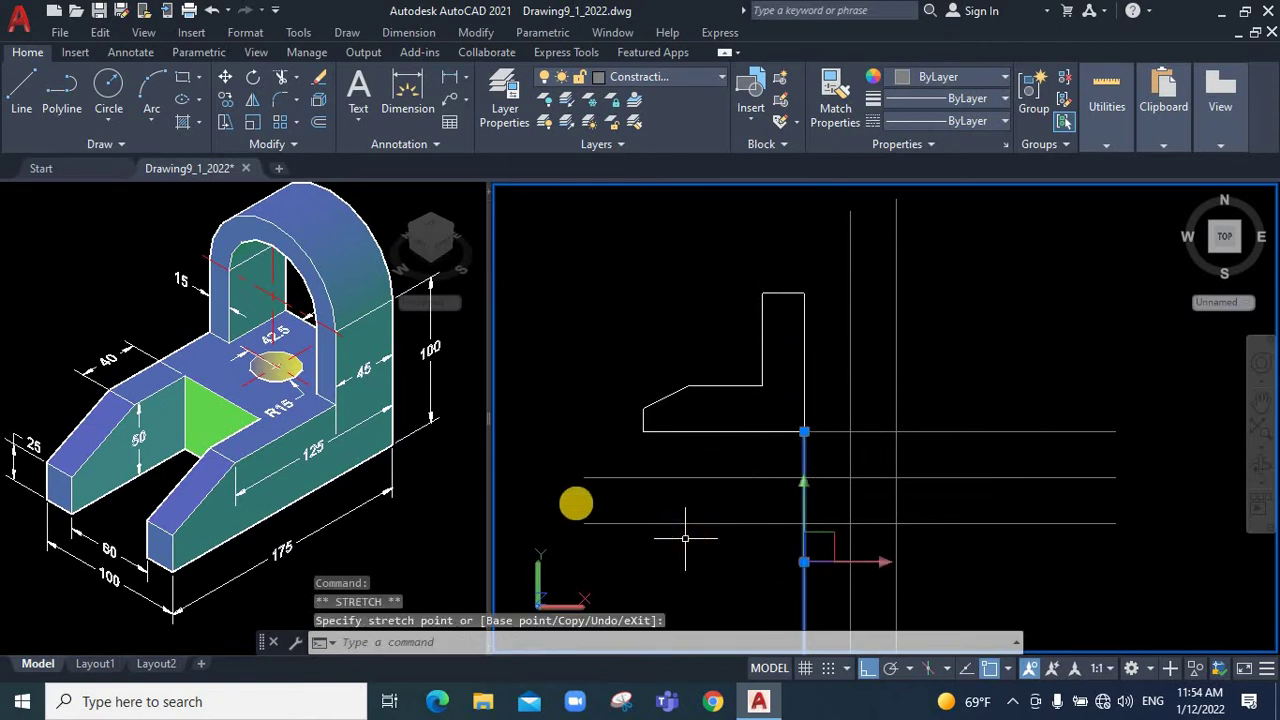
key(Escape)
key(Escape)
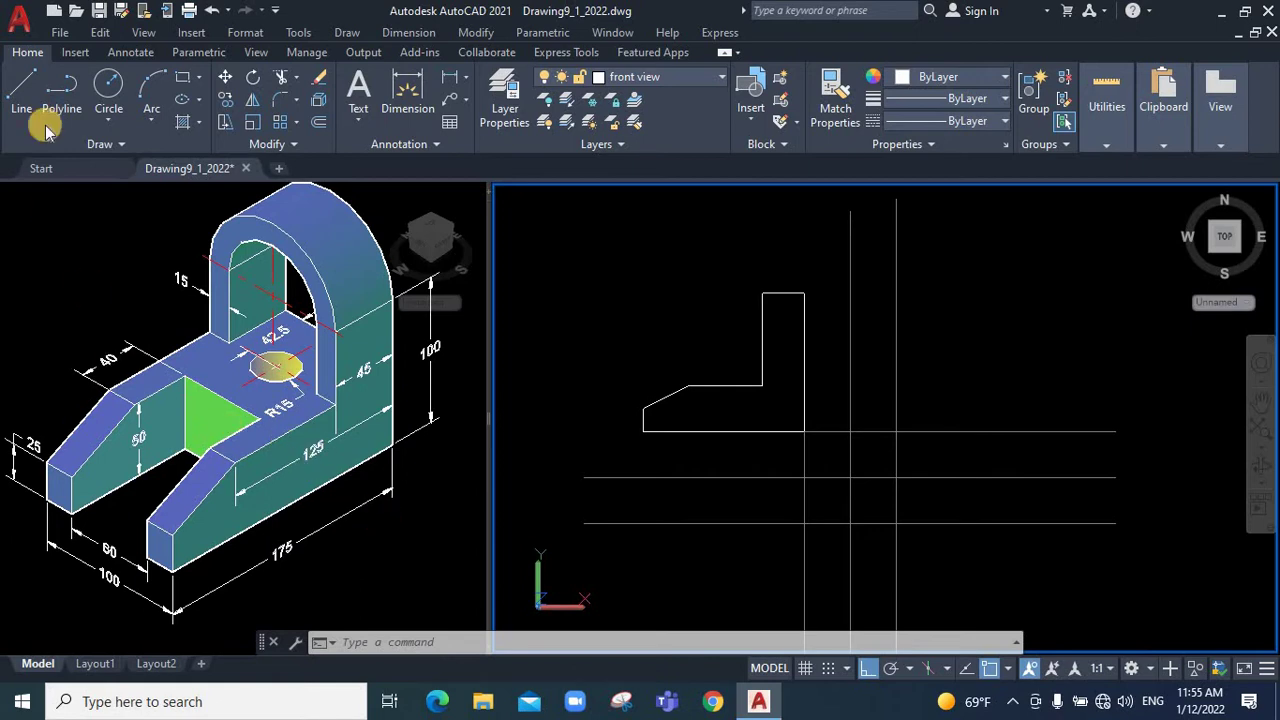
Draw a vertical line from the slope's top corner down to the base's bottom edge
click(22, 88)
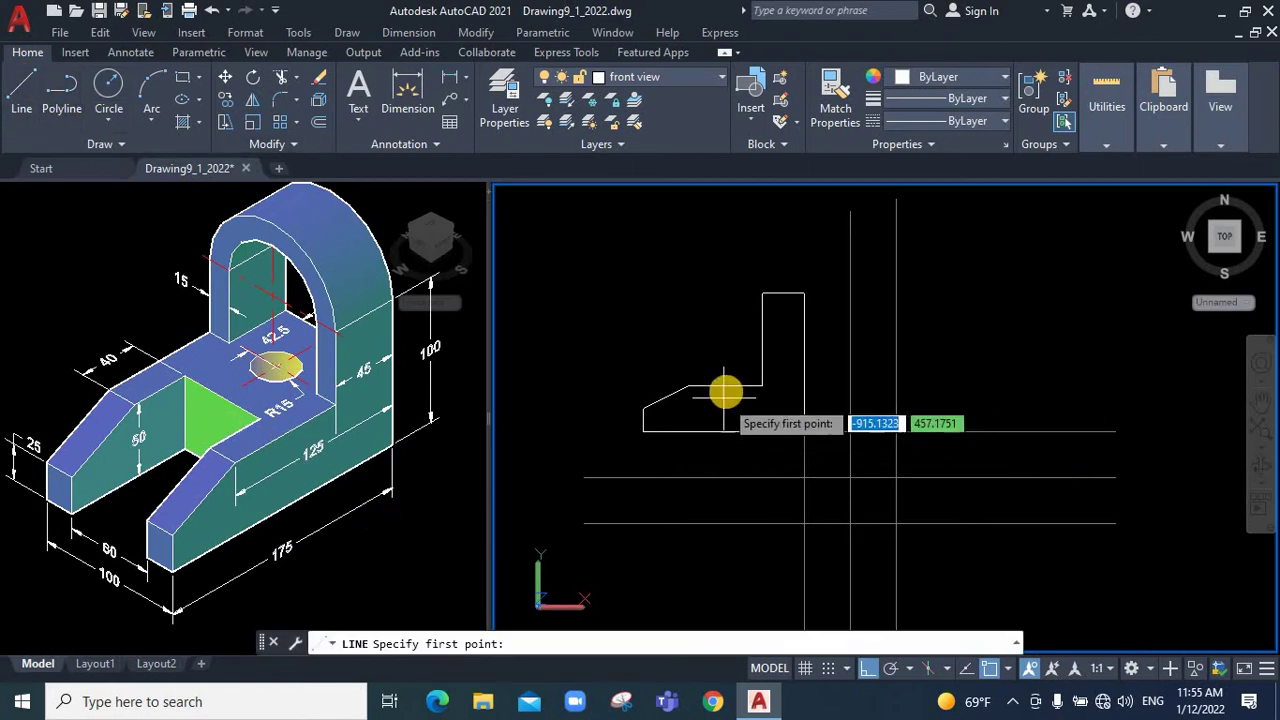
click(688, 385)
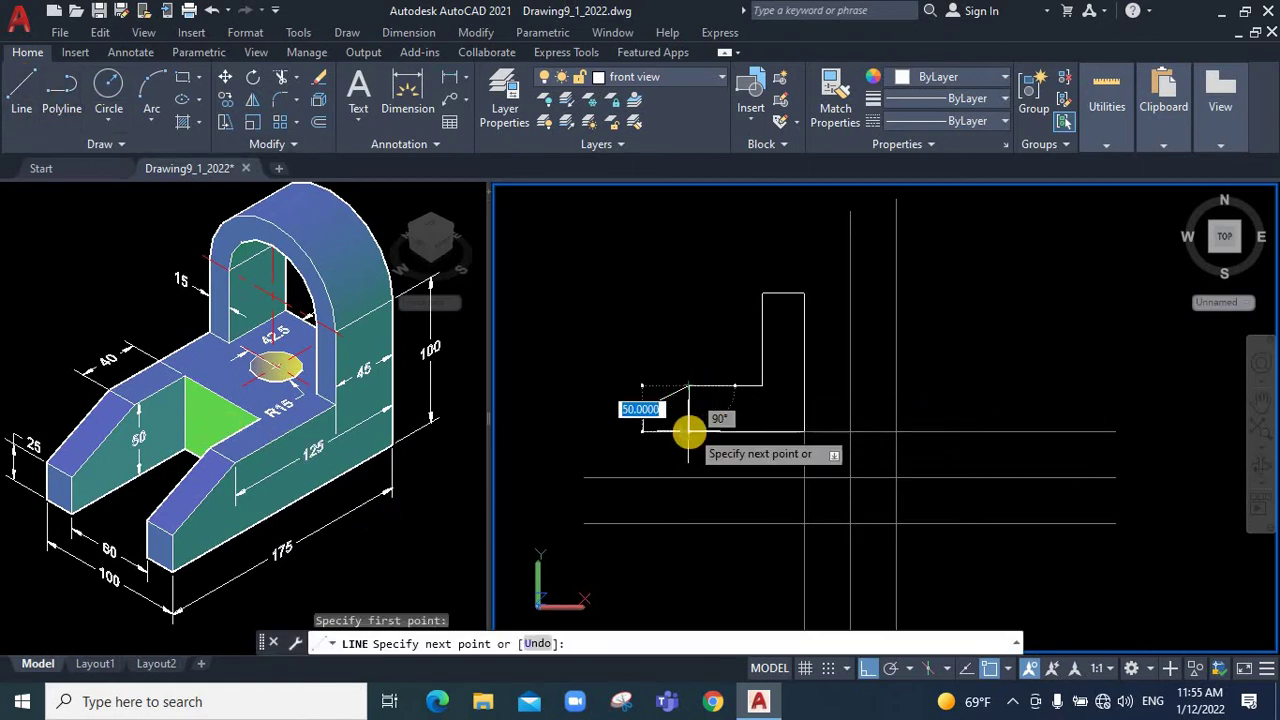
click(688, 432)
right_click(705, 442)
click(720, 451)
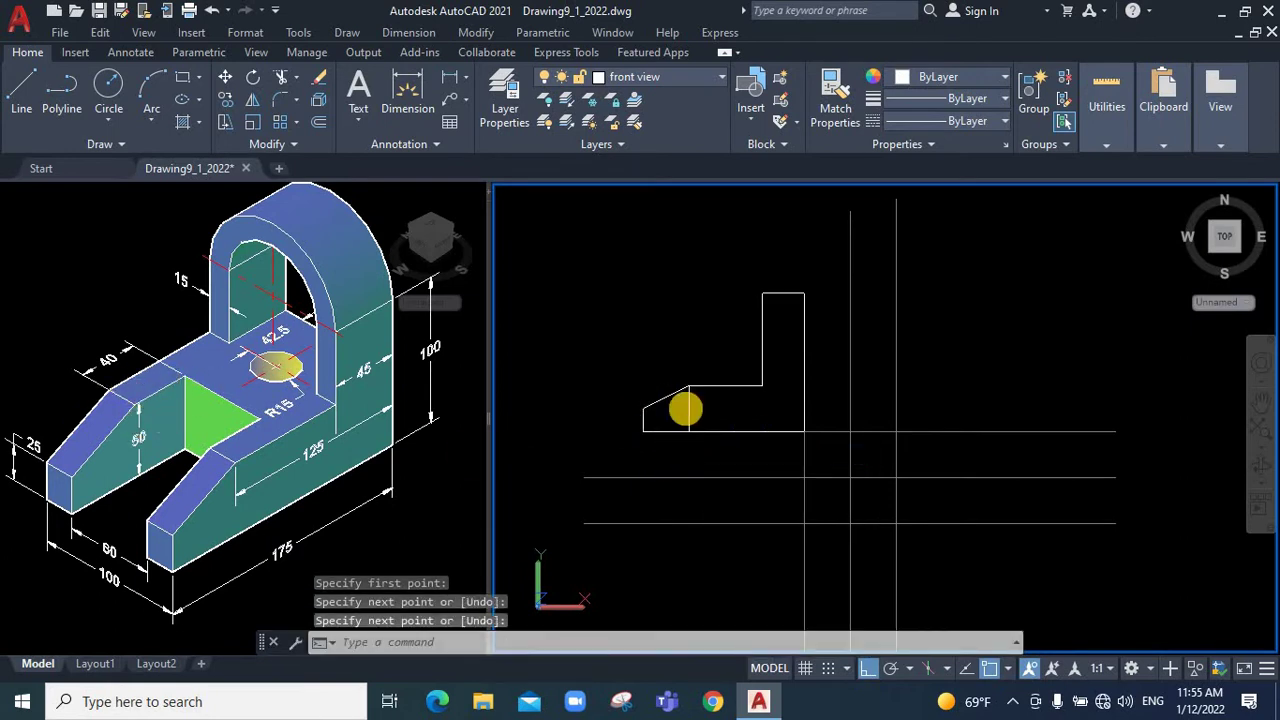
Offset the vertical line 40 units to the right
click(319, 121)
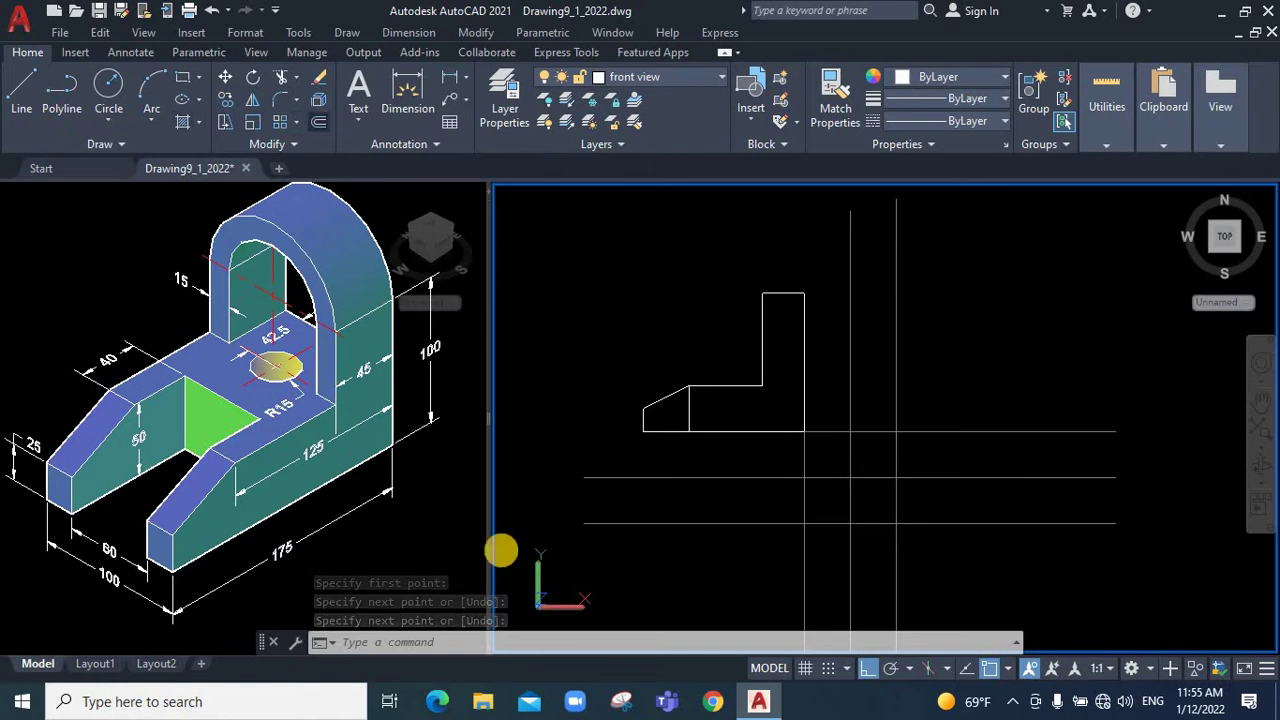
click(828, 646)
text(40)
key(Return)
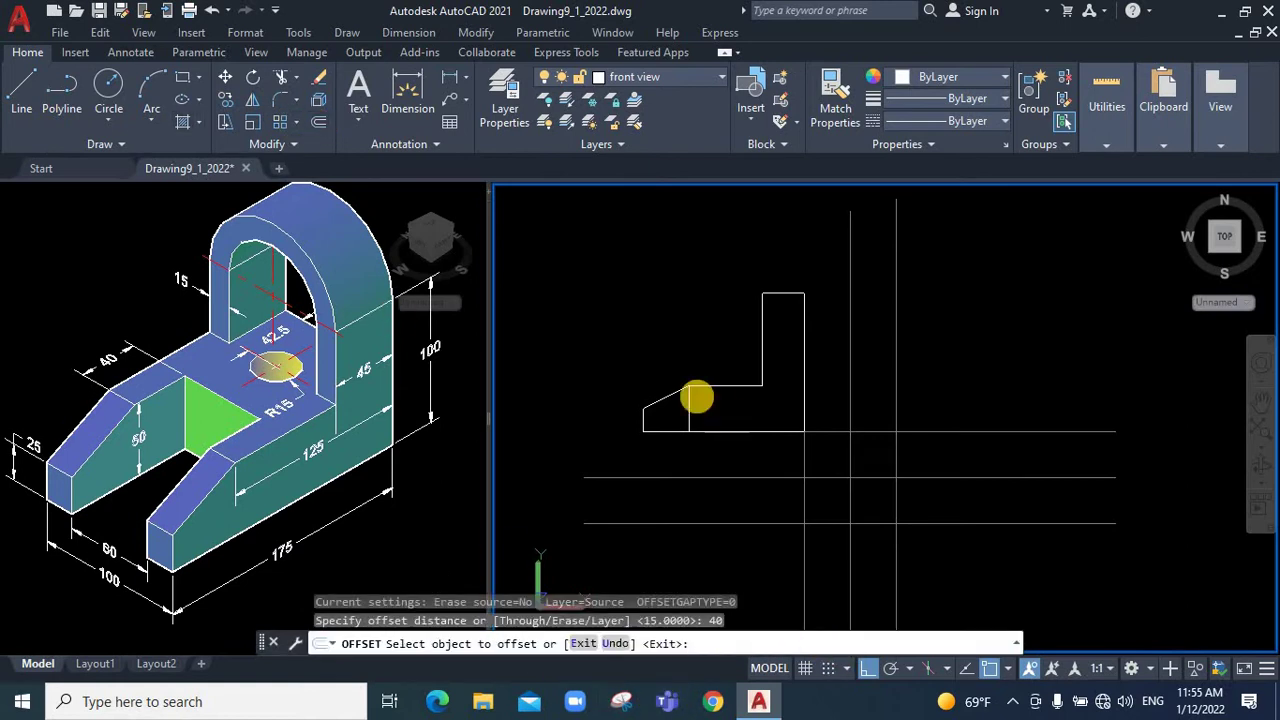
click(697, 397)
click(777, 423)
right_click(771, 423)
click(795, 426)
Erase the original vertical line and select the offset copy
click(688, 410)
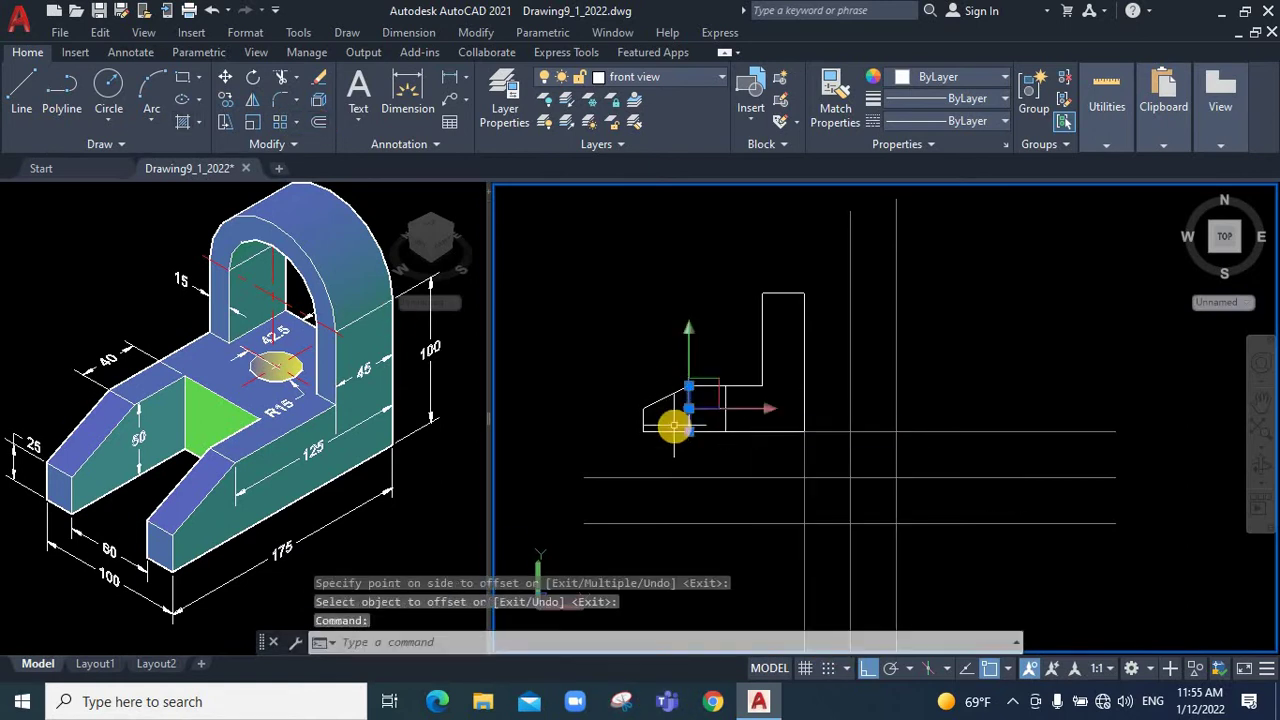
key(Delete)
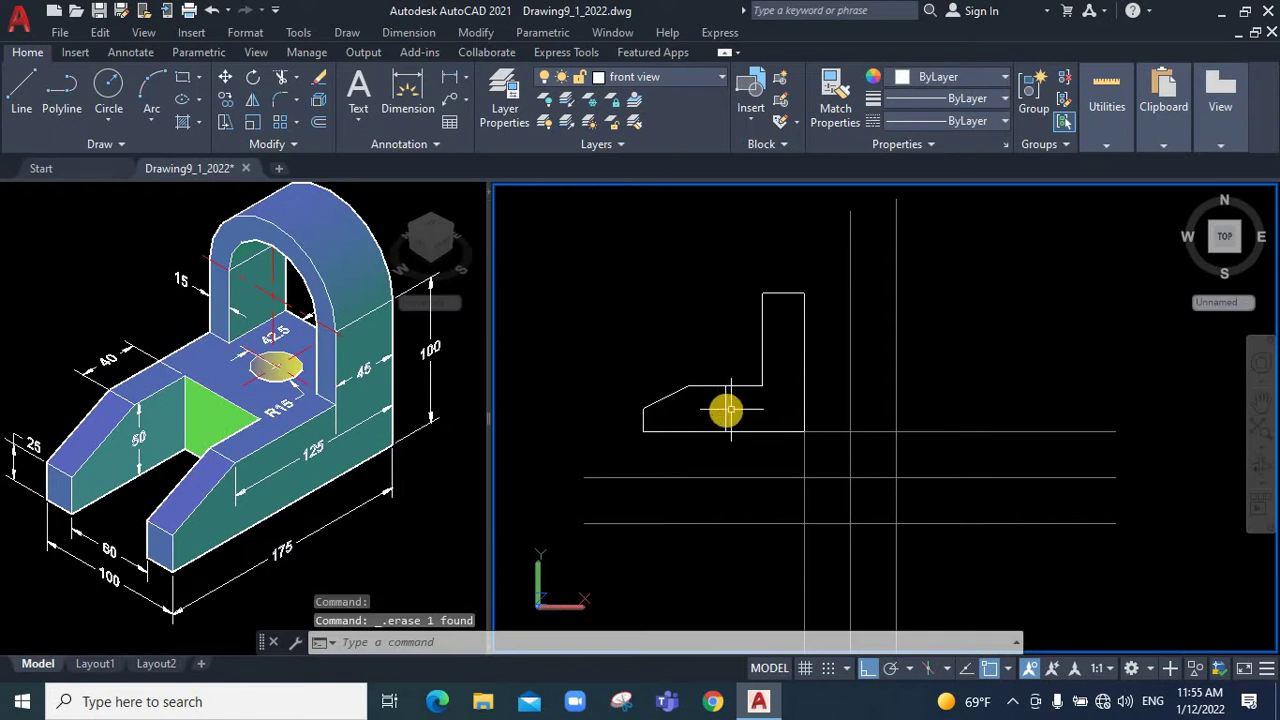
click(725, 408)
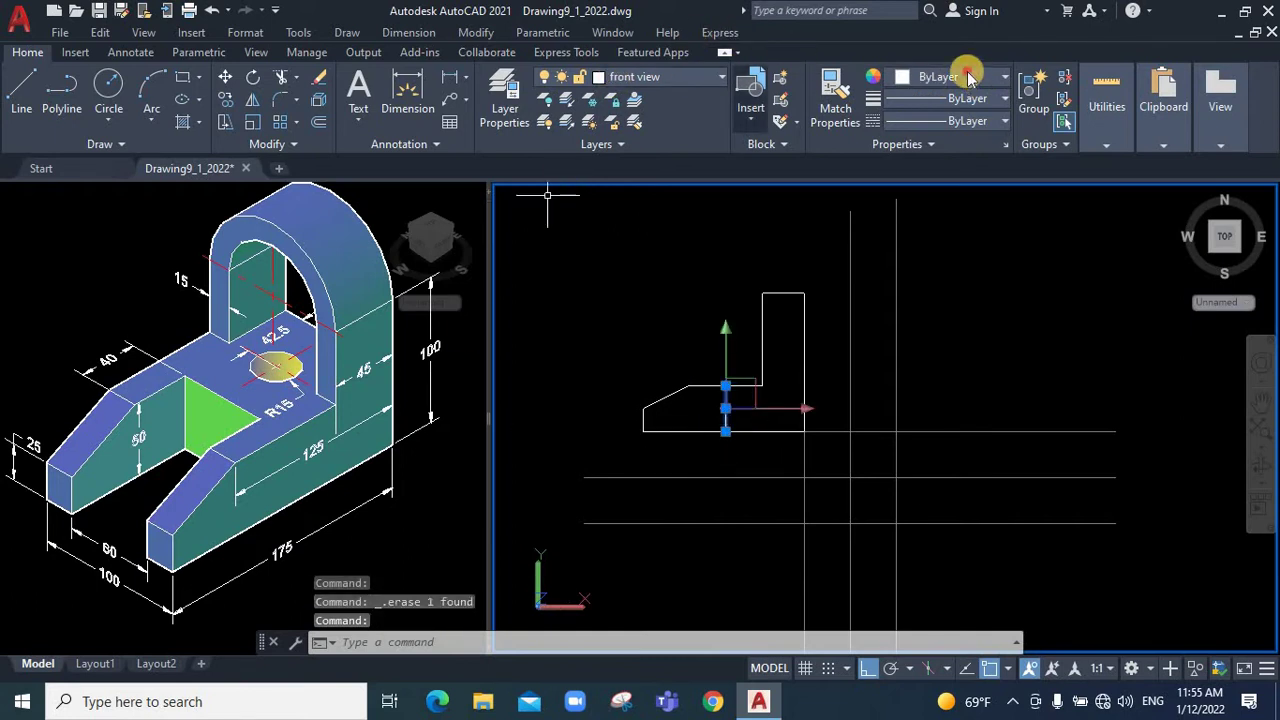
Make the selected base line Yellow with the DASHED linetype
click(963, 76)
click(915, 266)
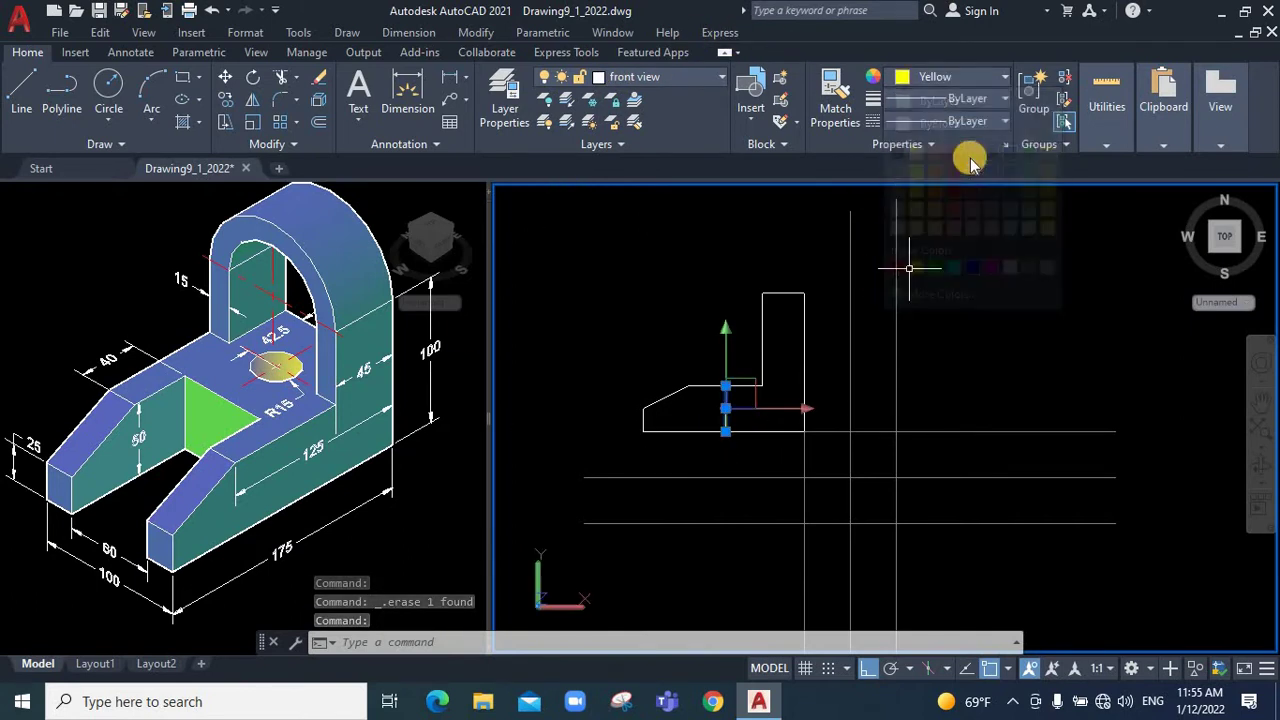
click(967, 120)
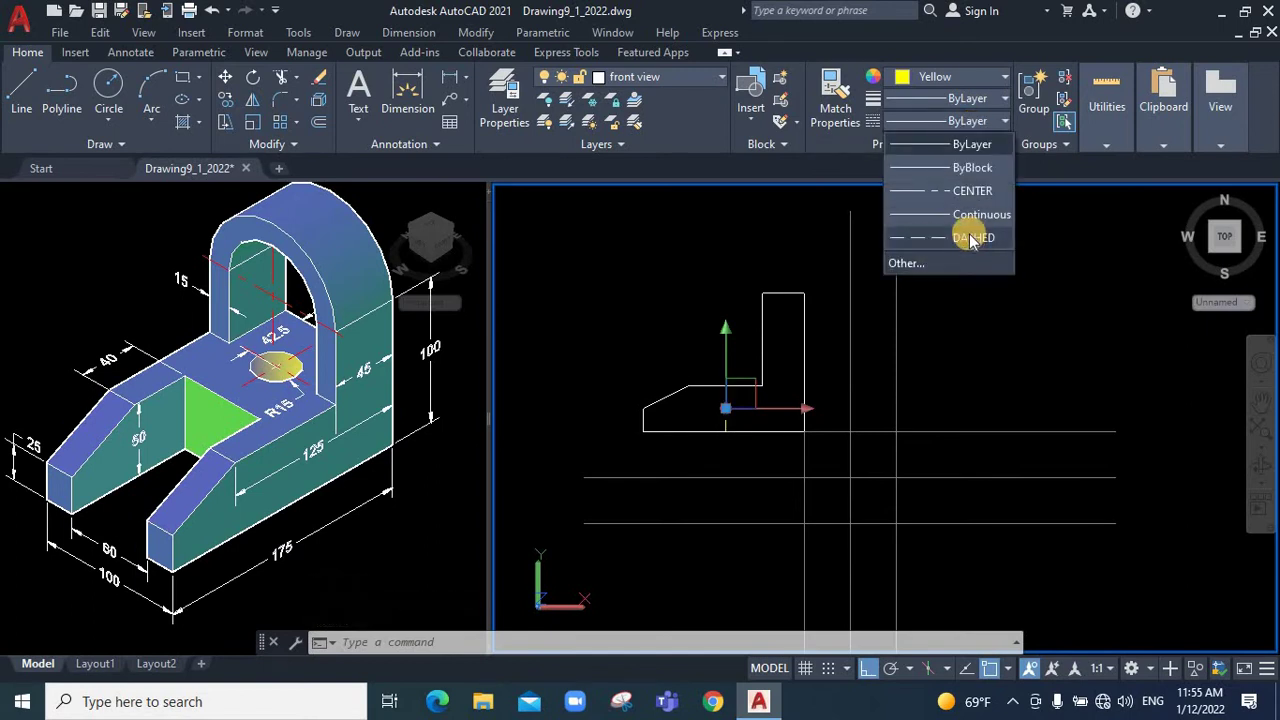
click(967, 237)
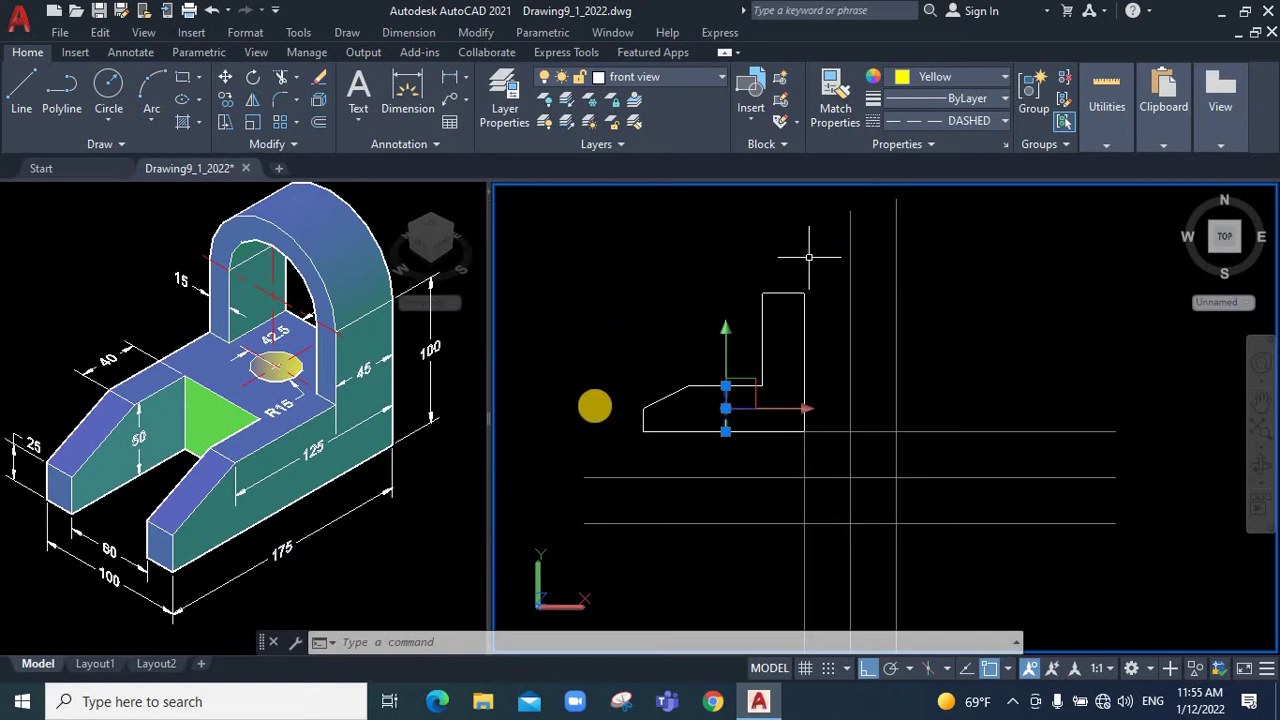
key(Escape)
key(Escape)
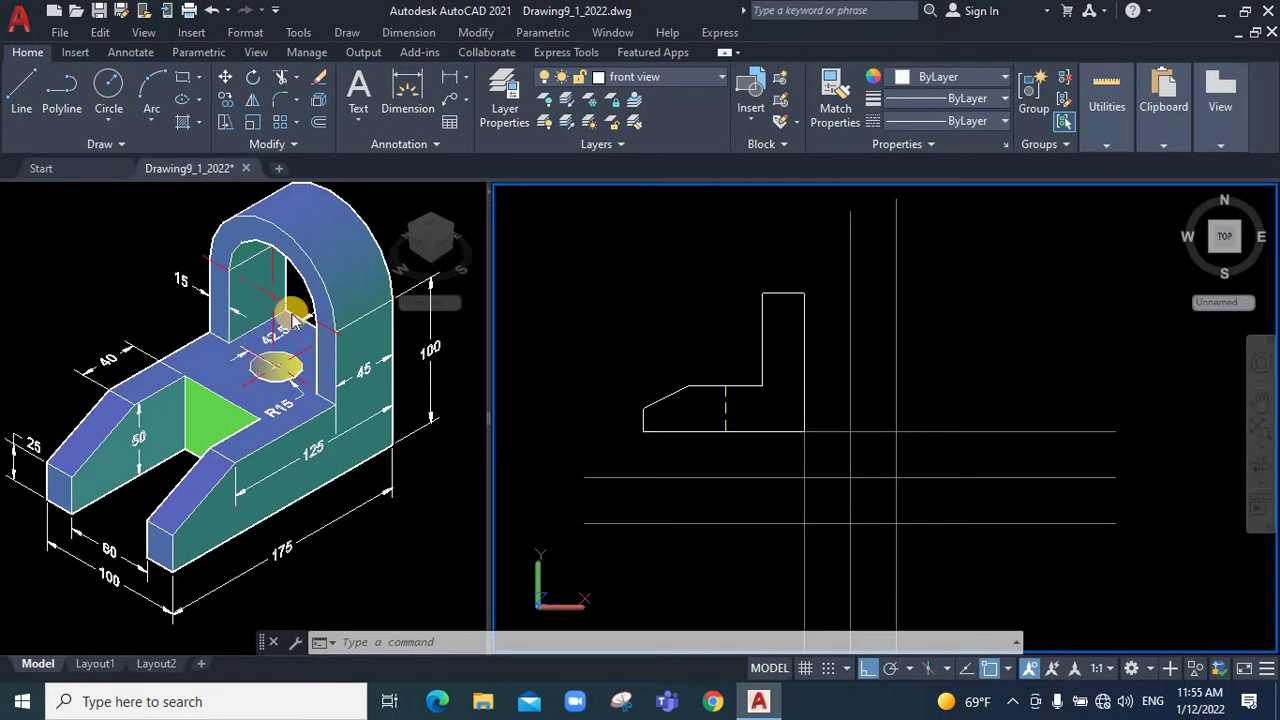
Draw a line across the upright's base and make it Yellow and DASHED
click(21, 90)
click(763, 390)
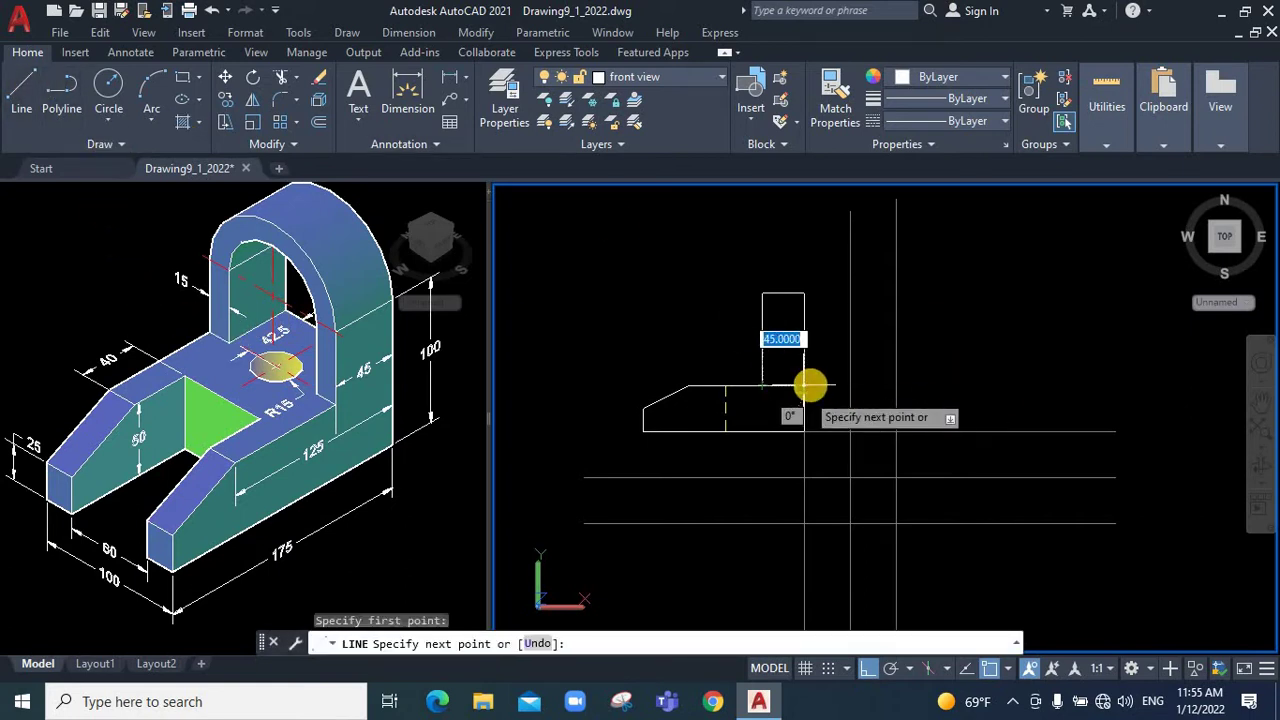
right_click(843, 391)
click(843, 395)
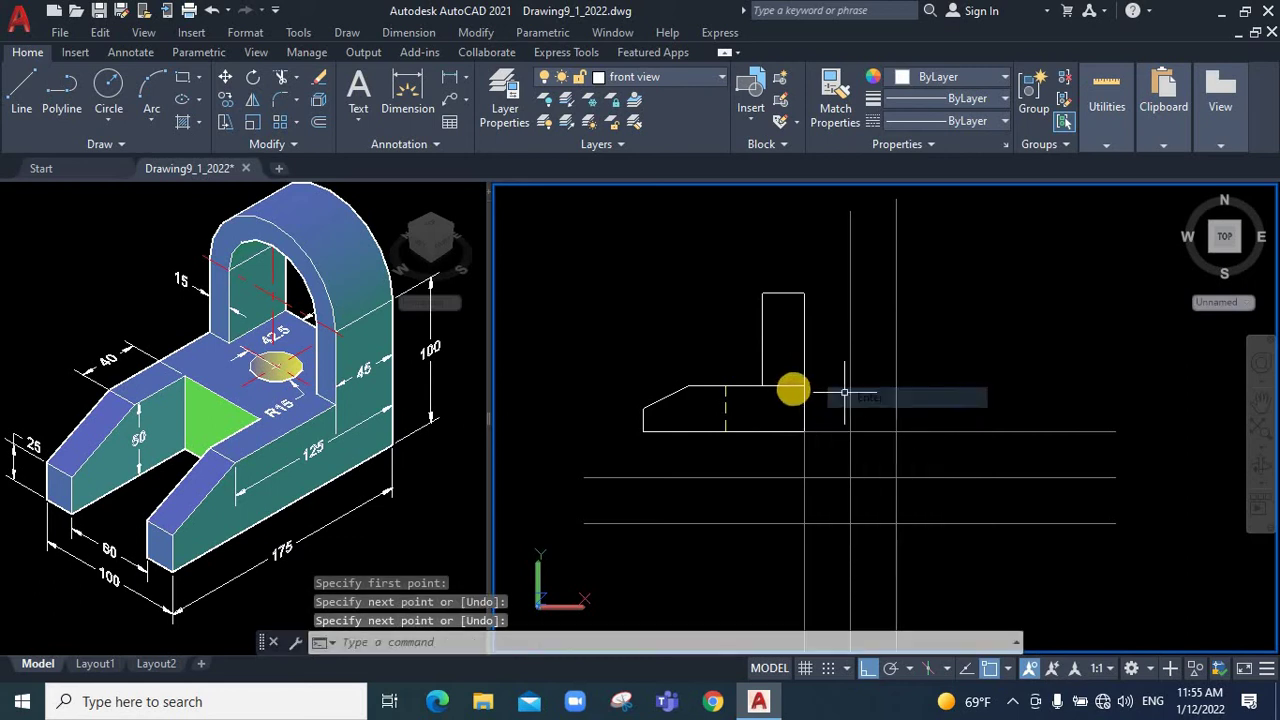
click(791, 385)
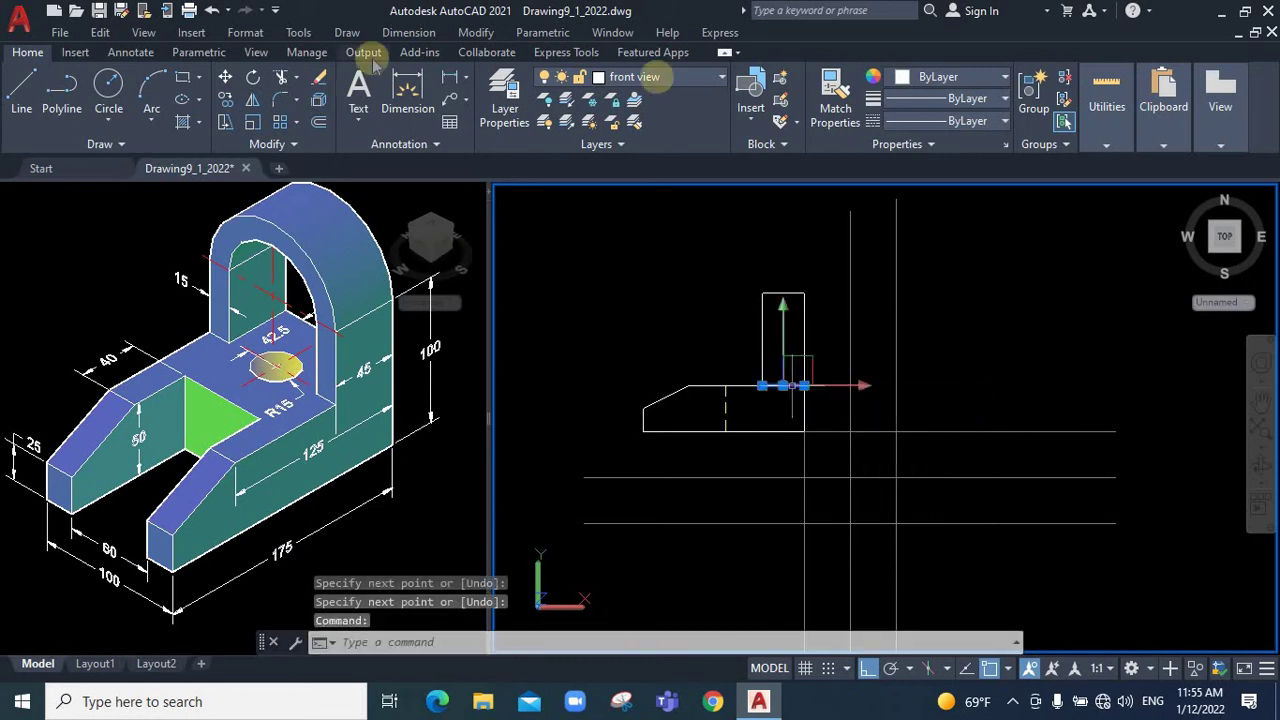
click(920, 80)
click(920, 267)
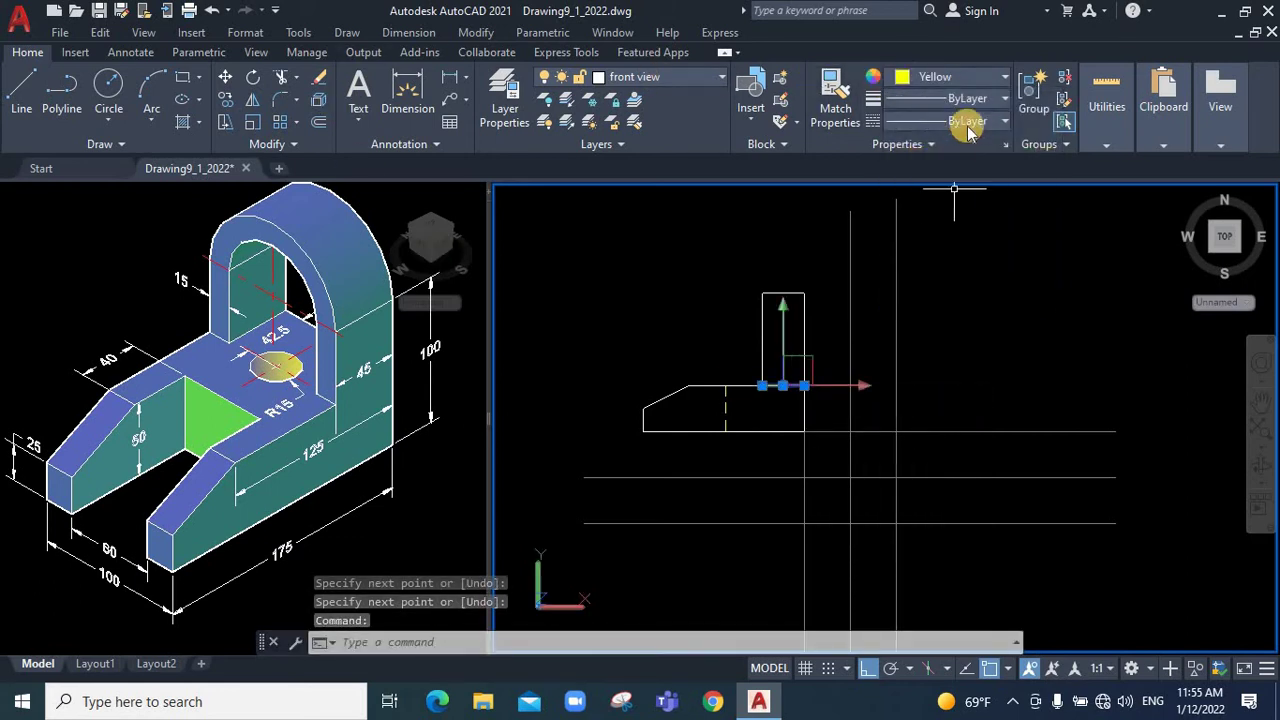
click(966, 120)
click(958, 237)
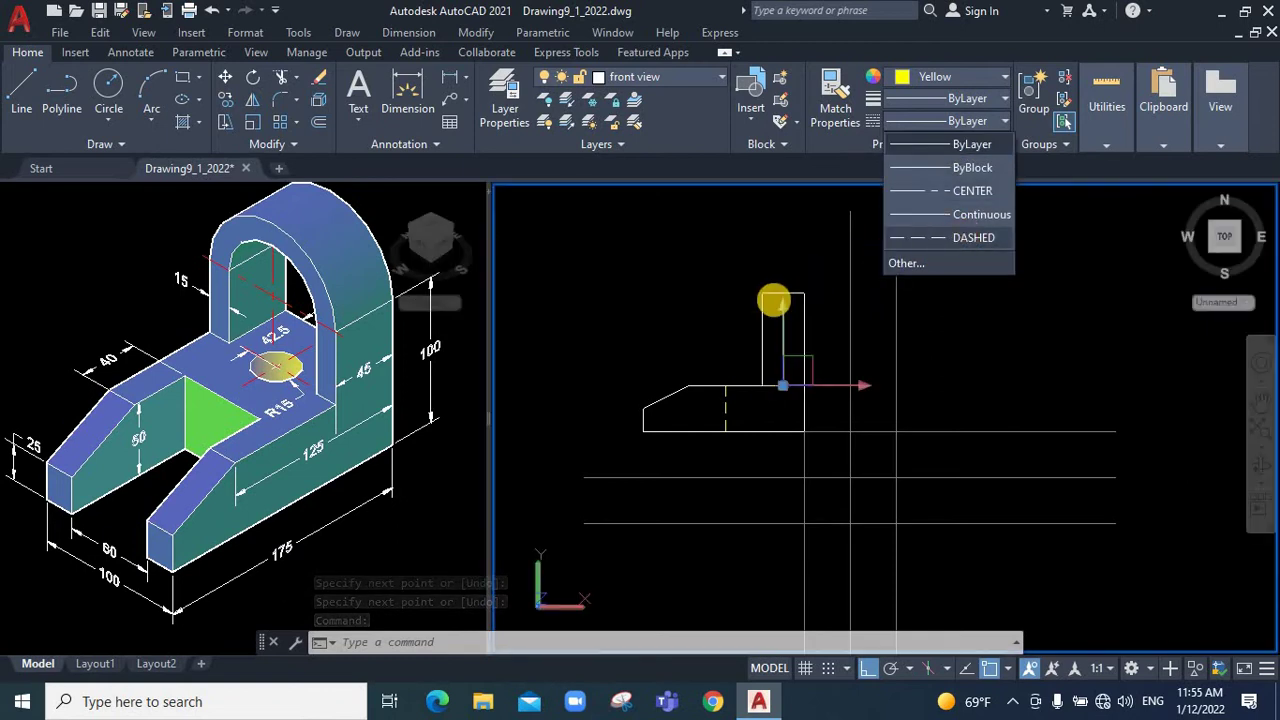
key(Escape)
key(Escape)
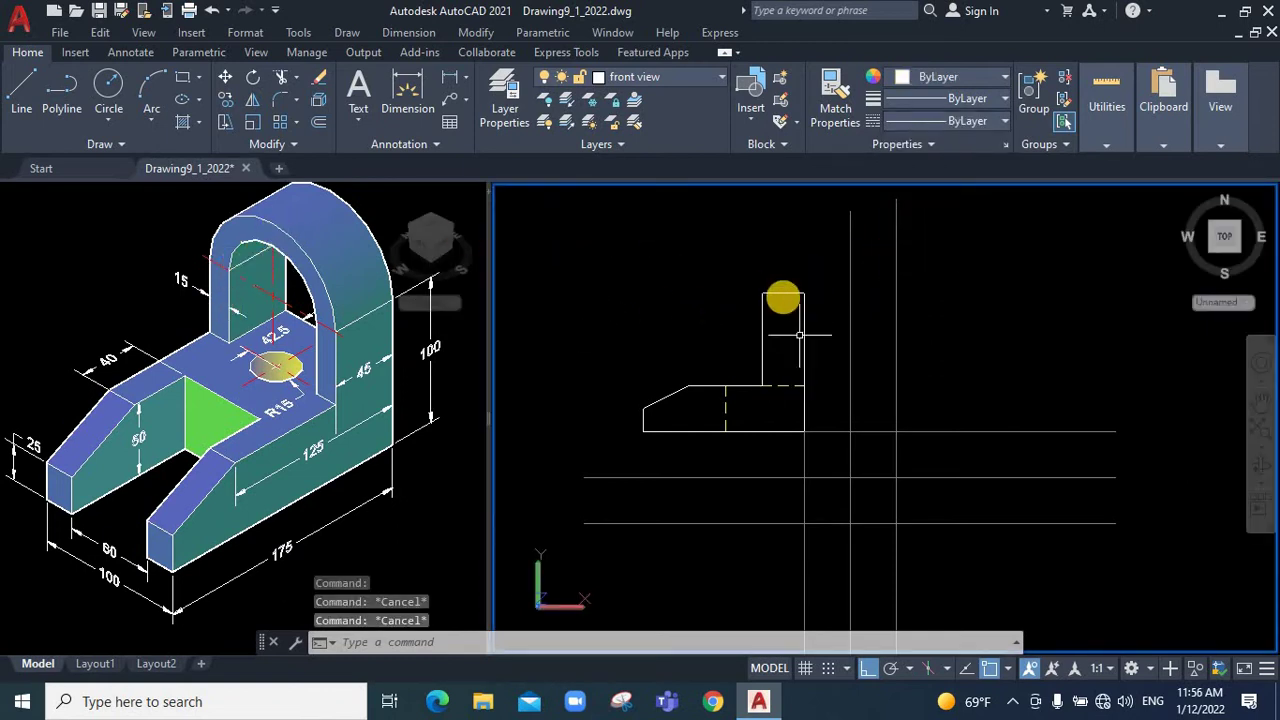
Offset the upright's top edge 15 units downward
click(21, 90)
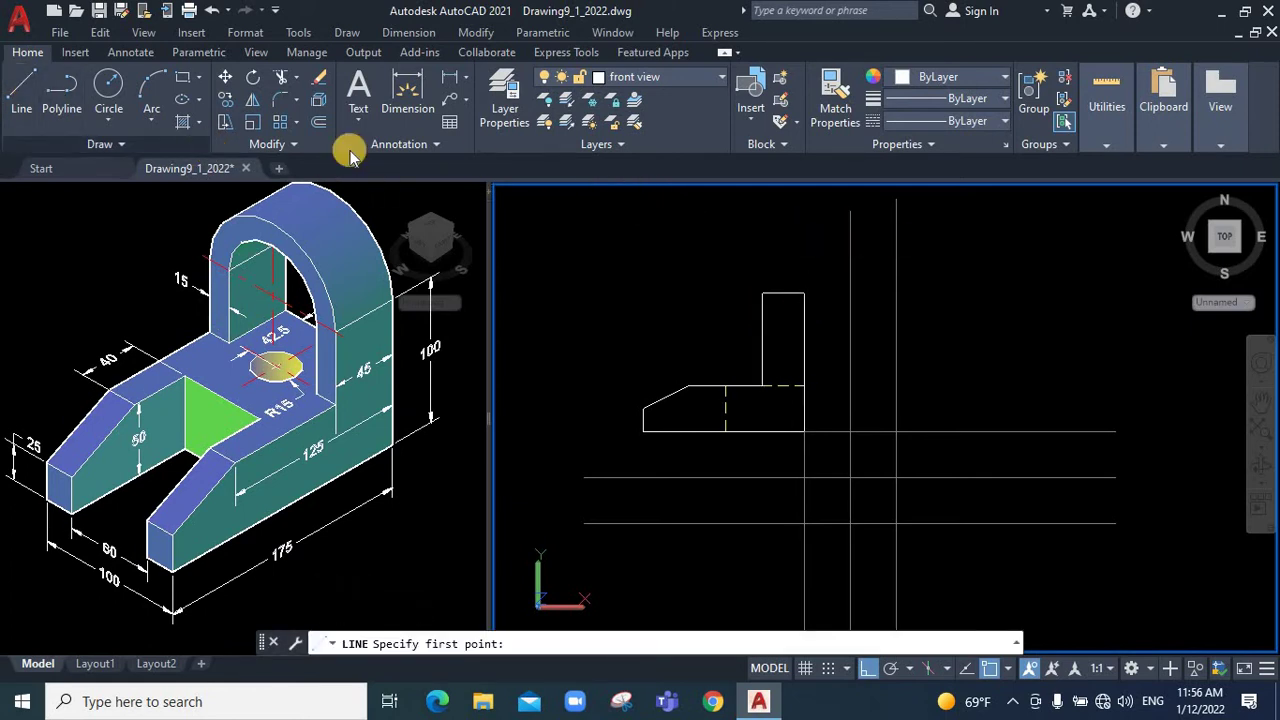
key(Escape)
text(o)
key(Return)
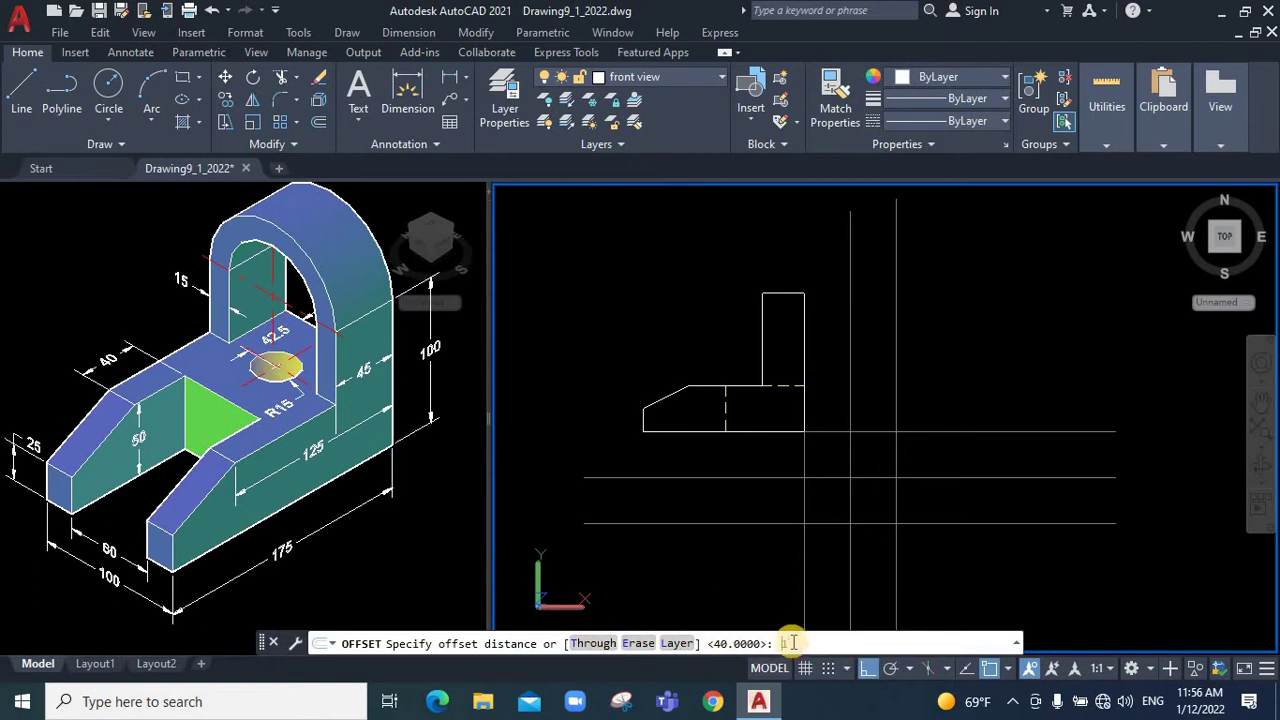
key(Return)
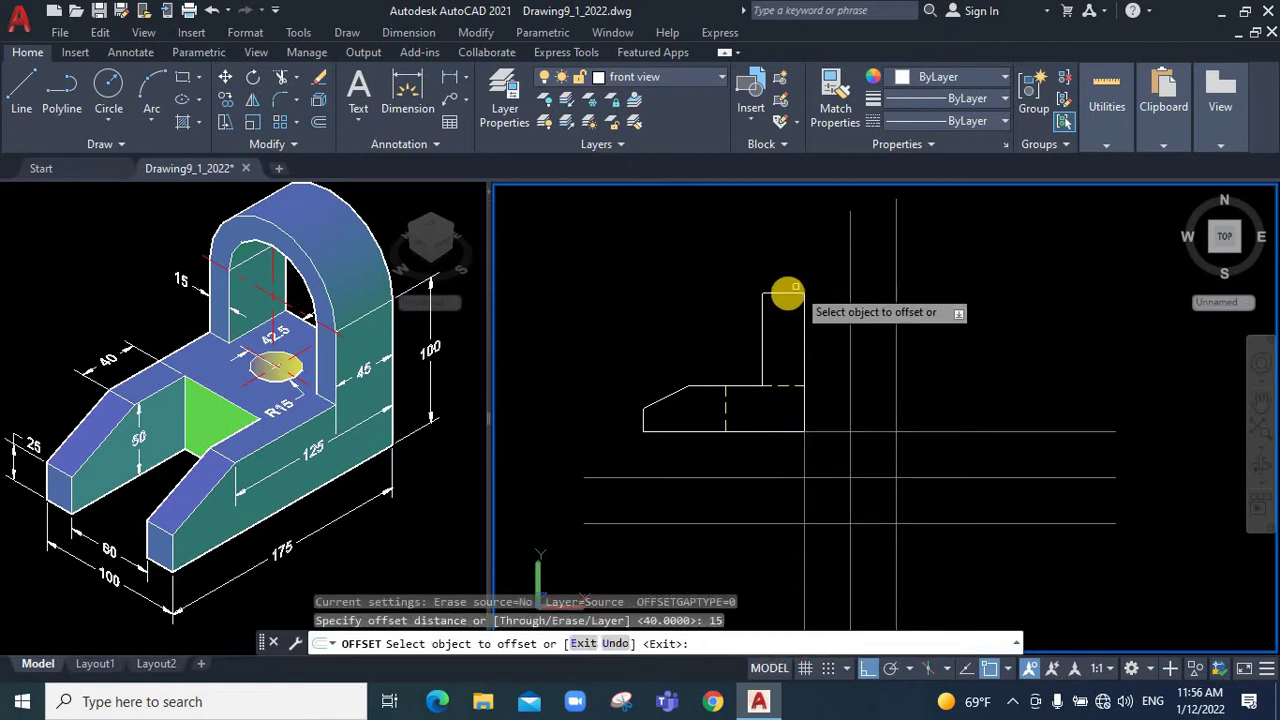
click(786, 292)
click(790, 325)
right_click(829, 314)
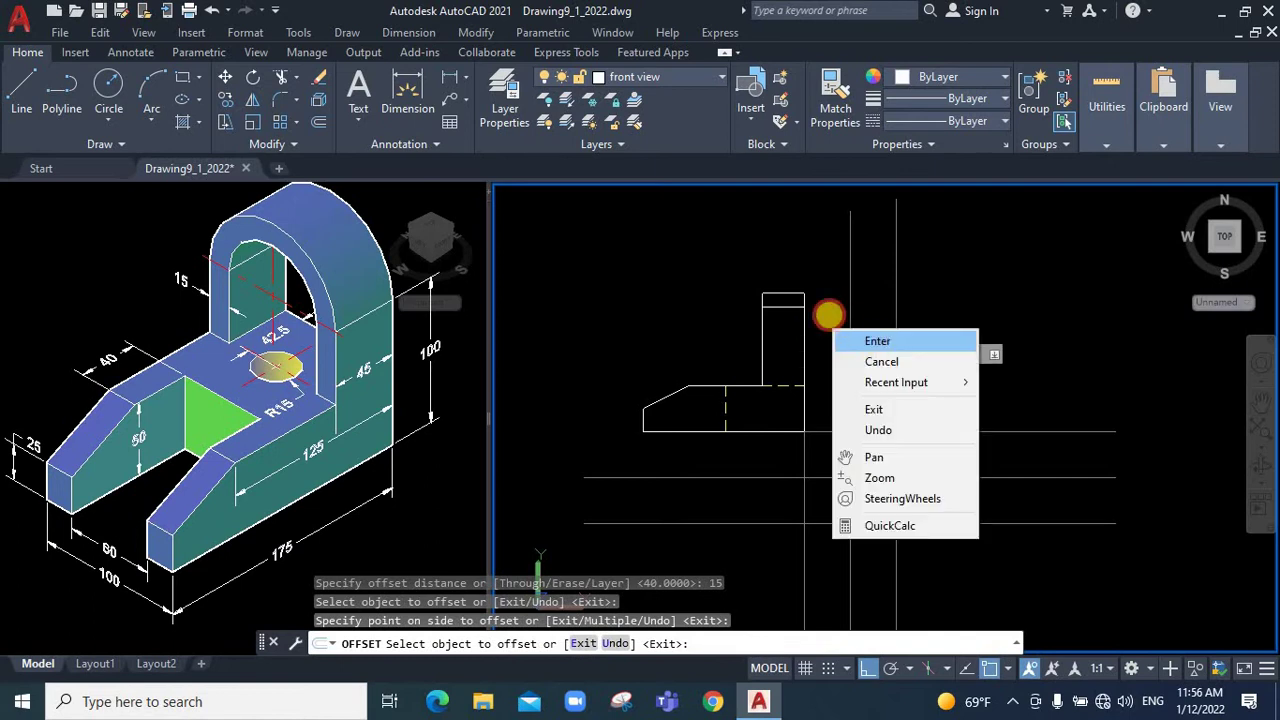
click(860, 341)
Make the new line below the top Yellow and DASHED
click(790, 309)
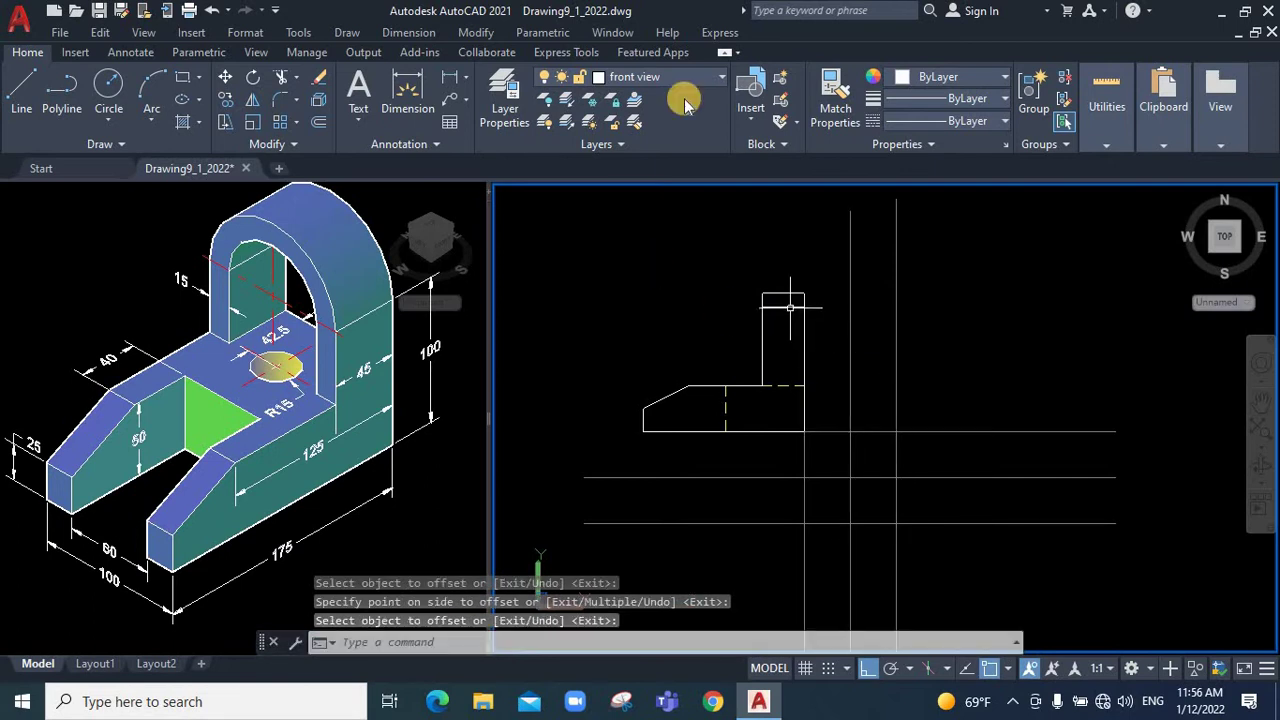
click(938, 82)
click(988, 120)
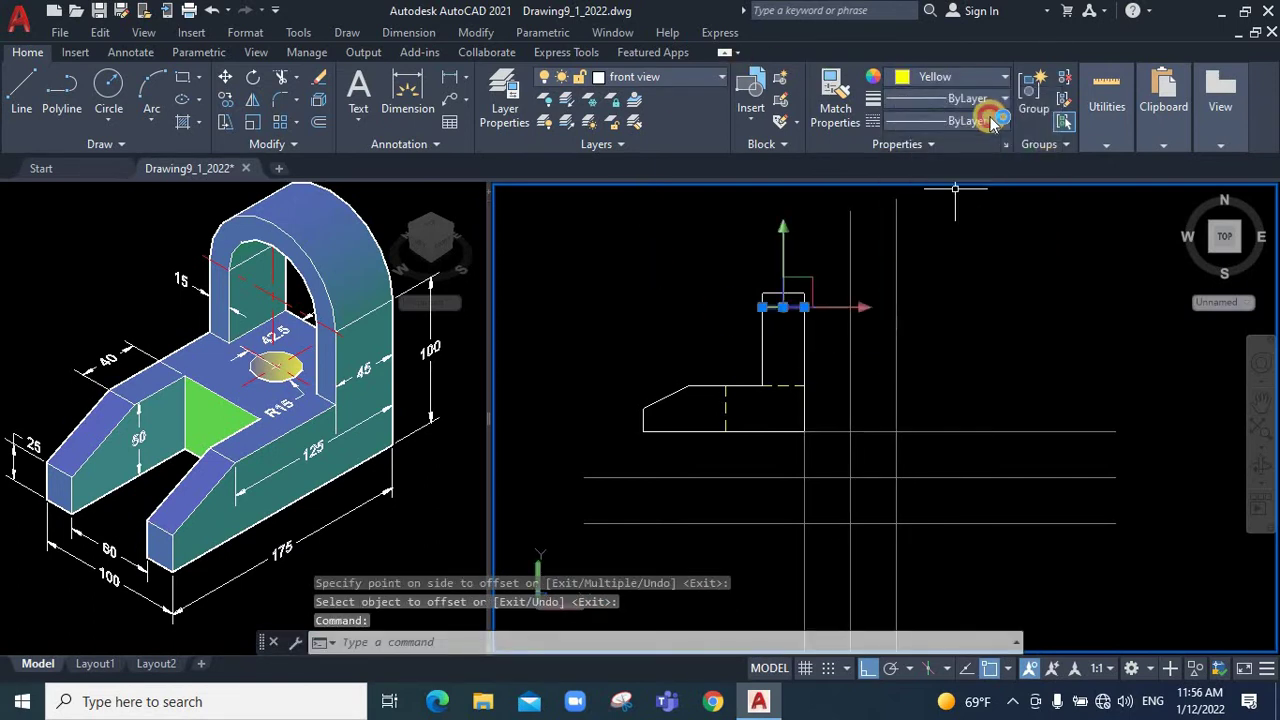
click(960, 237)
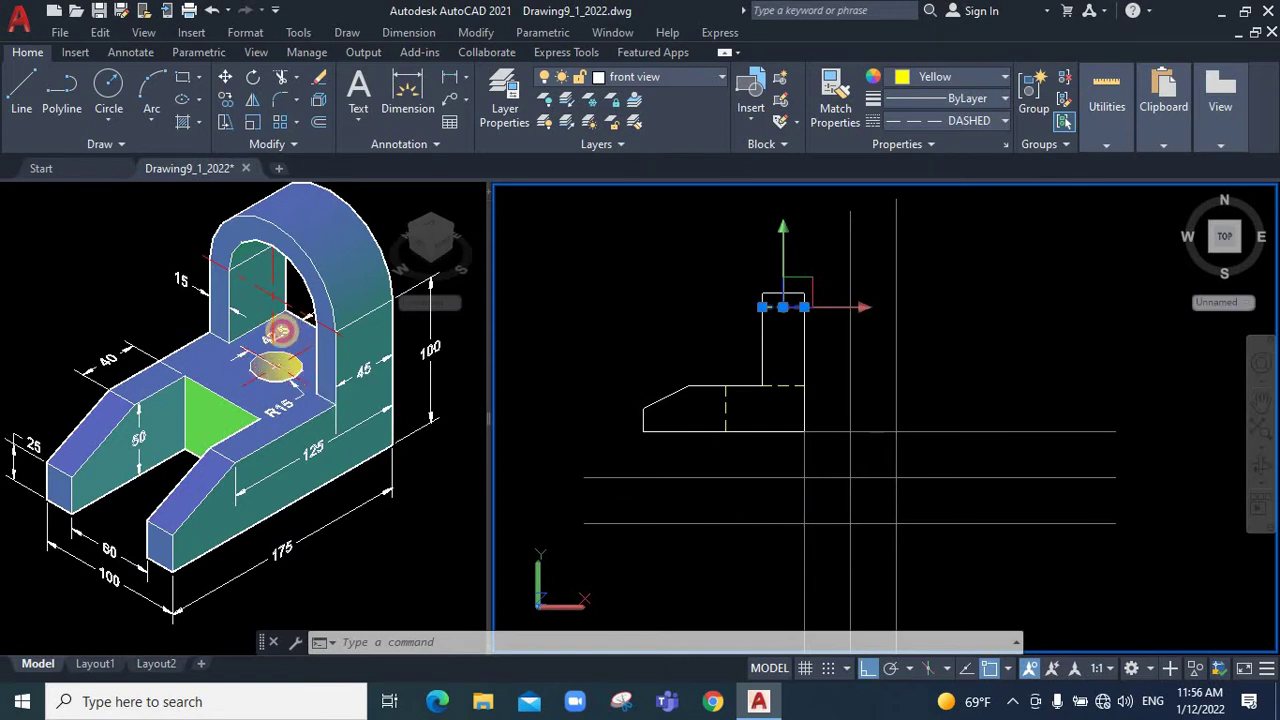
Zoom around the 3D model, then return to the front view drawing
click(281, 331)
scroll(279, 345, up, 2)
scroll(278, 375, up, 2)
scroll(281, 410, up, 2)
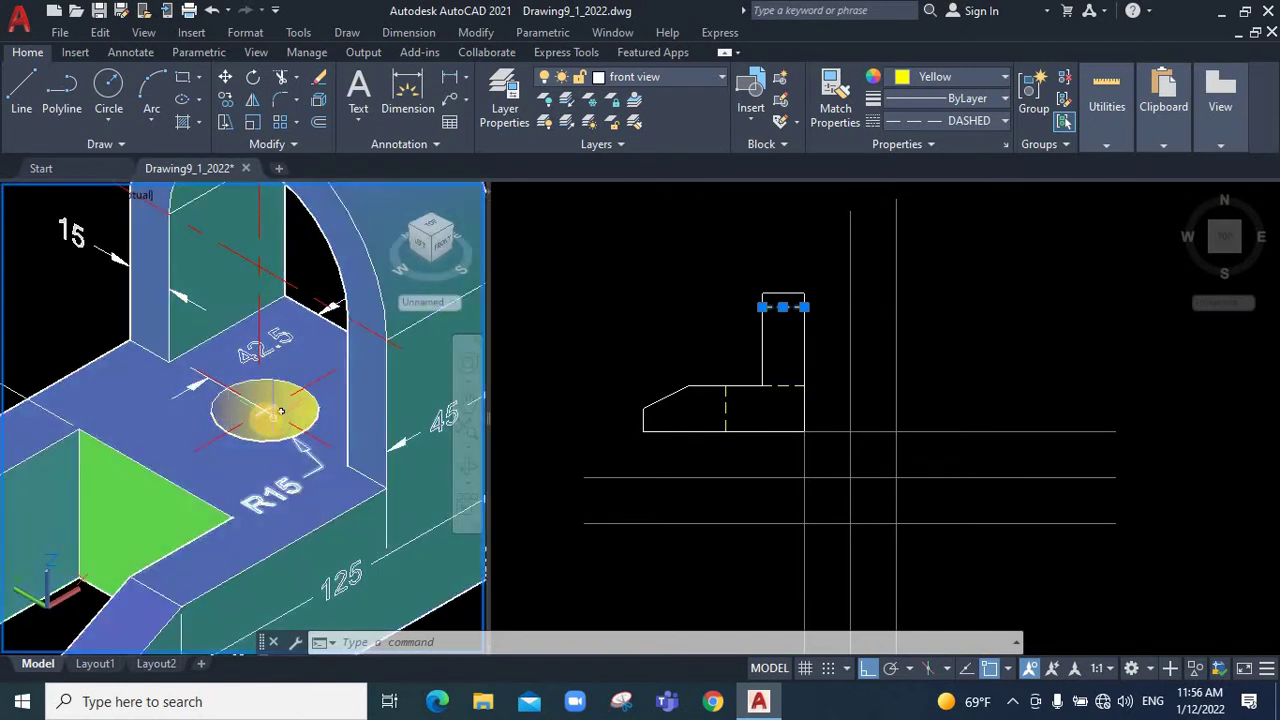
scroll(300, 390, down, 2)
scroll(345, 350, down, 2)
scroll(357, 345, down, 2)
scroll(354, 346, down, 2)
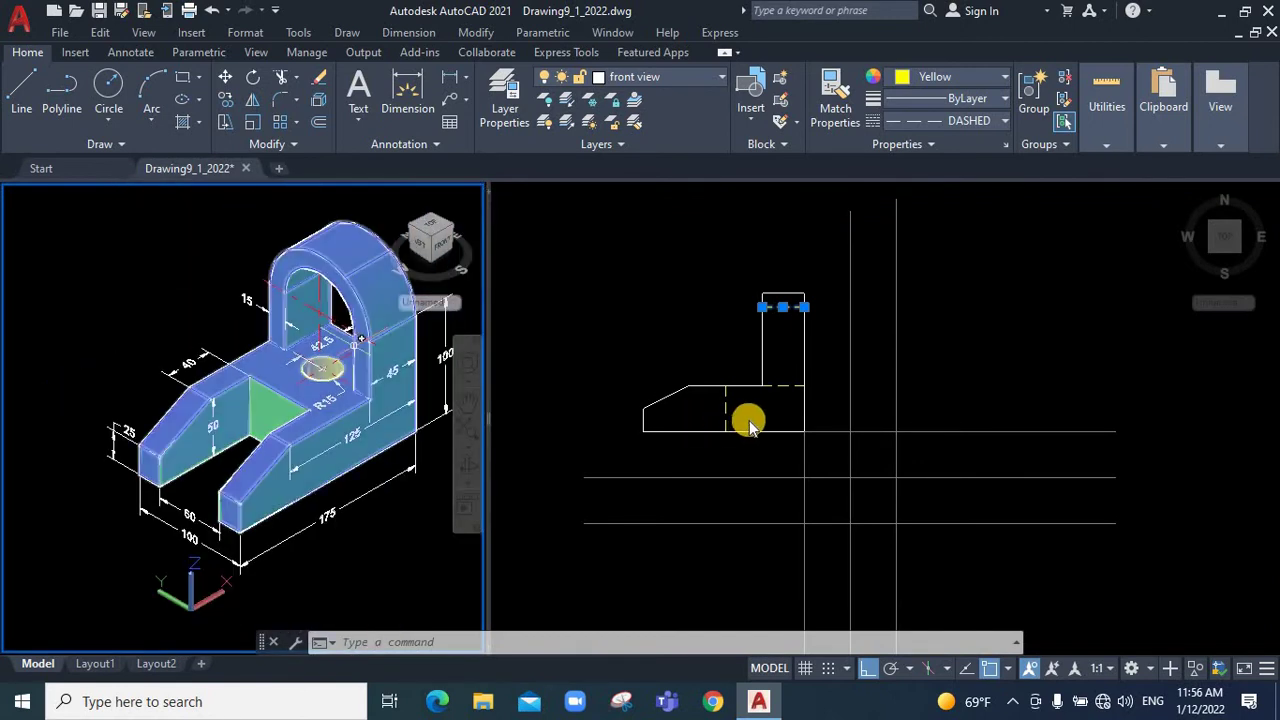
key(Escape)
key(Escape)
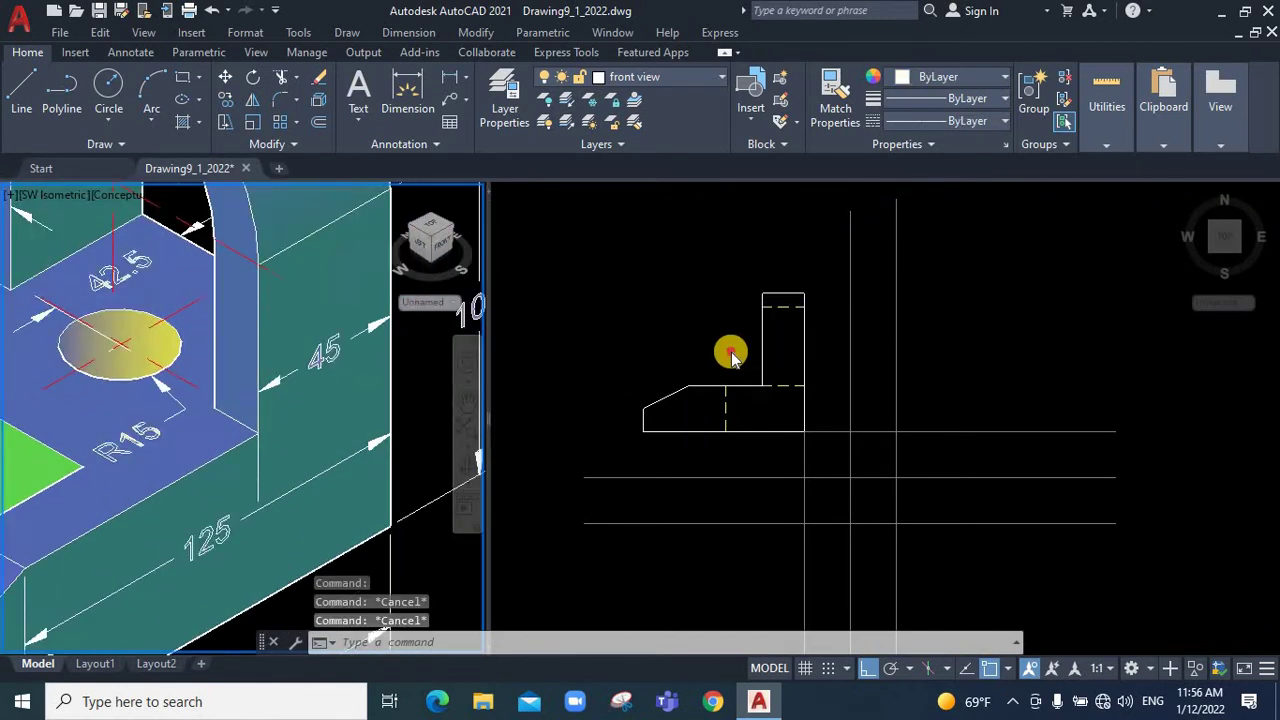
click(729, 355)
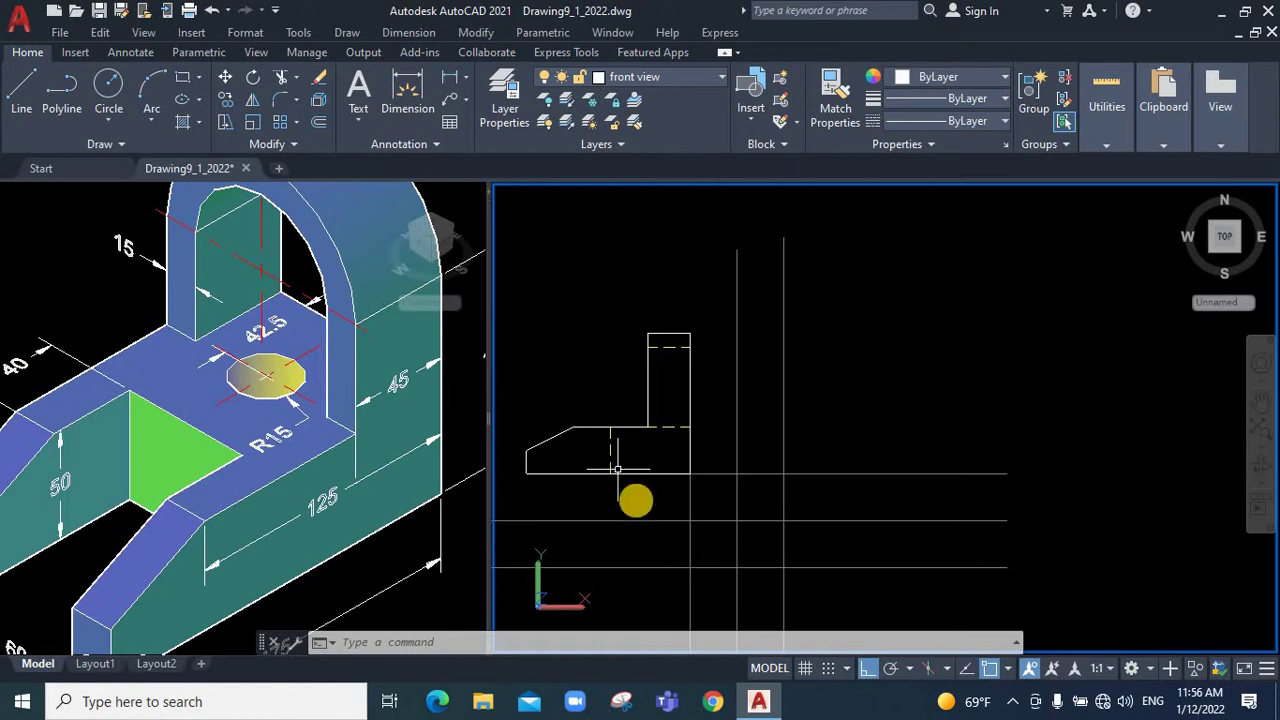
Offset the vertical construction line 42.5 units to the left
click(322, 122)
text(2.5)
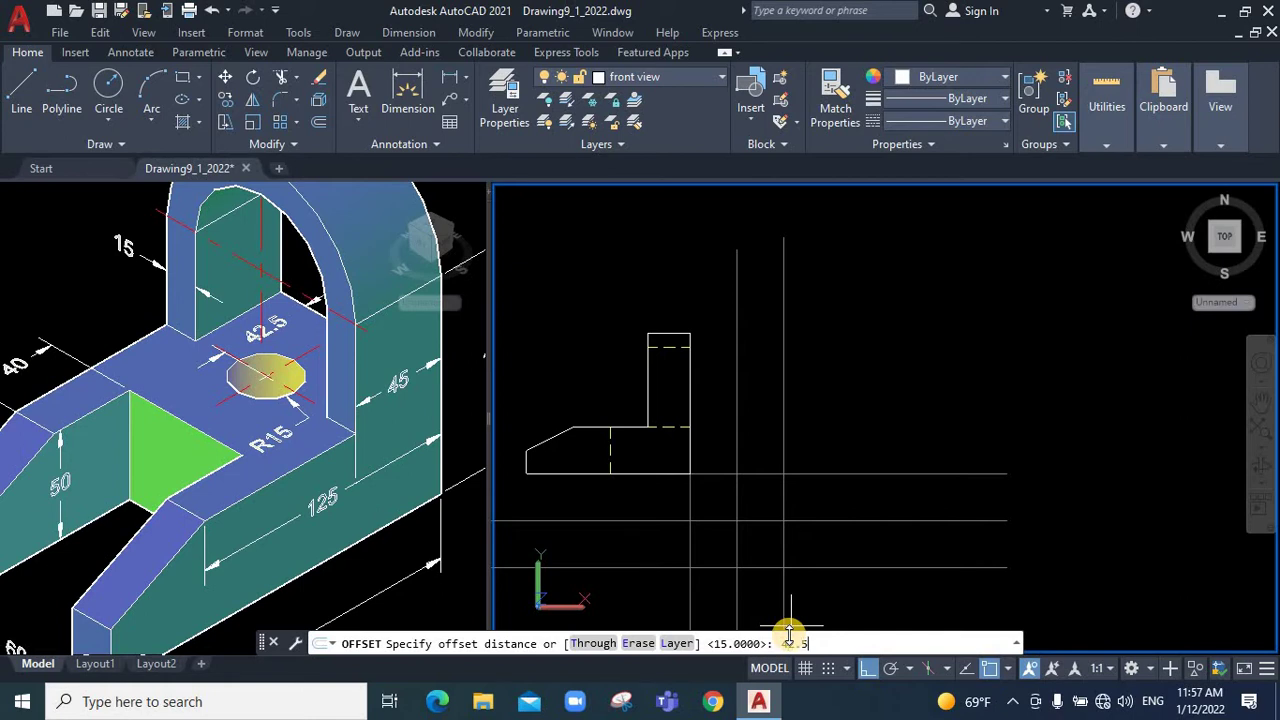
key(Return)
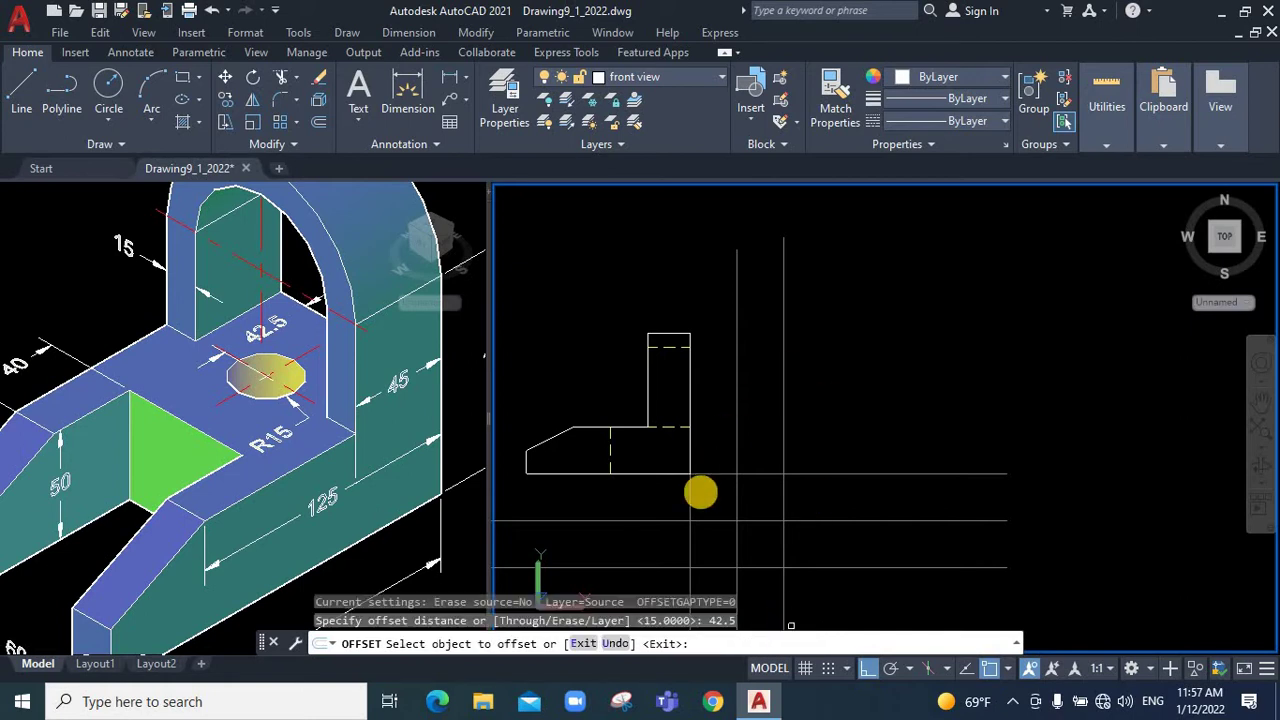
click(690, 500)
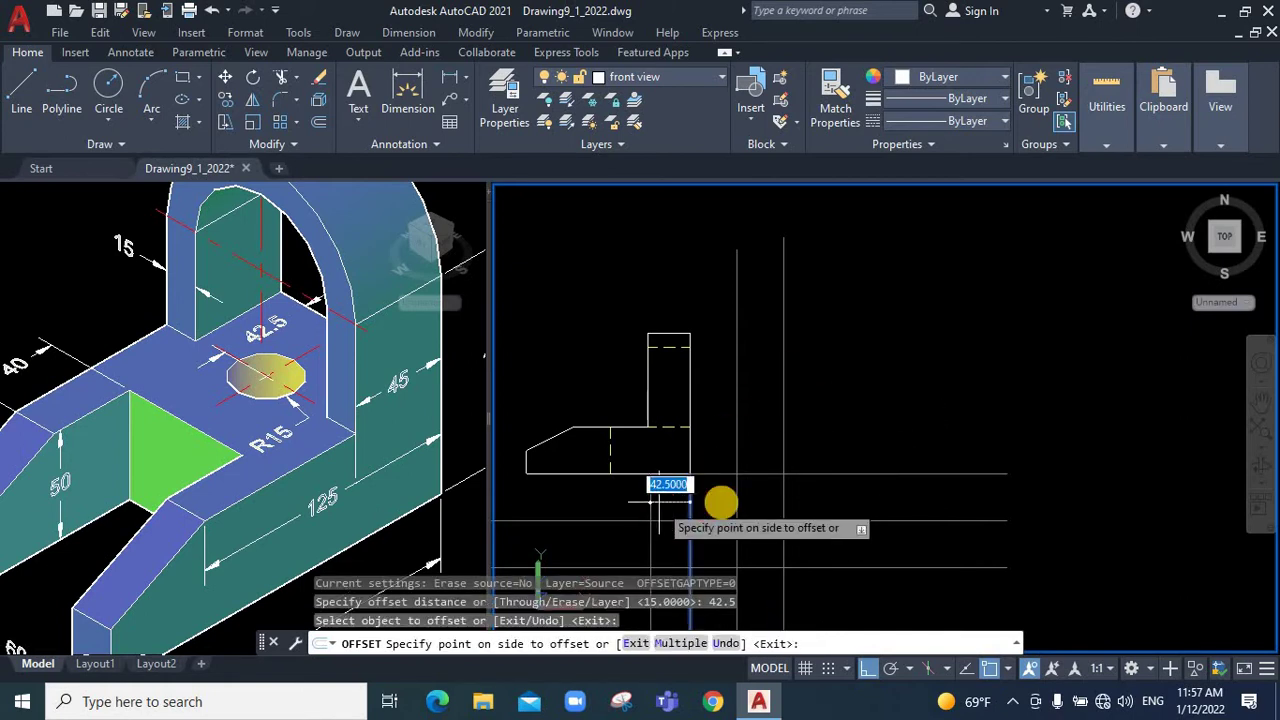
click(658, 502)
right_click(766, 432)
click(776, 445)
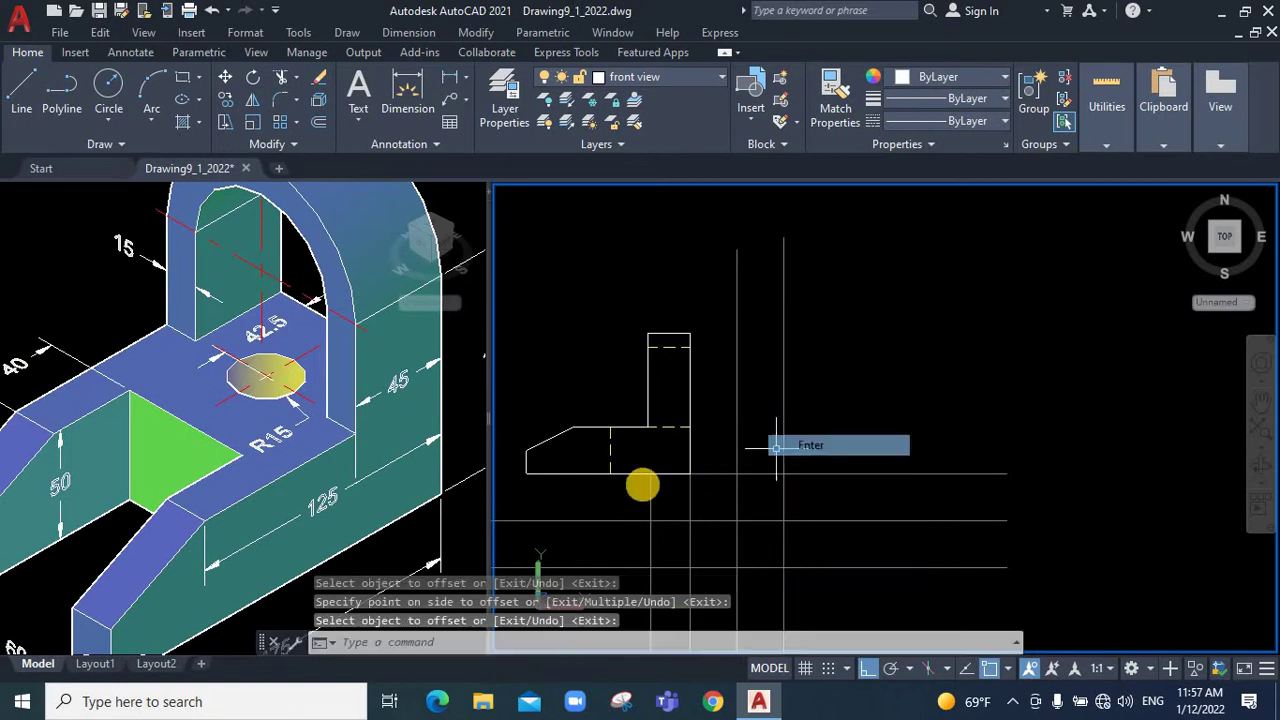
key(Return)
click(651, 474)
key(Escape)
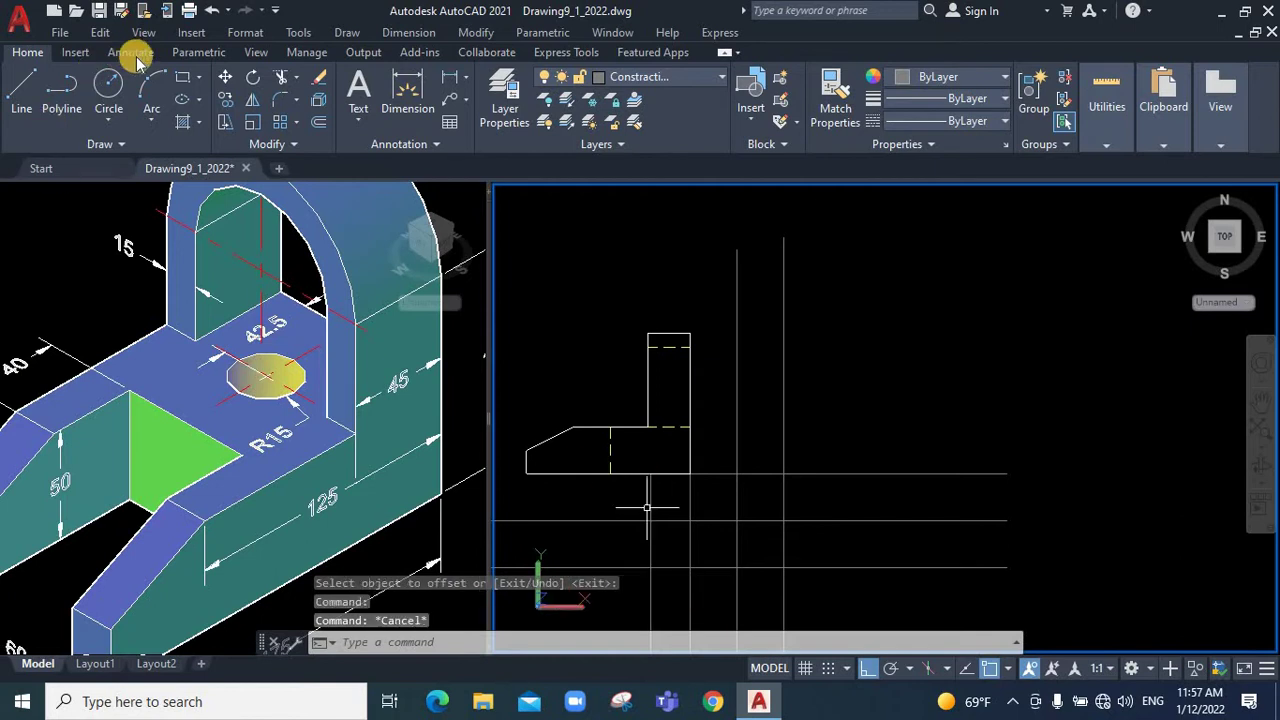
On the red 'axe' layer, draw a vertical centre line up to the upright's top
click(660, 77)
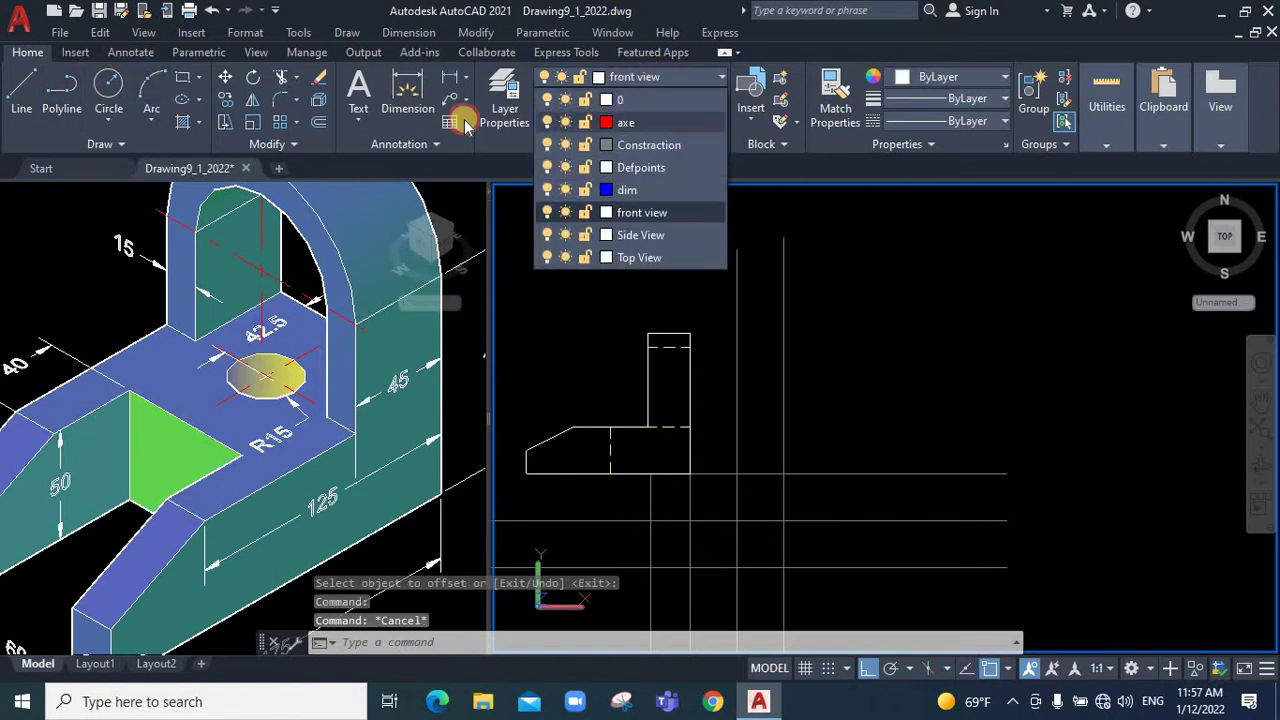
click(600, 113)
click(21, 90)
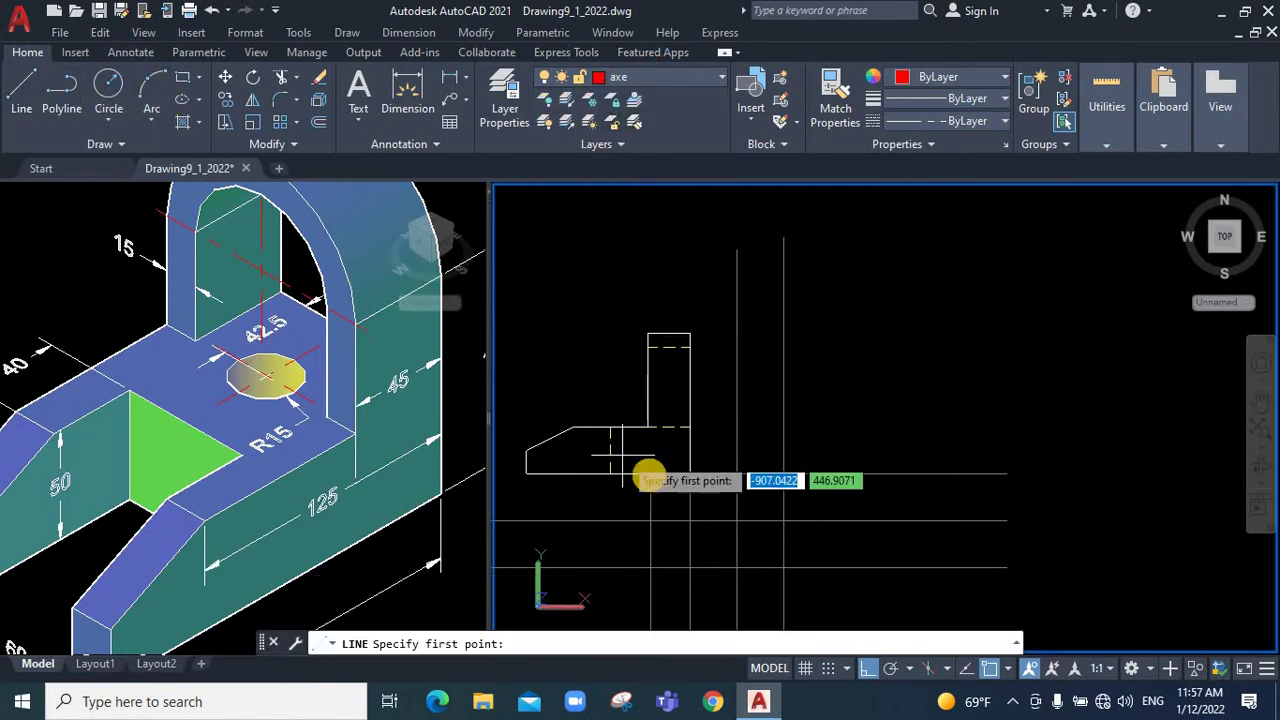
click(651, 474)
scroll(677, 391, up, 2)
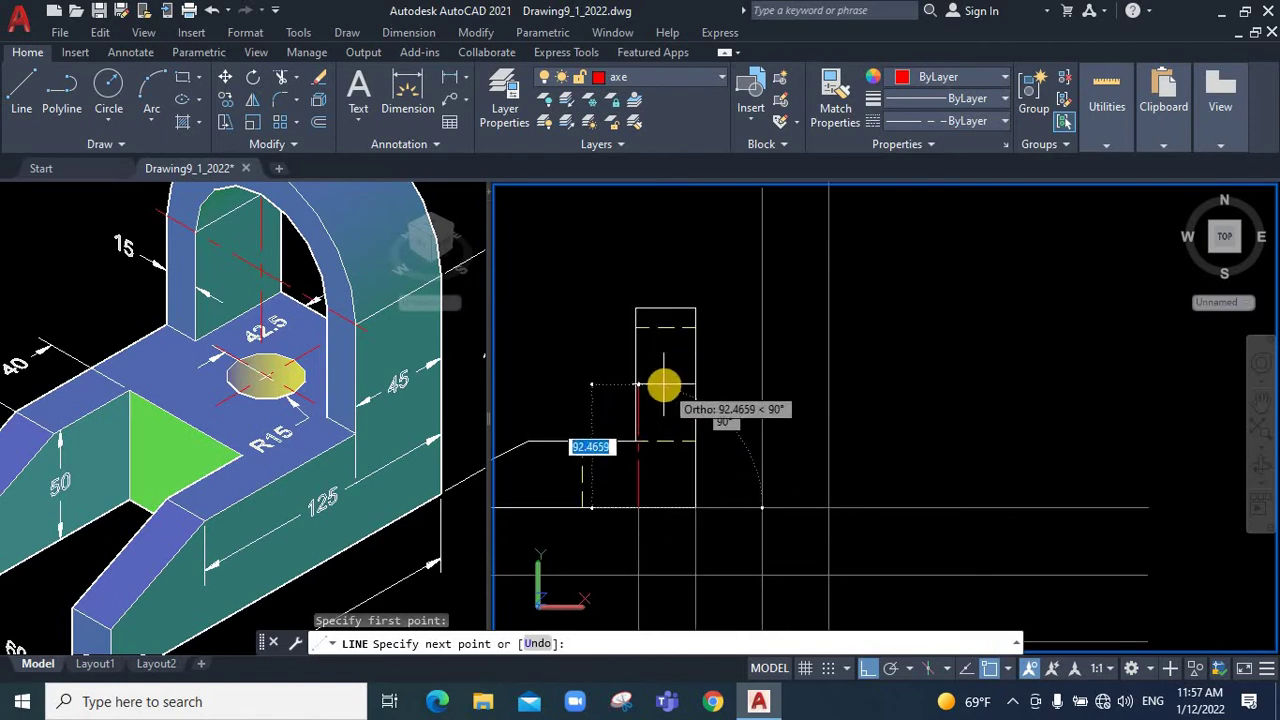
click(664, 385)
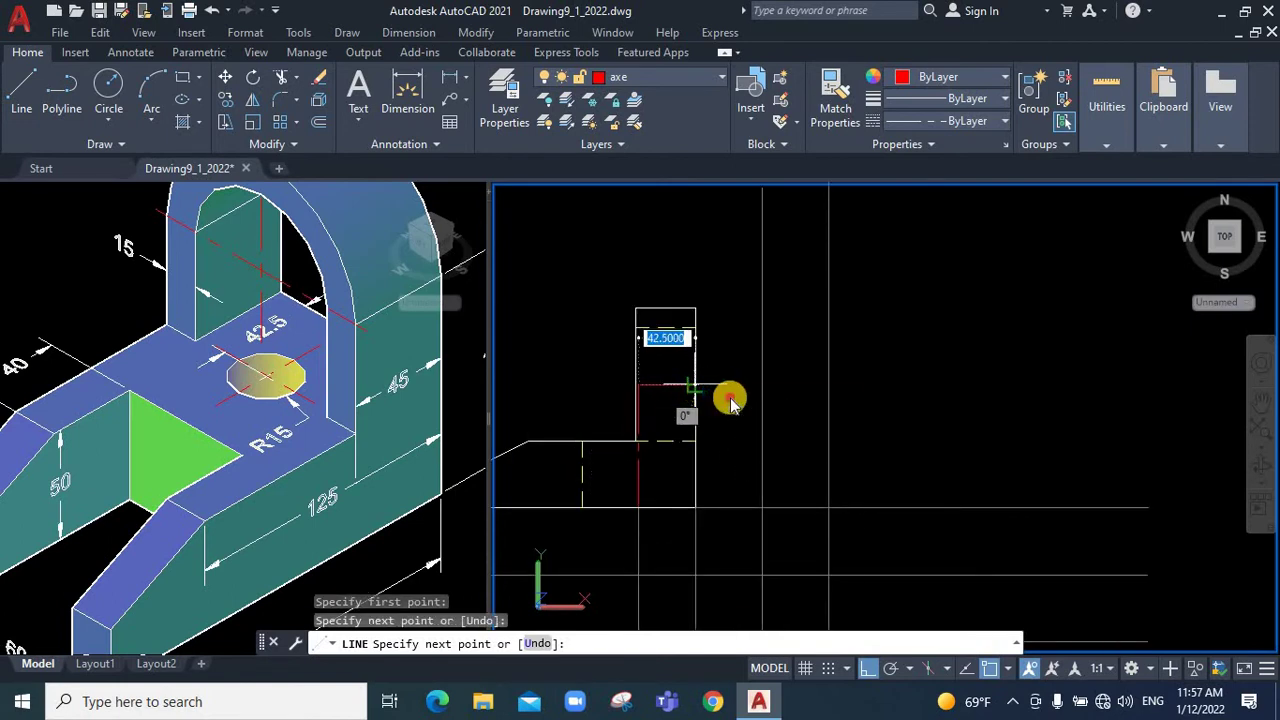
key(Return)
Zoom around the drawing and delete the stray line
scroll(629, 435, up, 5)
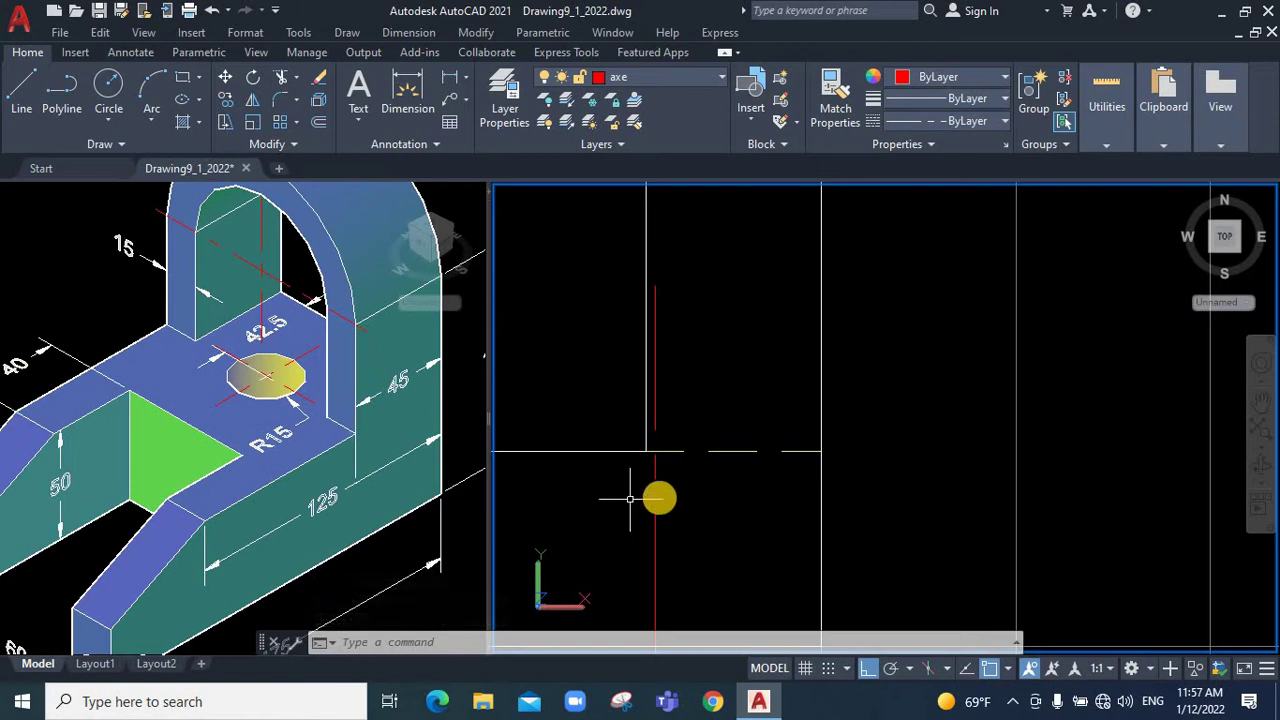
scroll(656, 497, down, 2)
scroll(646, 513, down, 1)
scroll(646, 513, up, 1)
scroll(691, 549, down, 2)
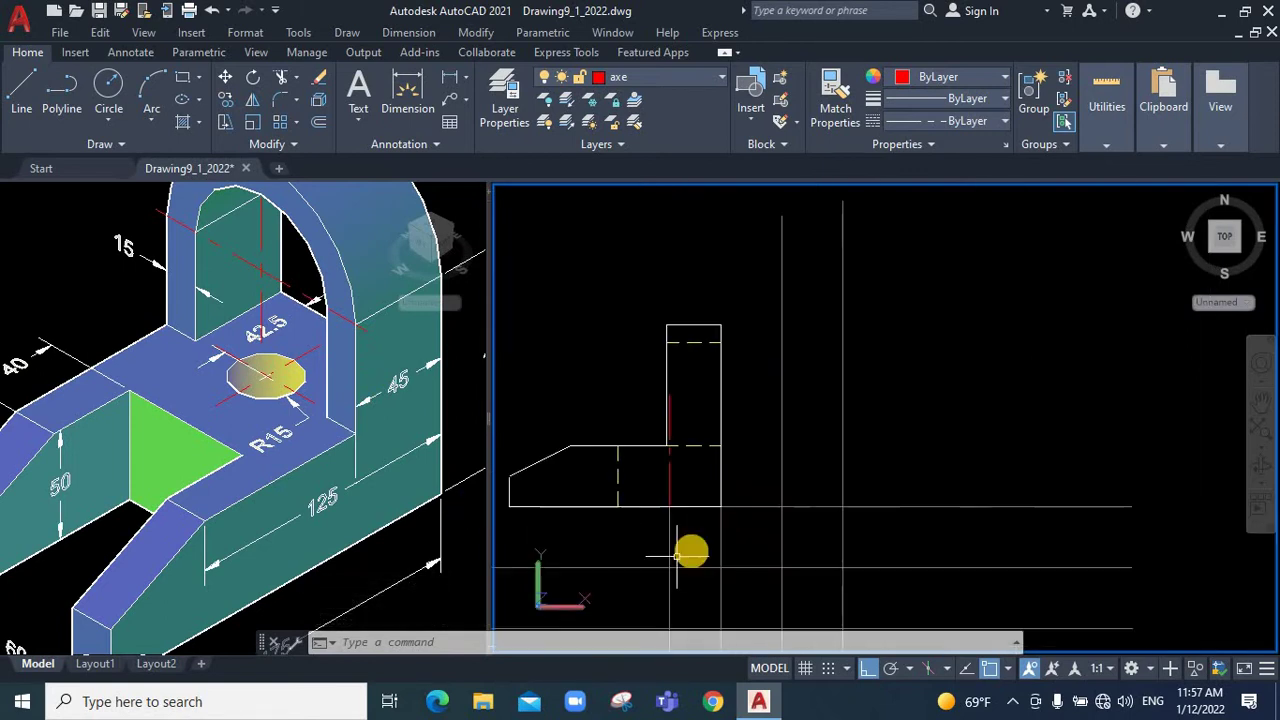
scroll(674, 563, down, 1)
scroll(694, 571, down, 1)
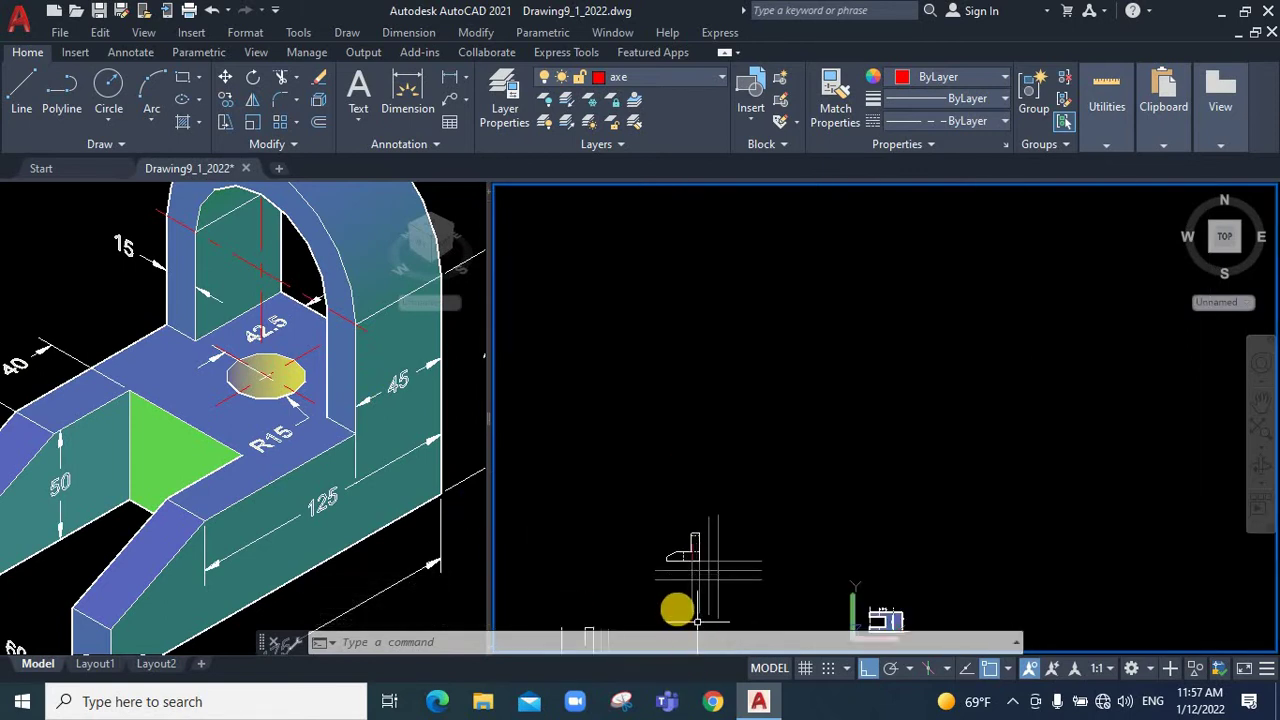
scroll(720, 587, down, 1)
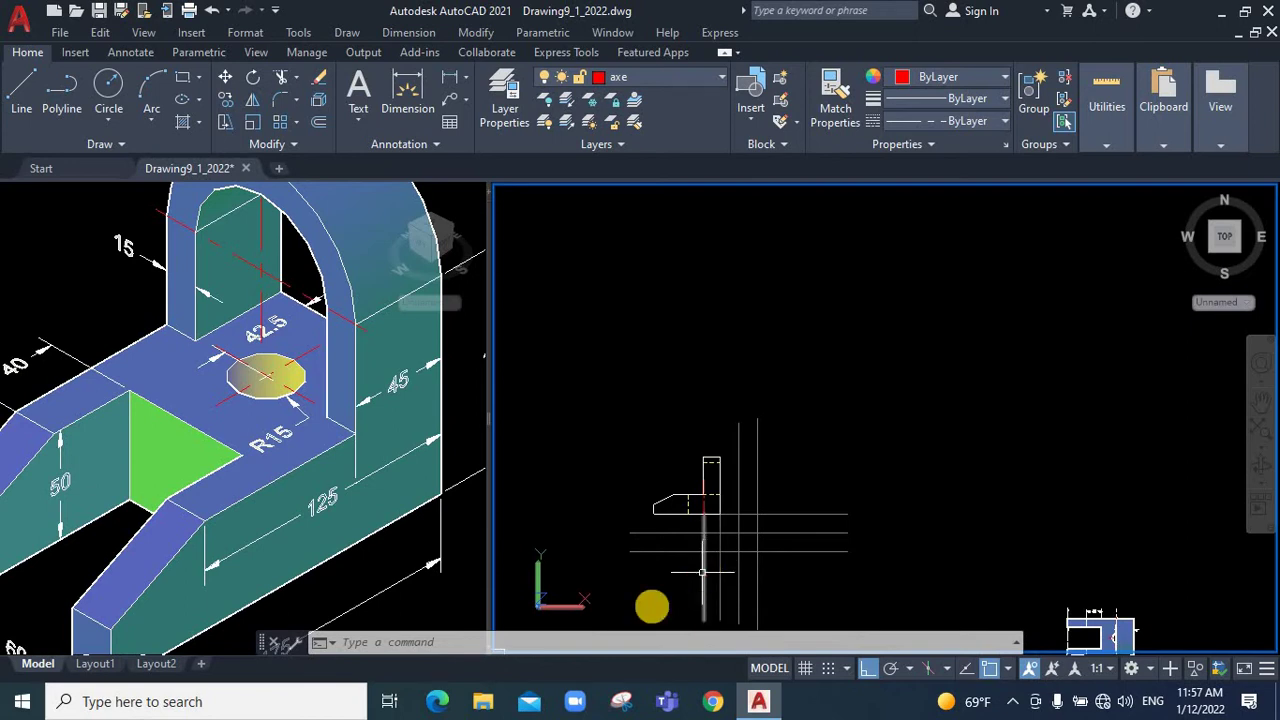
key(Delete)
scroll(668, 503, up, 6)
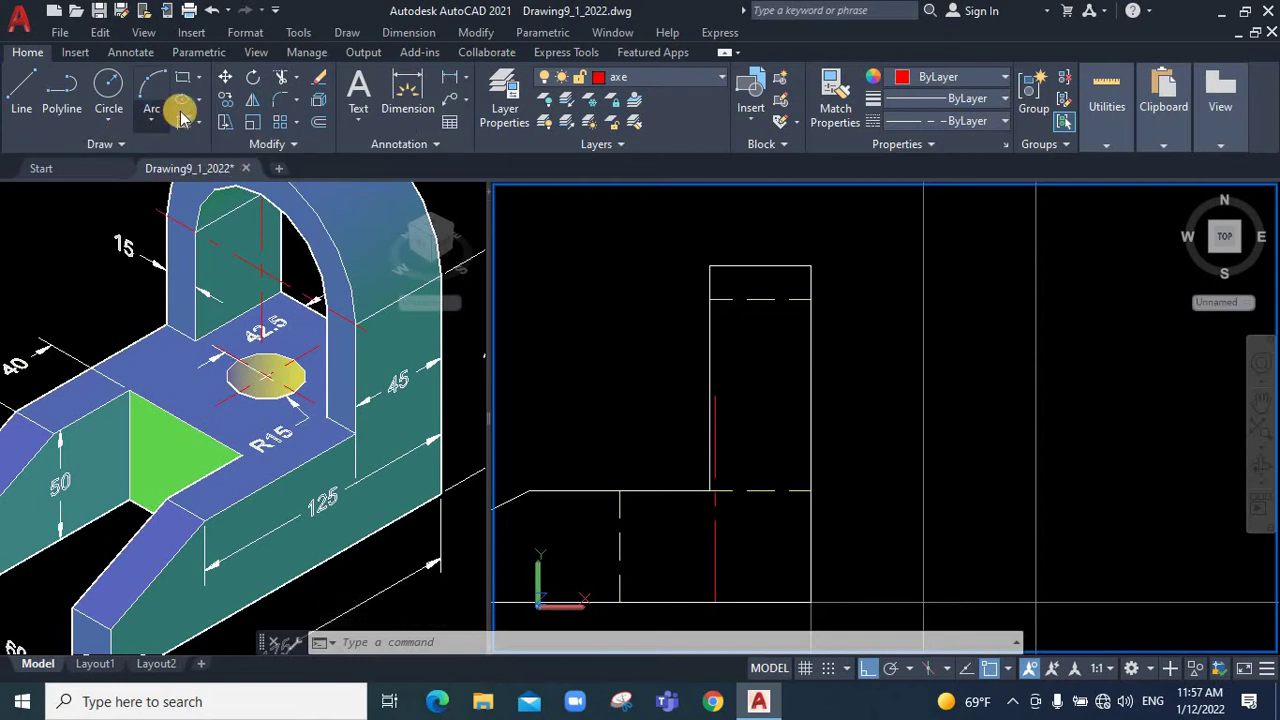
Offset the red centre line 15 units to both the left and the right
text(o)
key(Return)
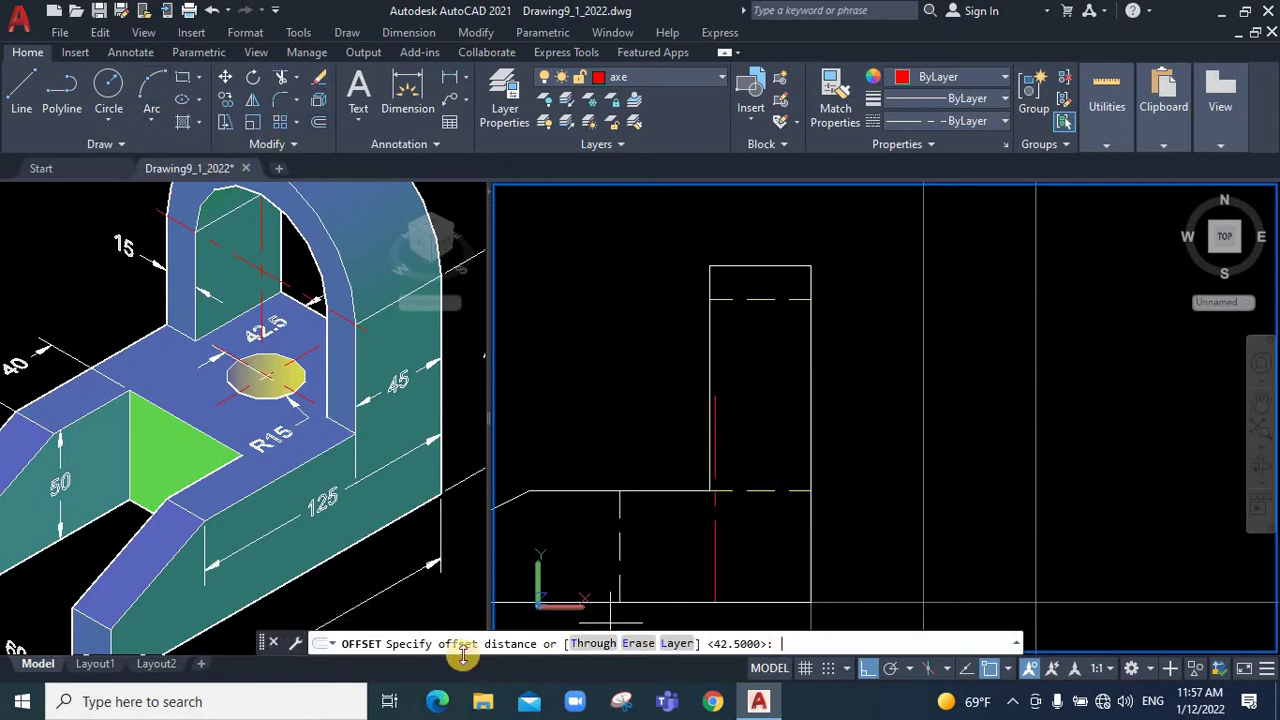
text(1)
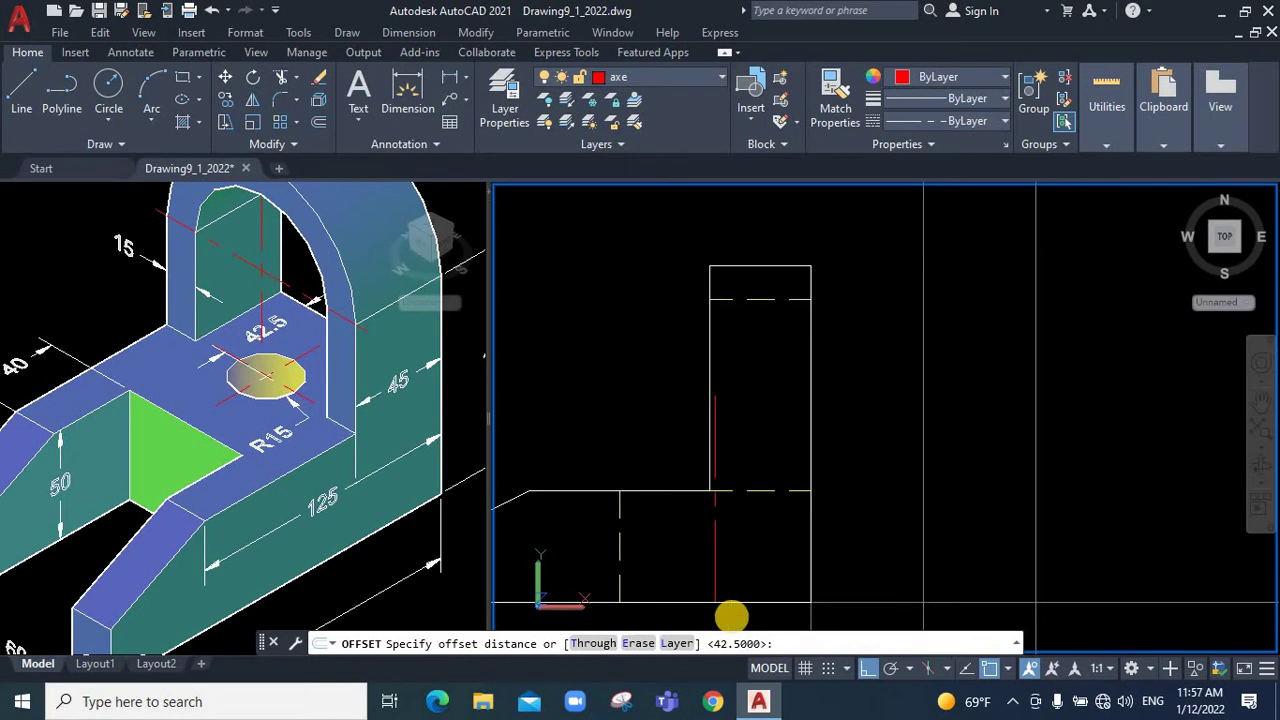
text(5)
key(Return)
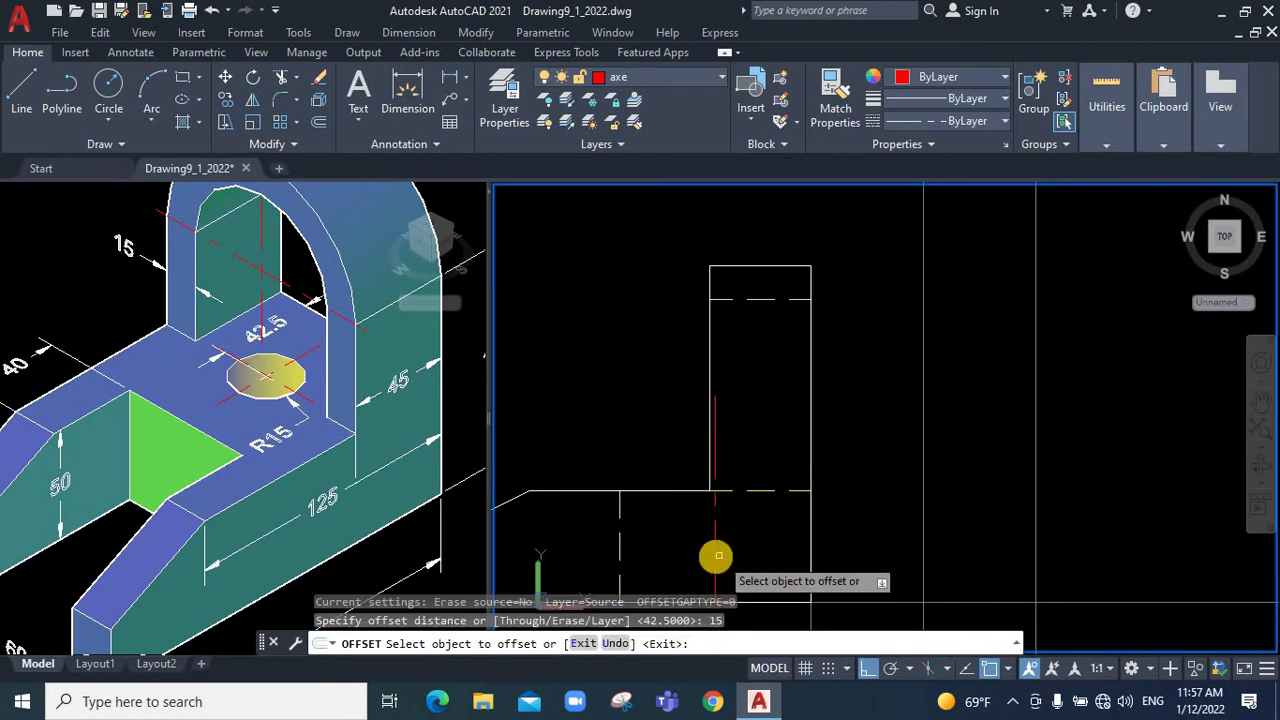
click(716, 555)
click(725, 551)
click(719, 553)
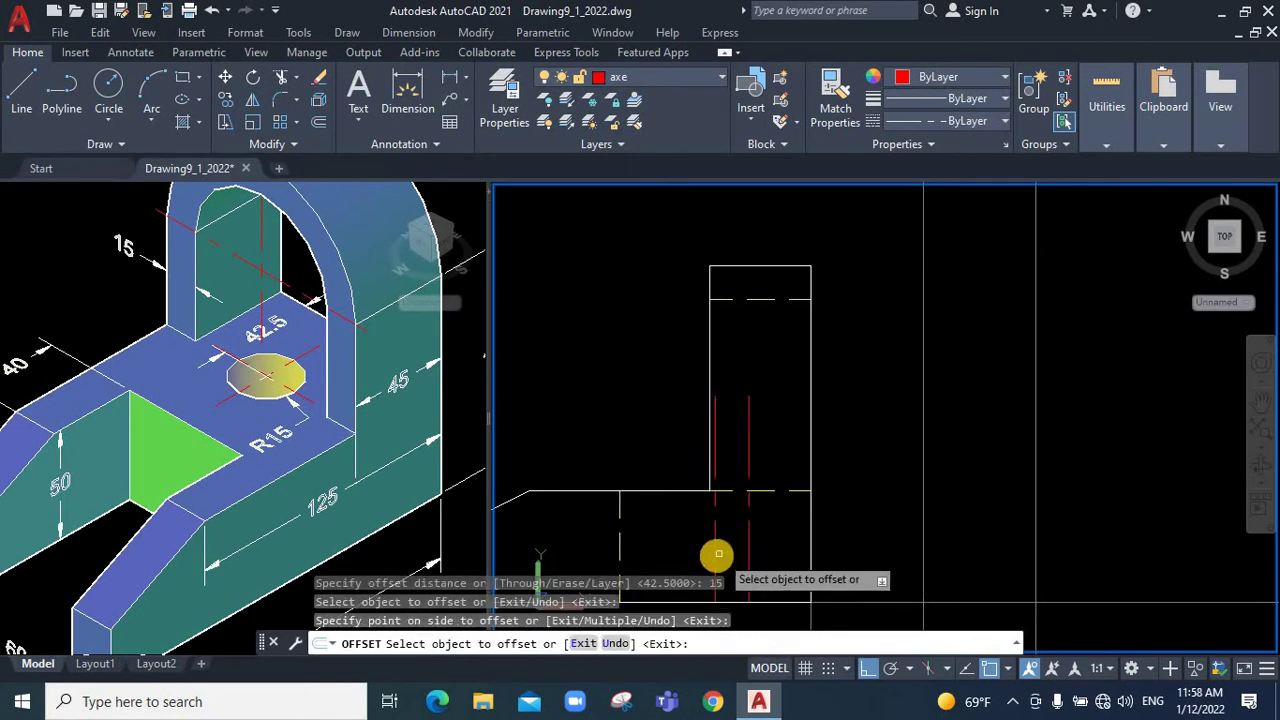
click(705, 540)
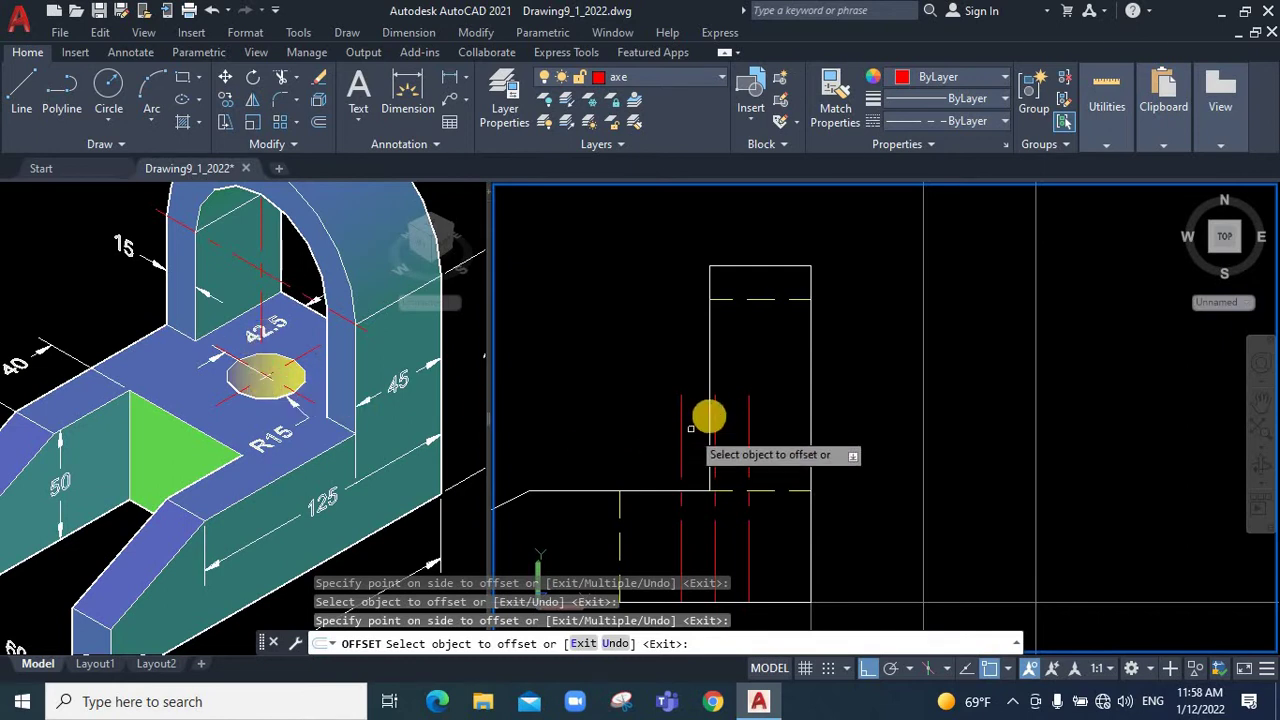
scroll(709, 417, down, 1)
scroll(696, 488, down, 1)
scroll(700, 478, up, 2)
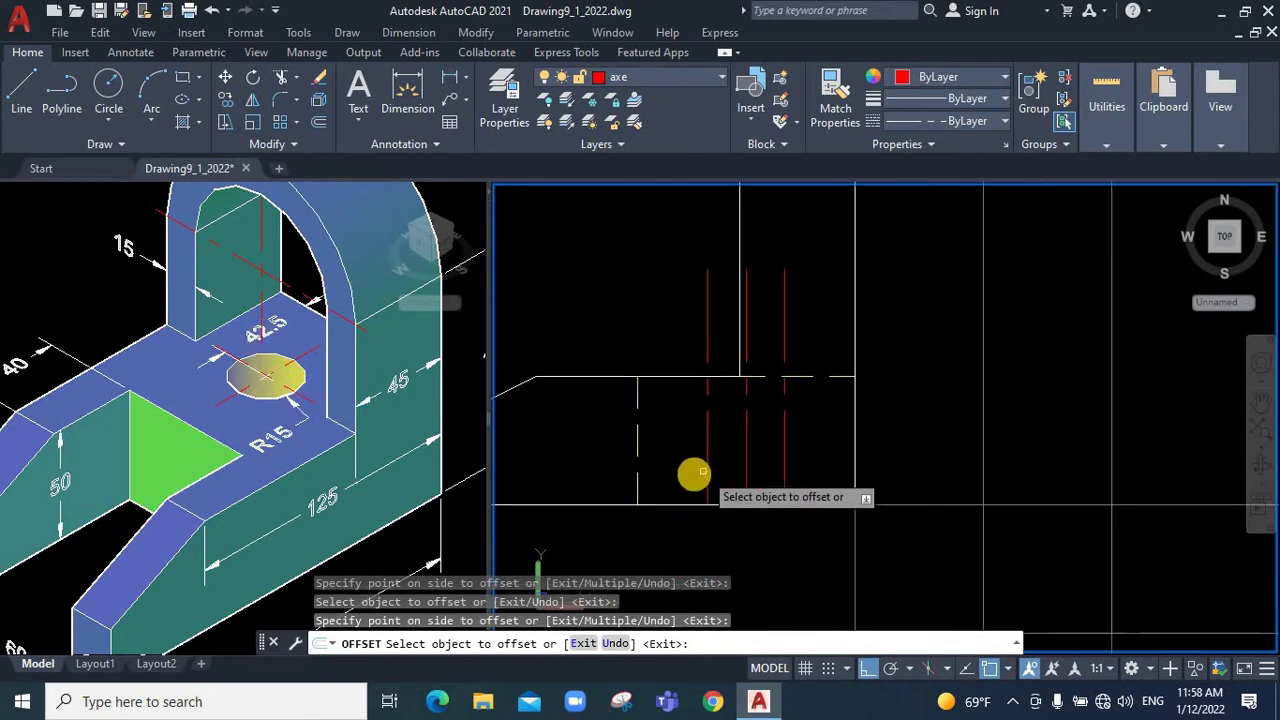
scroll(670, 400, up, 1)
right_click(614, 280)
click(655, 289)
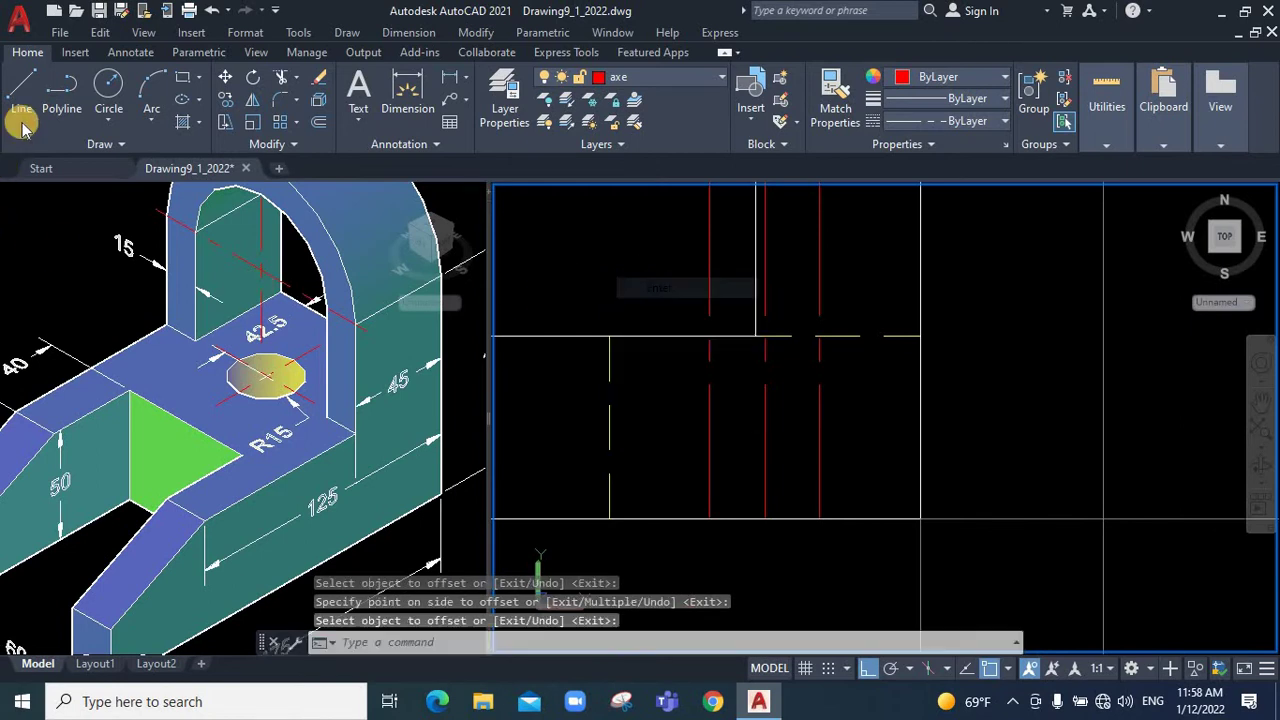
On the front view layer, draw the left hole-edge line from the base top to the base bottom
click(666, 77)
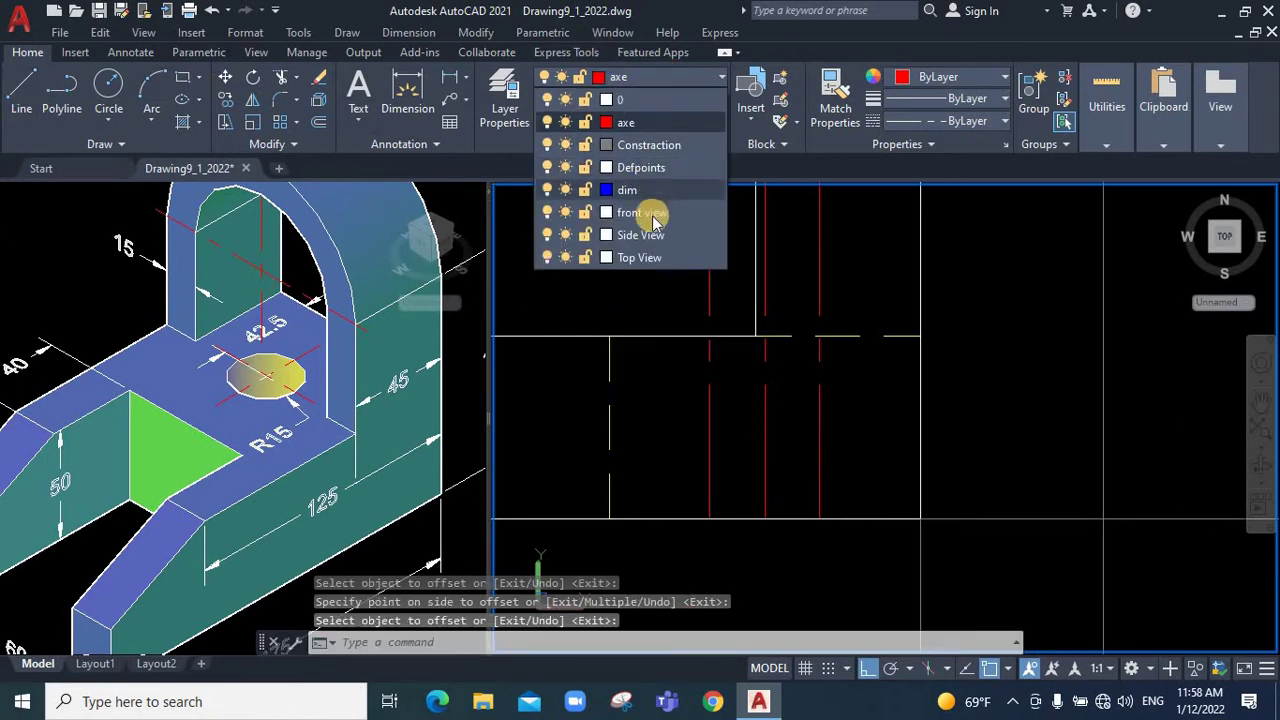
click(645, 212)
click(25, 90)
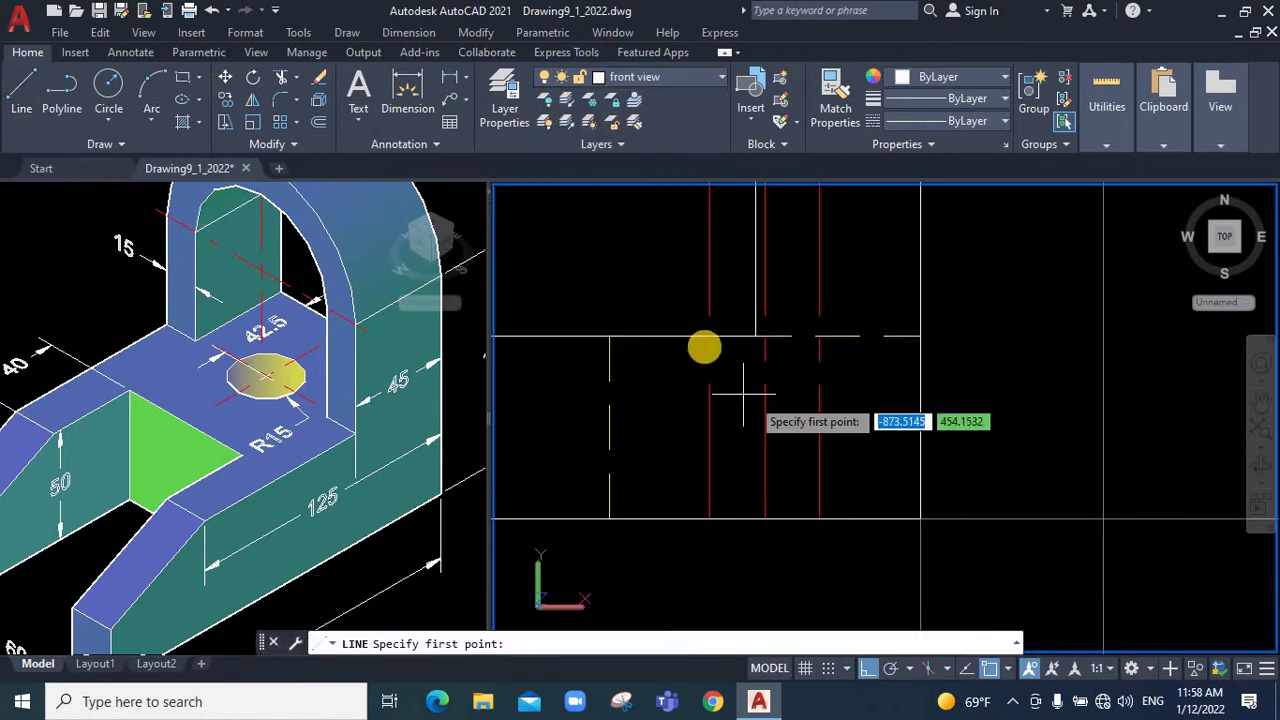
click(710, 337)
click(697, 511)
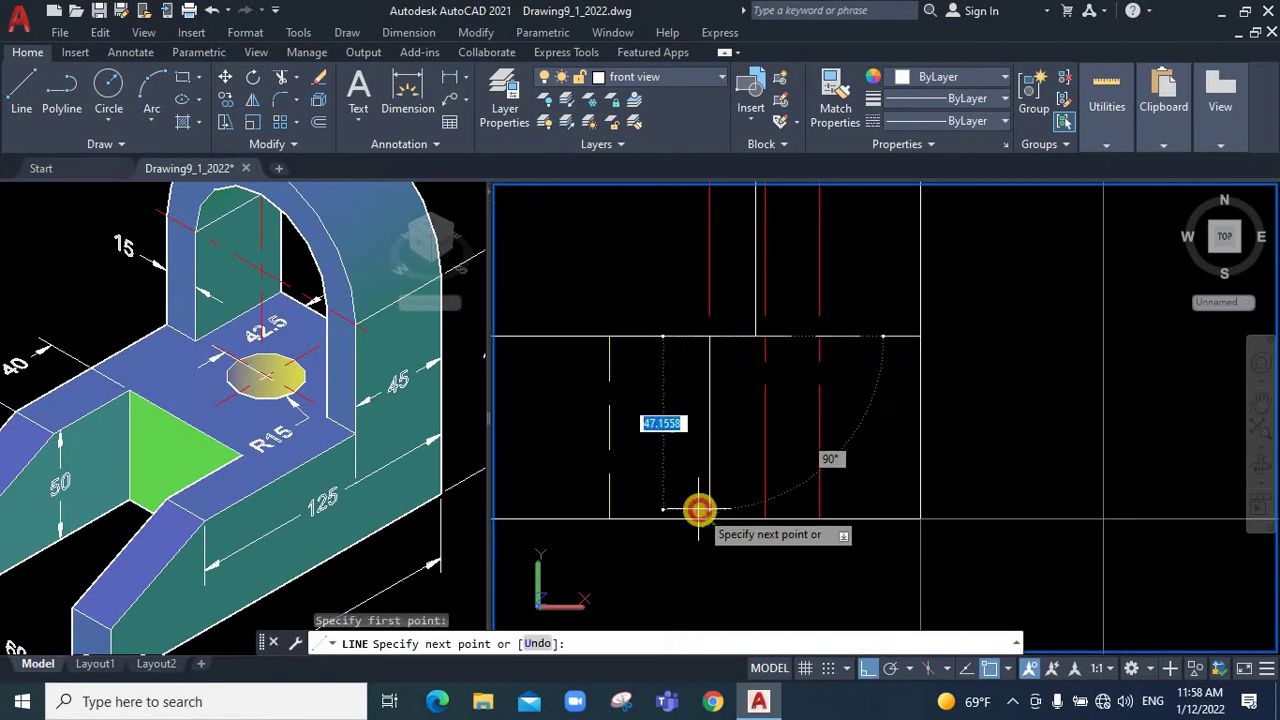
key(Return)
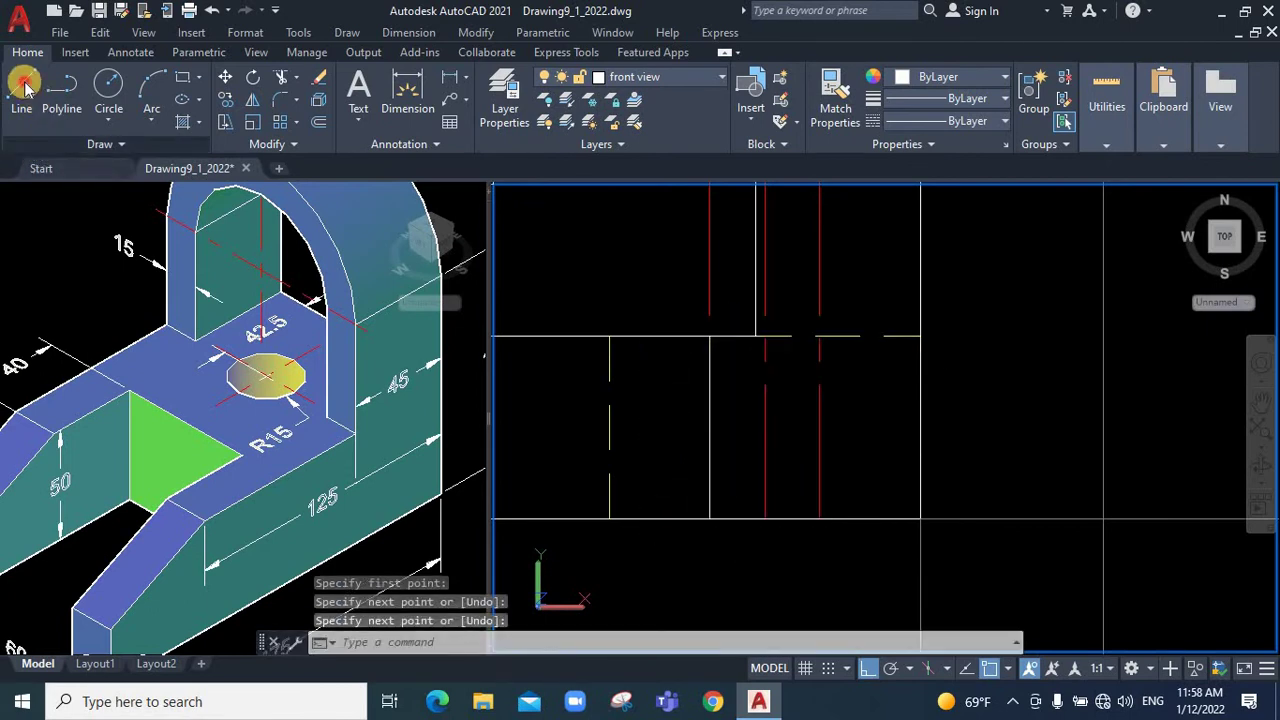
Draw the right hole-edge line and delete the unwanted vertical line
click(22, 88)
click(813, 341)
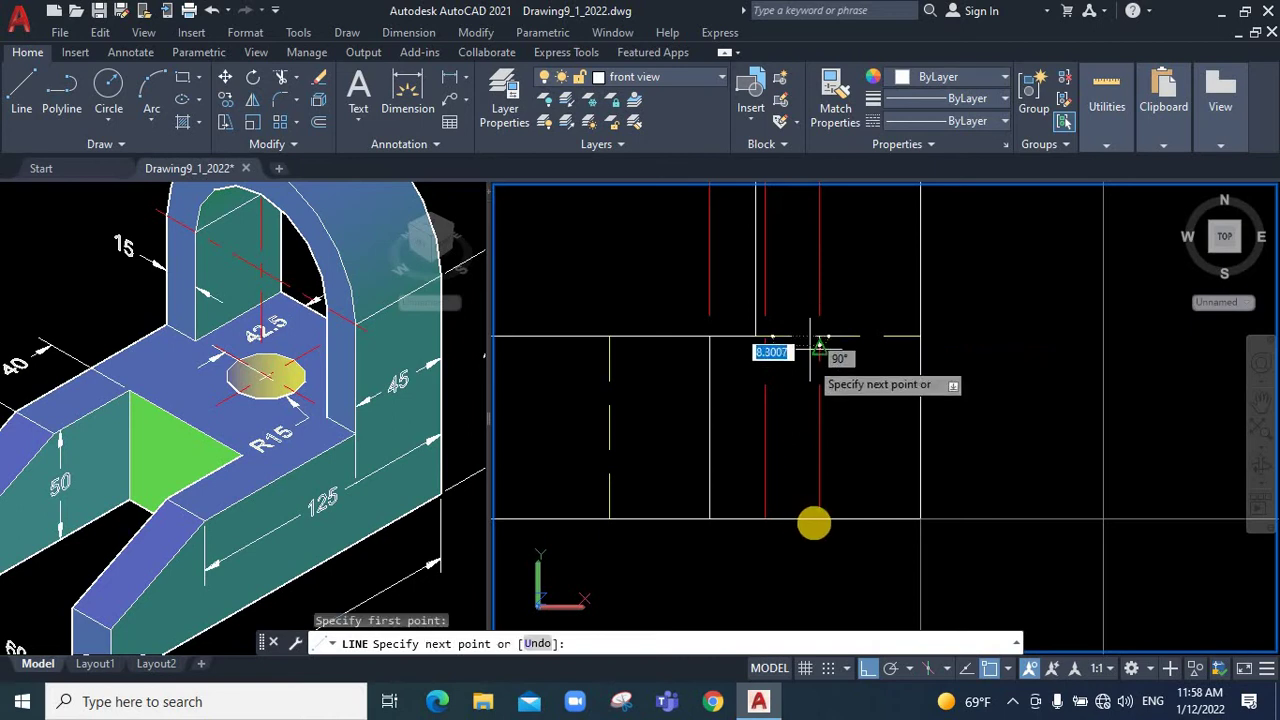
right_click(866, 313)
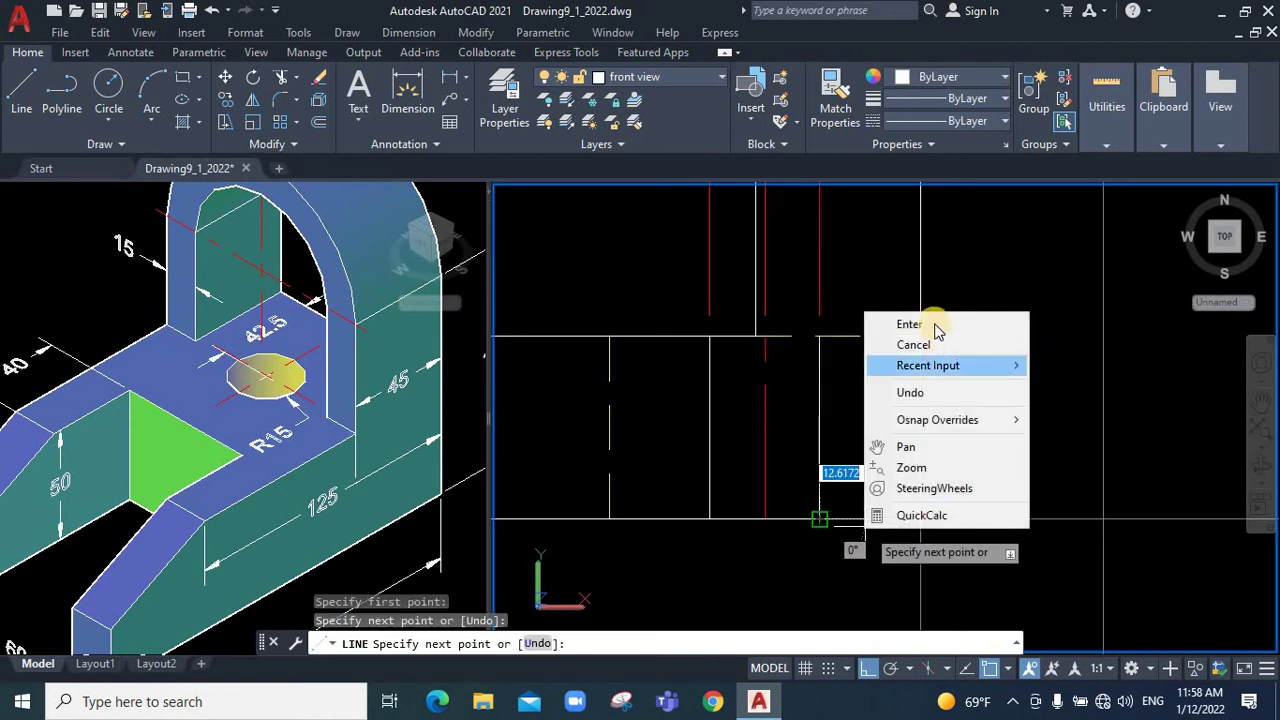
click(926, 324)
click(820, 270)
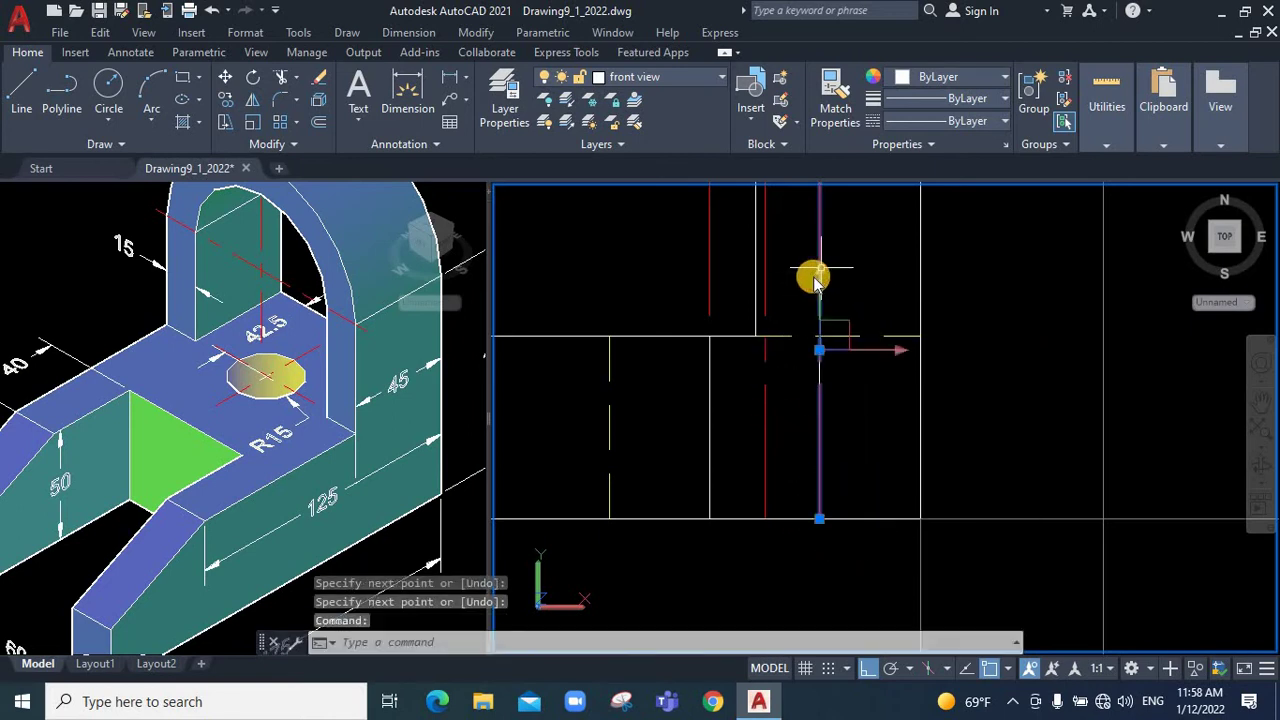
key(Delete)
Make the two hole-edge lines Yellow with the DASHED linetype
click(710, 466)
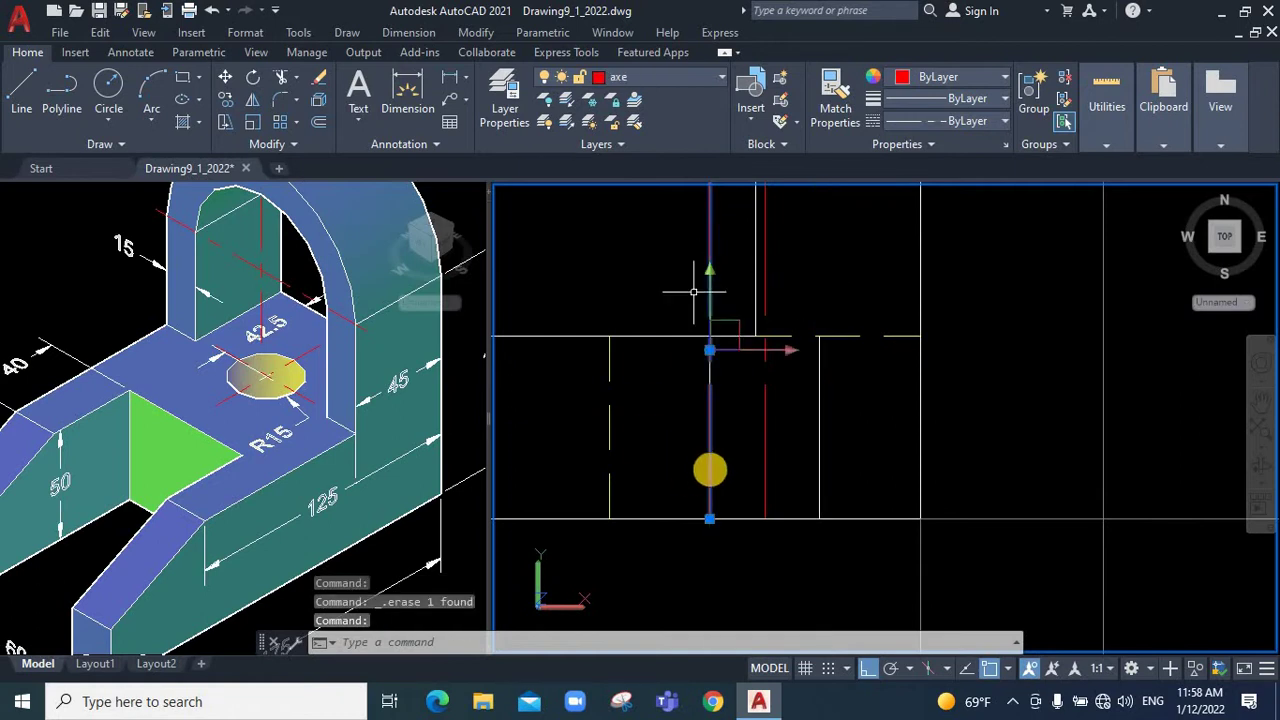
click(817, 425)
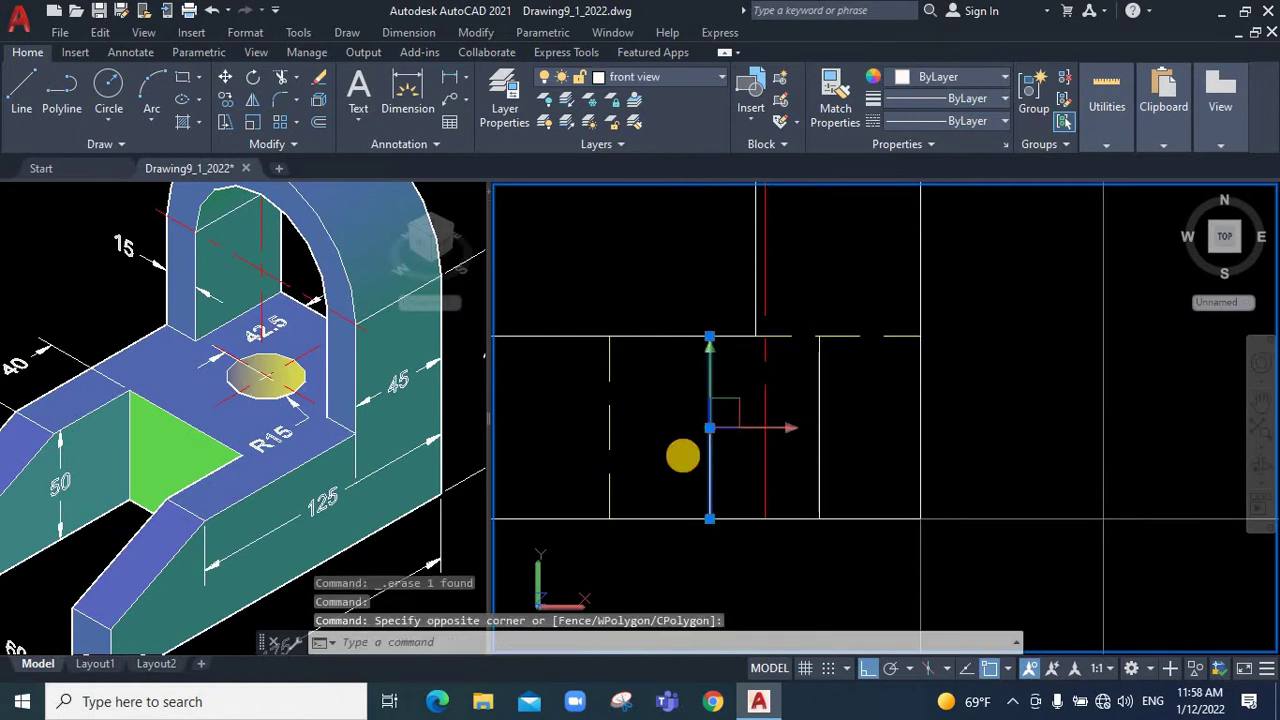
click(683, 451)
scroll(690, 445, down, 4)
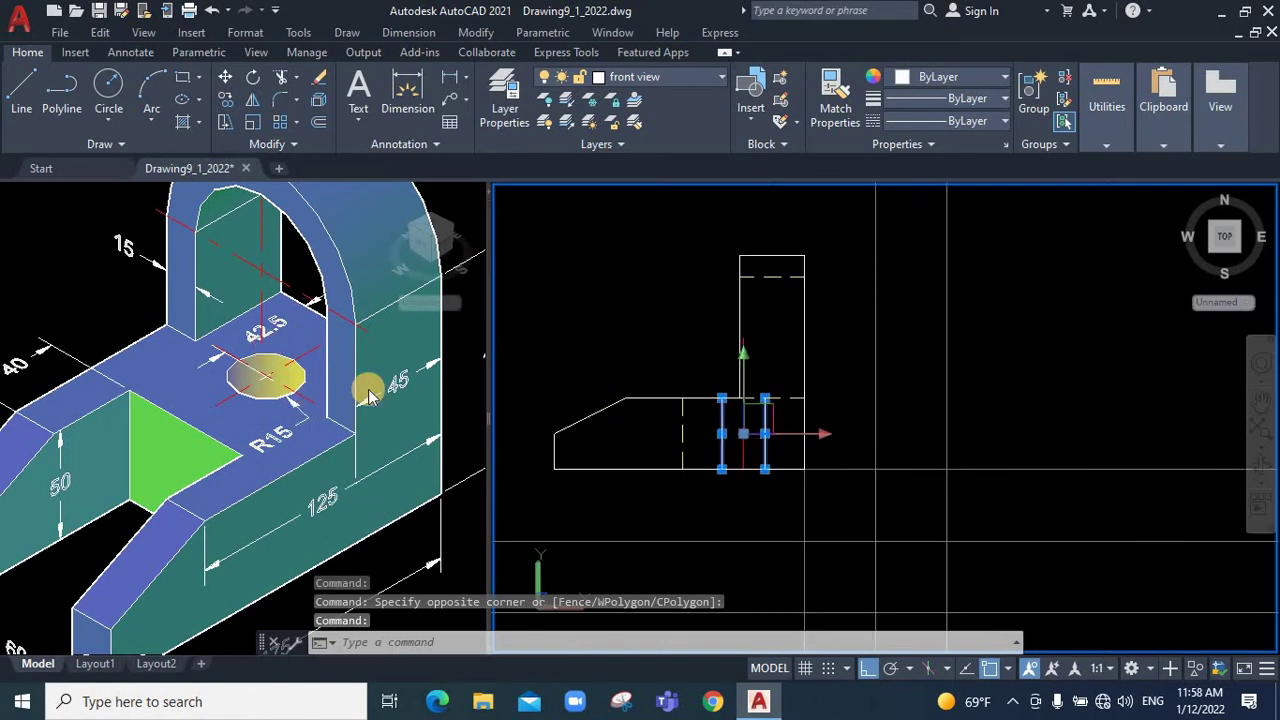
click(957, 77)
click(916, 267)
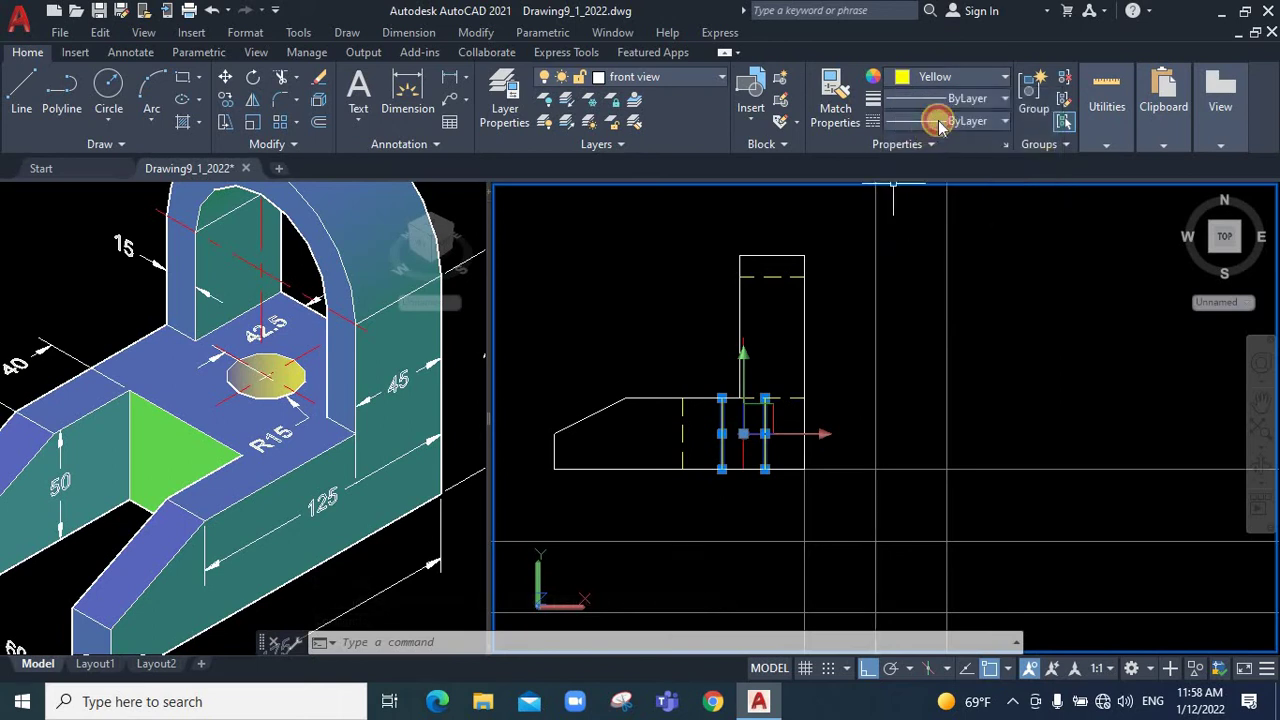
click(936, 121)
click(955, 237)
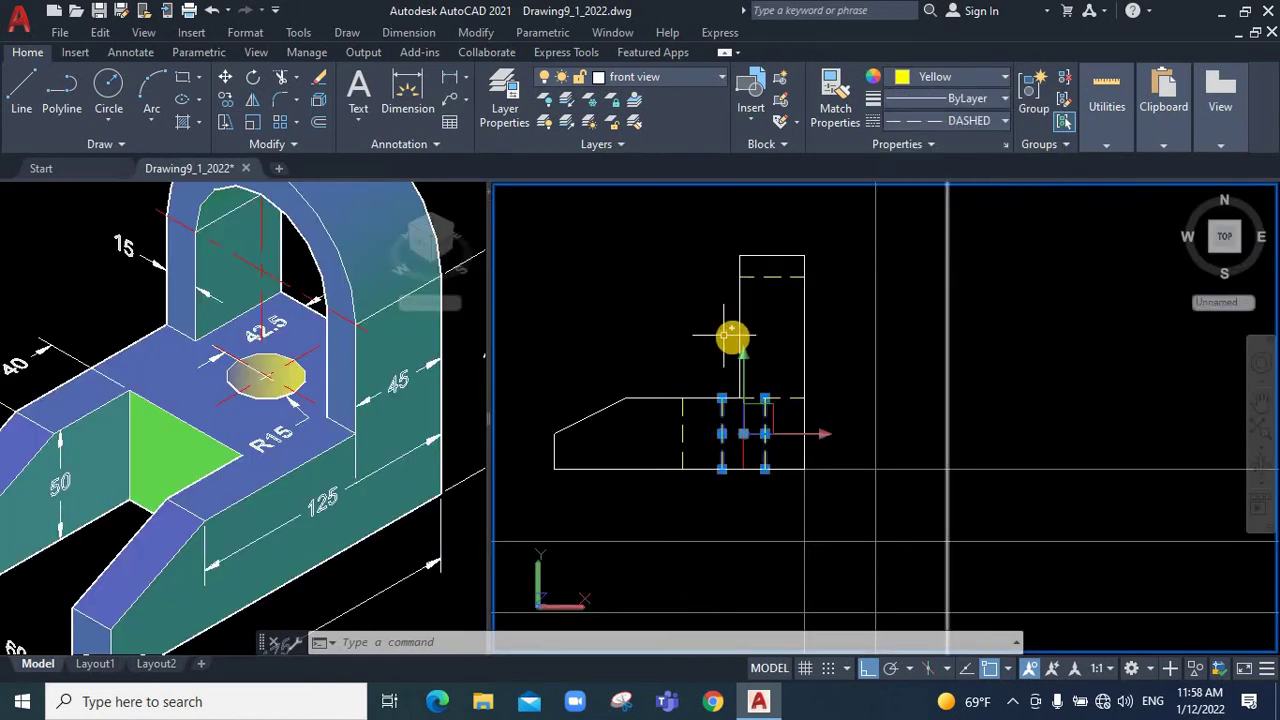
key(Escape)
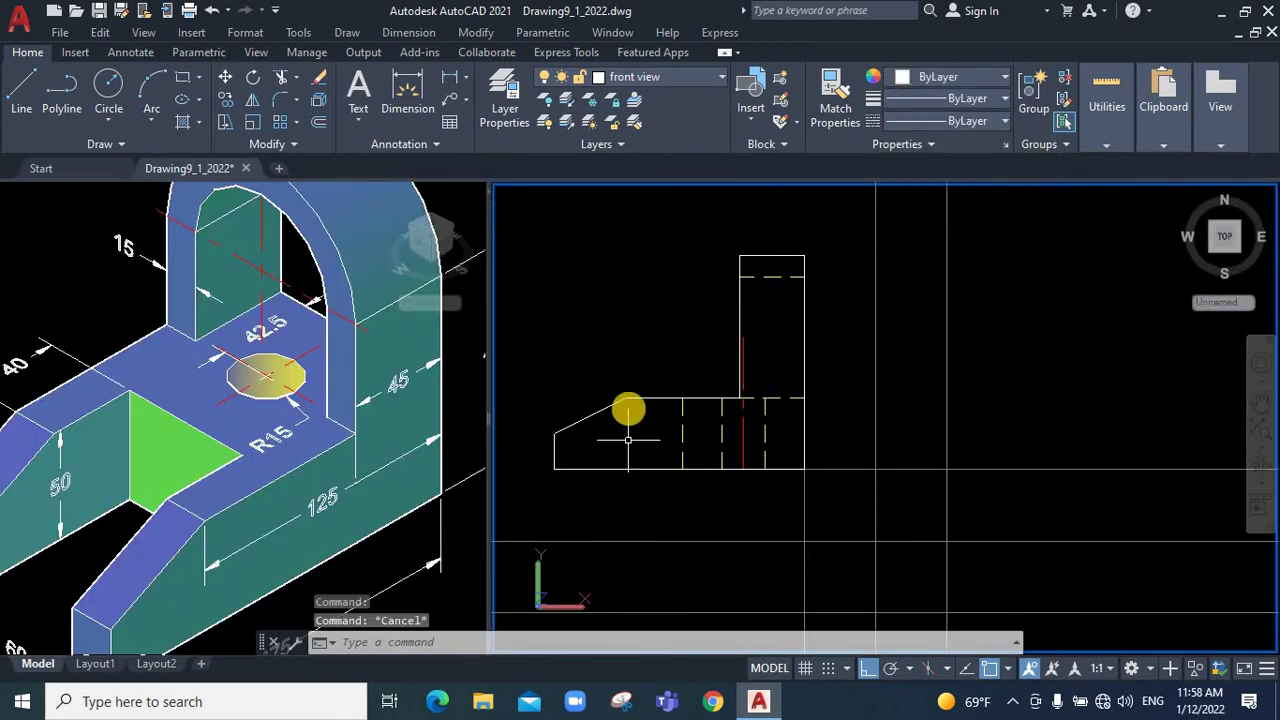
click(391, 363)
scroll(391, 331, down, 3)
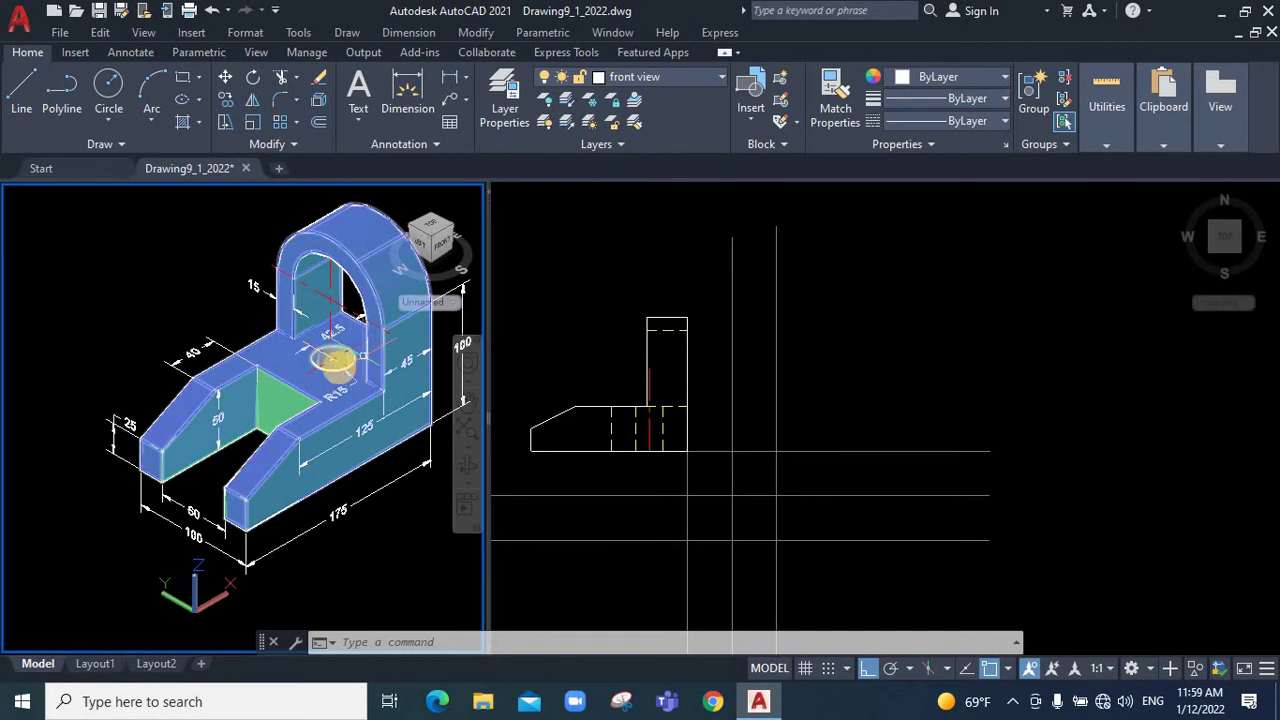
key(Escape)
scroll(400, 390, down, 3)
scroll(425, 425, up, 4)
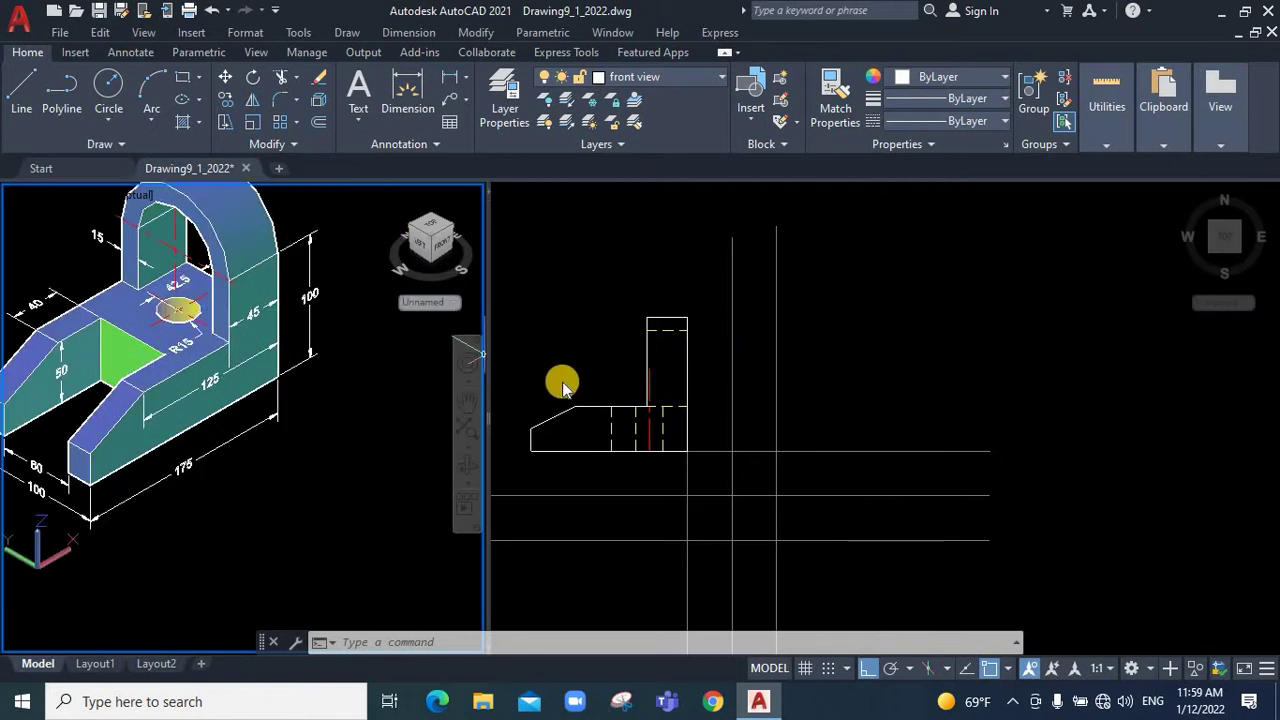
key(Escape)
key(Escape)
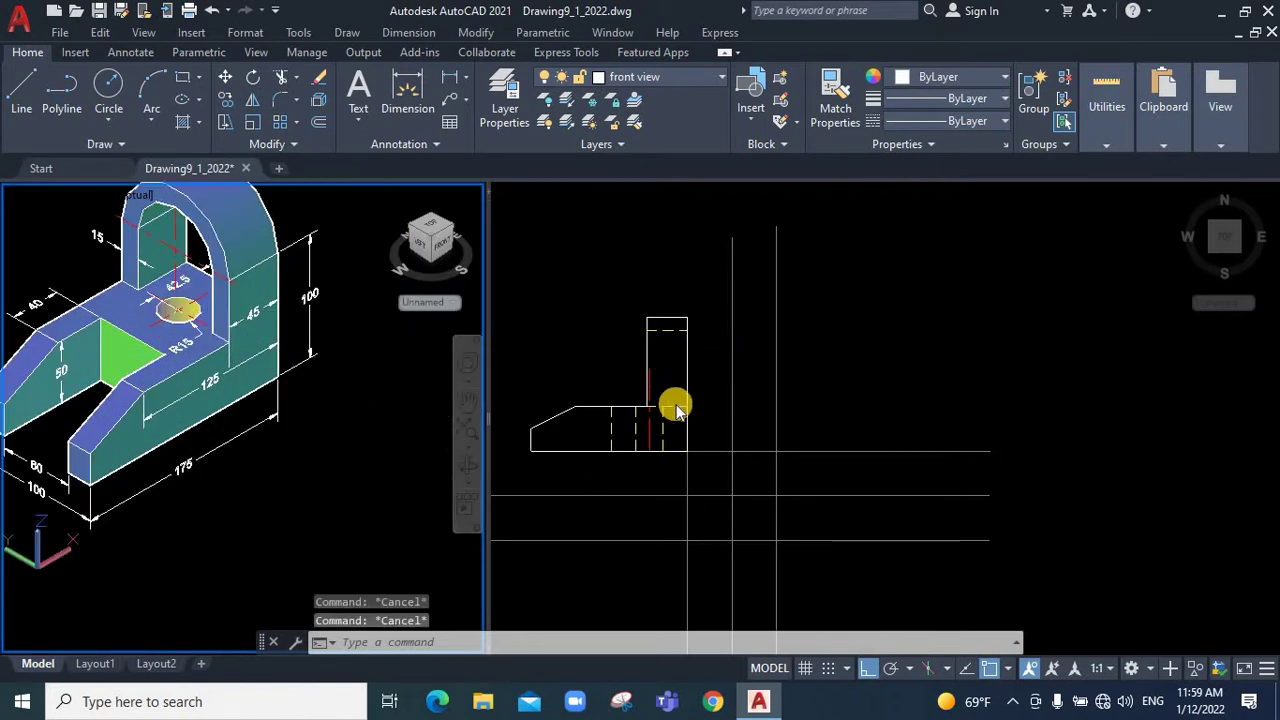
Offset the dashed line by 50 to create a copy below it
click(318, 121)
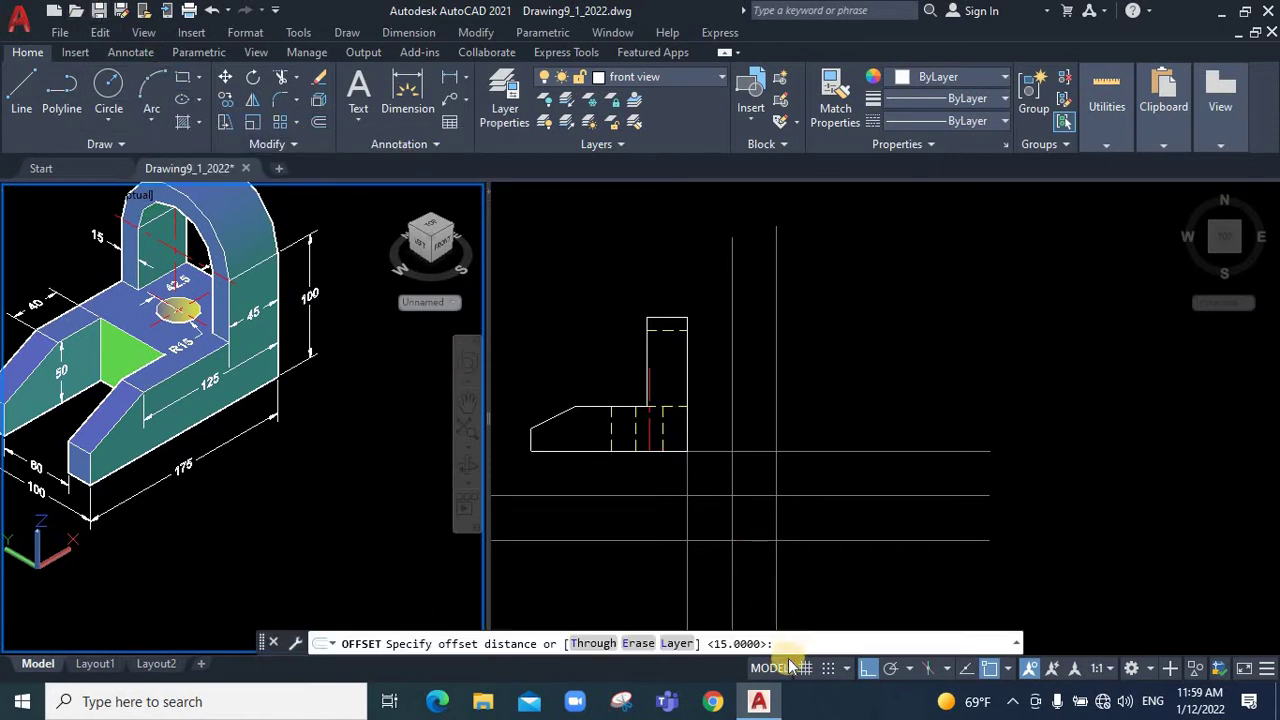
text(50)
key(Return)
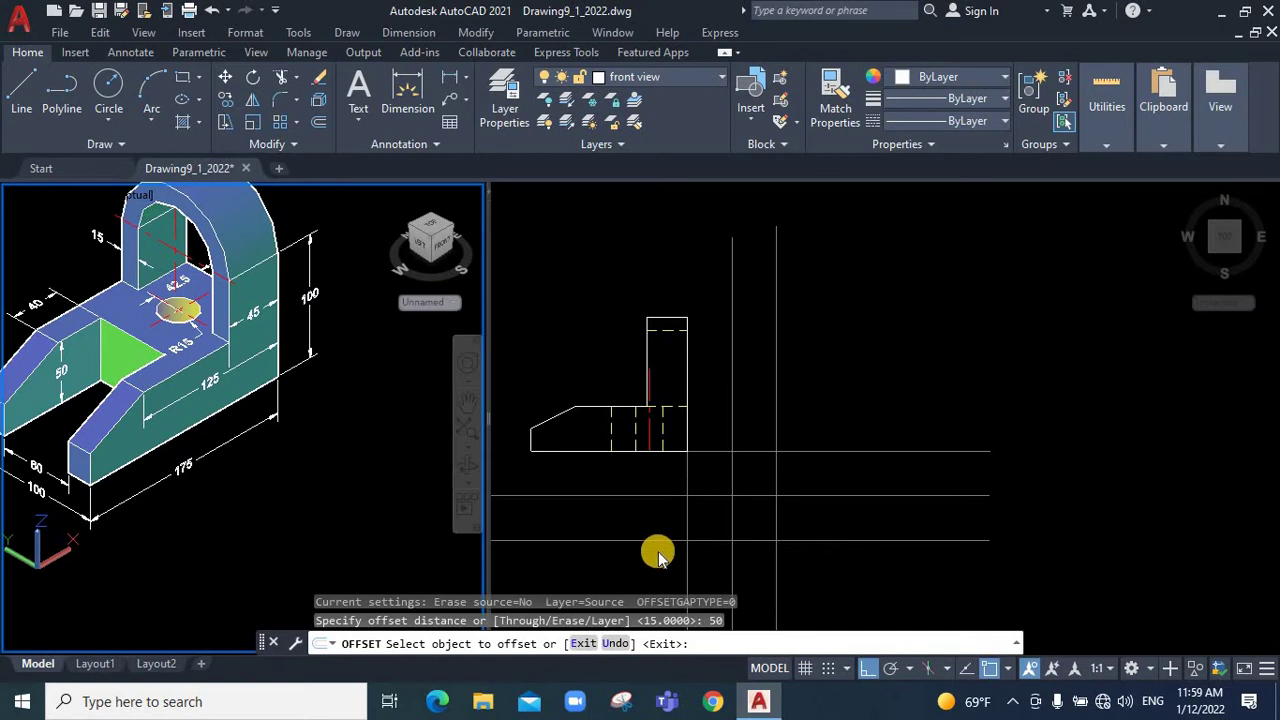
click(676, 409)
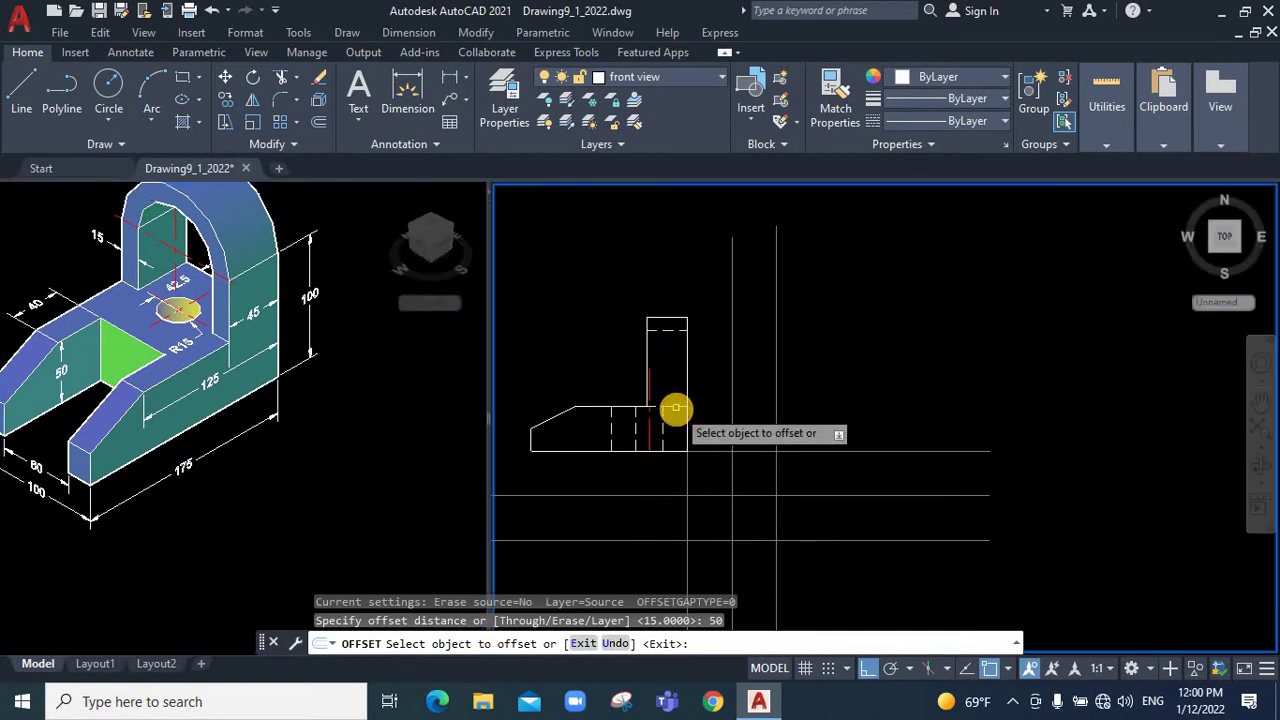
click(672, 368)
click(710, 380)
right_click(727, 386)
key(Escape)
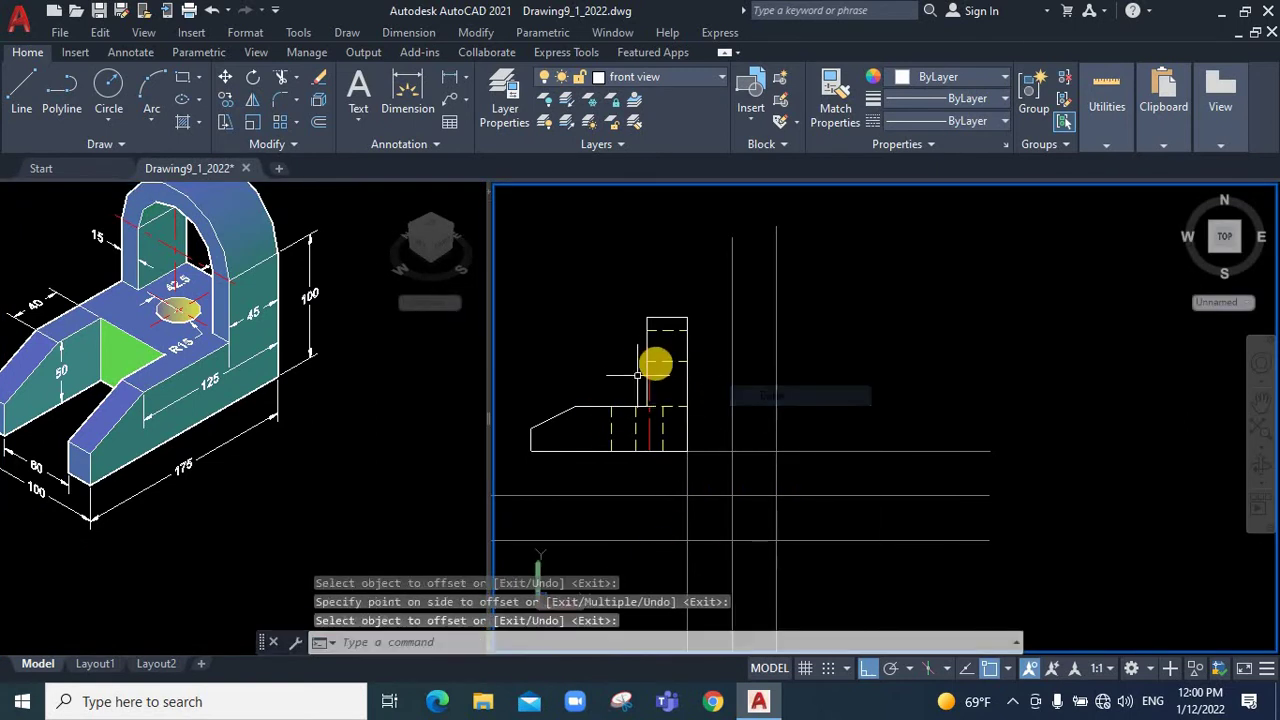
Stretch the new line's end rightward past the upright
click(657, 363)
click(643, 366)
click(664, 361)
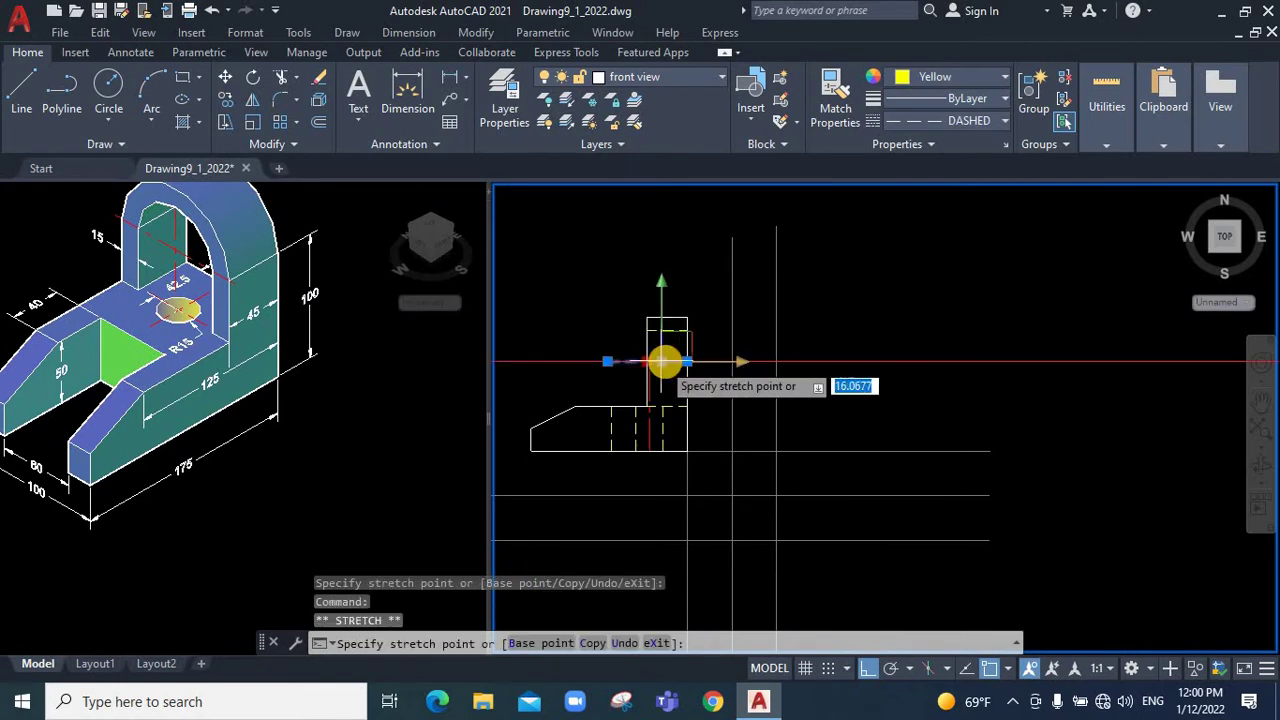
key(Escape)
click(695, 360)
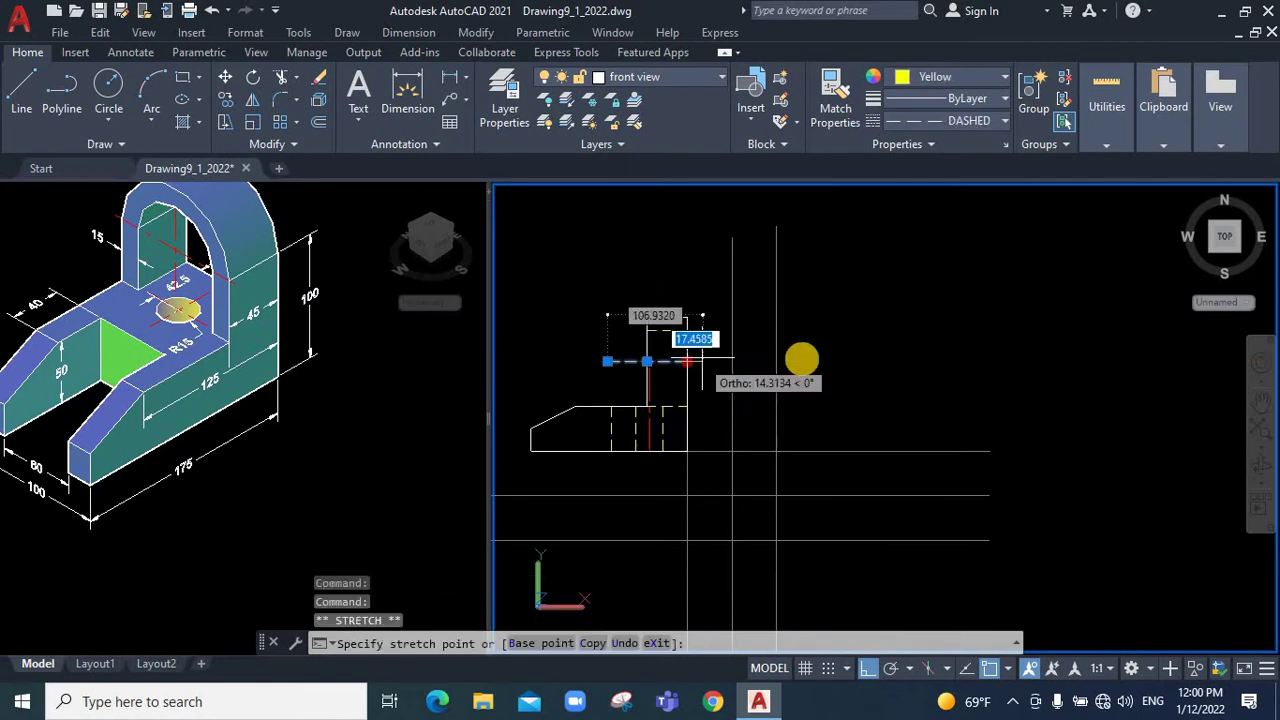
click(800, 361)
key(Escape)
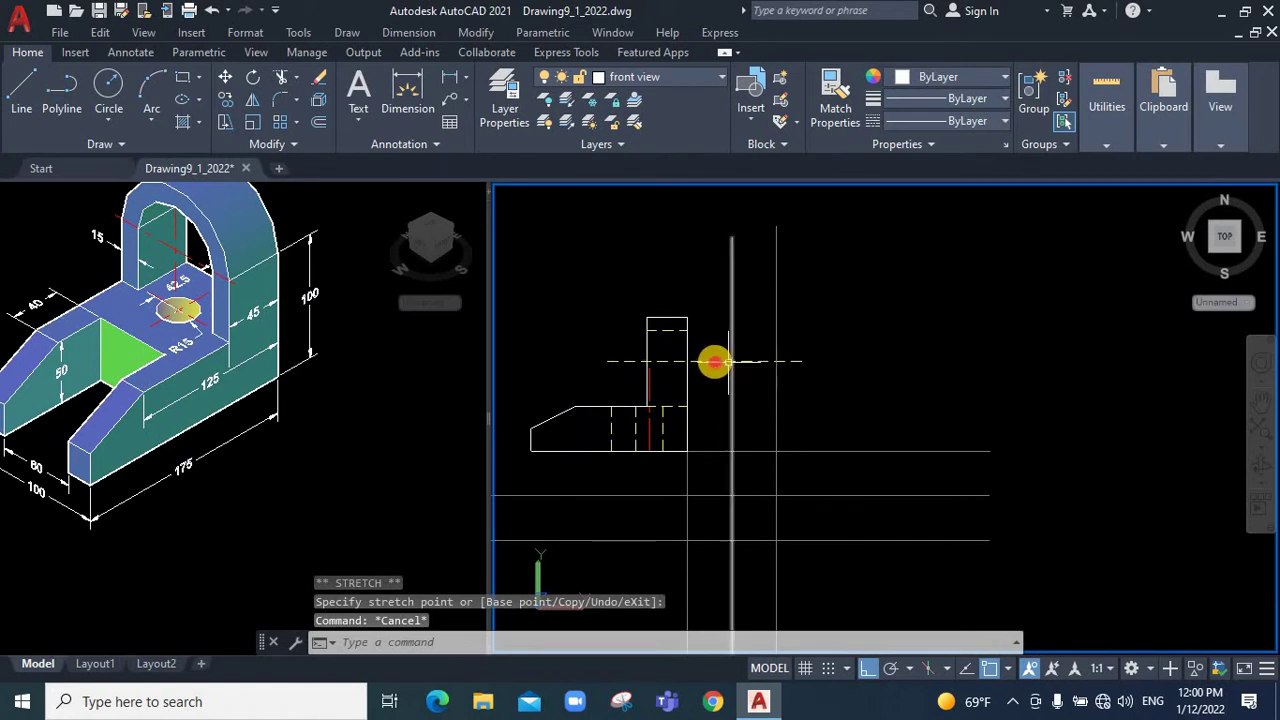
Put the new line on the axe layer with ByLayer colour and linetype
click(711, 361)
click(688, 78)
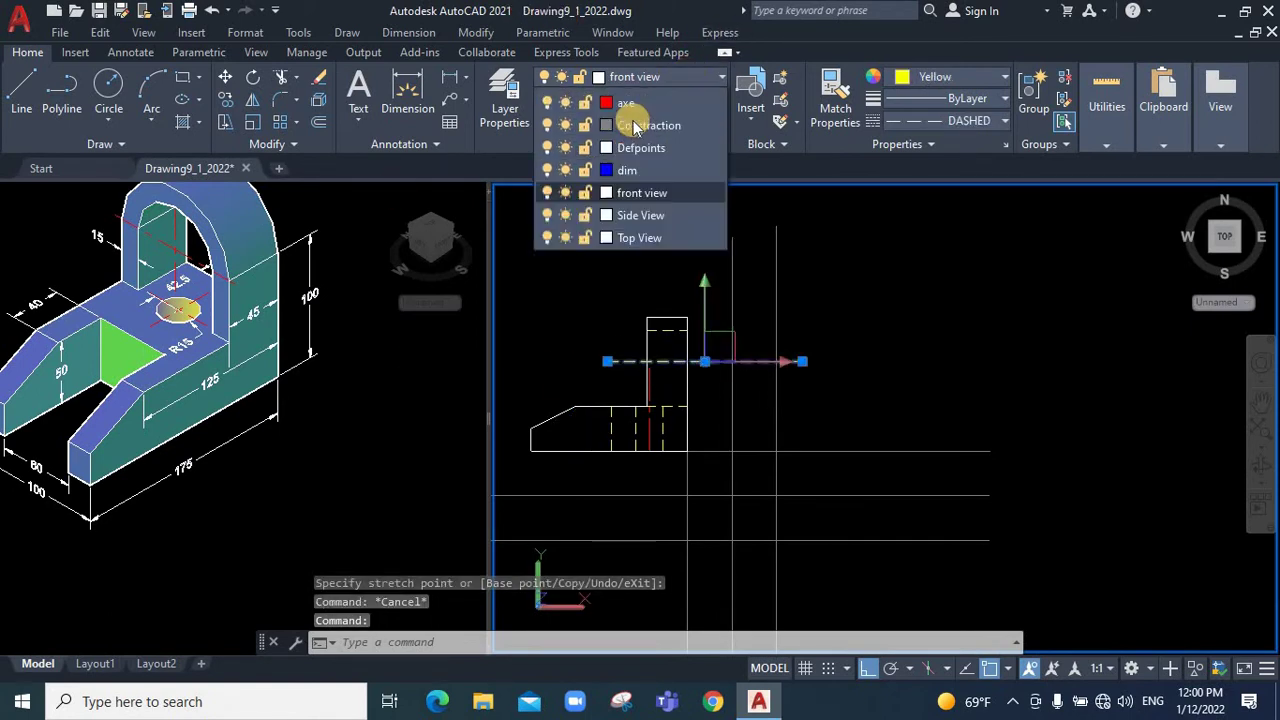
click(634, 114)
click(935, 78)
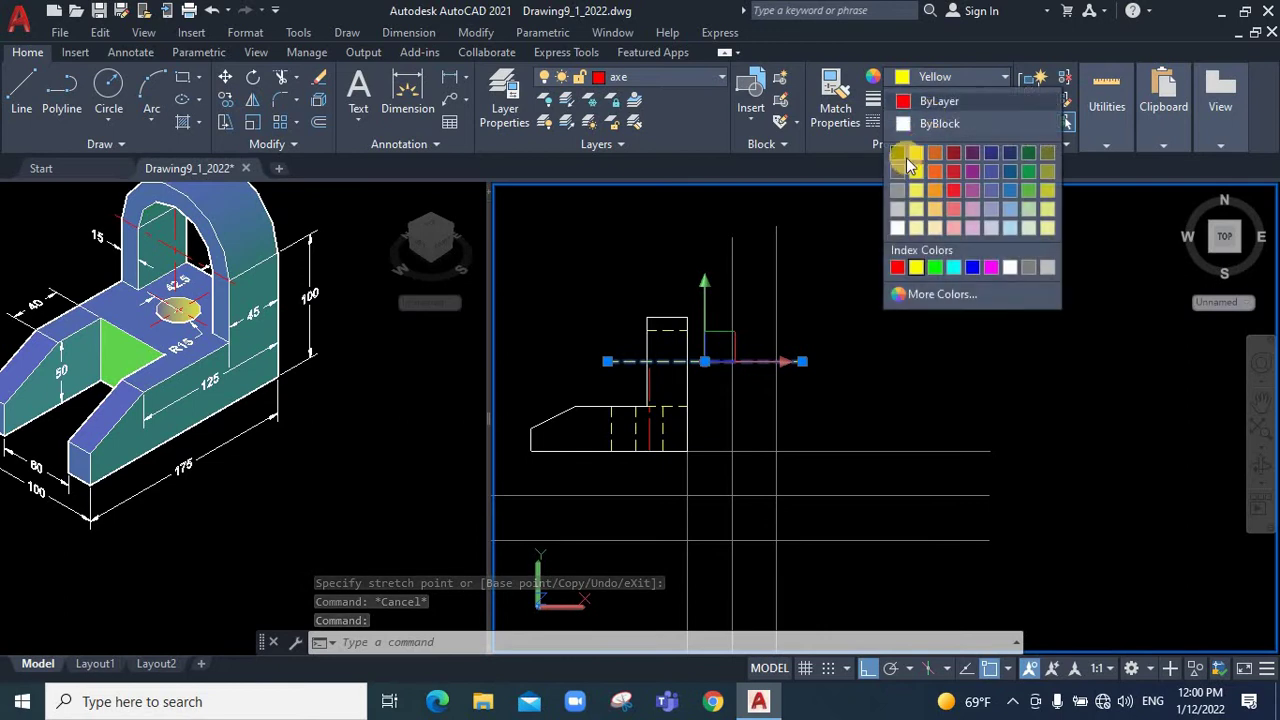
click(939, 102)
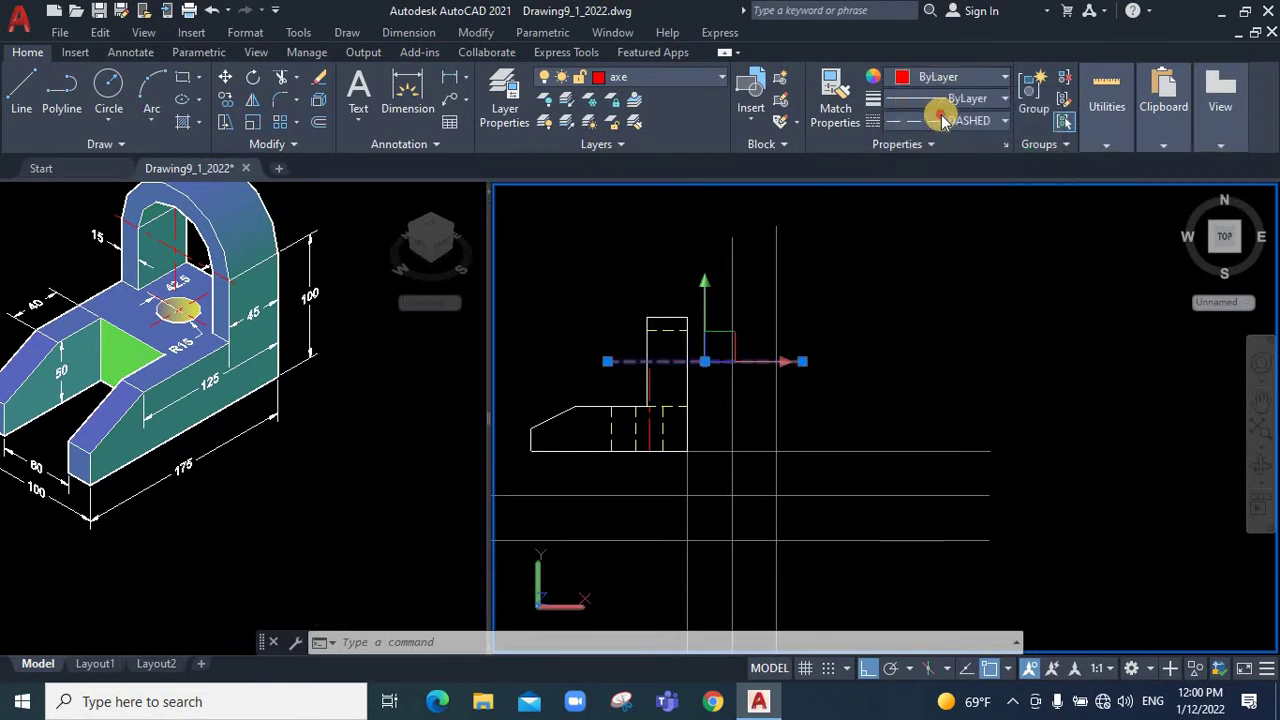
click(941, 120)
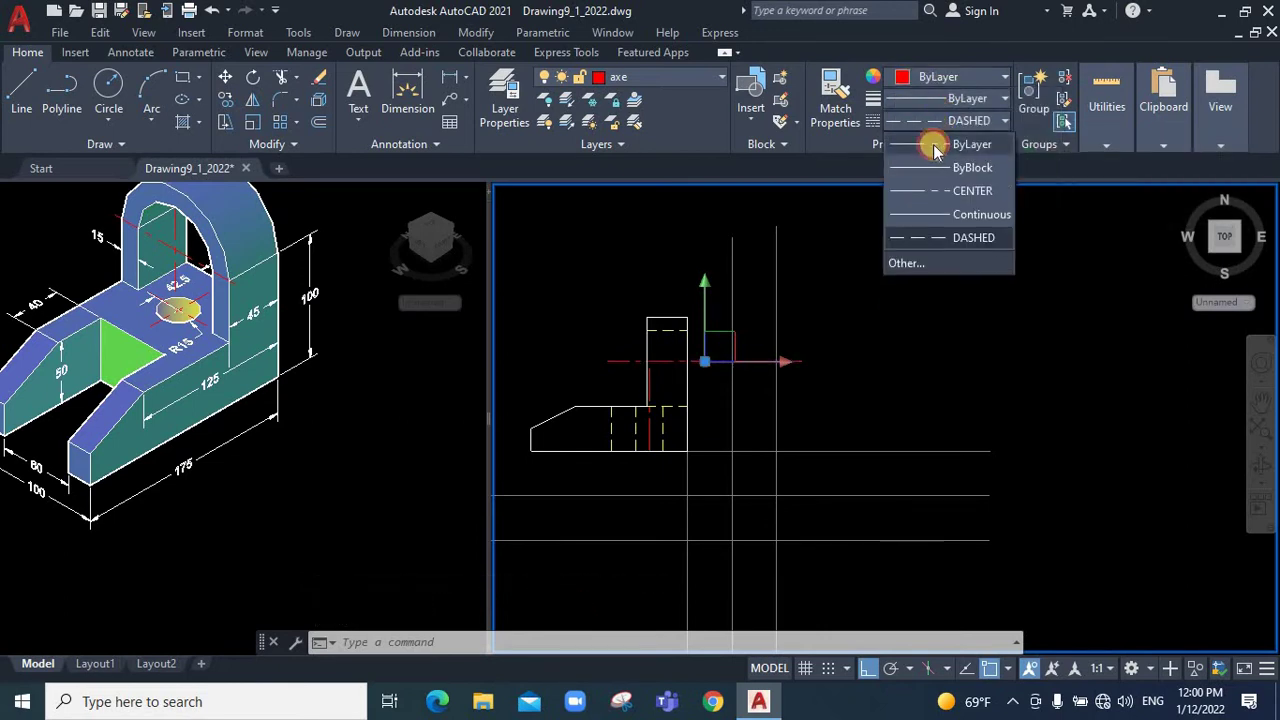
click(935, 148)
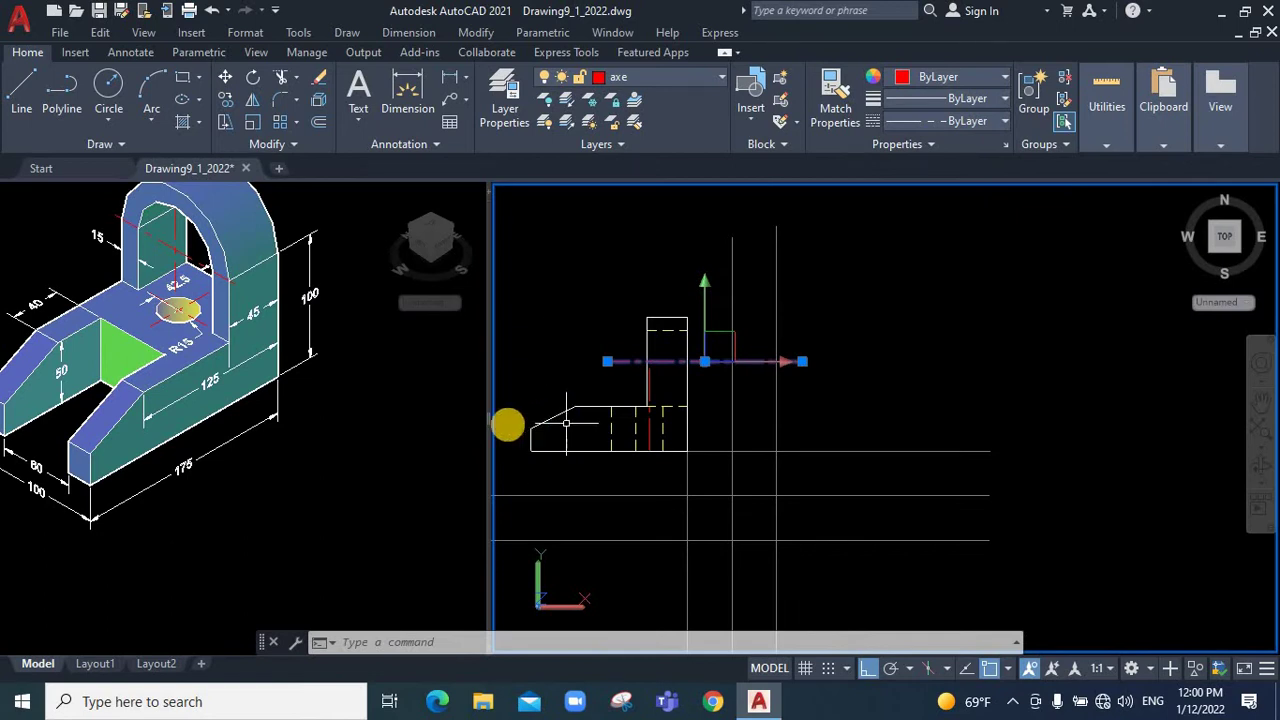
key(Escape)
key(Escape)
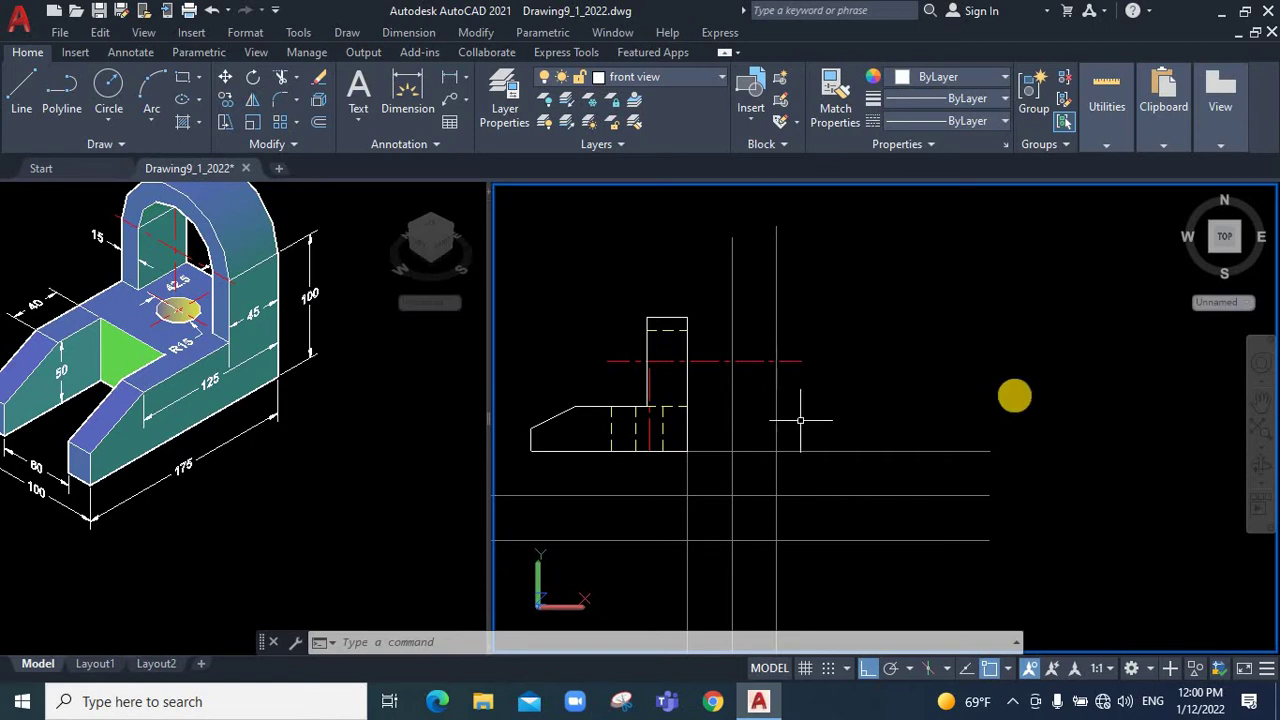
Zoom in and out to inspect the front view and the 3D model
scroll(780, 408, down, 2)
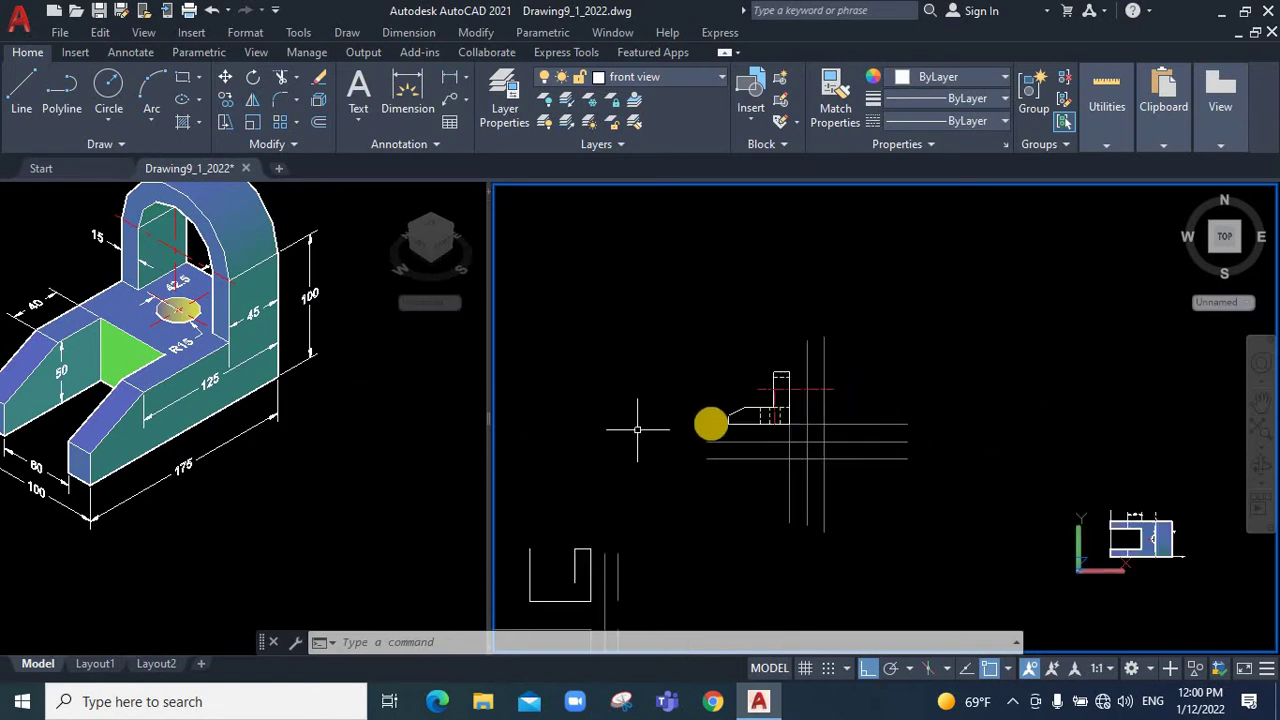
scroll(637, 430, up, 2)
scroll(711, 423, up, 2)
scroll(1162, 321, up, 2)
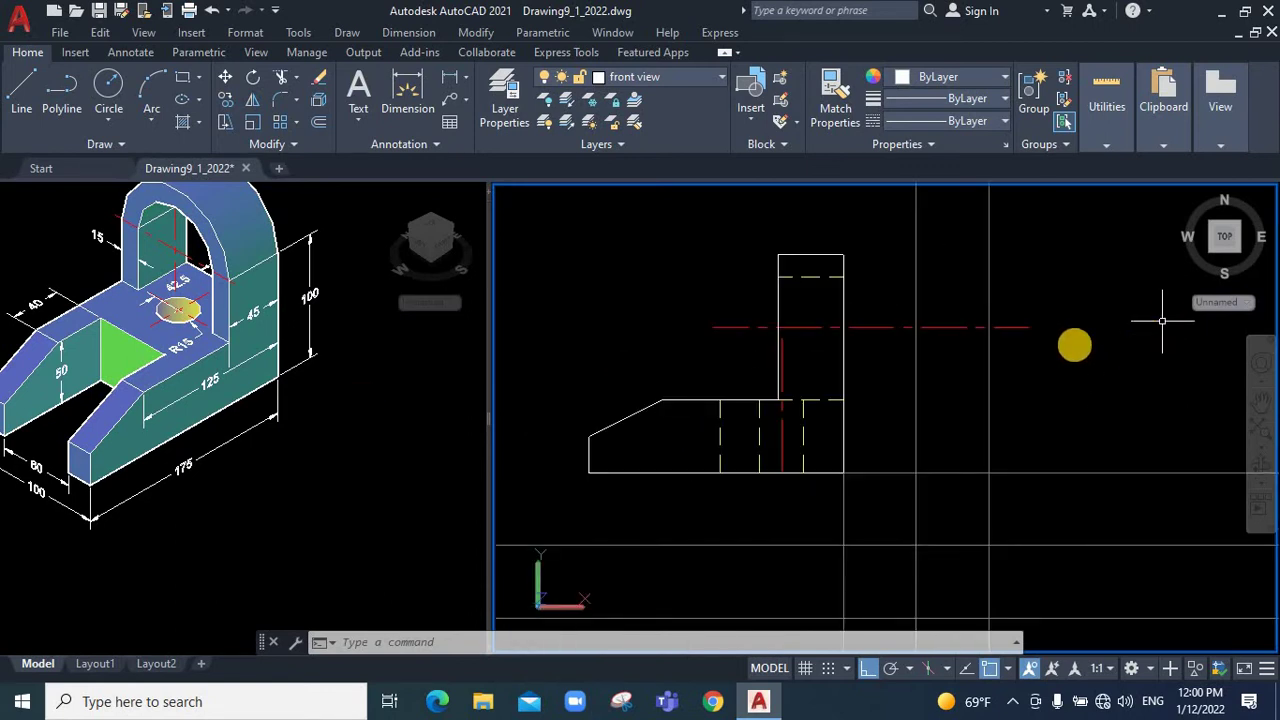
click(137, 340)
scroll(44, 338, down, 3)
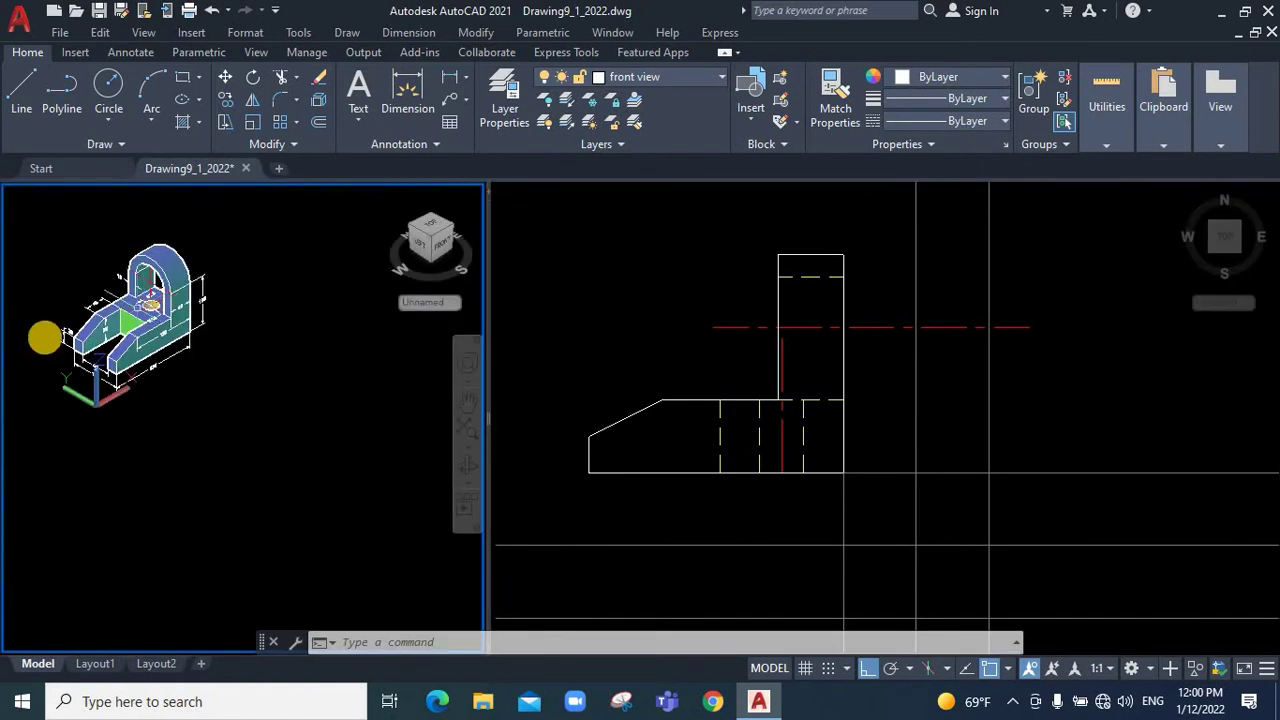
scroll(44, 338, up, 3)
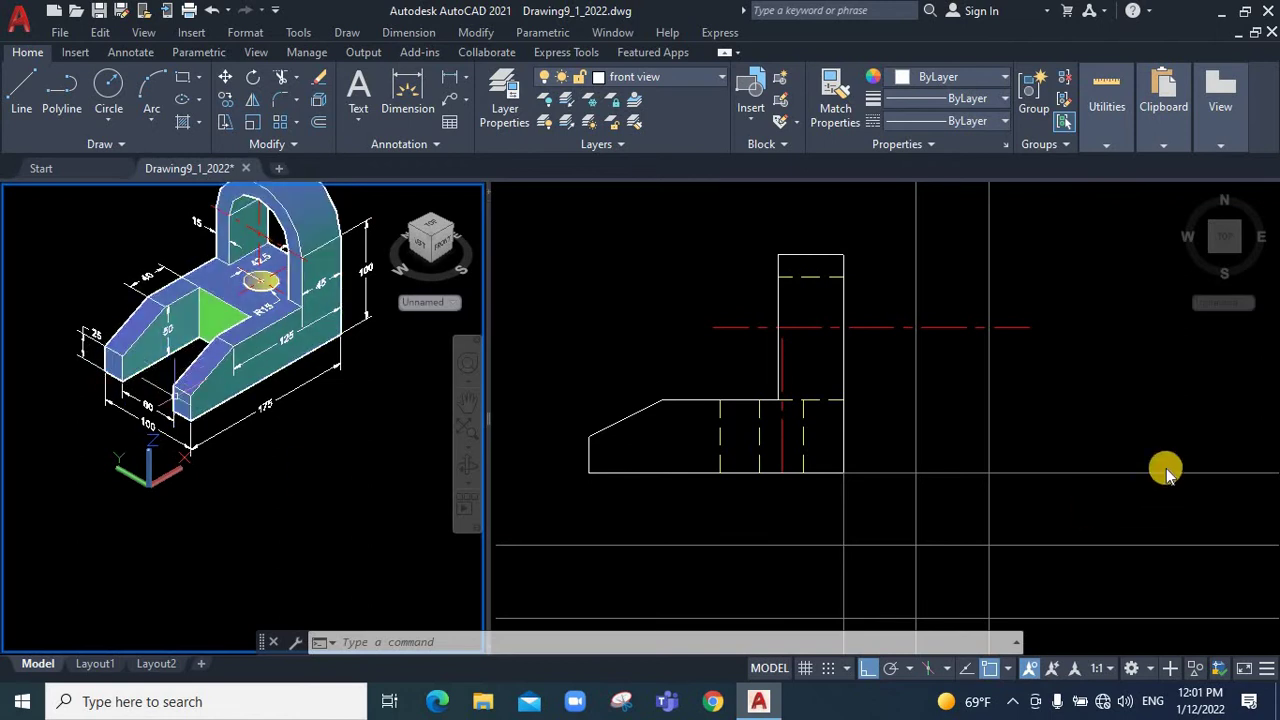
On the construction layer, draw a horizontal line from the upright's top corner, then zoom to fit
click(671, 80)
click(620, 137)
click(21, 78)
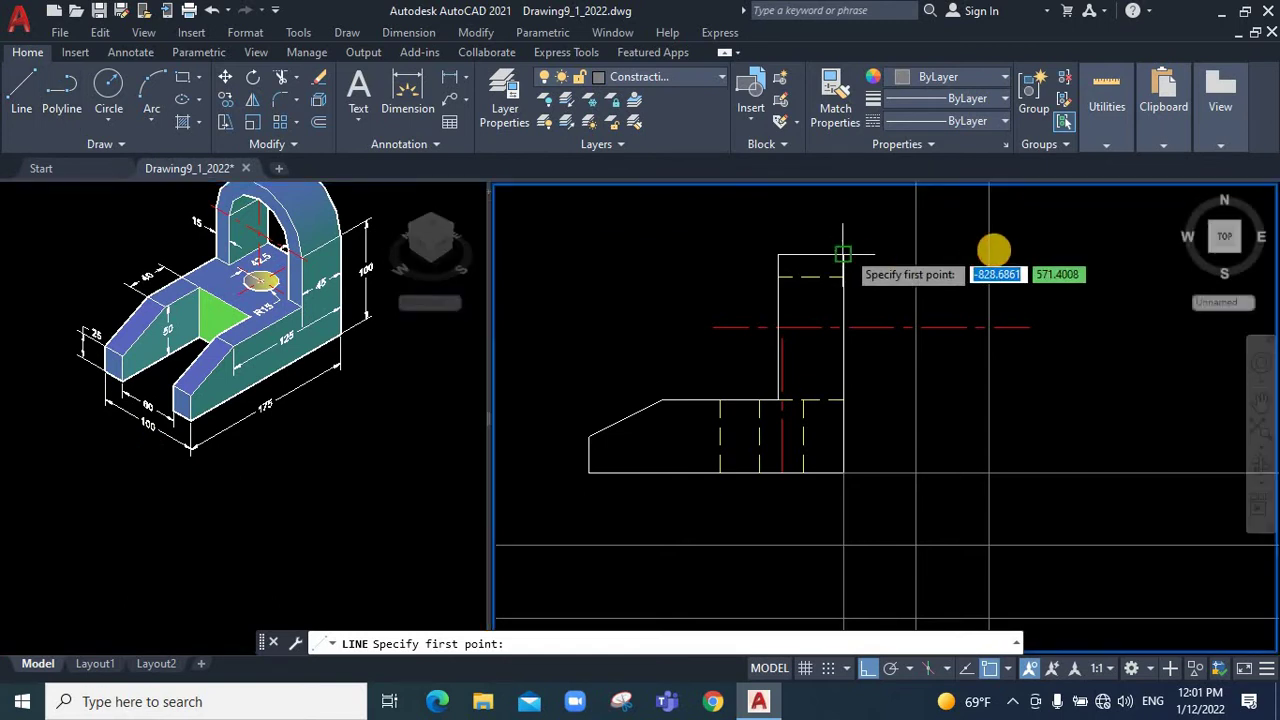
click(990, 254)
right_click(1055, 262)
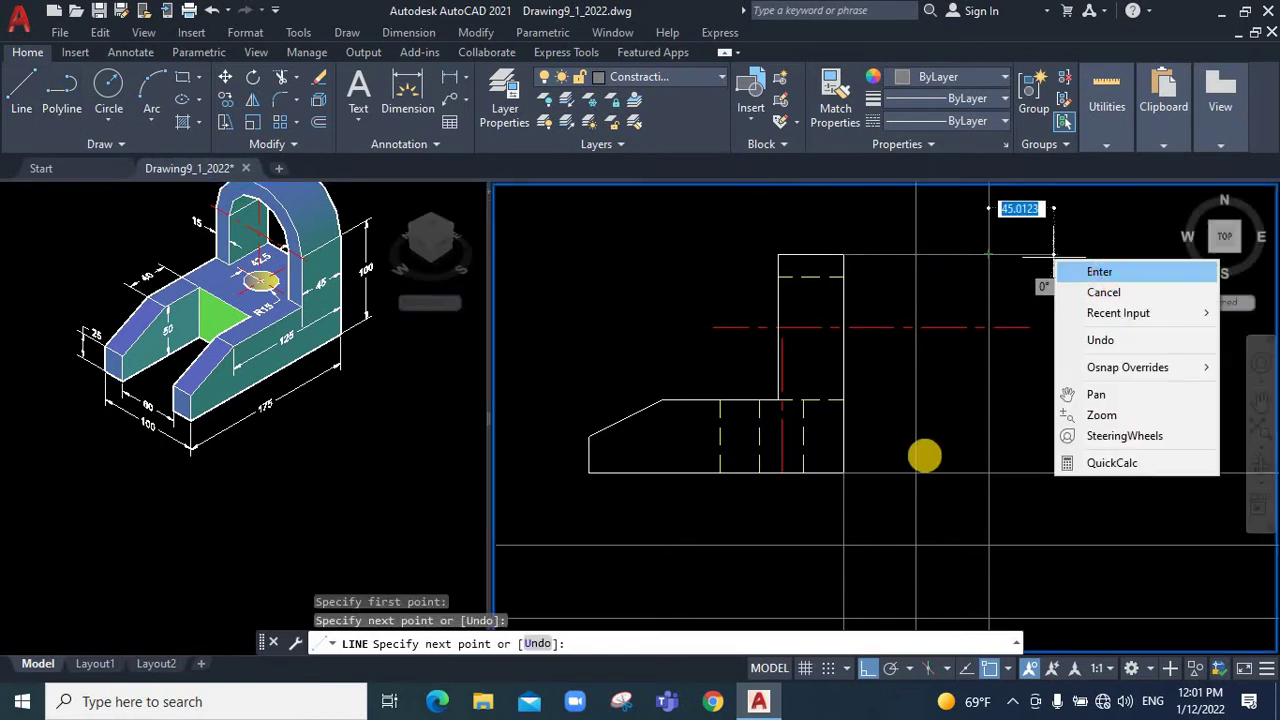
key(Return)
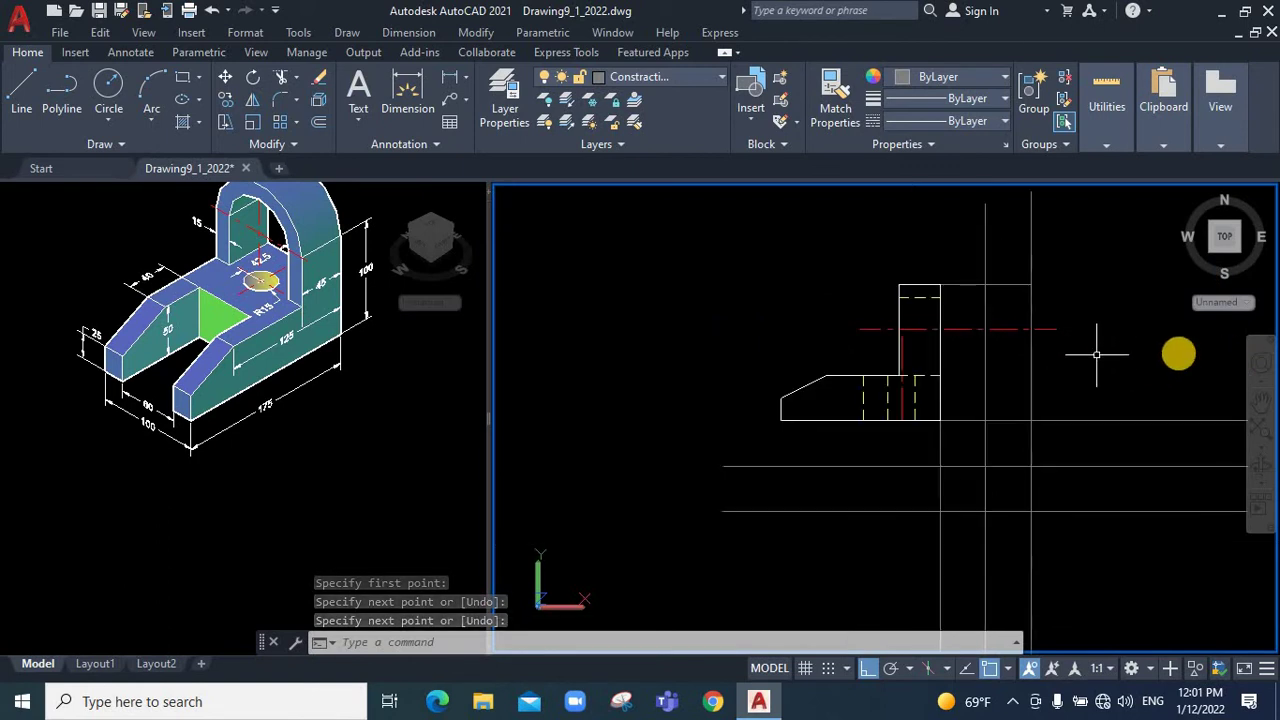
click(1261, 430)
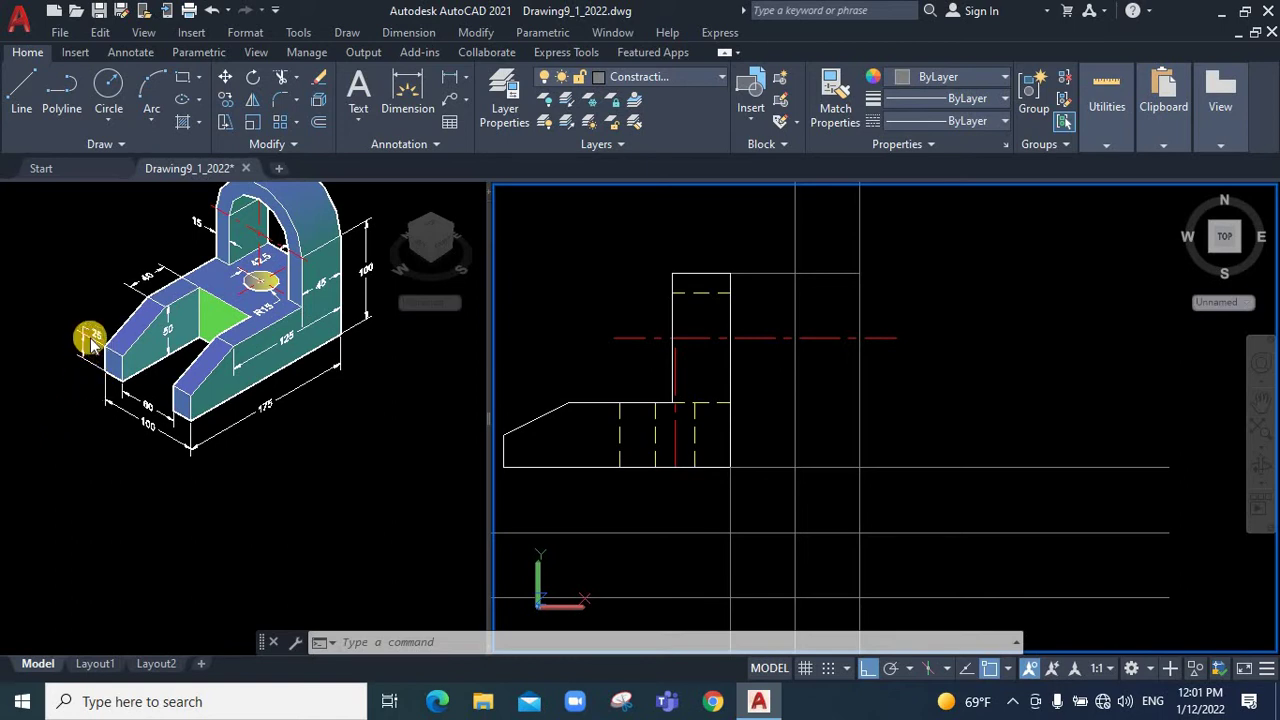
On the Side View layer, draw a 25-unit line from a projection intersection
click(22, 90)
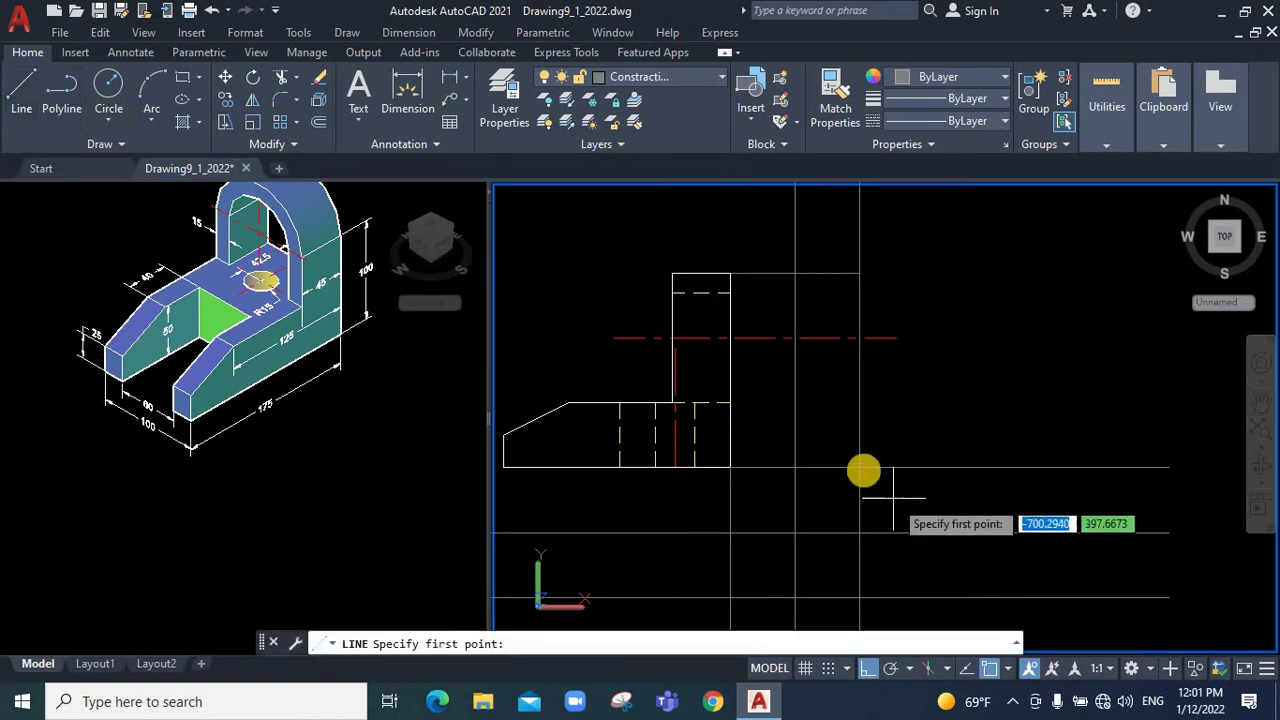
key(Escape)
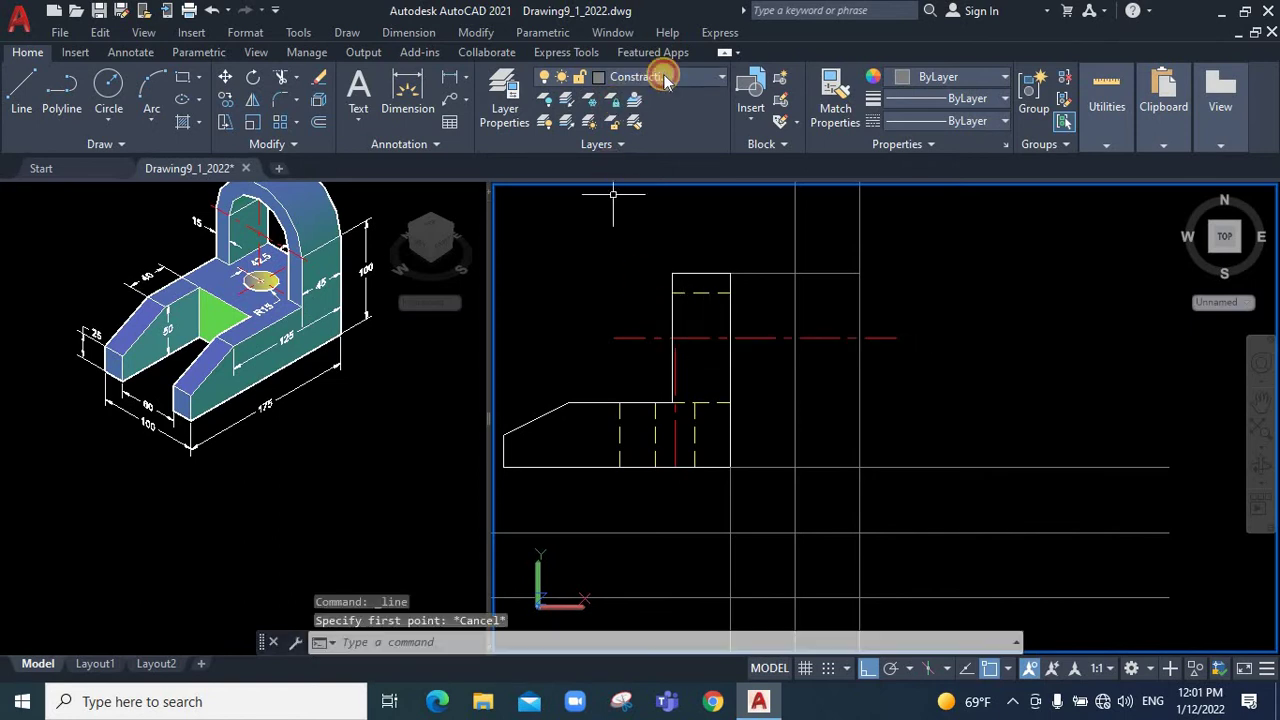
click(660, 77)
click(620, 209)
click(22, 90)
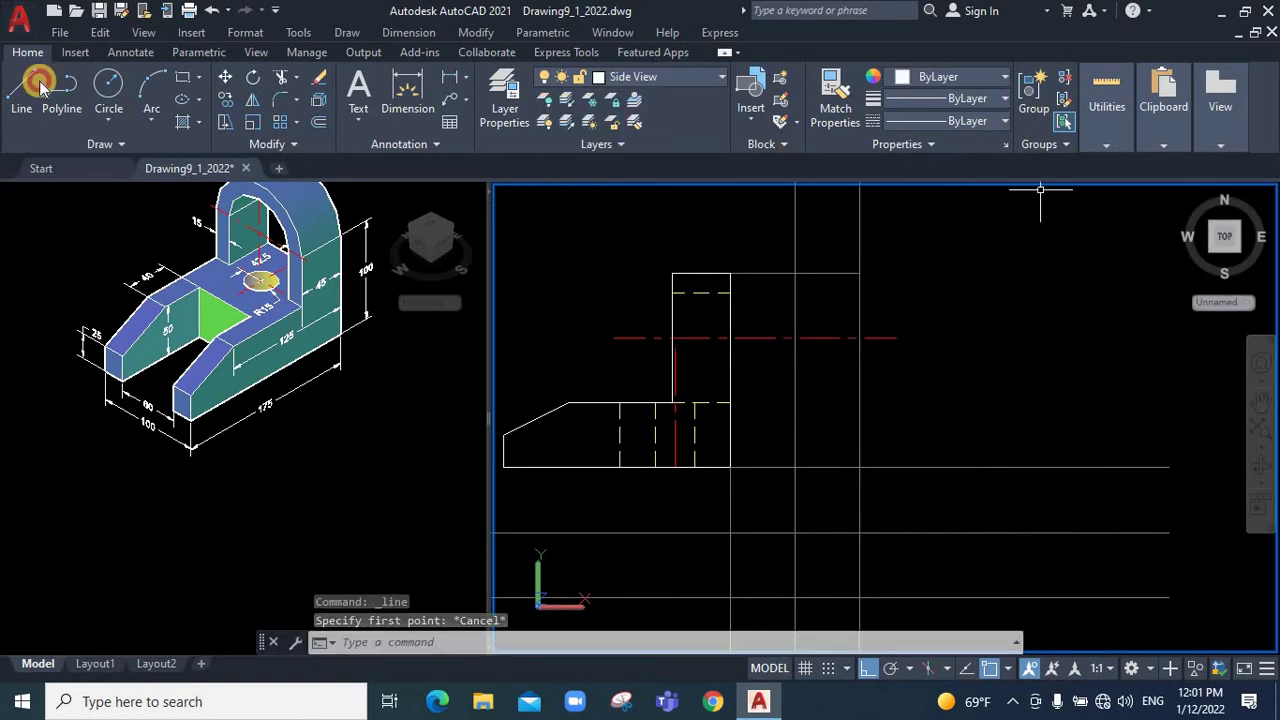
click(813, 467)
text(25)
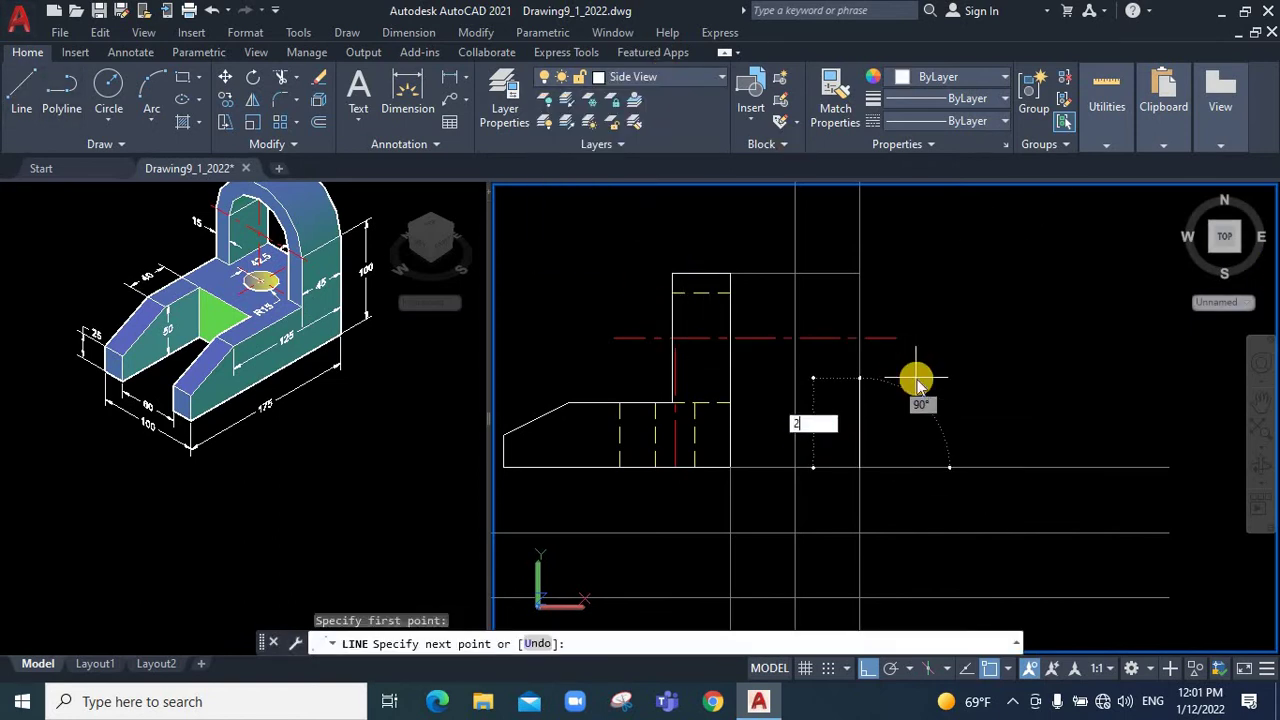
key(Return)
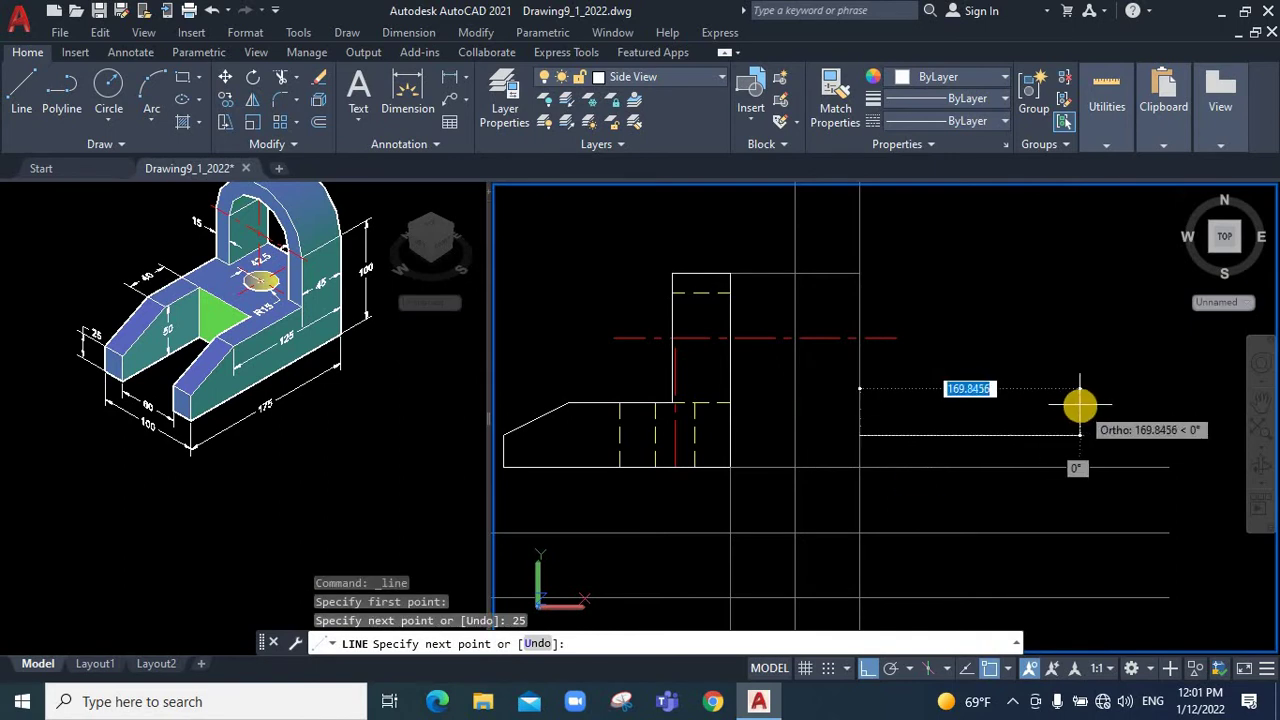
key(Escape)
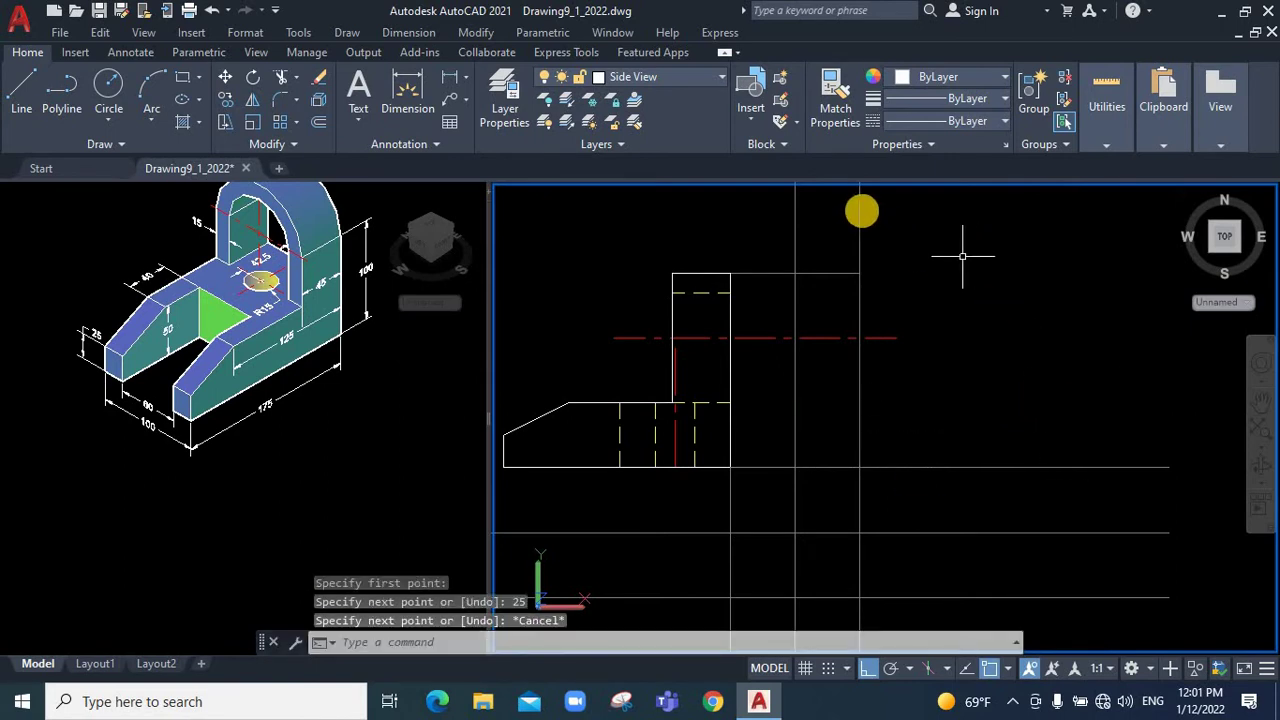
Delete the short stray segment near the side-view area
scroll(956, 314, down, 4)
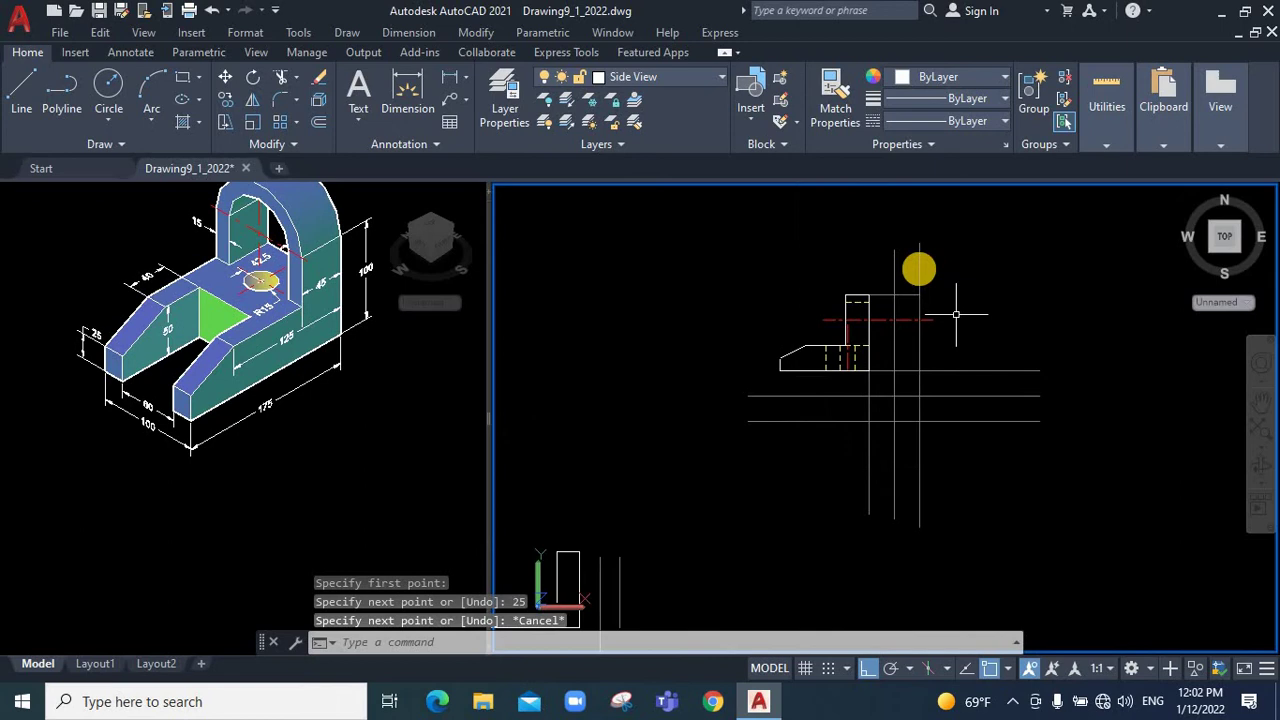
click(918, 267)
click(918, 244)
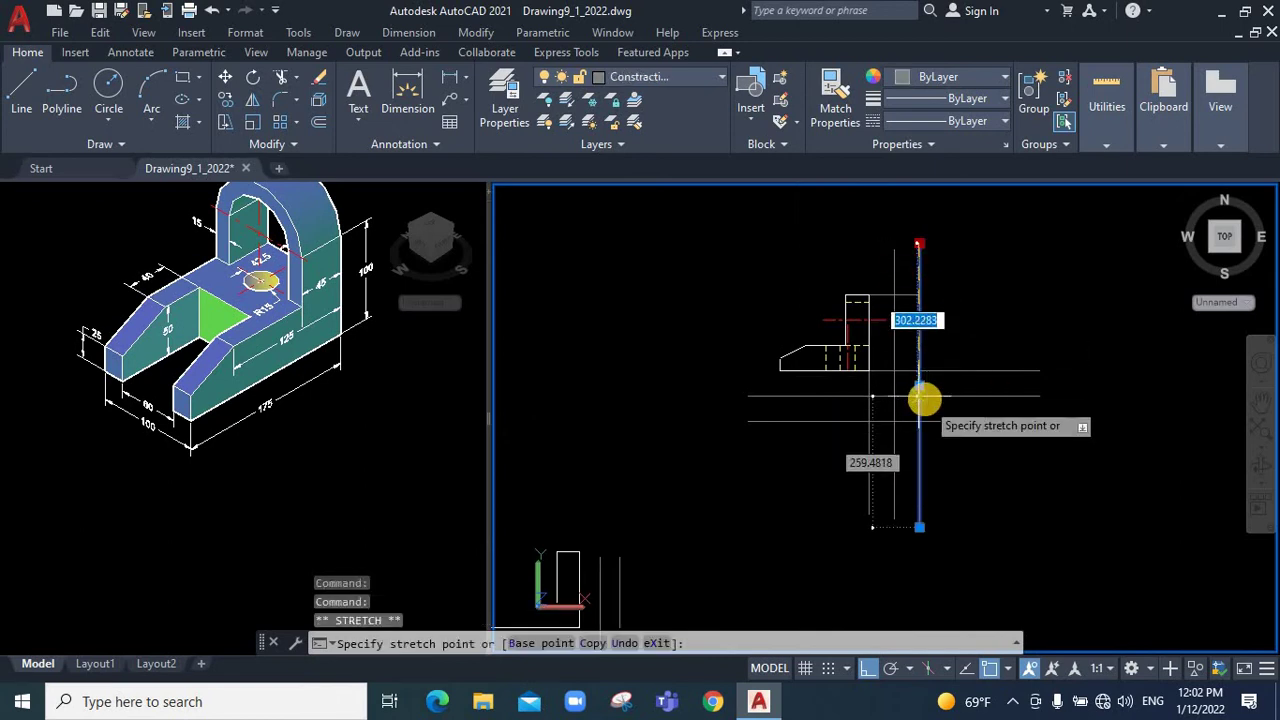
key(Escape)
key(Escape)
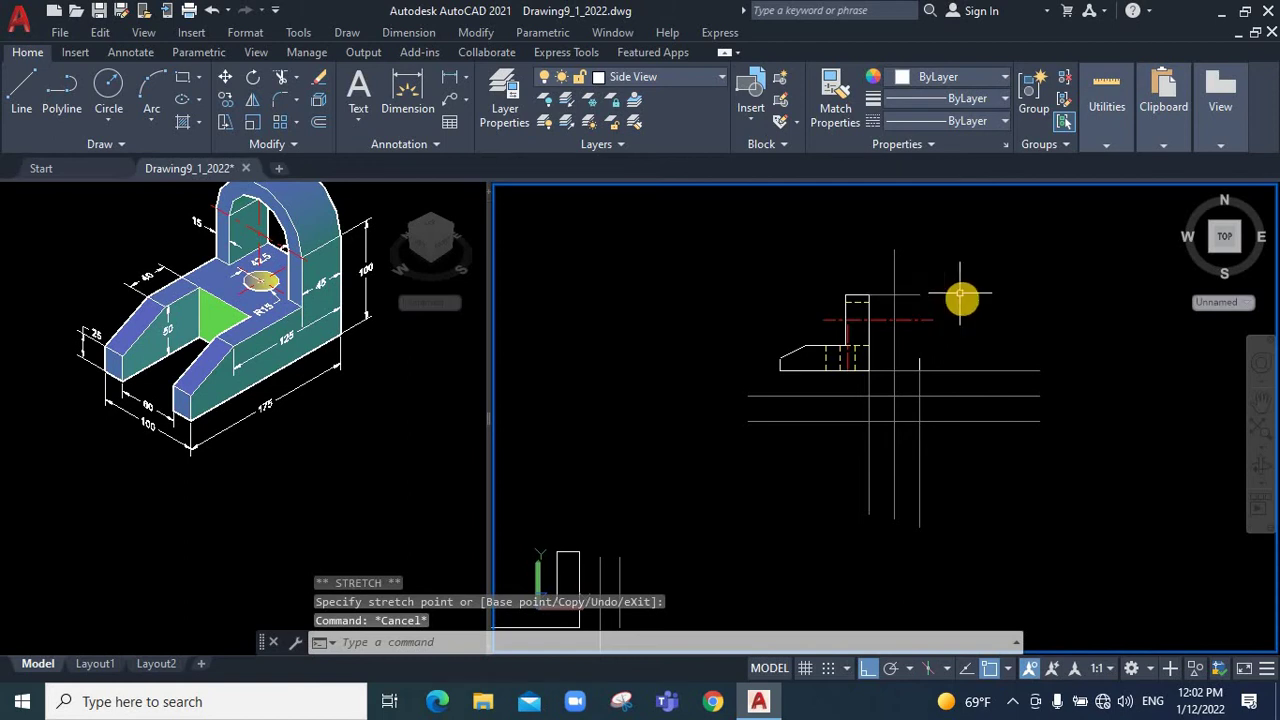
scroll(960, 295, up, 3)
click(877, 434)
key(Delete)
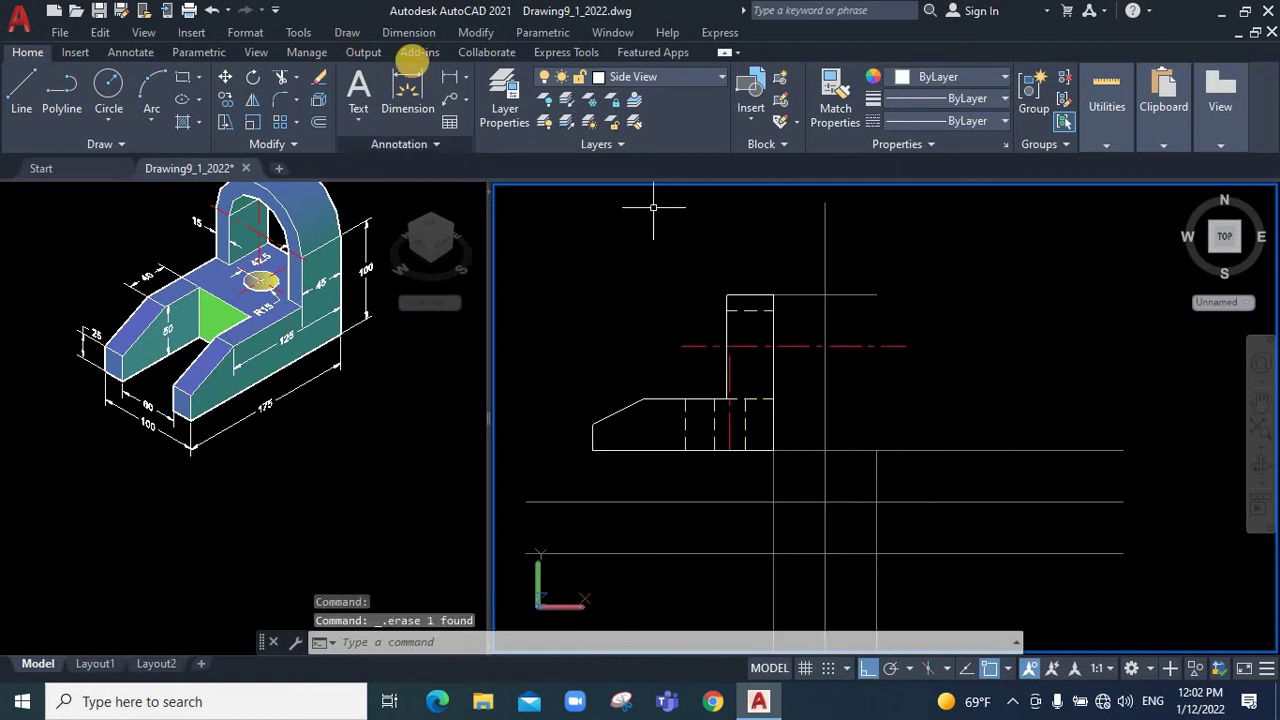
On the Construction layer, draw two horizontal projection lines rightward from the front view
click(657, 87)
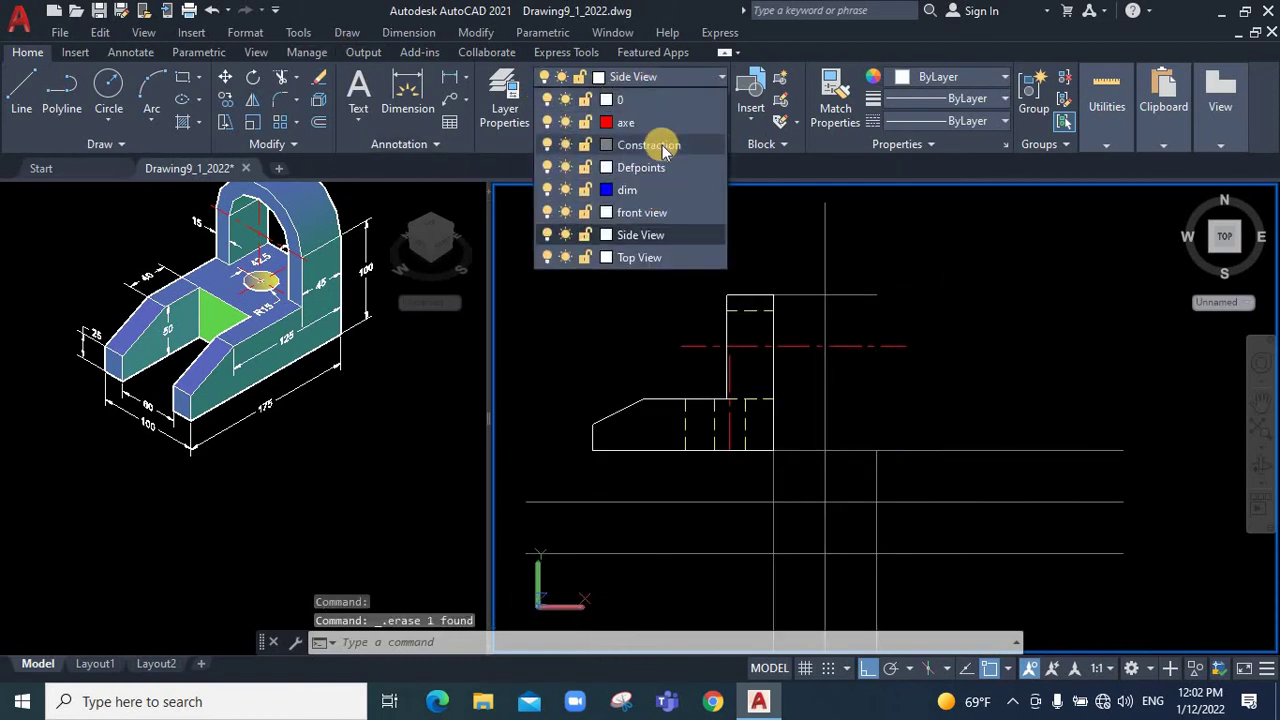
click(663, 145)
click(21, 90)
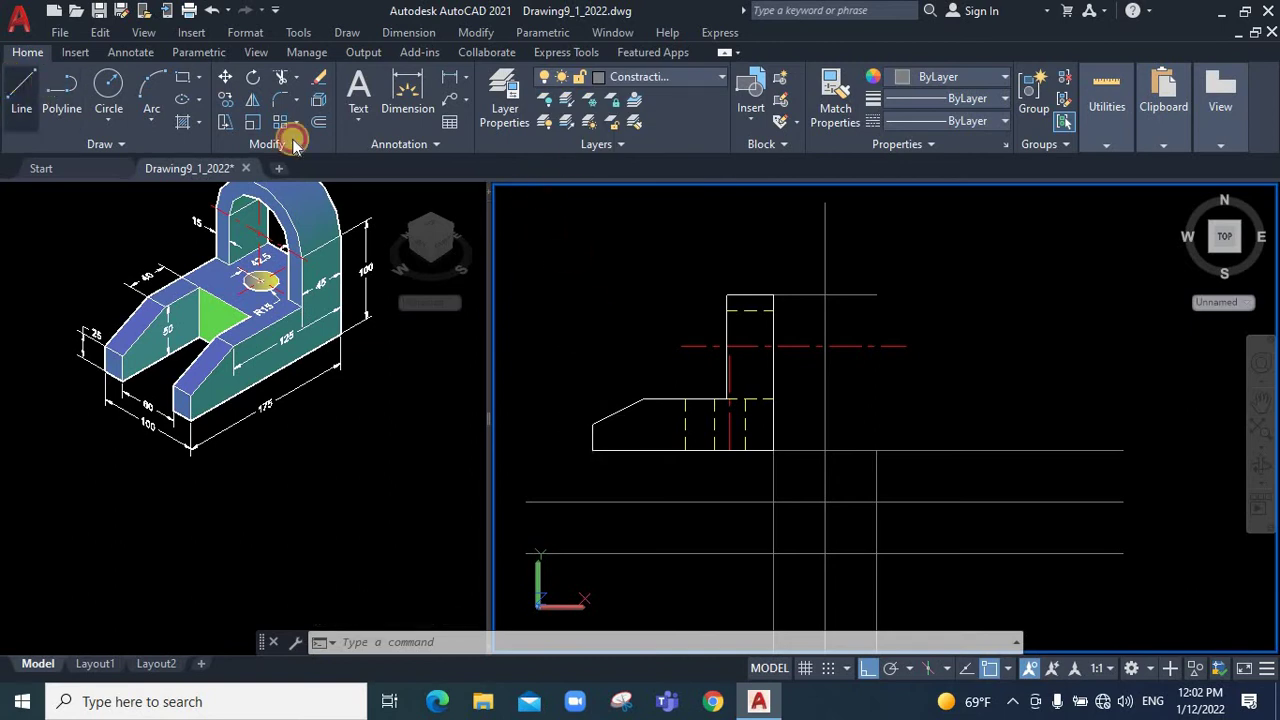
click(593, 424)
click(931, 423)
key(Return)
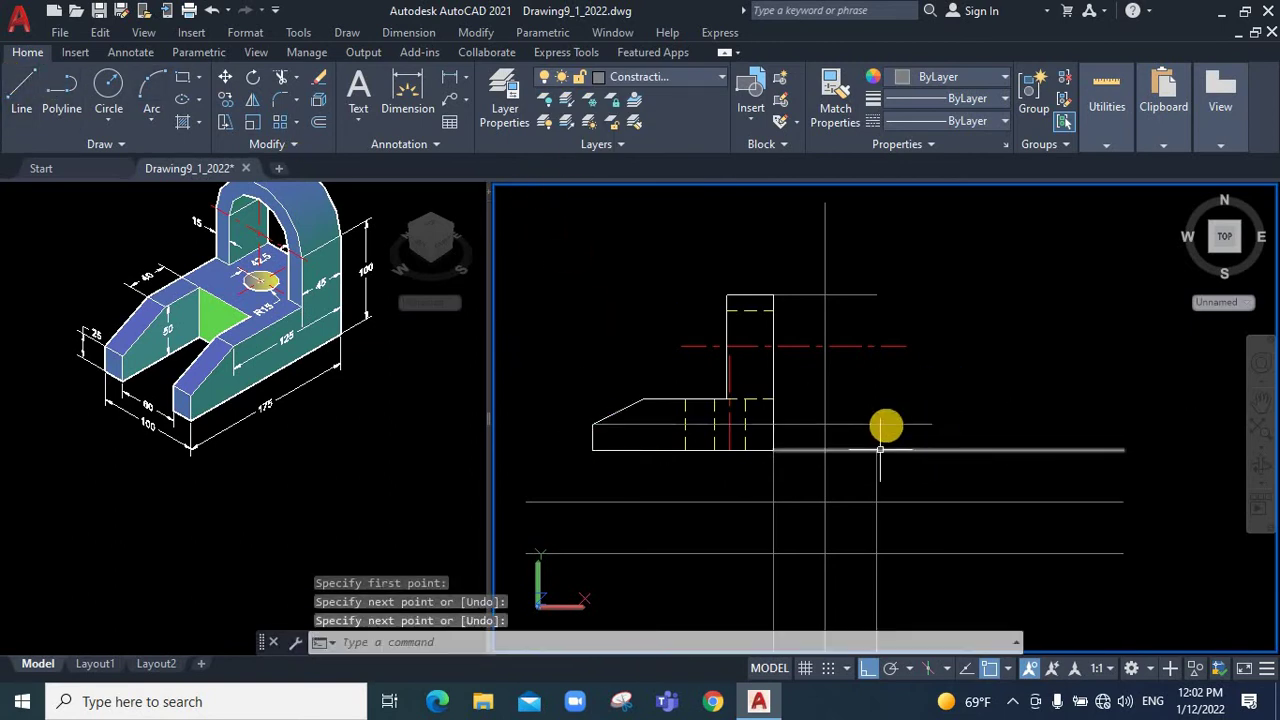
click(22, 88)
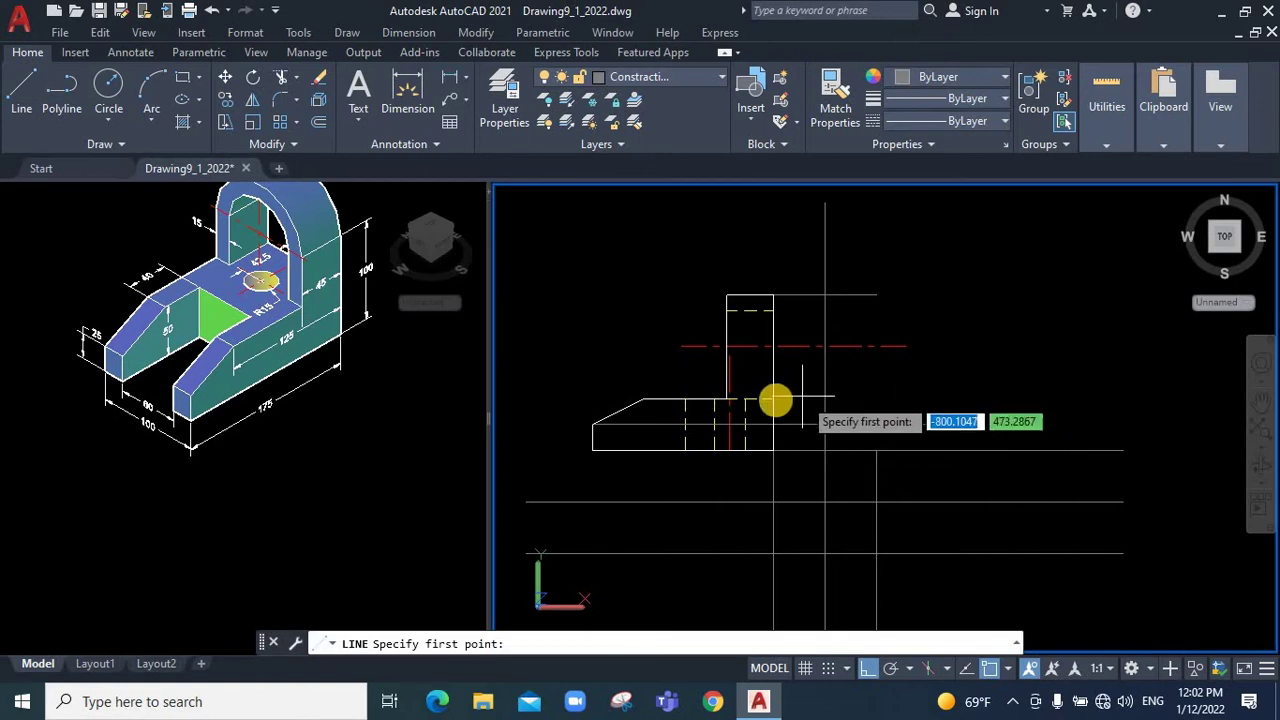
click(772, 400)
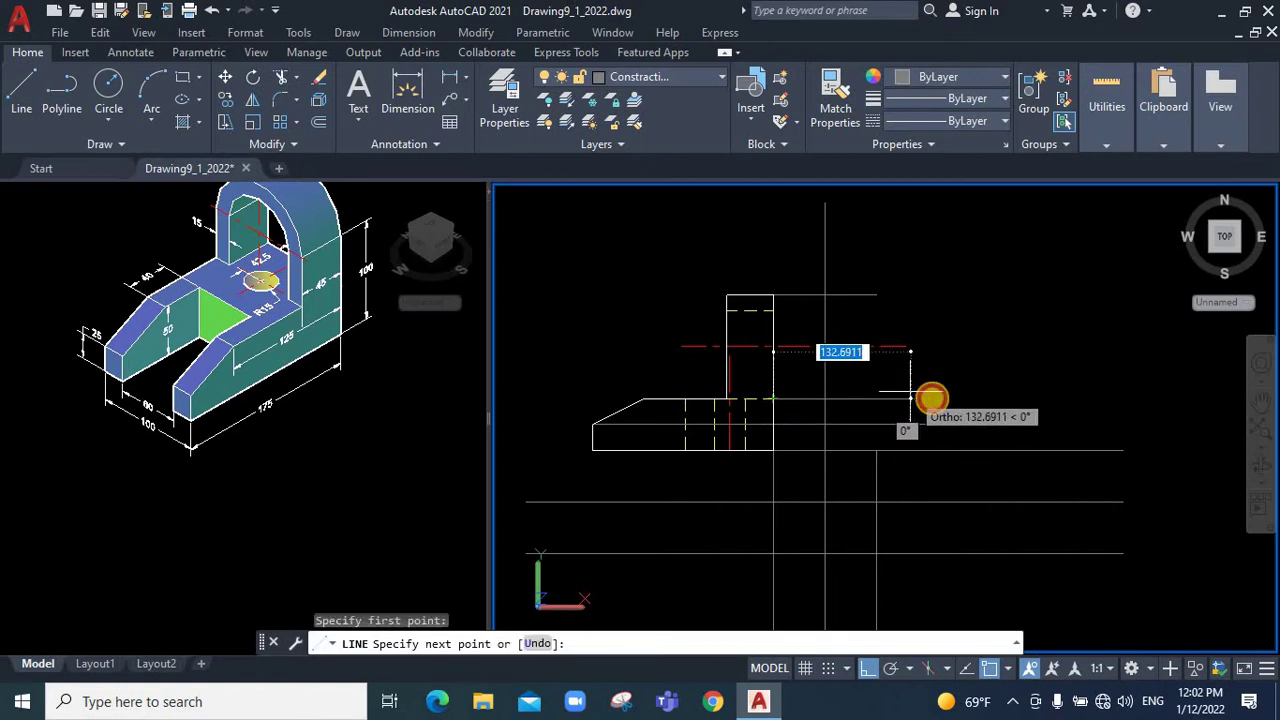
click(910, 398)
key(Return)
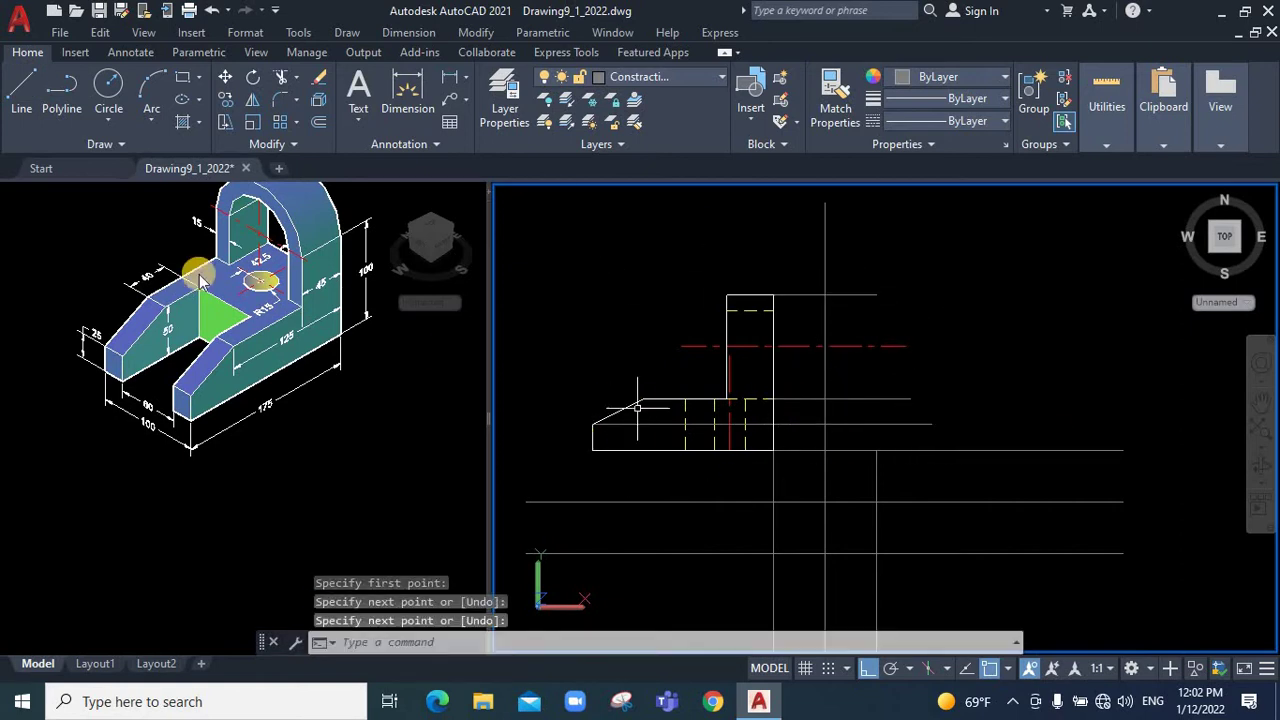
On Side View, draw the 25-unit vertical side-view edge and delete an unneeded projection line
click(52, 88)
click(630, 78)
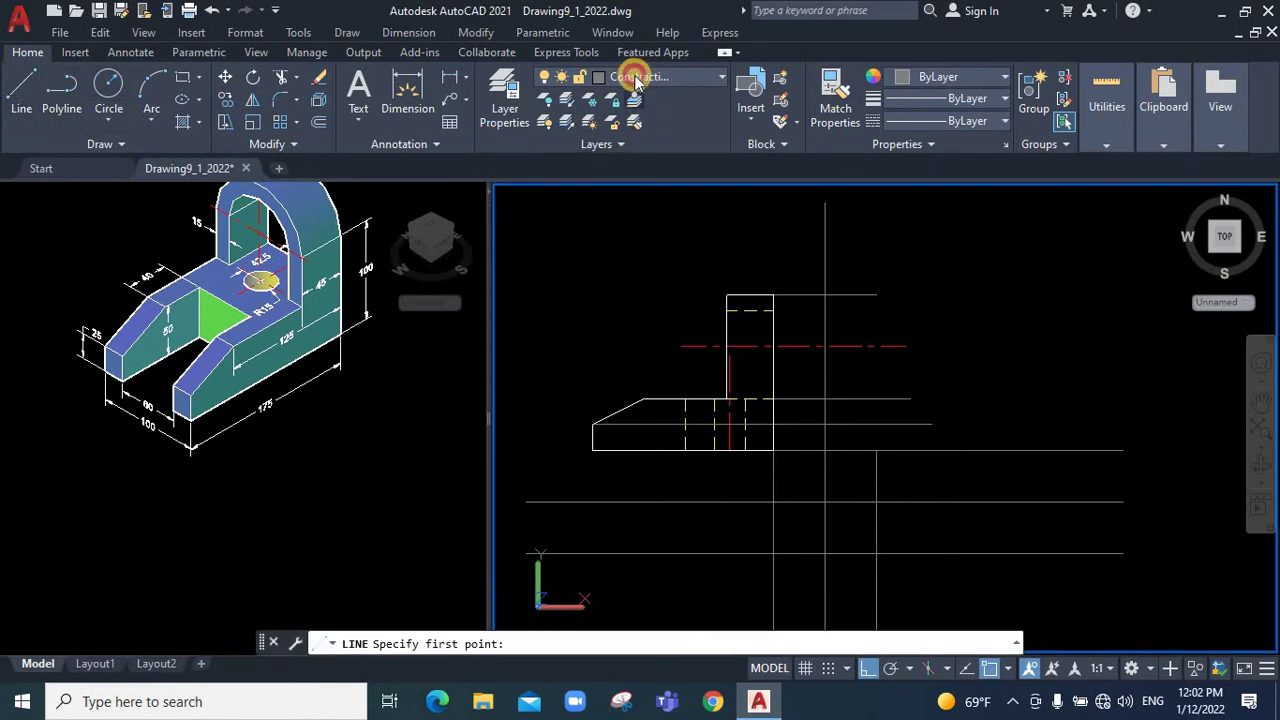
click(634, 80)
click(634, 80)
click(625, 186)
click(21, 85)
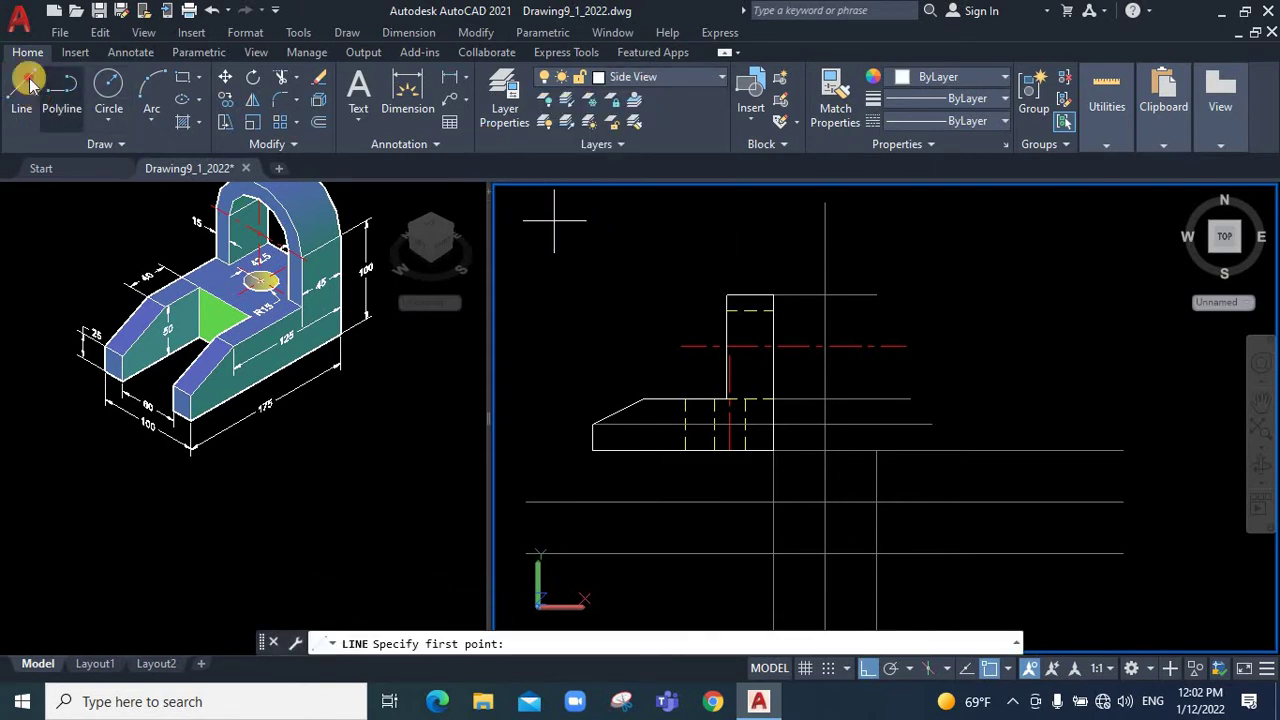
click(879, 451)
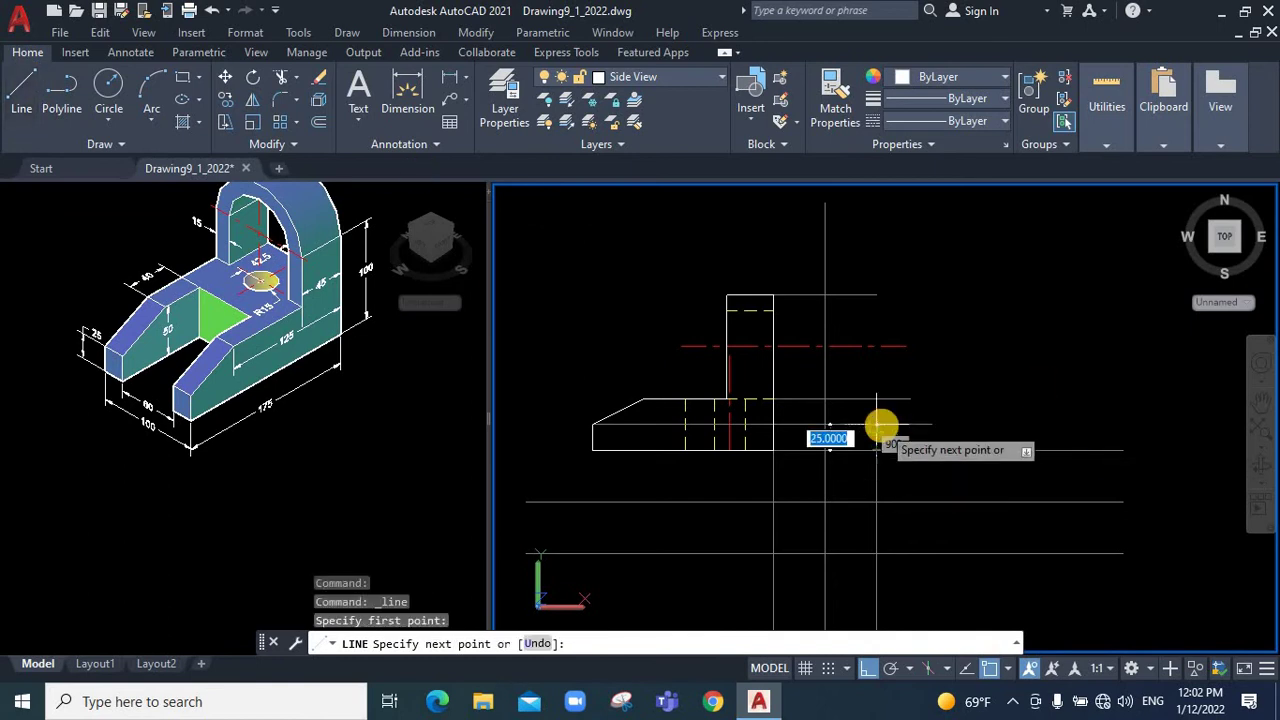
click(901, 427)
right_click(930, 432)
click(948, 443)
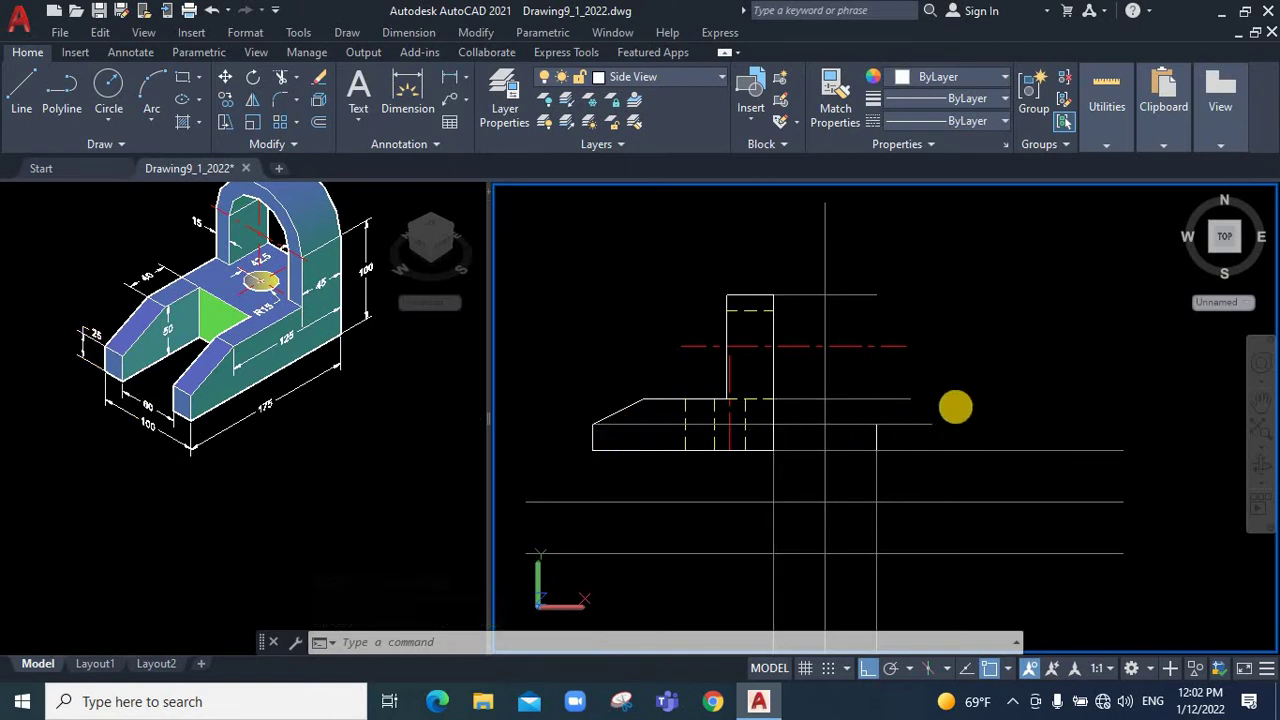
click(858, 424)
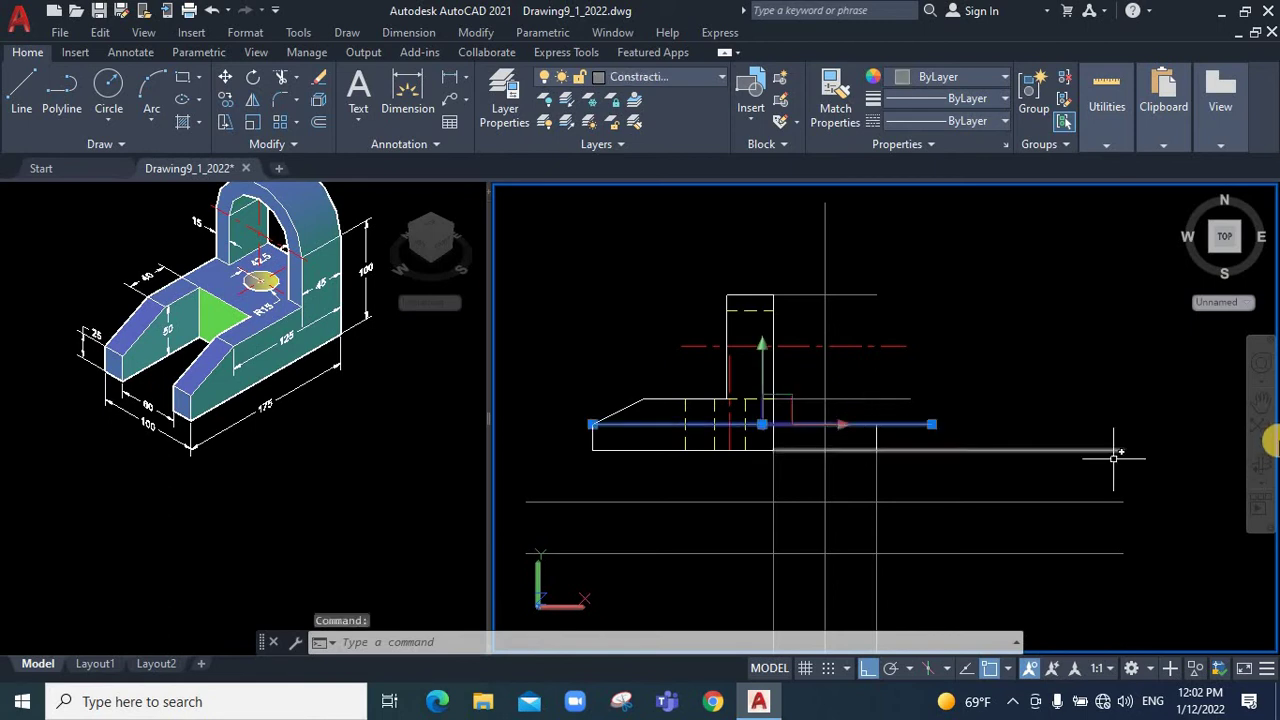
key(Delete)
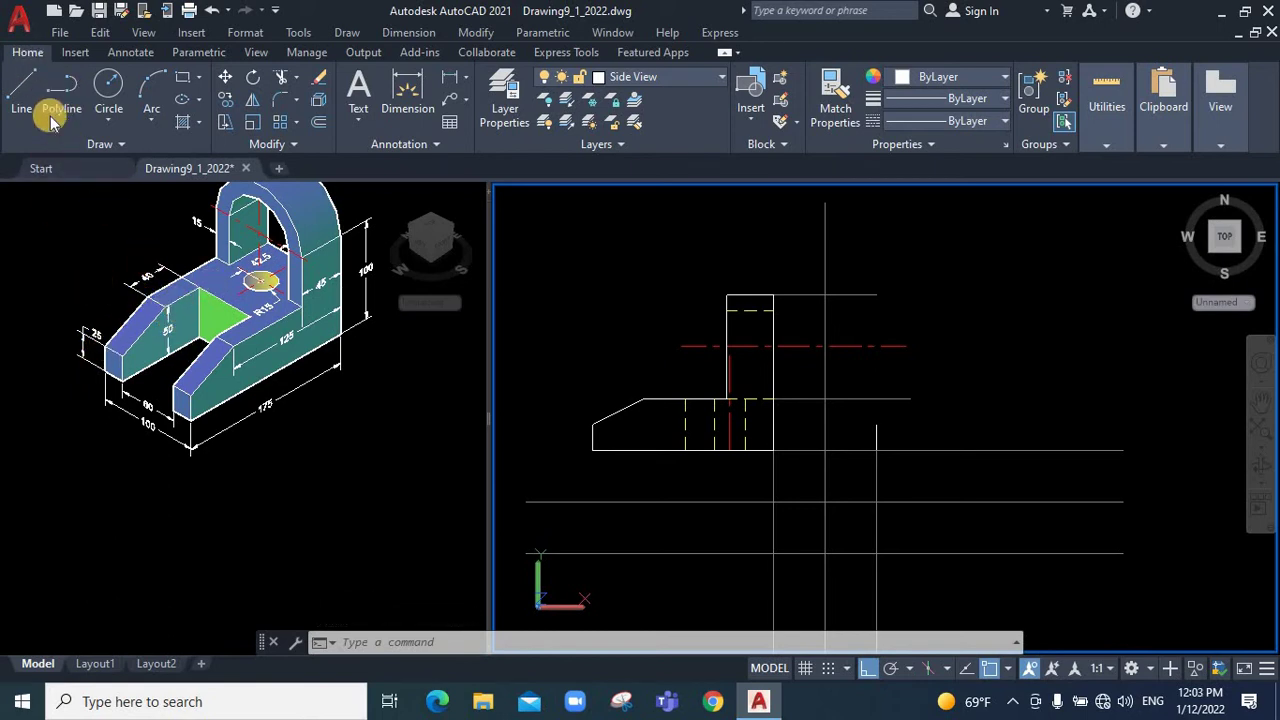
Draw another 25-unit line upward from the top of the edge
click(24, 100)
click(872, 400)
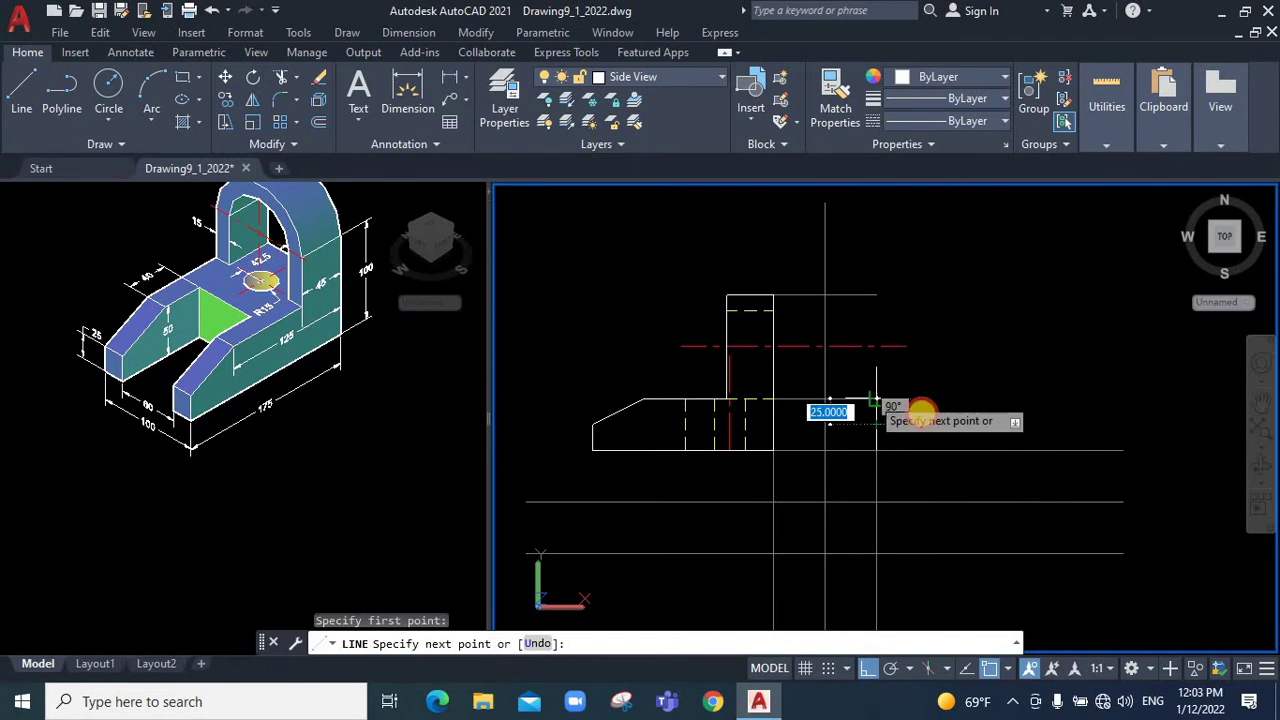
click(920, 410)
right_click(922, 417)
key(Return)
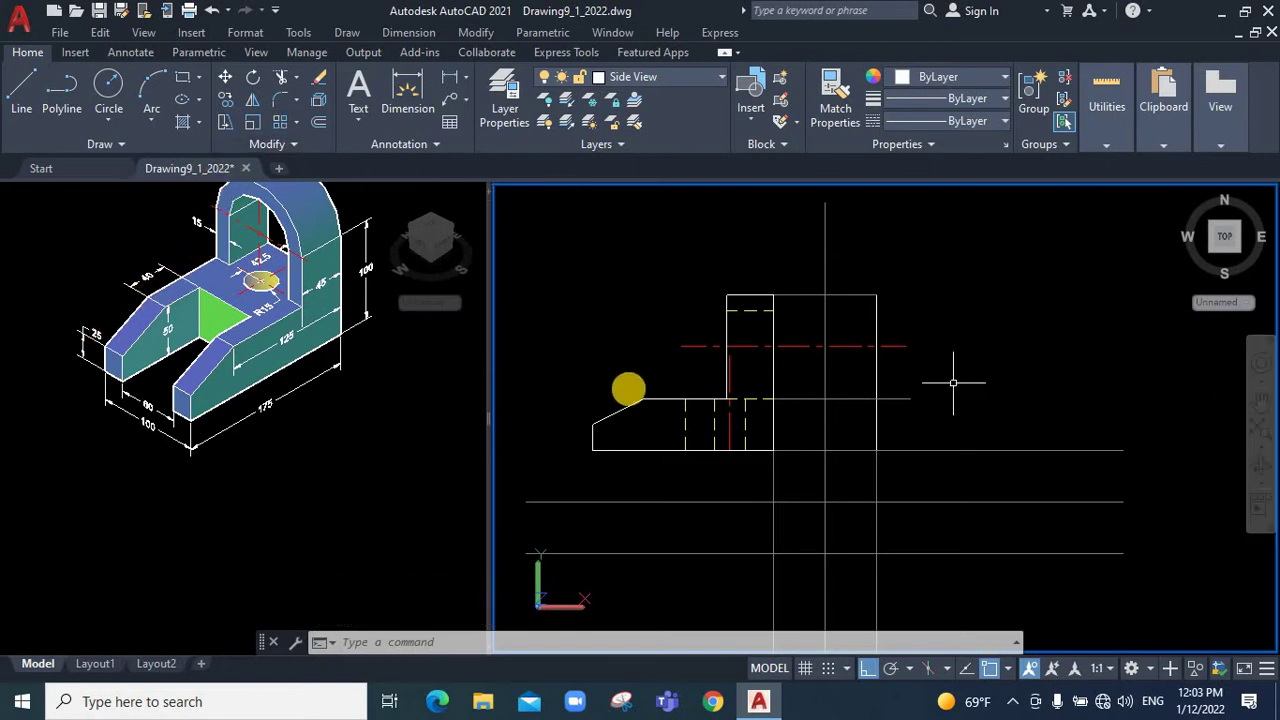
Shorten the vertical side-view edge so its top ends at the red centre line
click(876, 352)
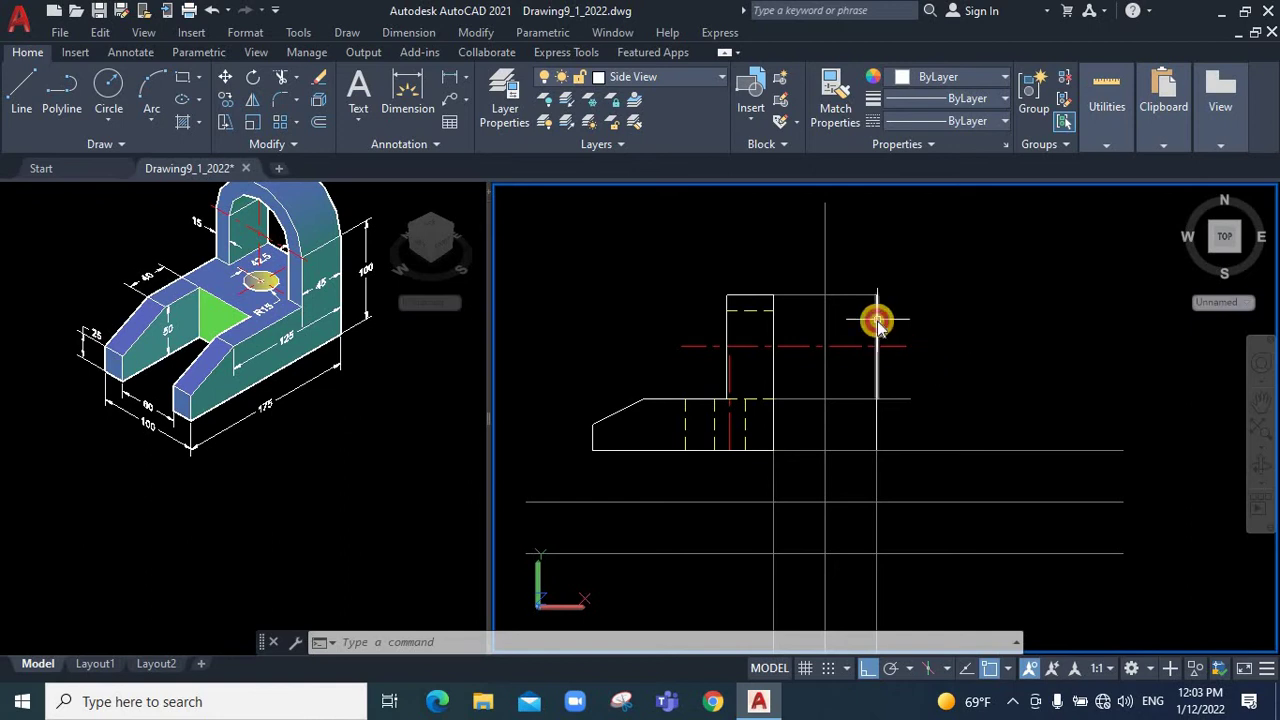
click(876, 295)
click(876, 346)
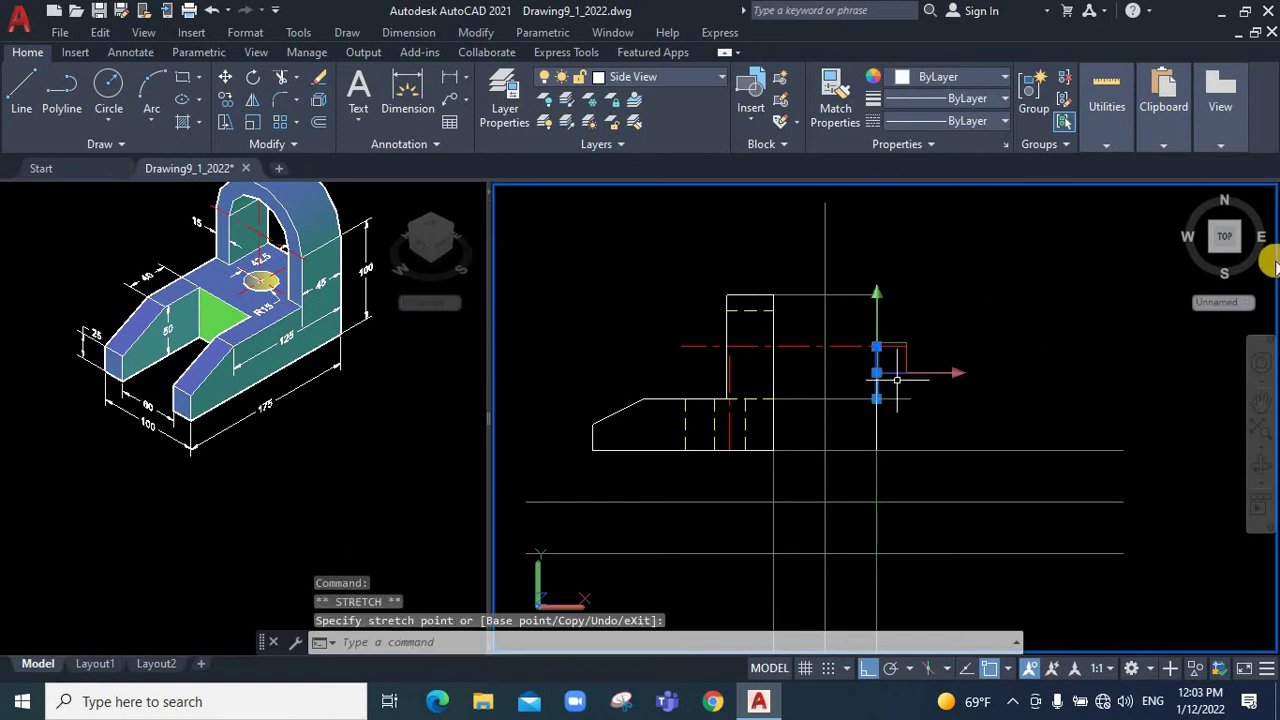
key(Escape)
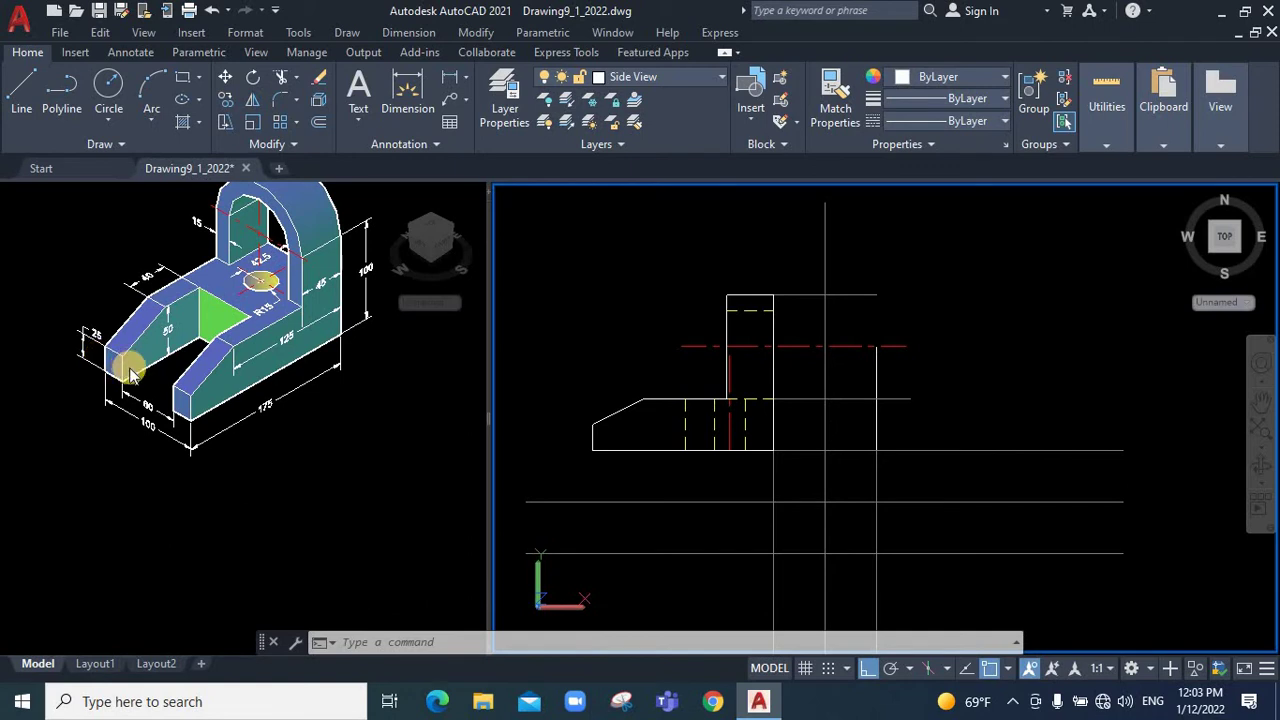
In the side-view viewport, offset a vertical and a horizontal line by 20
scroll(135, 412, up, 3)
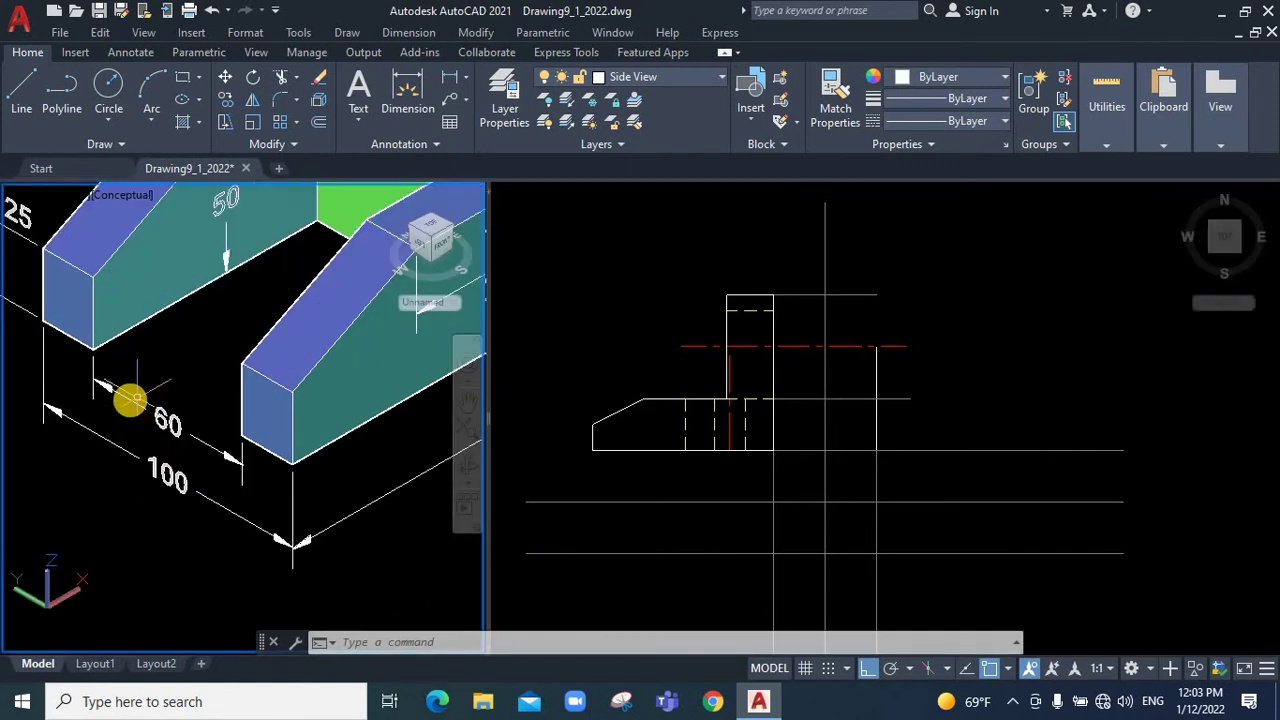
scroll(129, 400, down, 3)
scroll(100, 366, up, 4)
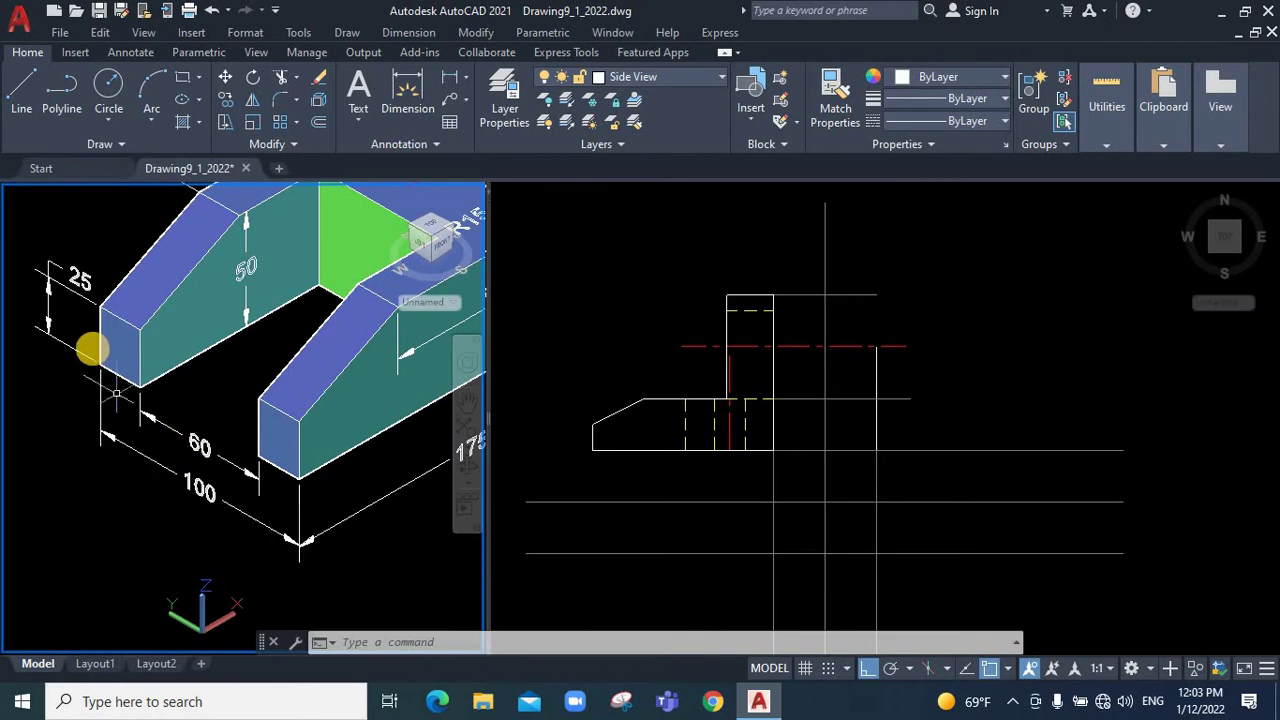
scroll(286, 434, down, 2)
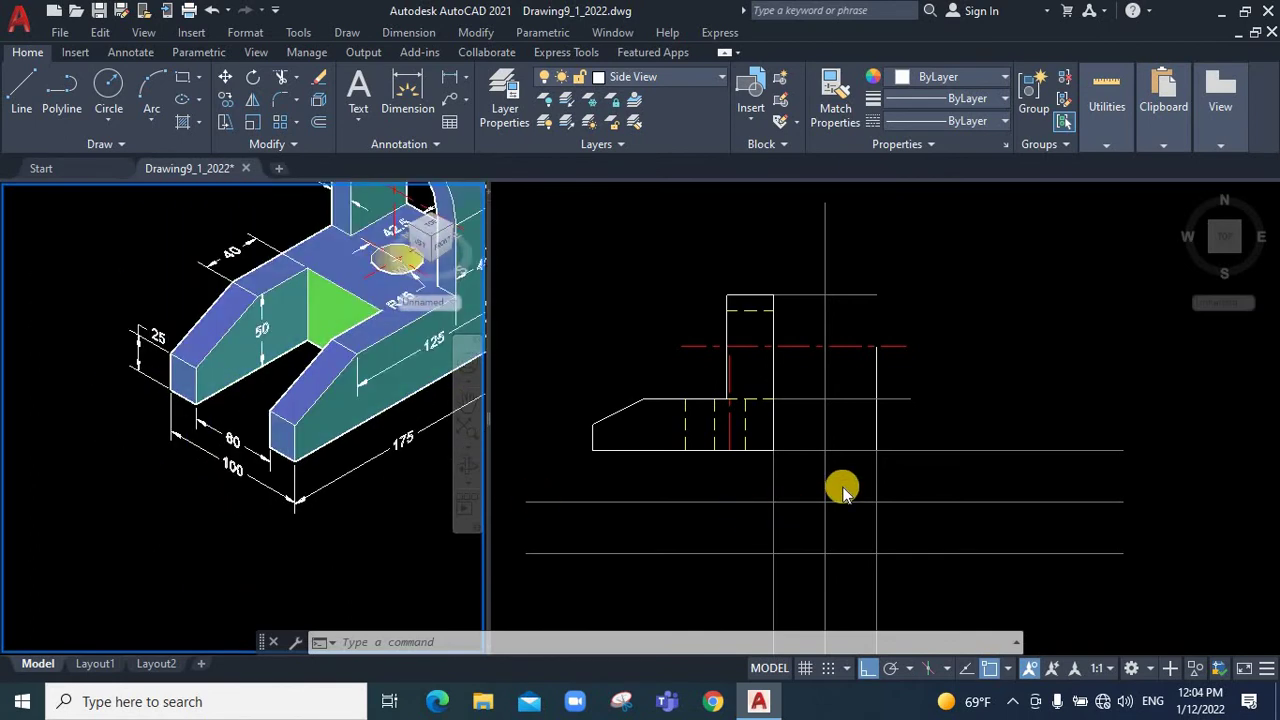
click(970, 421)
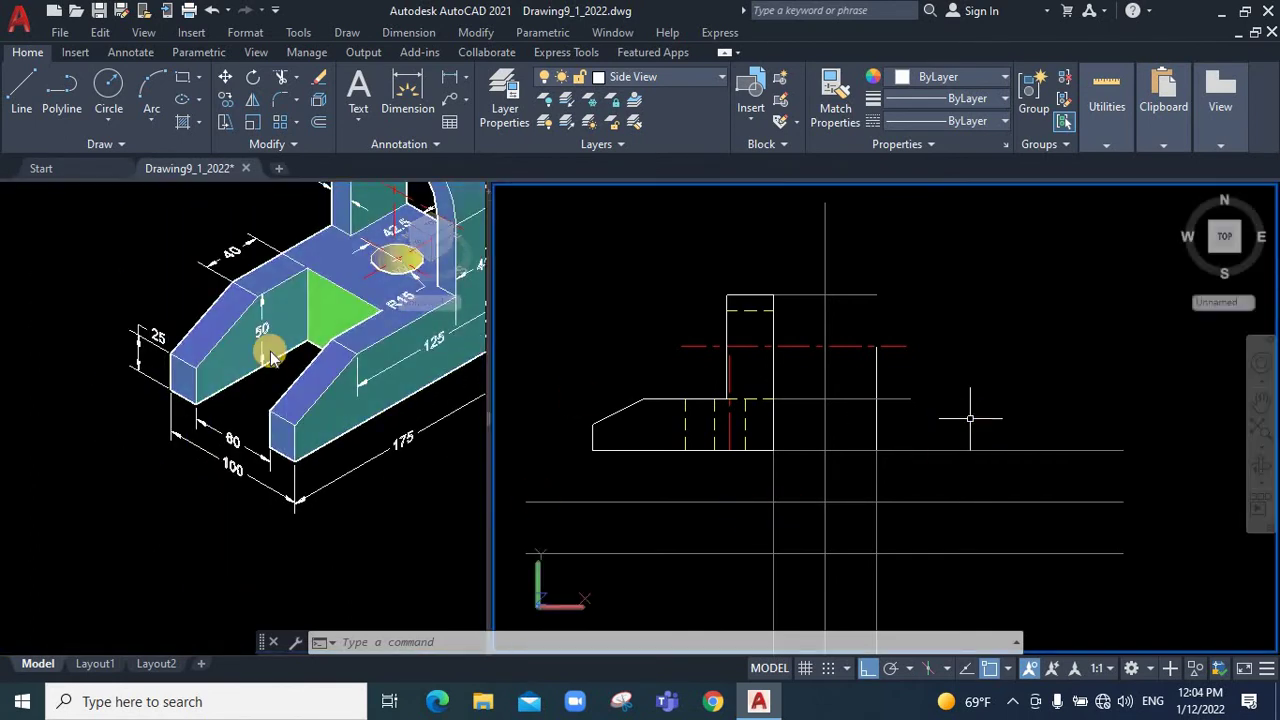
key(Escape)
key(Escape)
key(Return)
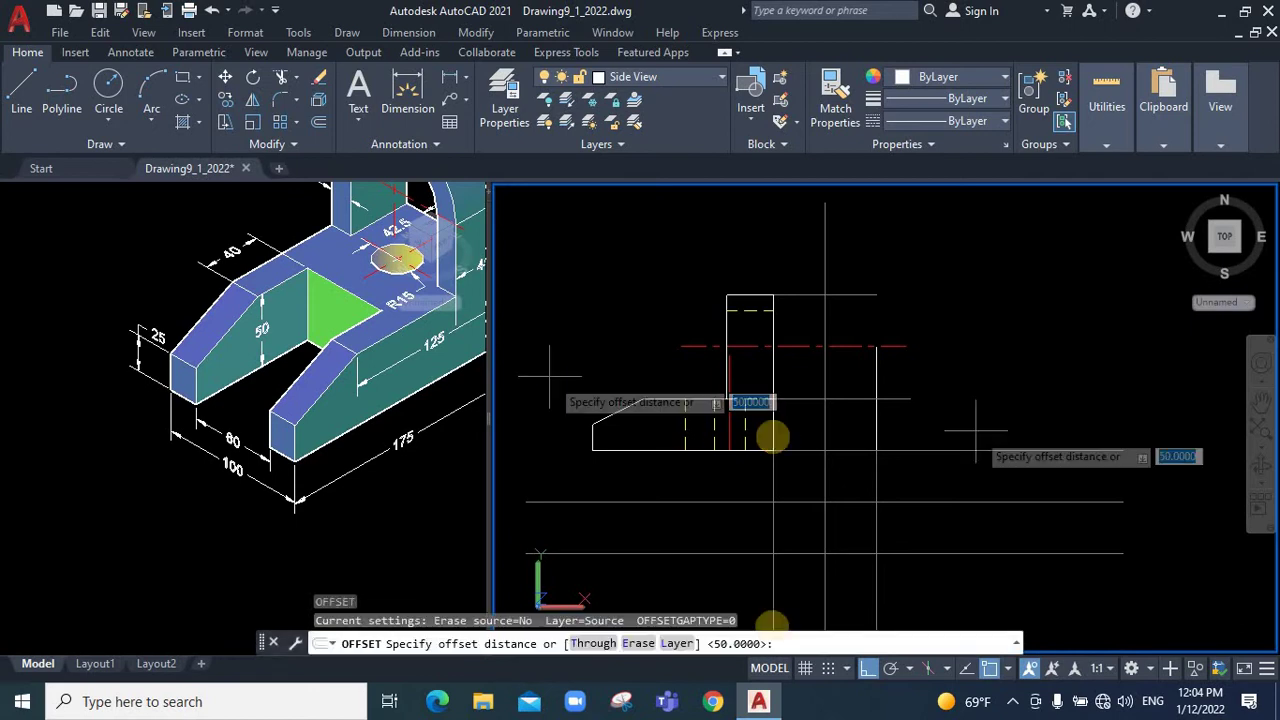
text(20)
key(Return)
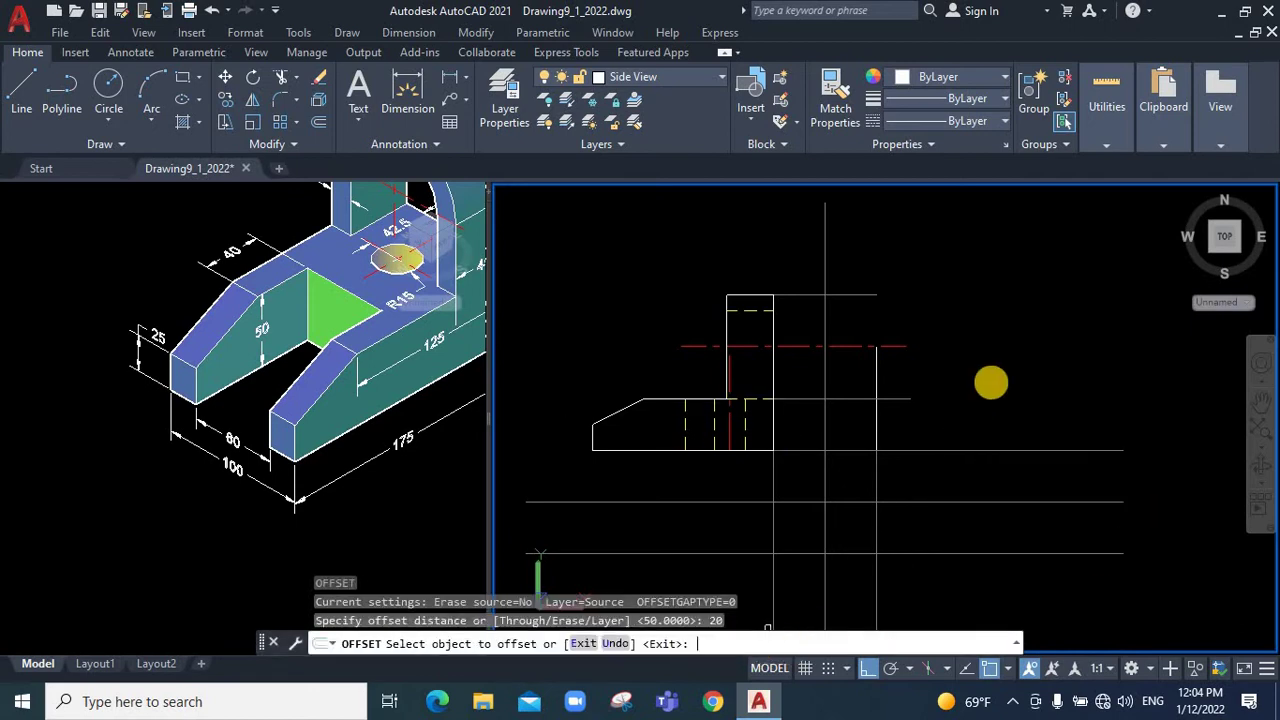
click(877, 437)
click(922, 456)
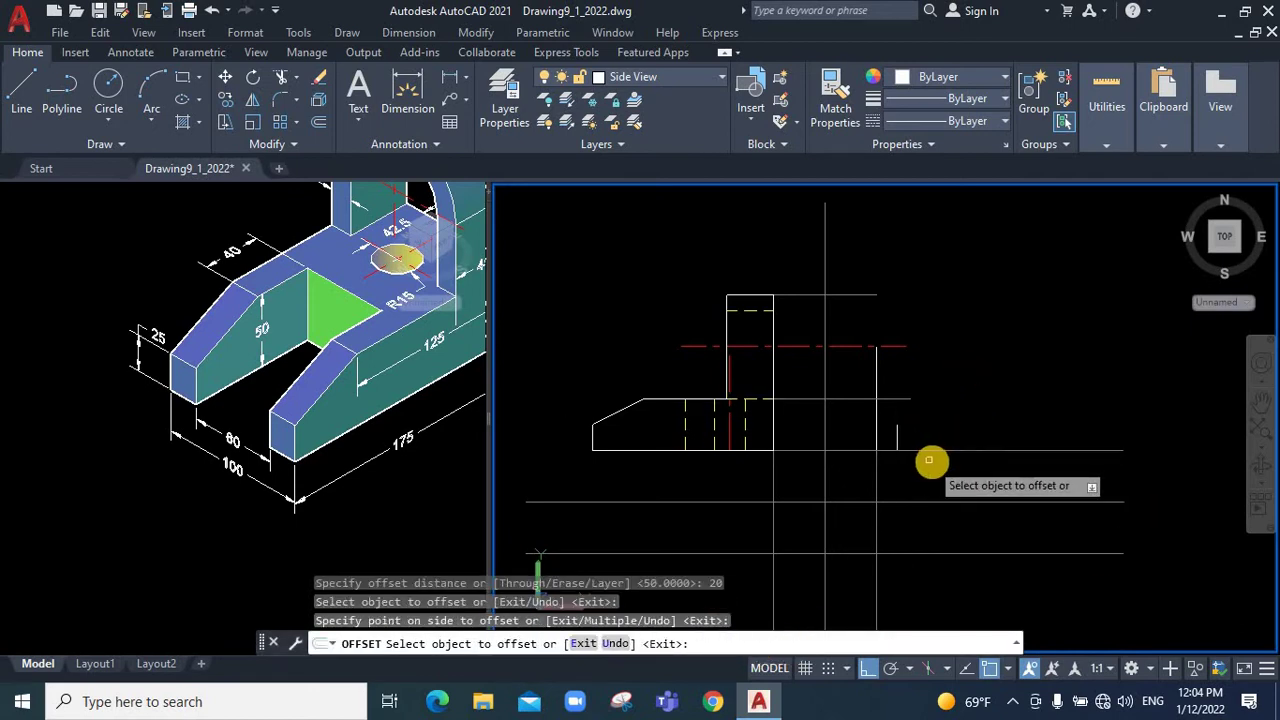
click(880, 414)
click(928, 420)
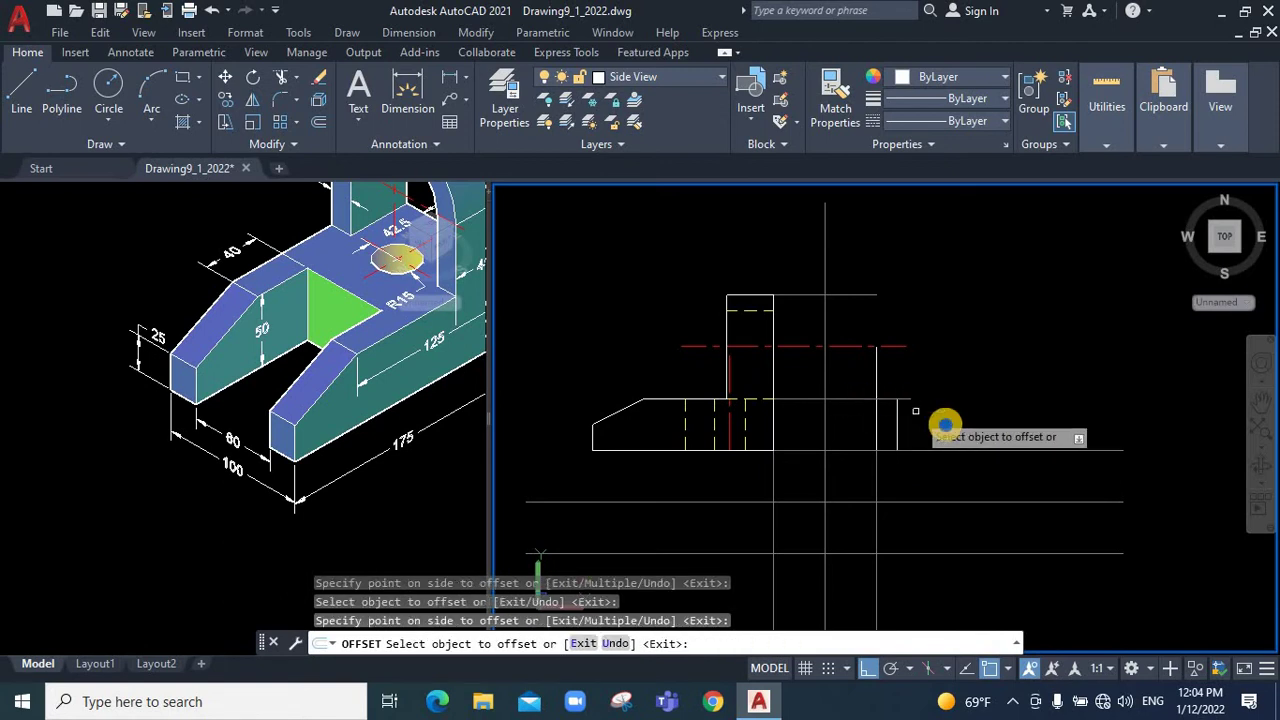
key(Return)
Erase the extra horizontal line and close the first 20-wide rectangle with short lines
click(859, 400)
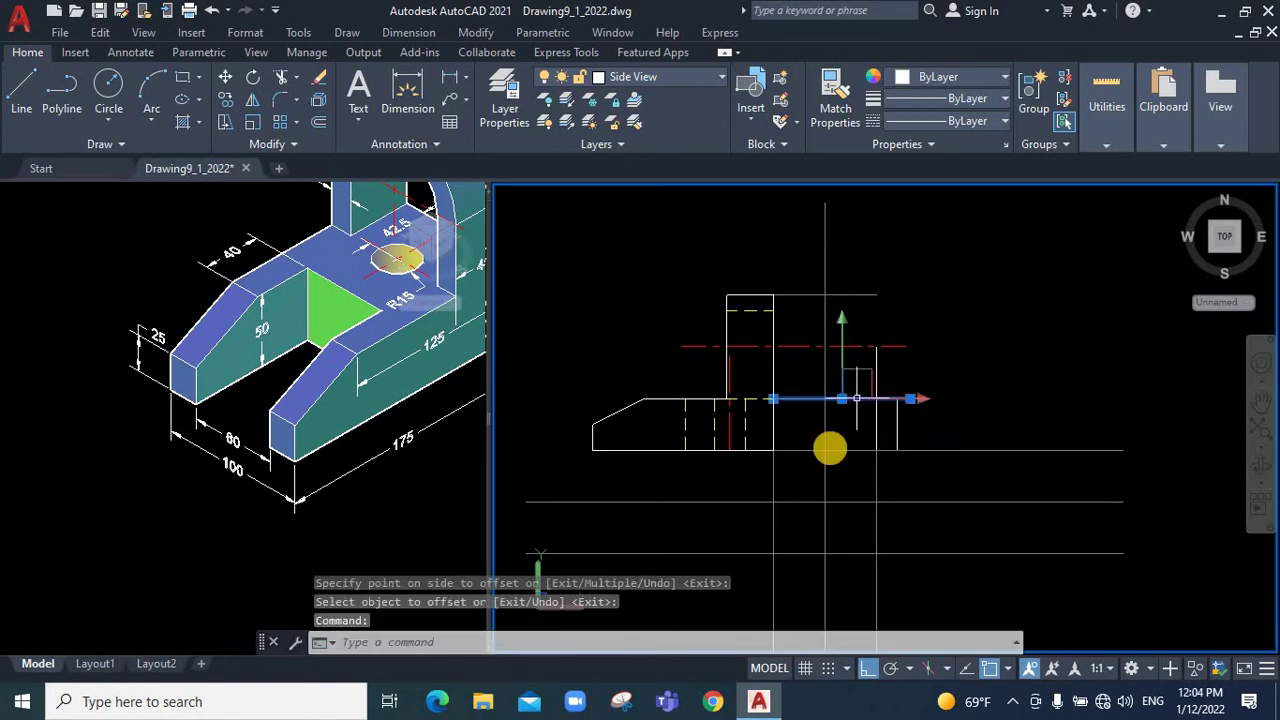
key(Delete)
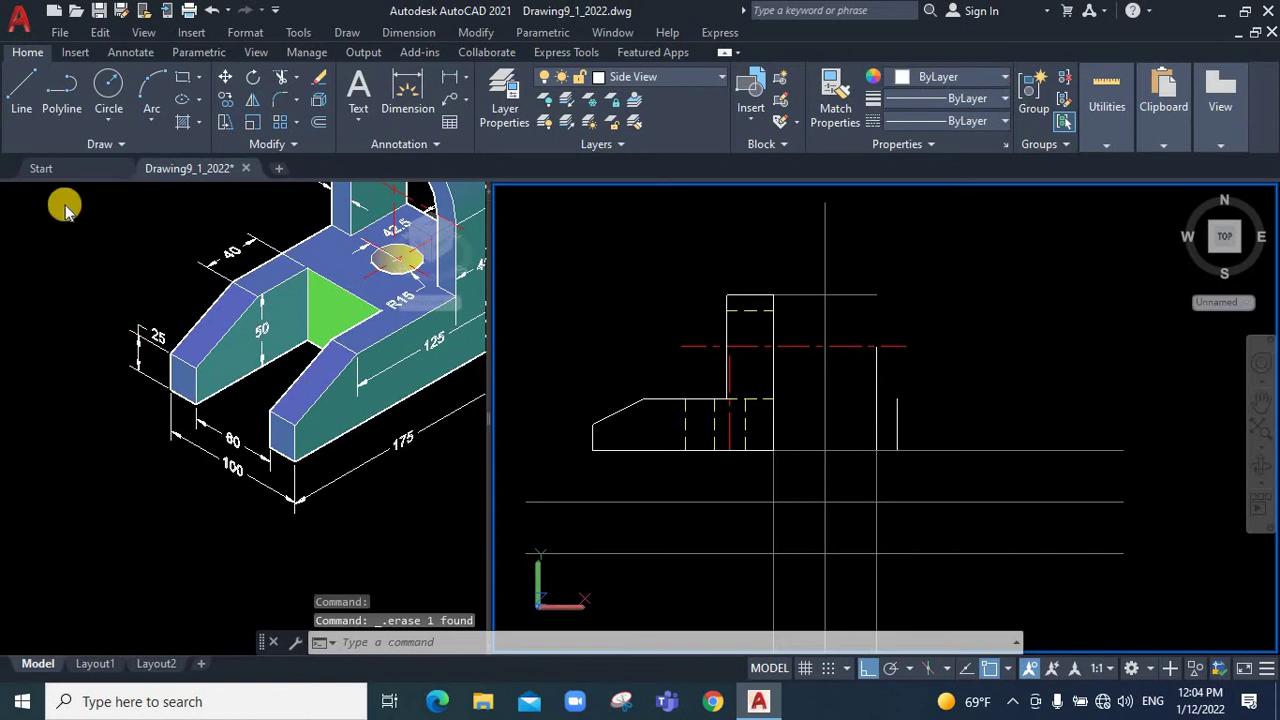
click(22, 88)
click(876, 425)
click(897, 425)
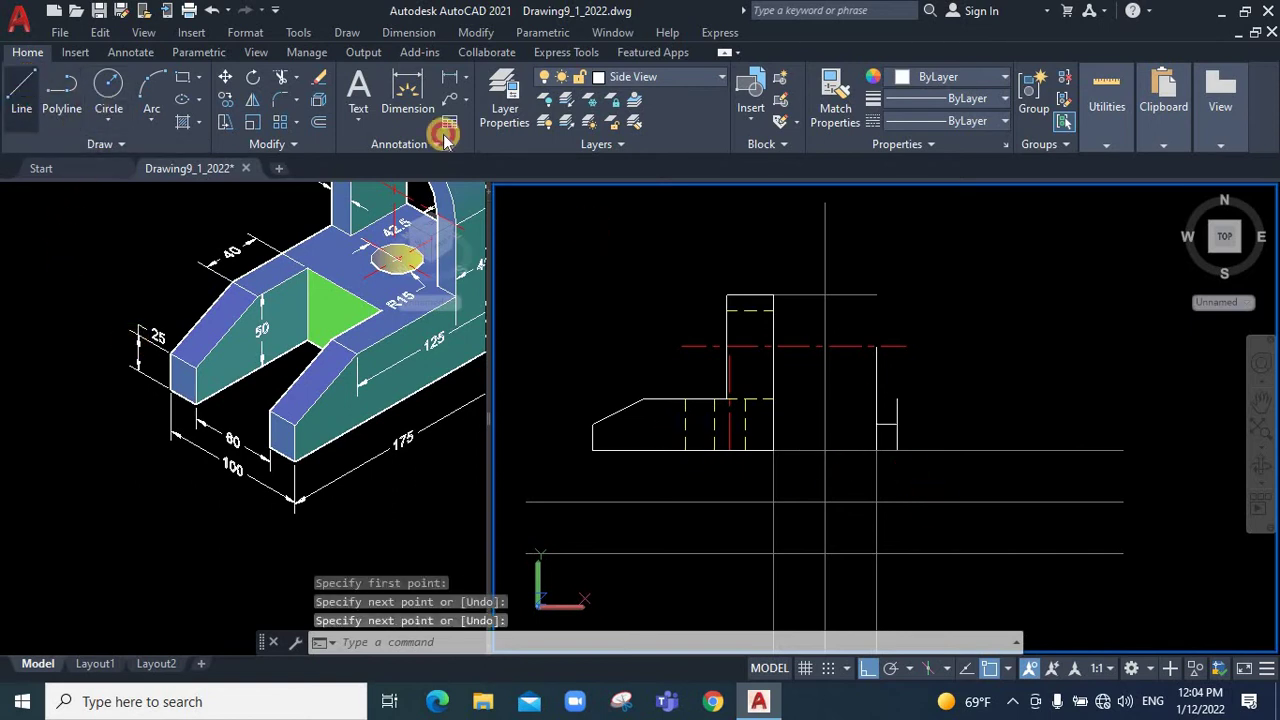
key(Return)
key(Return)
click(897, 398)
click(876, 398)
click(876, 346)
right_click(971, 400)
click(1012, 414)
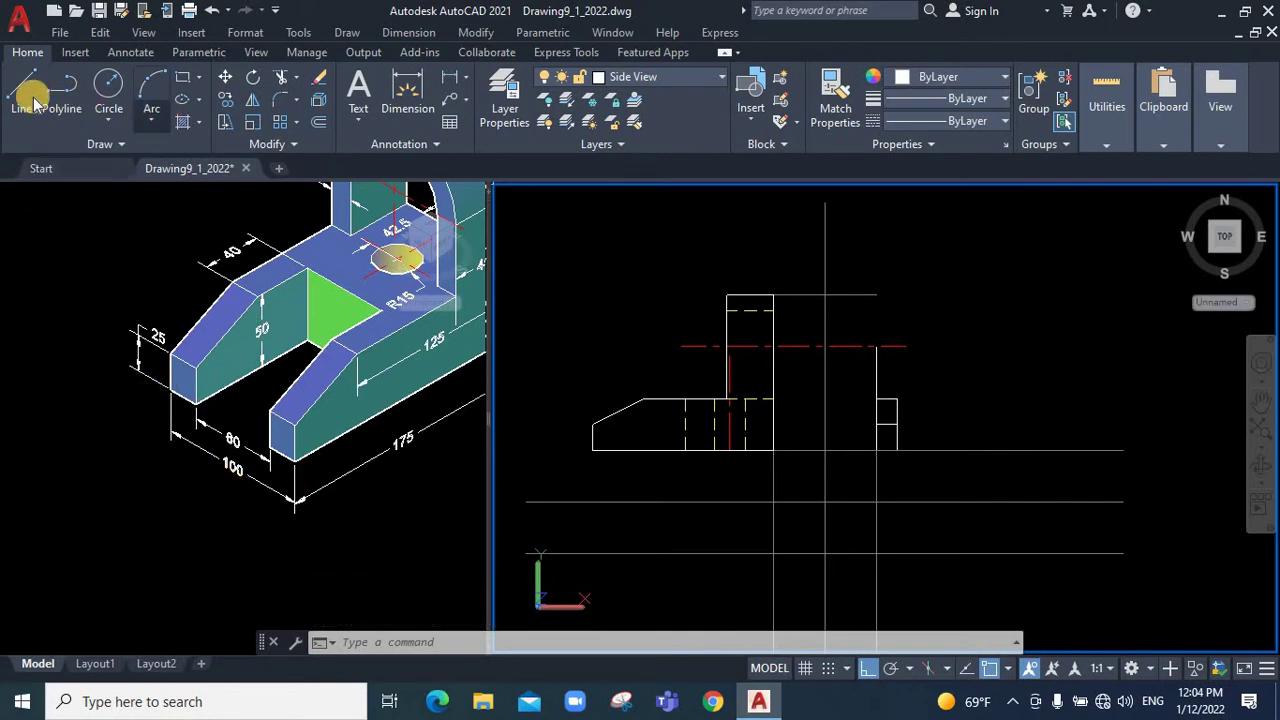
Offset the vertical edge 100 units to the right
click(318, 122)
text(100)
key(Return)
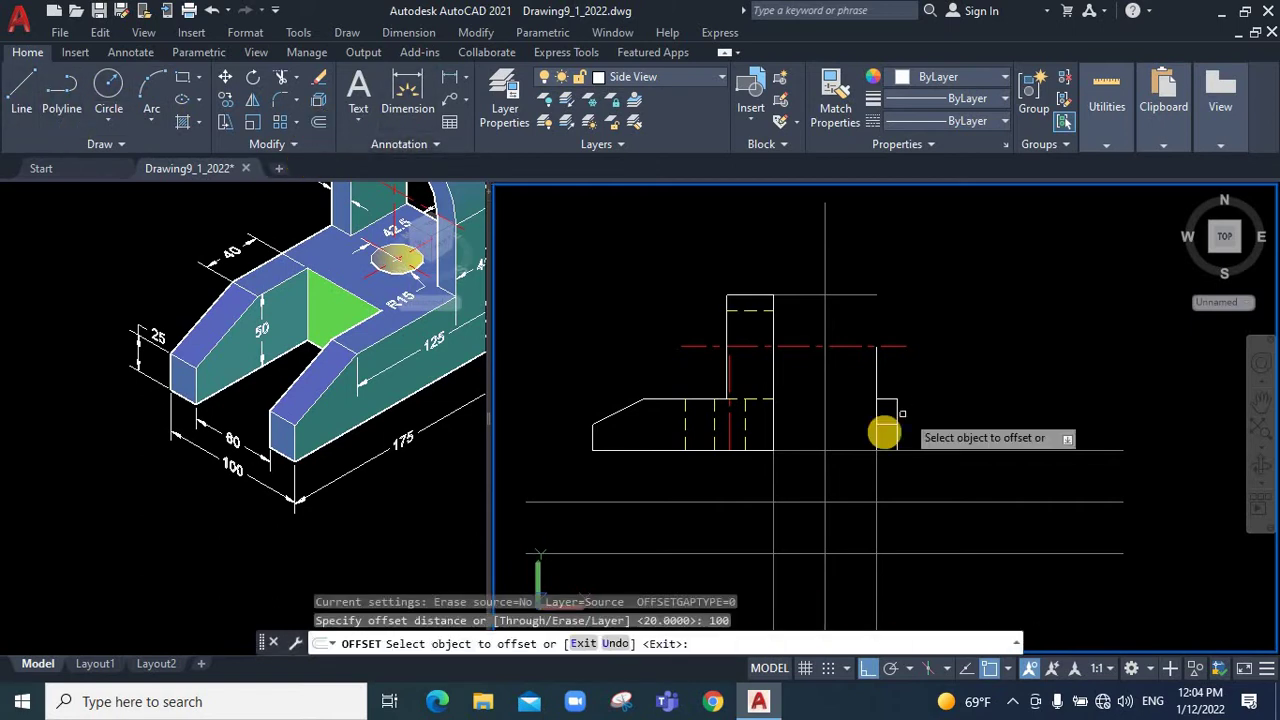
click(895, 433)
click(1017, 437)
right_click(1063, 441)
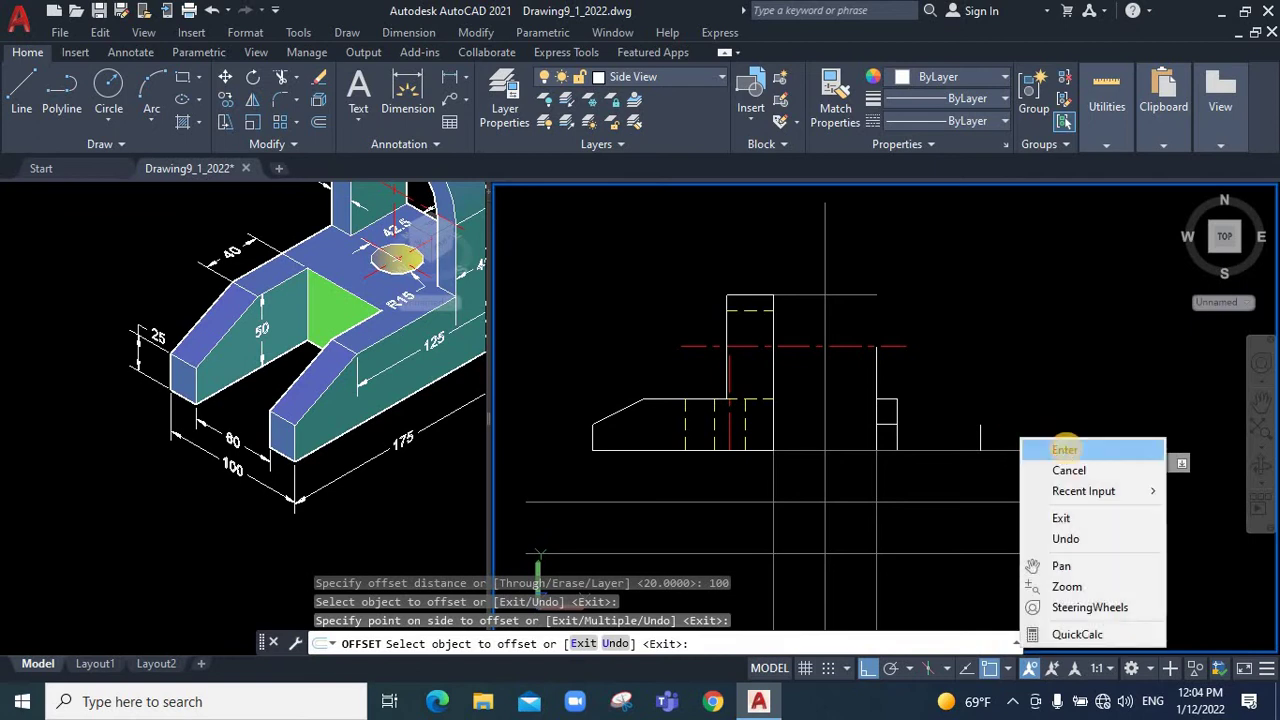
click(1068, 446)
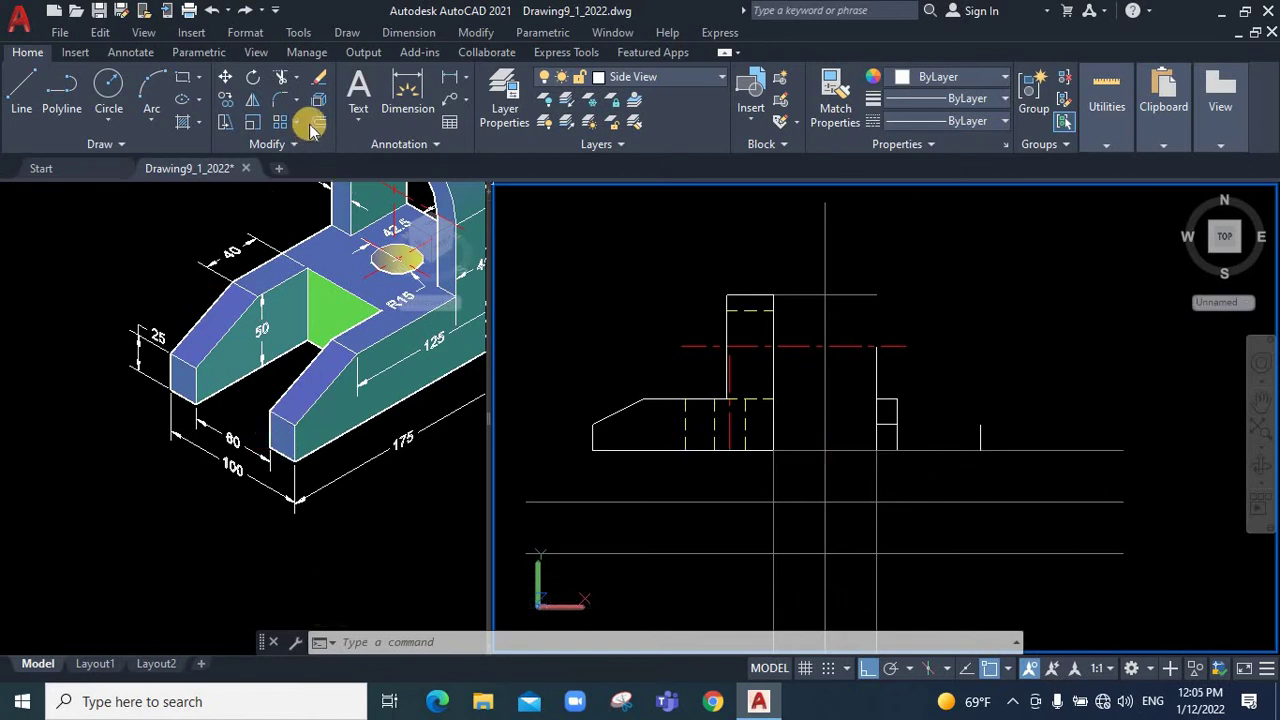
Offset the far-right line 20 to the left and draw the second rectangle's top edge
text(o)
key(Return)
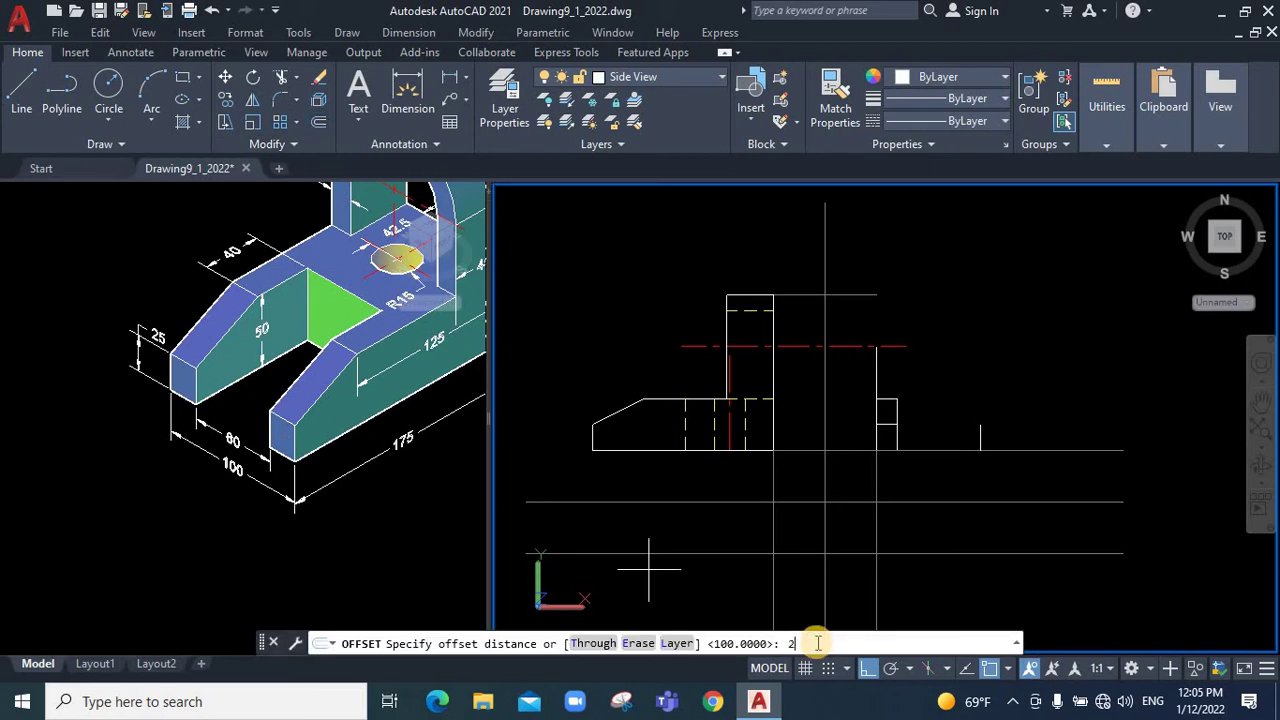
key(Return)
click(980, 440)
click(955, 440)
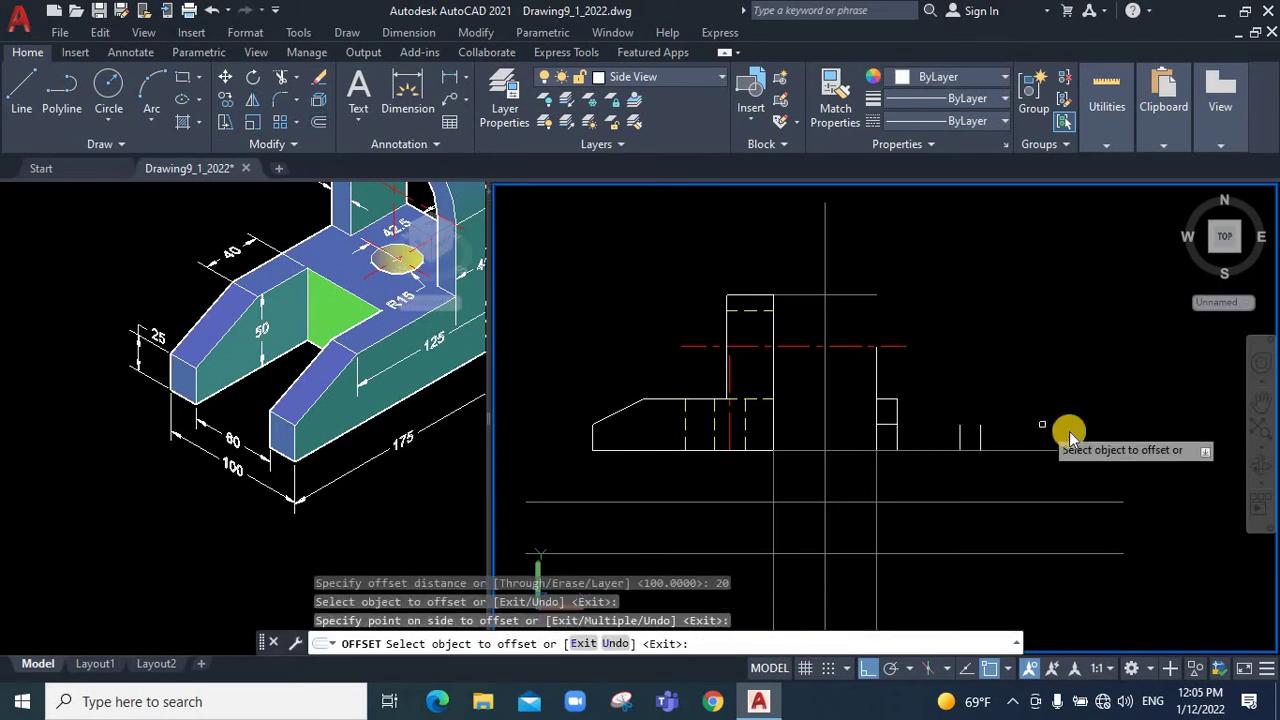
right_click(1045, 430)
click(1088, 438)
click(21, 95)
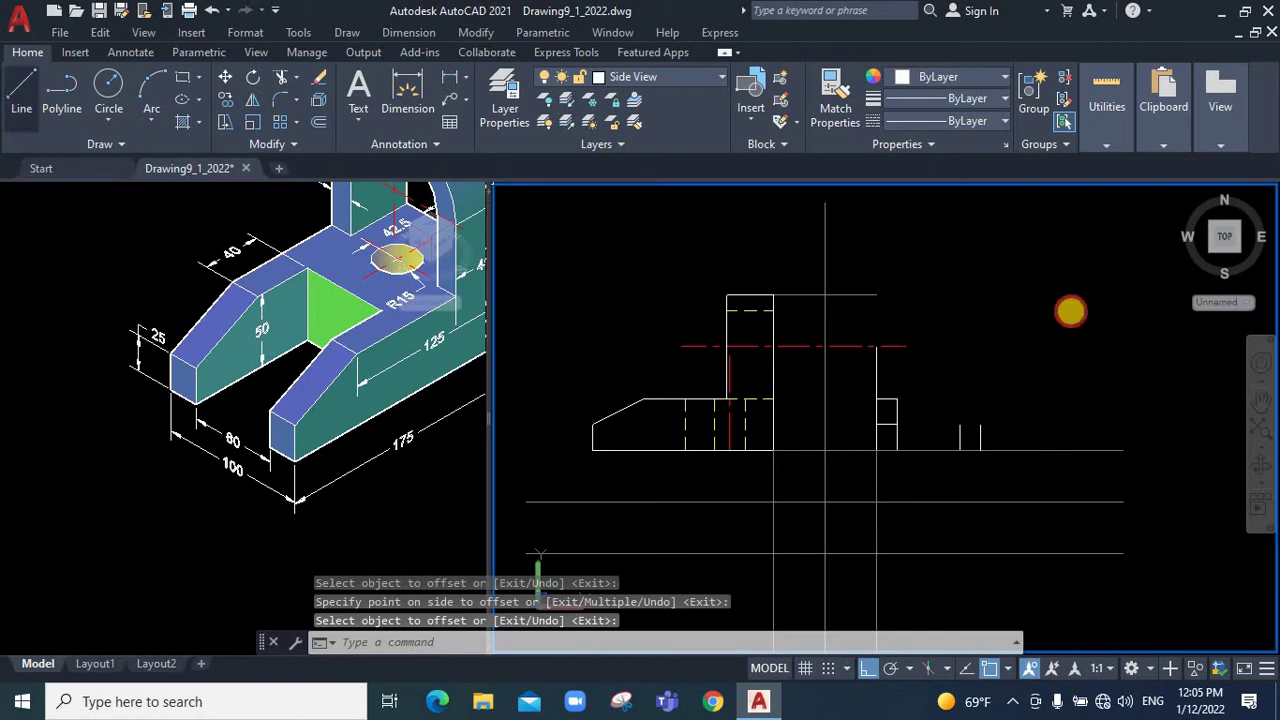
click(960, 425)
click(980, 425)
right_click(1015, 430)
click(1030, 434)
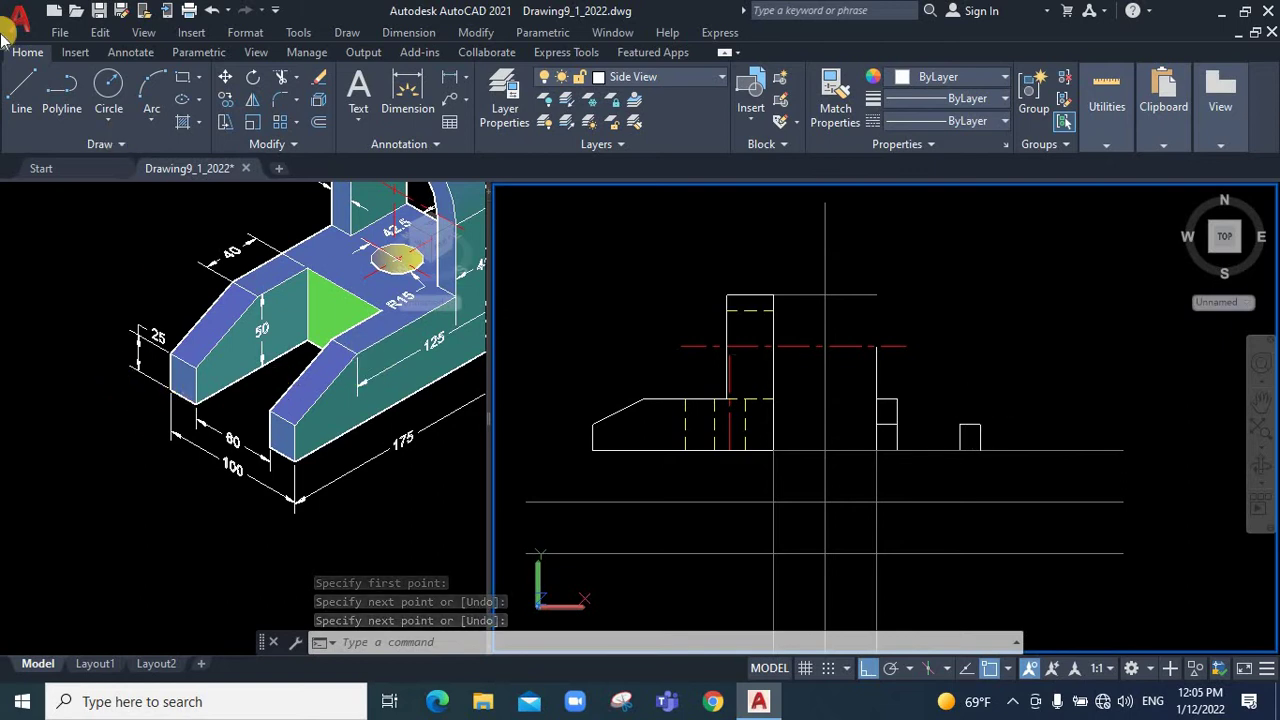
Copy the left small rectangle's edges onto the right rectangle
click(225, 99)
click(864, 389)
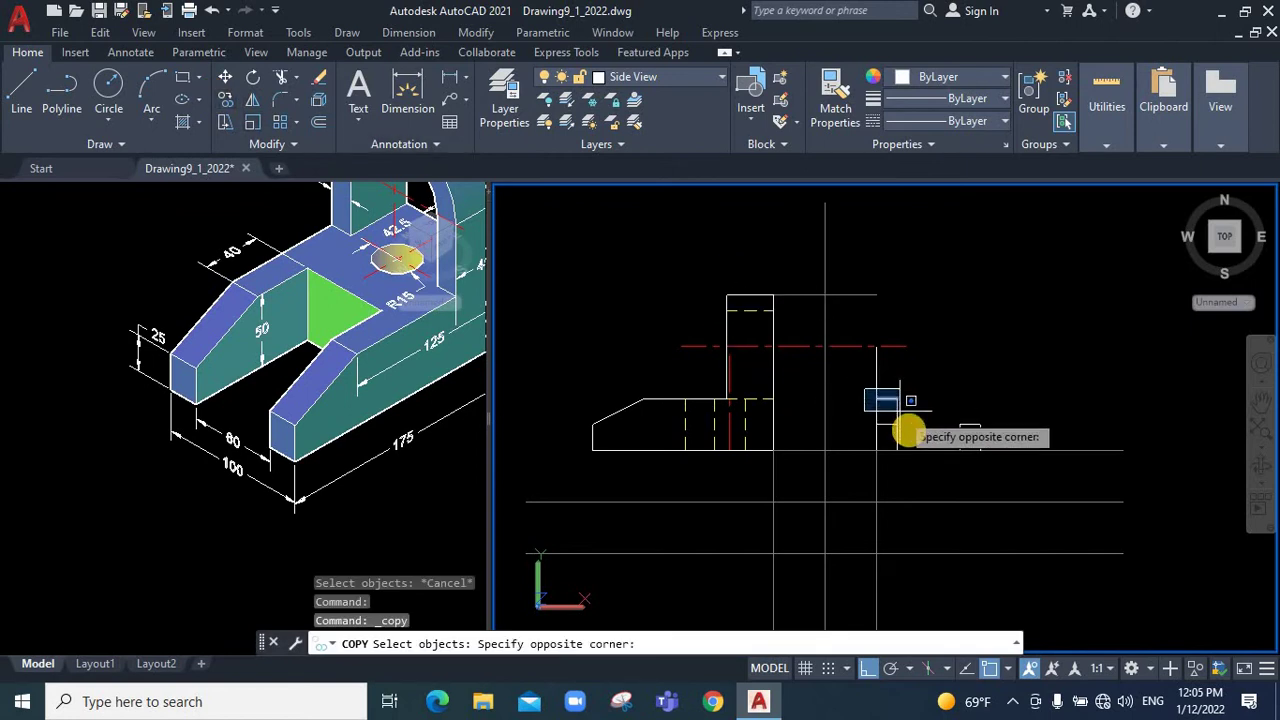
click(908, 424)
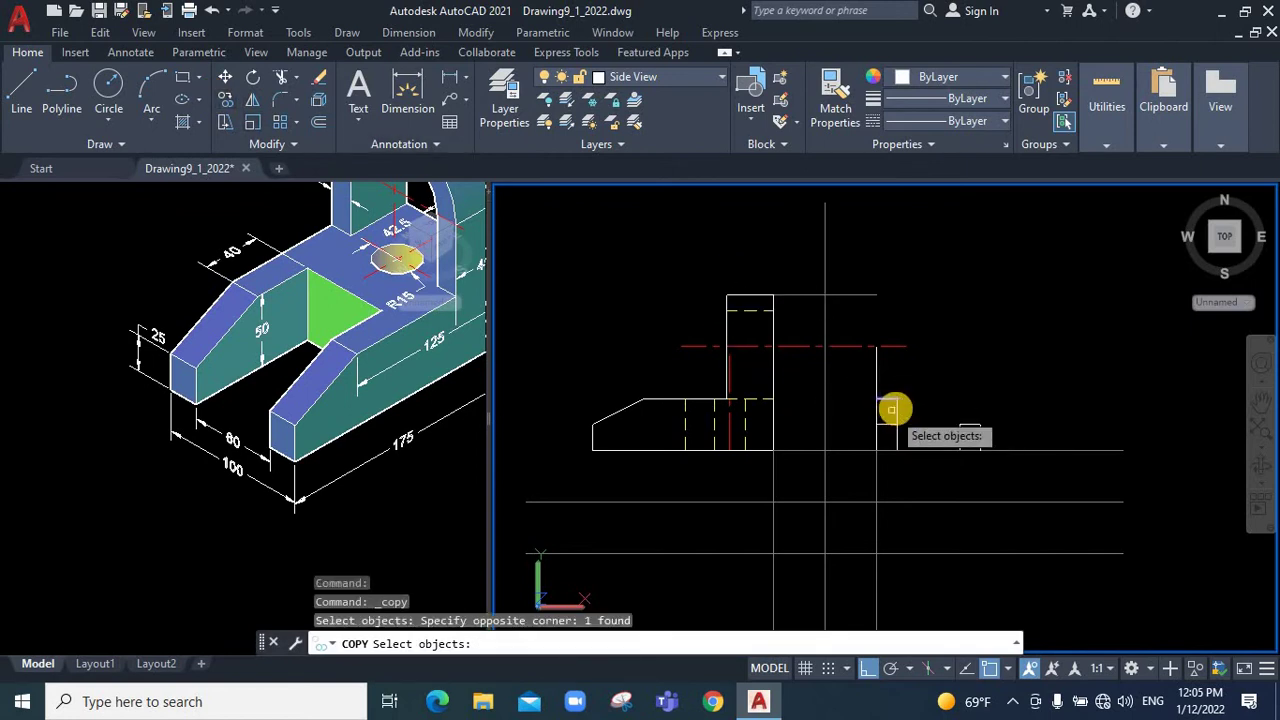
click(887, 409)
click(878, 410)
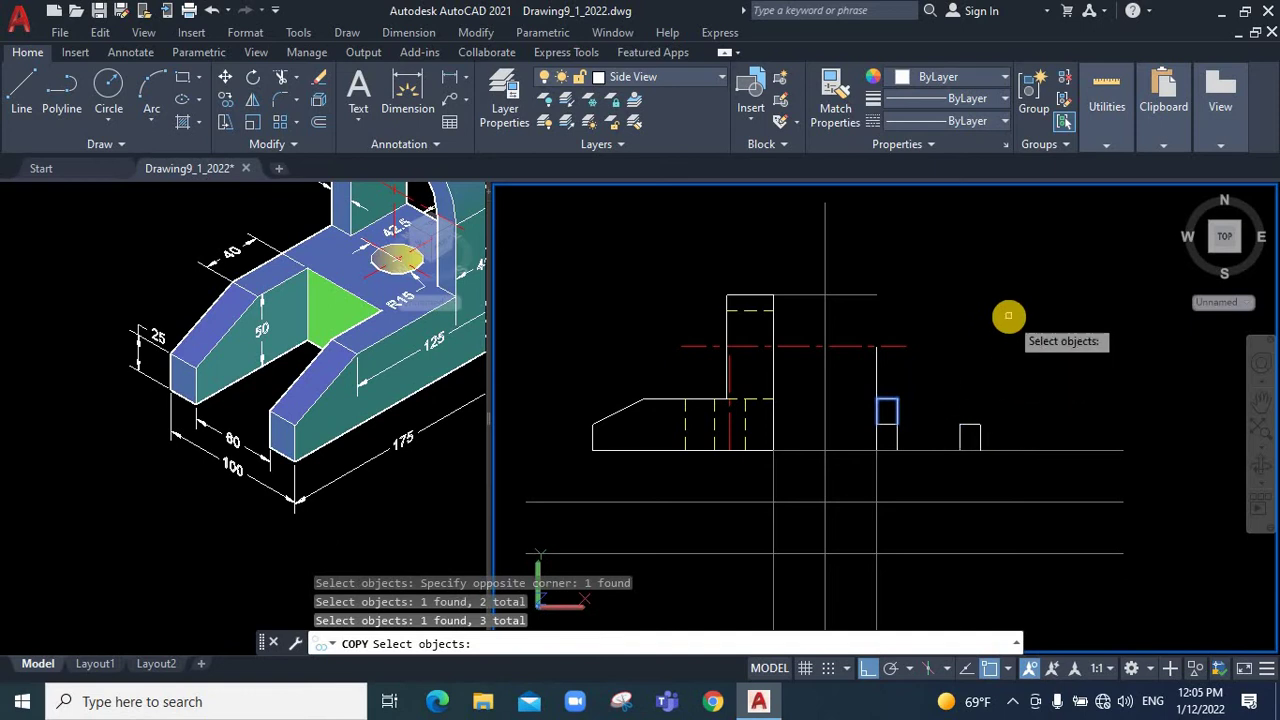
key(Return)
scroll(943, 391, up, 1)
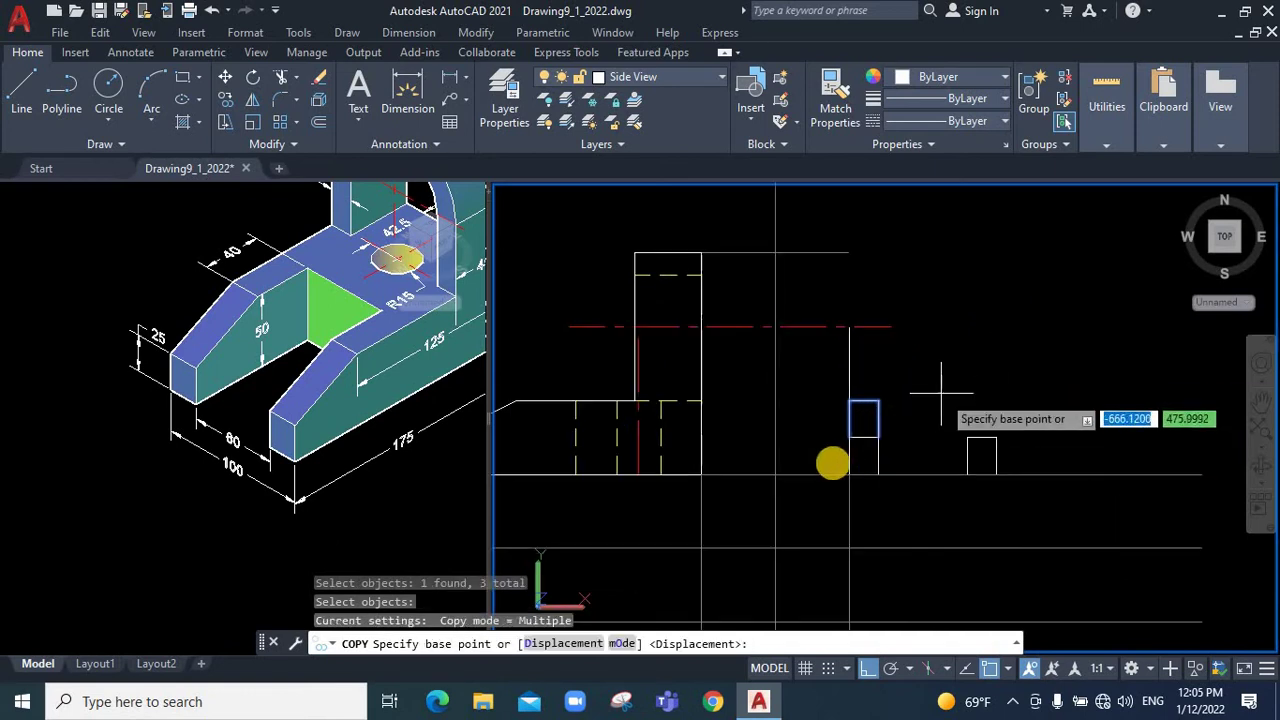
click(878, 437)
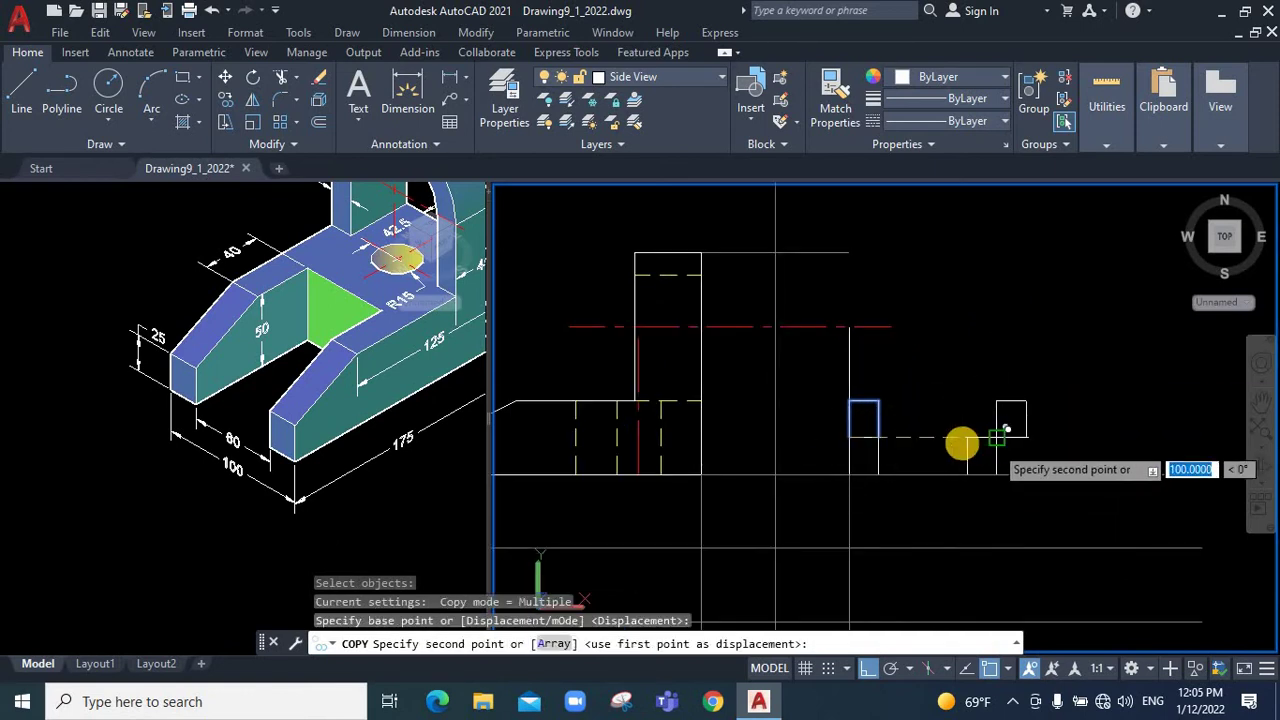
click(976, 430)
right_click(1028, 350)
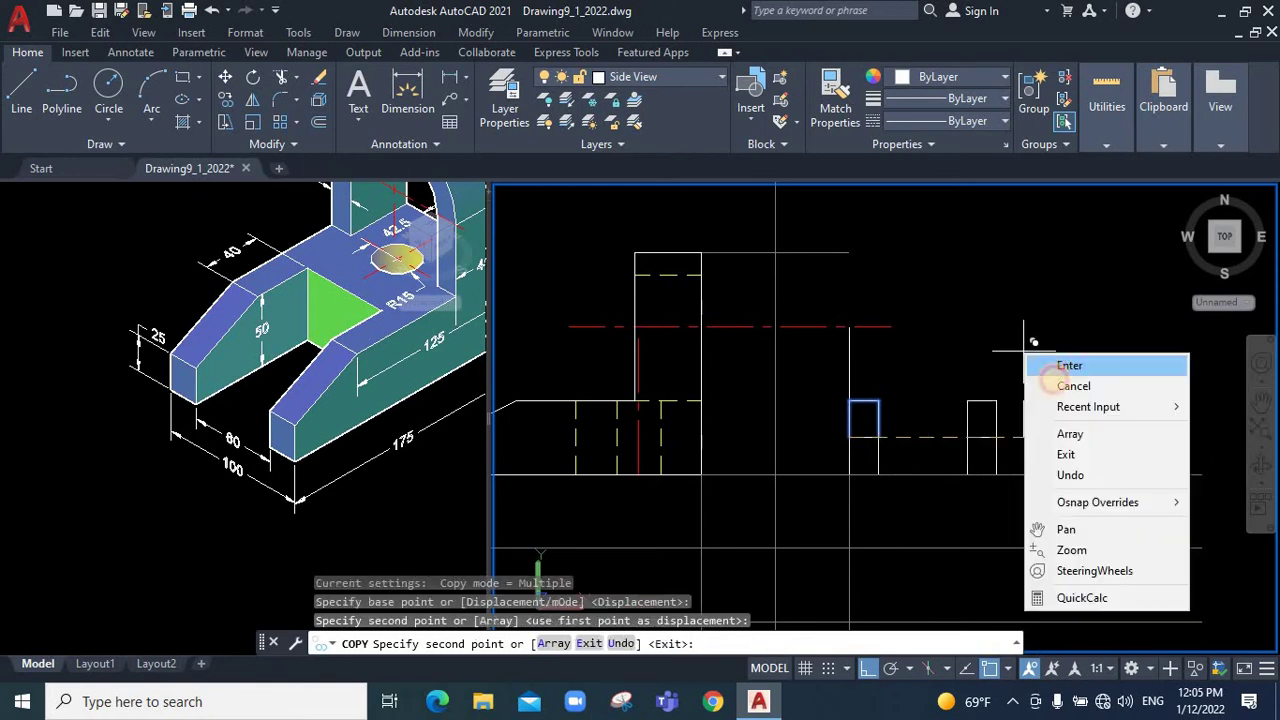
click(1054, 365)
Shorten the long horizontal construction line and draw a horizontal base line across the side view
click(1180, 481)
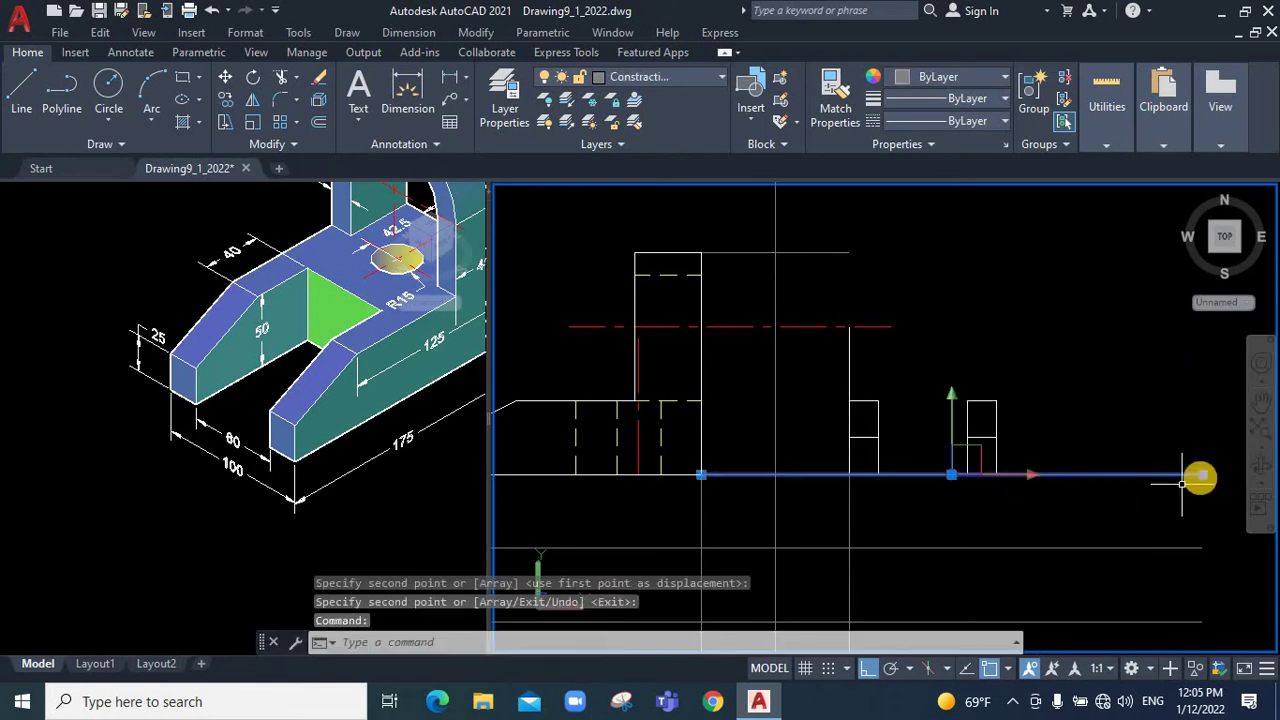
click(1202, 475)
click(849, 475)
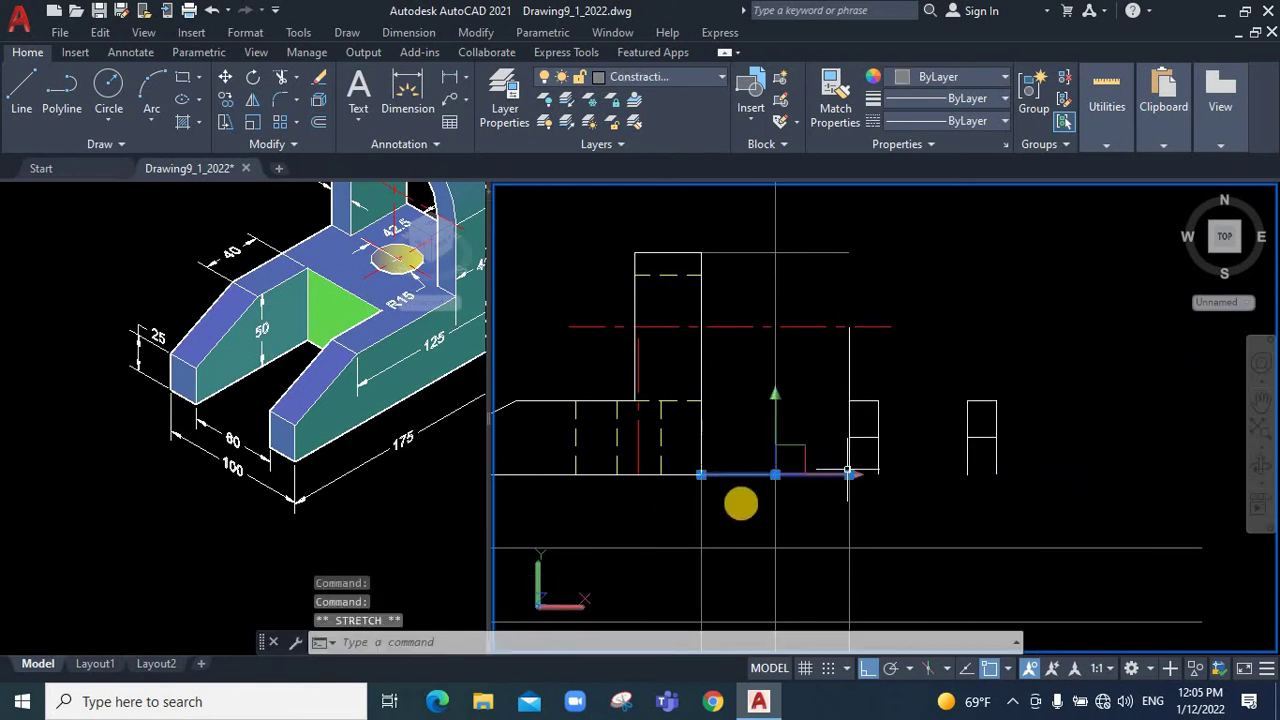
key(Escape)
key(Escape)
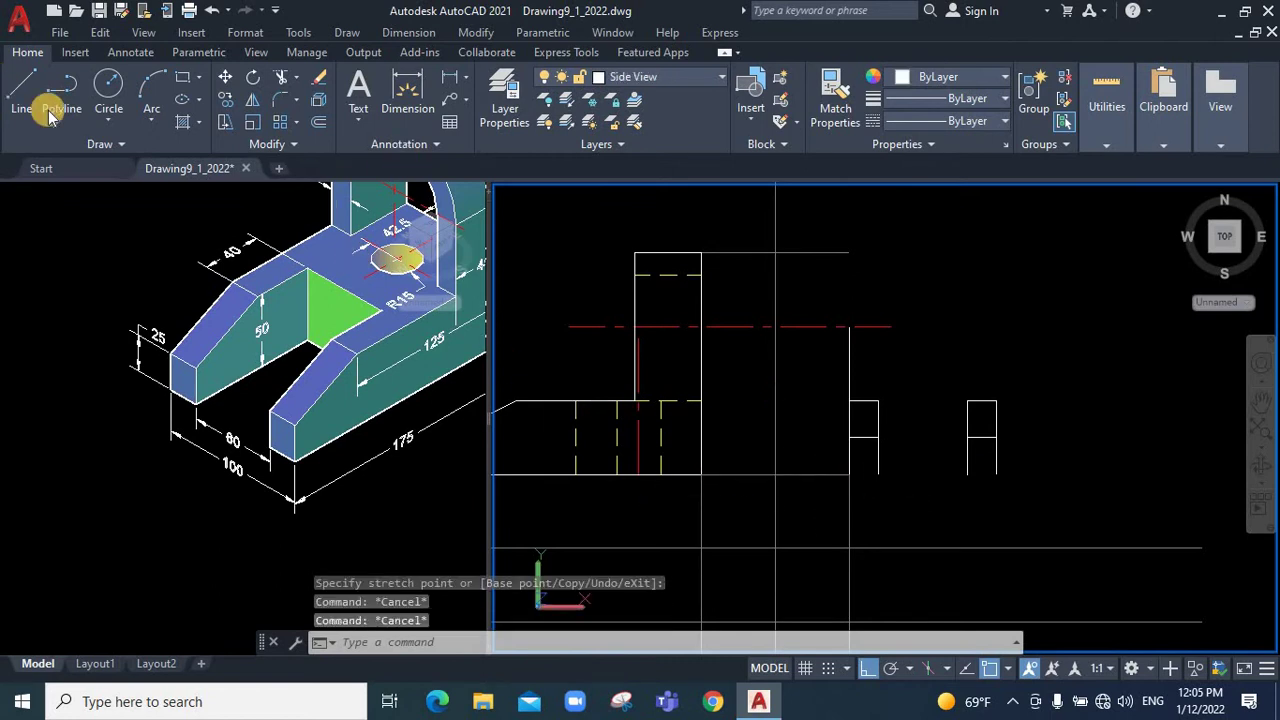
text(l)
key(Return)
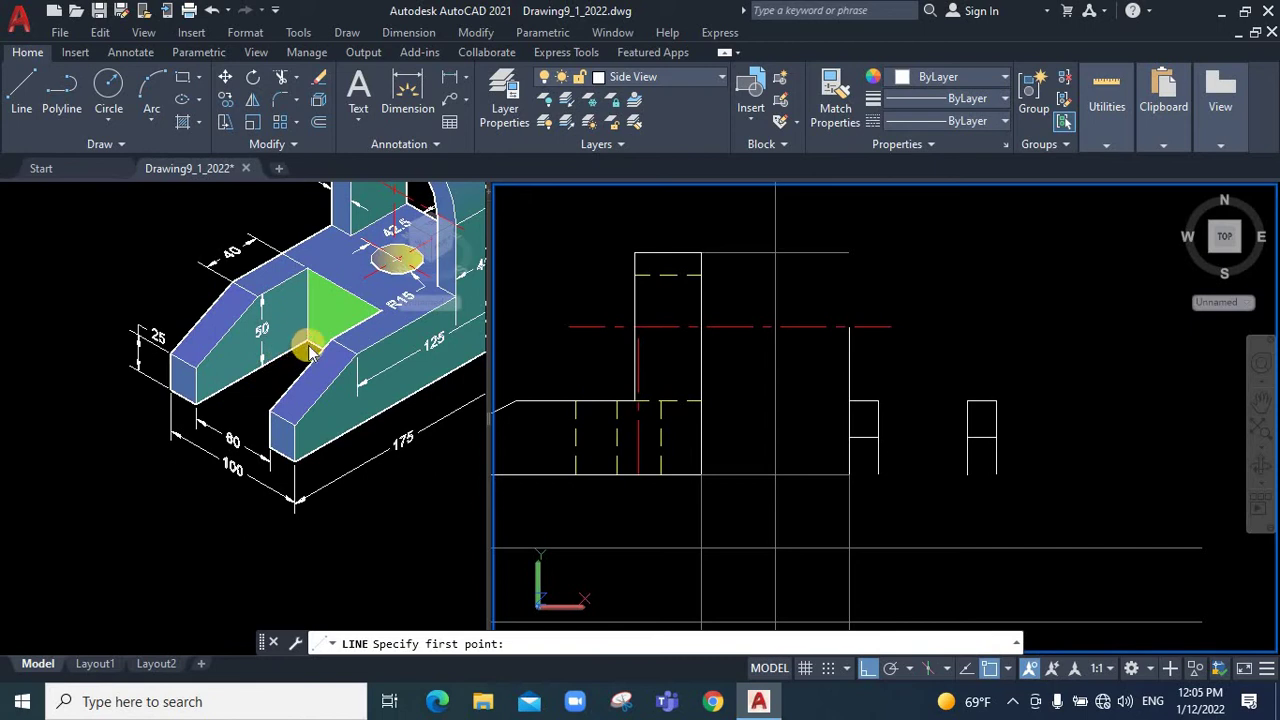
click(22, 88)
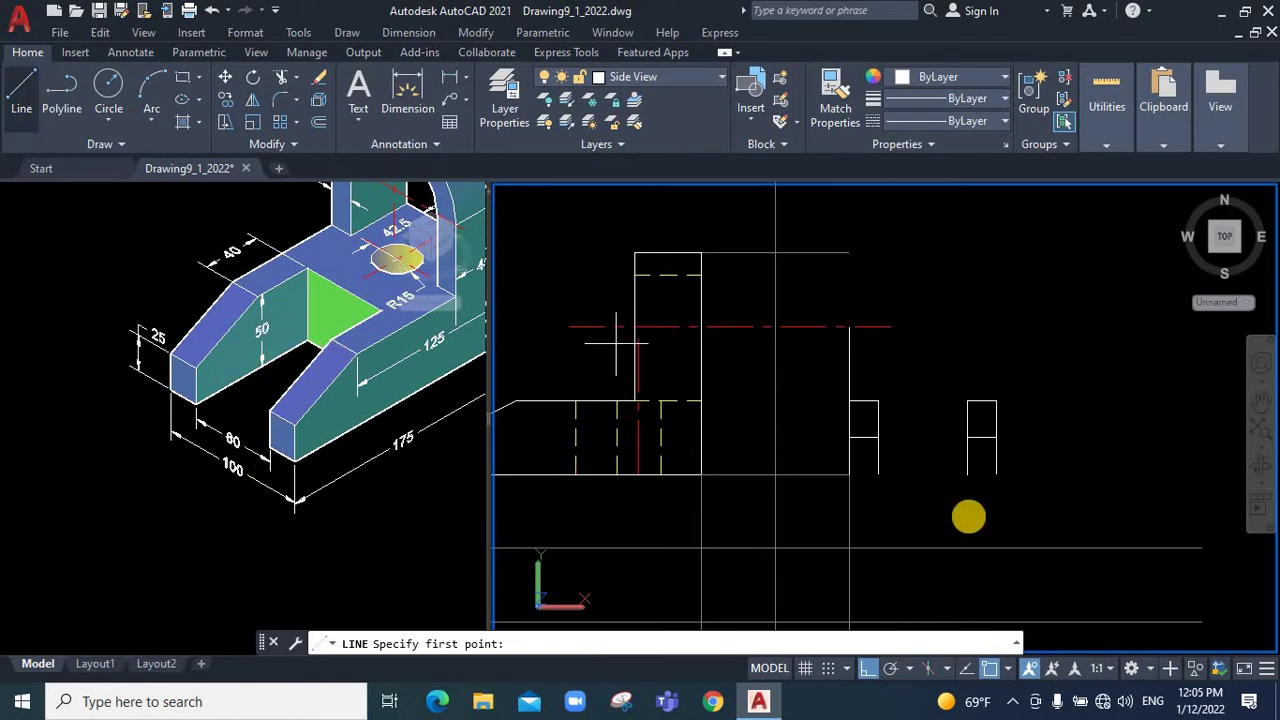
click(850, 475)
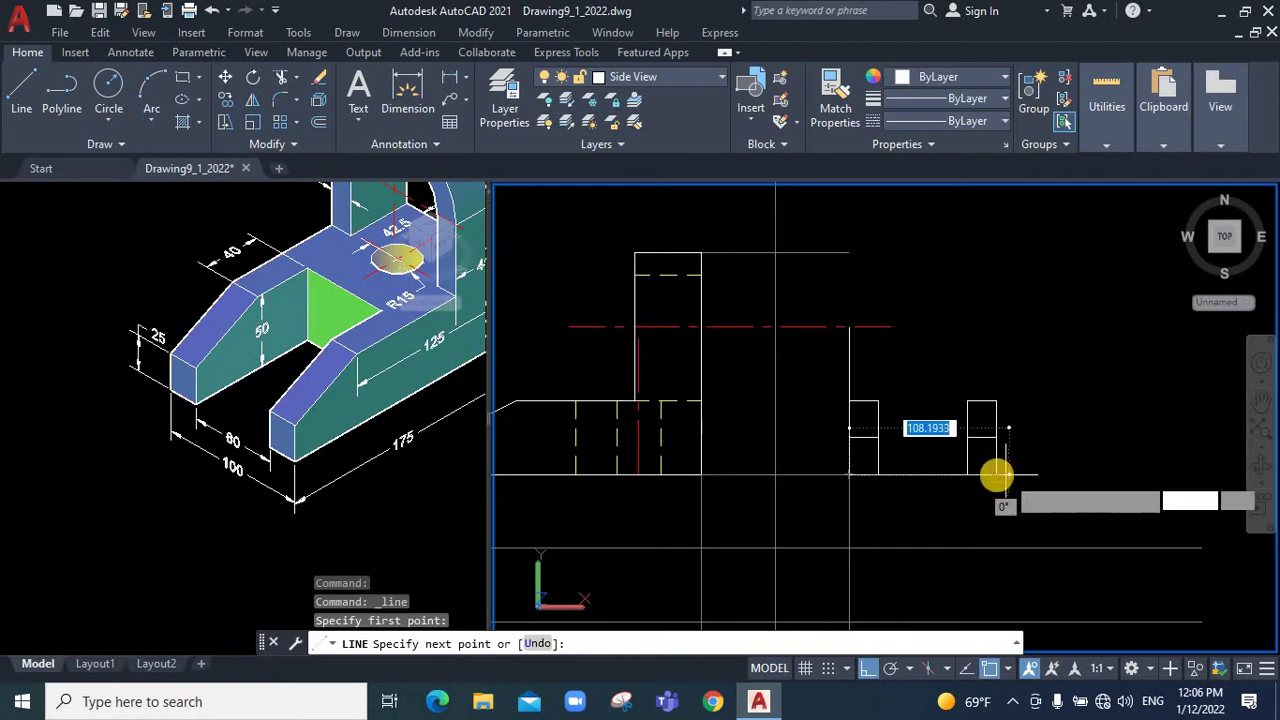
click(998, 477)
right_click(1049, 500)
click(1100, 285)
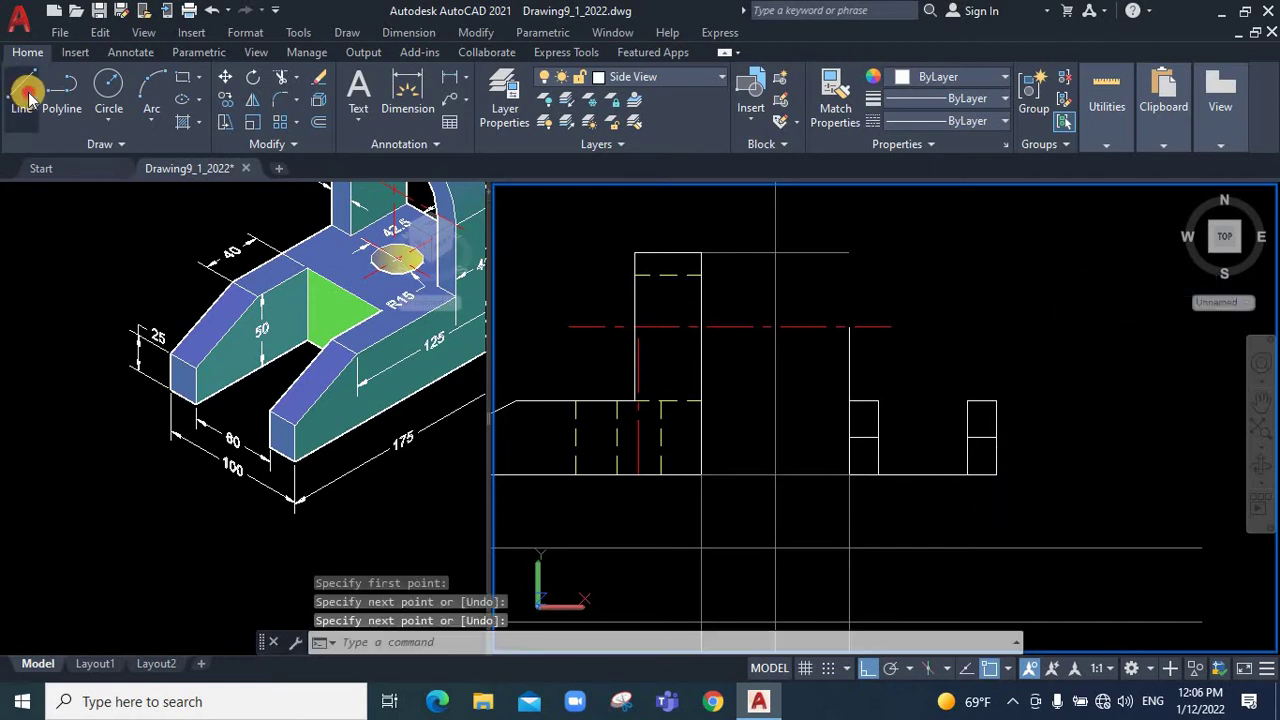
key(Return)
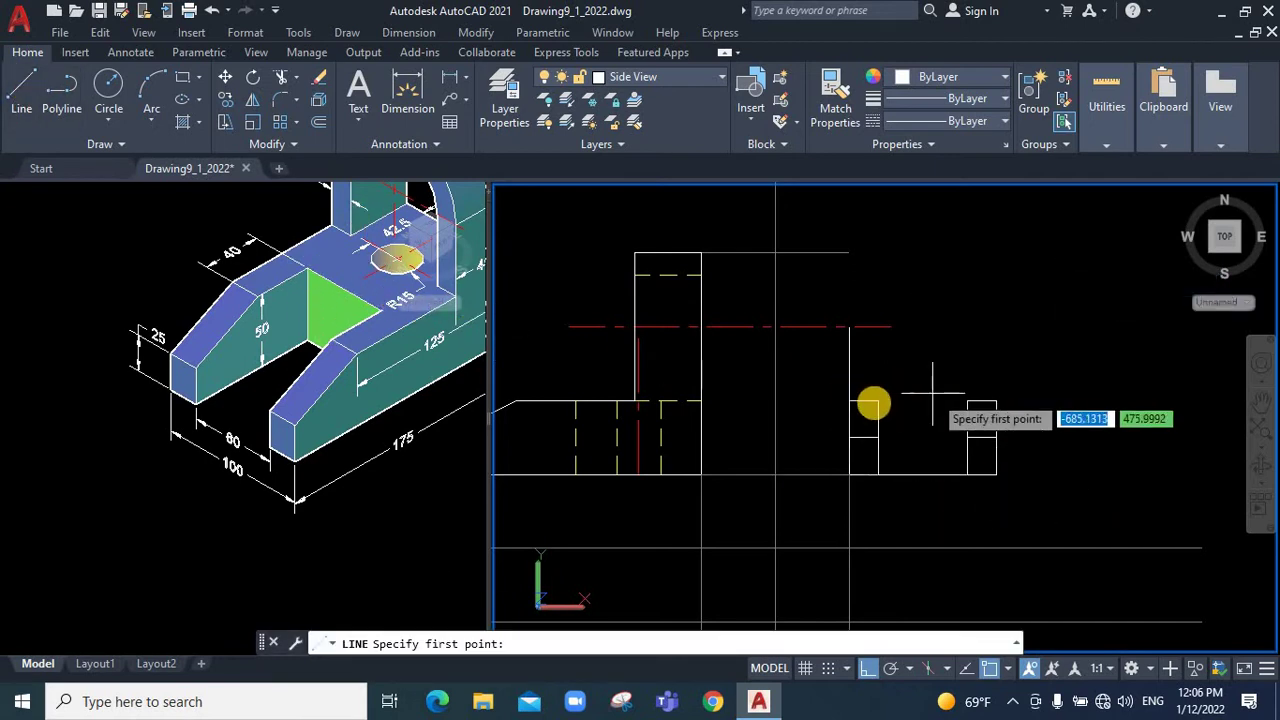
Draw the top edge from the left block's corner to the right block, then check it
click(868, 401)
click(1034, 418)
key(Return)
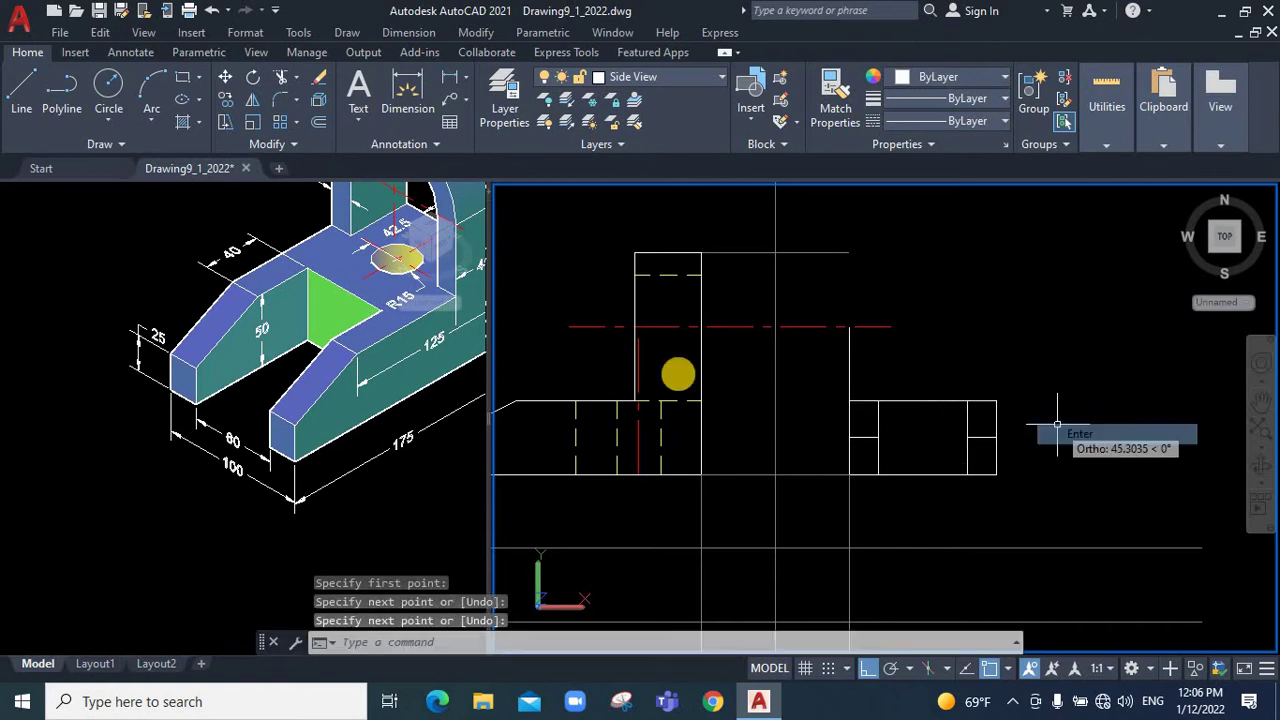
click(870, 405)
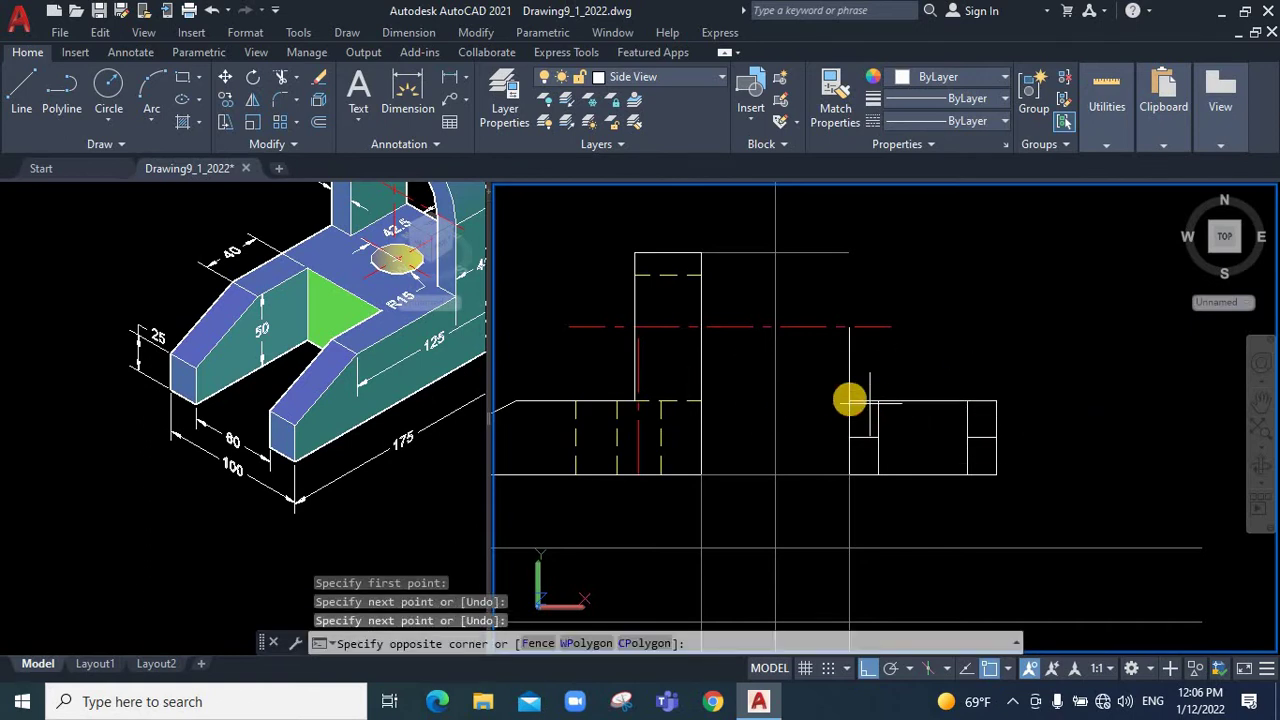
click(863, 392)
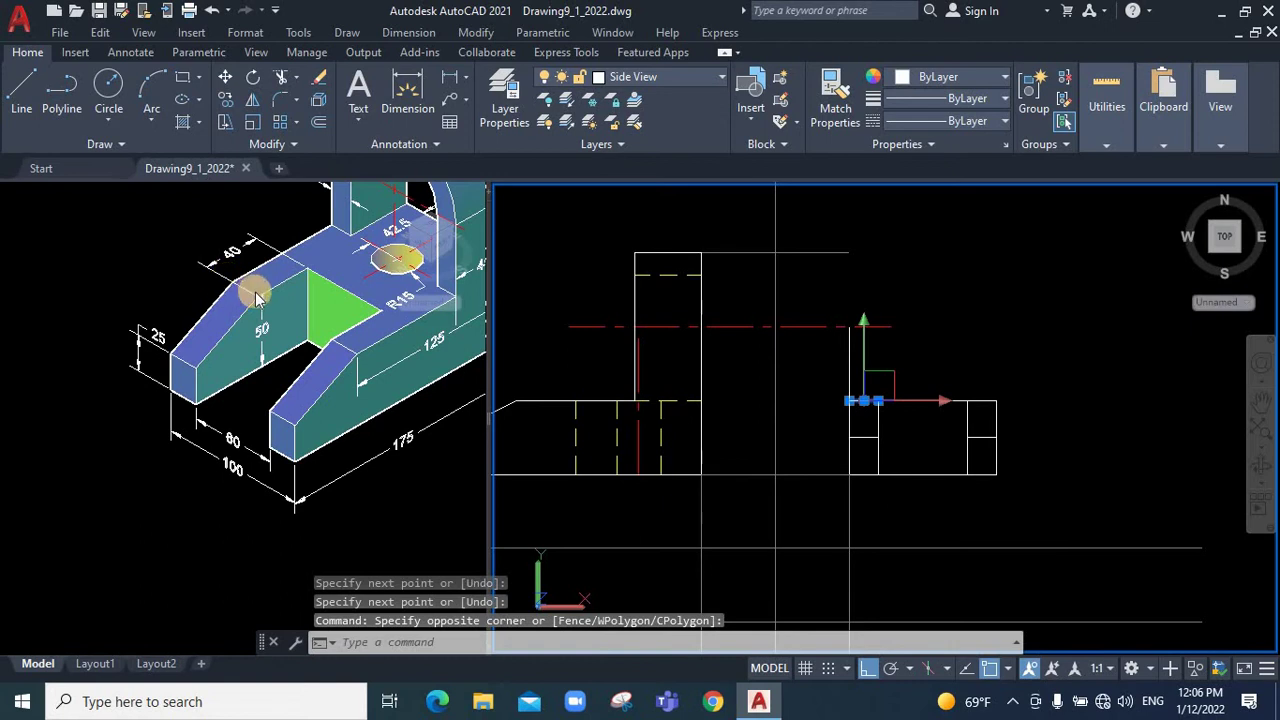
key(Escape)
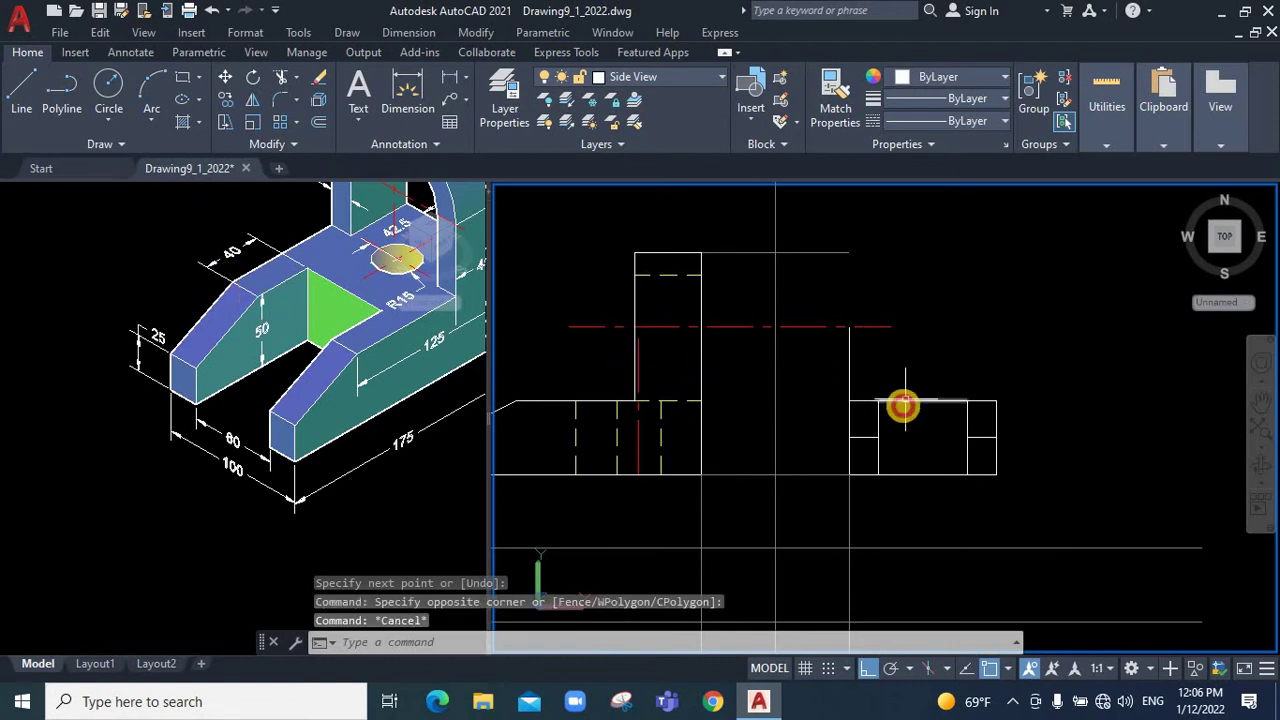
click(903, 405)
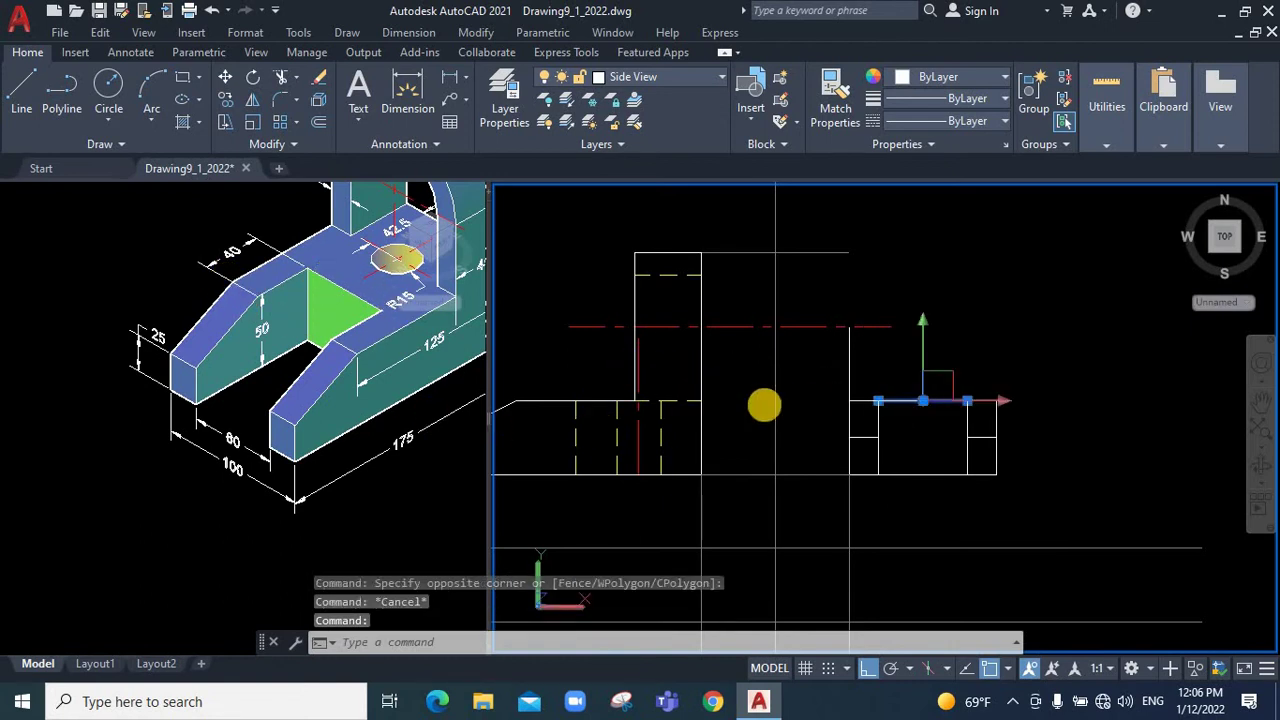
key(Escape)
click(980, 402)
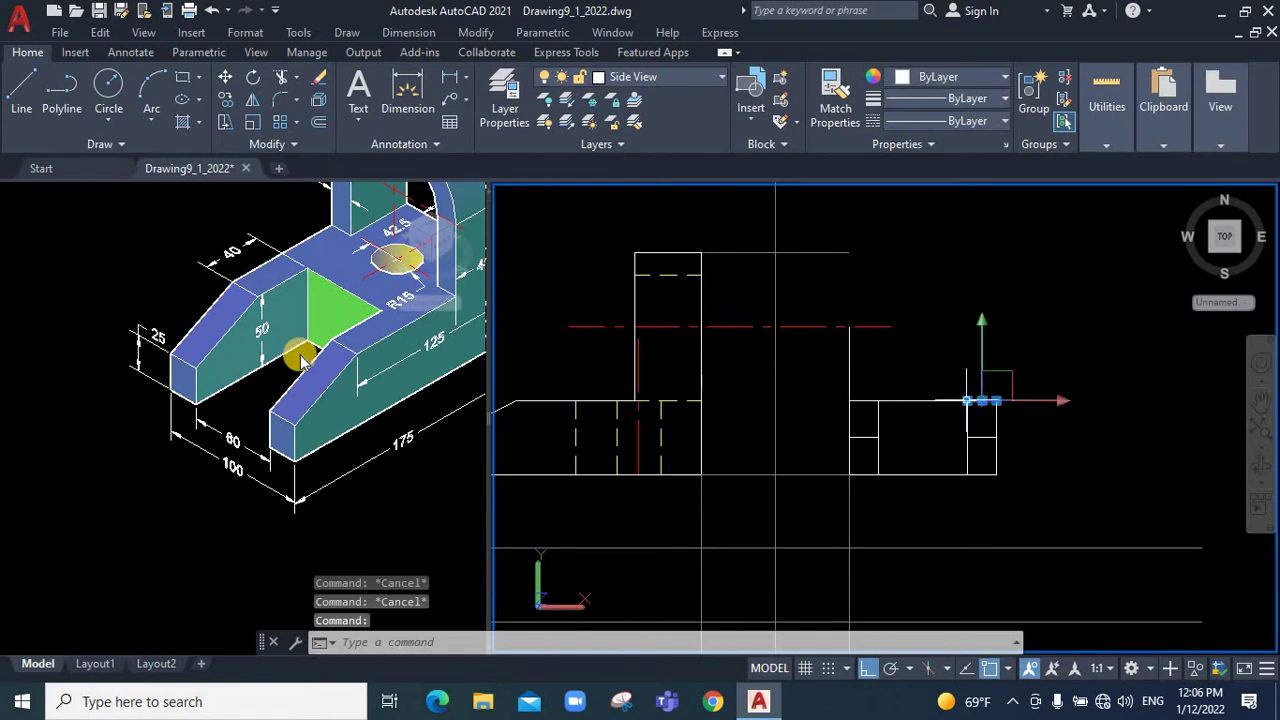
key(Escape)
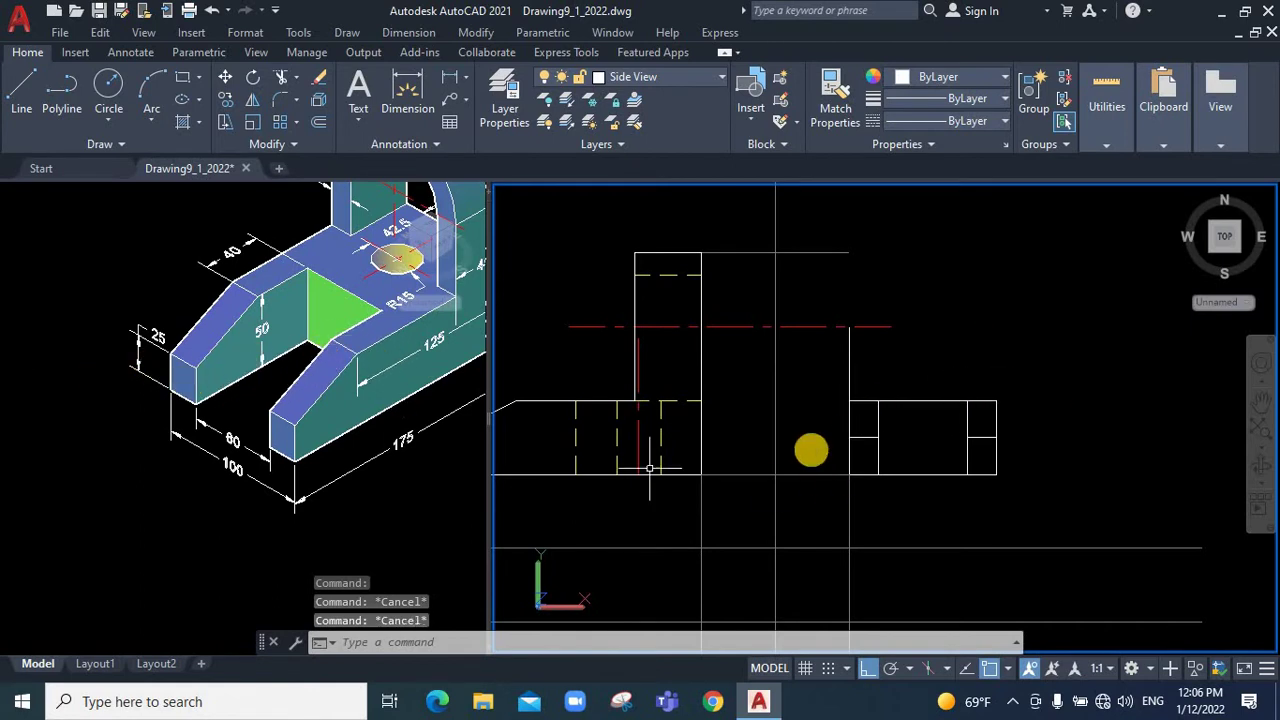
Pan the right viewport to re-centre the side view
scroll(560, 436, down, 3)
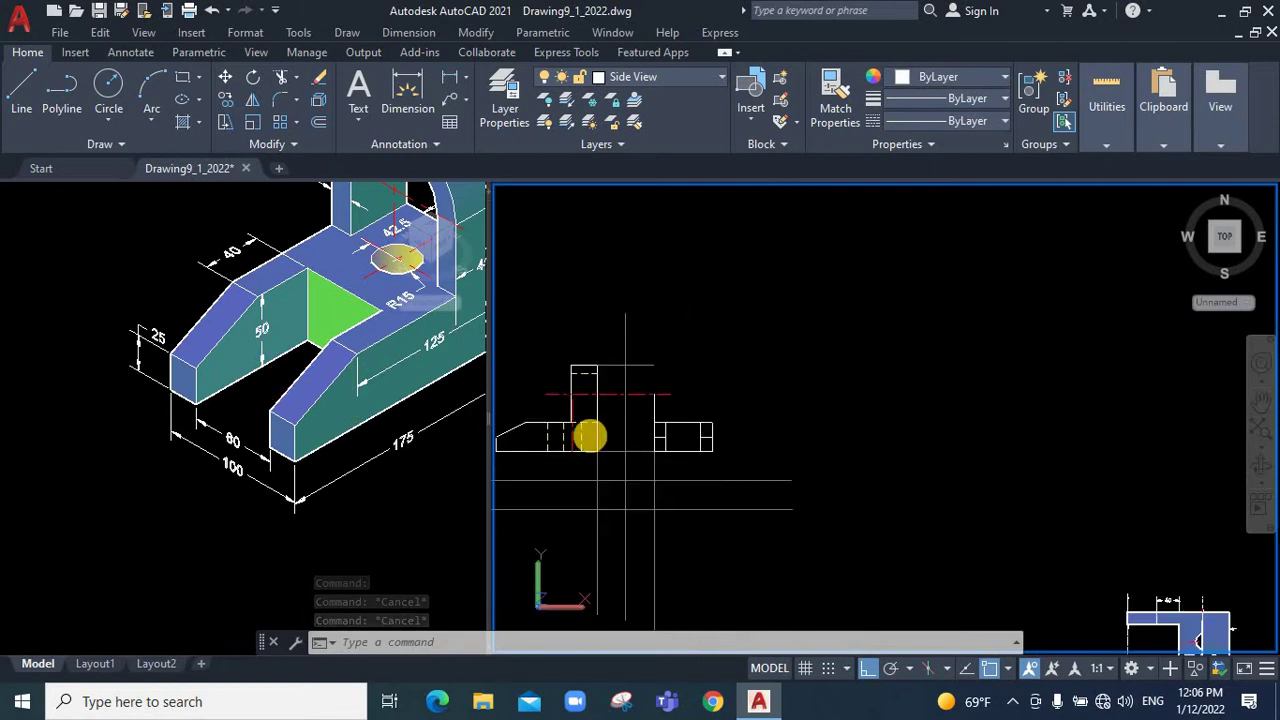
scroll(589, 443, up, 2)
scroll(589, 443, up, 2)
scroll(589, 443, down, 2)
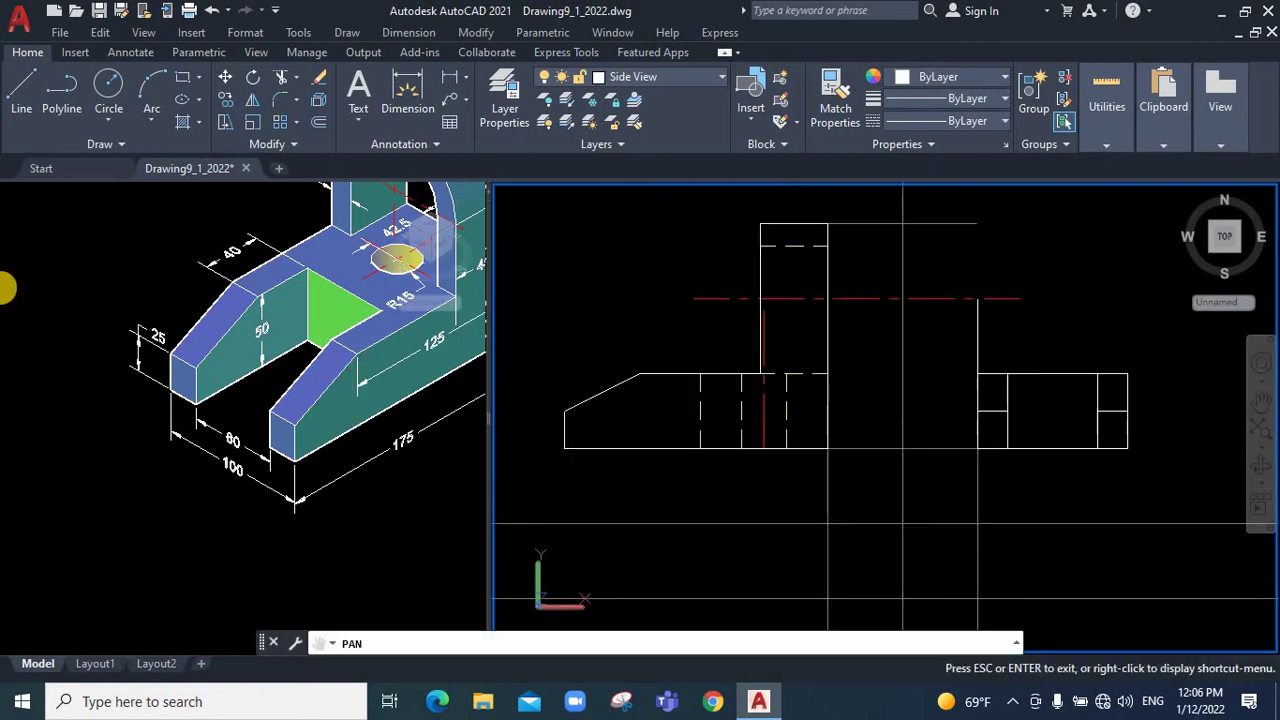
scroll(694, 430, up, 1)
click(130, 352)
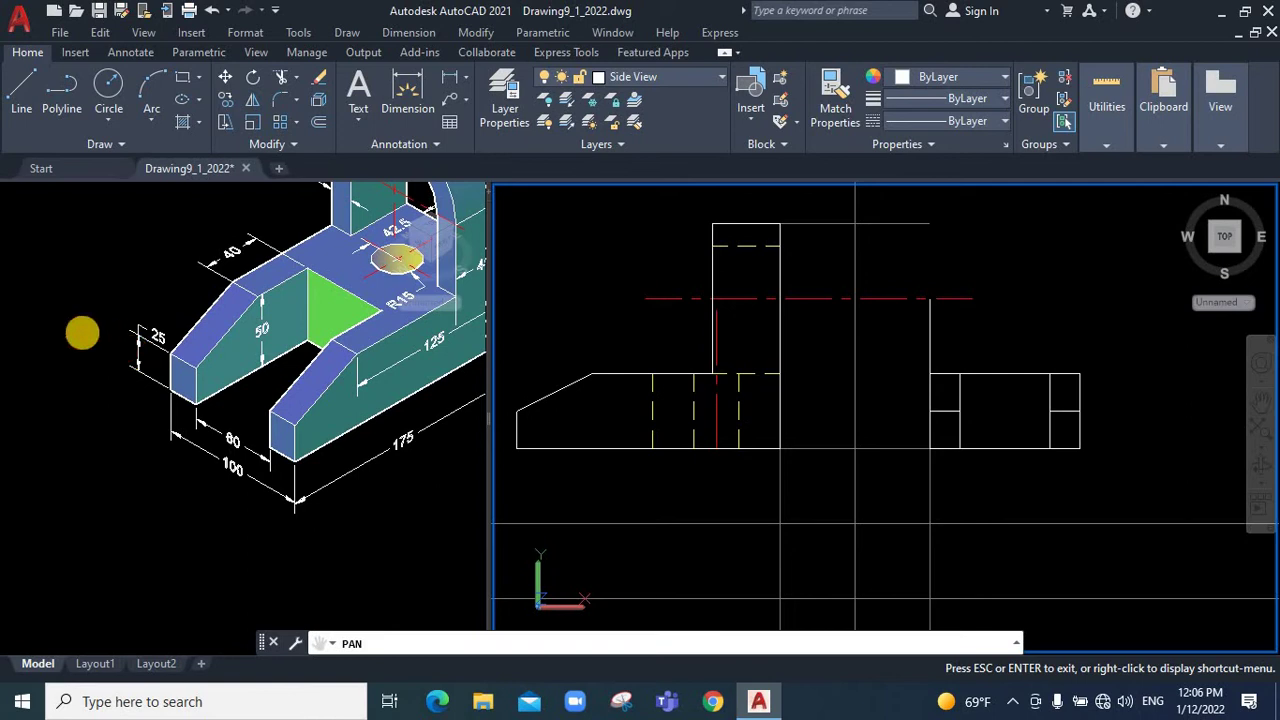
right_click(900, 455)
click(930, 46)
Zoom in on the 3D bracket in the left viewport
click(220, 410)
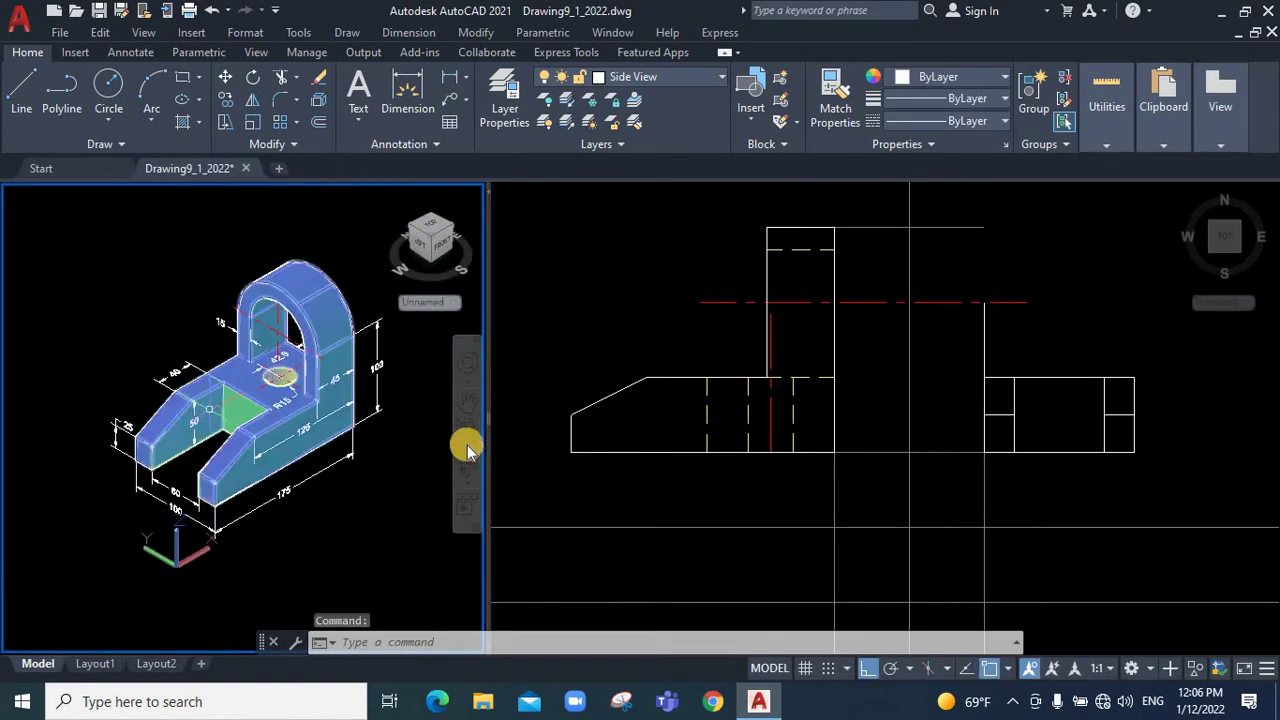
scroll(383, 420, up, 2)
scroll(370, 320, up, 2)
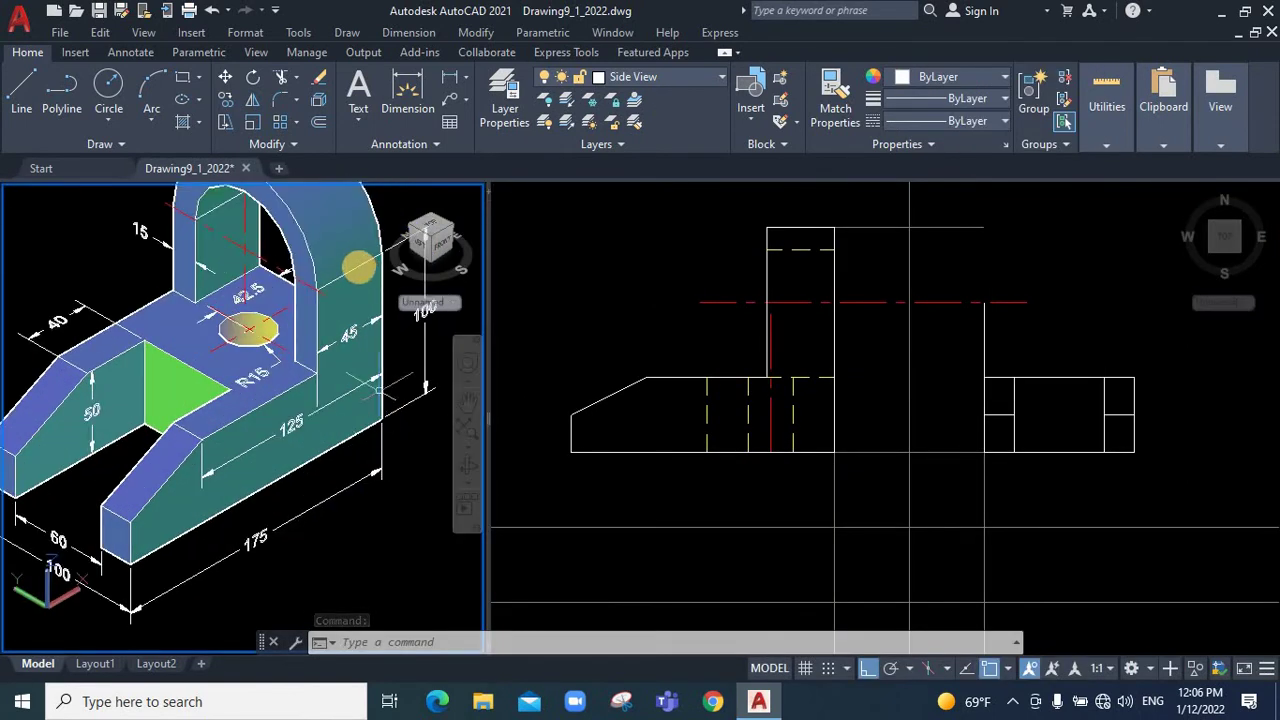
click(245, 262)
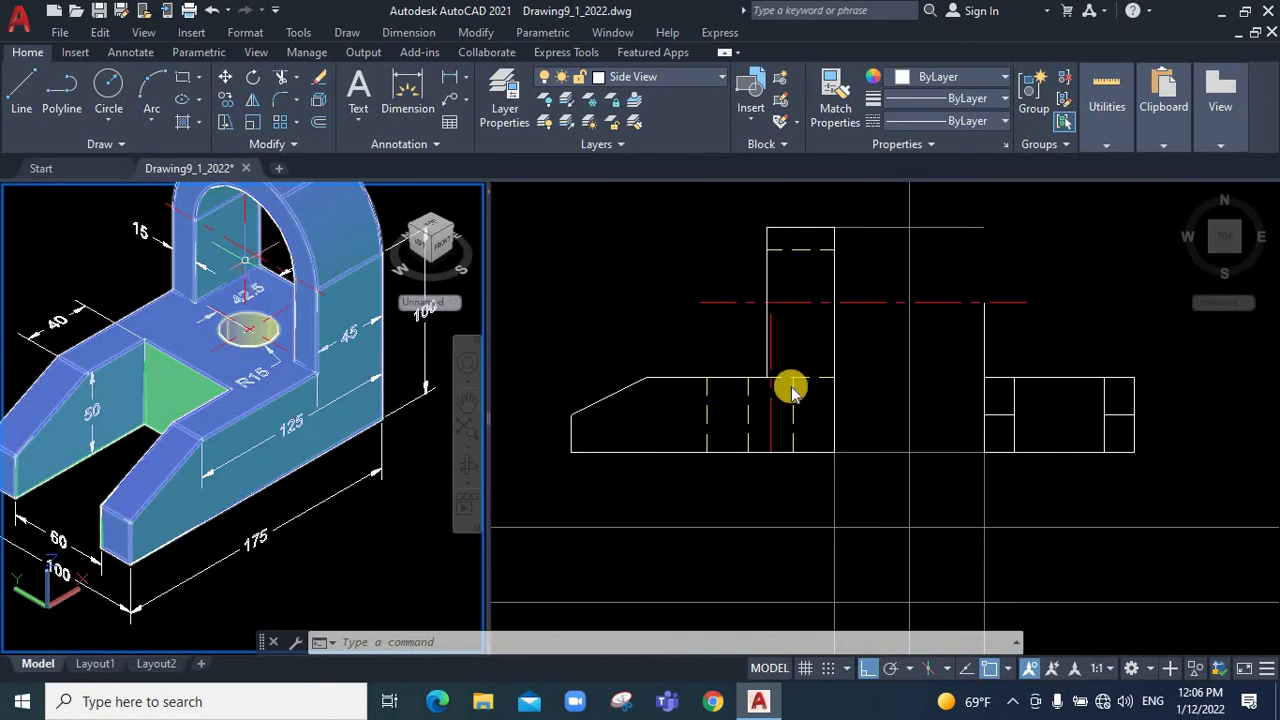
key(Escape)
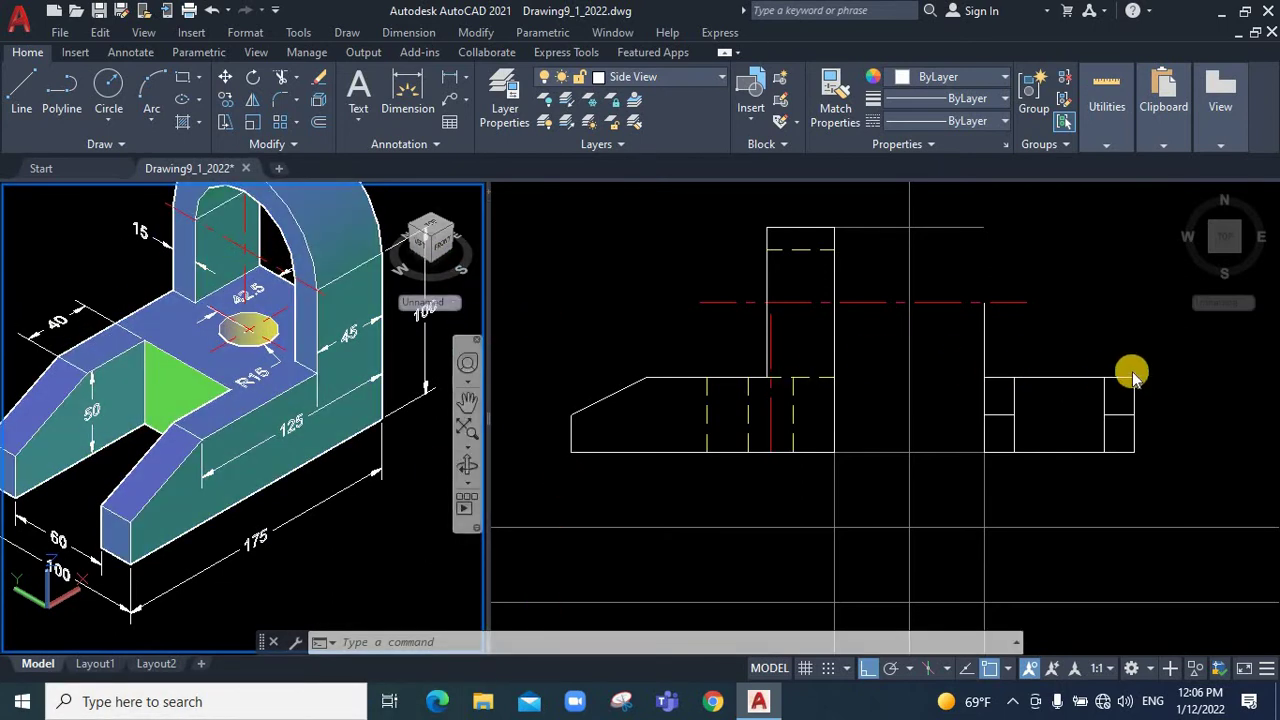
click(20, 78)
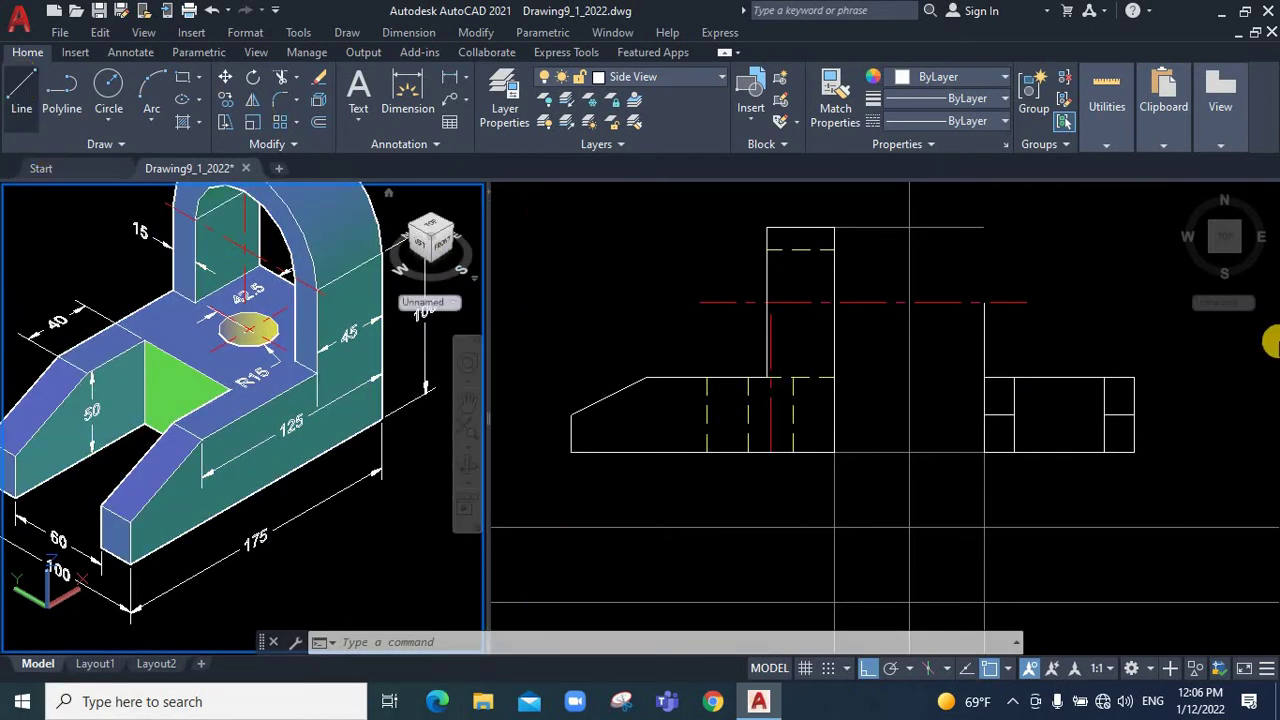
key(ctrl+r)
Draw a 50-unit line at the side view, then stretch the red horizontal centre line across it
click(20, 90)
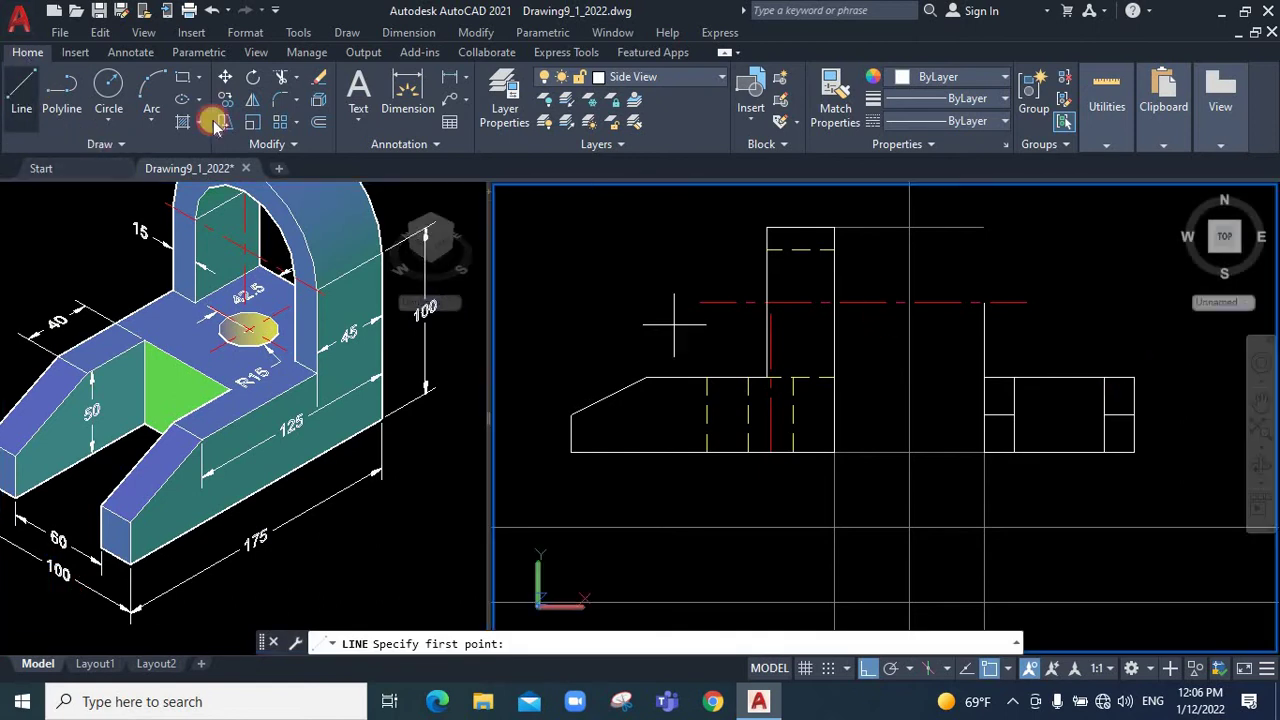
click(1135, 376)
text(50)
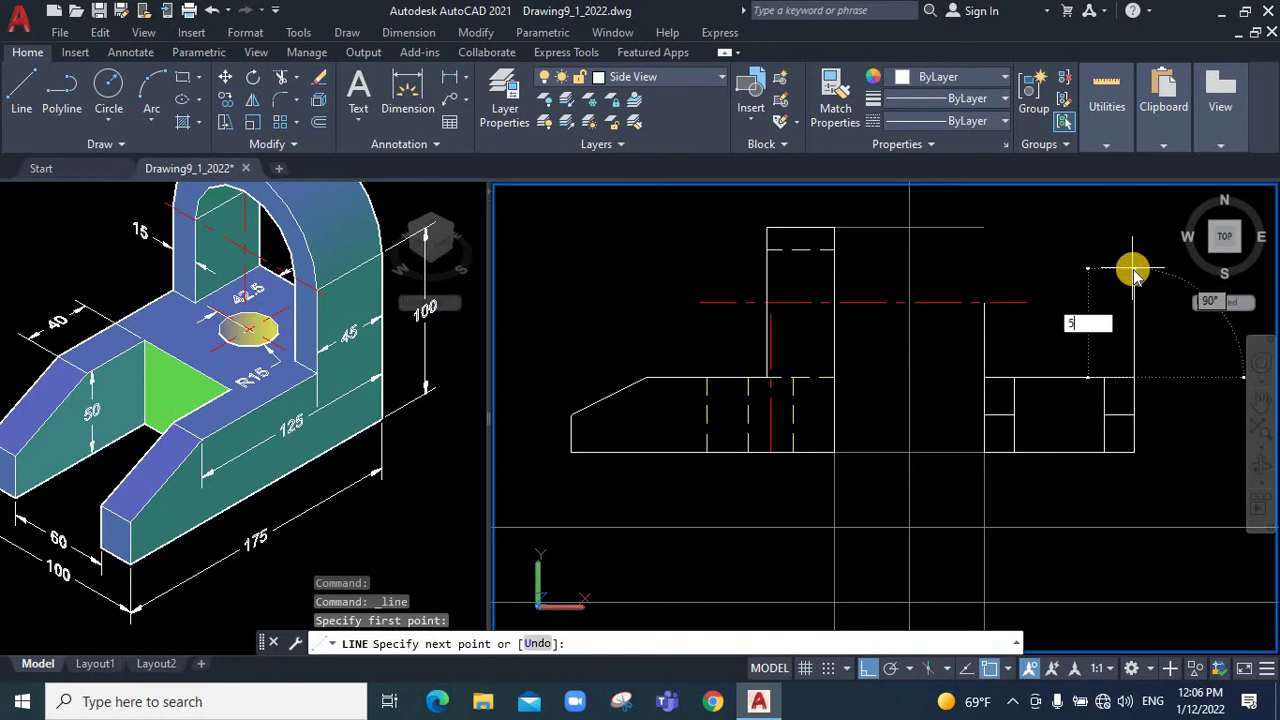
key(Return)
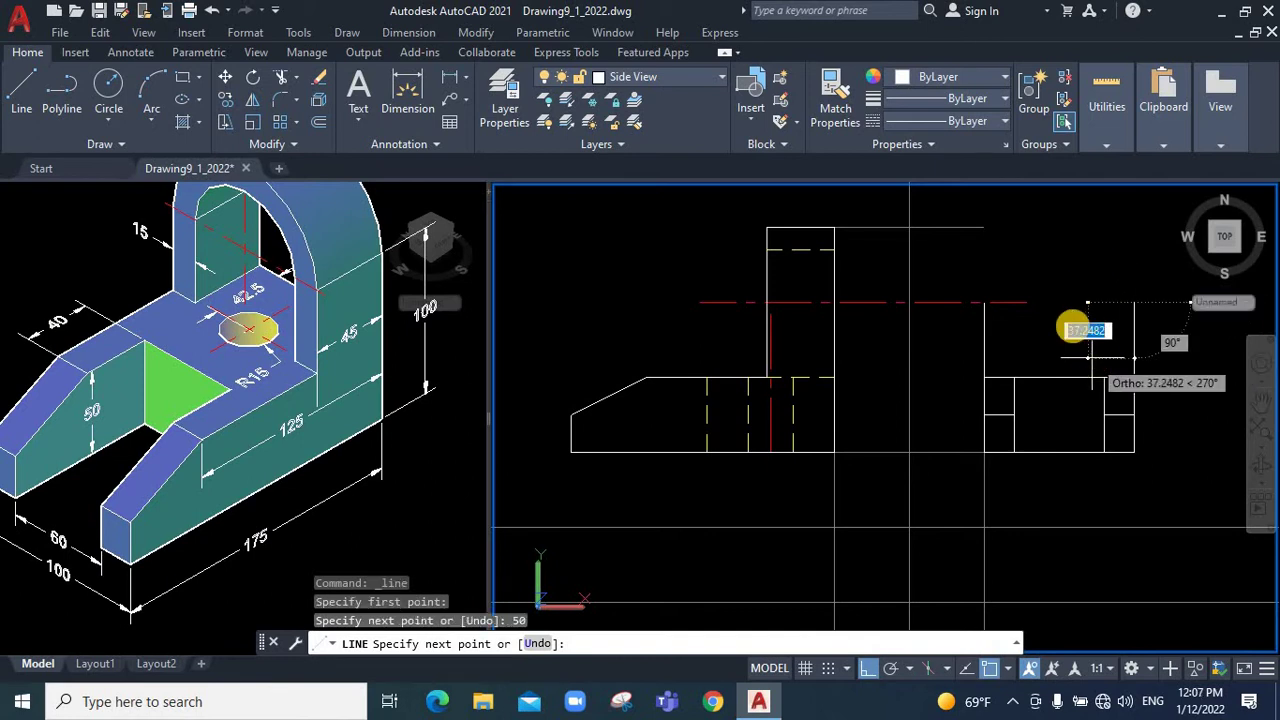
key(Escape)
click(947, 301)
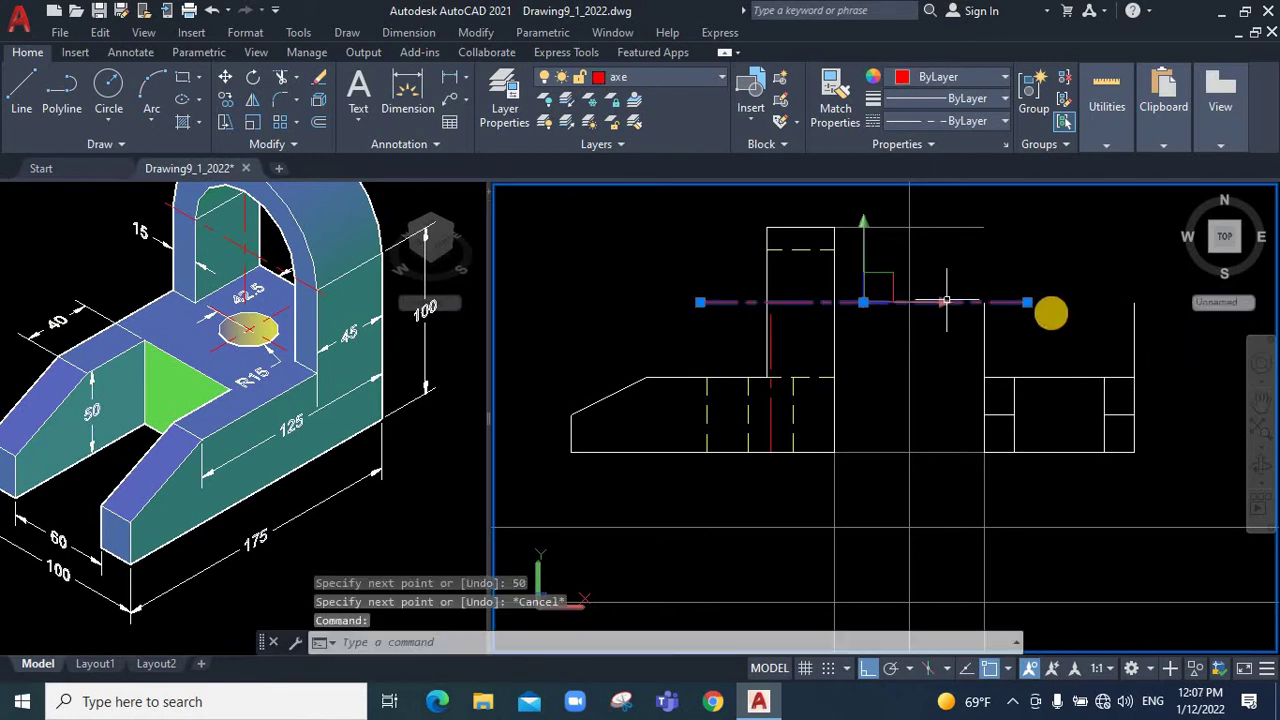
click(1026, 301)
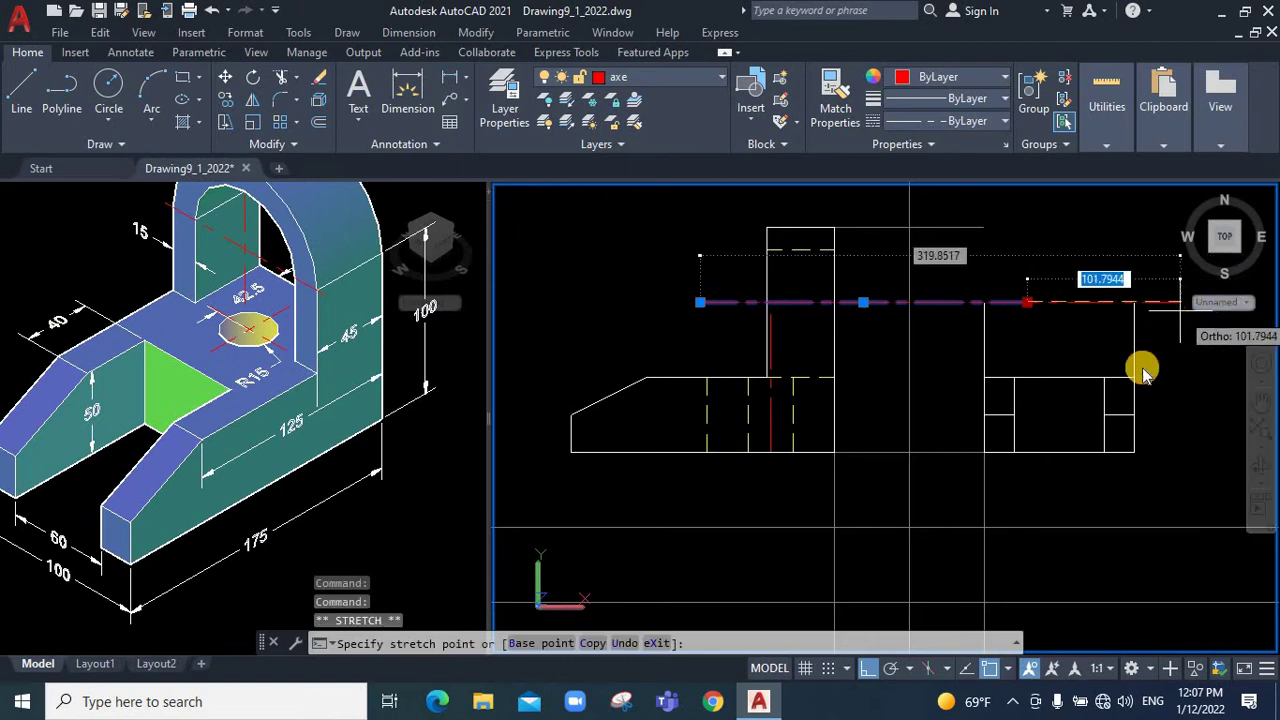
click(1170, 281)
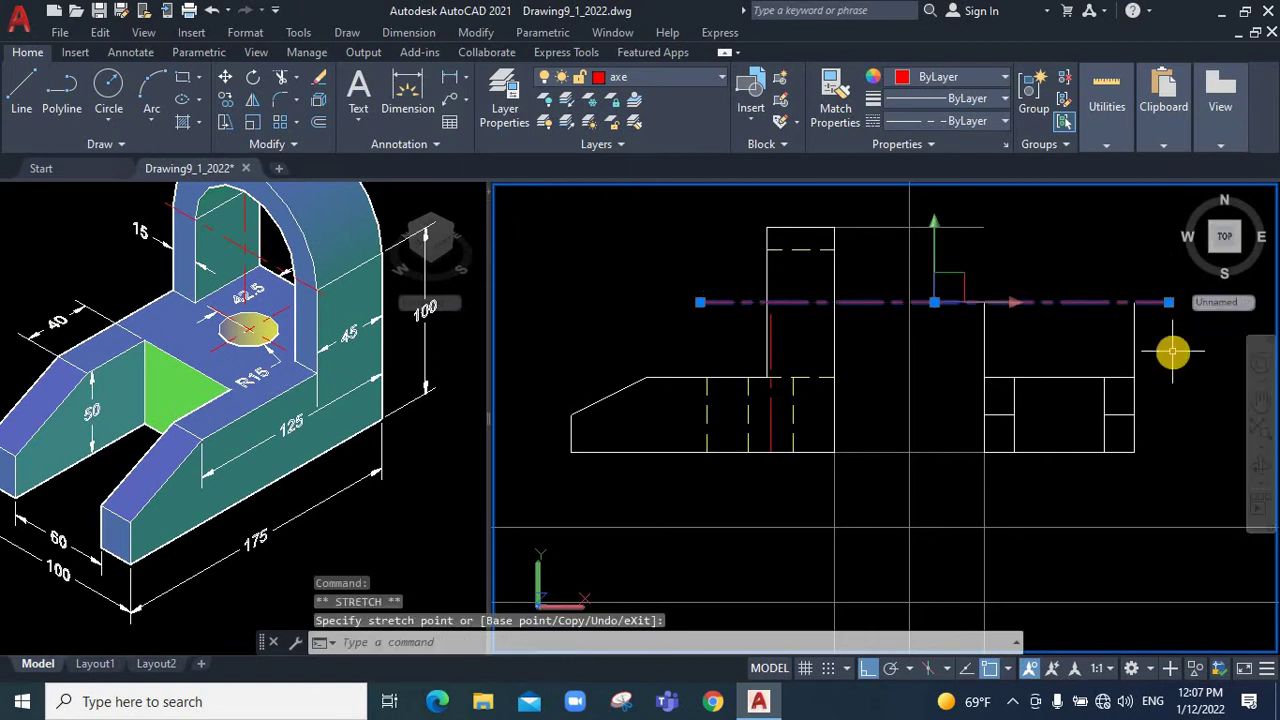
key(Escape)
key(Escape)
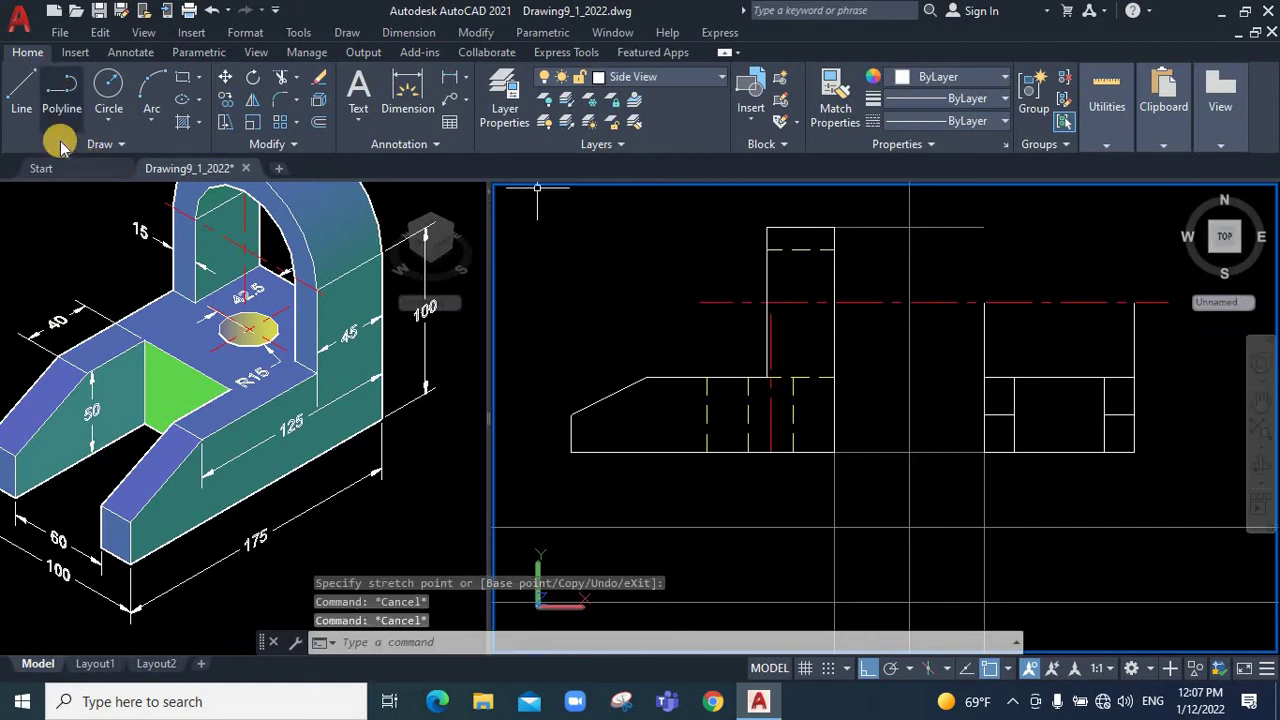
Draw a vertical centre line through the side view and put it on the axe layer
click(22, 92)
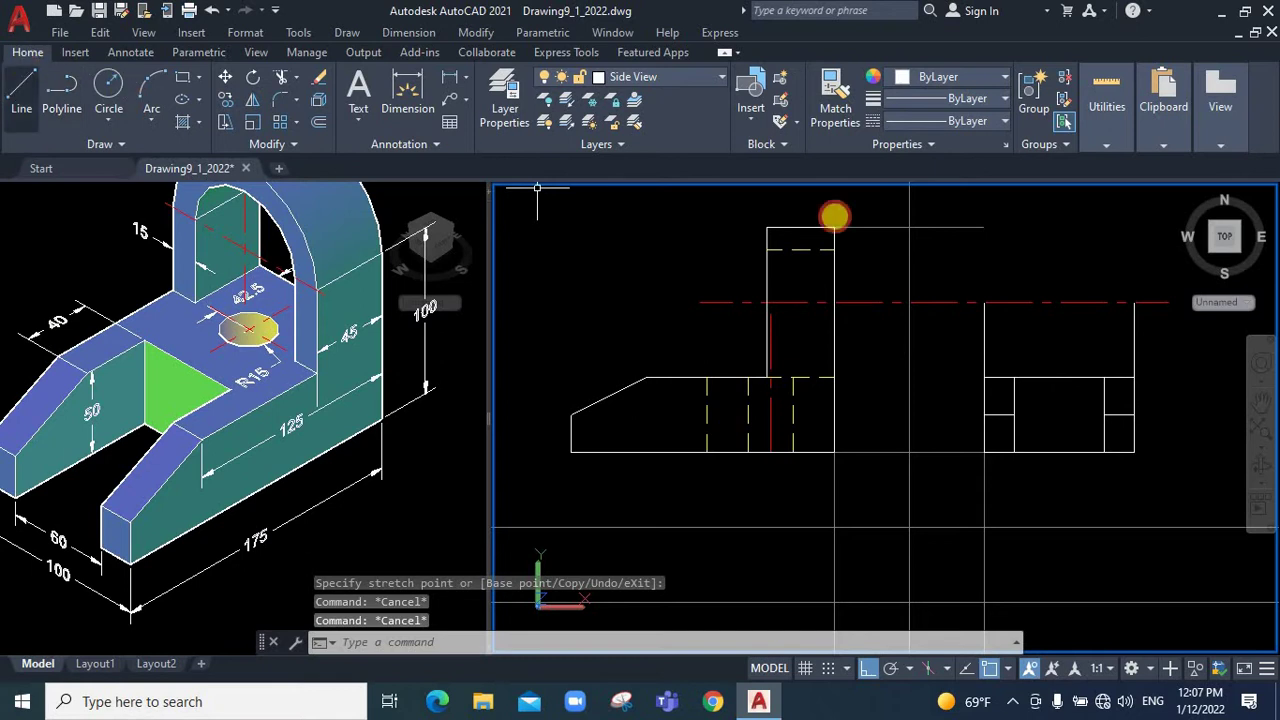
click(1060, 377)
right_click(1099, 254)
click(1130, 256)
click(1034, 264)
click(1070, 240)
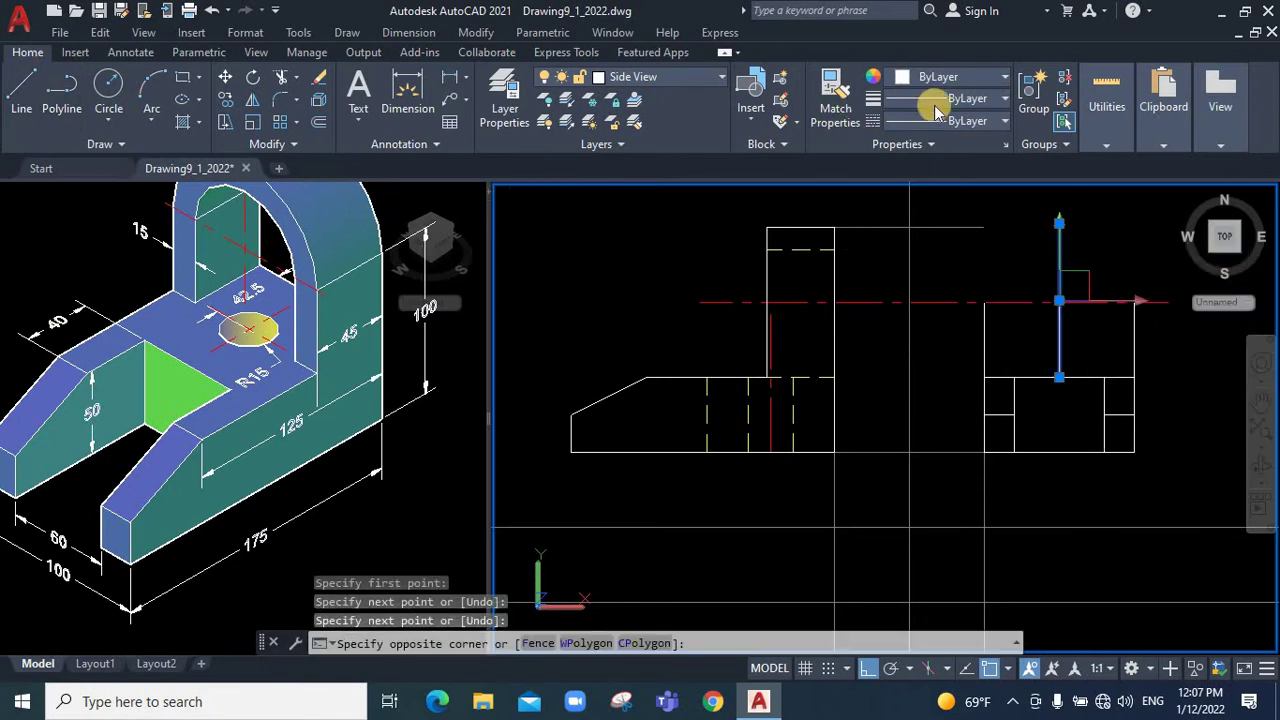
click(905, 77)
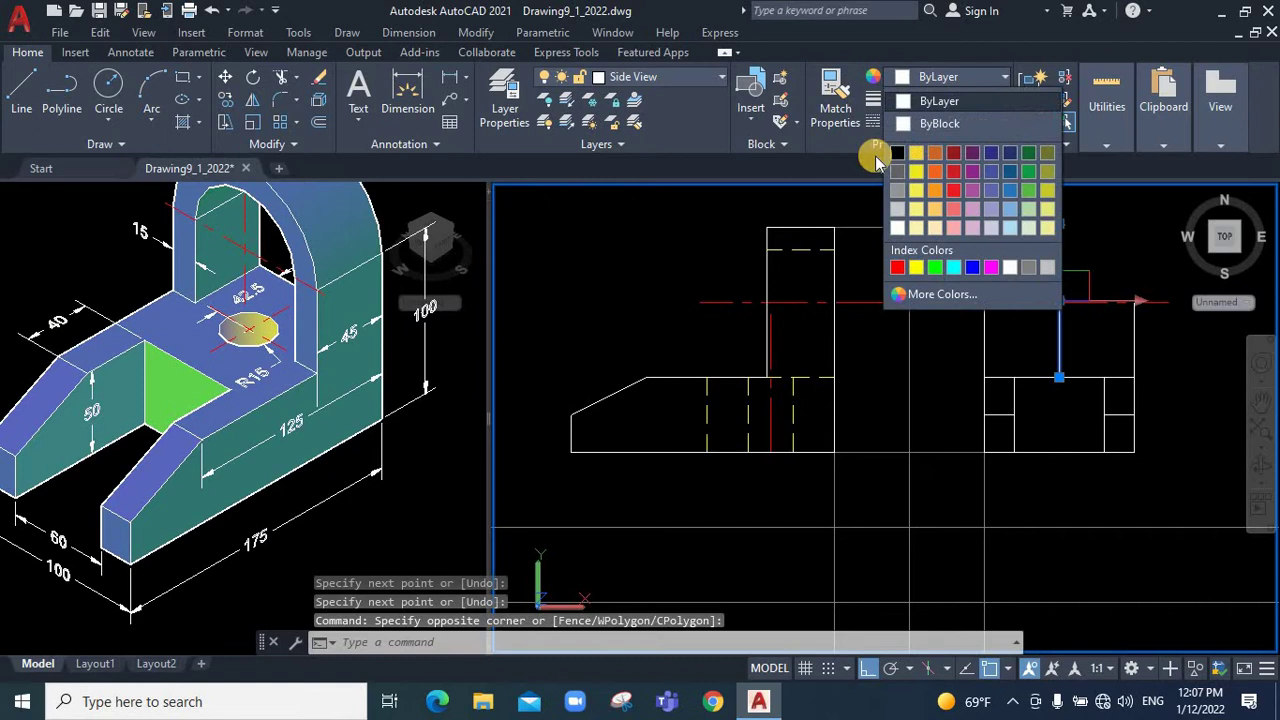
click(633, 78)
click(651, 120)
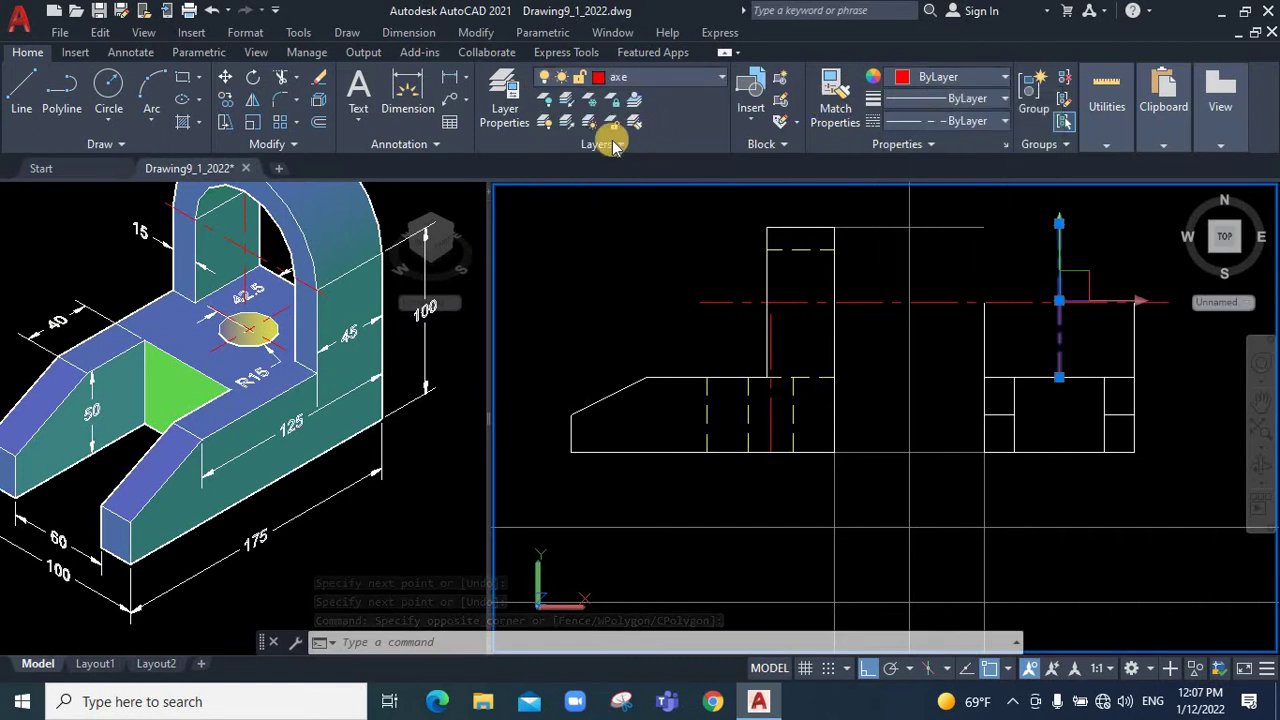
key(Escape)
key(Escape)
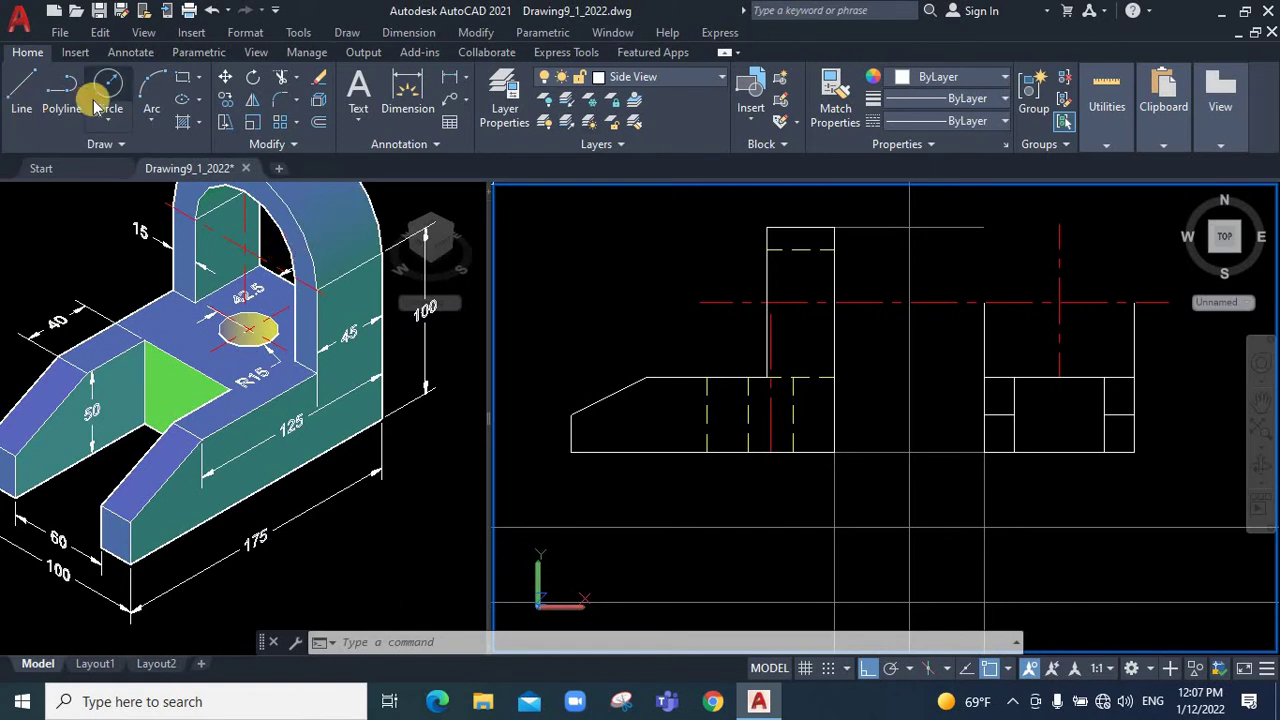
Draw a radius-50 circle centred on the centre-line crossing
click(112, 117)
click(112, 117)
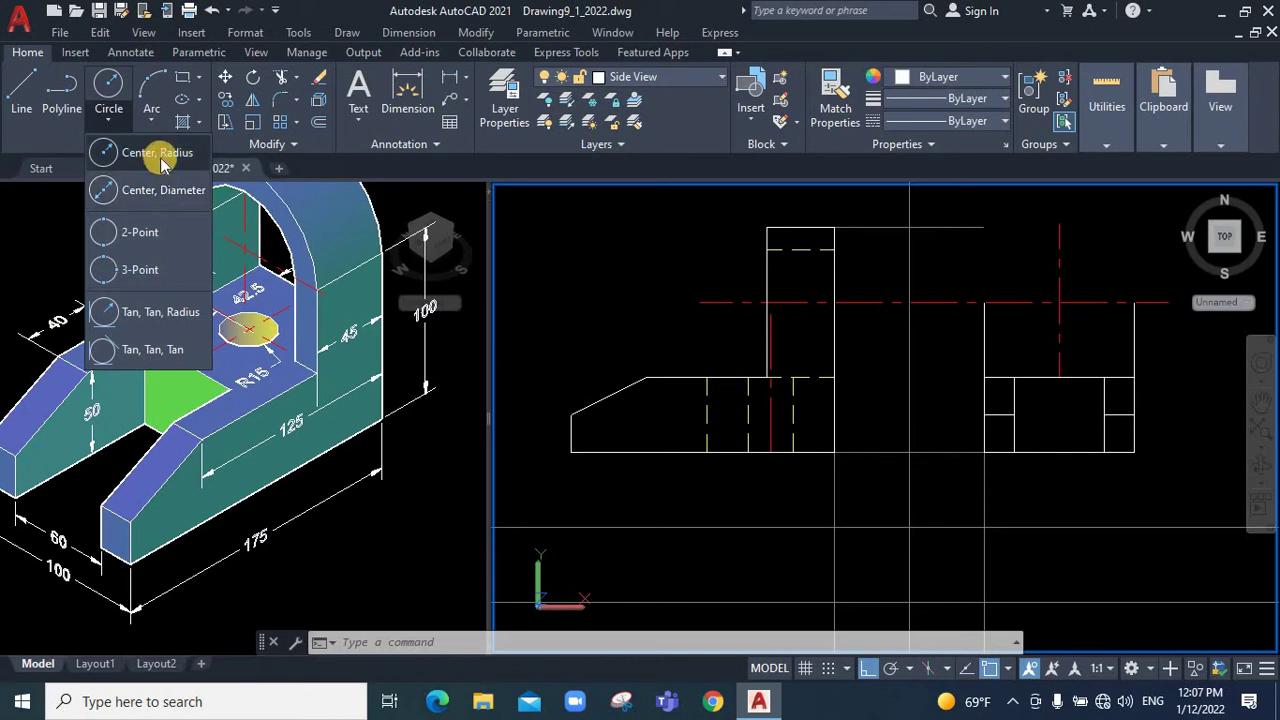
click(1059, 301)
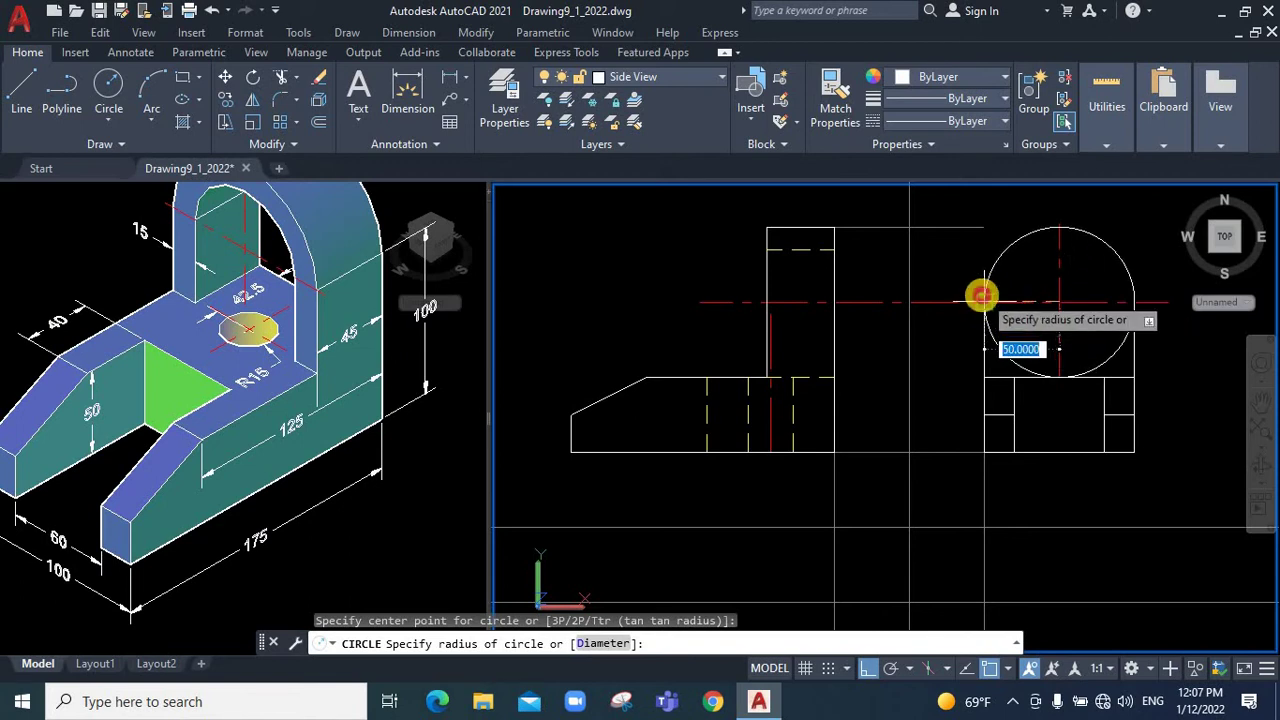
click(985, 300)
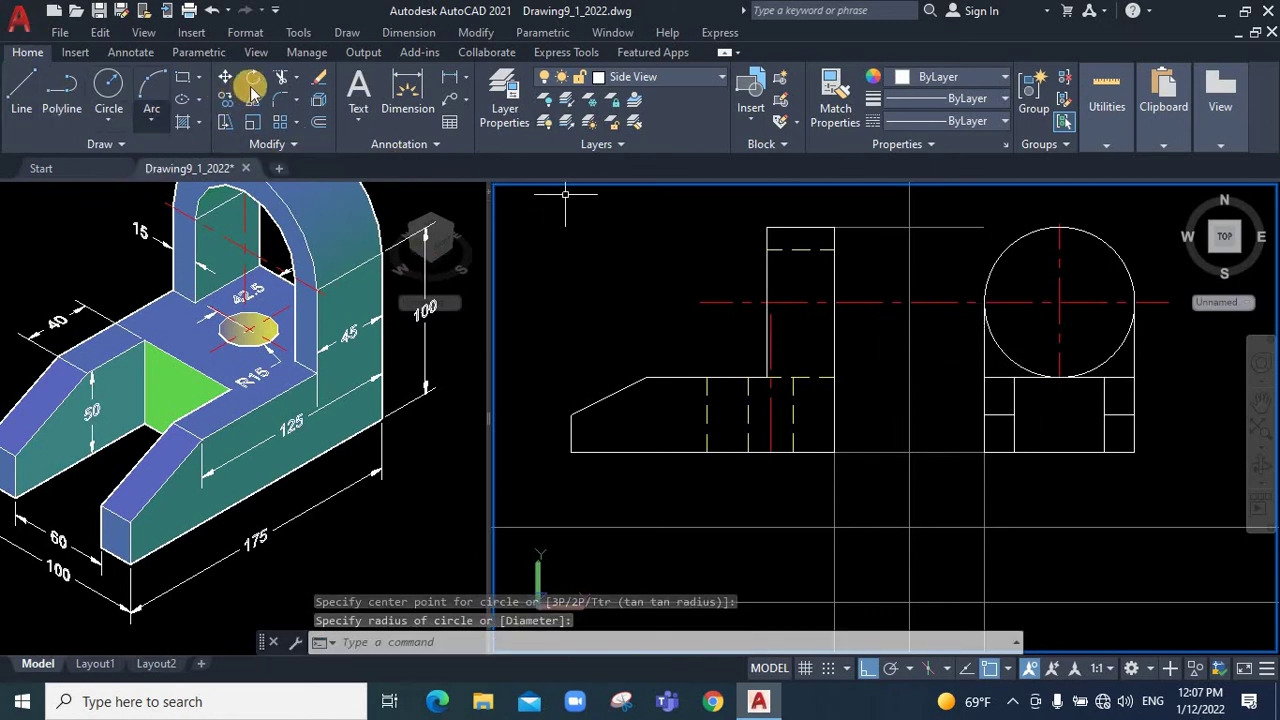
Trim away the circle's lower half to leave the arched top
click(281, 77)
click(1003, 355)
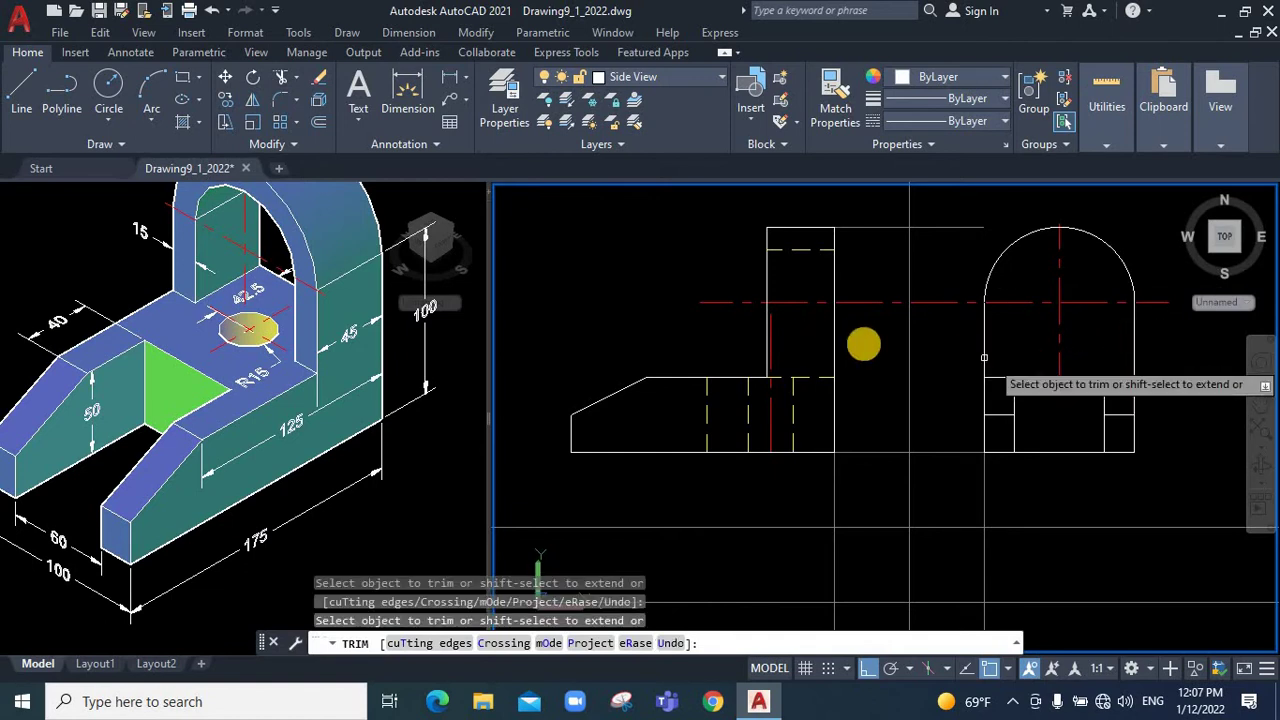
right_click(888, 325)
click(920, 346)
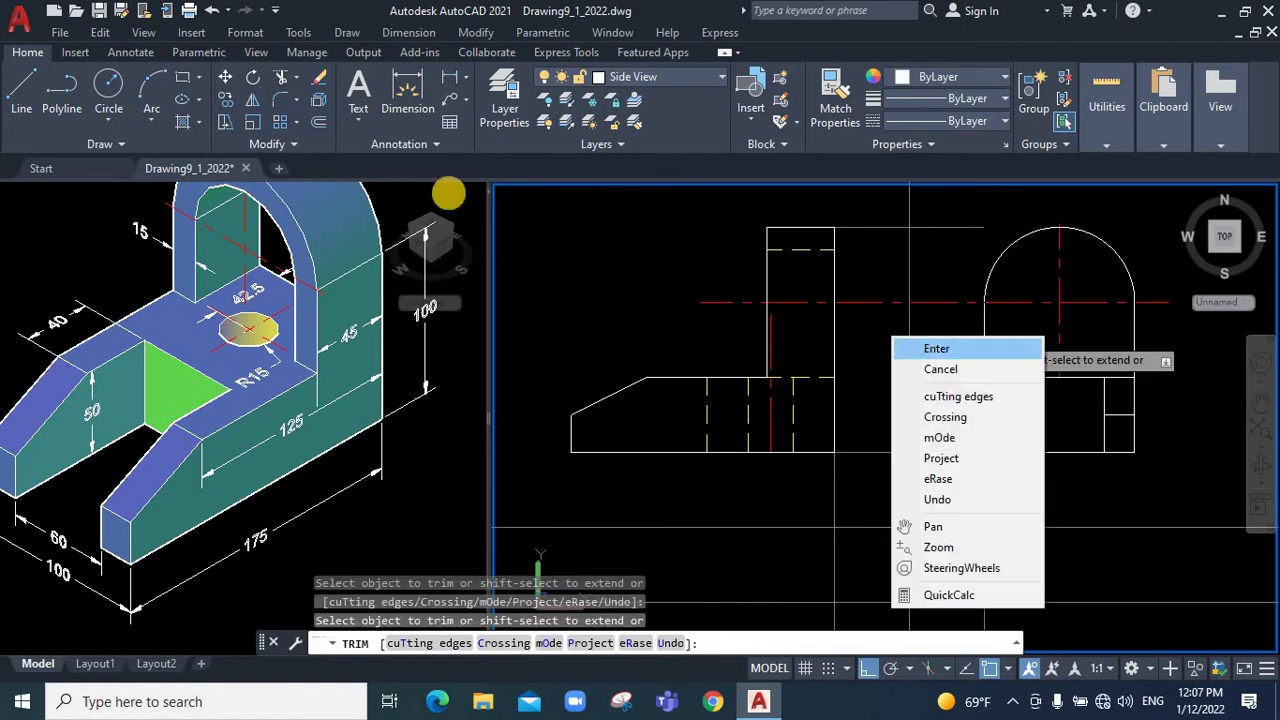
click(108, 120)
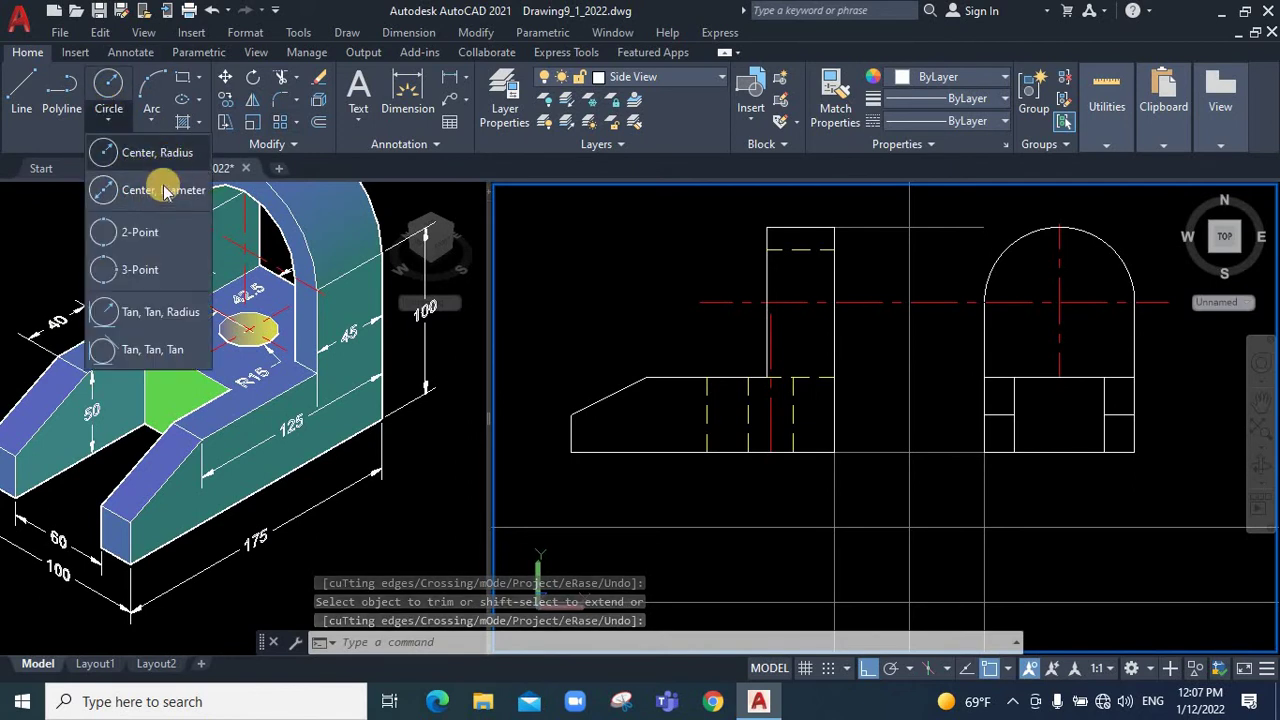
click(168, 158)
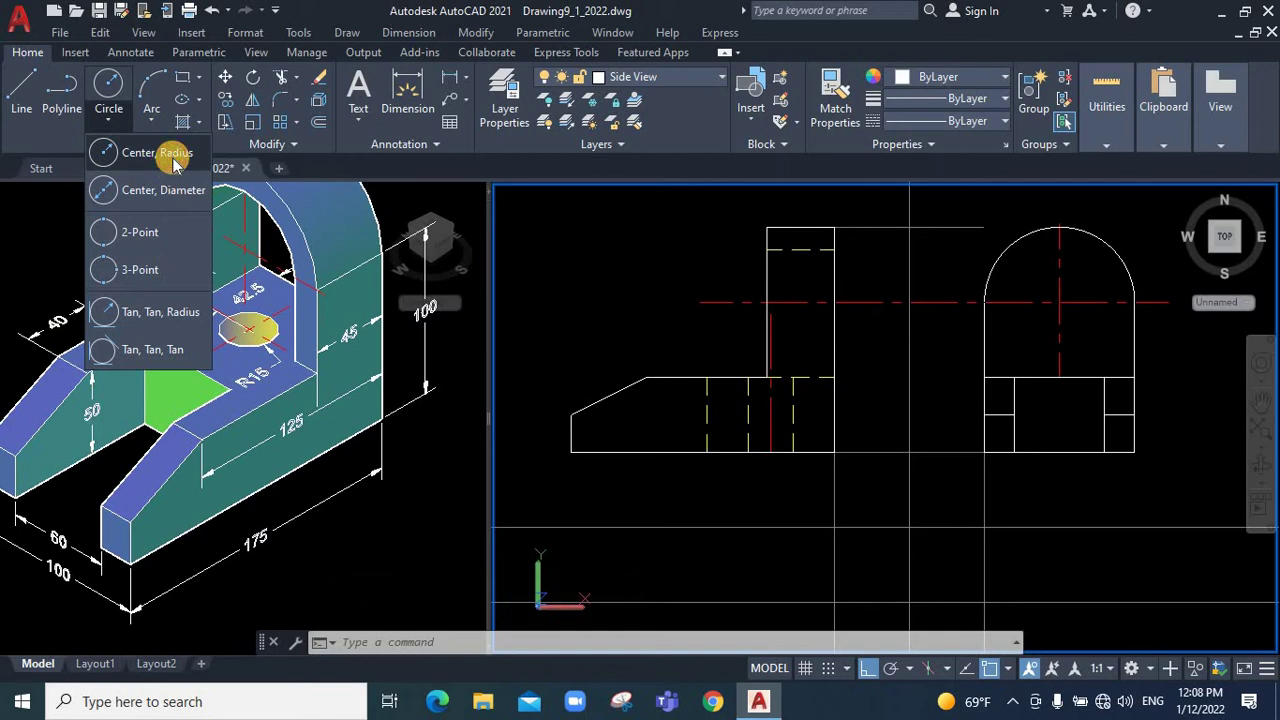
click(170, 155)
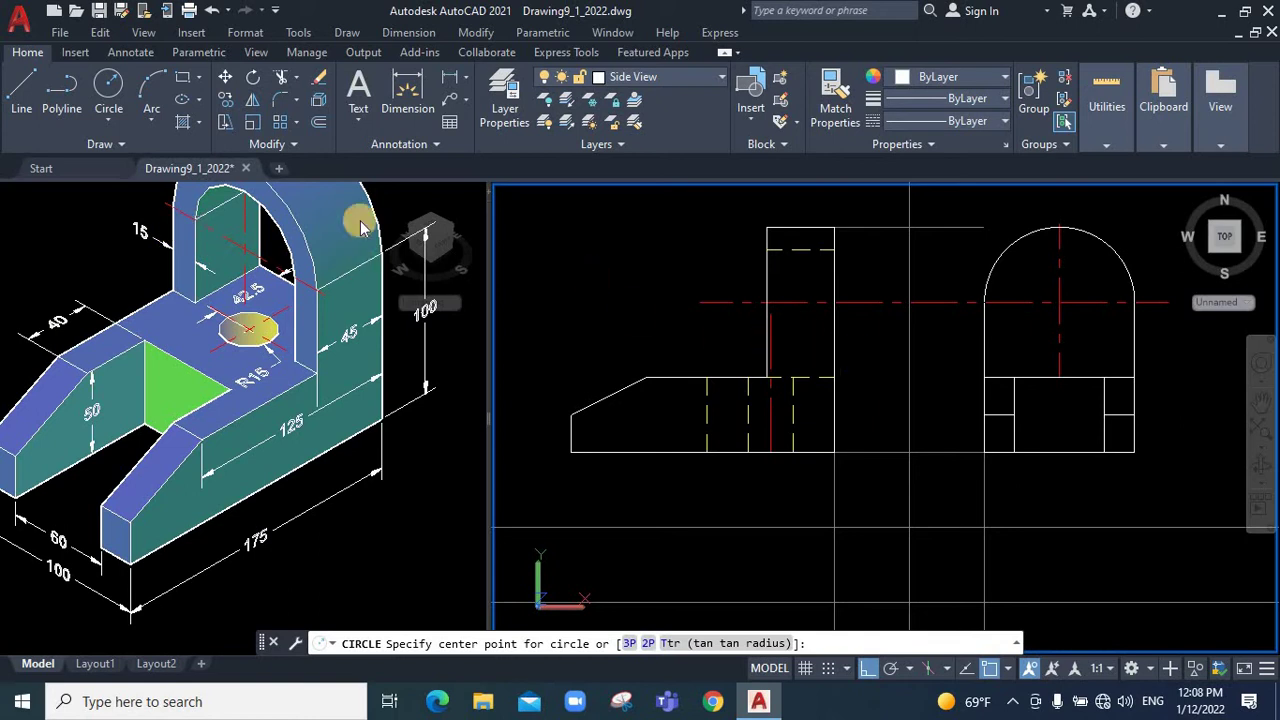
click(108, 122)
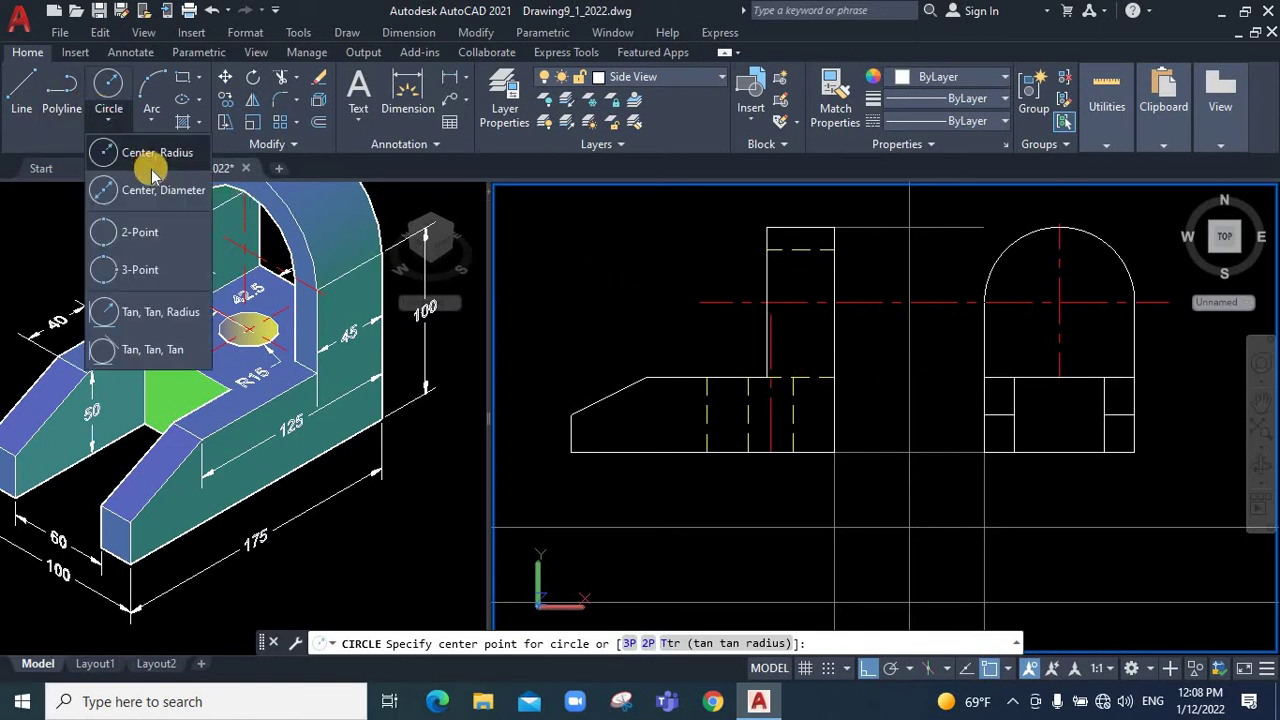
click(1060, 301)
text(35)
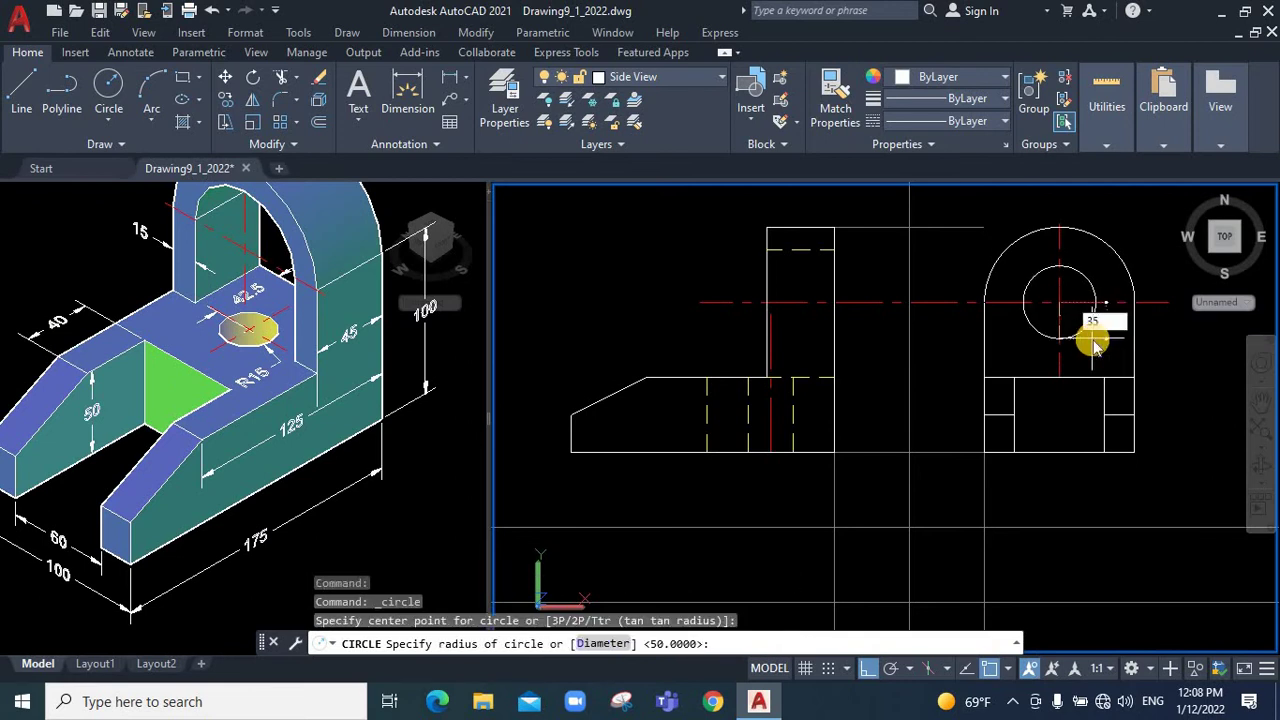
key(Return)
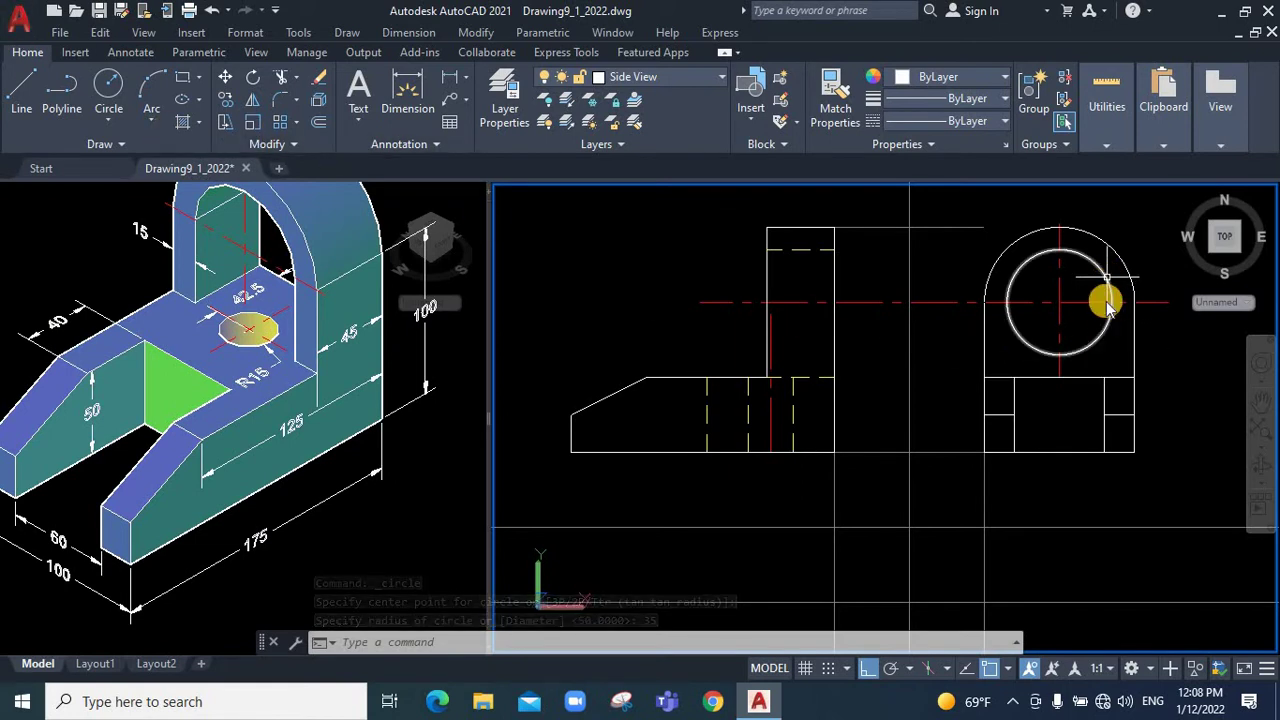
click(1107, 308)
key(Delete)
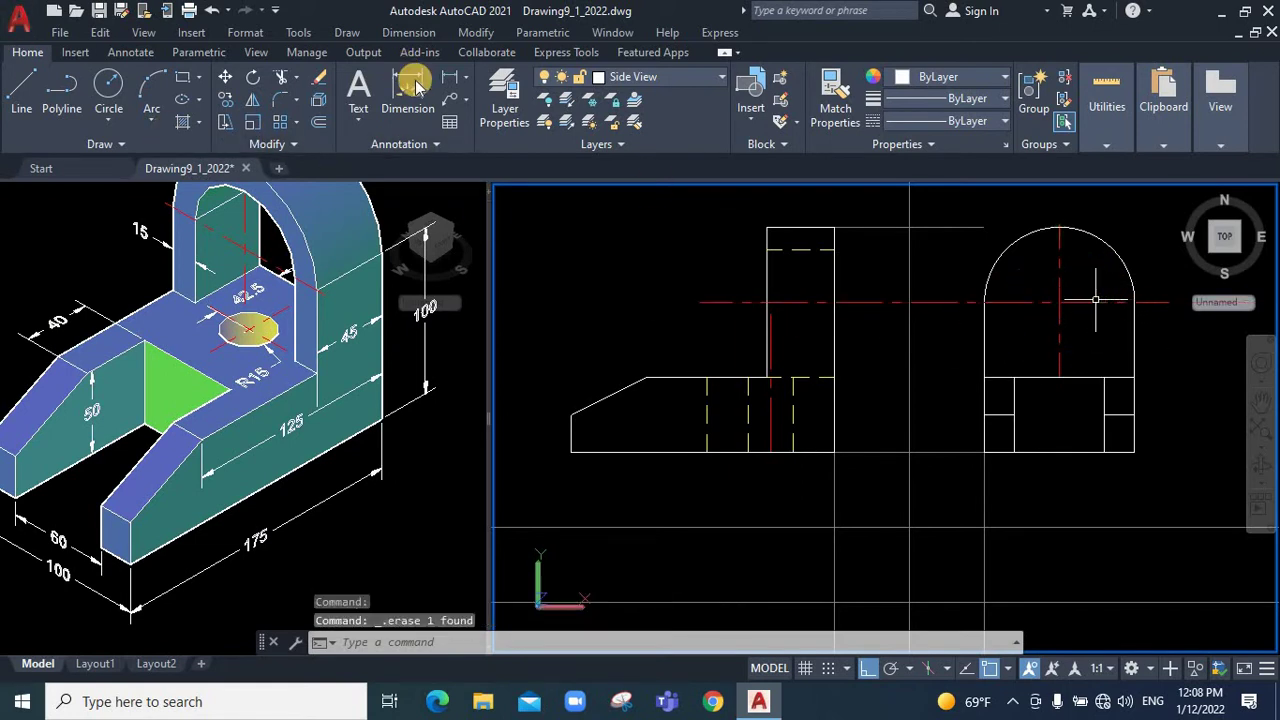
Offset the top arc and both side edges 15 units inward
click(319, 121)
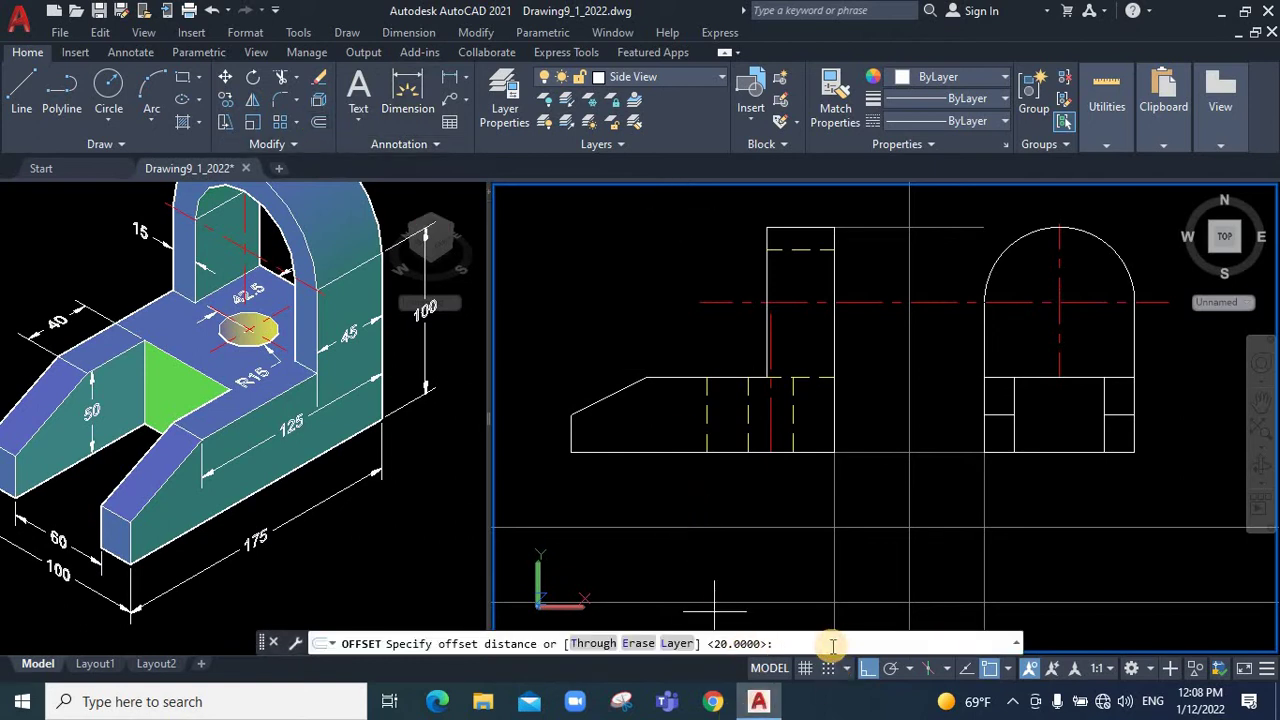
text(15)
key(Return)
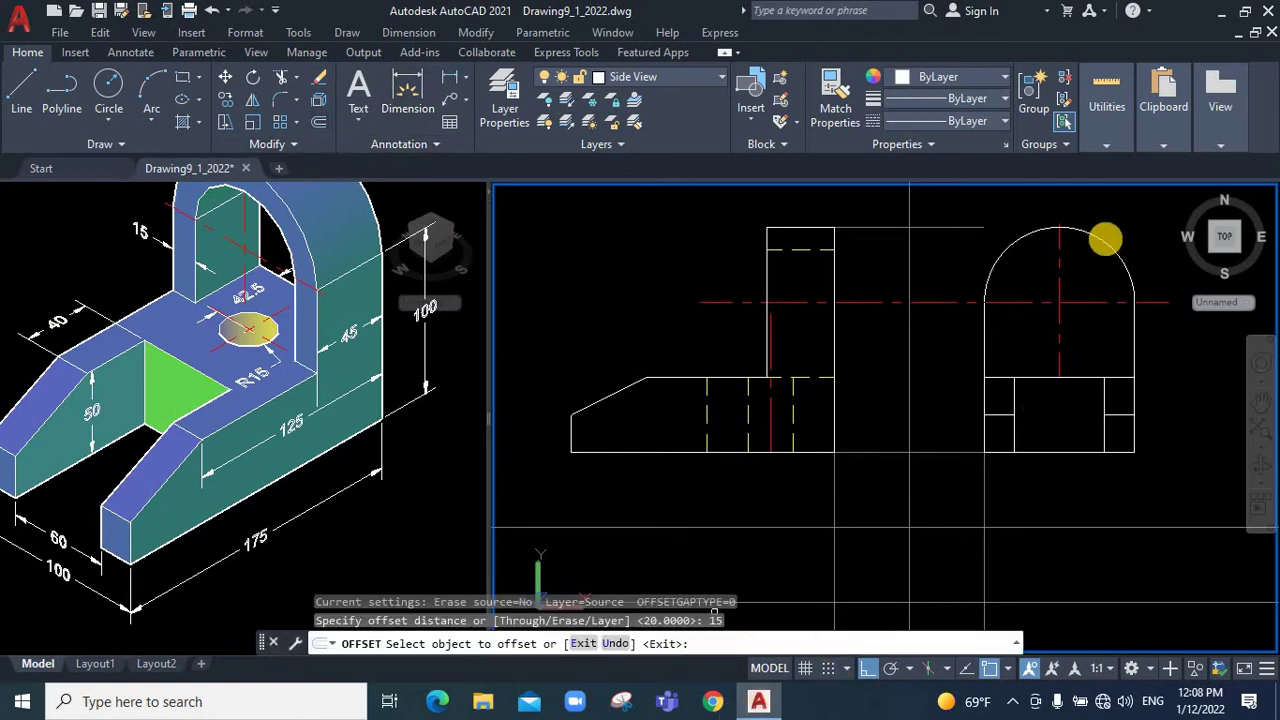
click(1105, 240)
click(1058, 390)
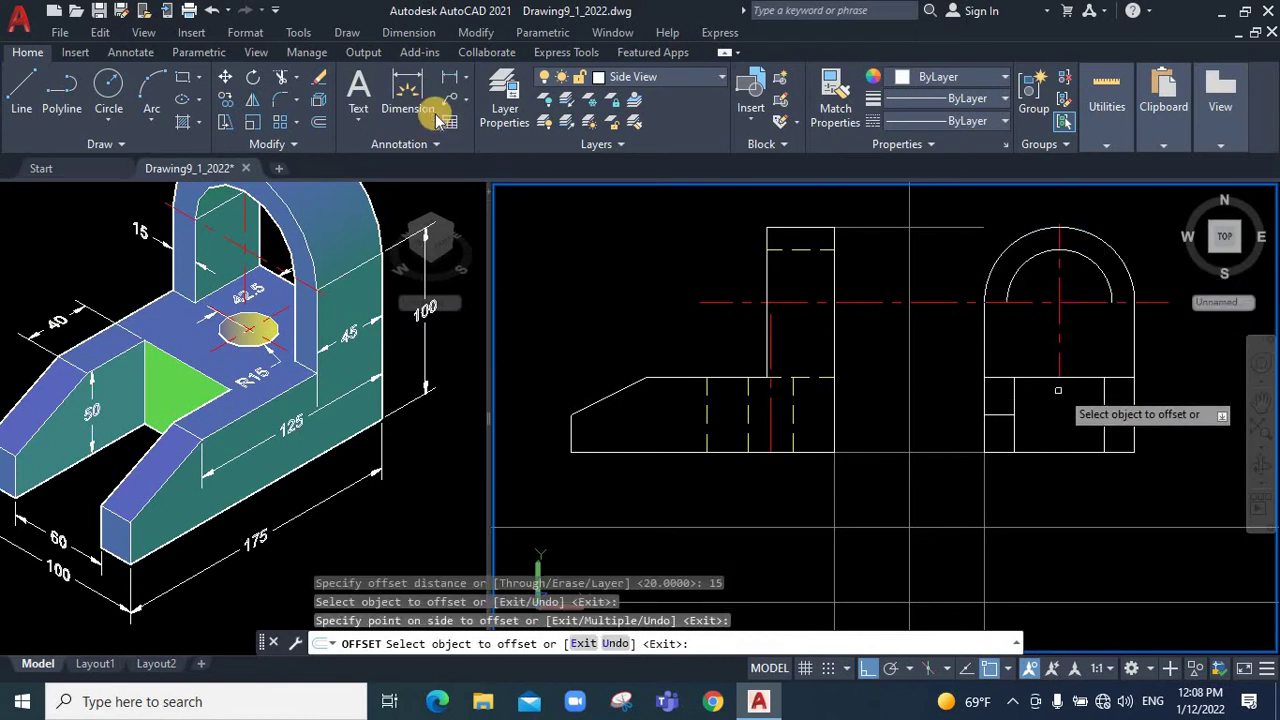
click(984, 345)
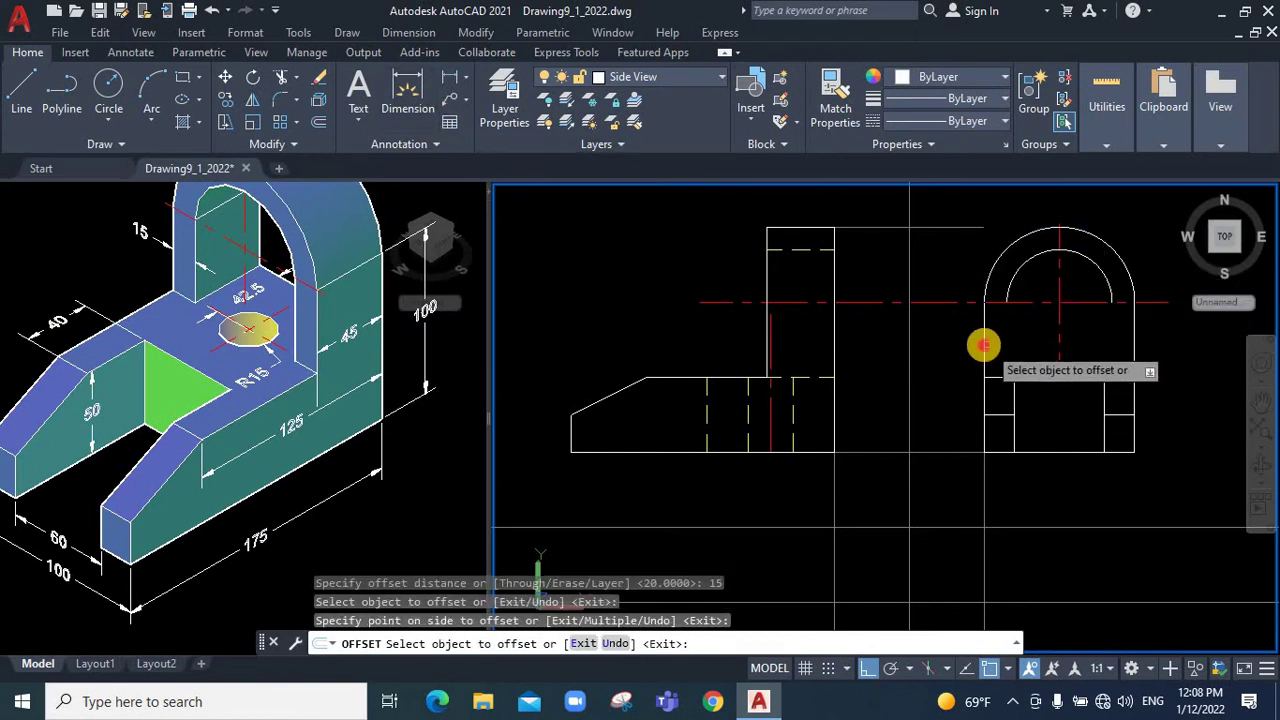
click(1045, 350)
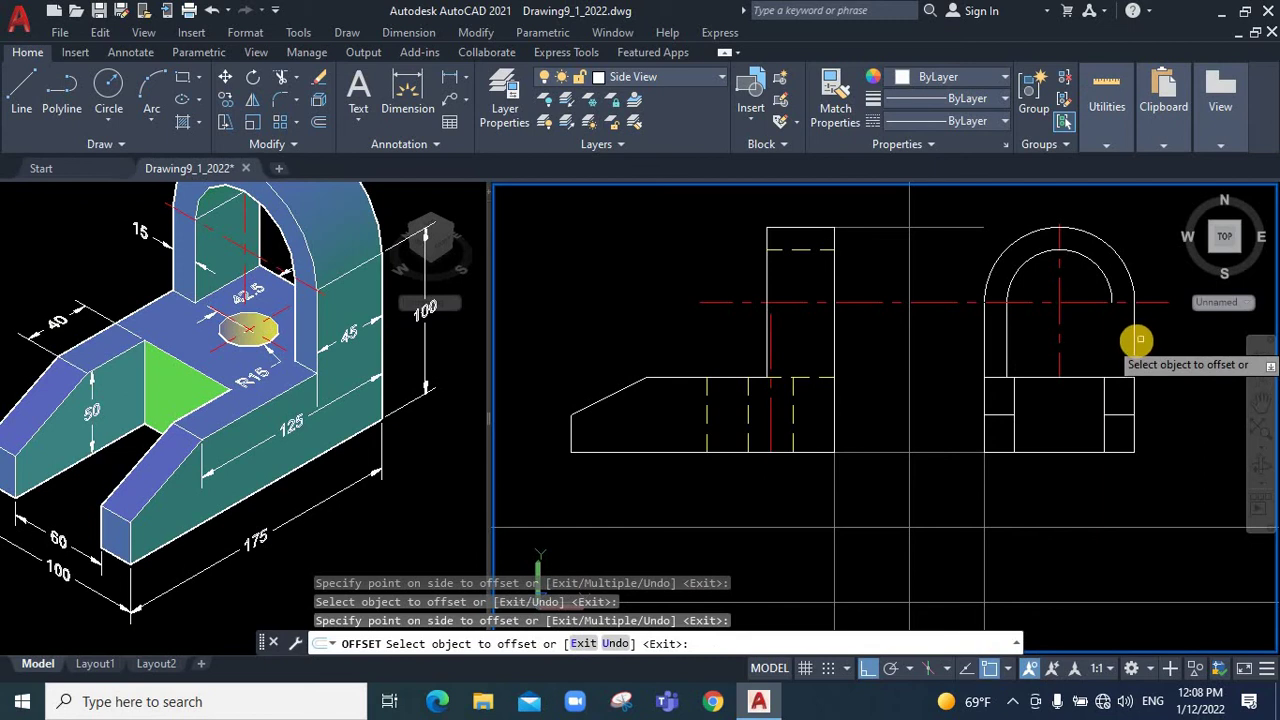
click(1135, 343)
click(1075, 345)
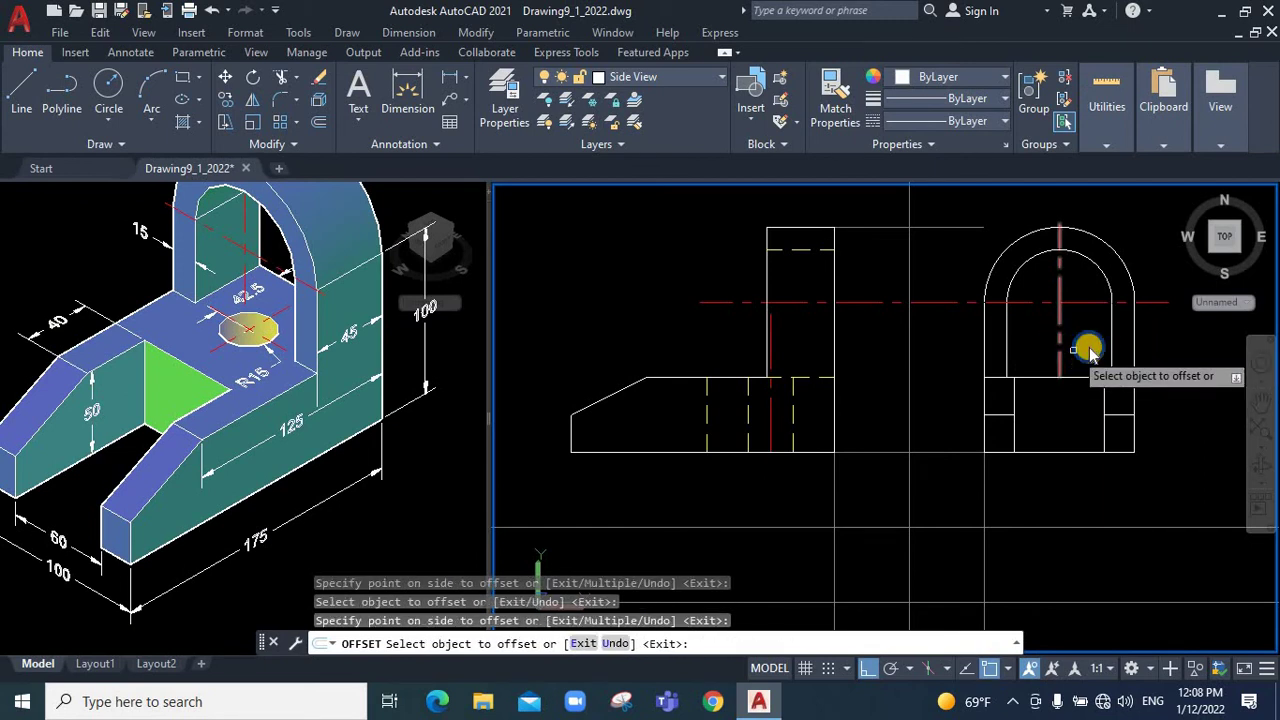
right_click(1073, 345)
click(1098, 352)
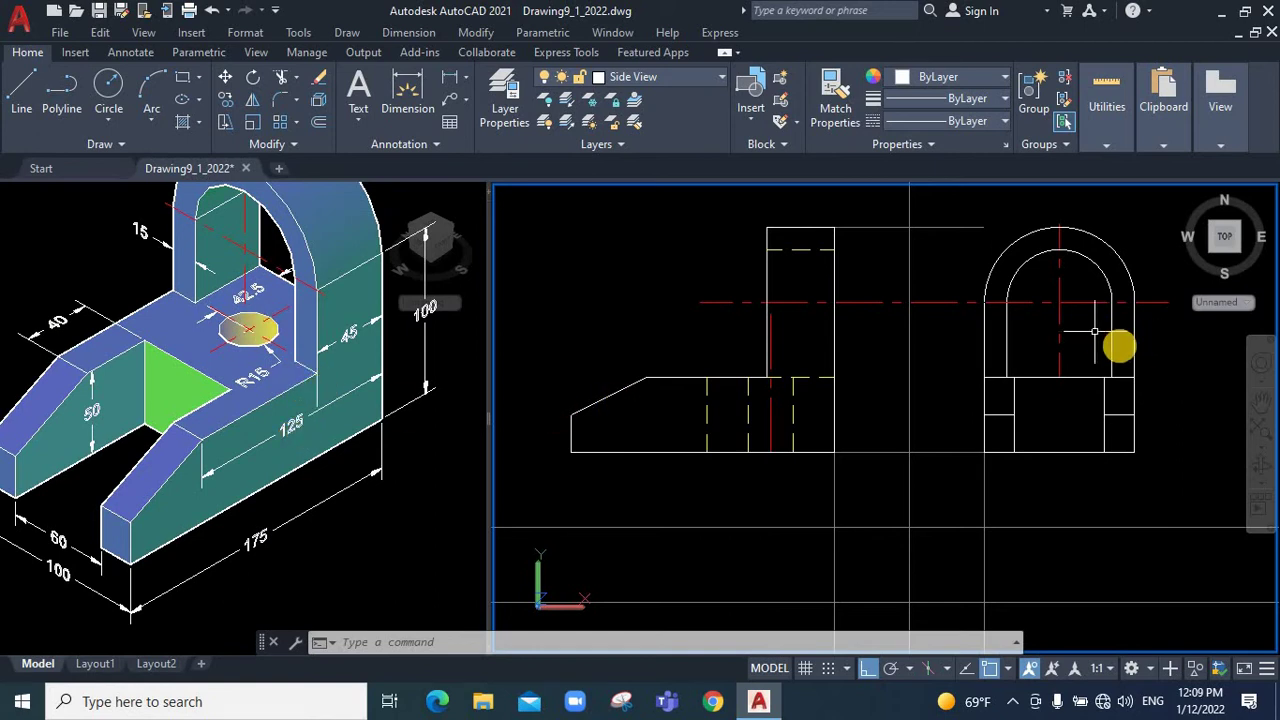
Start a linear dimension across the side view's base, then cancel it
click(408, 32)
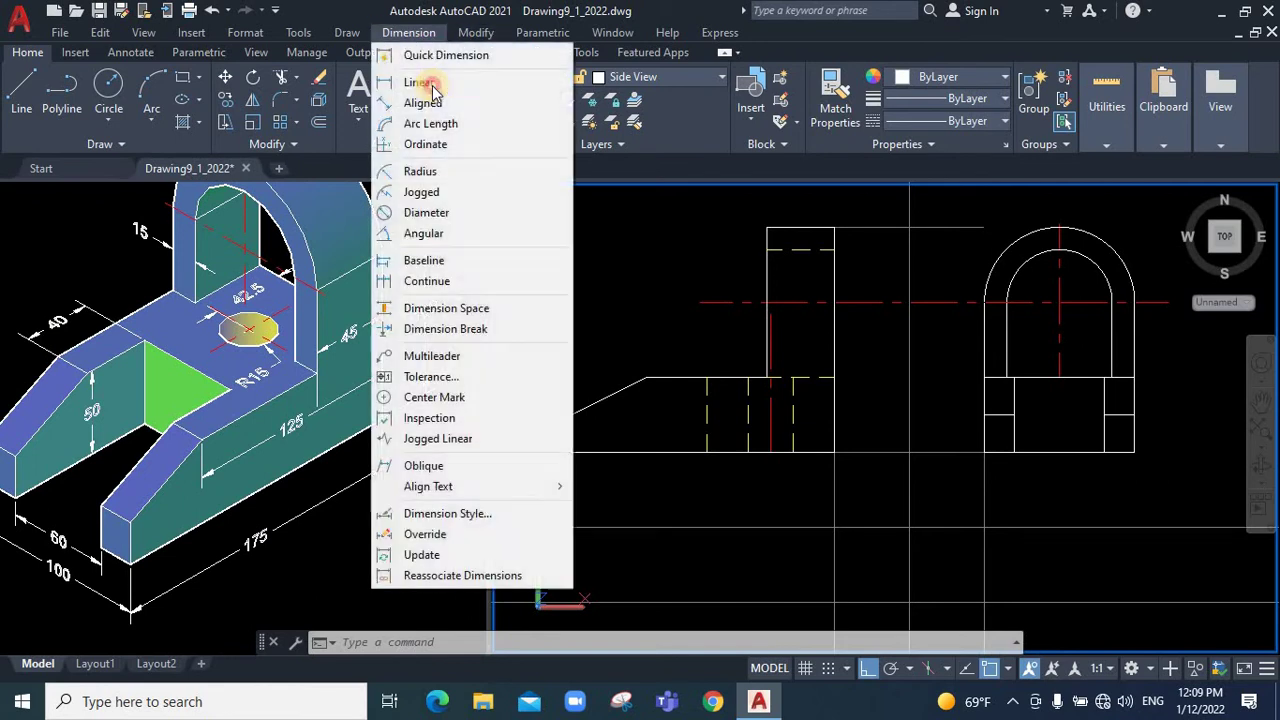
click(414, 80)
click(985, 378)
click(1134, 378)
right_click(1057, 374)
click(1103, 95)
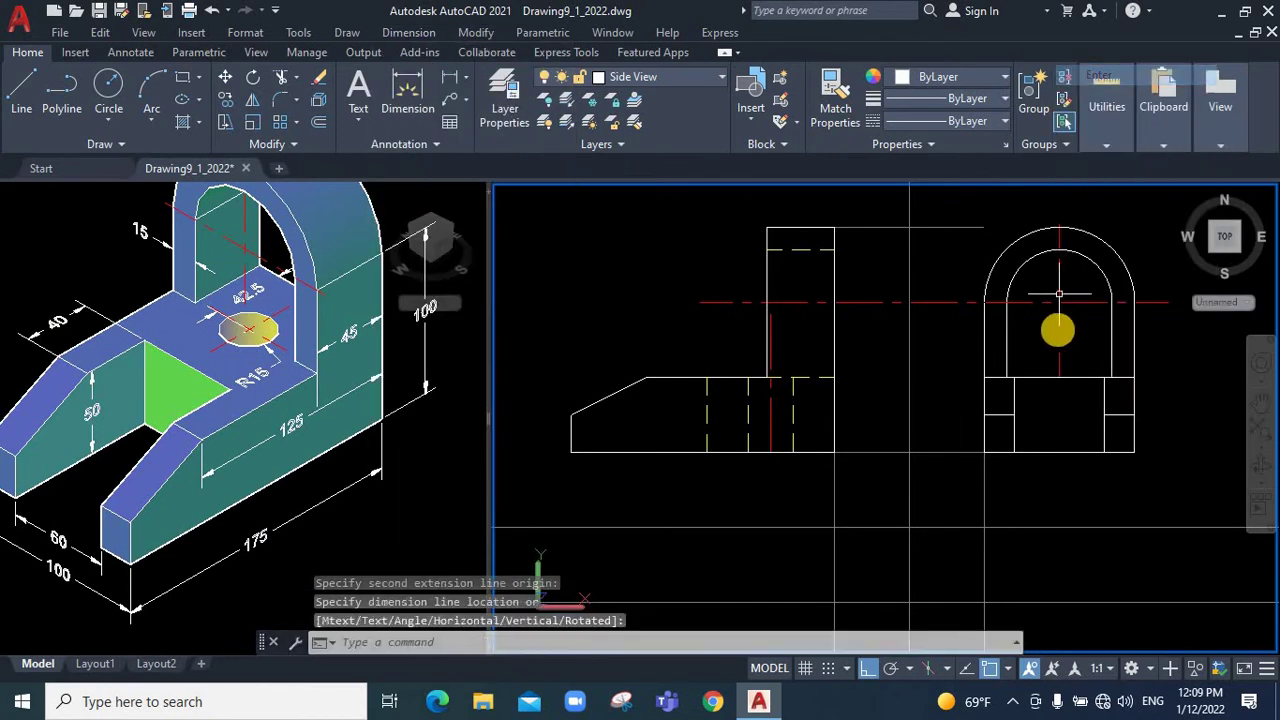
Stretch the vertical centre line's bottom end down below the side view's base
click(1058, 340)
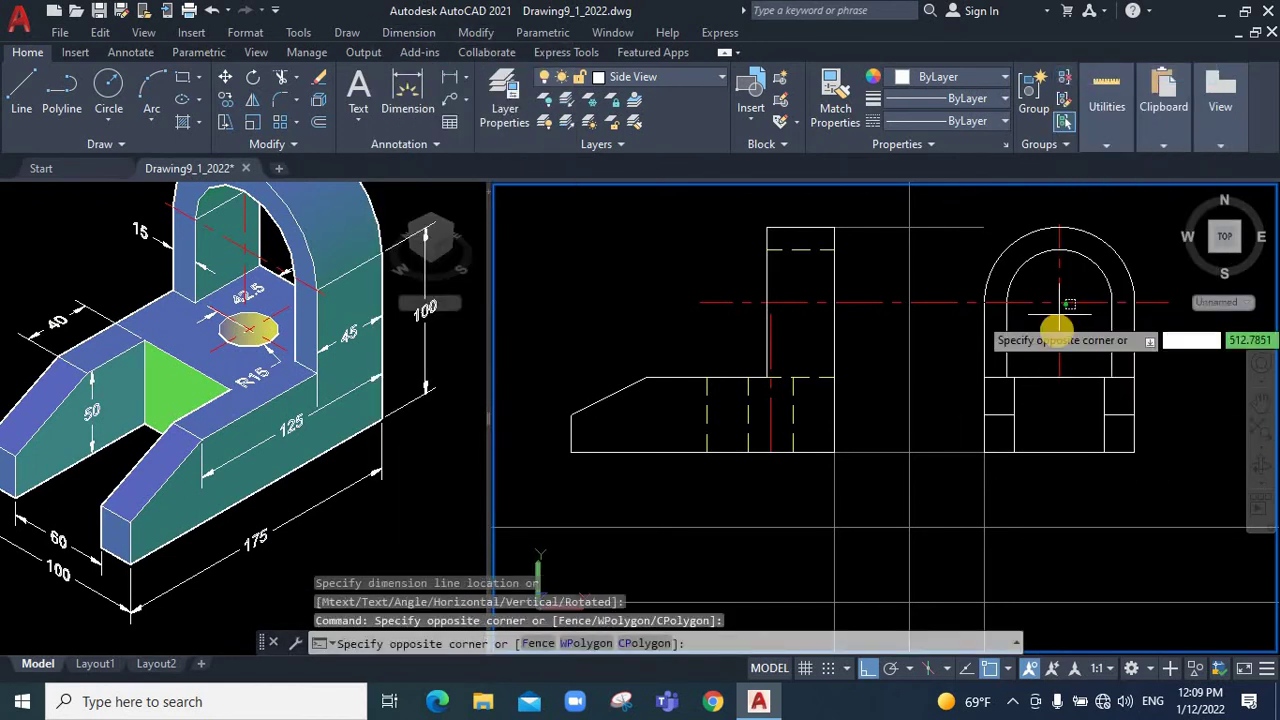
click(1060, 442)
click(1059, 428)
click(1050, 528)
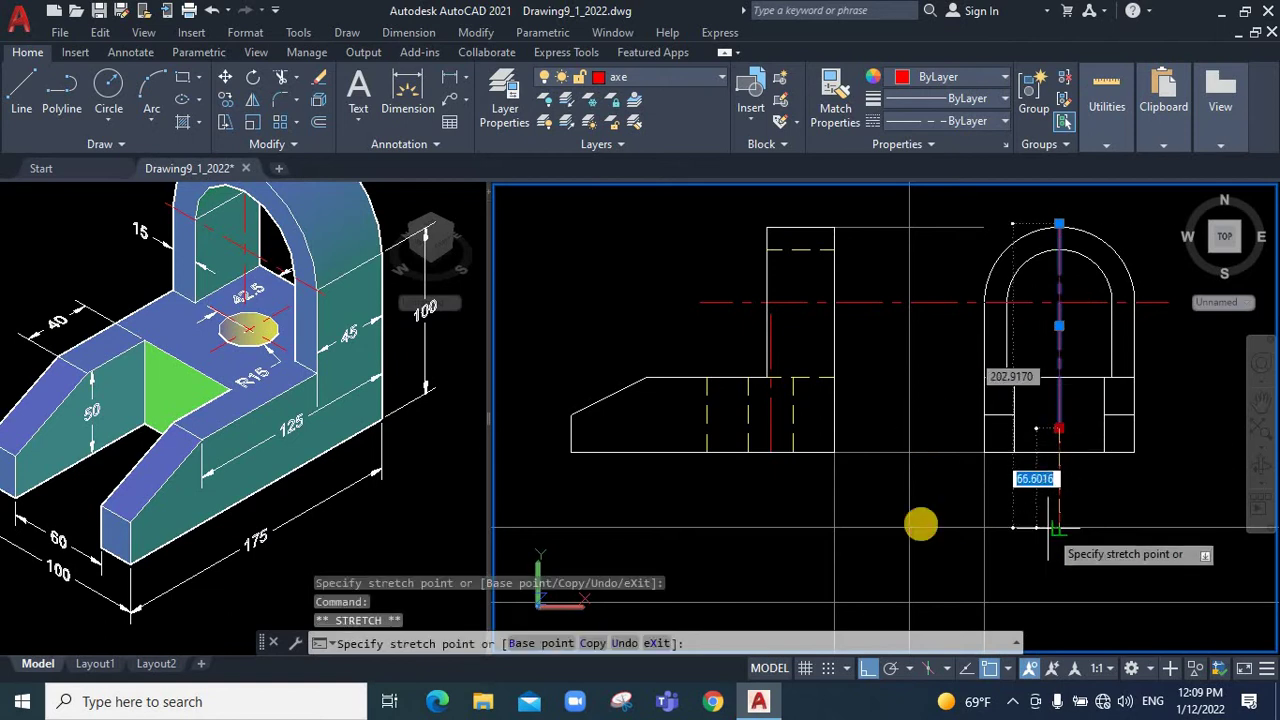
key(Escape)
key(Escape)
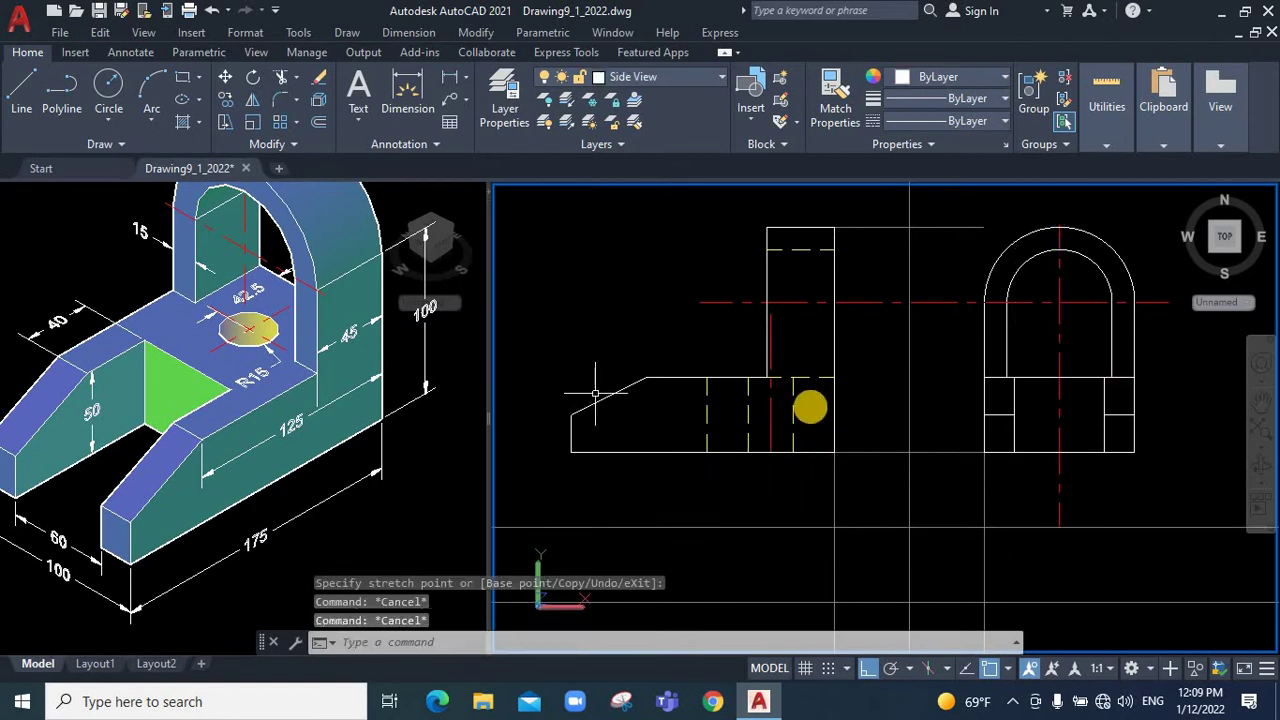
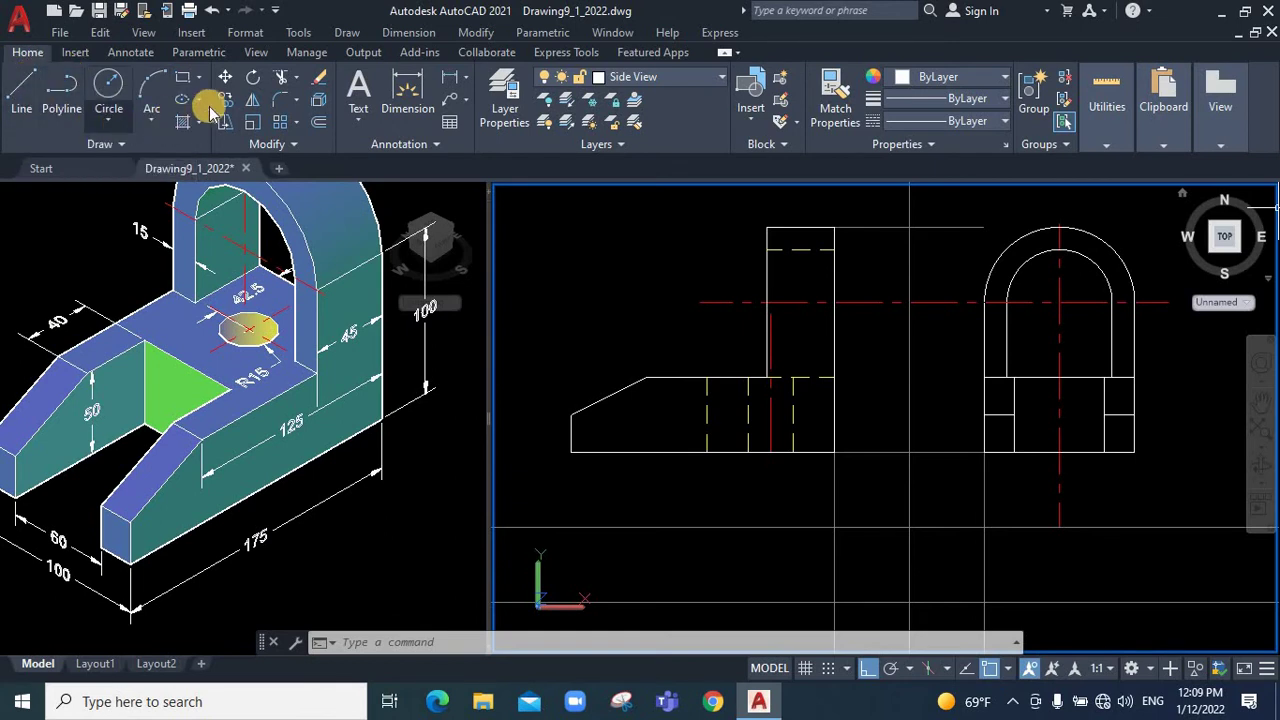
Select the front view's two dashed hidden hole lines for copying with CO, after a wrong first pick
text(co)
key(Return)
click(793, 423)
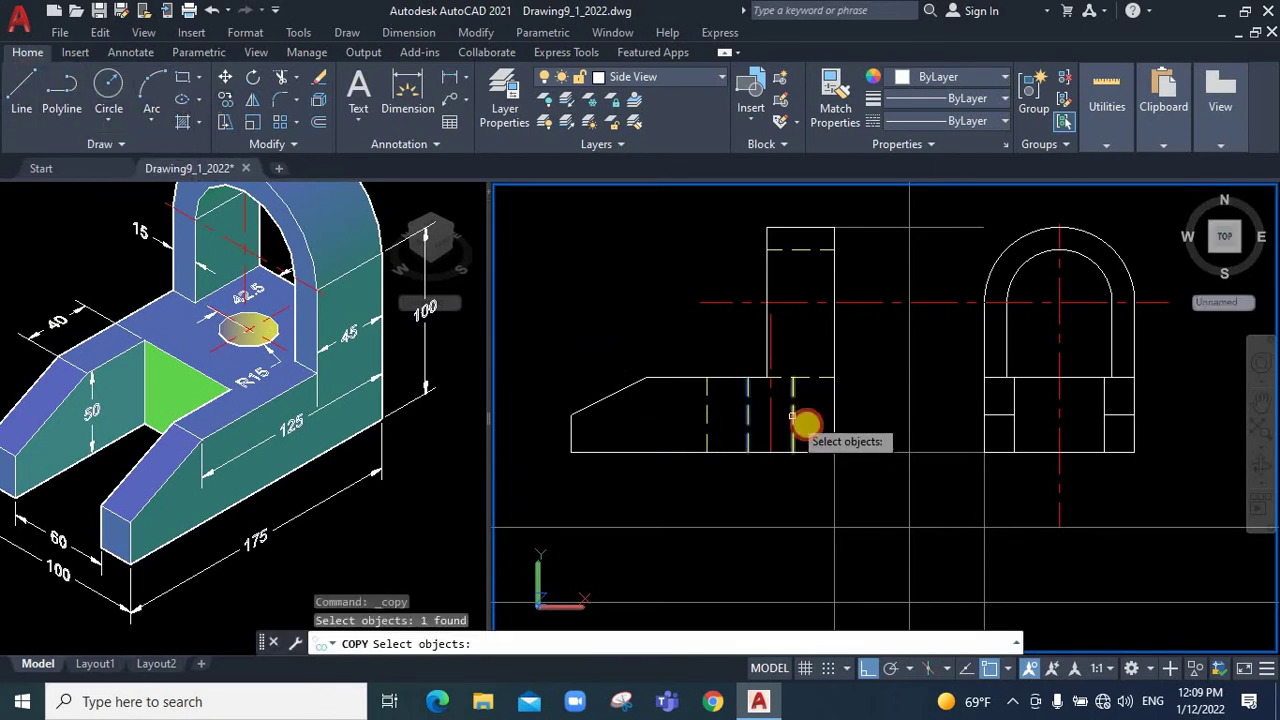
key(Return)
click(793, 377)
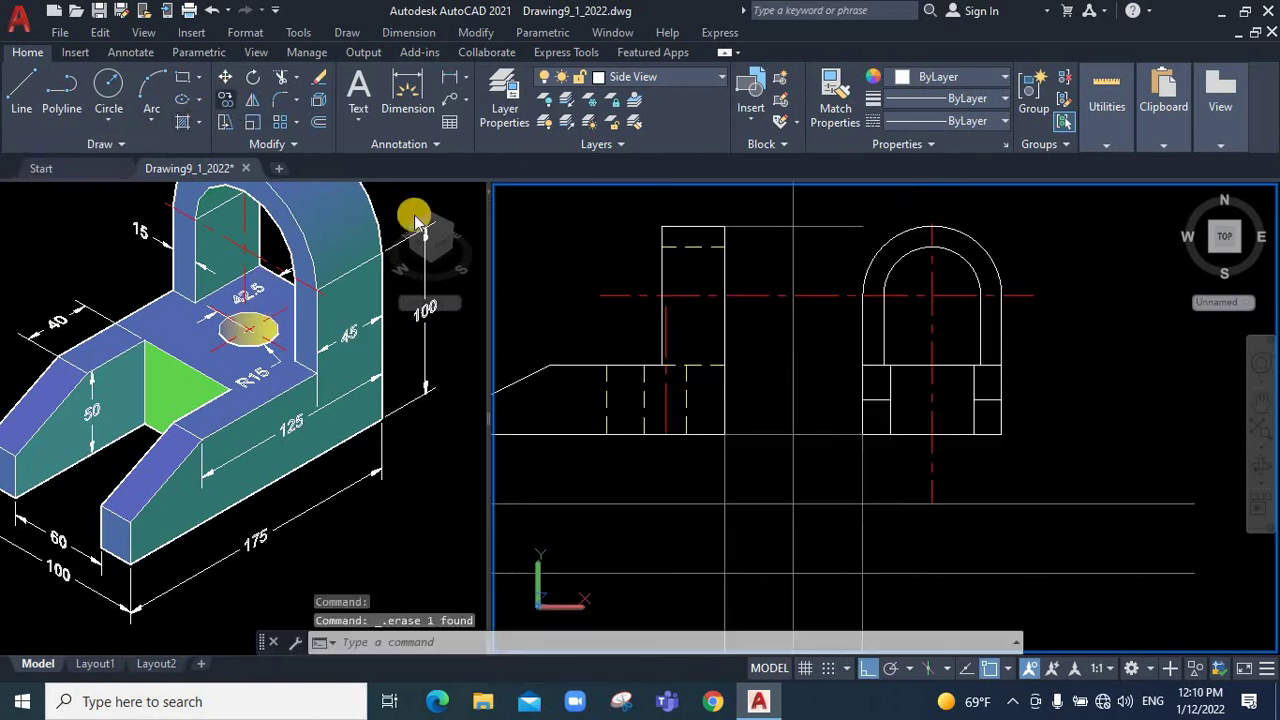
text(co)
key(Return)
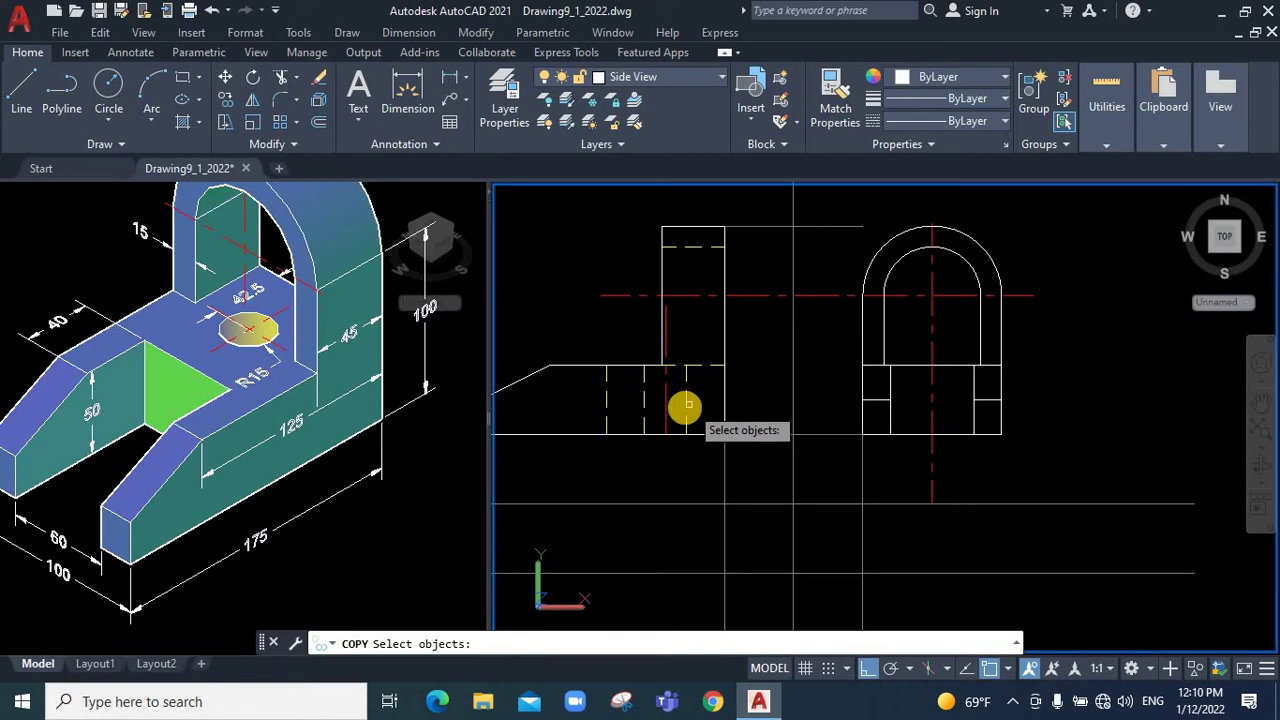
click(646, 402)
click(607, 418)
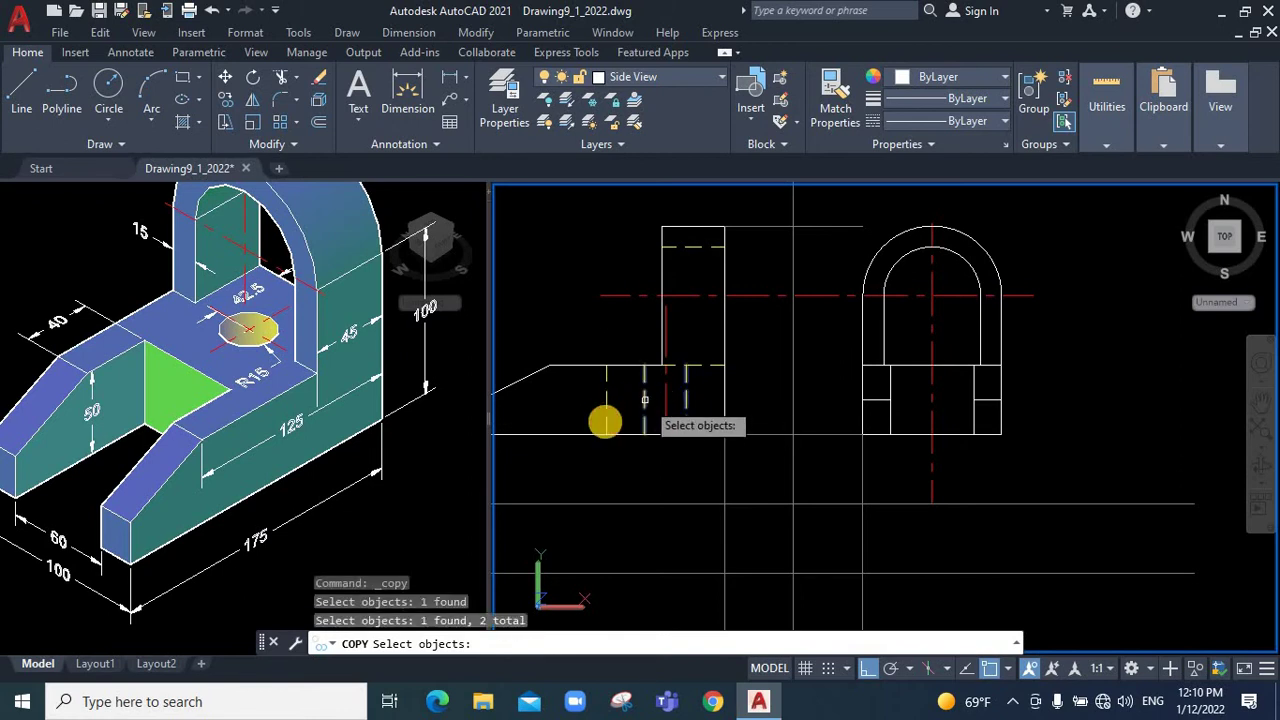
right_click(670, 405)
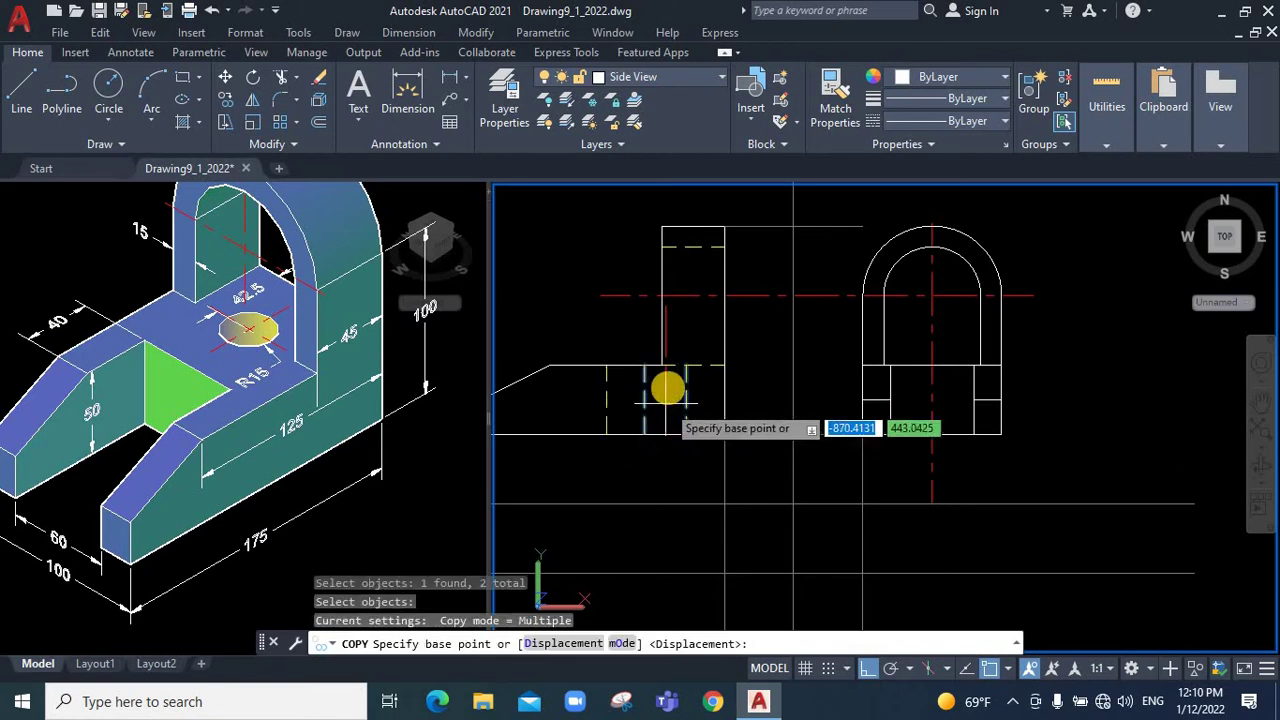
Place the copied hidden lines into the side view's lower block from a front-view base point
scroll(667, 395, up, 5)
click(662, 318)
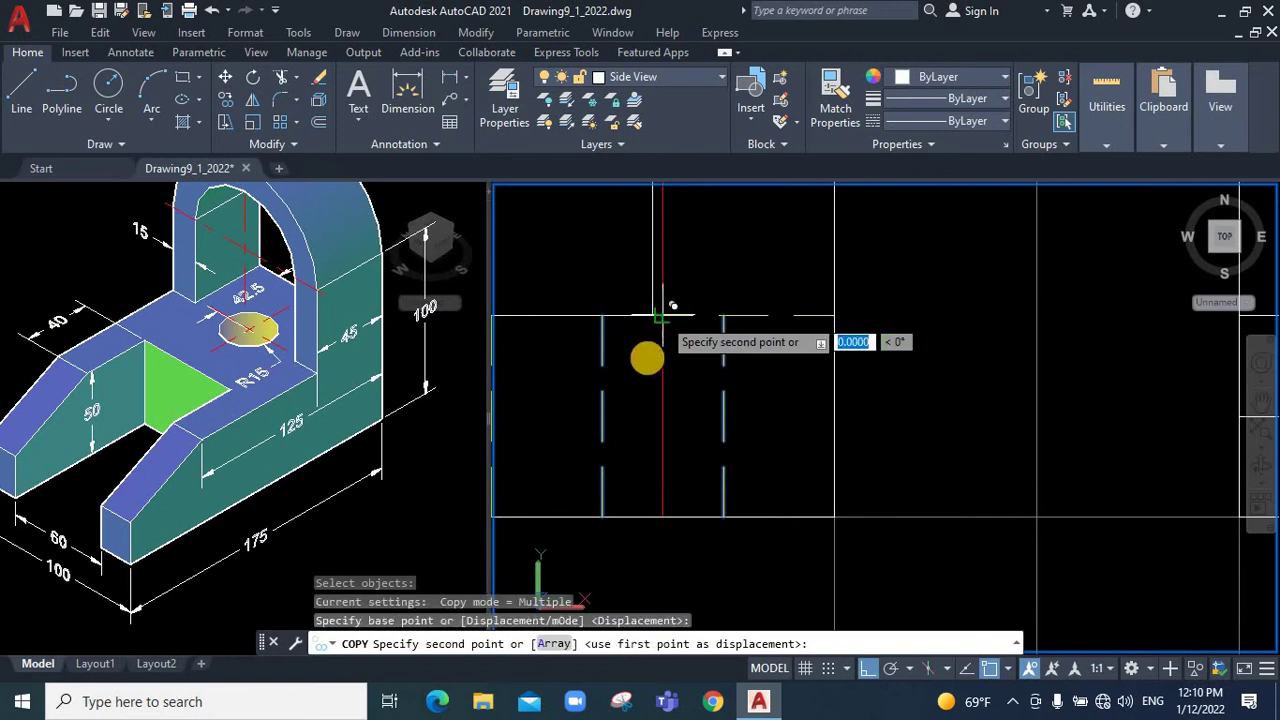
scroll(908, 371, down, 3)
scroll(930, 360, up, 3)
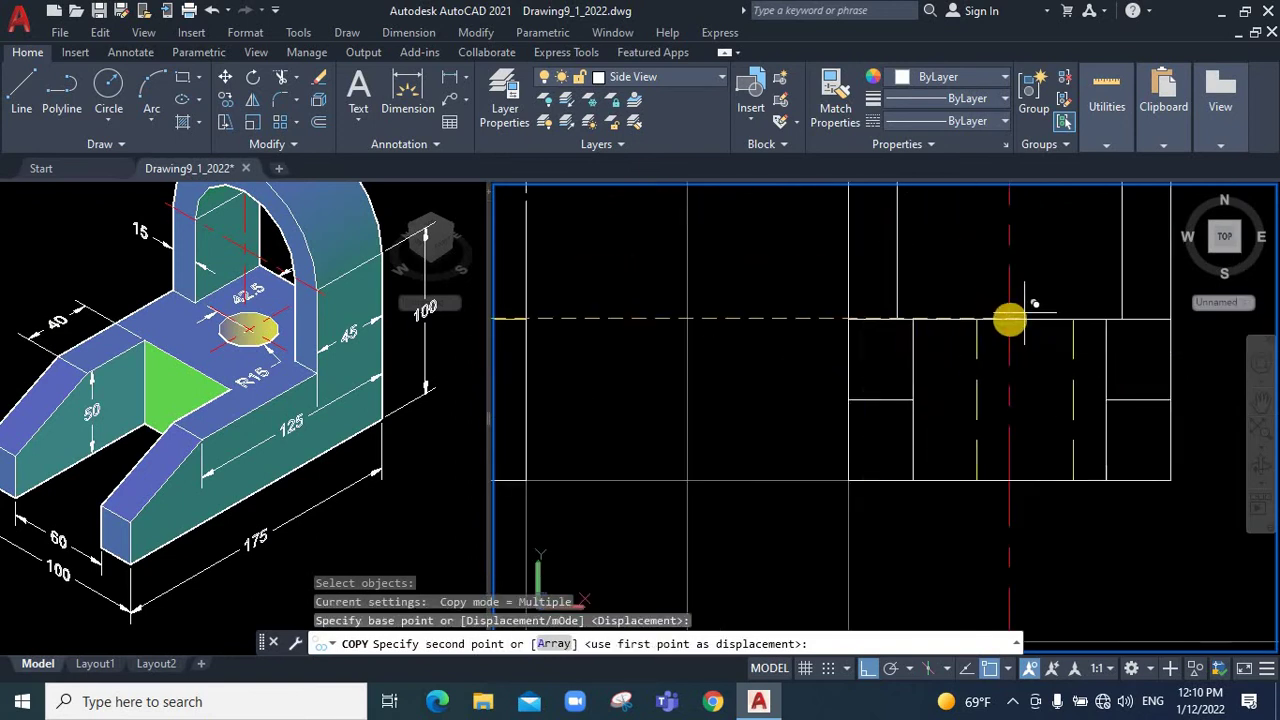
click(1008, 320)
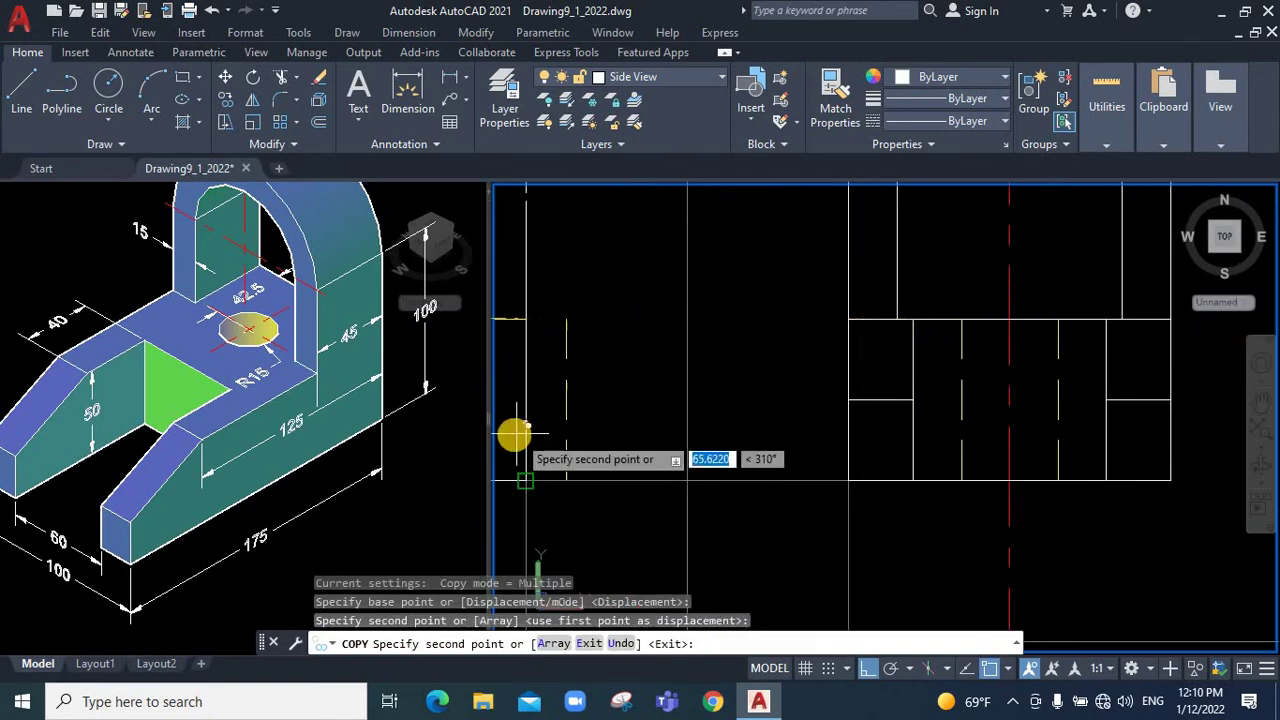
key(Escape)
scroll(500, 455, down, 5)
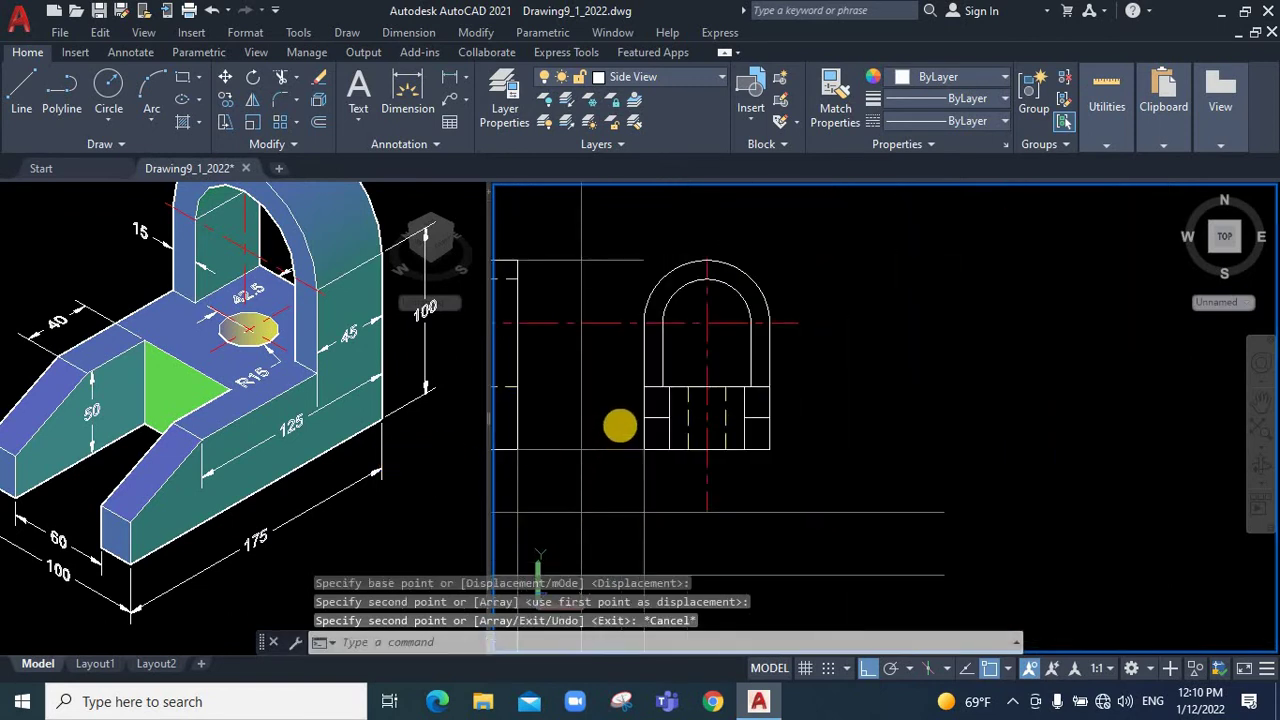
scroll(619, 426, down, 4)
scroll(628, 424, up, 3)
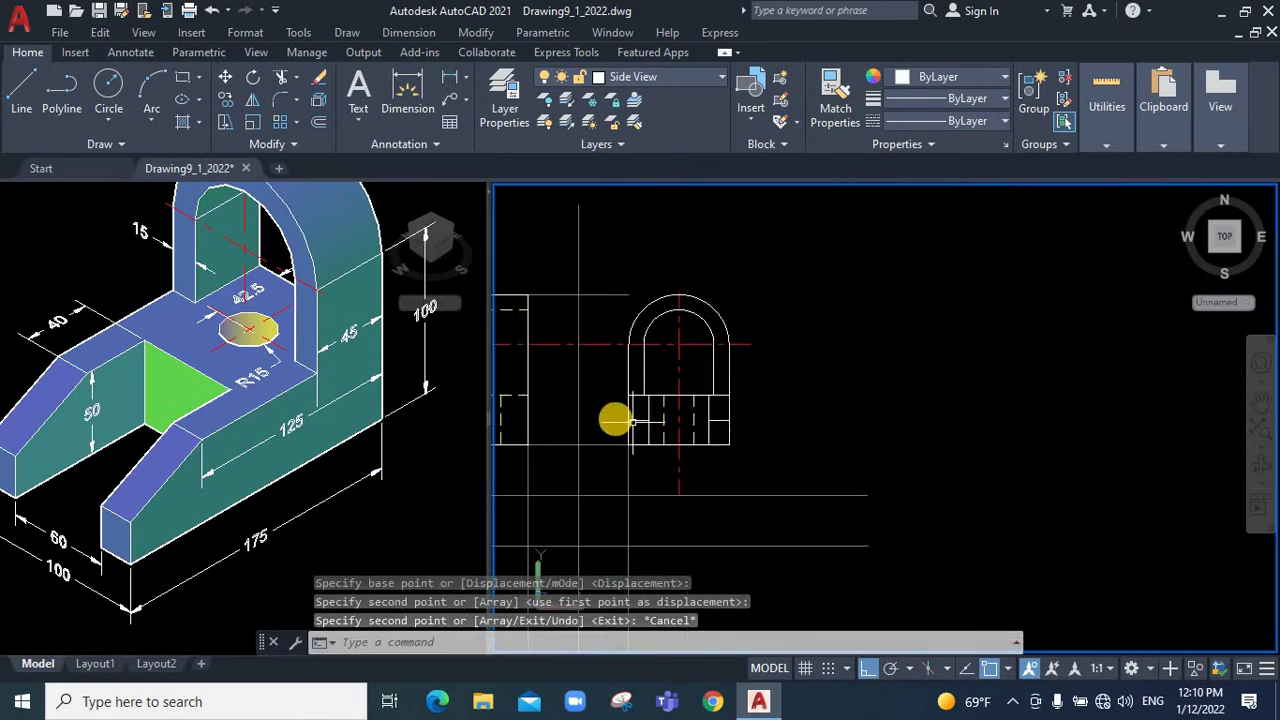
scroll(611, 417, up, 3)
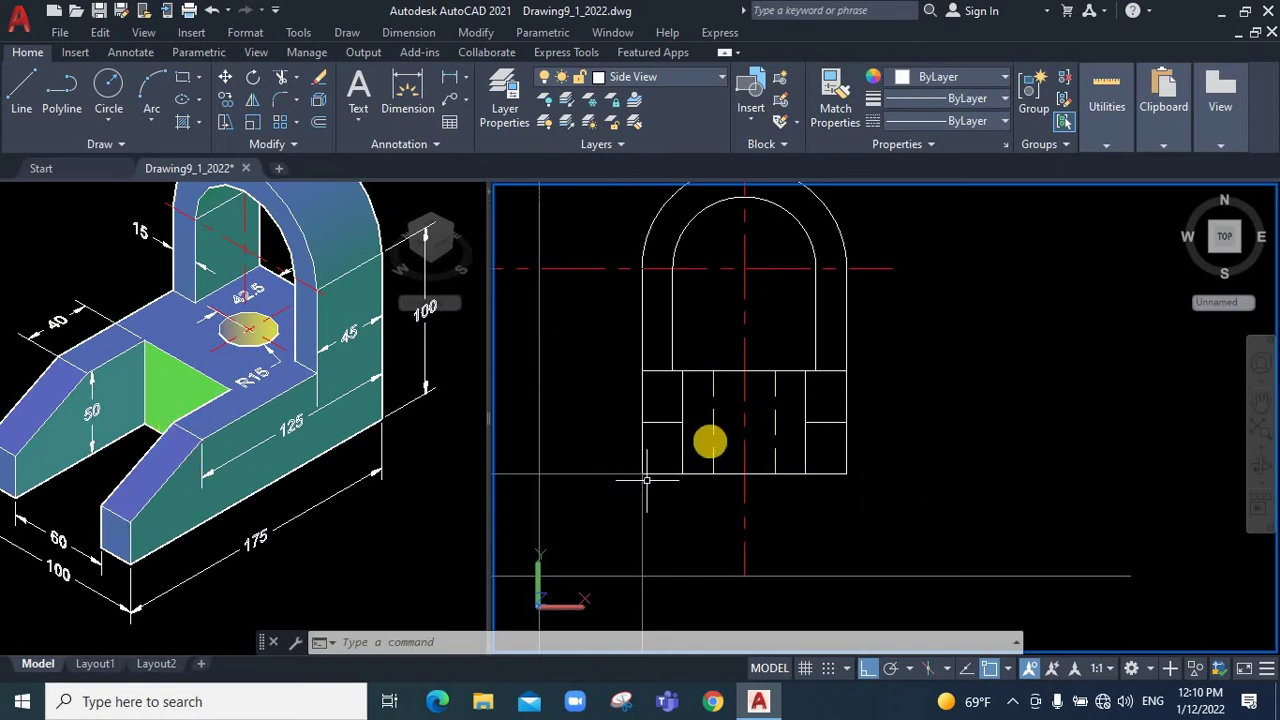
Window-select and delete the stray horizontal line running off the upright's top edge
scroll(646, 481, down, 2)
scroll(637, 523, down, 1)
scroll(614, 437, down, 2)
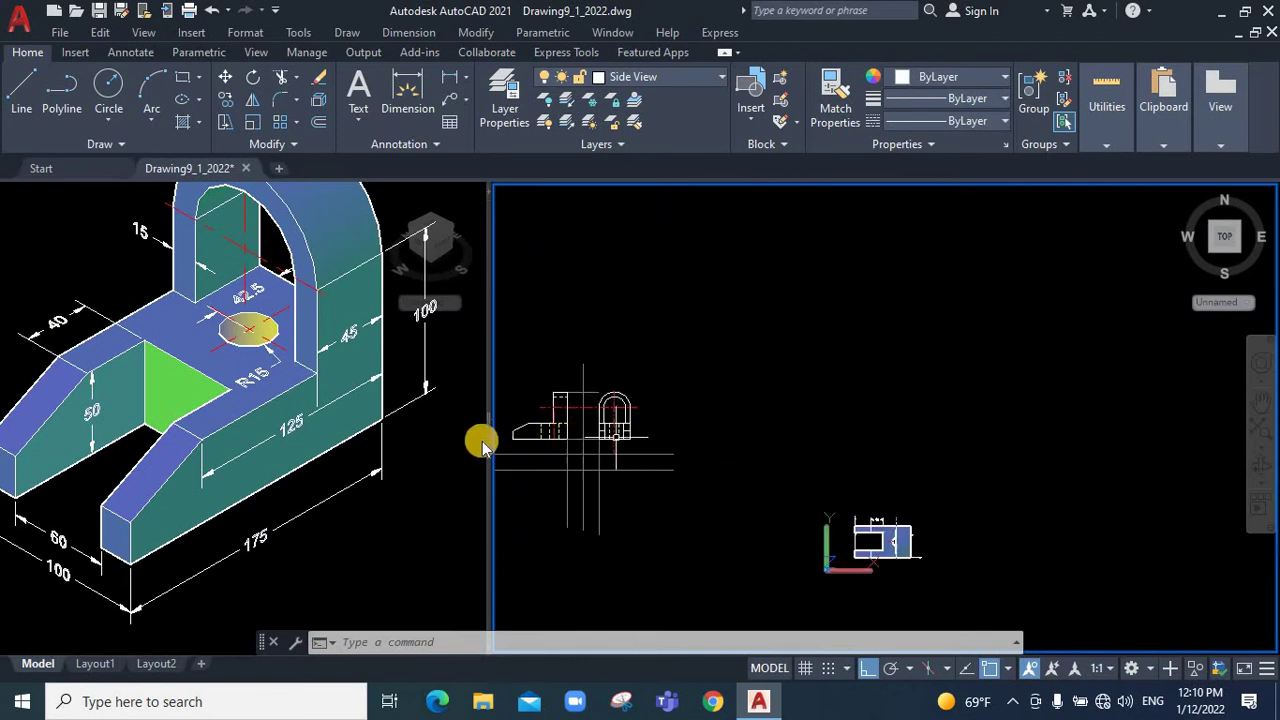
scroll(500, 431, up, 5)
scroll(506, 434, up, 2)
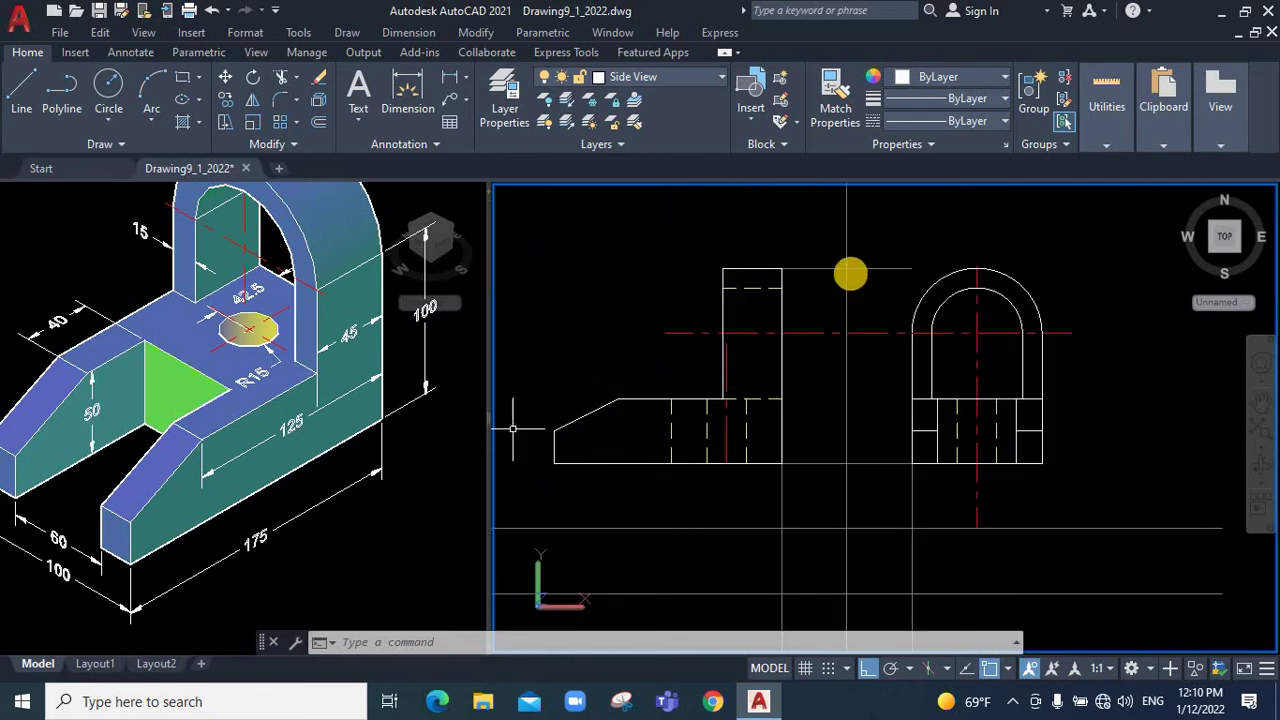
click(818, 268)
click(814, 280)
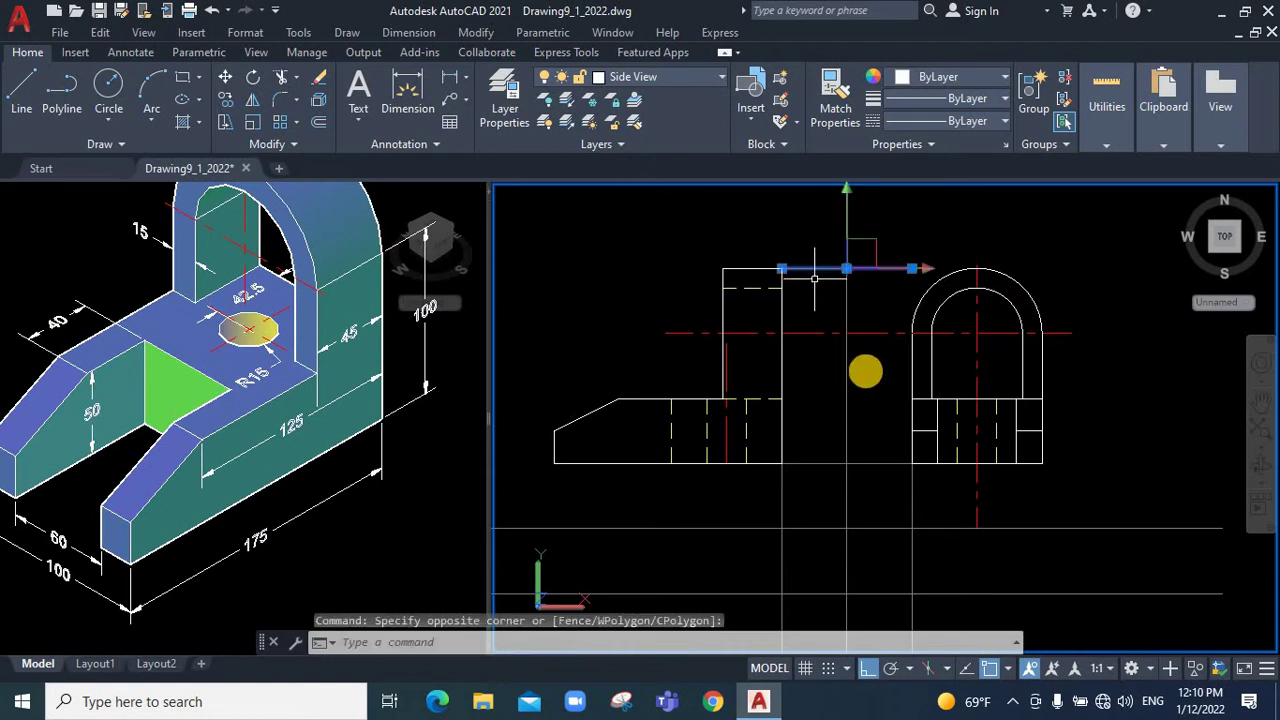
key(Delete)
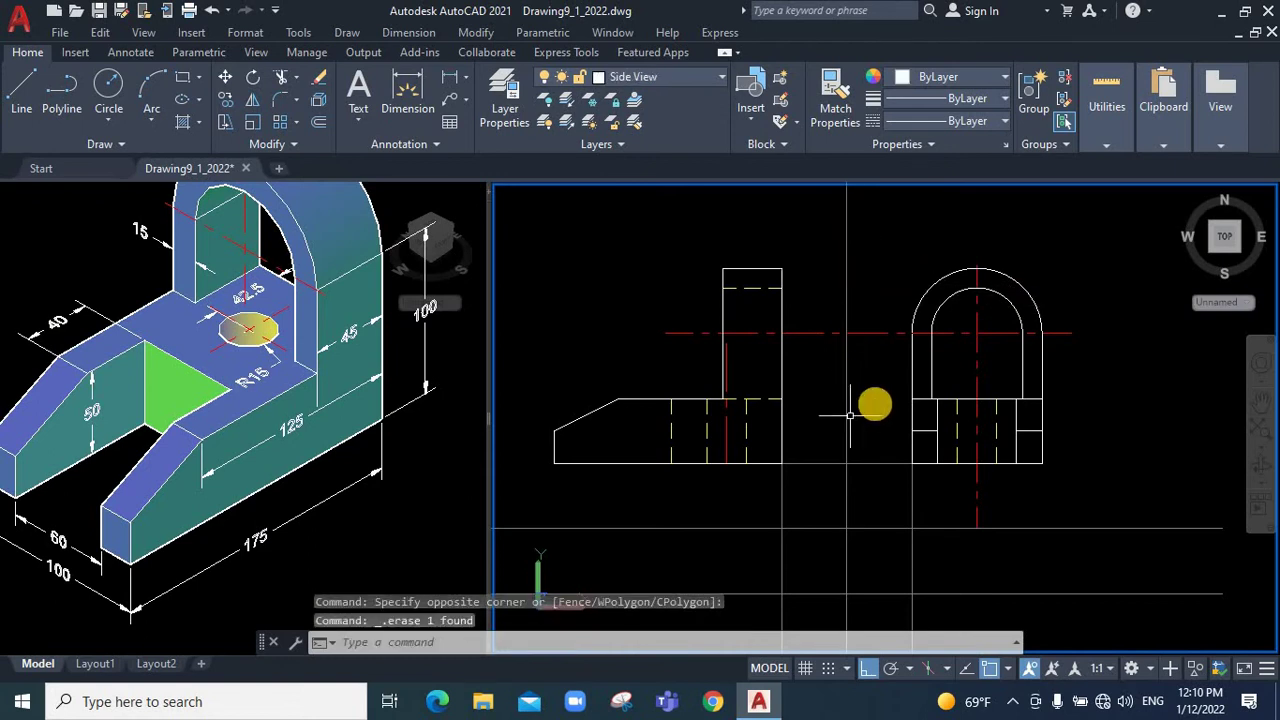
scroll(850, 415, down, 2)
scroll(740, 594, down, 1)
scroll(737, 590, up, 1)
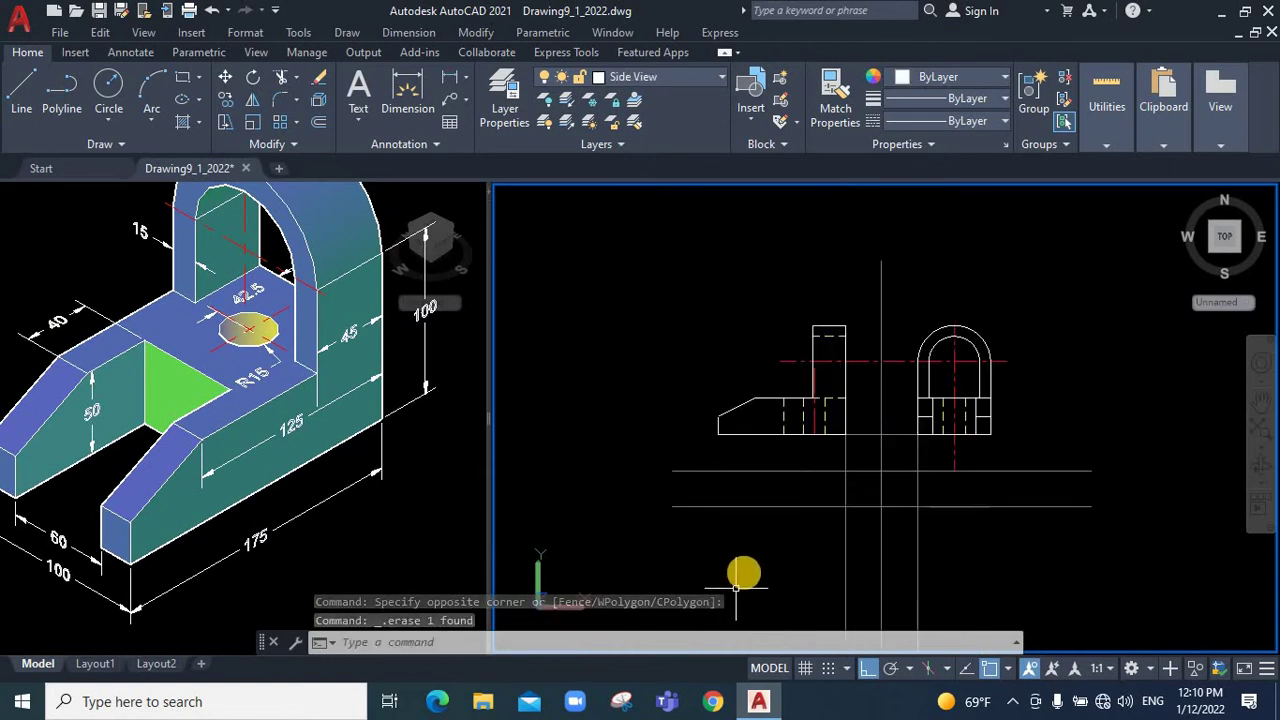
scroll(740, 575, up, 1)
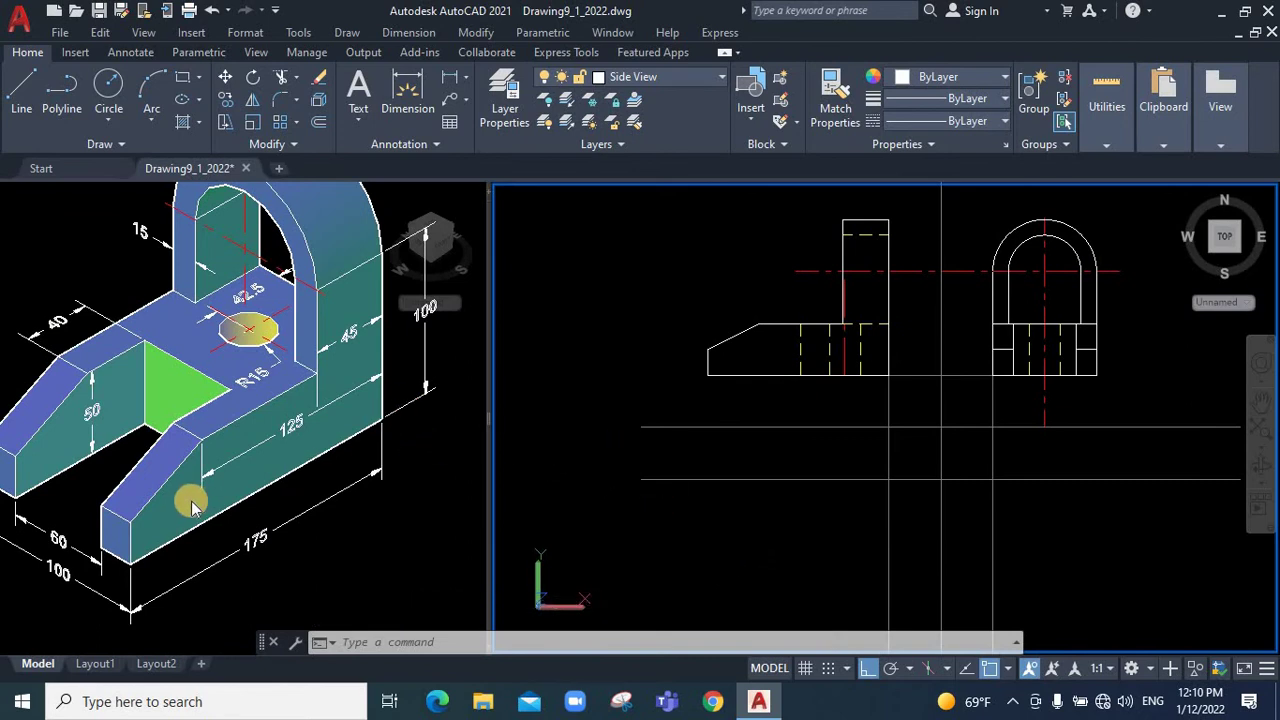
scroll(222, 490, down, 1)
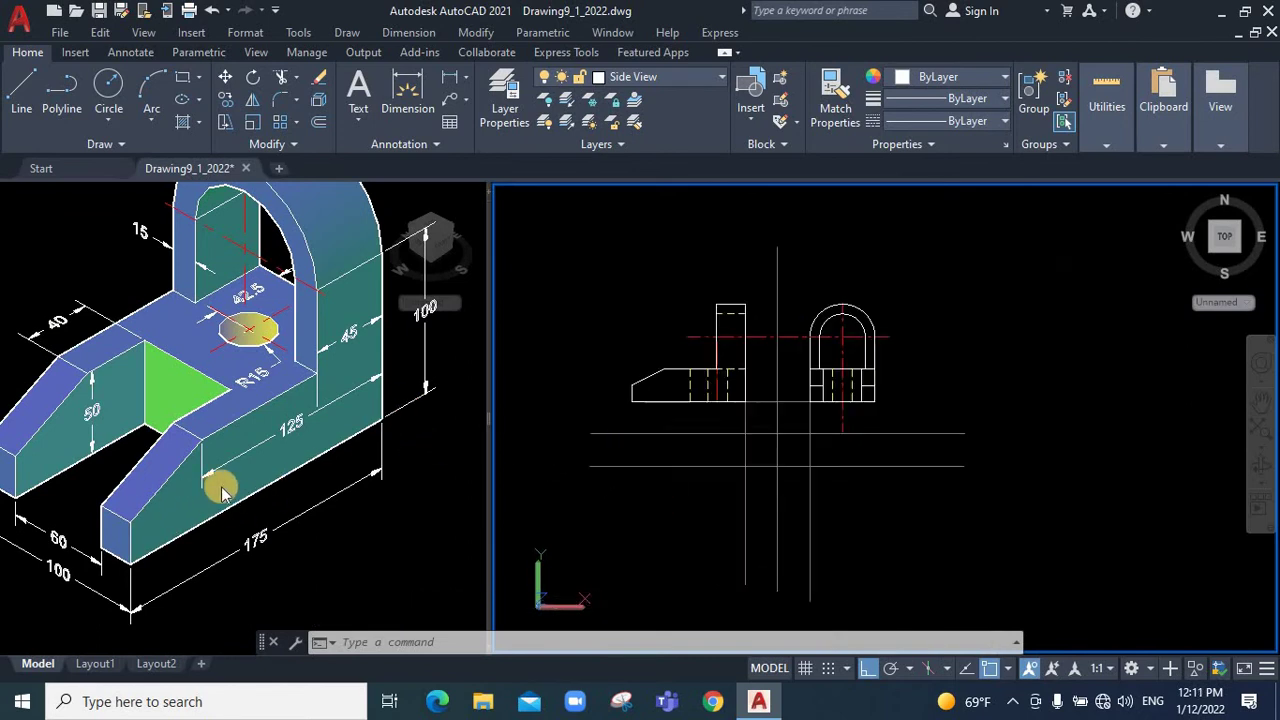
scroll(197, 472, up, 1)
Make Top View the current layer and activate the orthographic drawing viewport
click(127, 447)
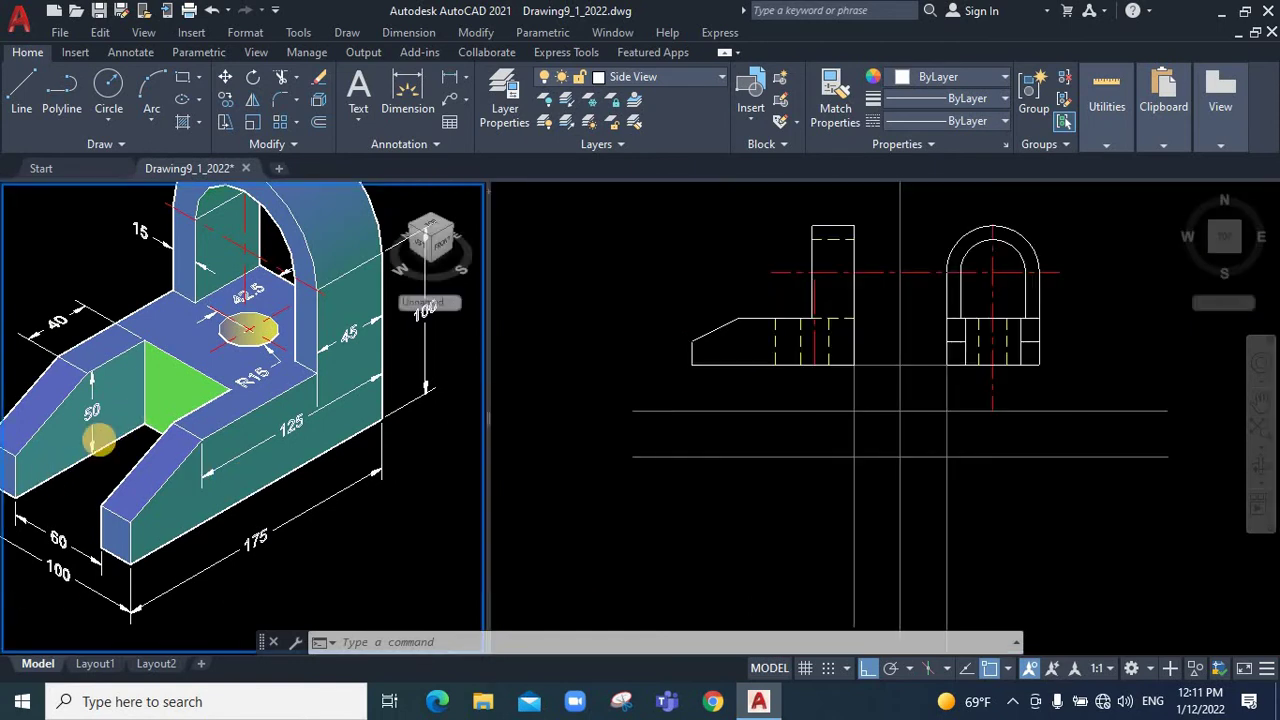
scroll(95, 455, down, 2)
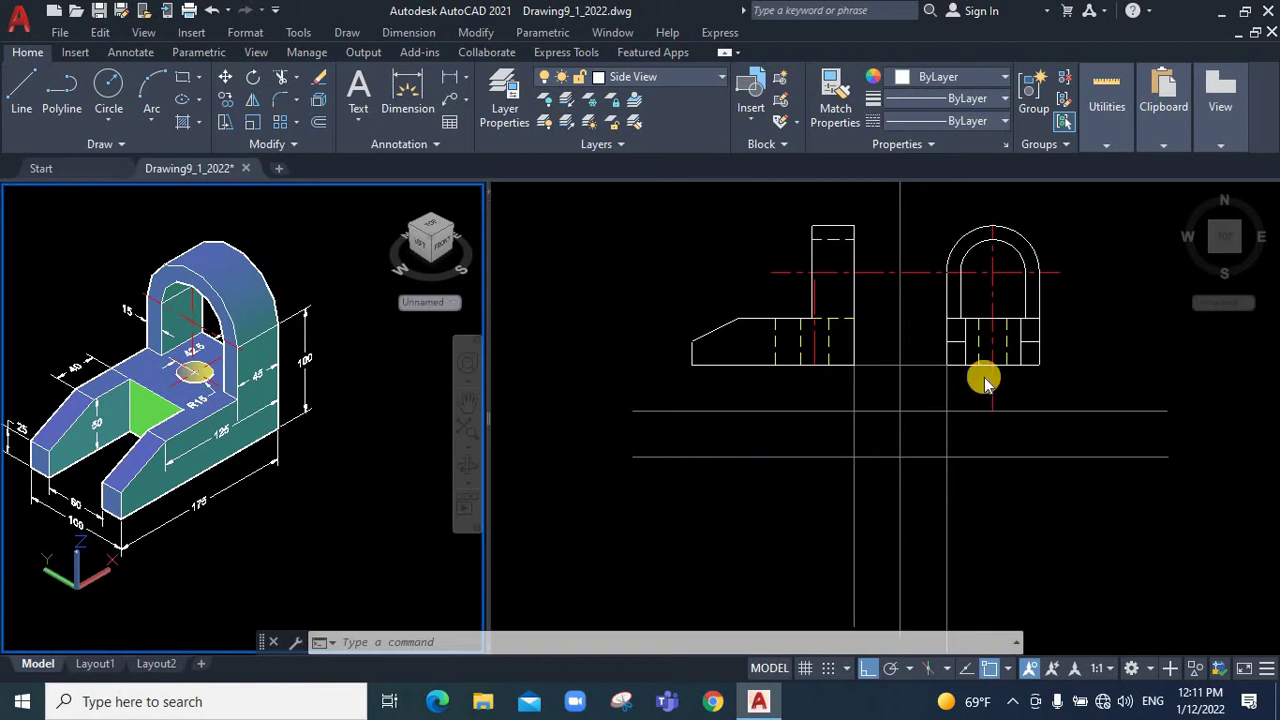
click(21, 90)
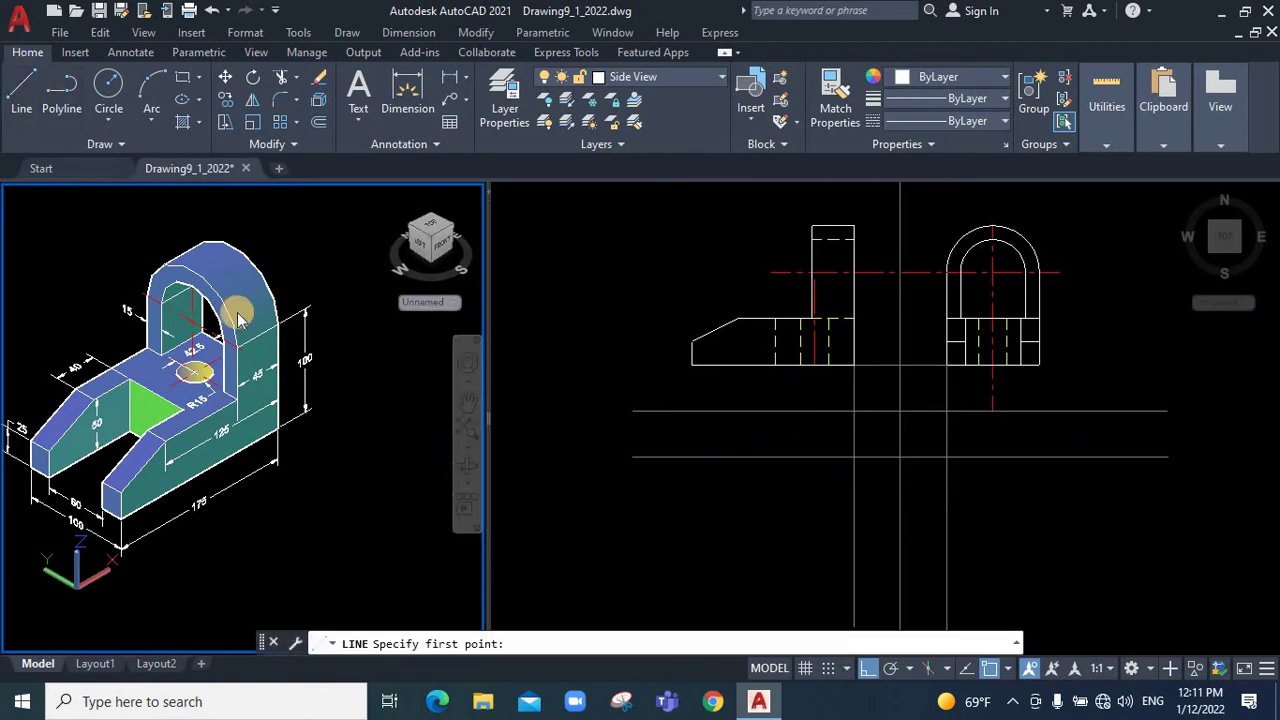
key(Escape)
key(Escape)
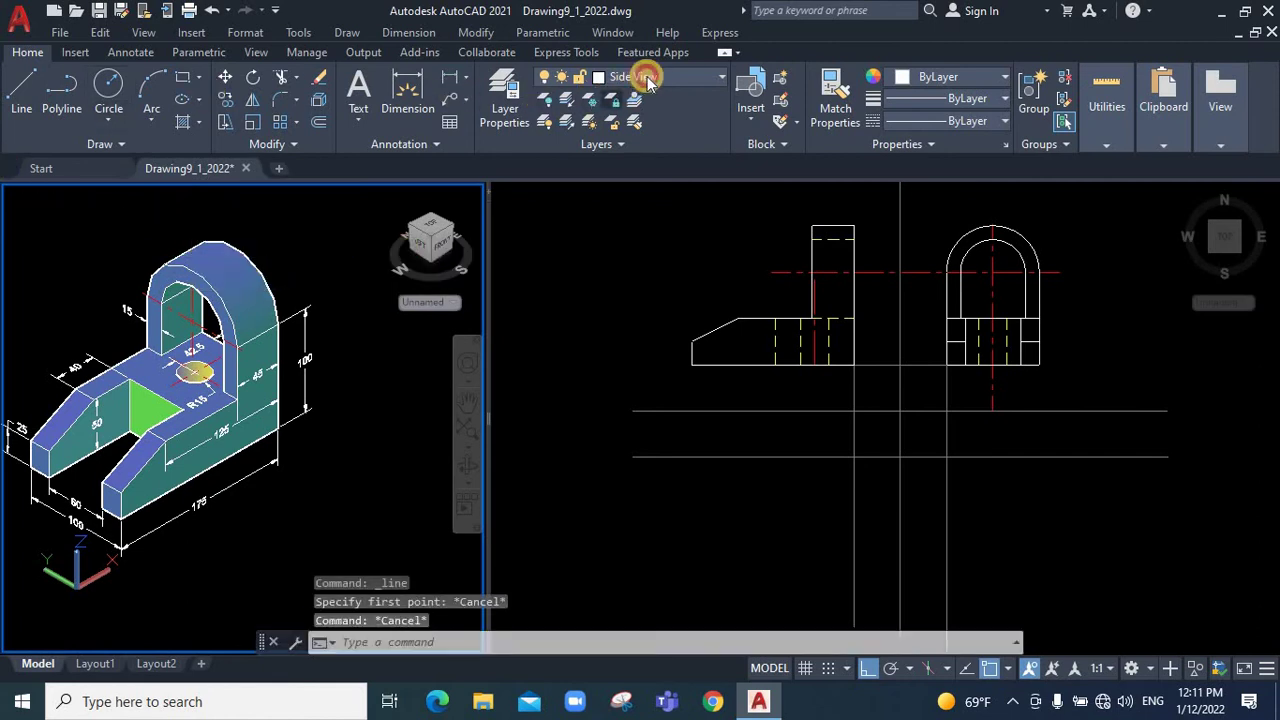
click(650, 76)
click(660, 249)
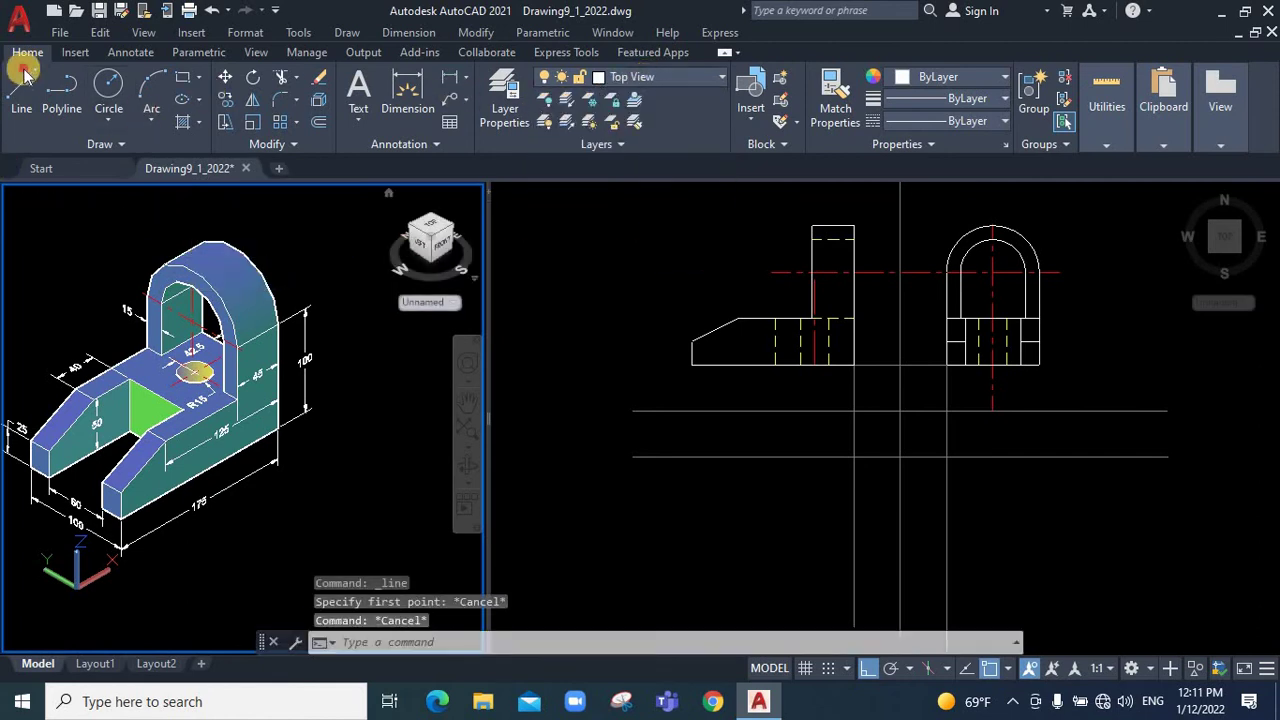
key(Return)
key(Escape)
key(Escape)
click(623, 271)
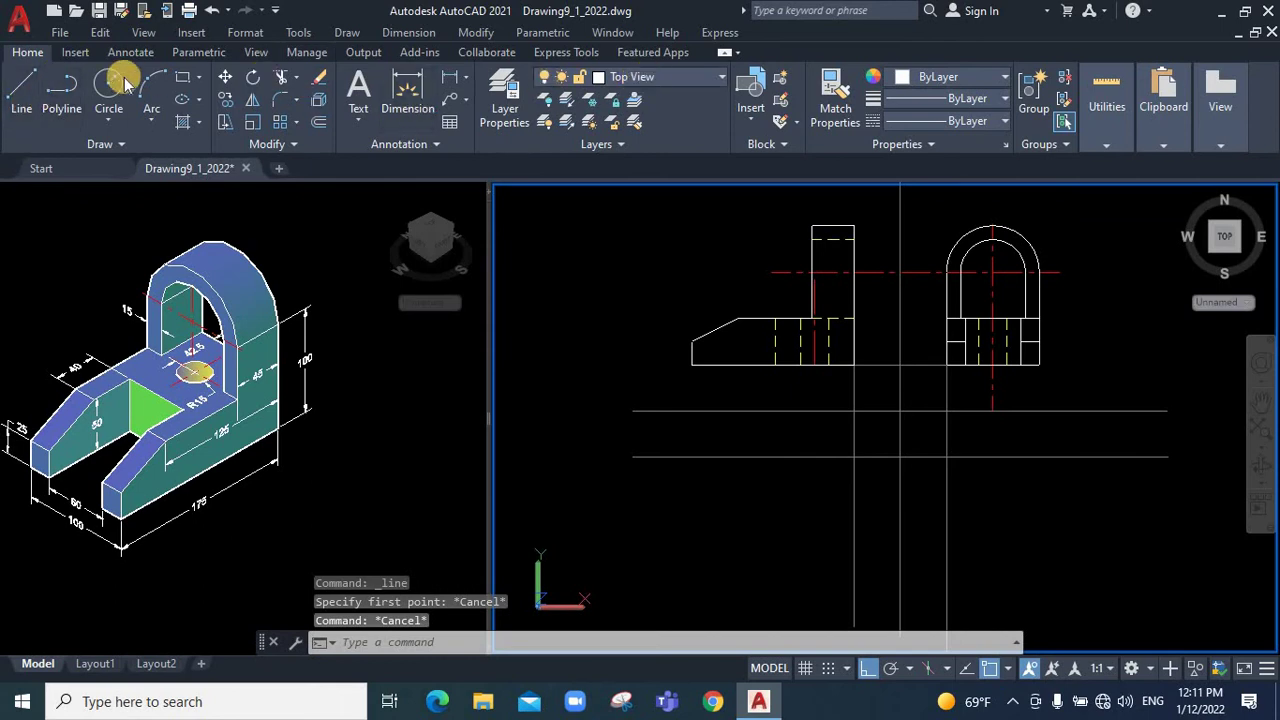
Draw a 175-unit line from the construction line's left end
click(21, 90)
click(630, 457)
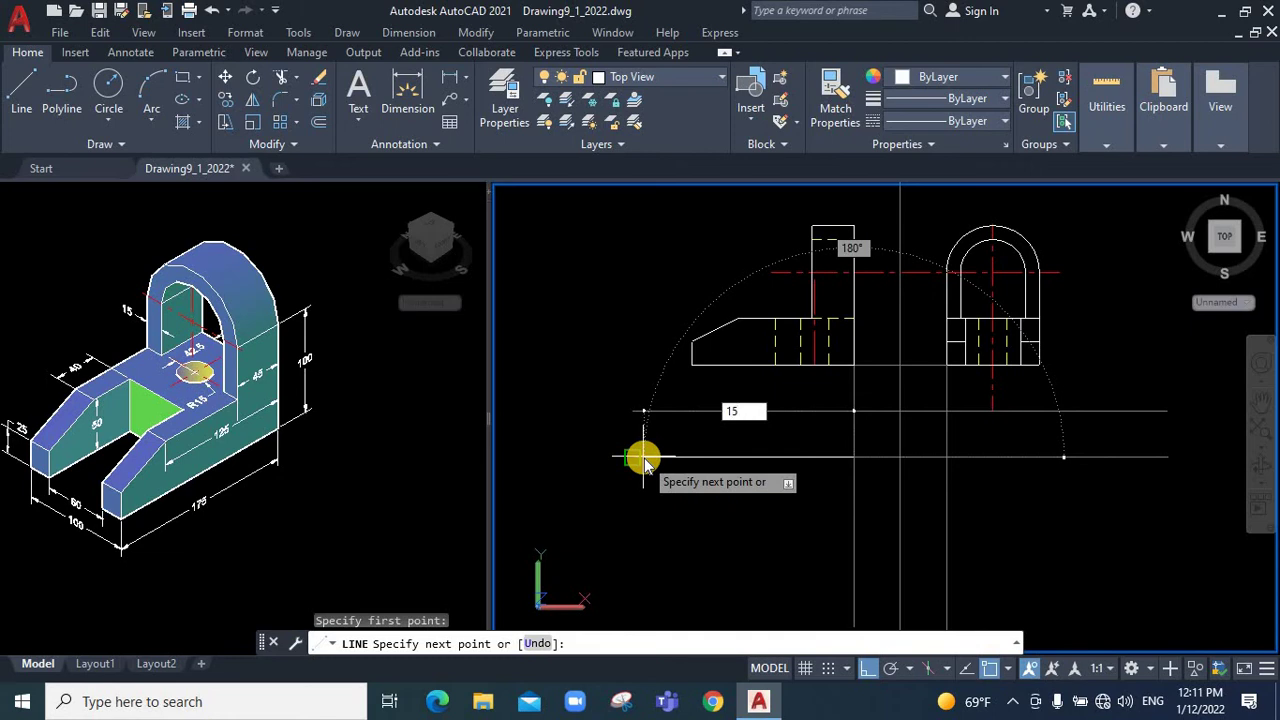
key(Return)
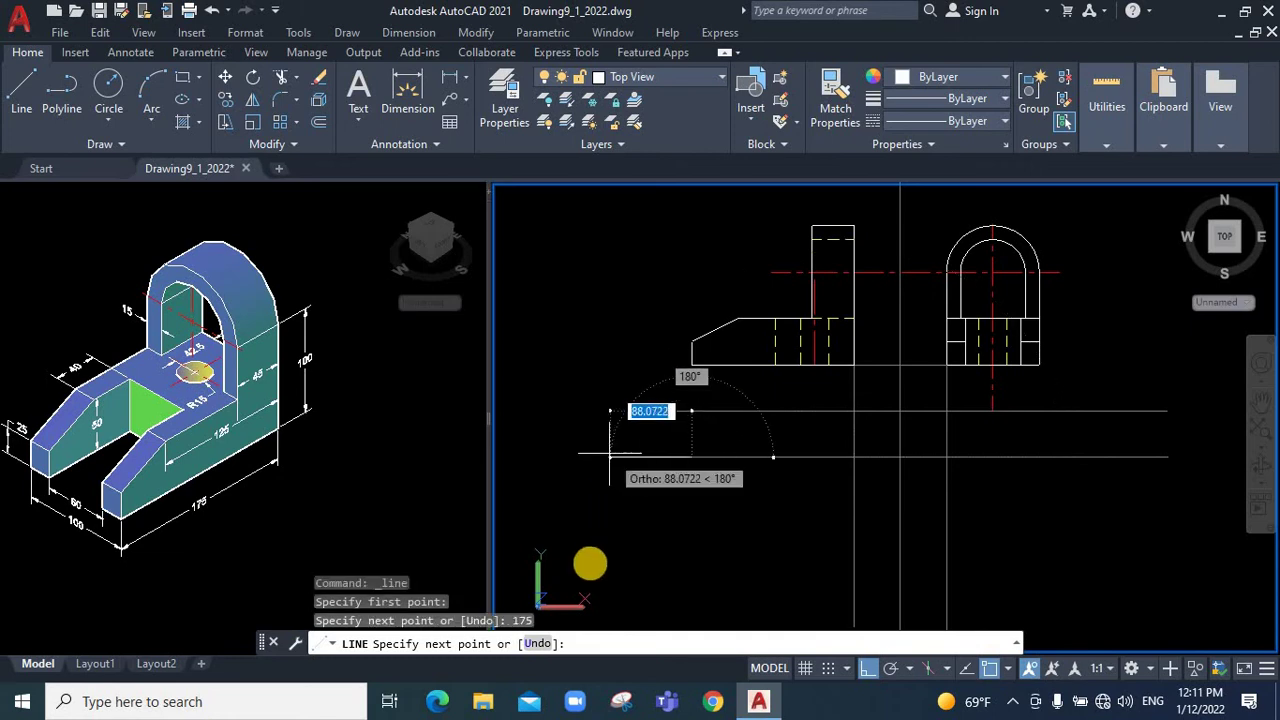
key(Escape)
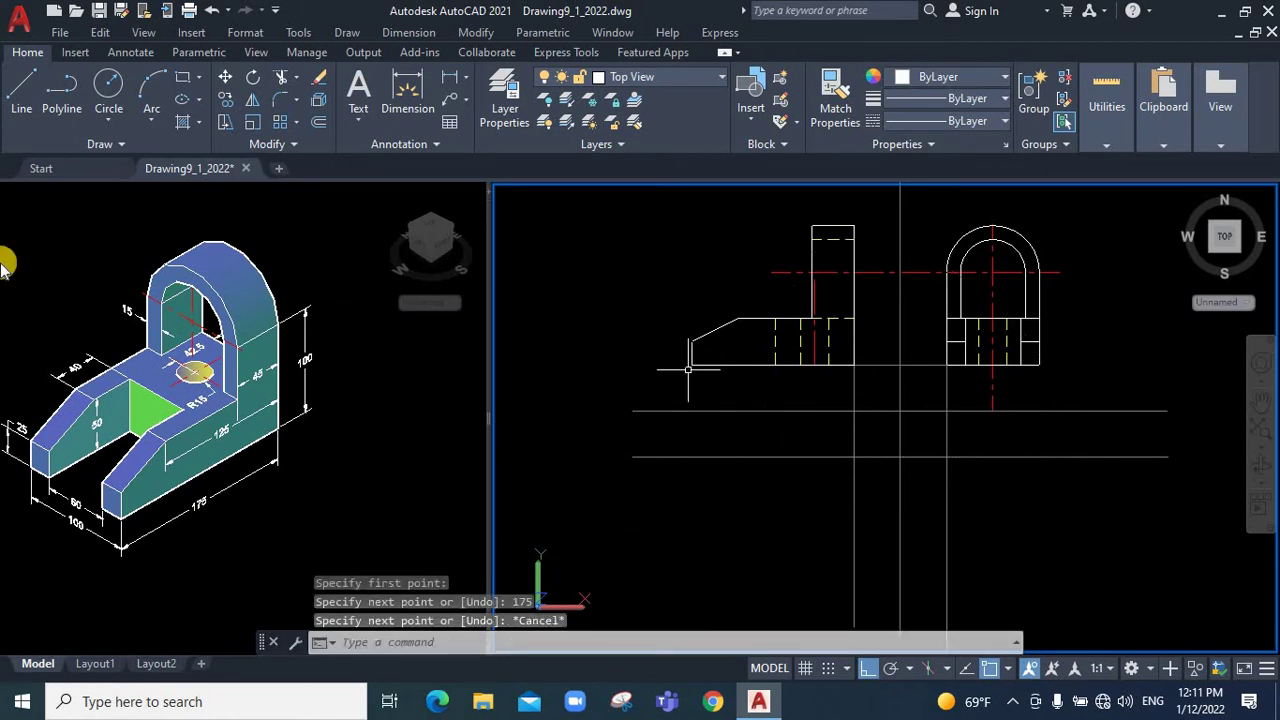
Drop a vertical projection line below the front view's left edge and grab the lower guide line's endpoint
click(21, 90)
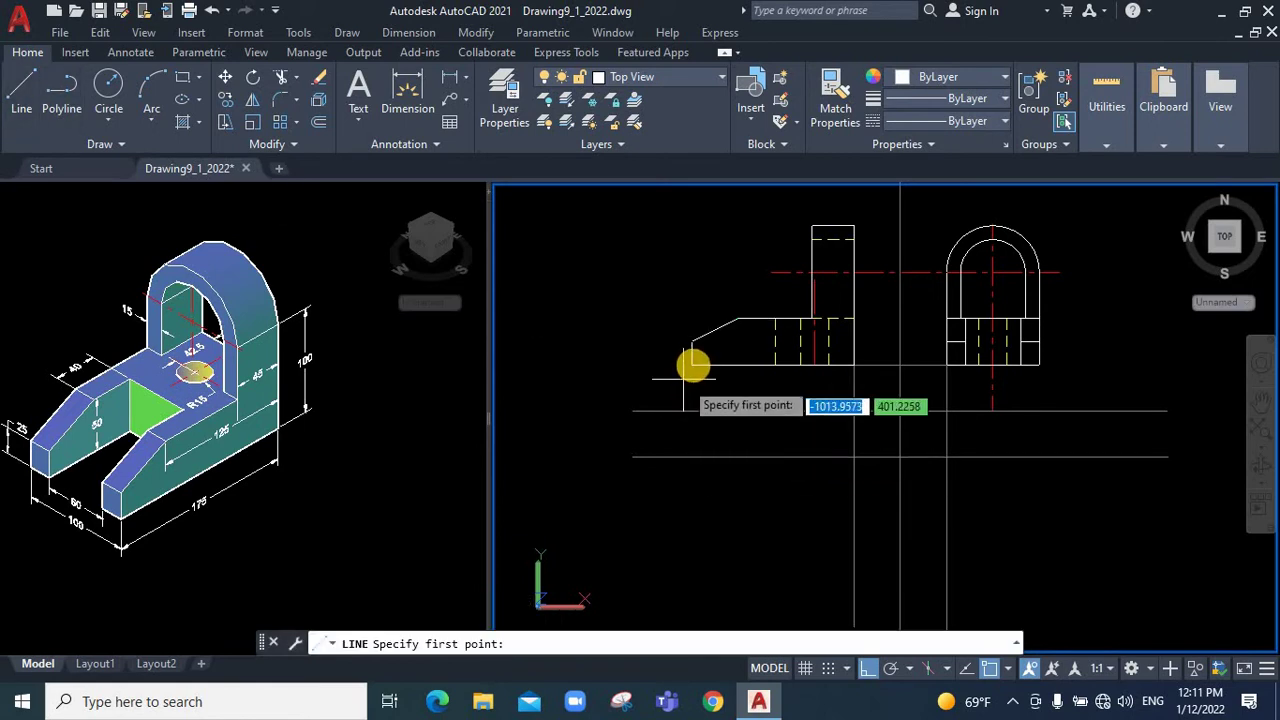
click(692, 365)
click(692, 597)
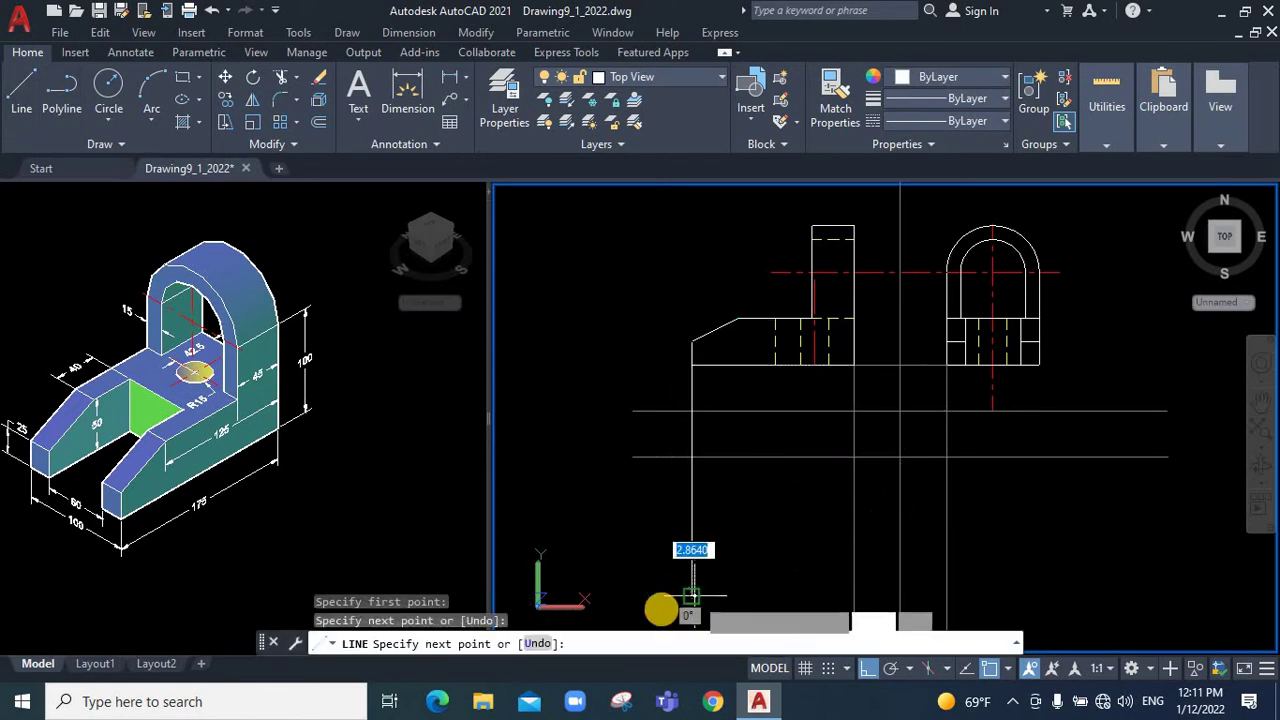
key(Escape)
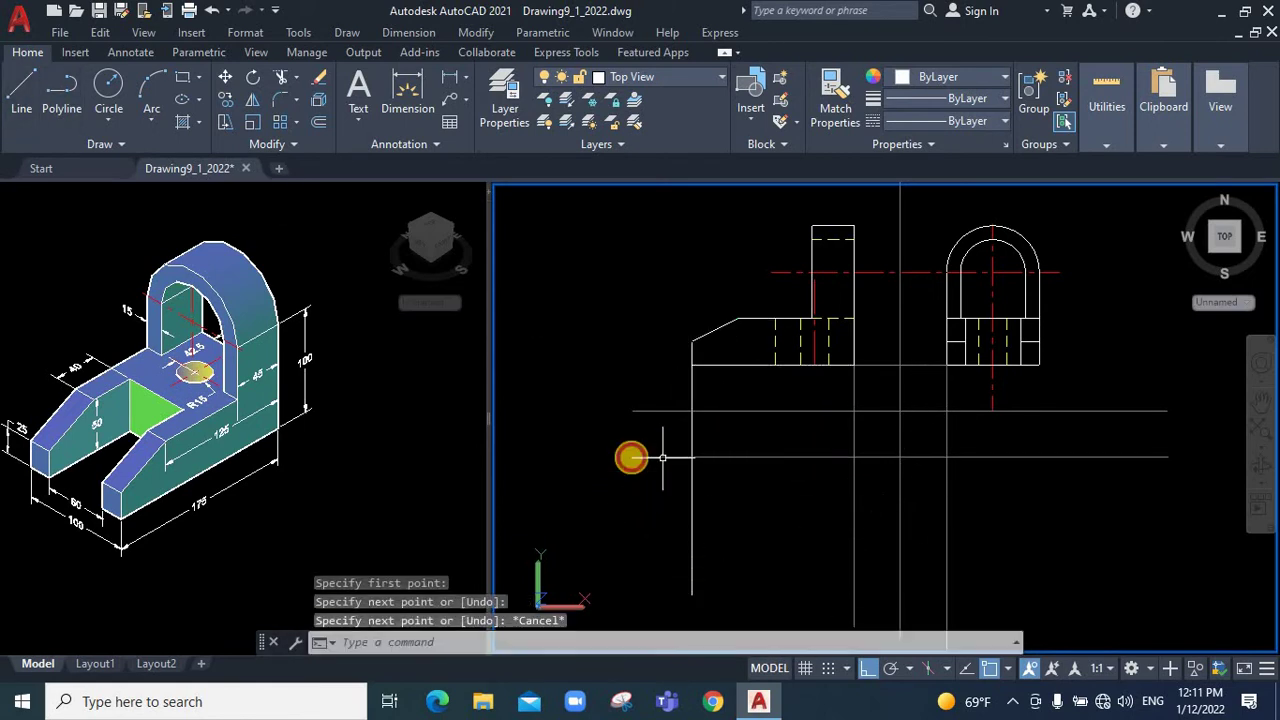
click(632, 457)
click(632, 457)
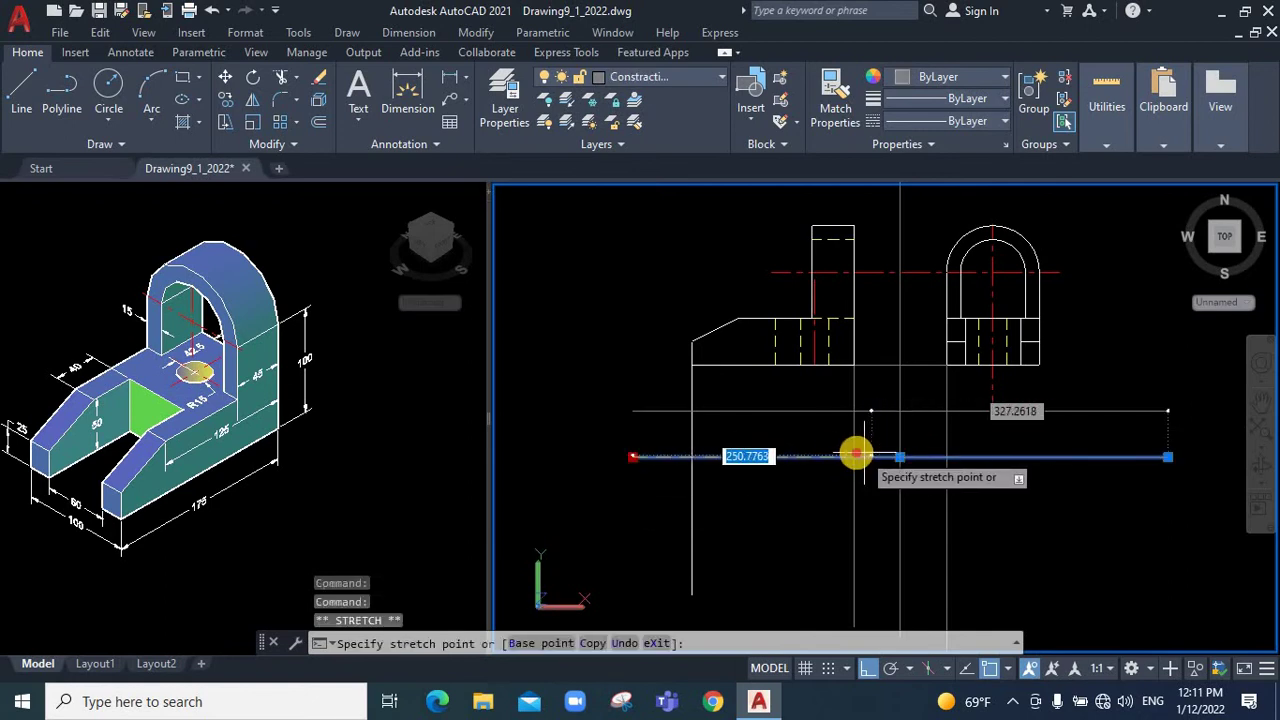
Stretch the lower horizontal guide line's left end to meet the vertical projection line
click(856, 456)
scroll(791, 483, up, 3)
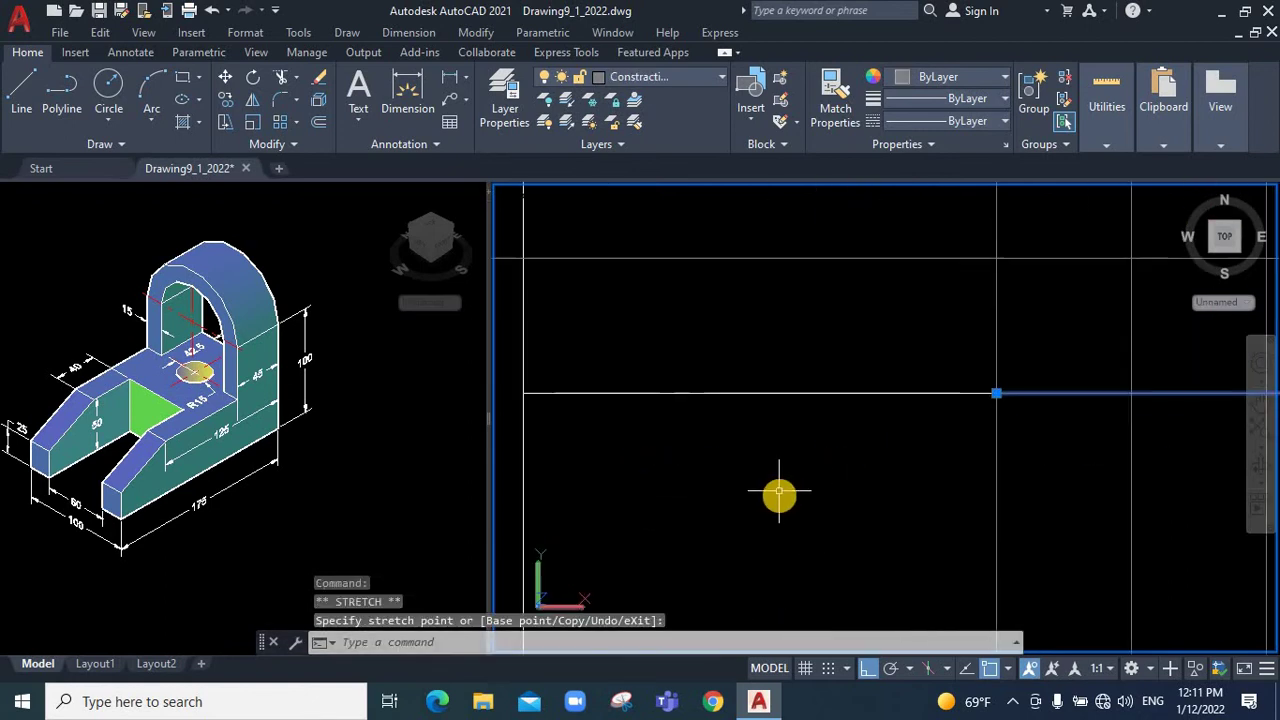
scroll(779, 493, down, 3)
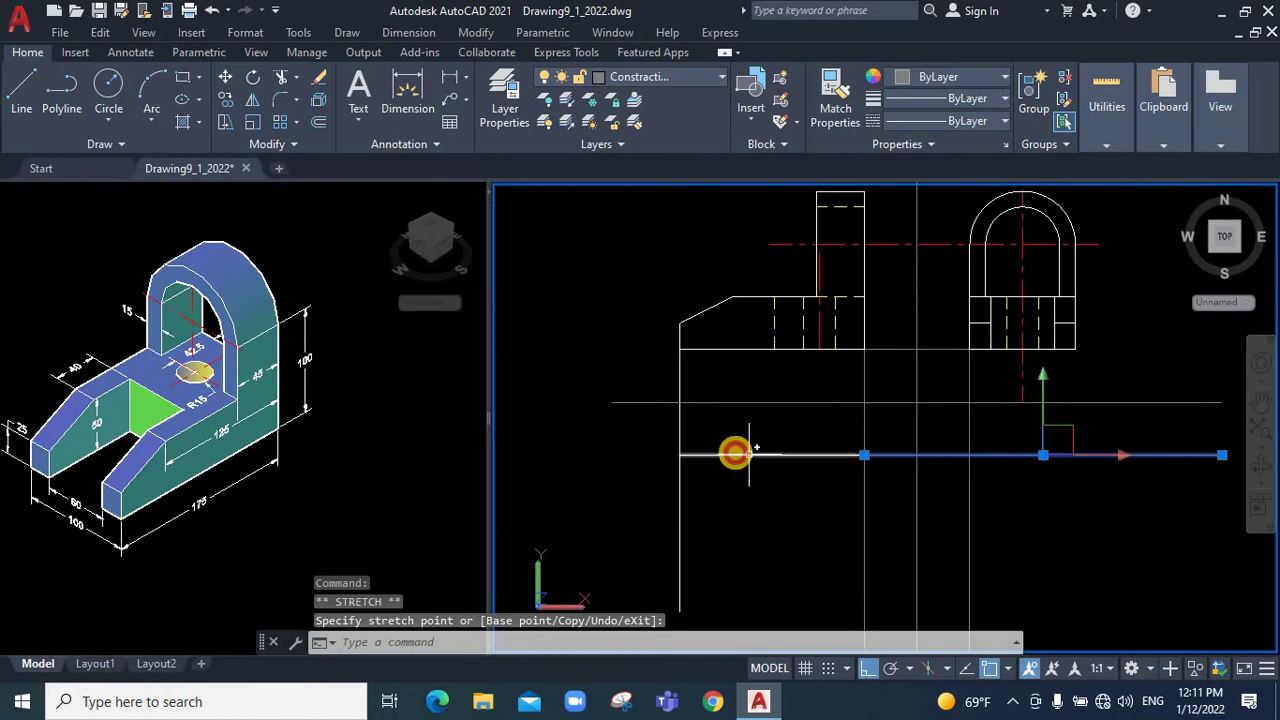
click(749, 455)
click(749, 458)
click(600, 480)
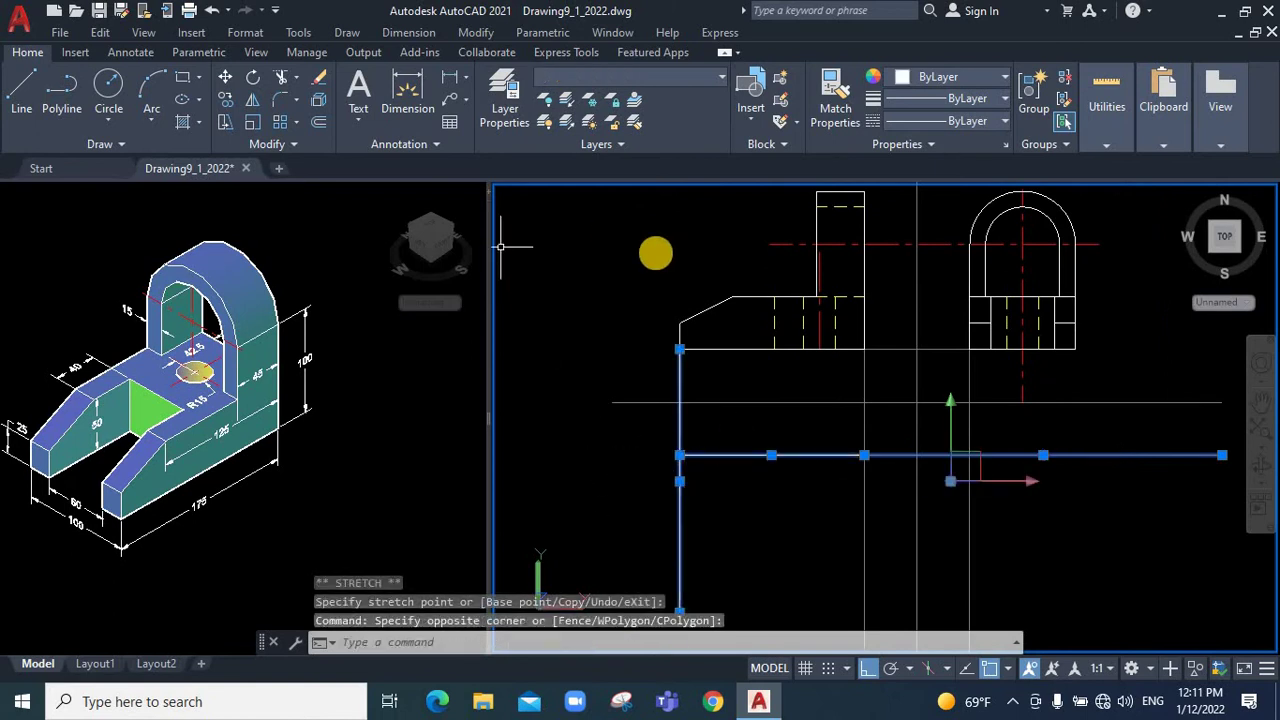
Shorten the left vertical construction line so it stops at the horizontal guide line
key(Escape)
key(Escape)
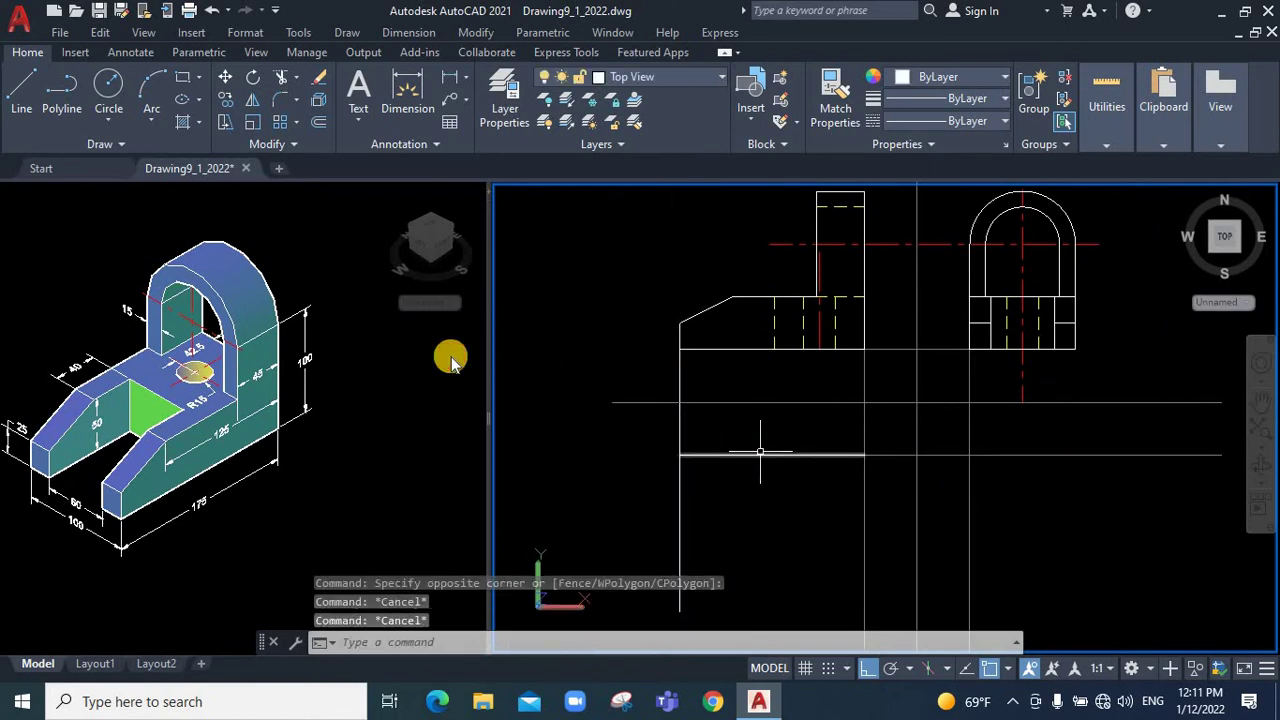
click(502, 454)
click(694, 463)
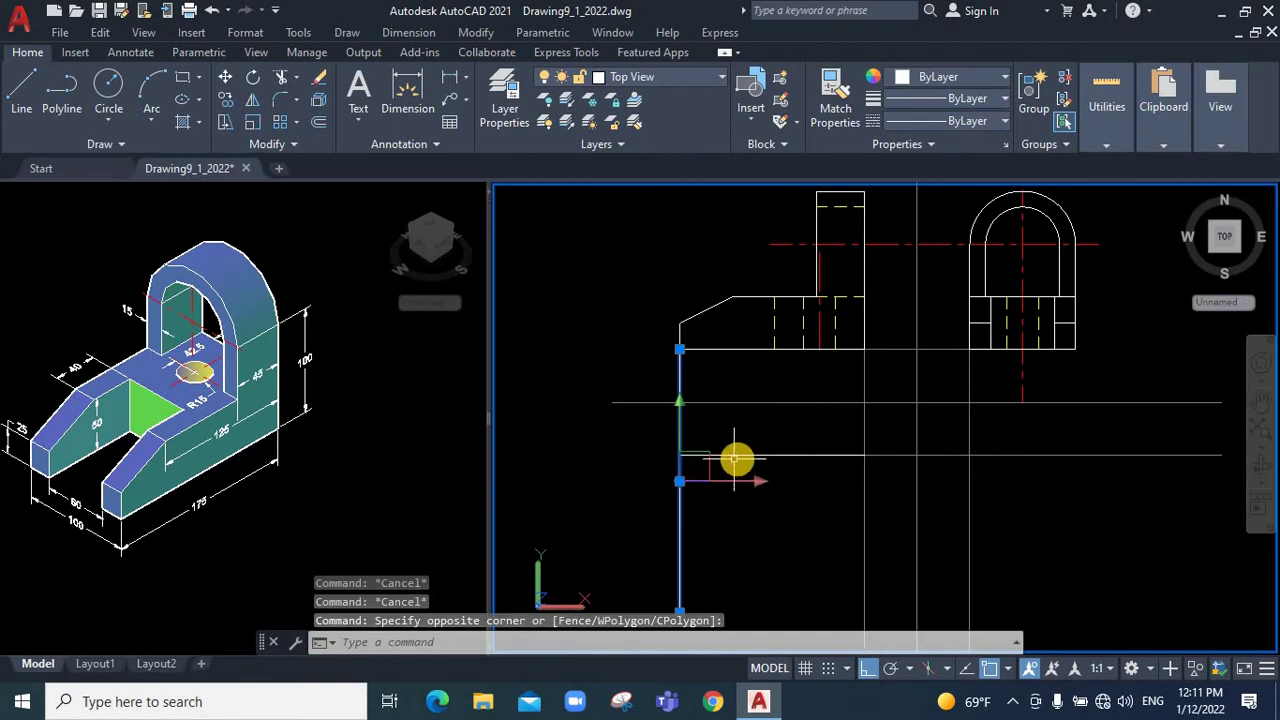
click(738, 457)
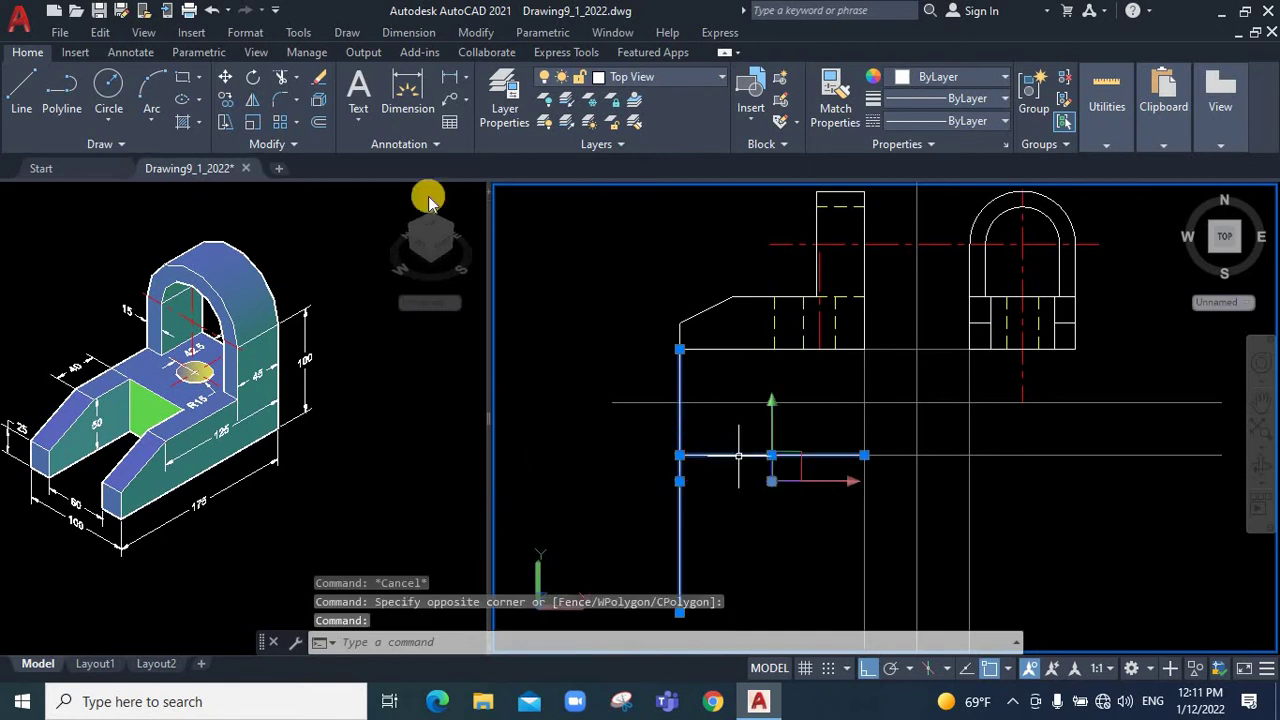
click(670, 80)
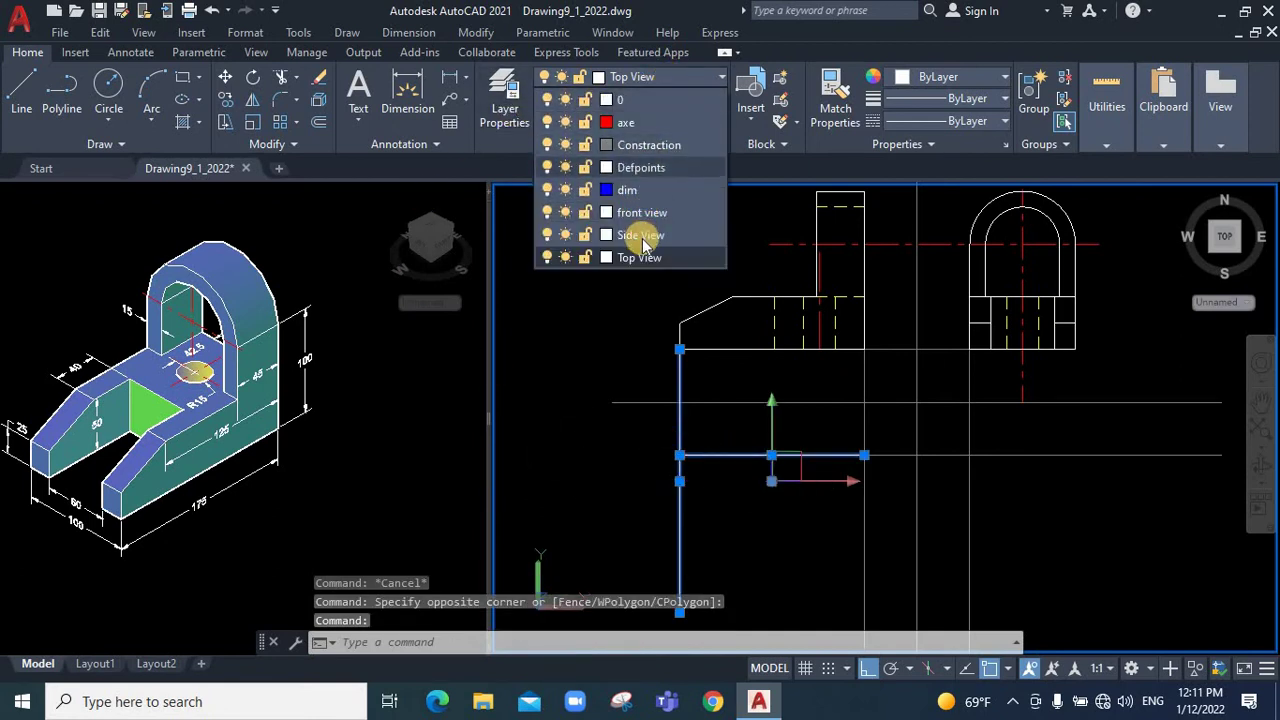
key(Escape)
key(Escape)
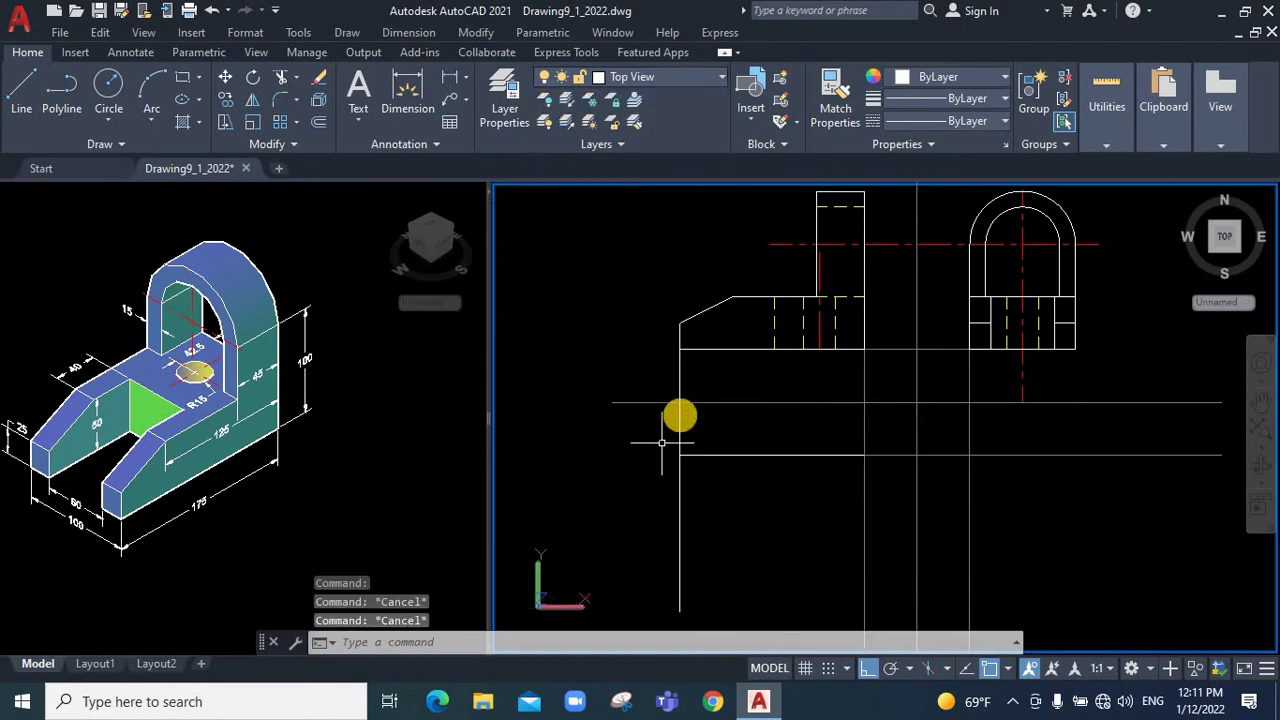
click(679, 400)
click(680, 350)
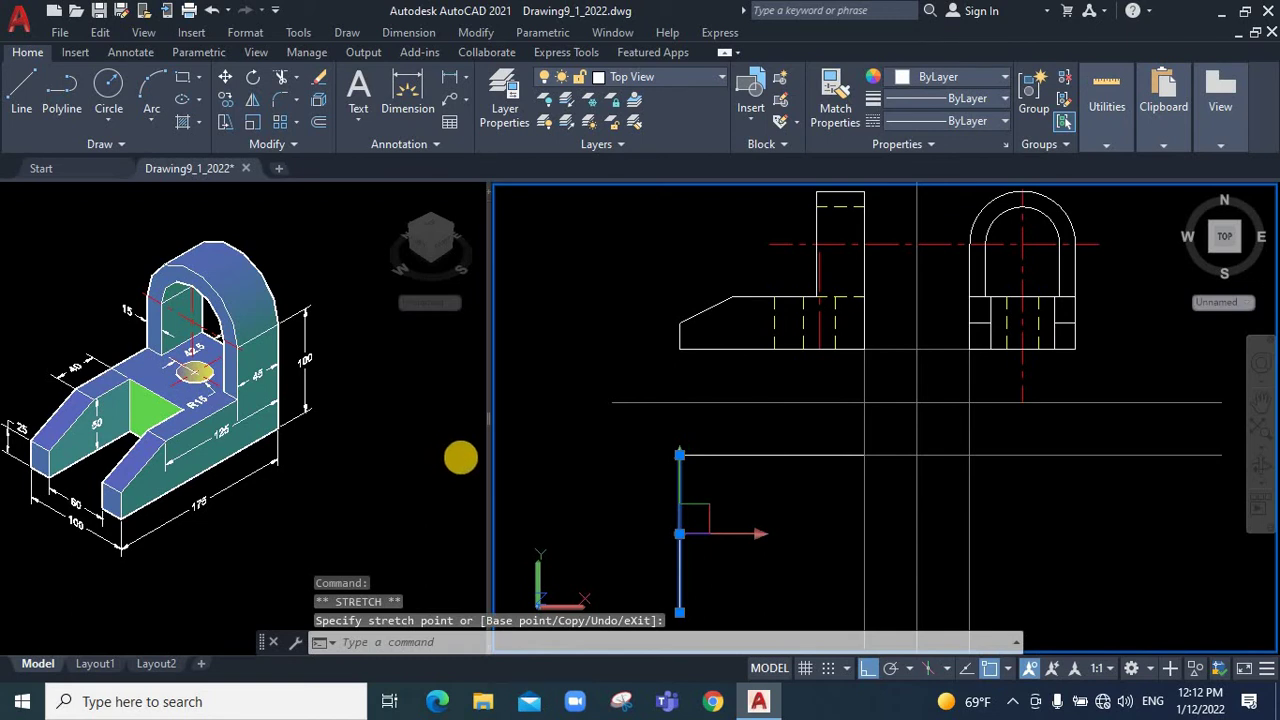
key(Escape)
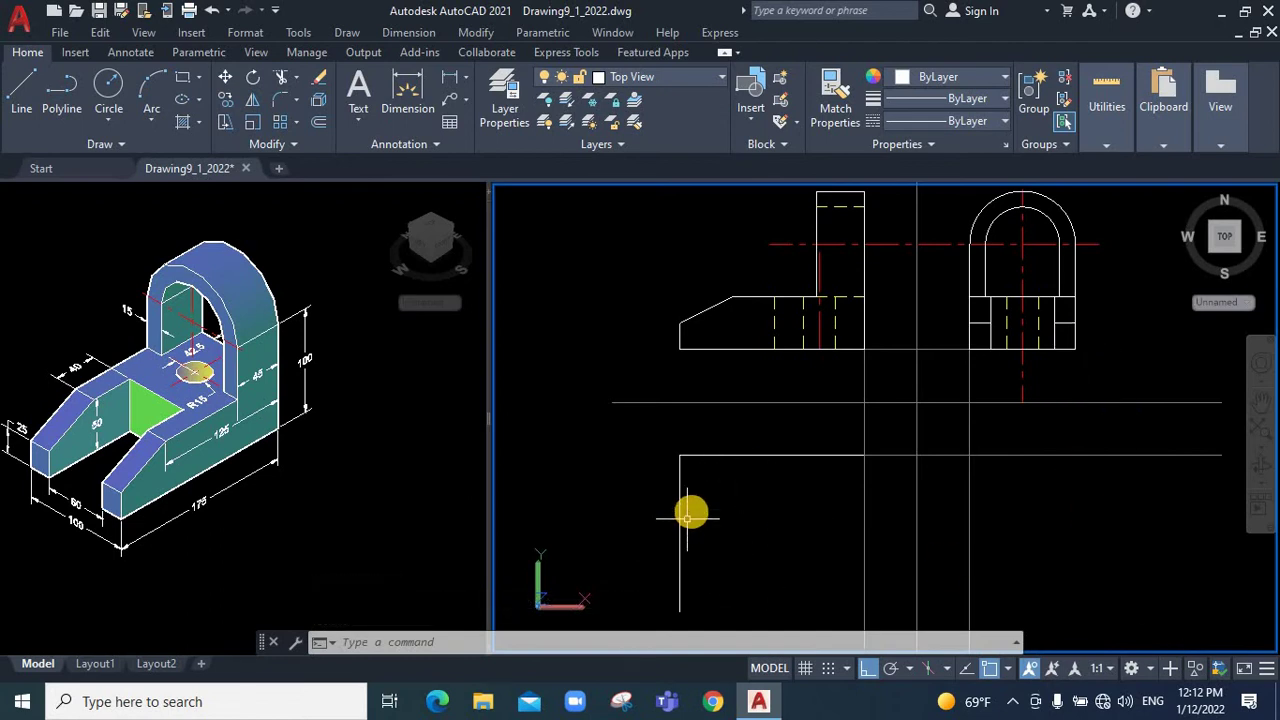
scroll(917, 348, down, 2)
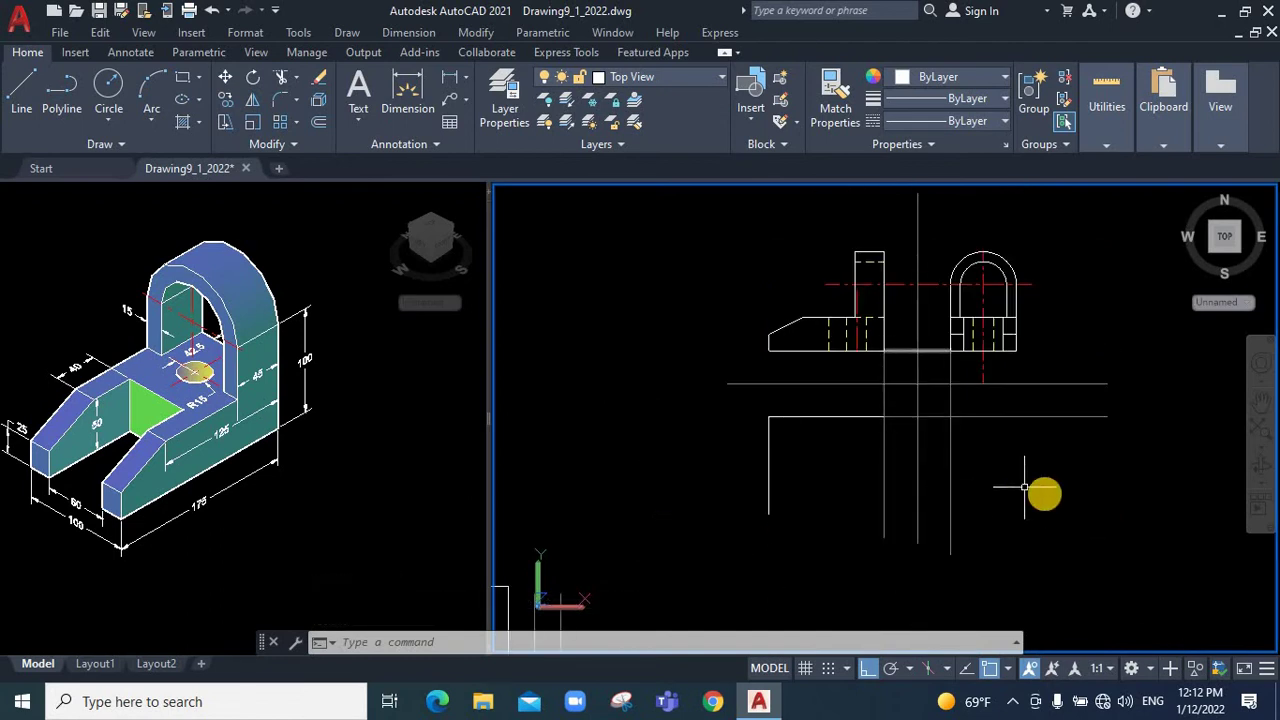
scroll(1024, 488, up, 2)
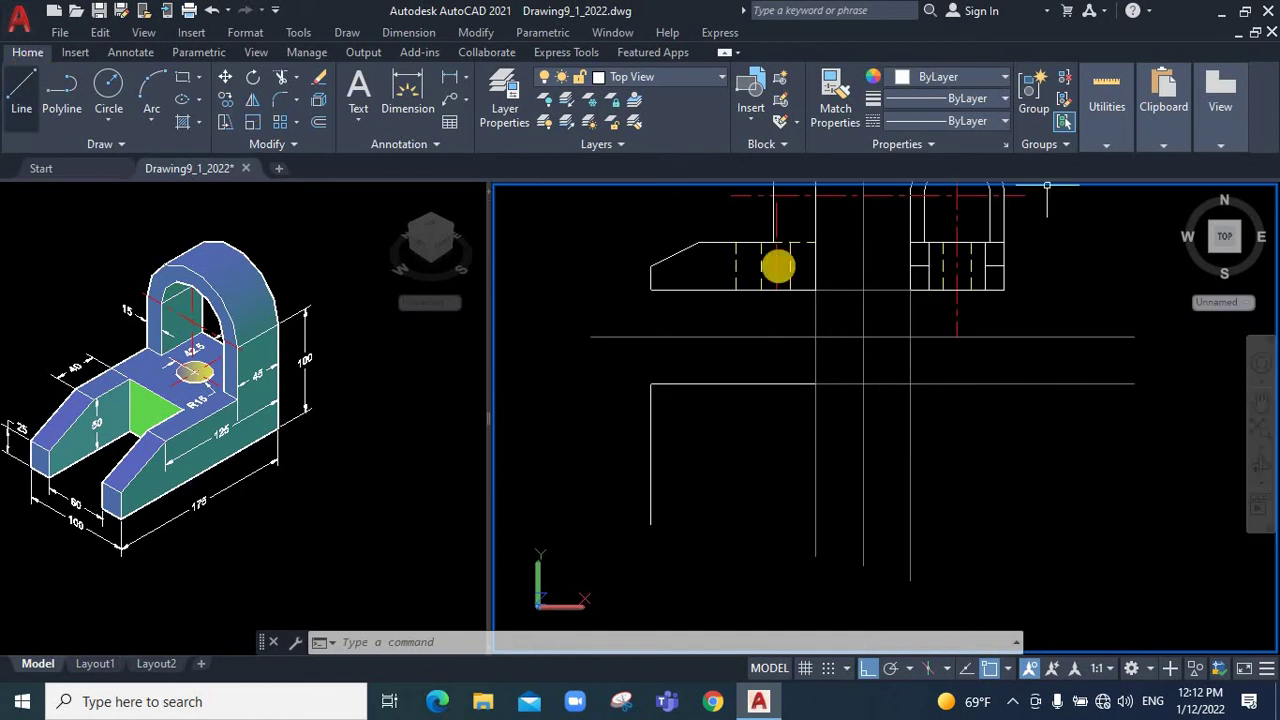
text(l)
key(Return)
Make Constraction the current layer
key(Escape)
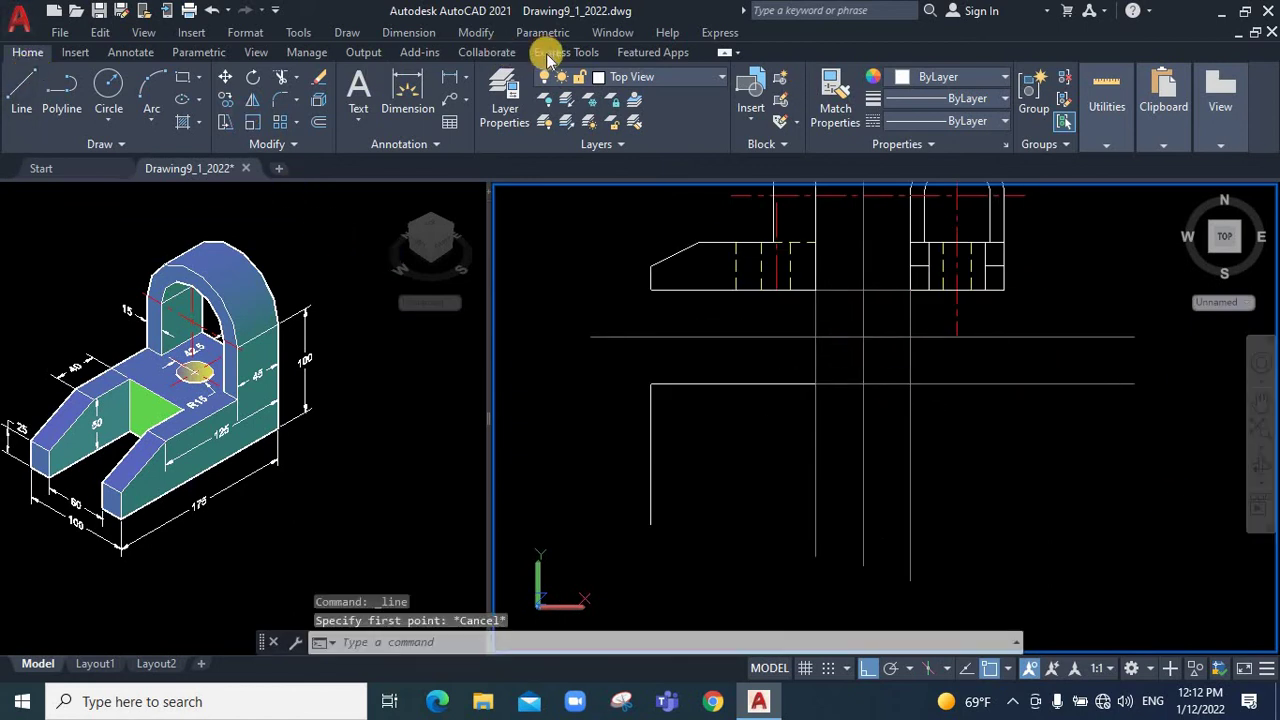
click(650, 77)
click(640, 130)
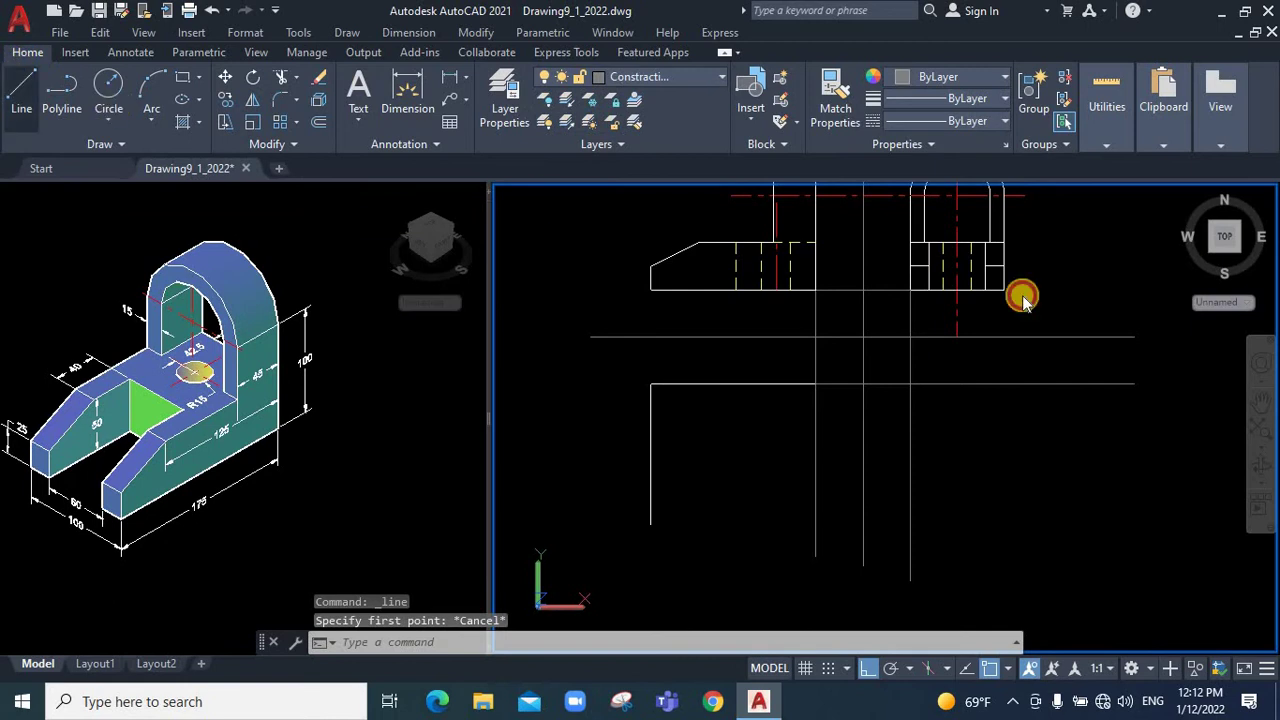
key(Return)
Draw a 300-unit -45° miter line from the projection-line intersection, replacing a 150-unit attempt
click(860, 337)
text(@150<-45)
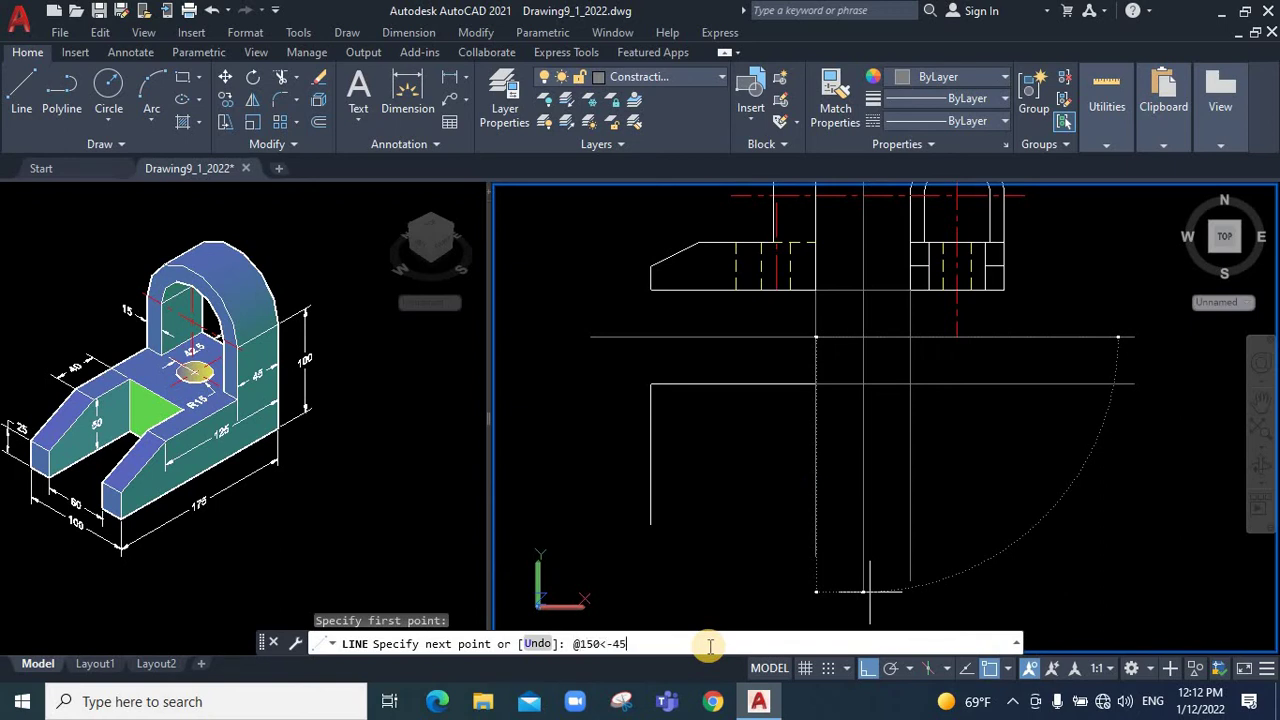
key(Return)
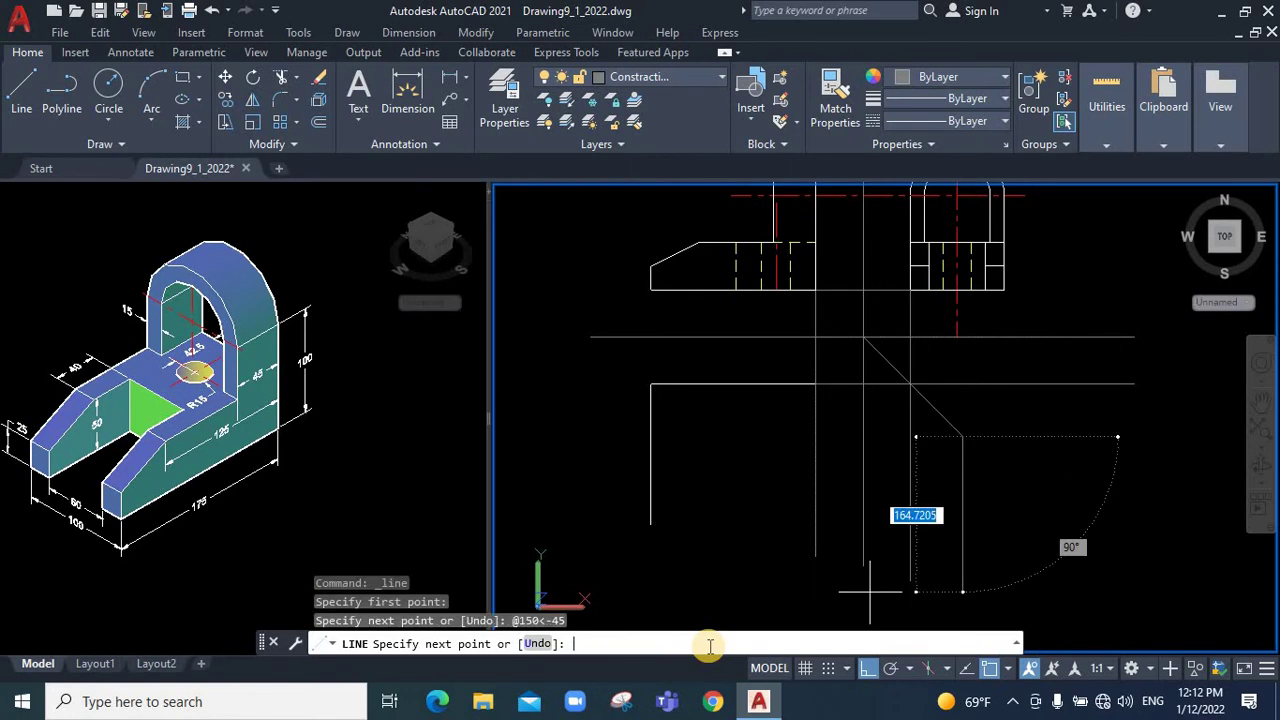
key(ctrl+z)
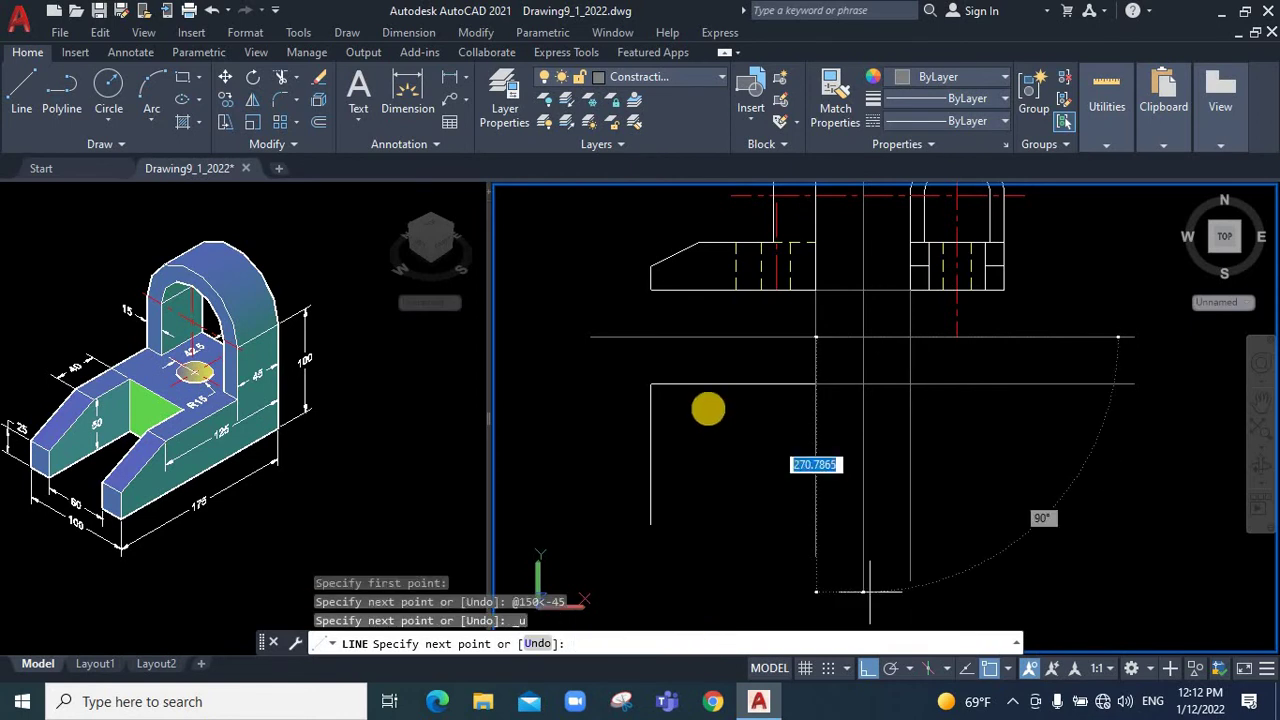
key(Escape)
click(24, 90)
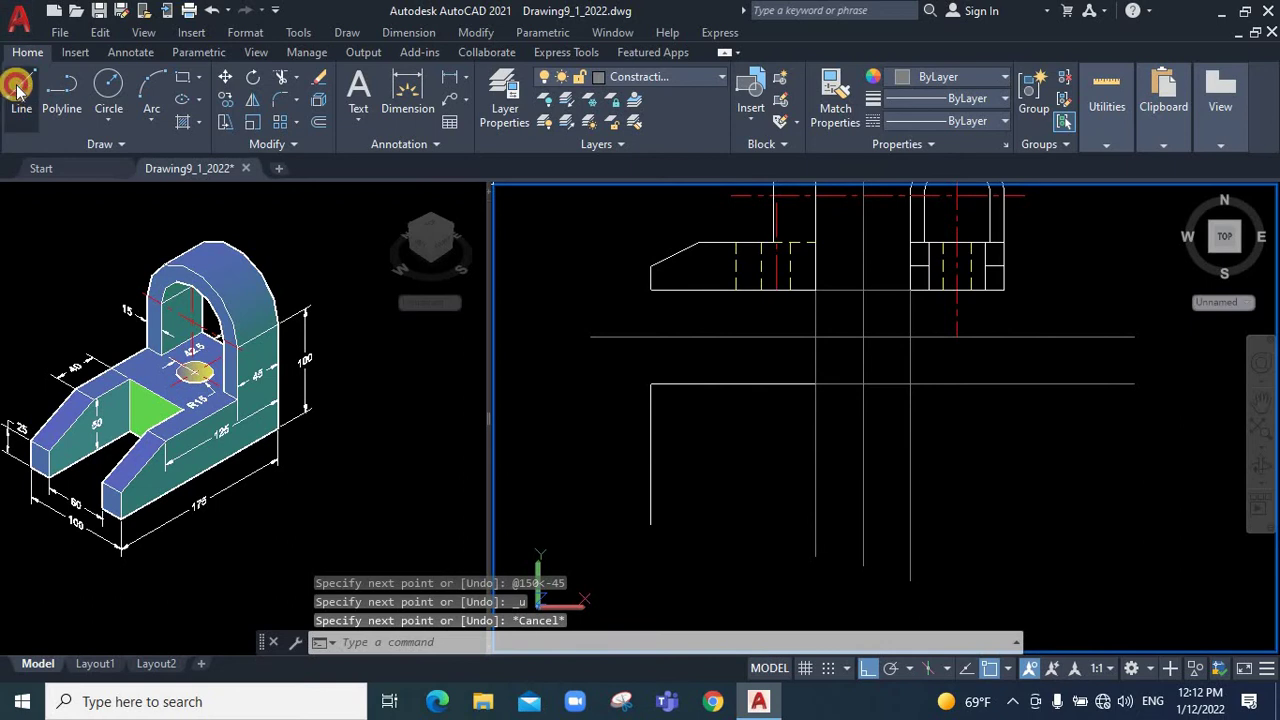
click(862, 337)
text(@300<-45)
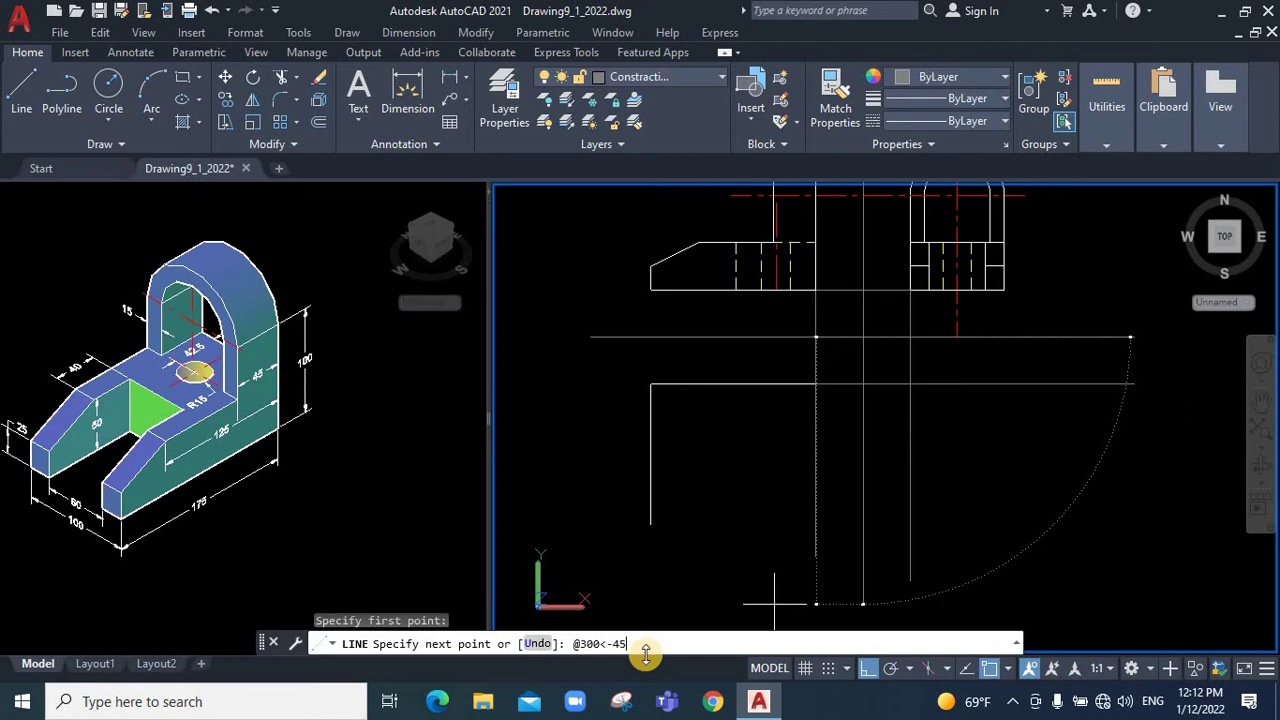
key(Return)
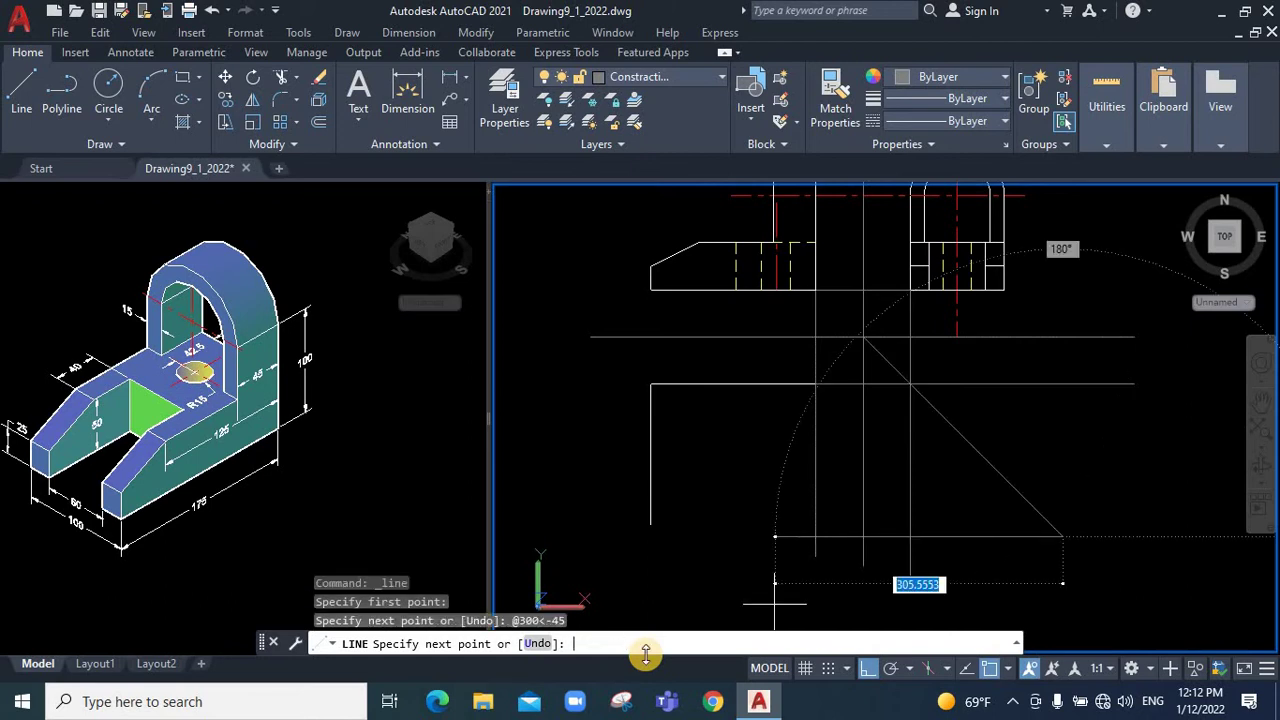
key(Escape)
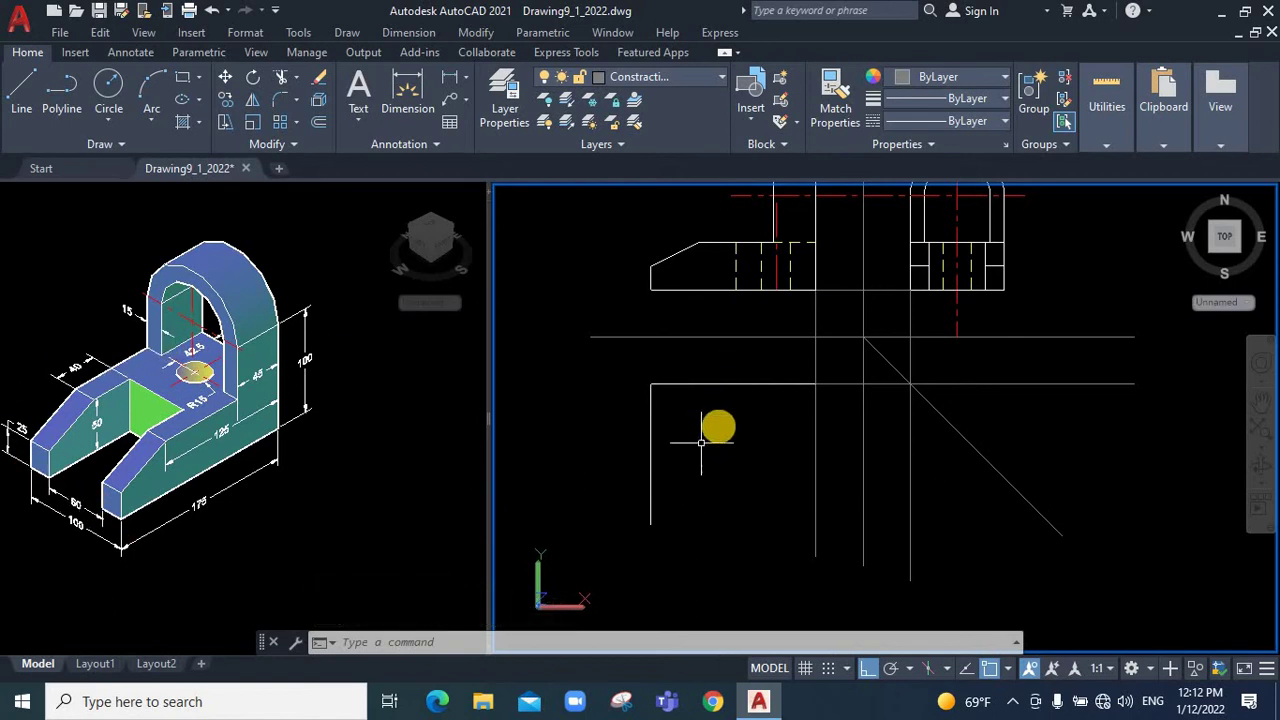
Project the side view's lower-right corner down to the miter line and back across to the left
click(21, 88)
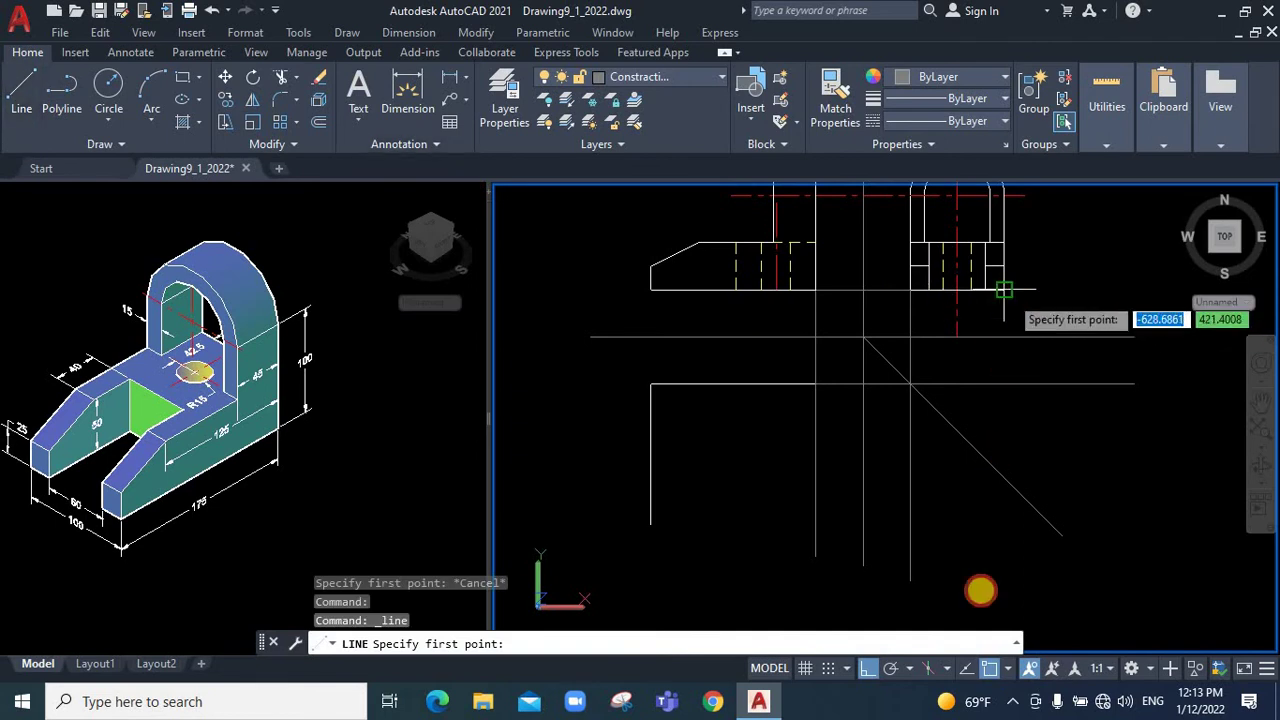
click(957, 290)
click(1030, 548)
right_click(1030, 330)
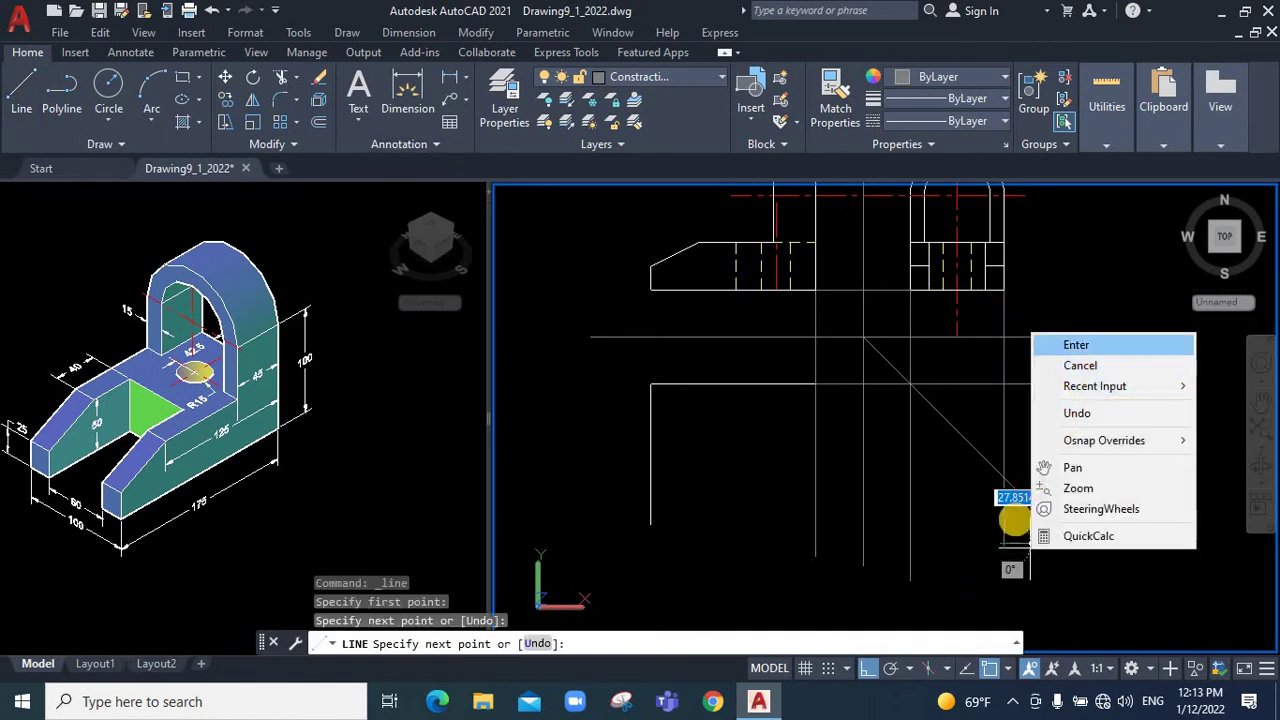
click(1050, 345)
click(1004, 527)
click(1004, 479)
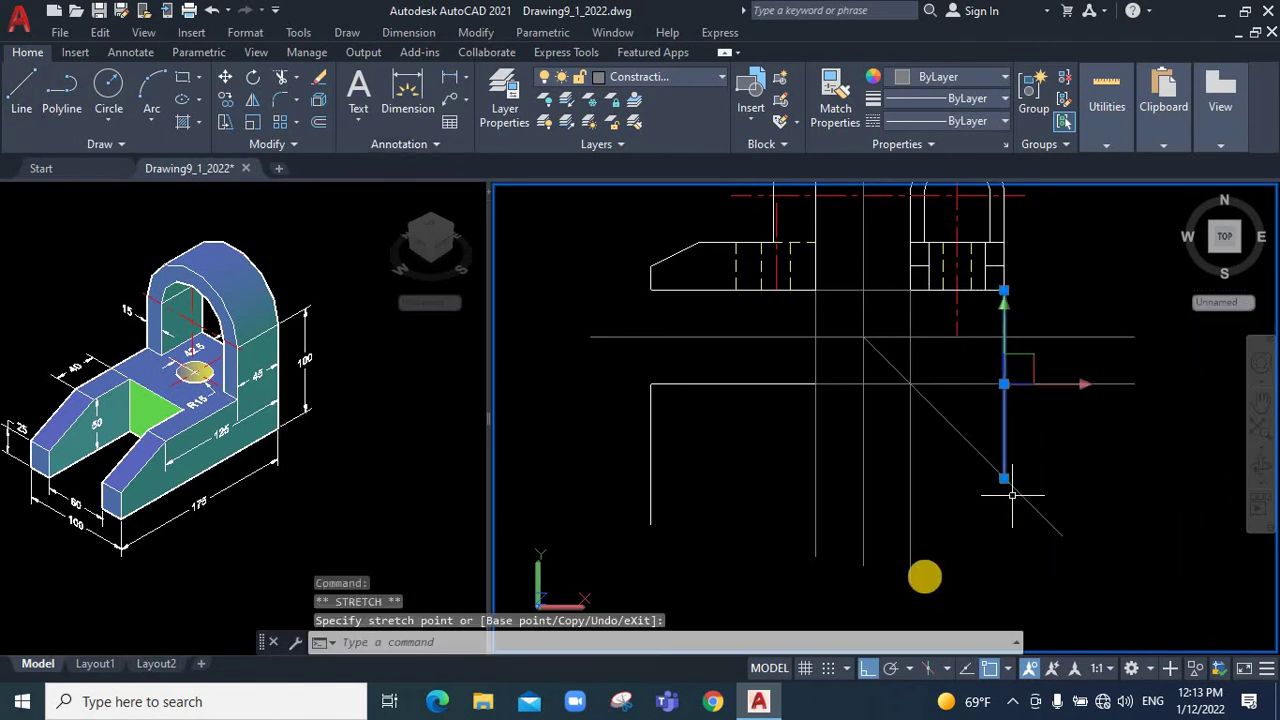
key(Escape)
click(21, 100)
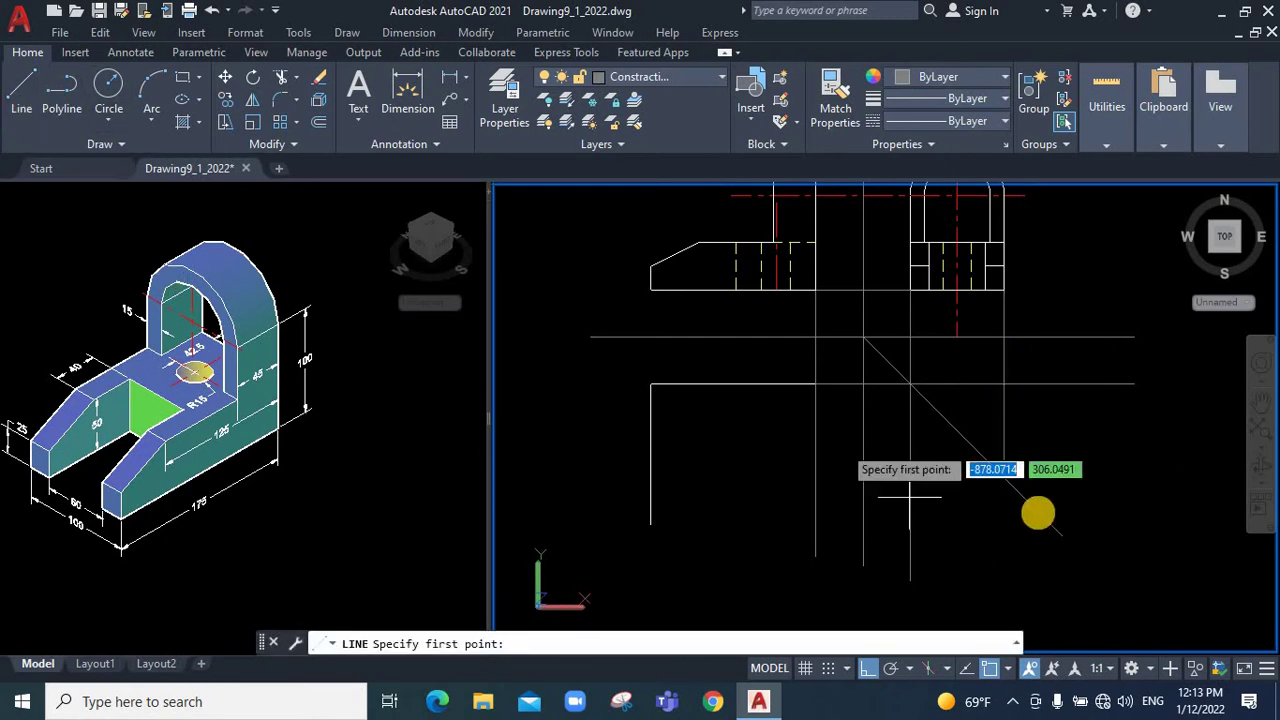
click(815, 478)
key(Escape)
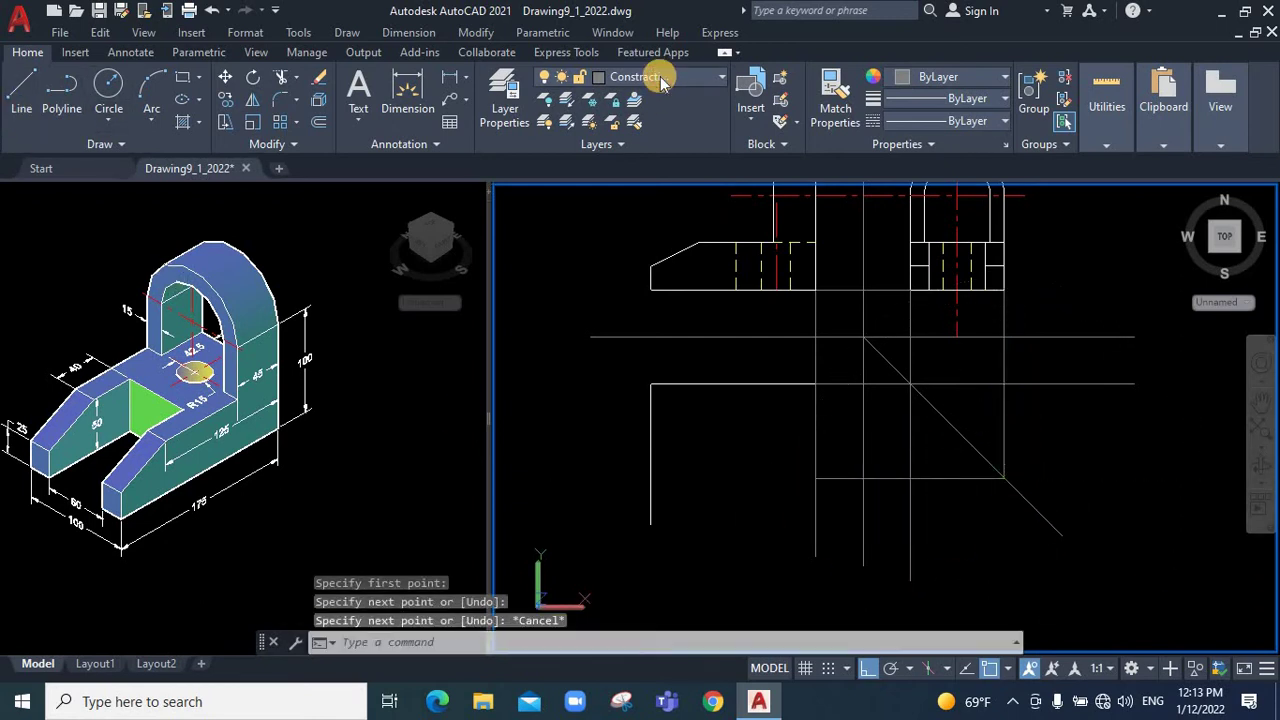
On the Top View layer, draw the top view's lower edge and grip-select its left vertical line
click(660, 77)
click(639, 257)
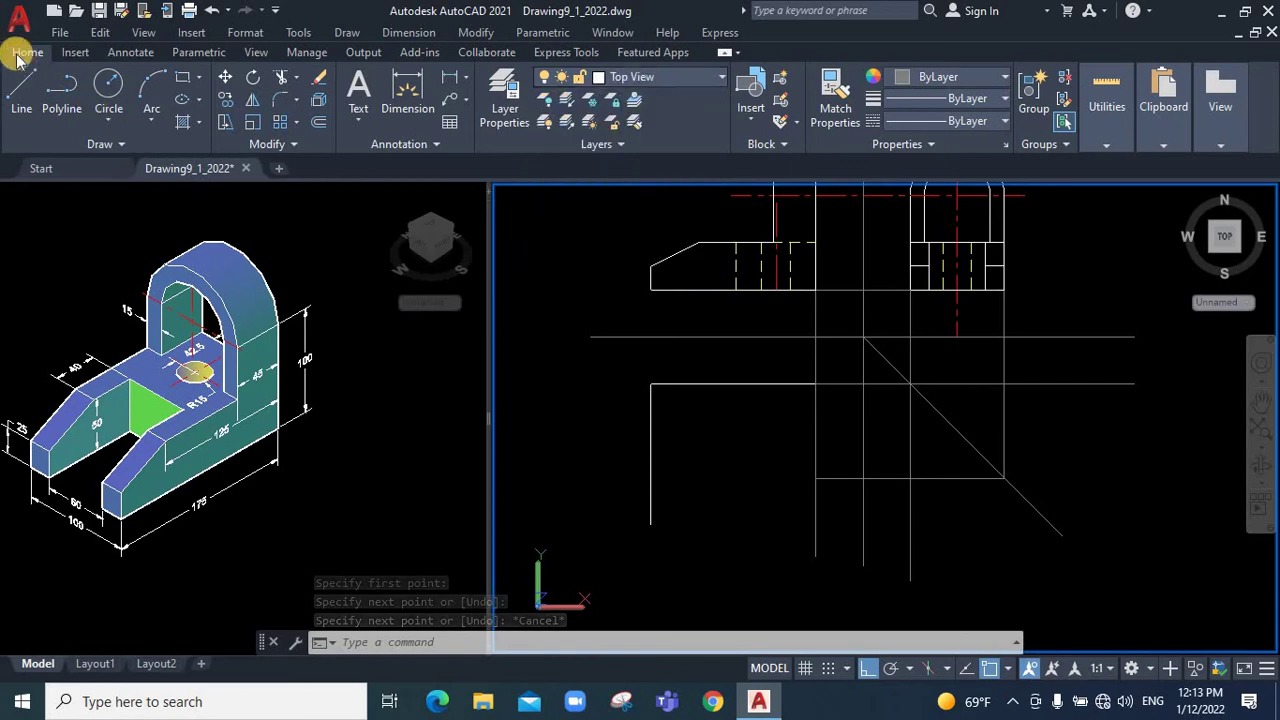
click(21, 95)
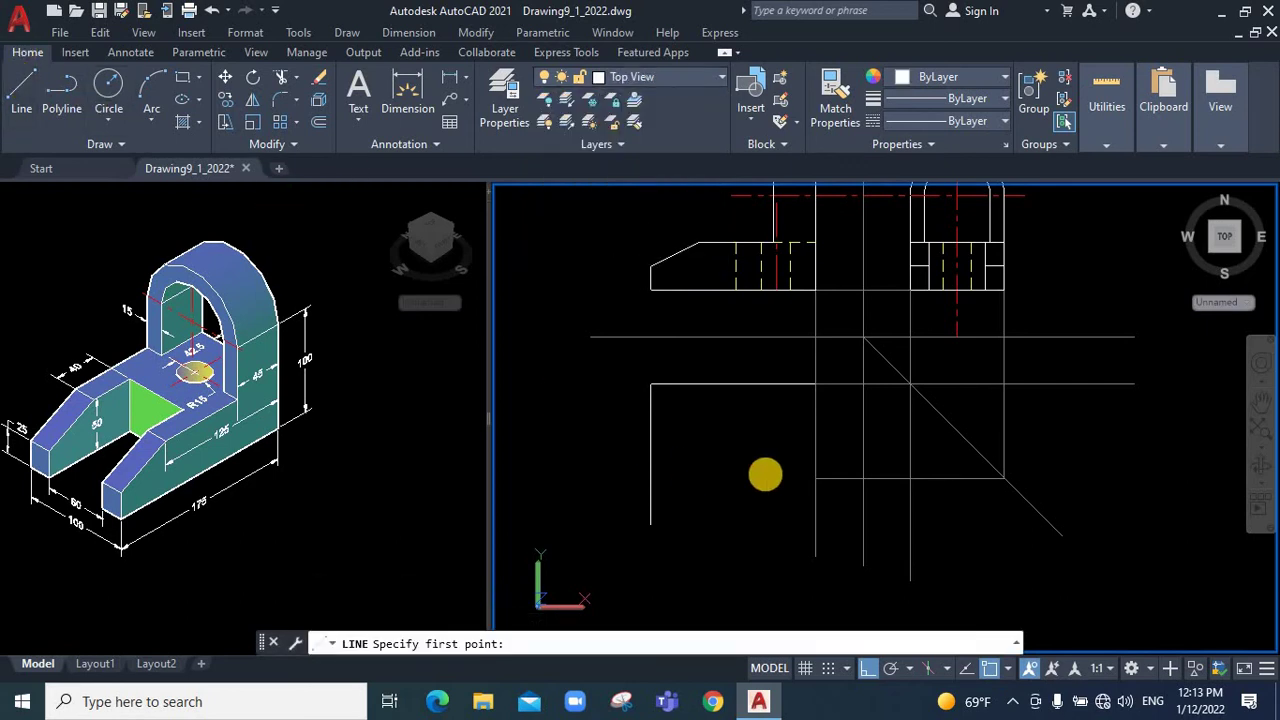
click(815, 478)
click(651, 479)
key(Escape)
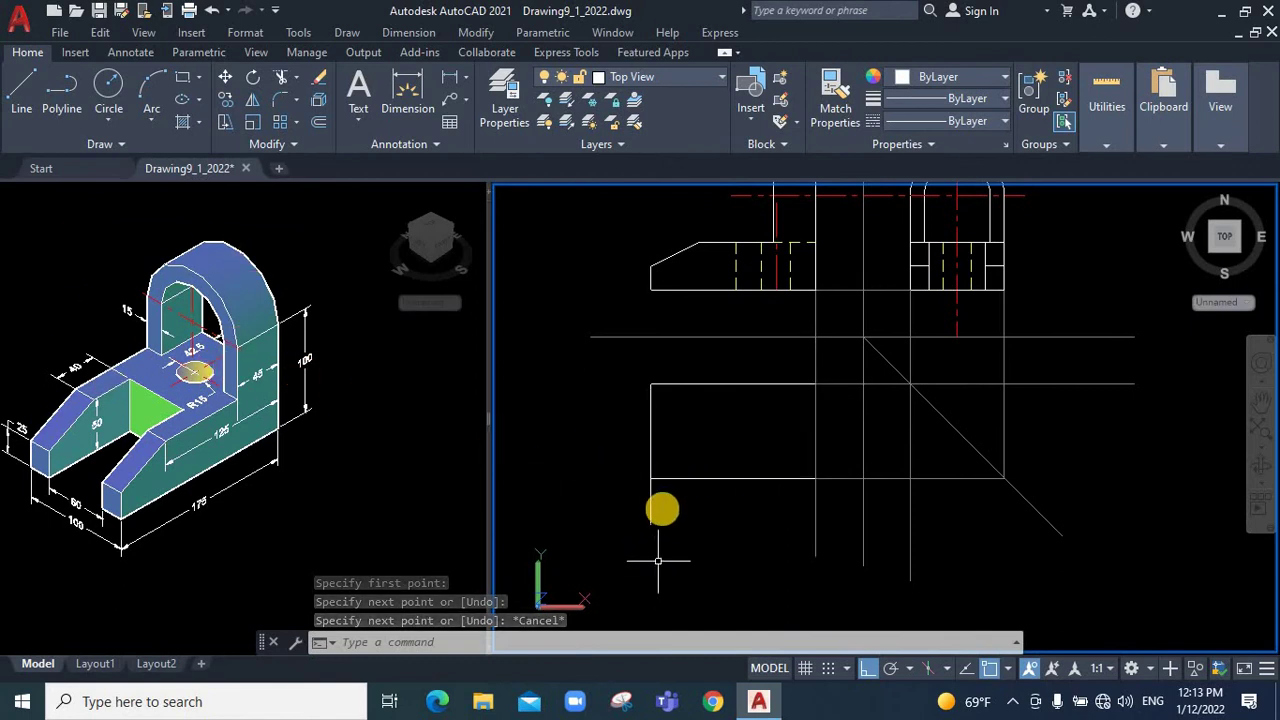
click(651, 501)
click(651, 478)
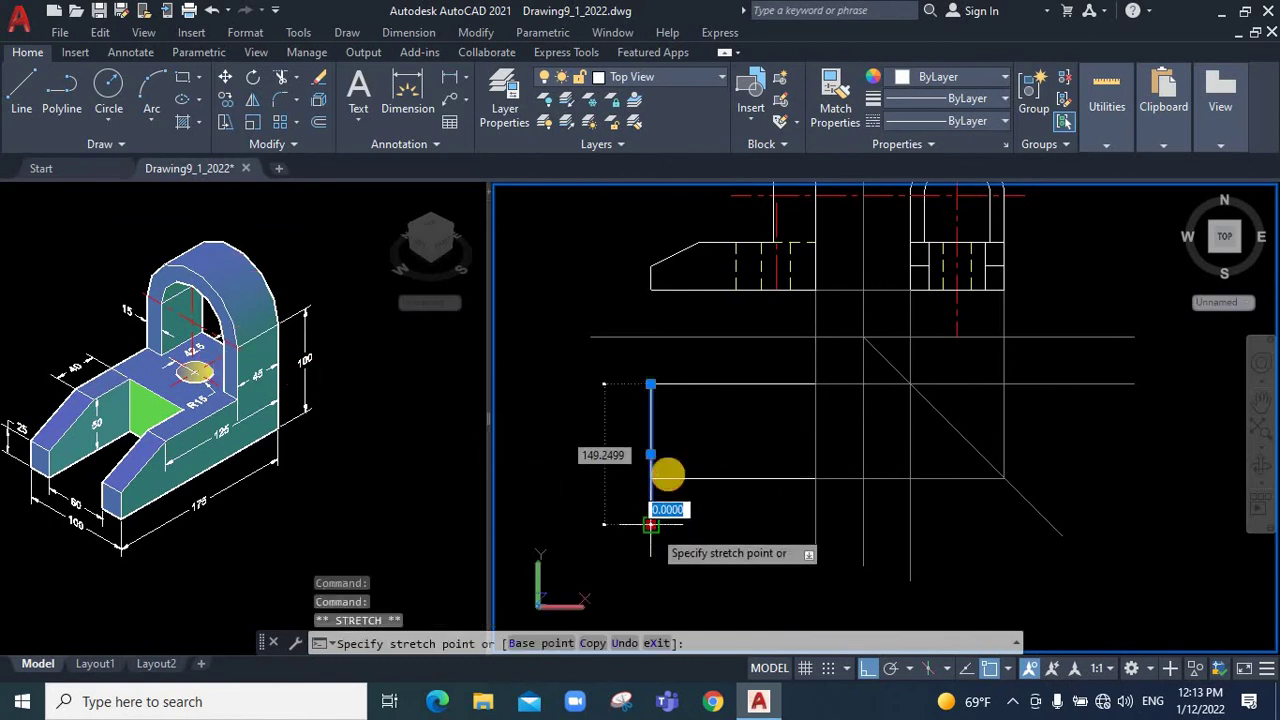
key(Escape)
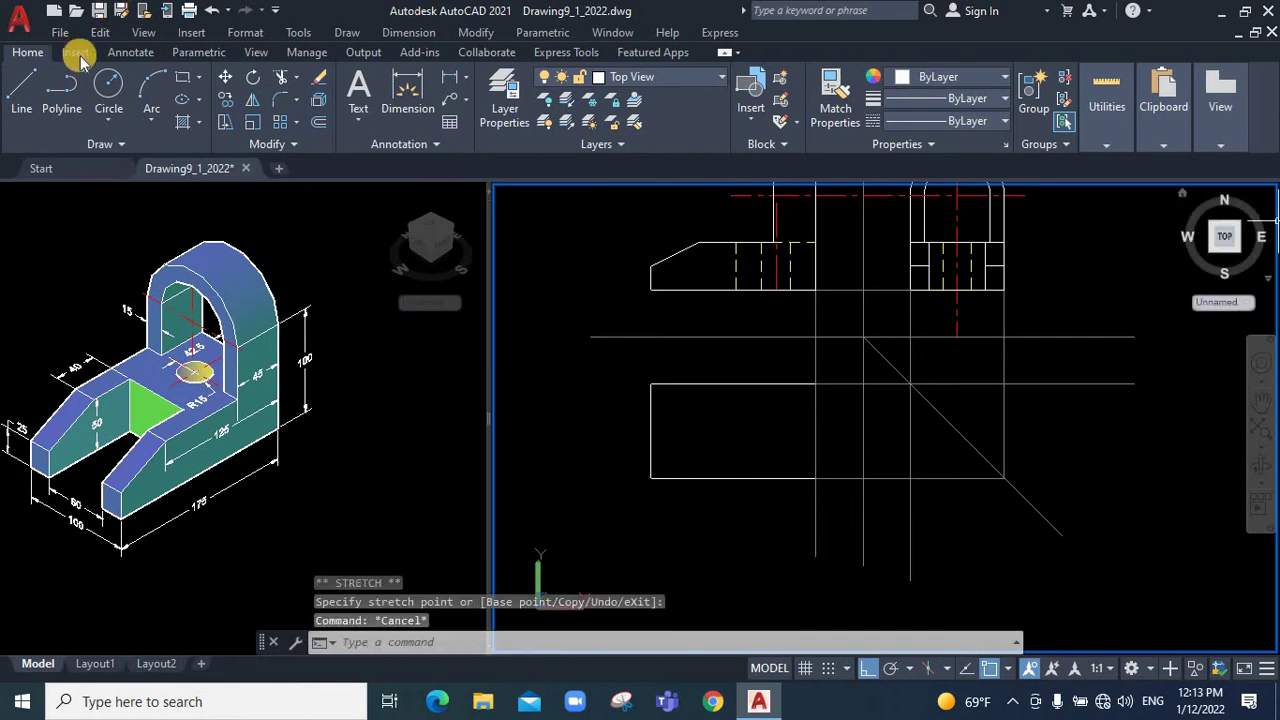
click(408, 32)
click(425, 84)
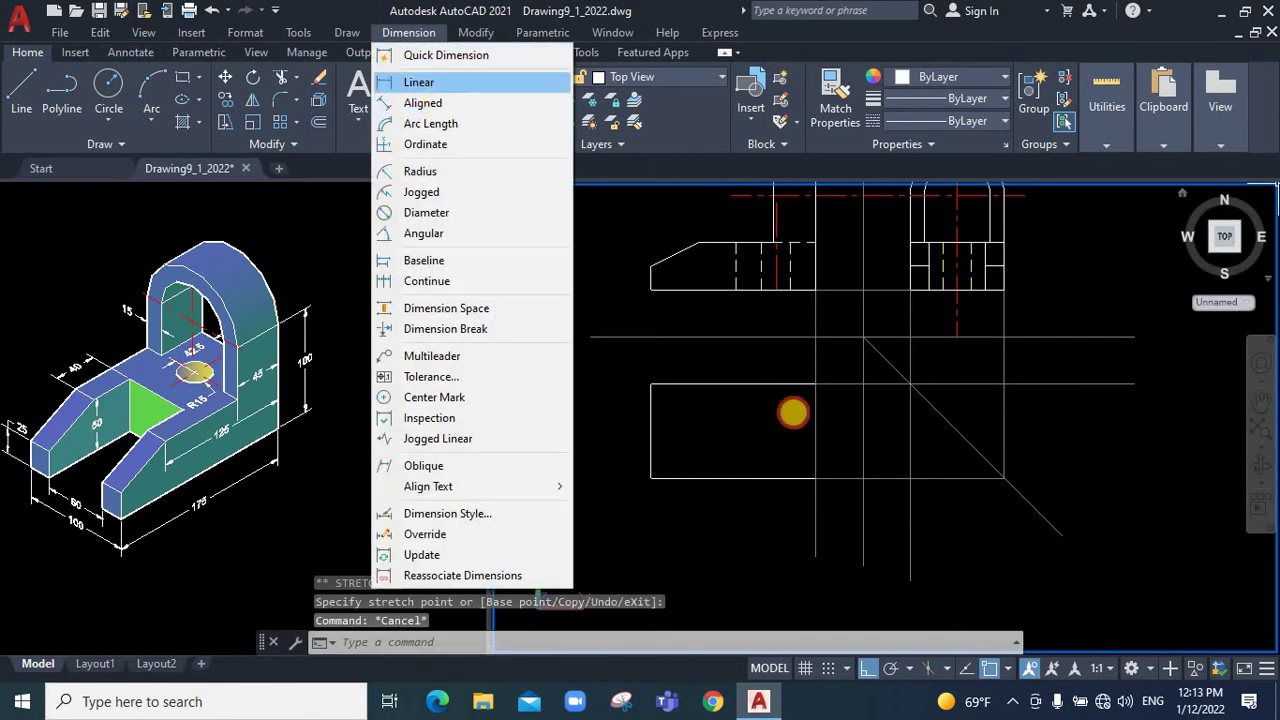
click(816, 383)
click(651, 383)
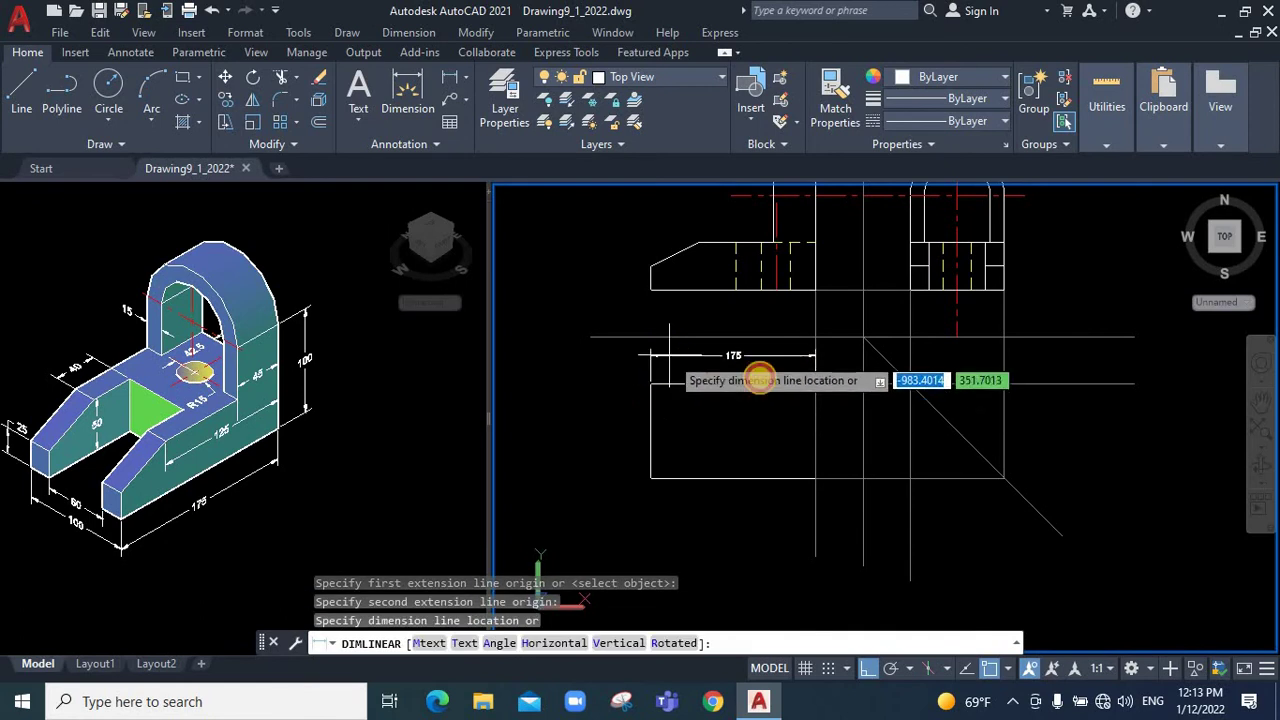
click(758, 356)
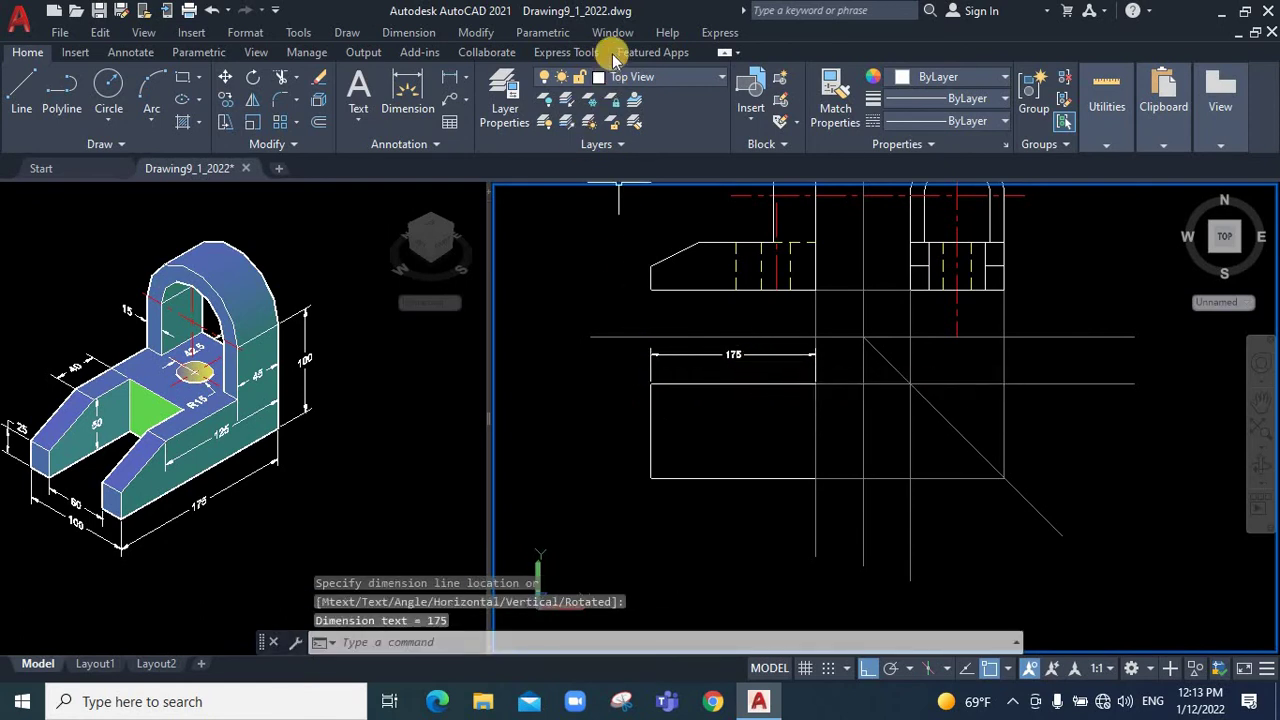
click(476, 32)
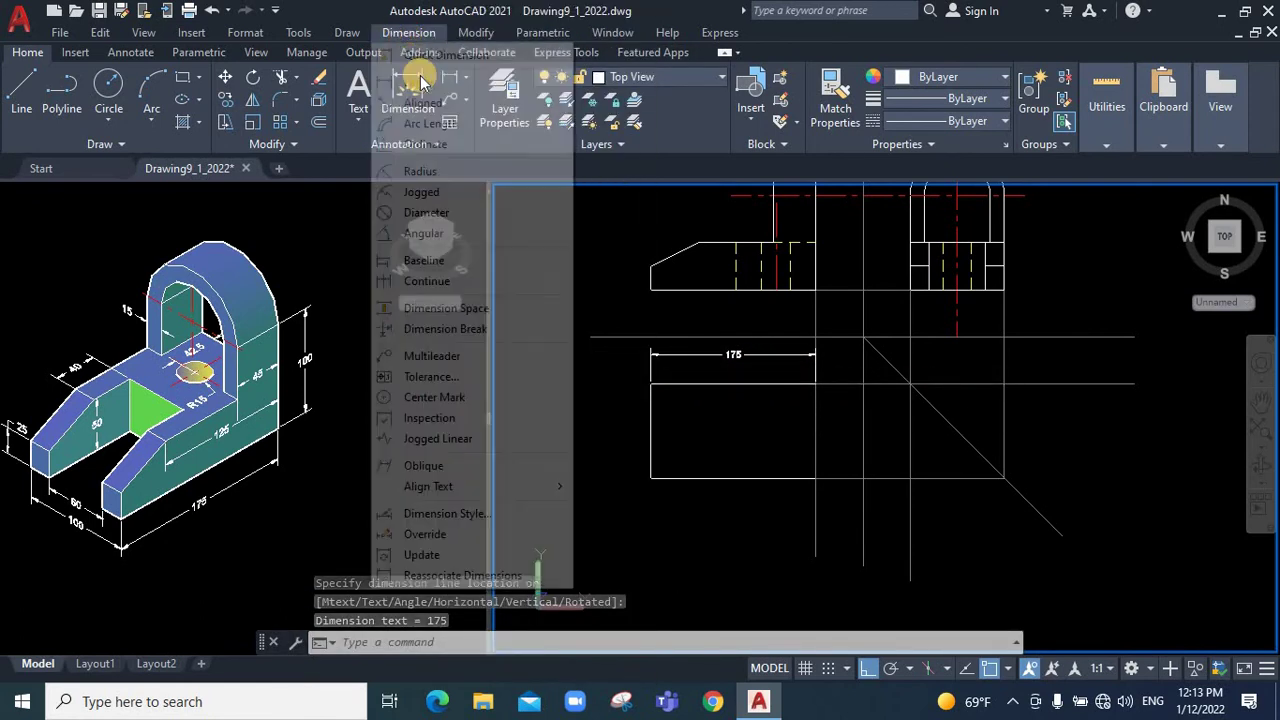
click(425, 84)
click(651, 390)
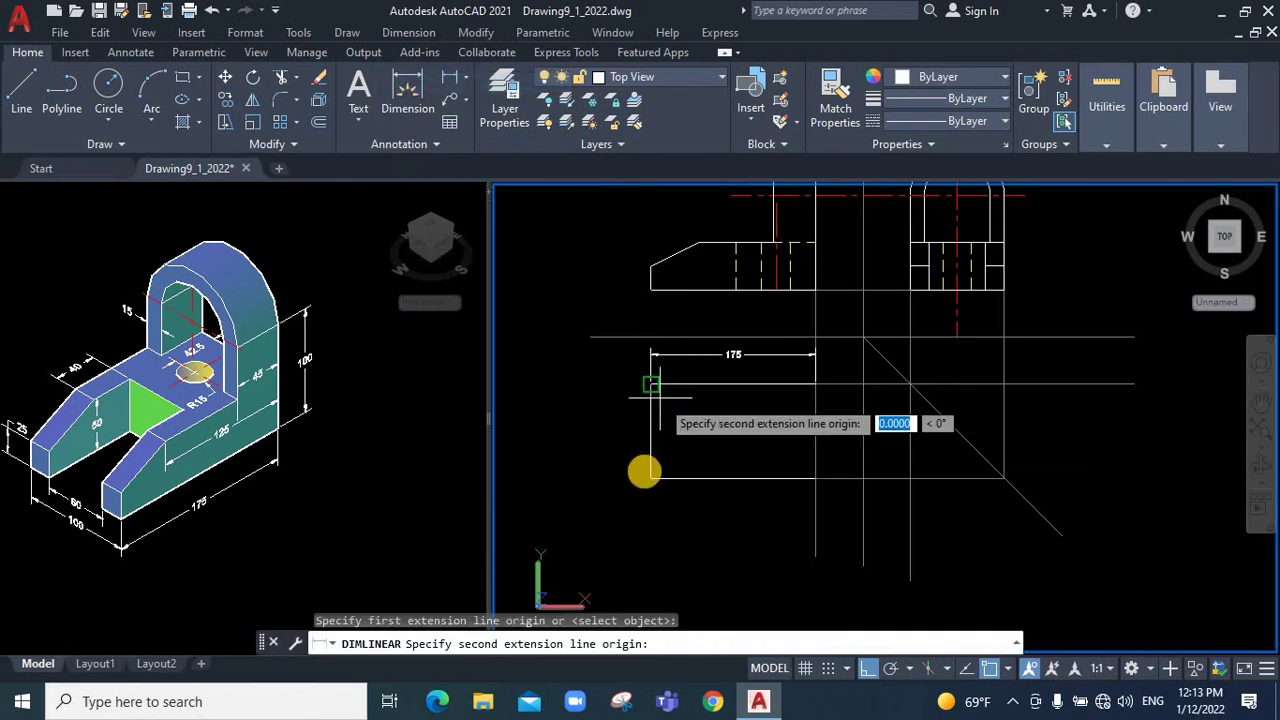
click(651, 478)
click(598, 432)
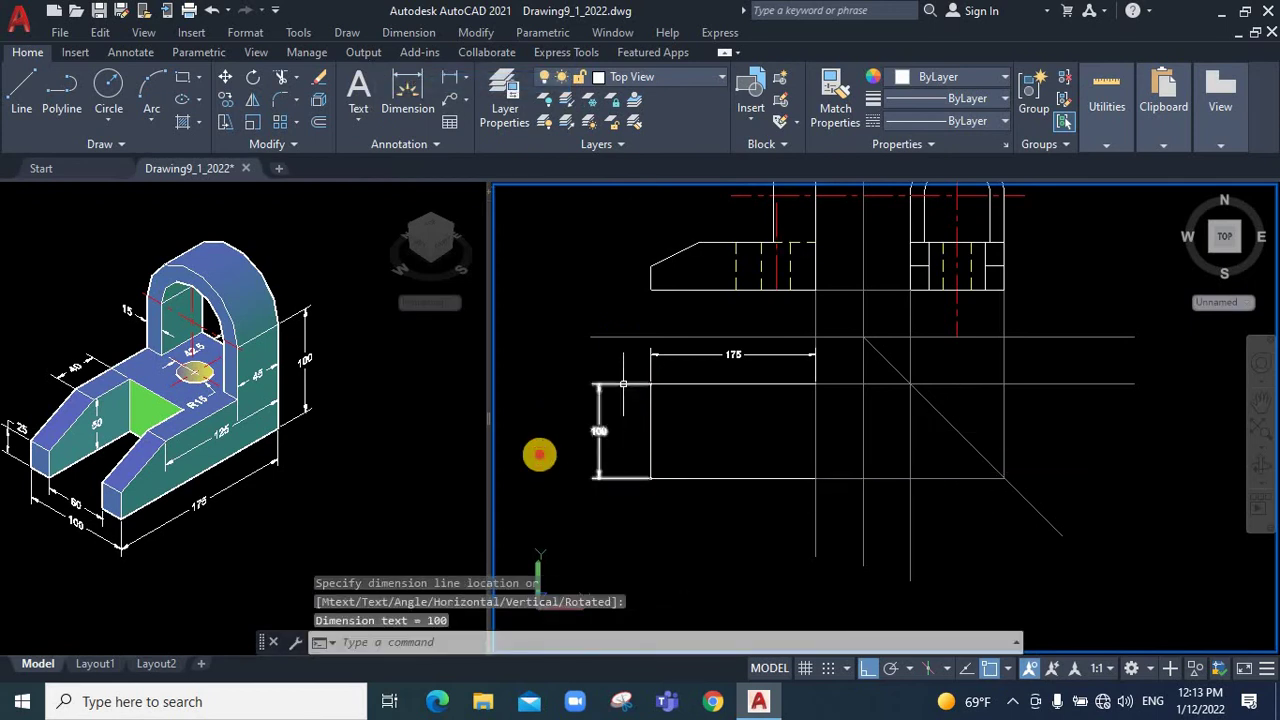
click(539, 453)
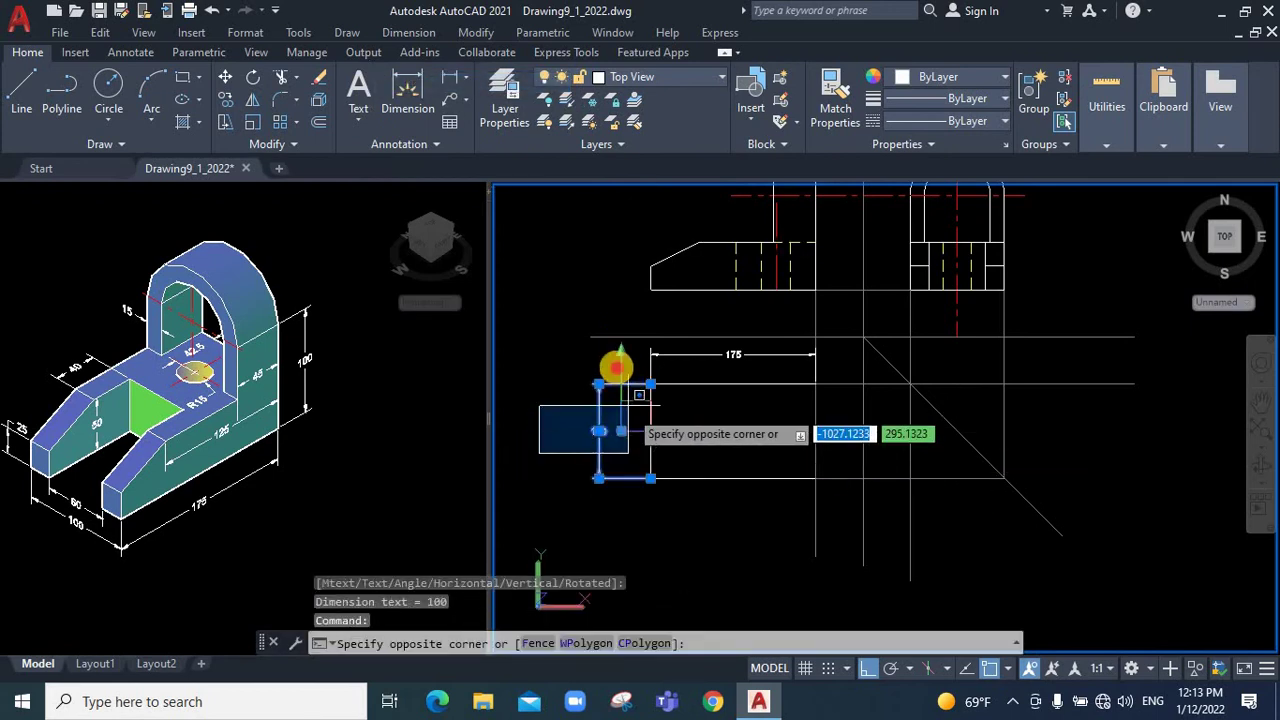
click(617, 368)
key(Delete)
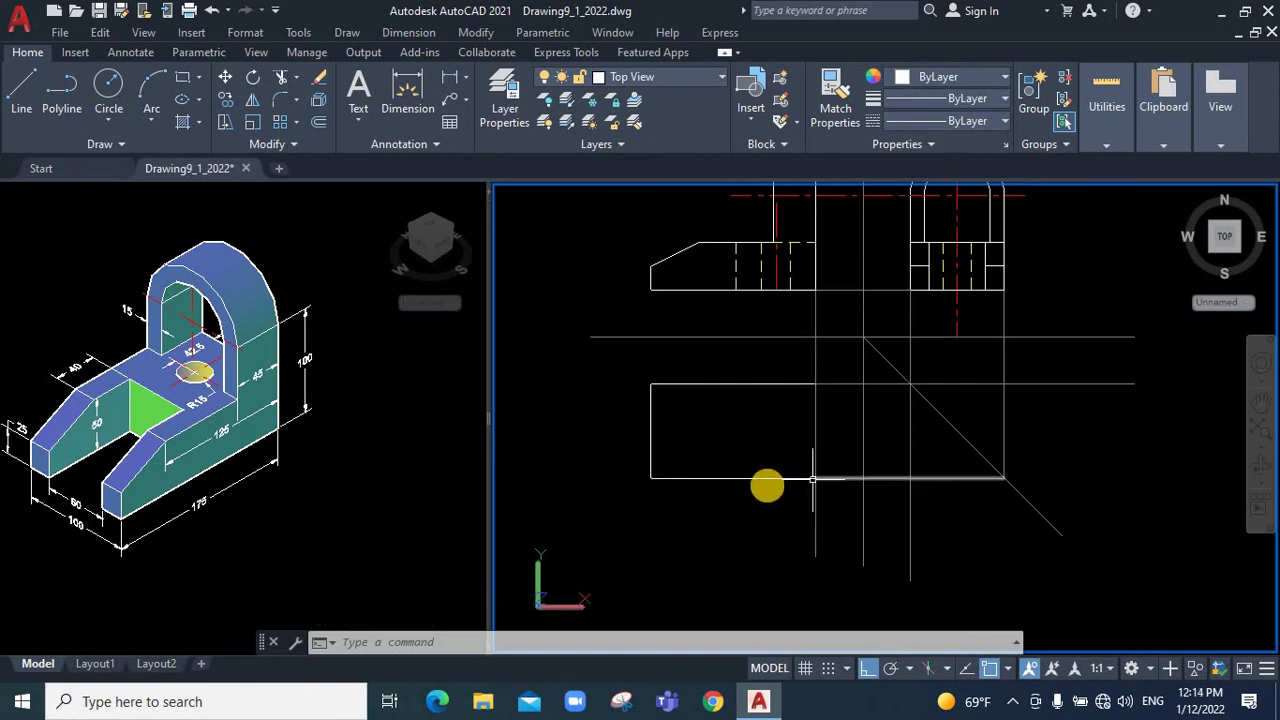
Draw a vertical projection line from the front view's edge down into the top view
click(812, 479)
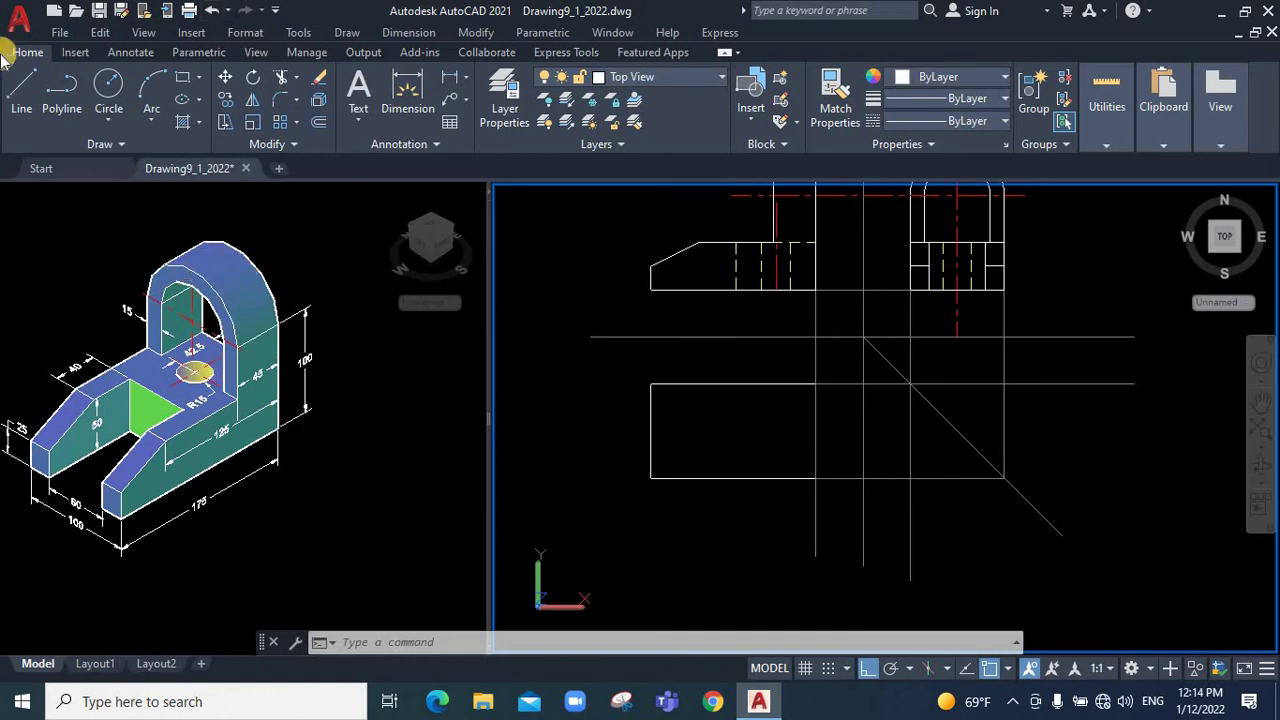
click(35, 85)
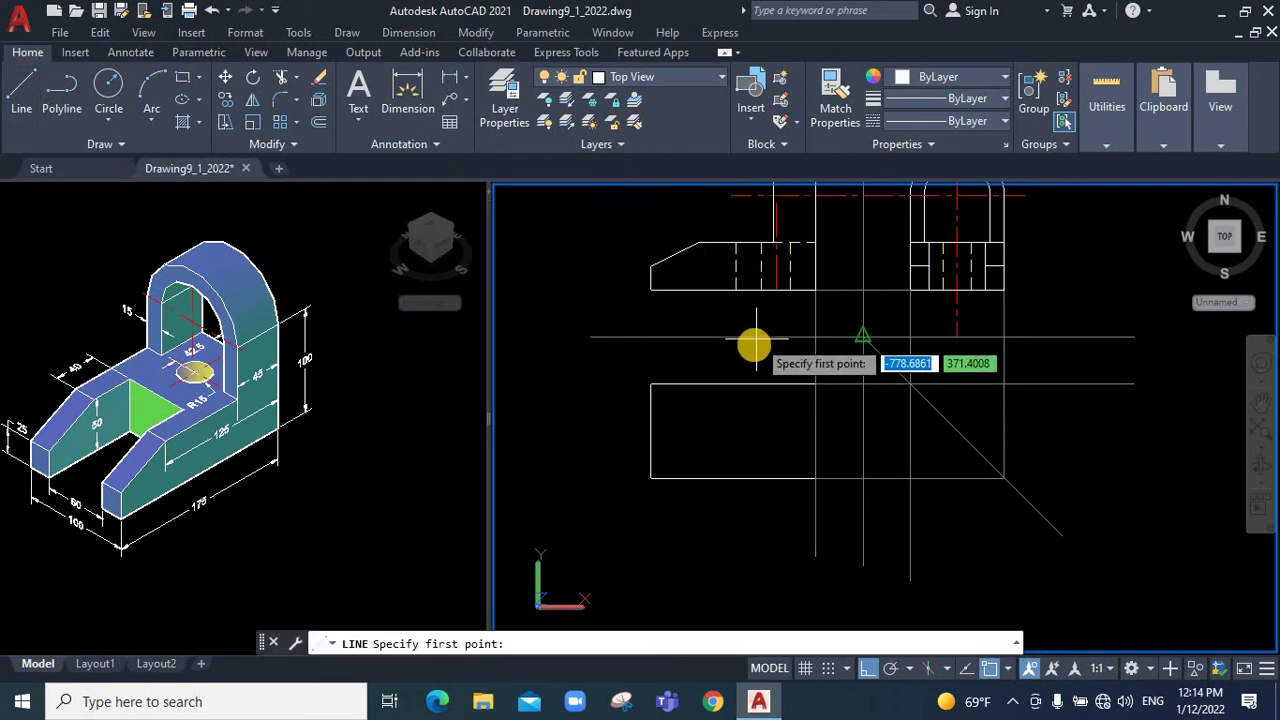
key(Escape)
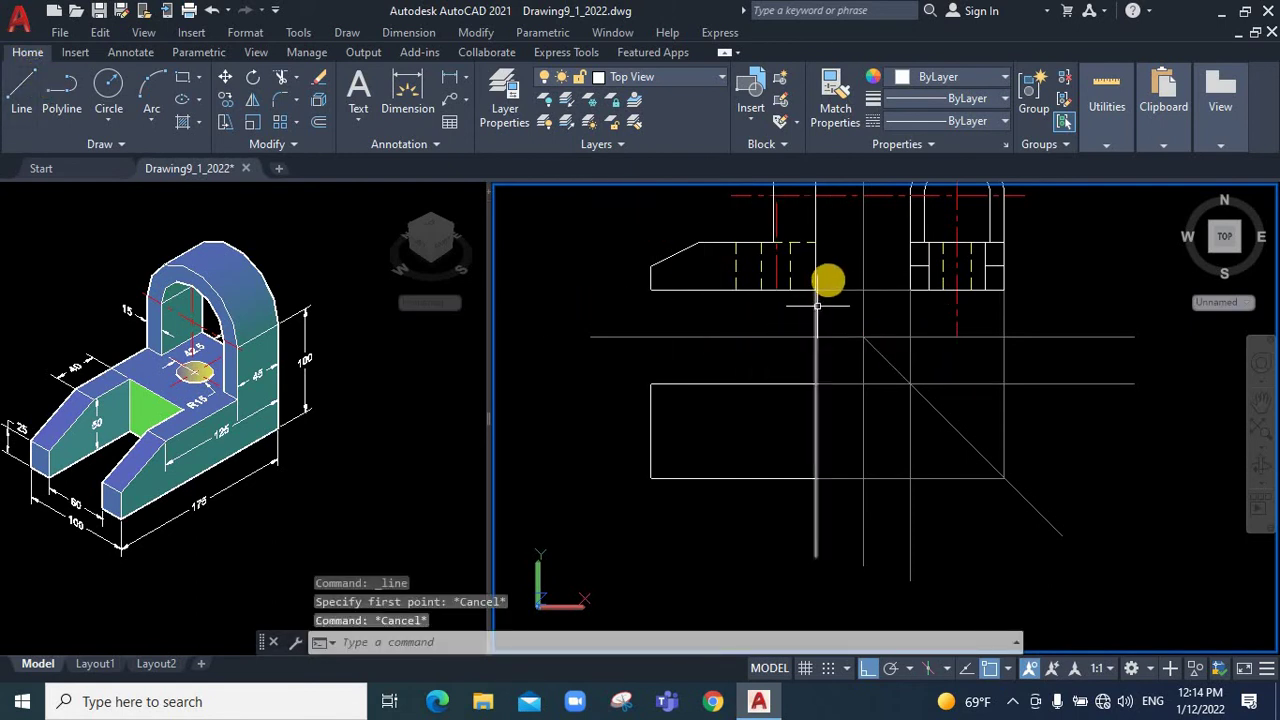
key(space)
scroll(566, 223, up, 2)
click(570, 240)
scroll(590, 265, down, 2)
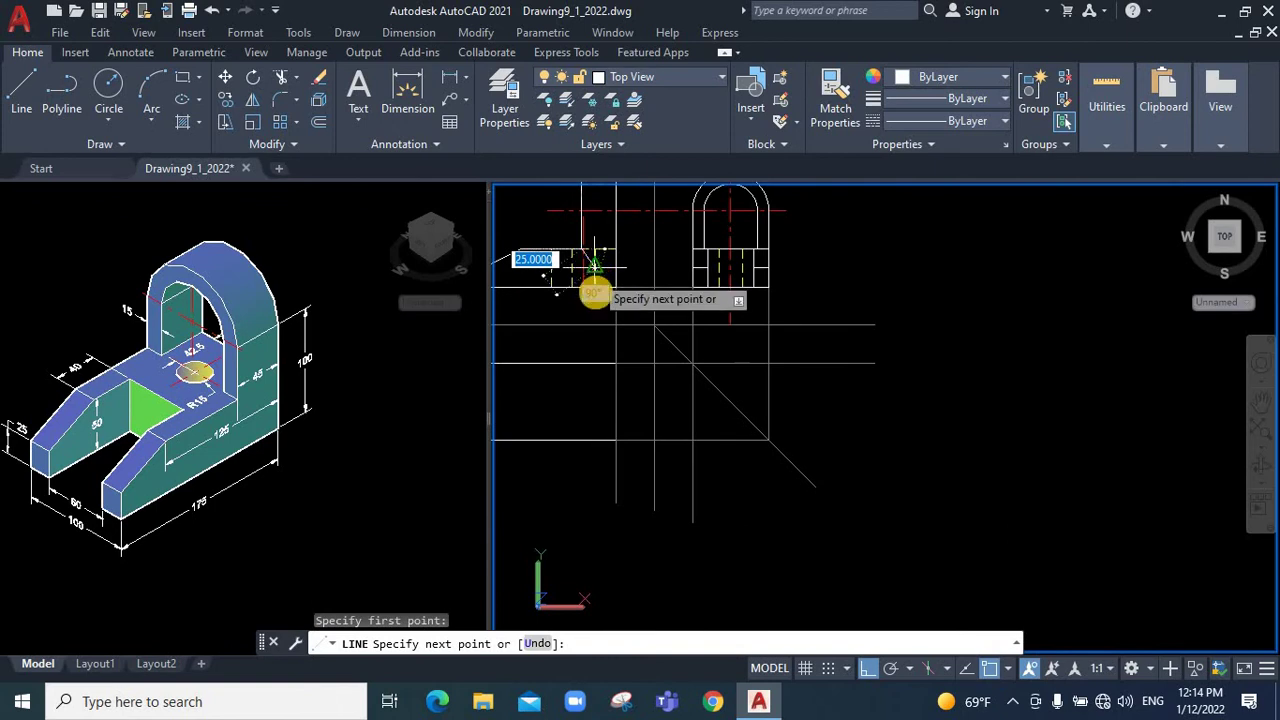
scroll(594, 265, down, 2)
scroll(686, 394, up, 3)
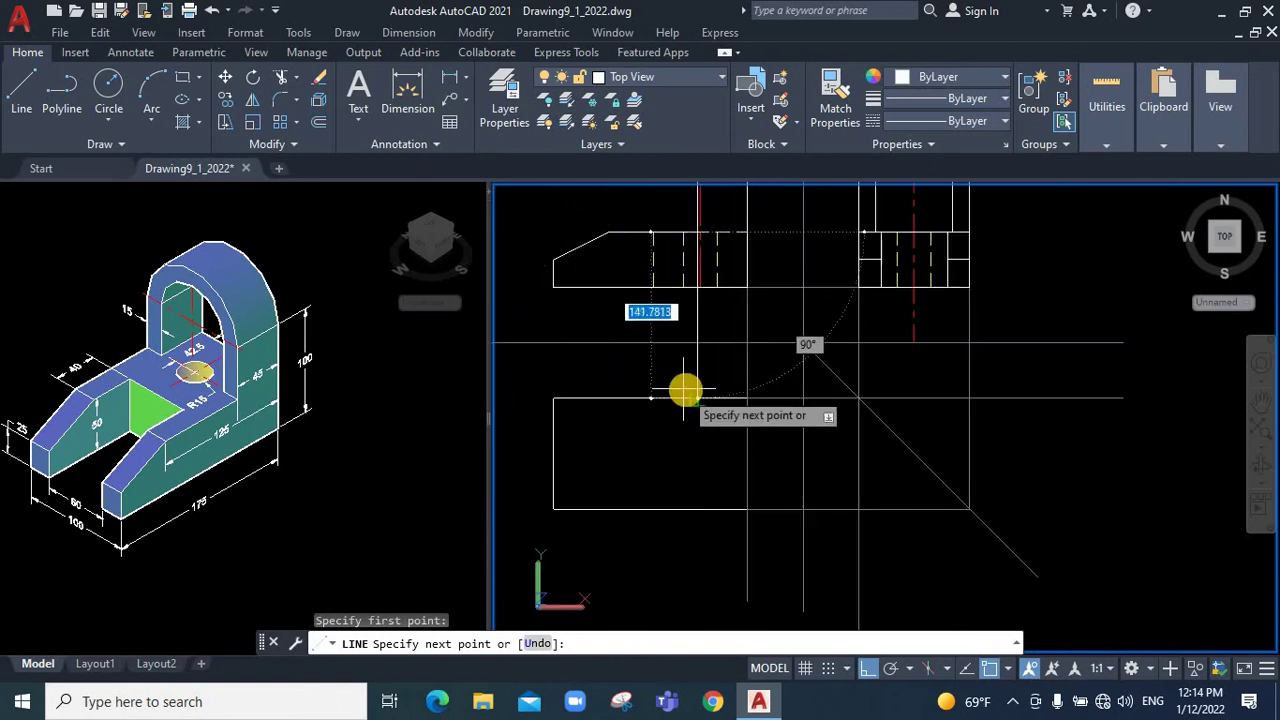
click(686, 390)
key(Escape)
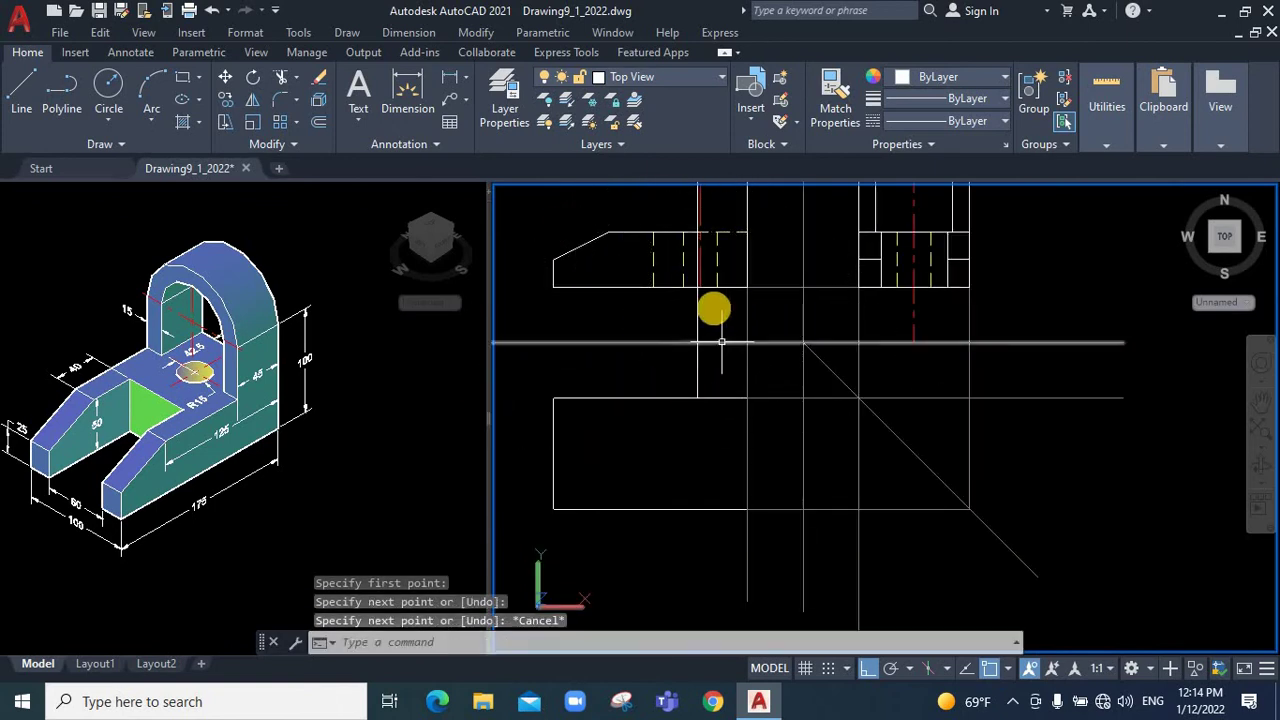
Grip-stretch both vertical projection lines so they end at the top view's edge
click(698, 313)
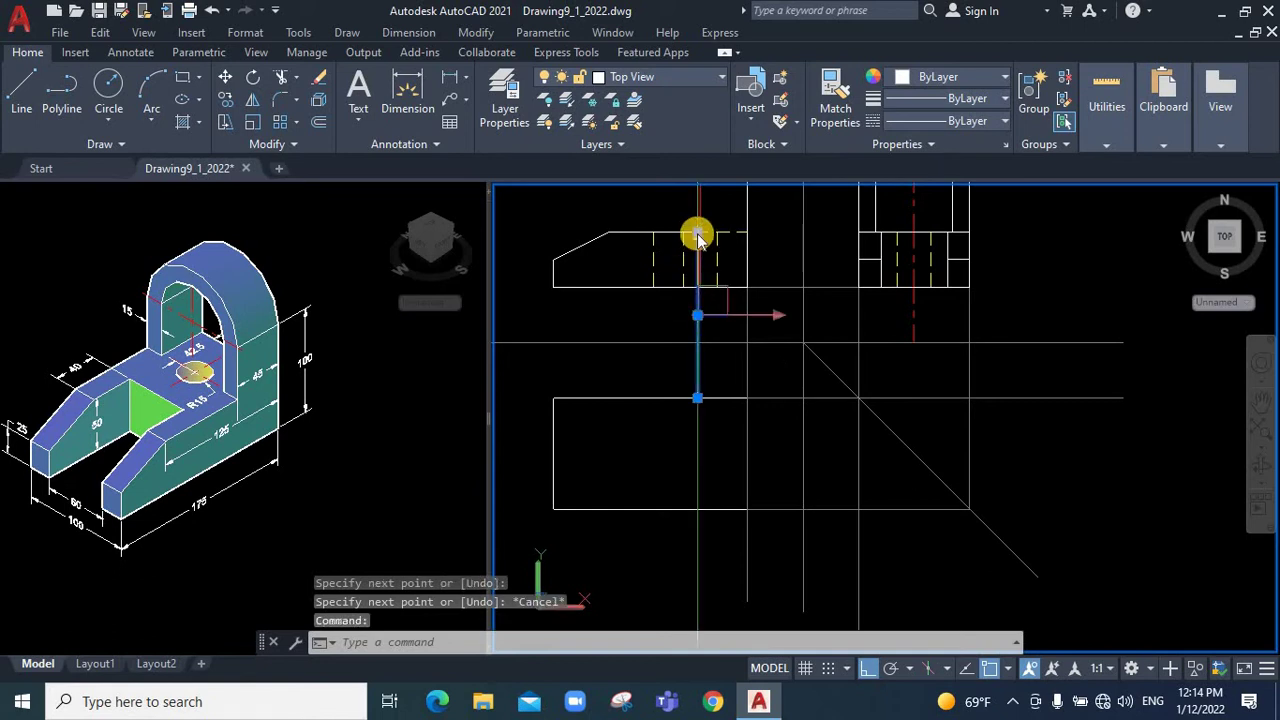
click(697, 233)
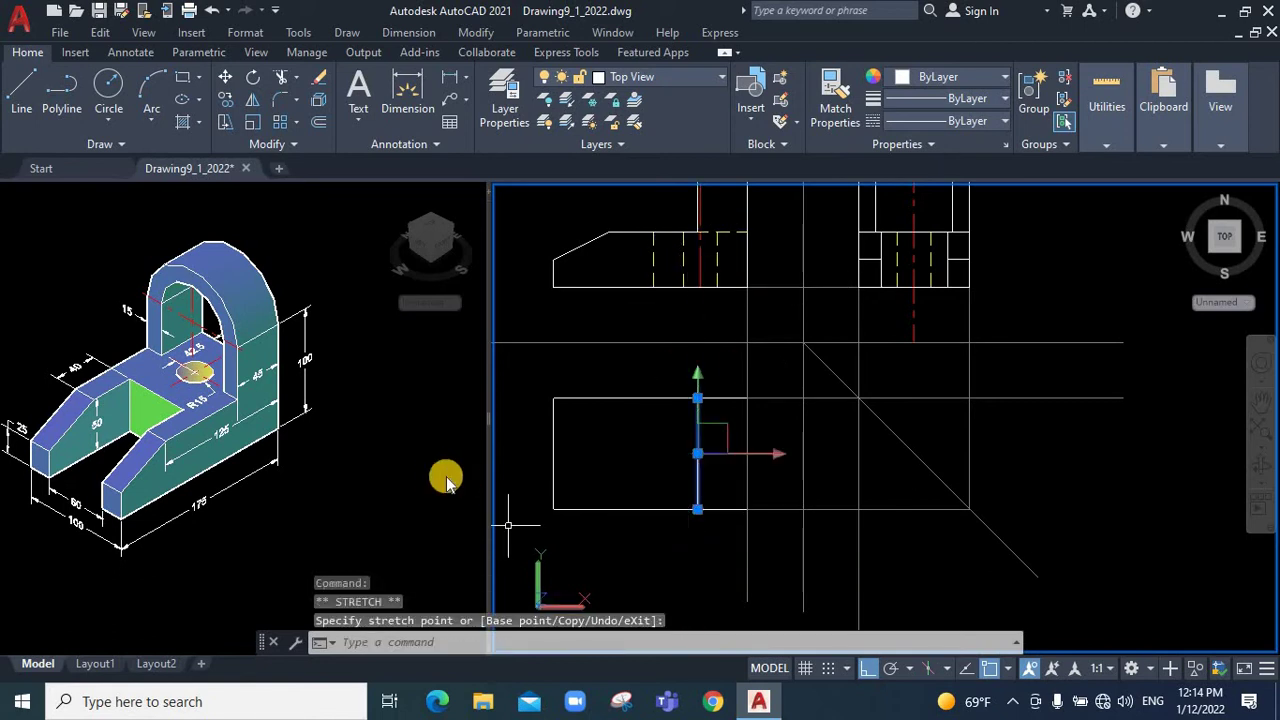
key(Escape)
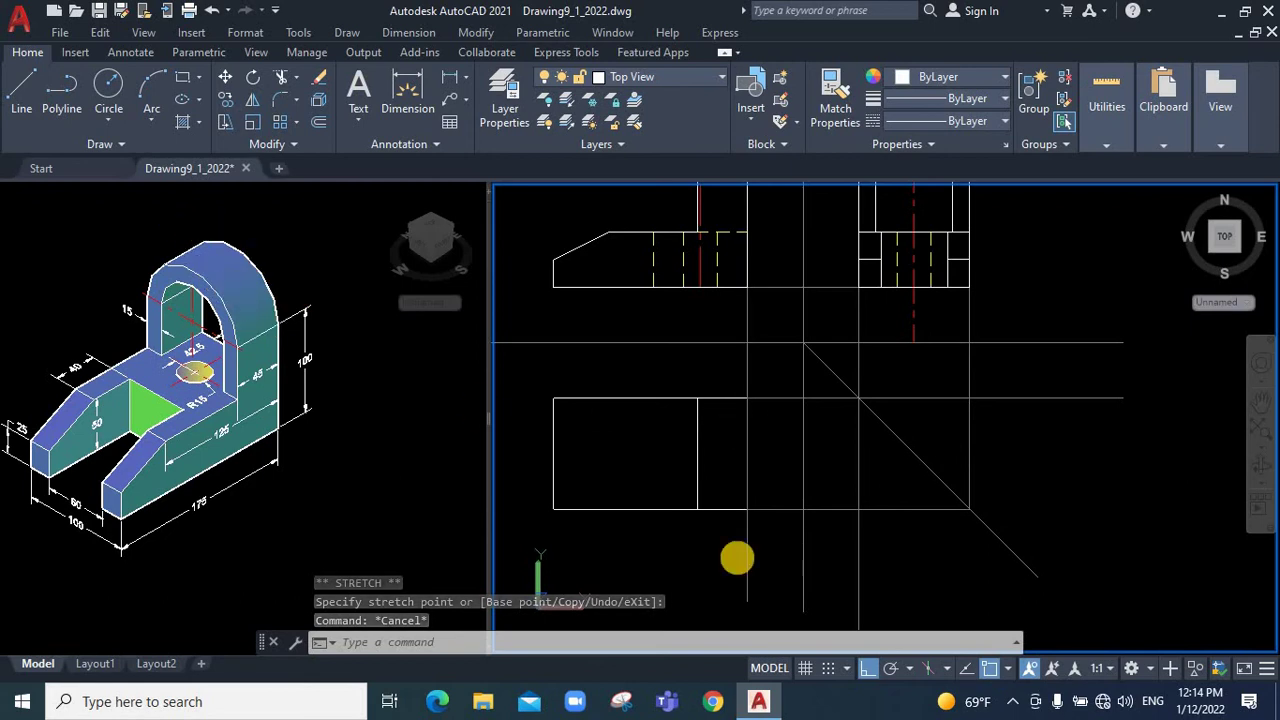
click(748, 590)
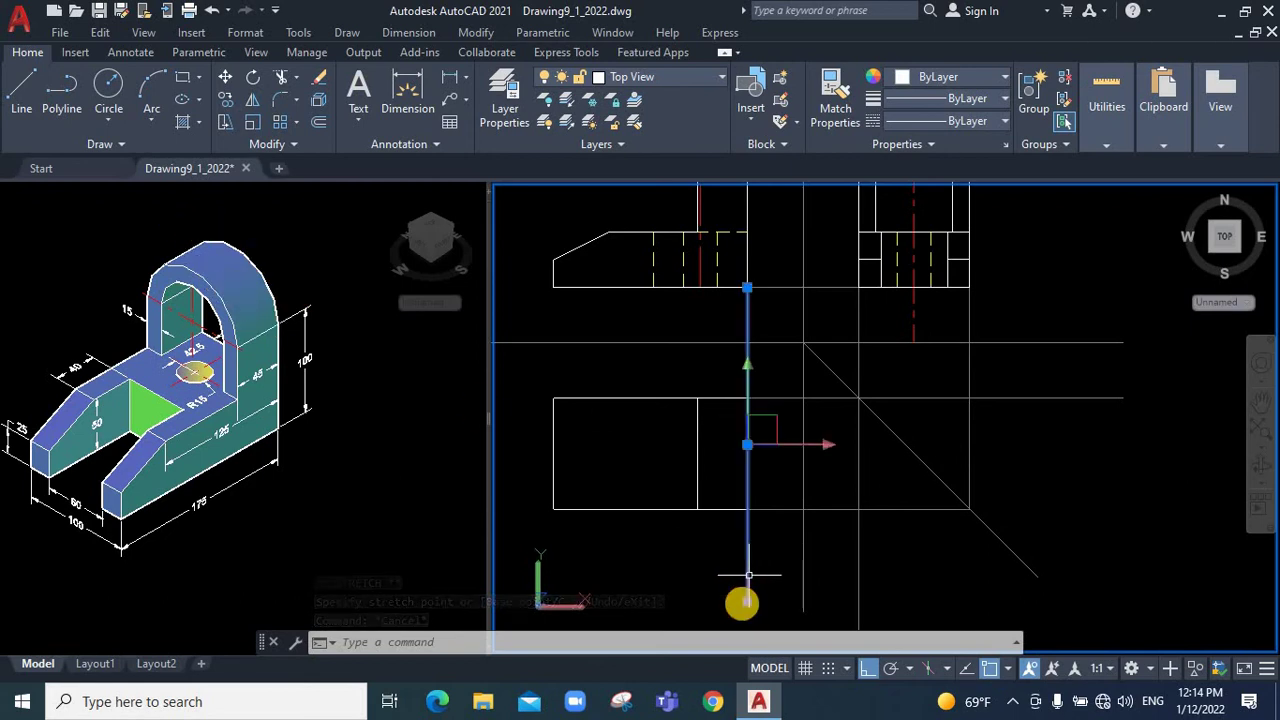
click(742, 600)
click(743, 605)
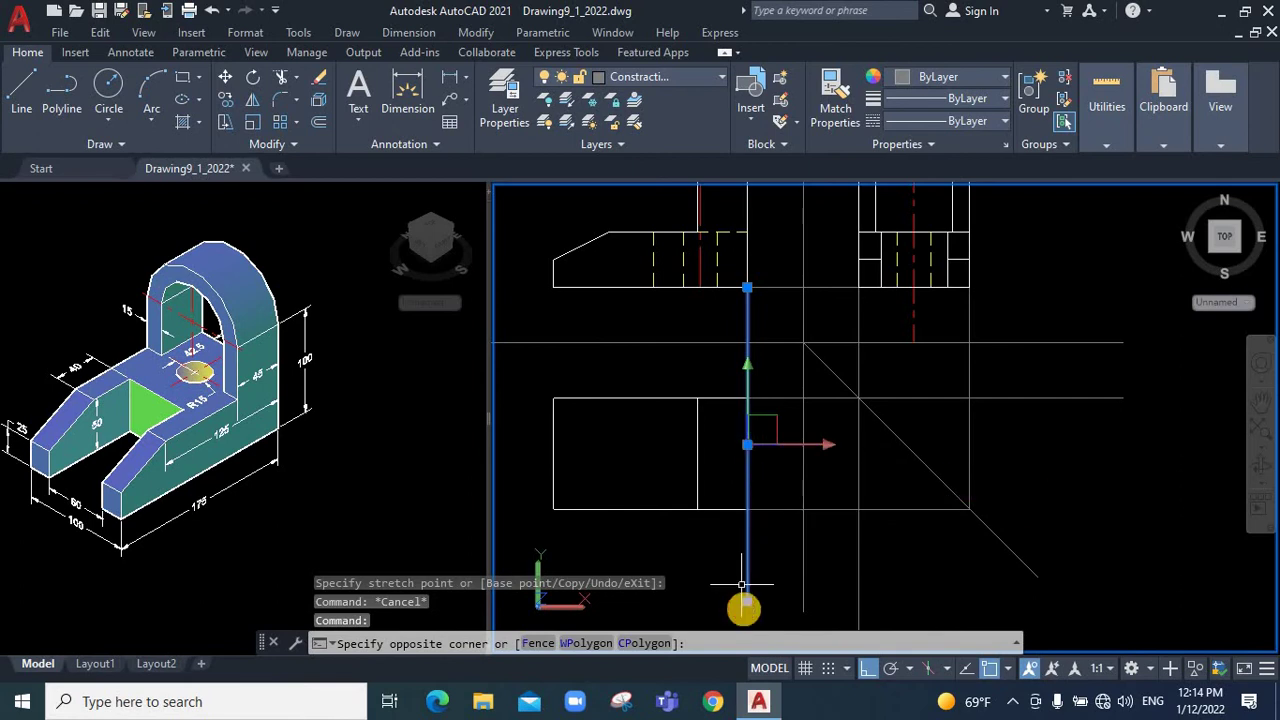
click(743, 394)
key(Escape)
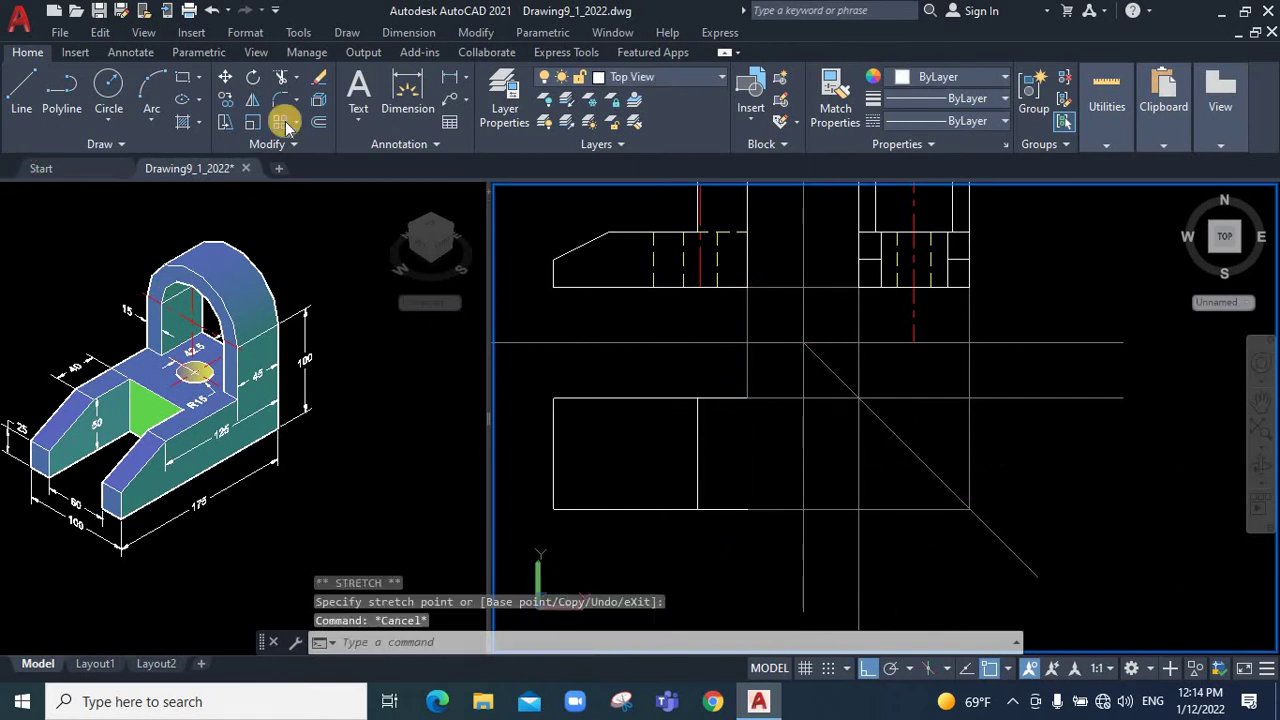
On the Top View layer, draw the top view rectangle's right side lines
click(668, 83)
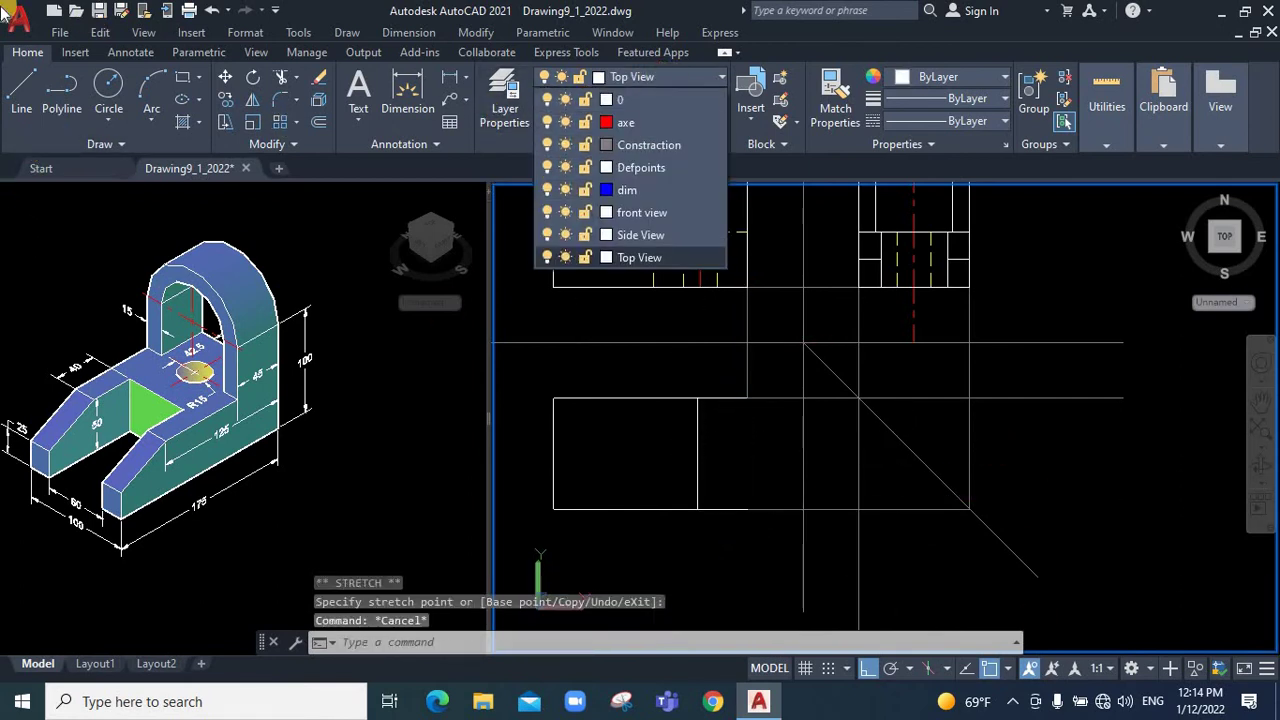
click(614, 254)
click(21, 90)
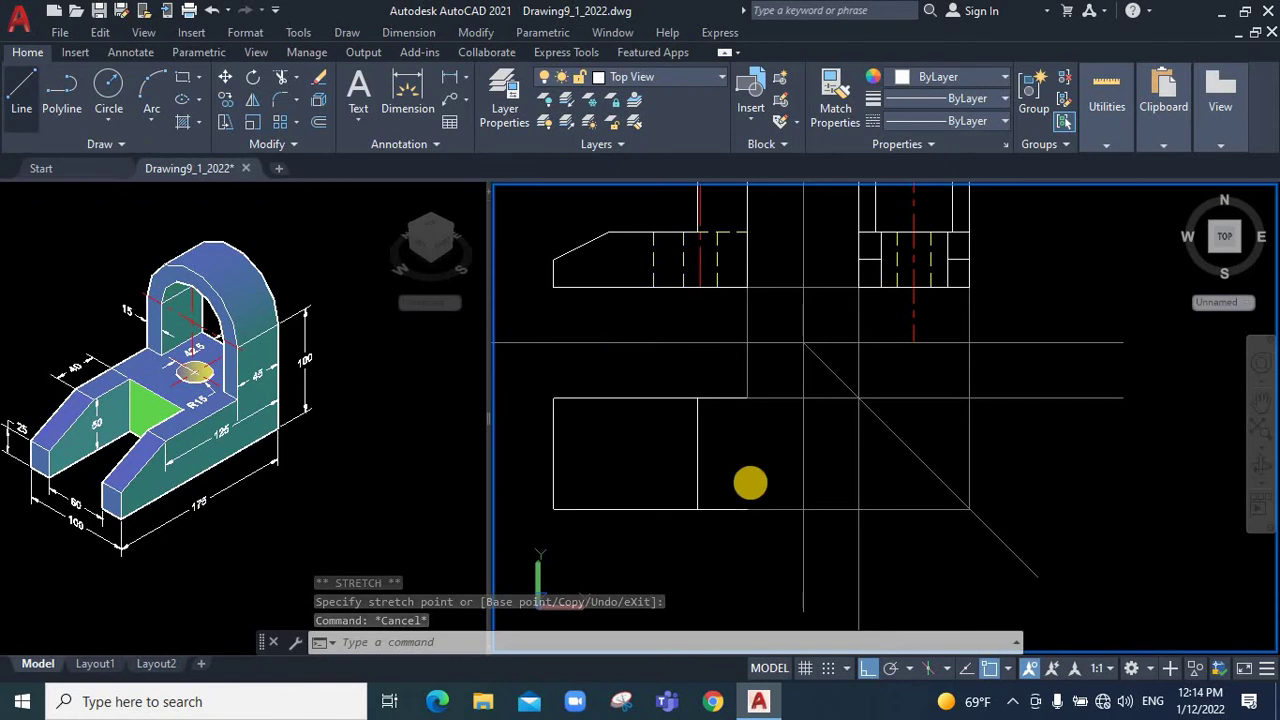
click(747, 398)
click(762, 513)
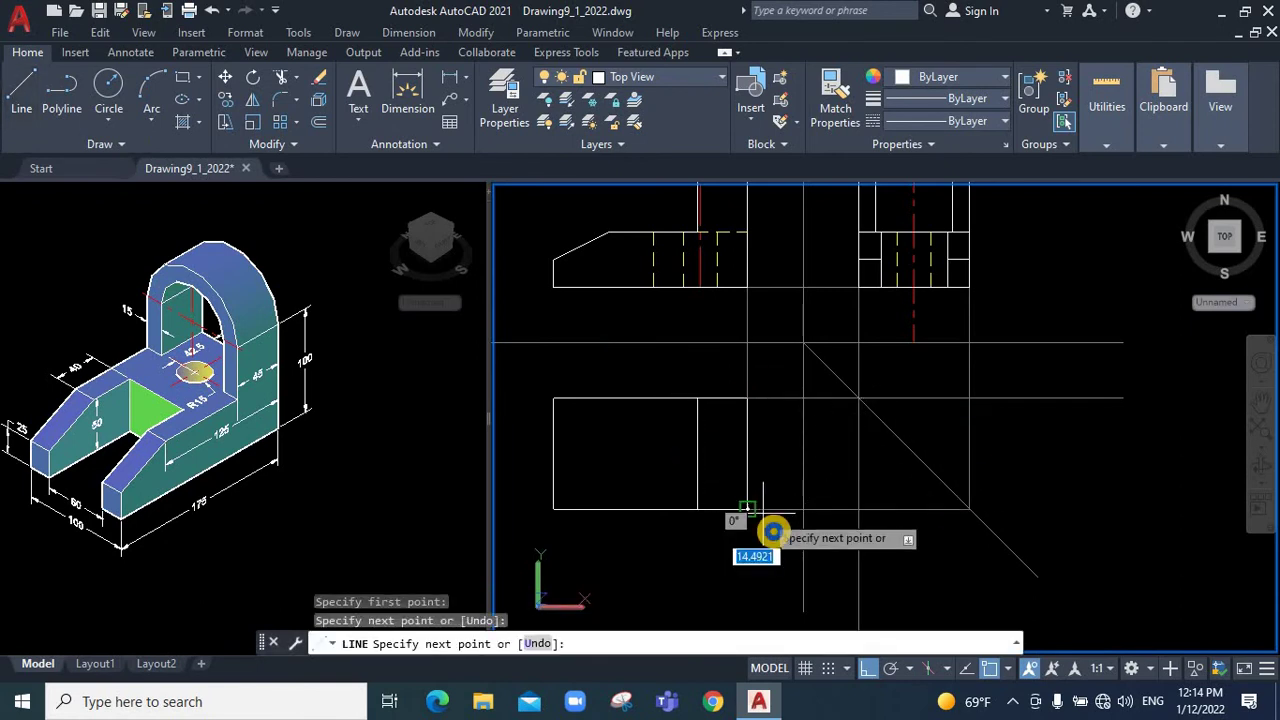
click(772, 399)
key(Return)
click(772, 398)
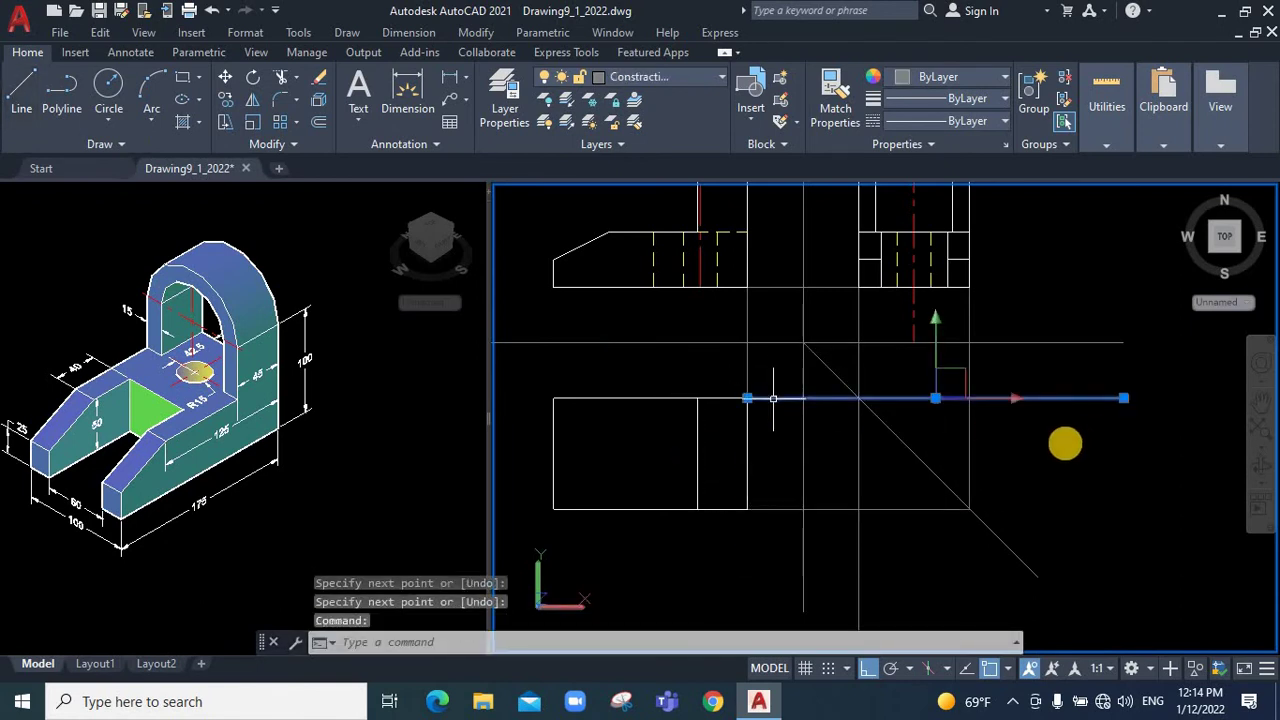
key(Escape)
key(Escape)
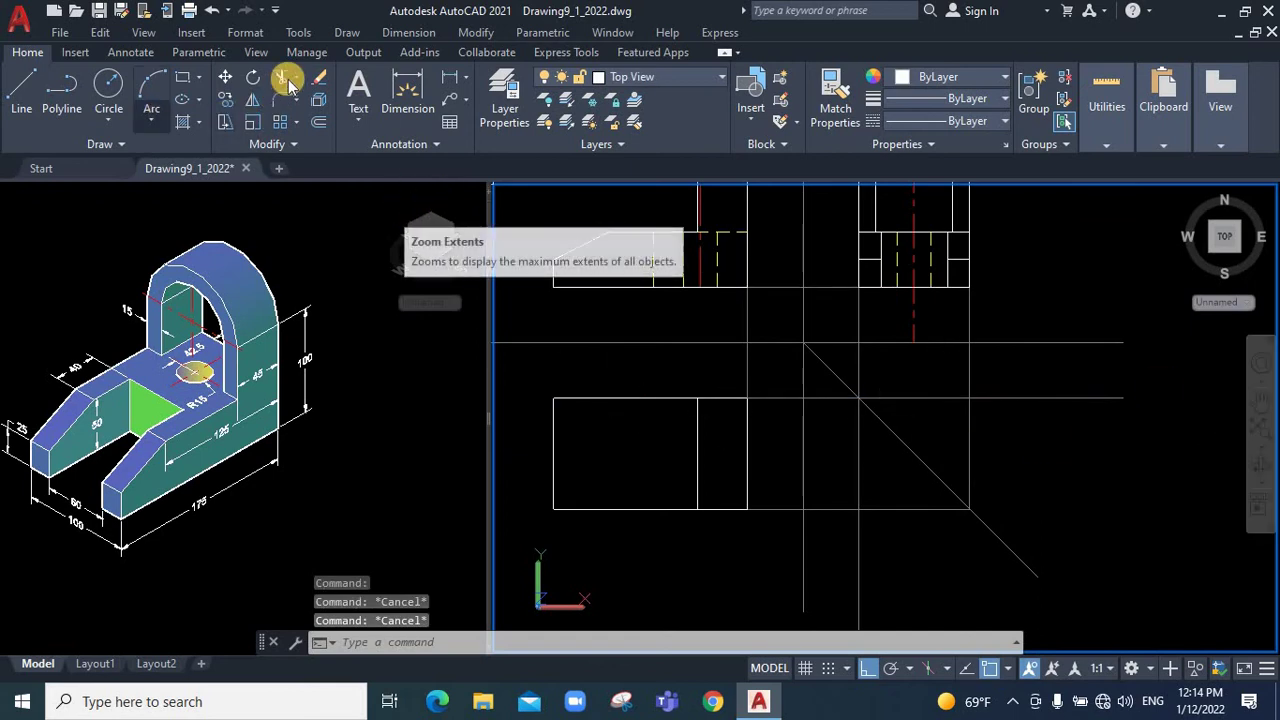
Trim the excess line portions around the top view
click(281, 77)
scroll(1140, 445, down, 1)
right_click(1157, 466)
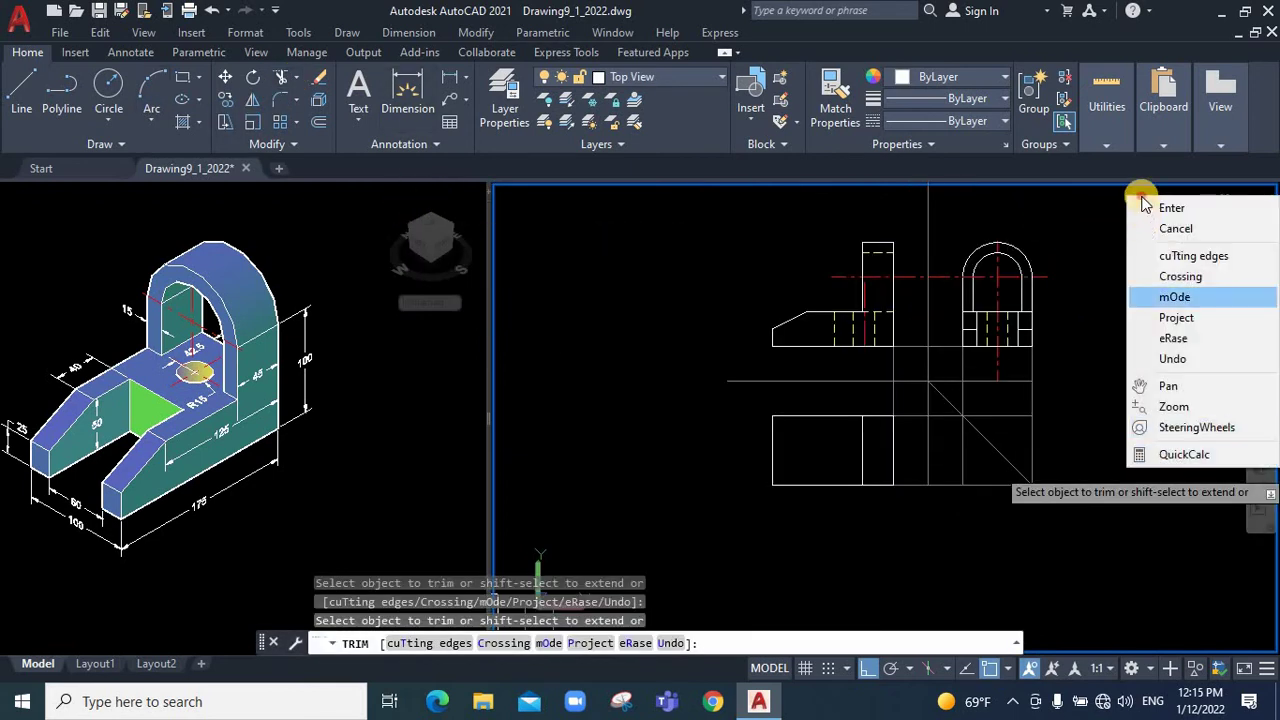
click(1172, 207)
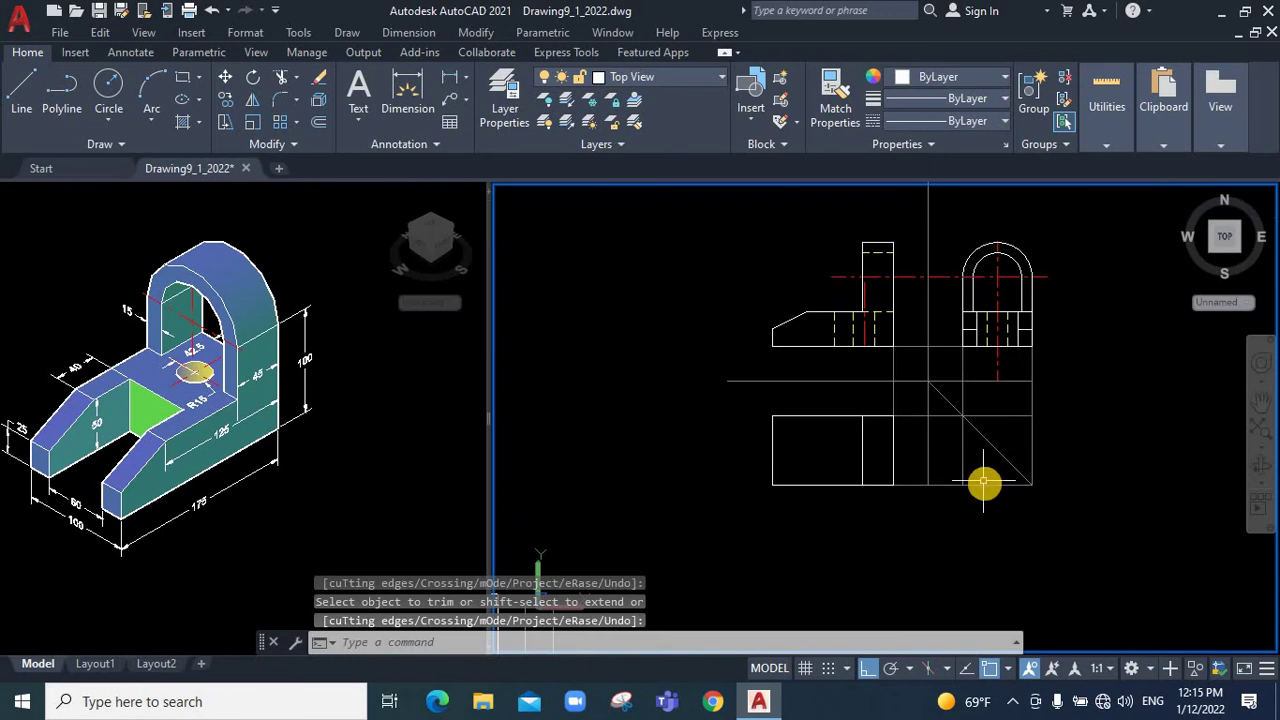
Erase the stray horizontal construction line and the short vertical line between views
key(Delete)
click(959, 398)
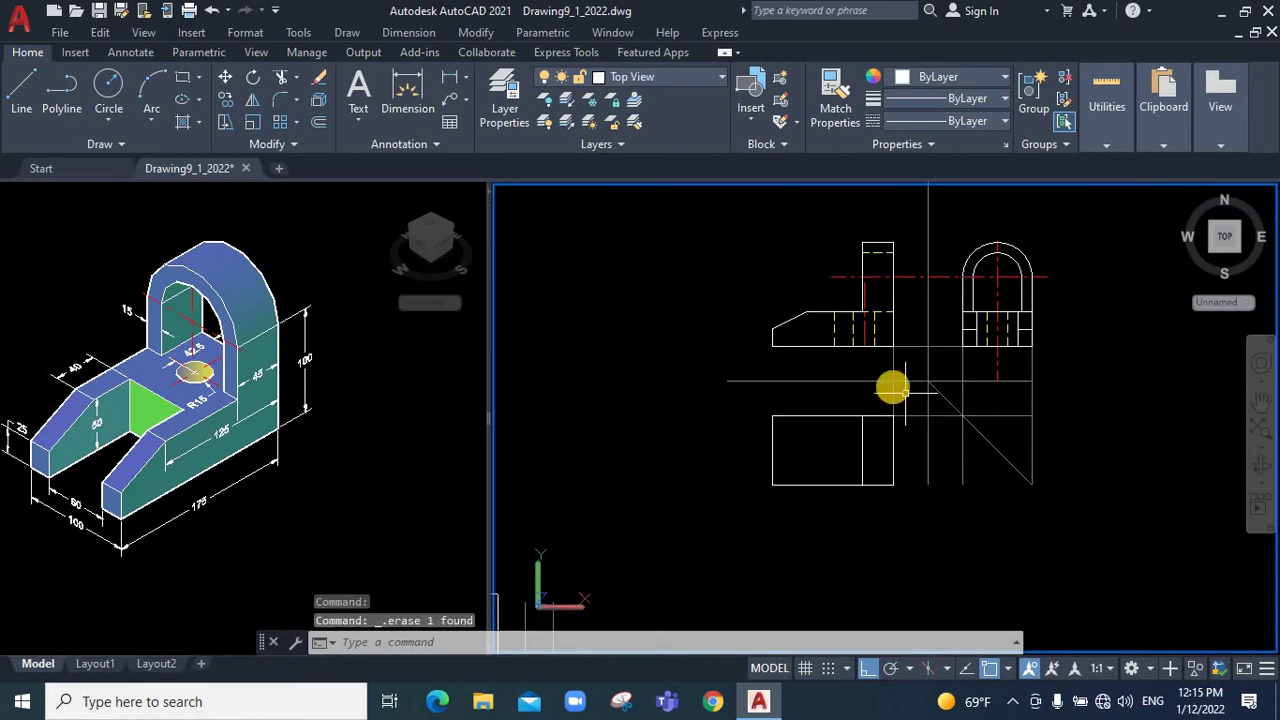
click(893, 380)
key(Delete)
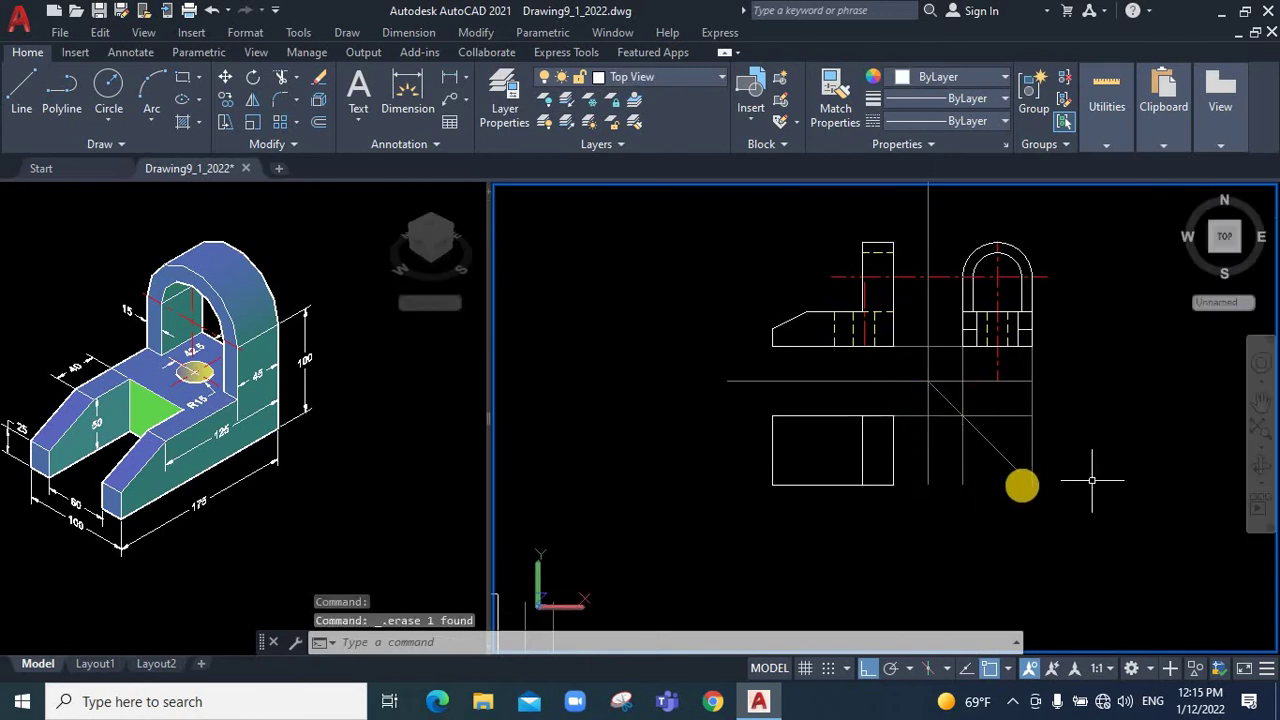
key(Escape)
key(Escape)
click(443, 366)
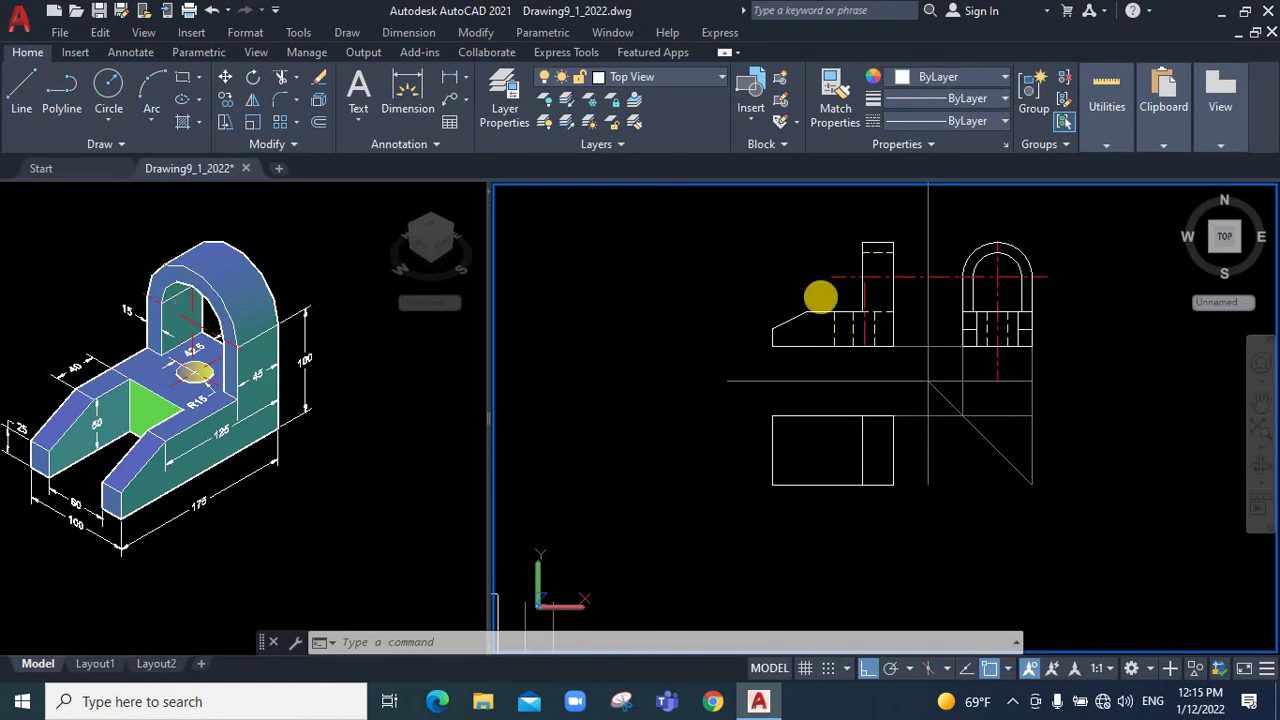
Draw a projection line from a side view edge down to the miter line
click(30, 90)
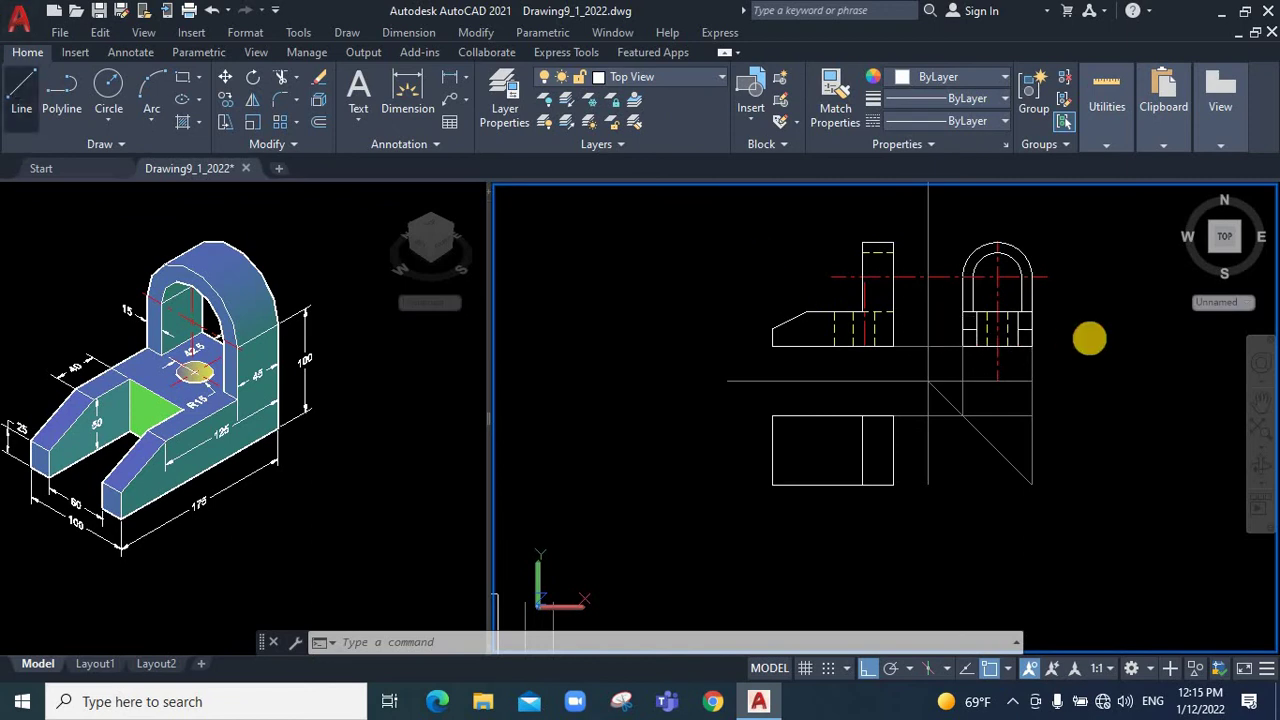
scroll(794, 297, up, 4)
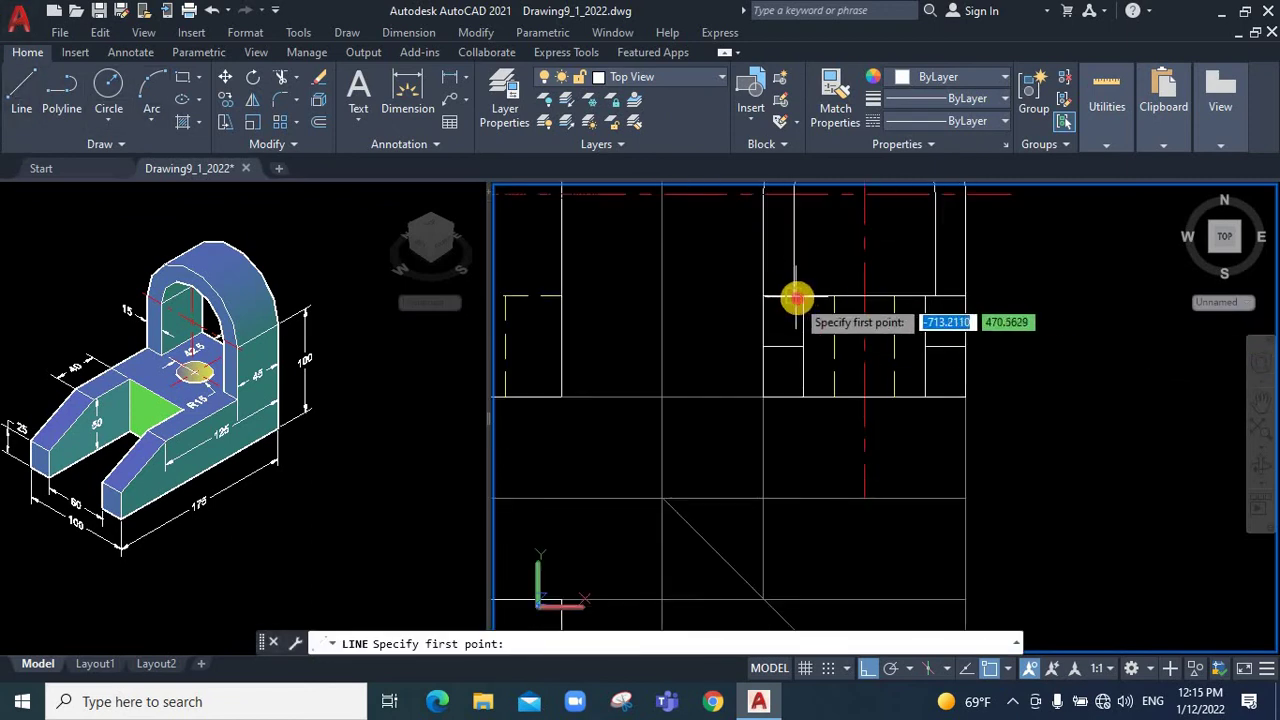
click(797, 294)
scroll(817, 471, down, 3)
scroll(820, 460, down, 2)
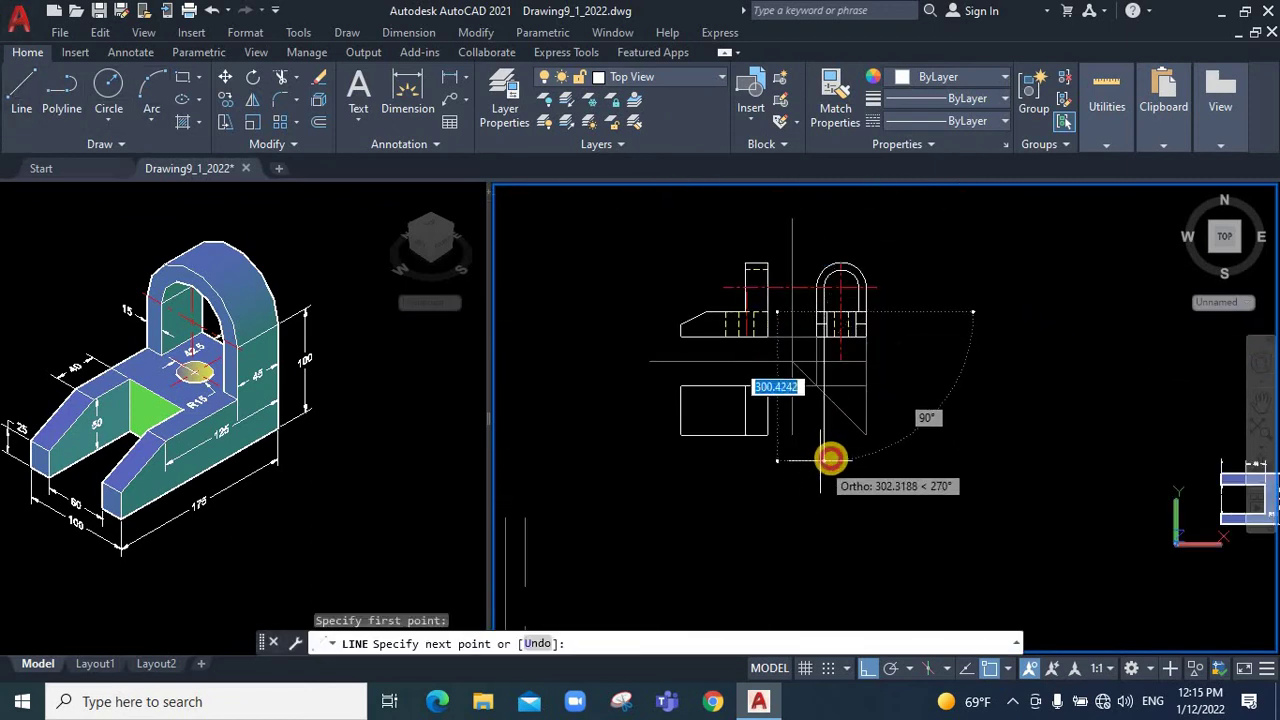
click(828, 455)
right_click(832, 460)
key(Return)
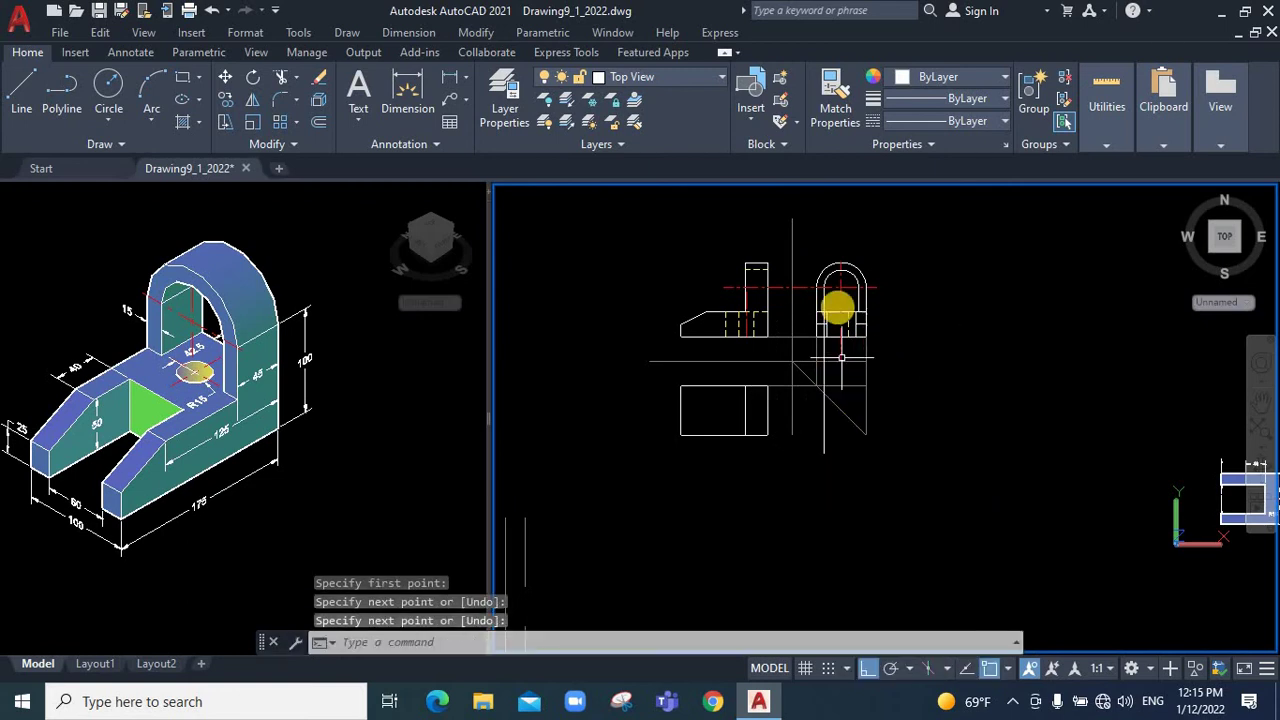
Begin a second projection line from the side view, then abandon it
scroll(837, 303, up, 3)
scroll(725, 289, up, 2)
key(Return)
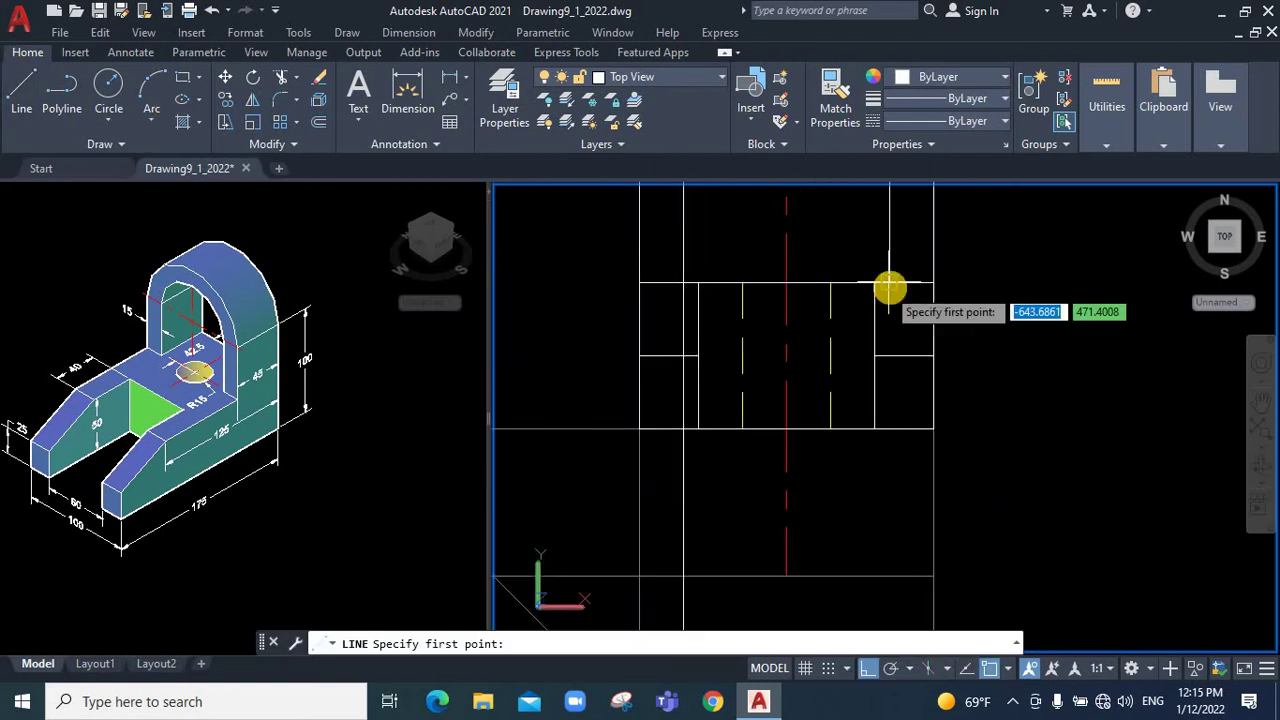
click(897, 290)
scroll(894, 423, down, 2)
scroll(889, 486, down, 2)
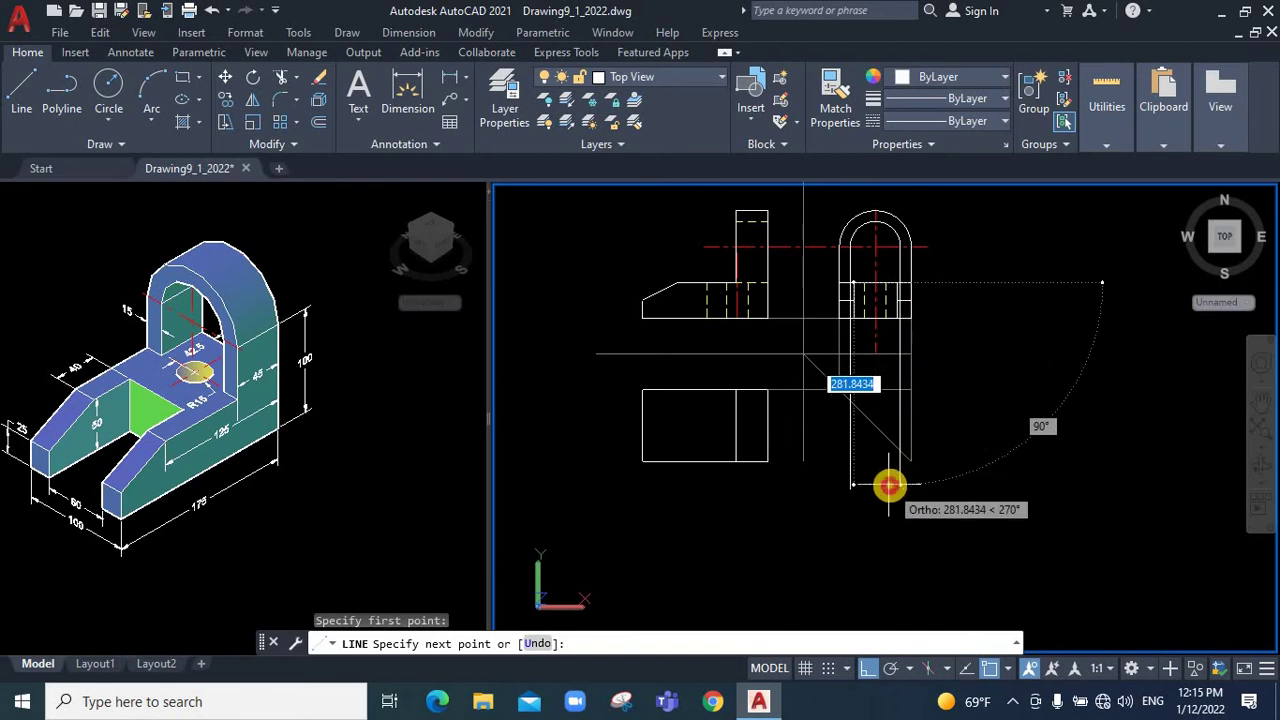
right_click(888, 270)
click(935, 280)
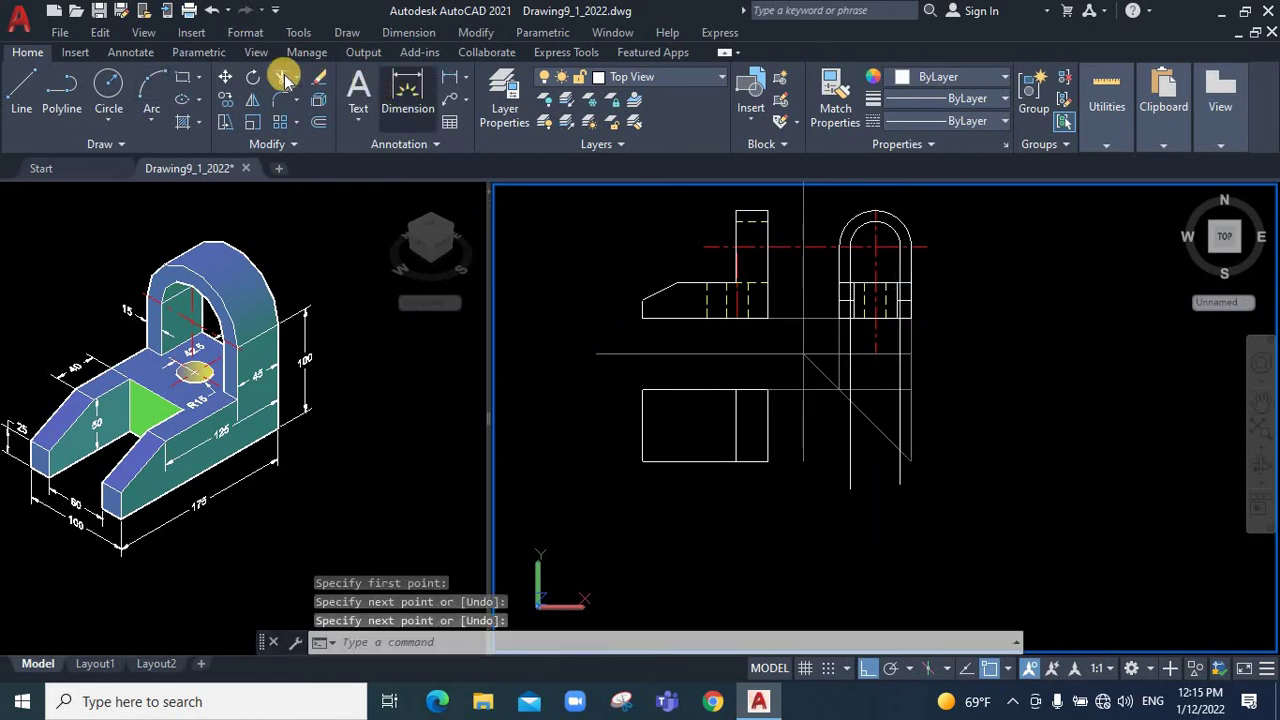
Draw two horizontal lines from the miter line across to the top view's edge
key(space)
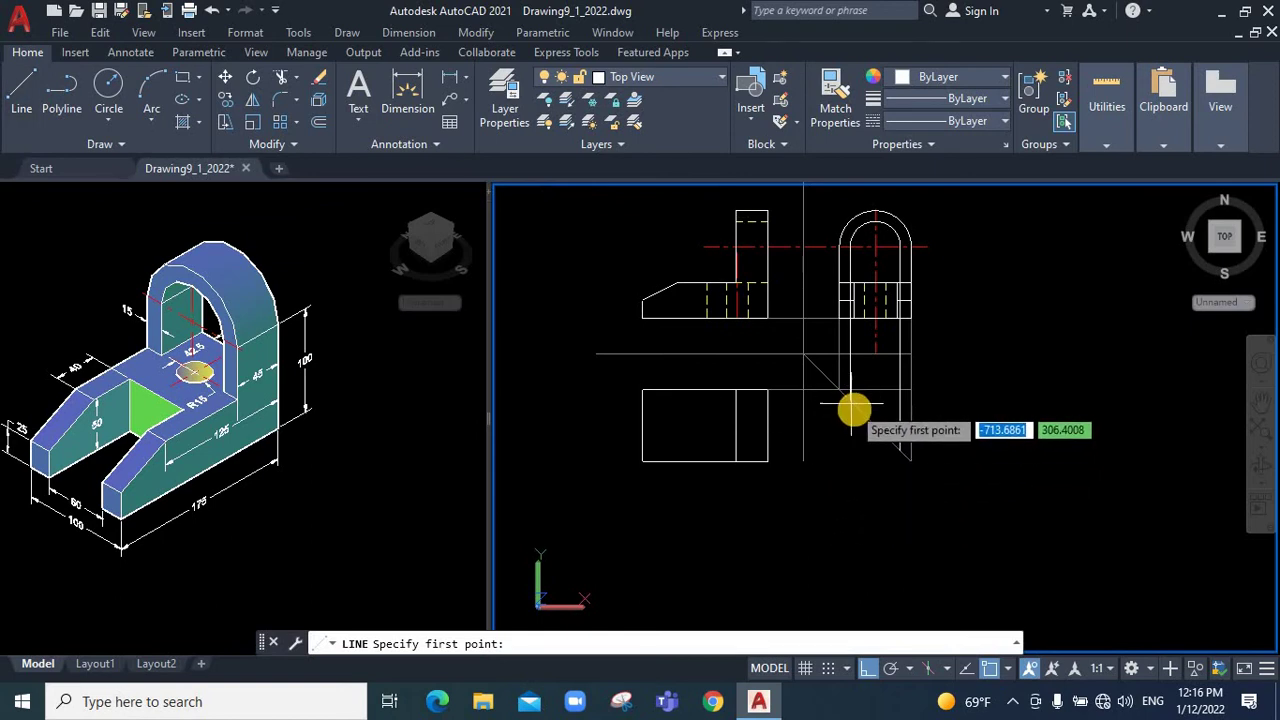
click(851, 400)
click(737, 399)
key(space)
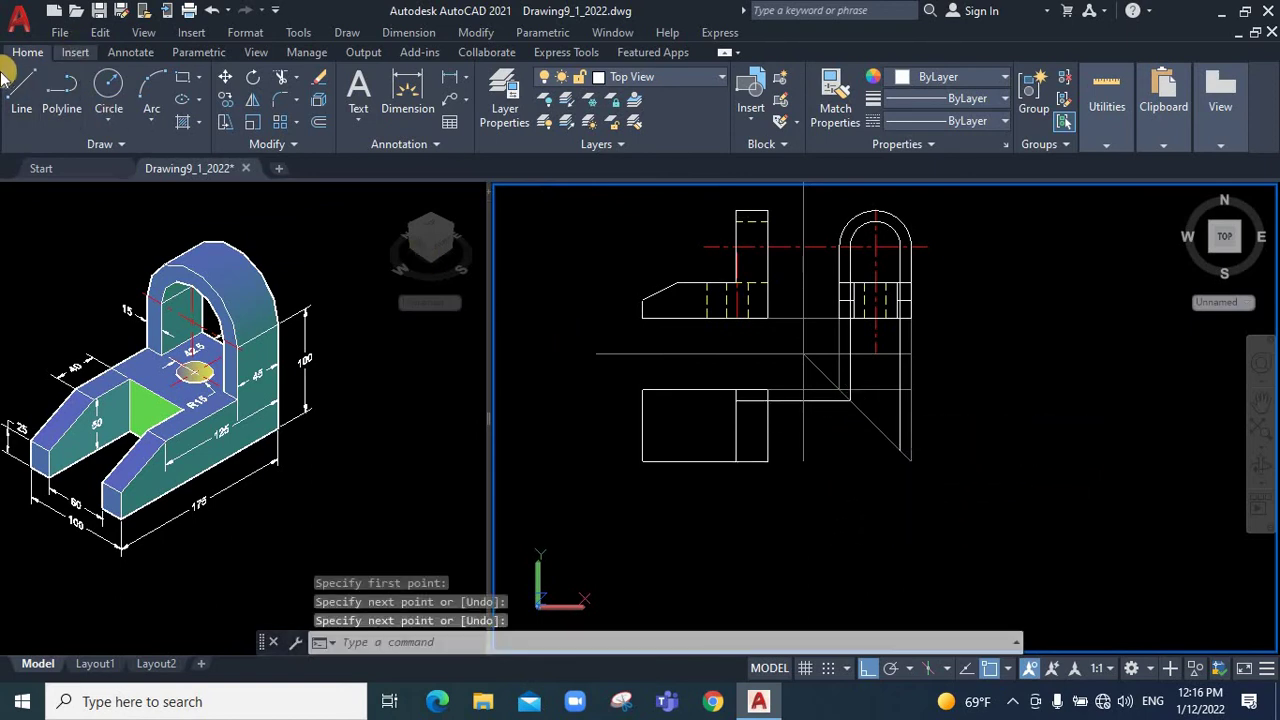
click(21, 90)
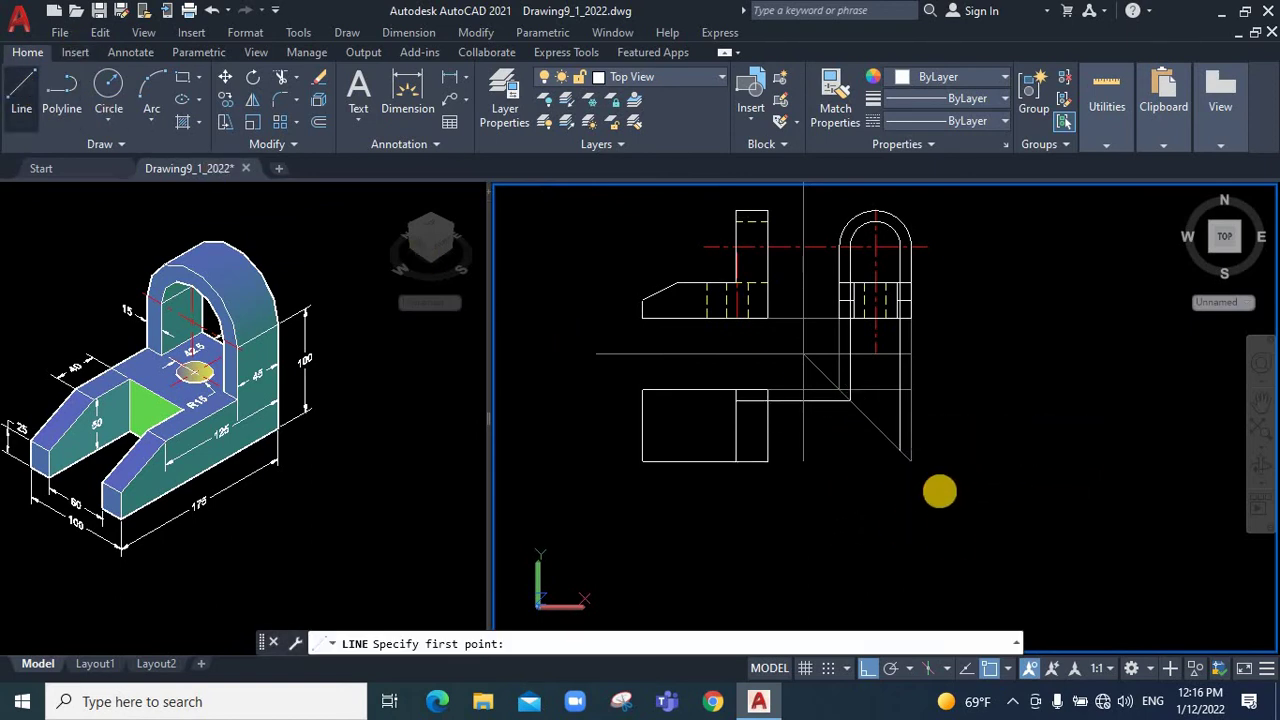
click(903, 450)
click(737, 450)
key(space)
scroll(764, 478, up, 2)
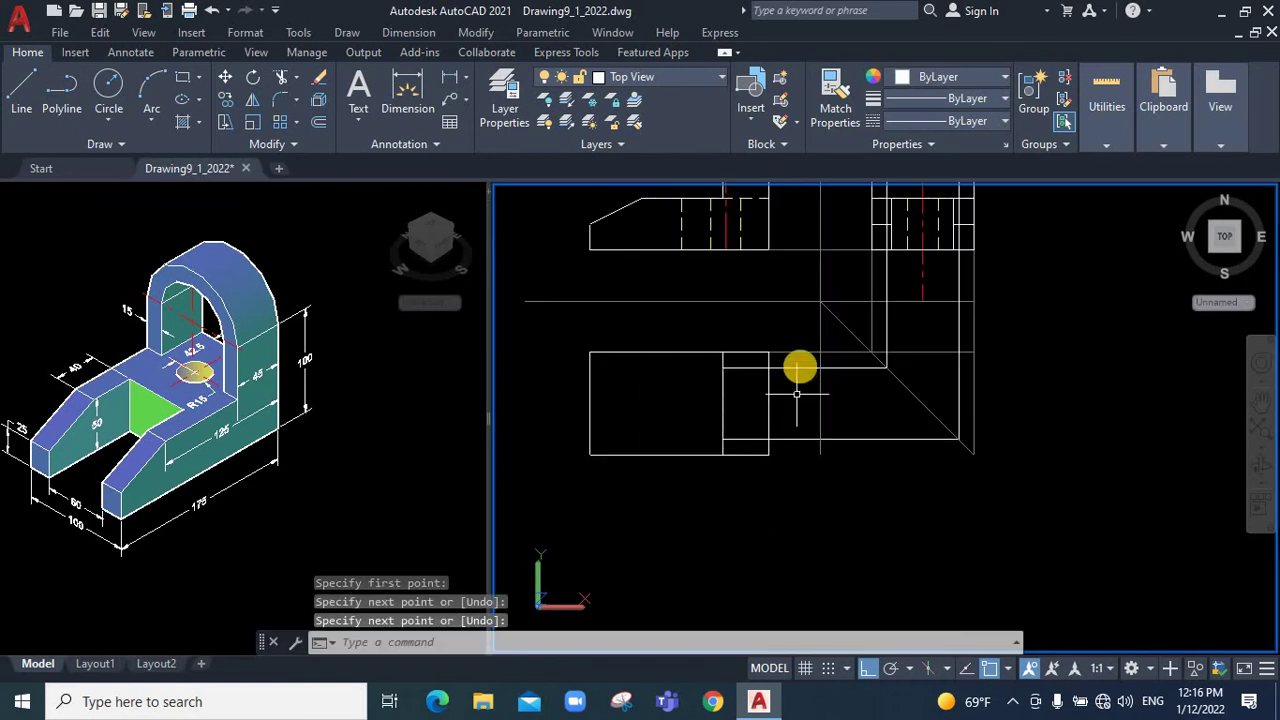
Grip-stretch the upper horizontal line's right end back to trim it
click(888, 369)
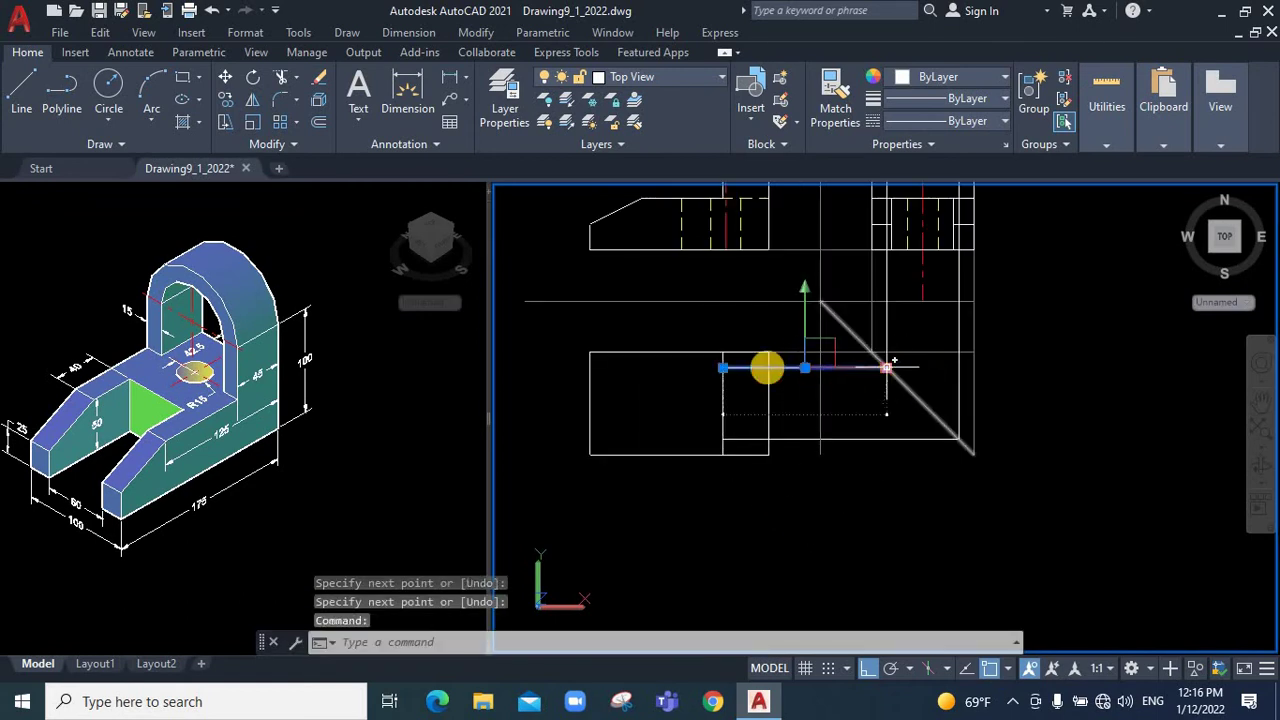
click(886, 368)
click(768, 368)
key(Escape)
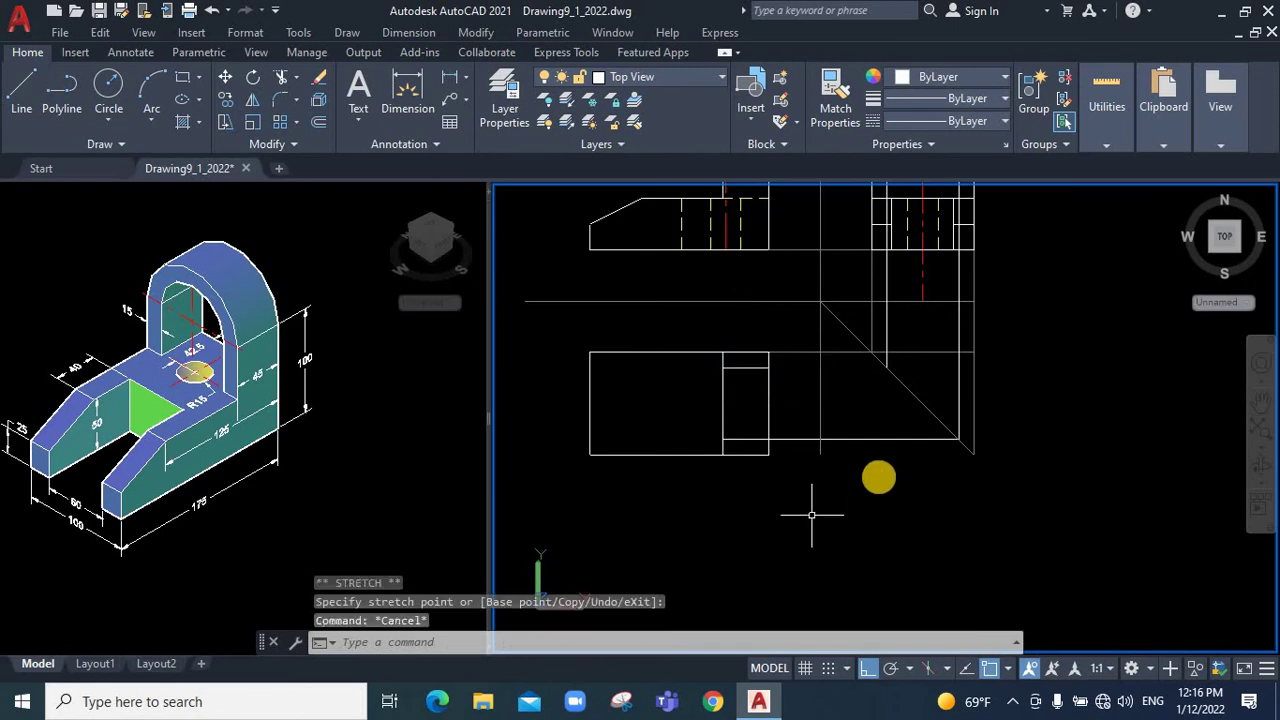
key(Escape)
click(885, 440)
click(968, 447)
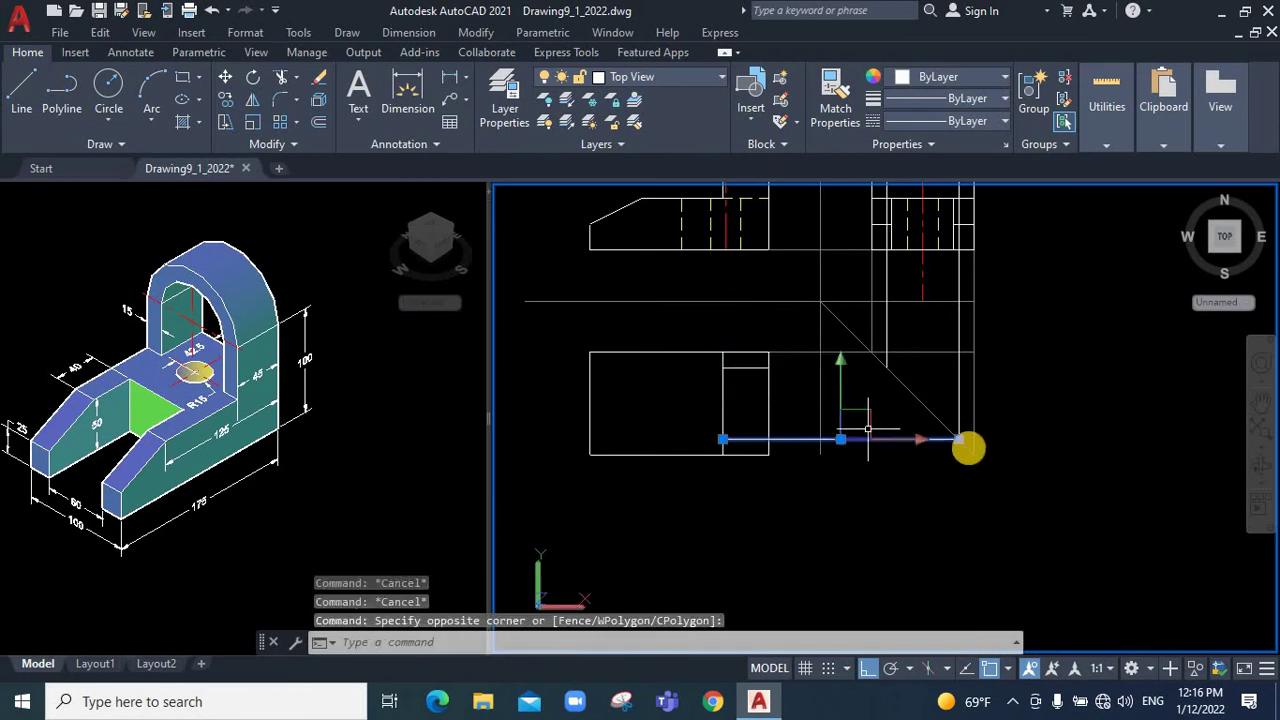
click(959, 440)
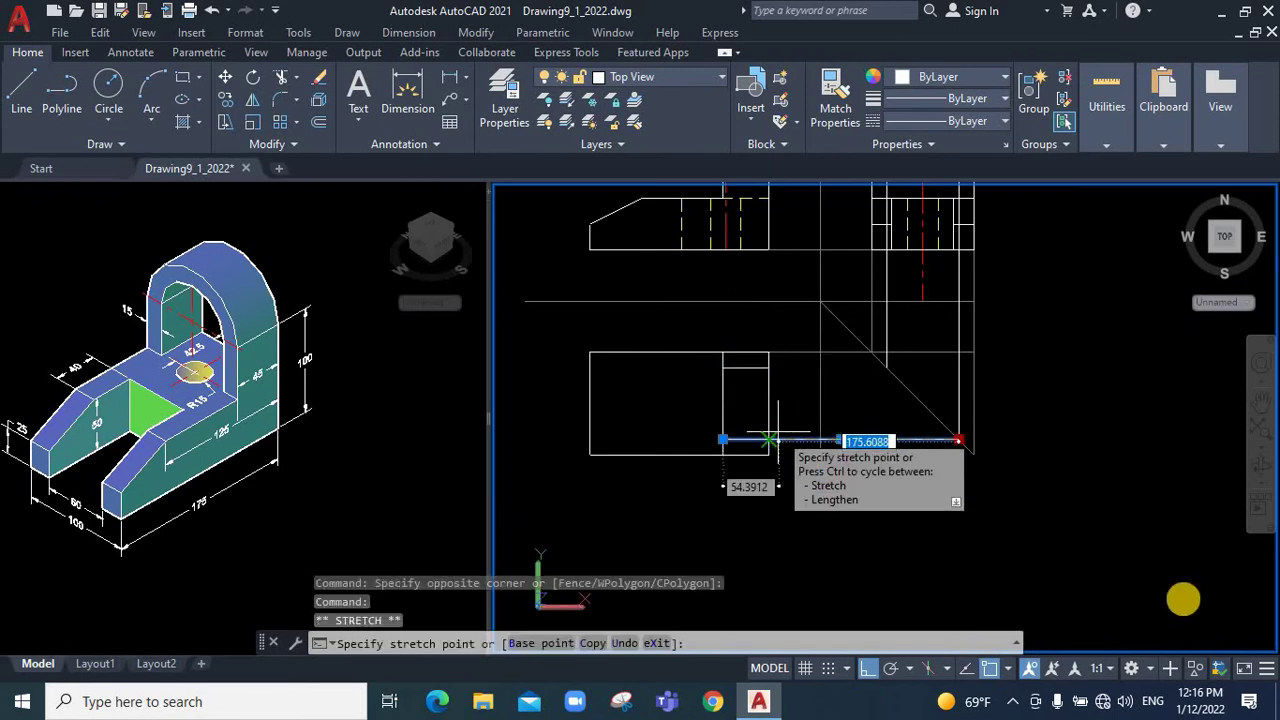
key(Escape)
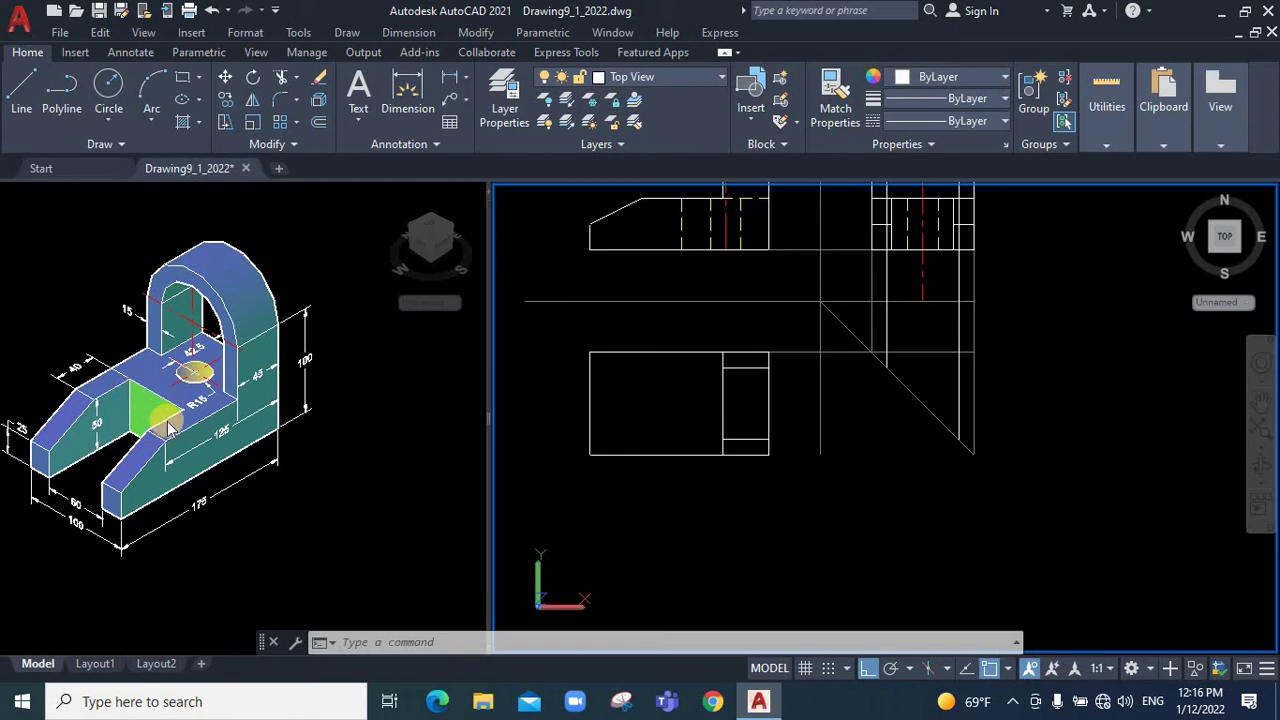
Erase the short leftover line and the vertical projection line
scroll(547, 420, down, 2)
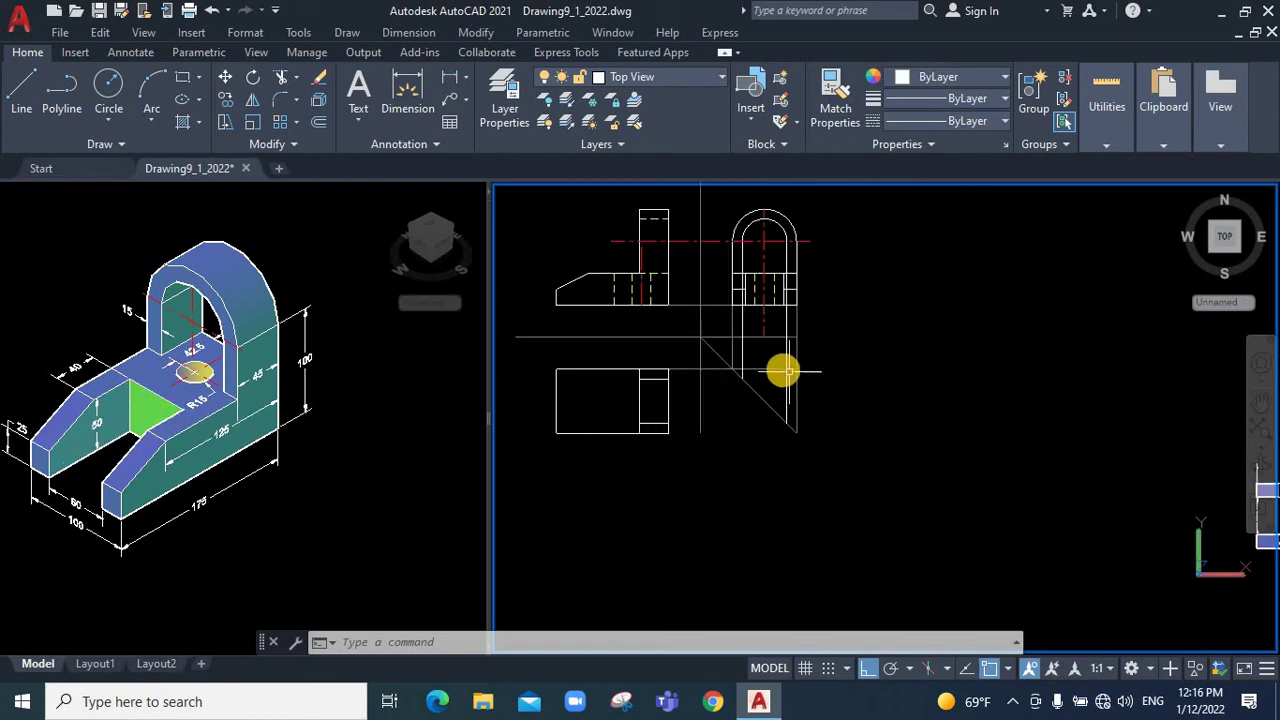
click(745, 352)
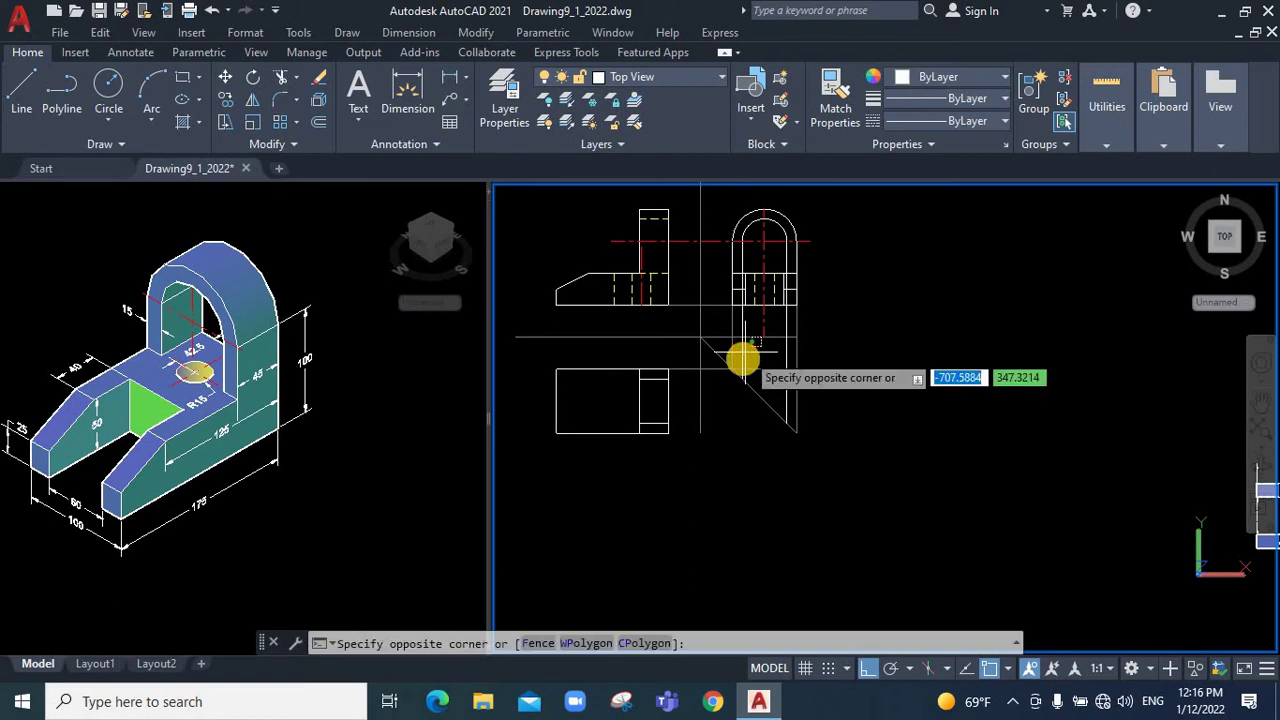
click(726, 366)
key(Delete)
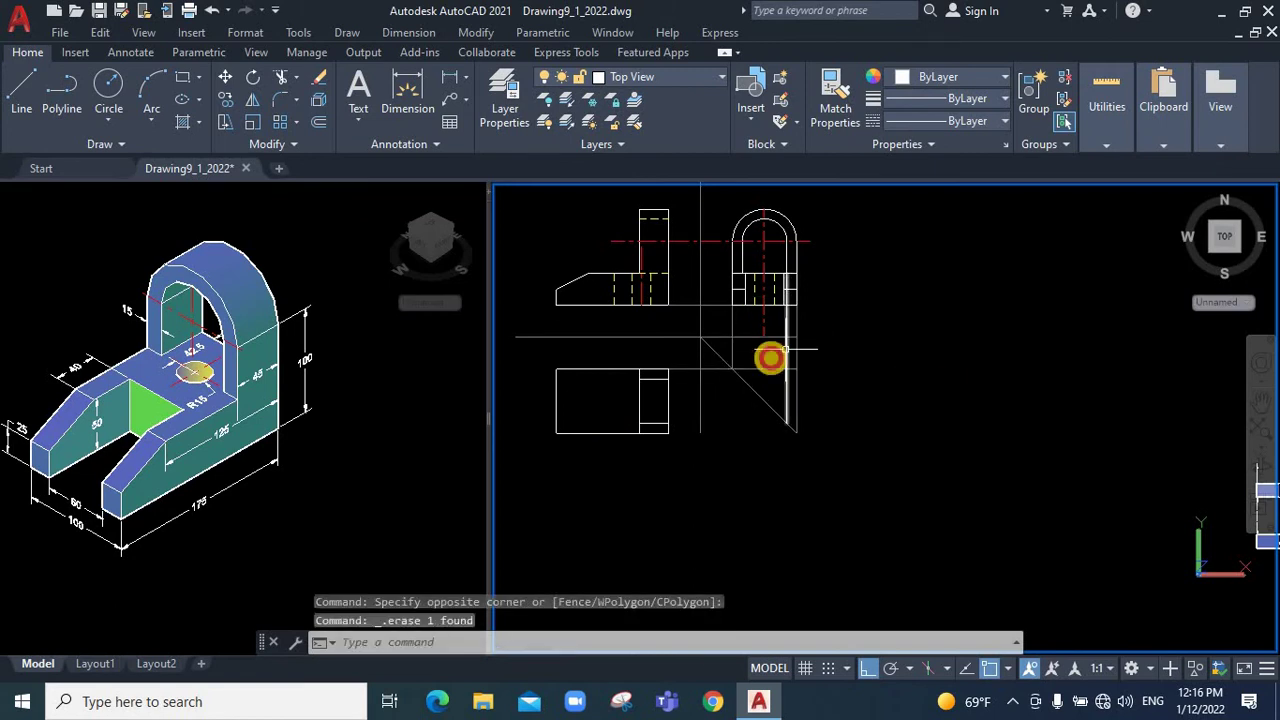
click(787, 349)
key(Delete)
scroll(612, 383, up, 2)
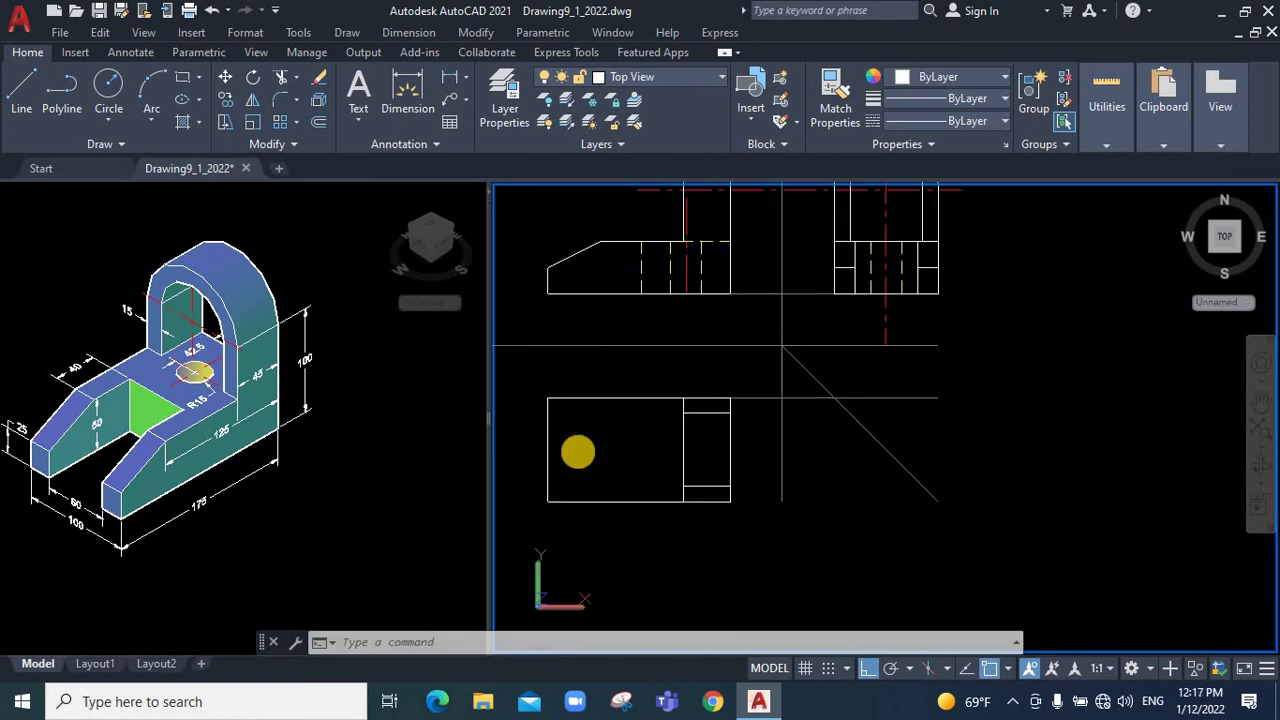
Set the two short top-view lines to Yellow with DASHED linetype
click(719, 412)
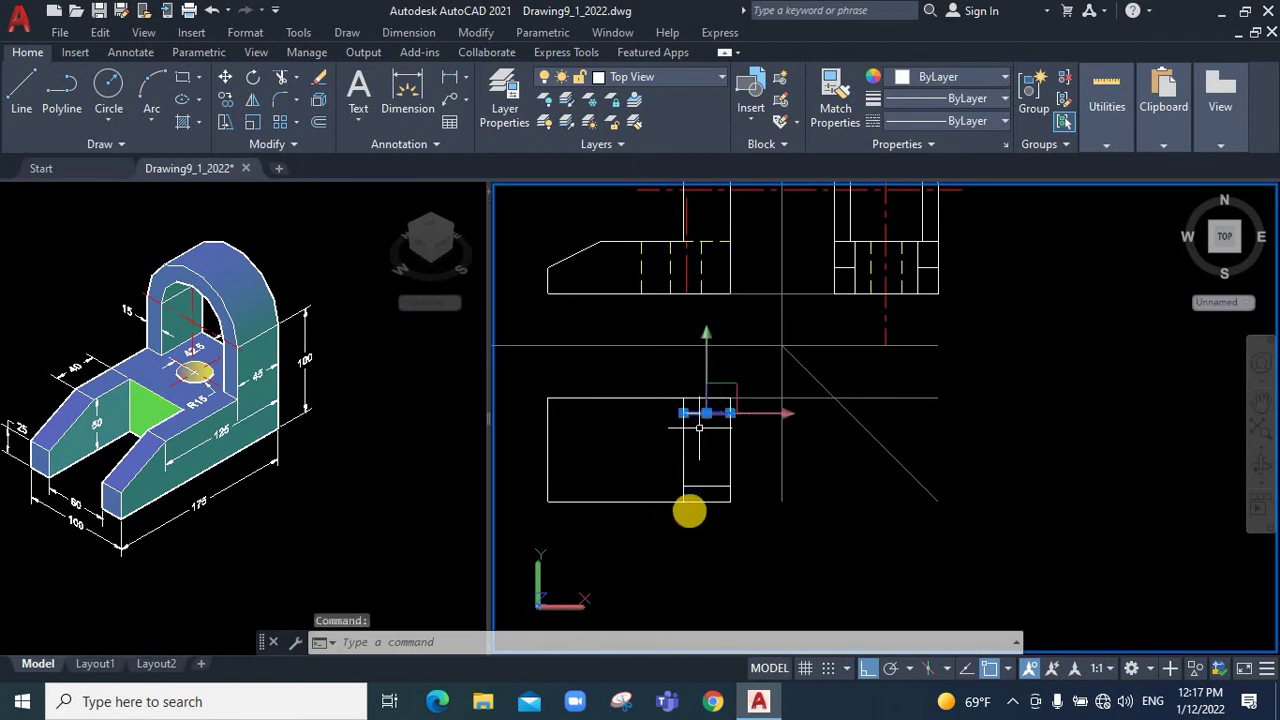
click(709, 488)
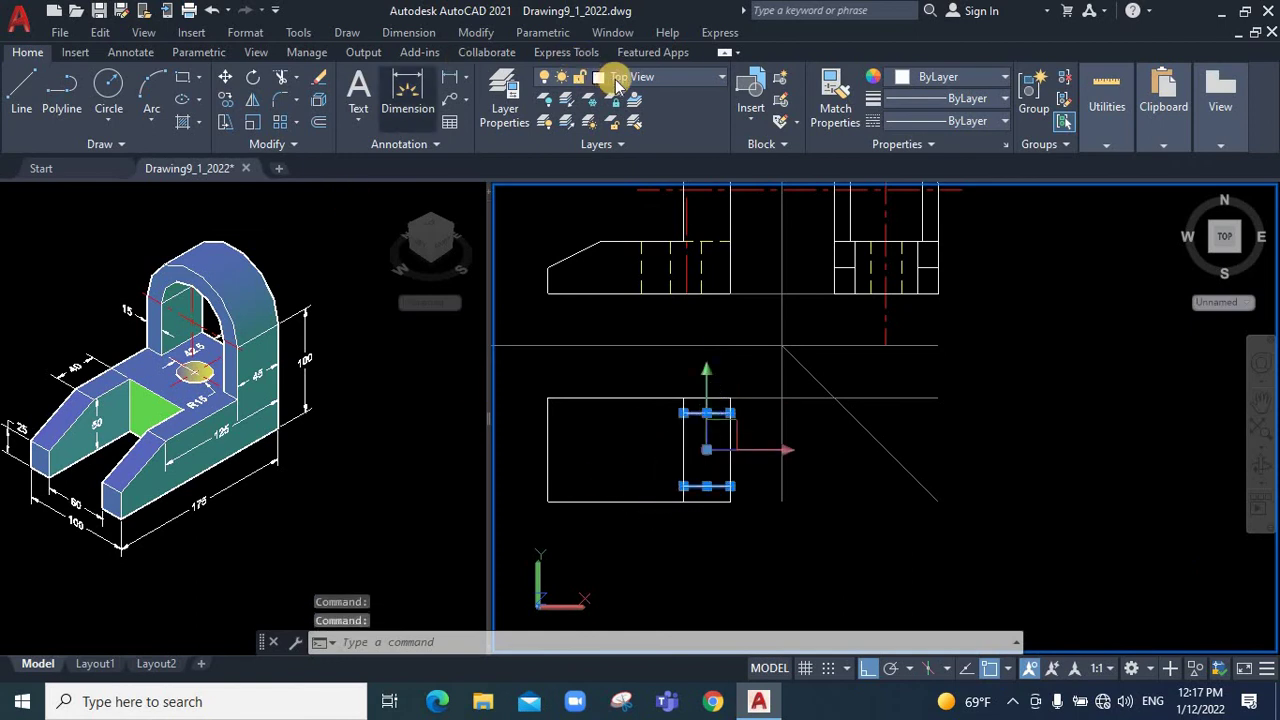
click(948, 80)
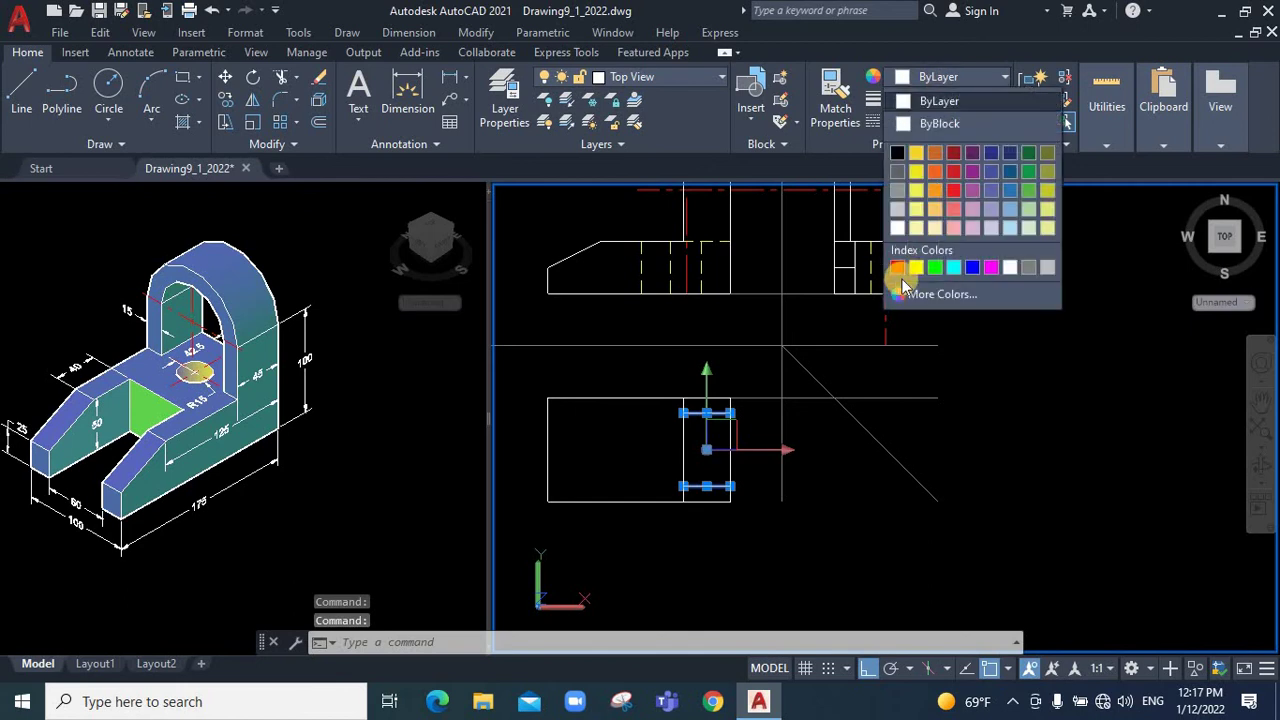
click(916, 268)
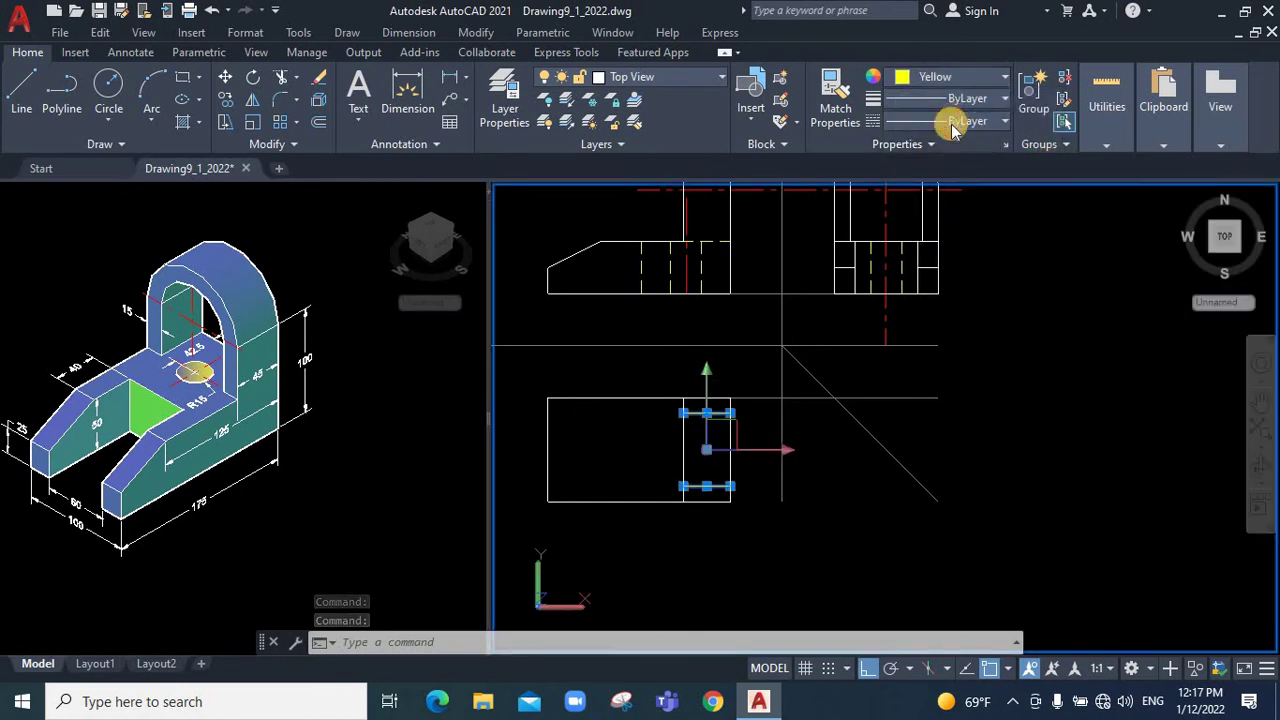
click(952, 120)
click(963, 245)
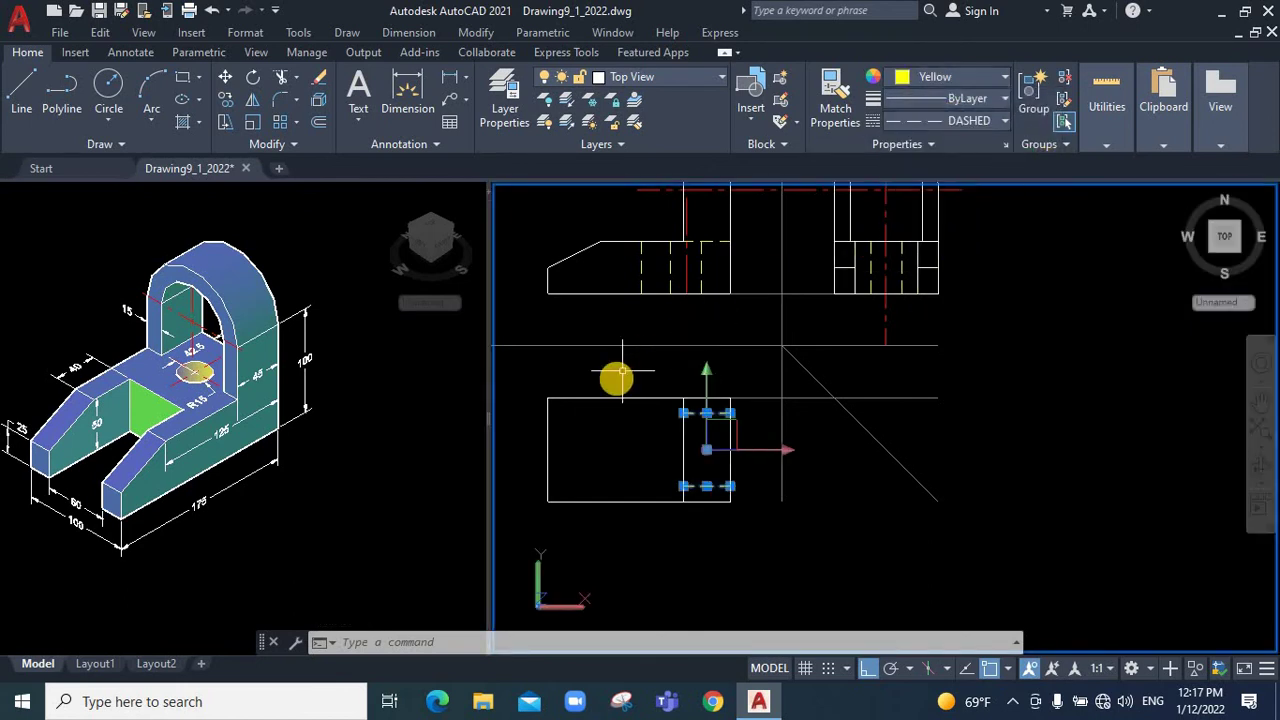
key(Escape)
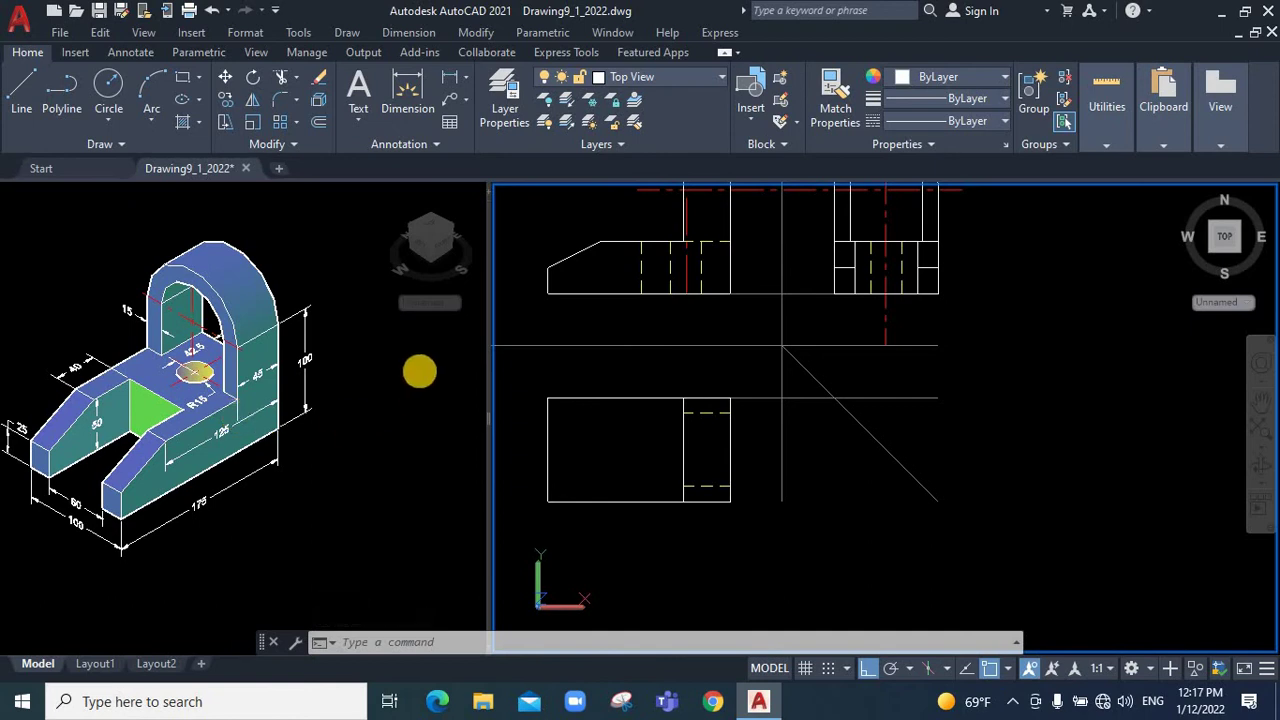
Project a vertical line from the front view's upper corner, shortened to the lower view
click(21, 90)
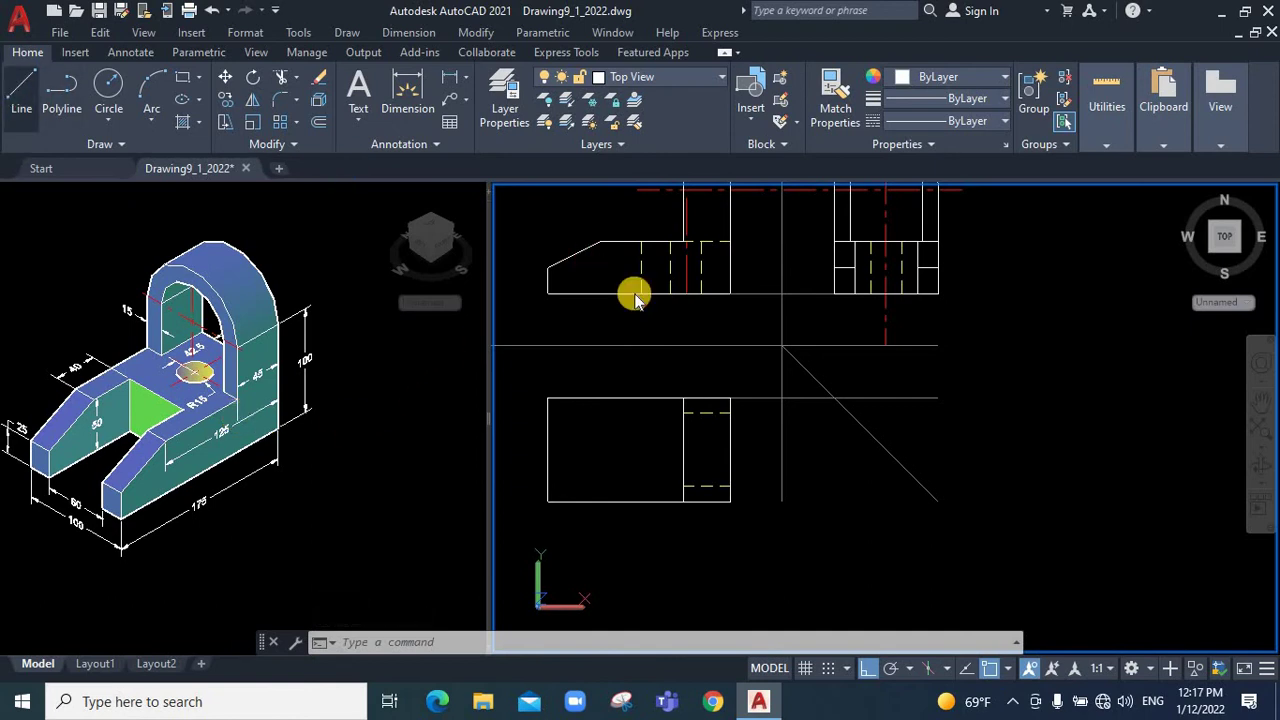
click(601, 243)
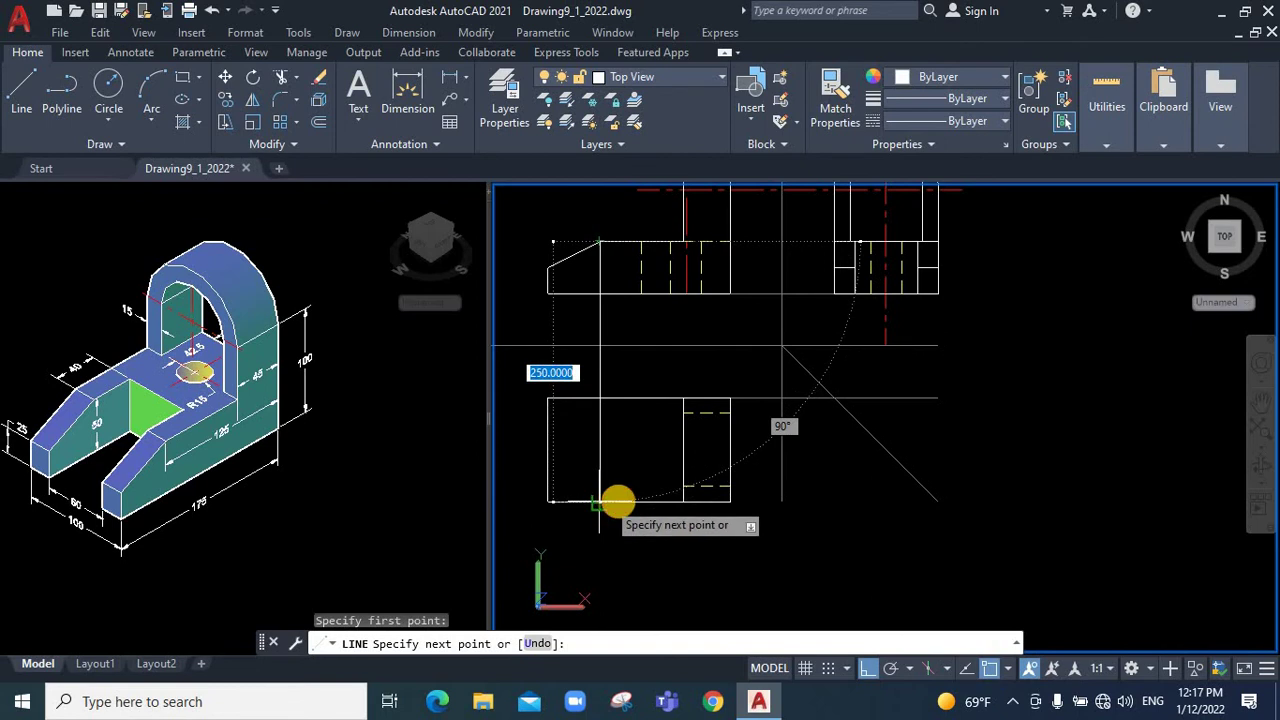
click(600, 501)
right_click(618, 286)
click(604, 314)
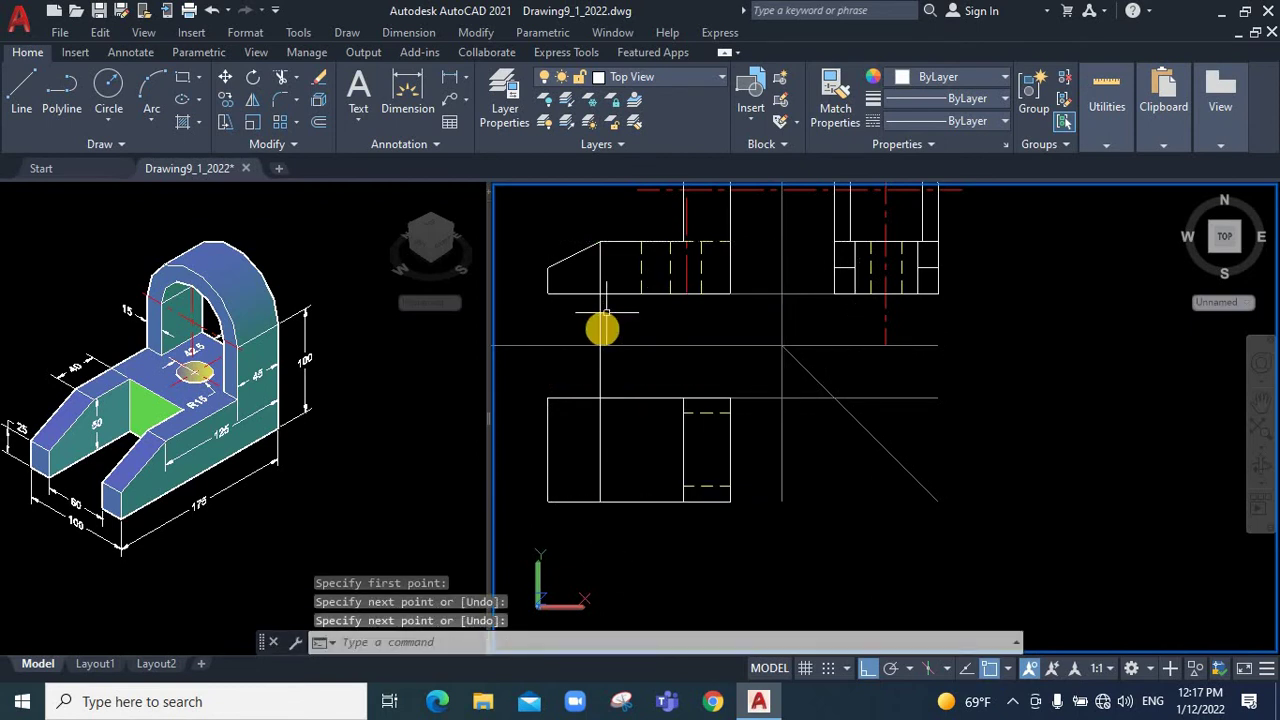
click(600, 245)
click(600, 242)
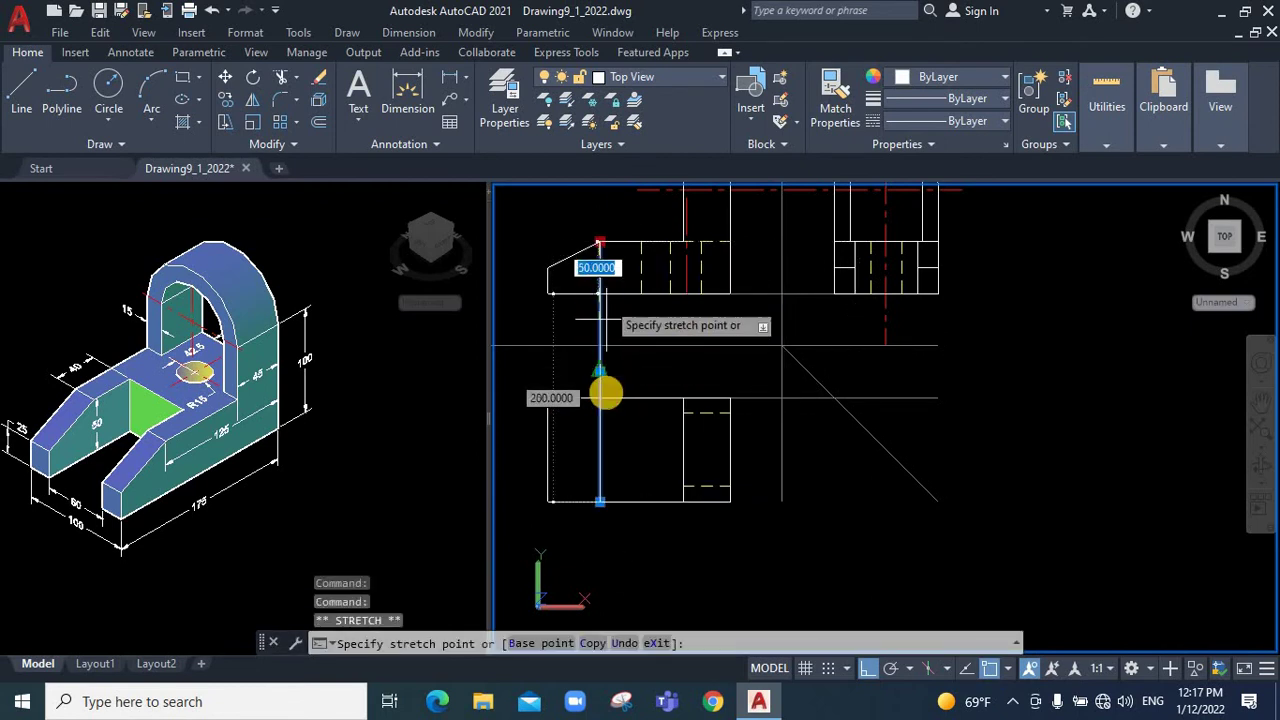
click(600, 399)
key(Escape)
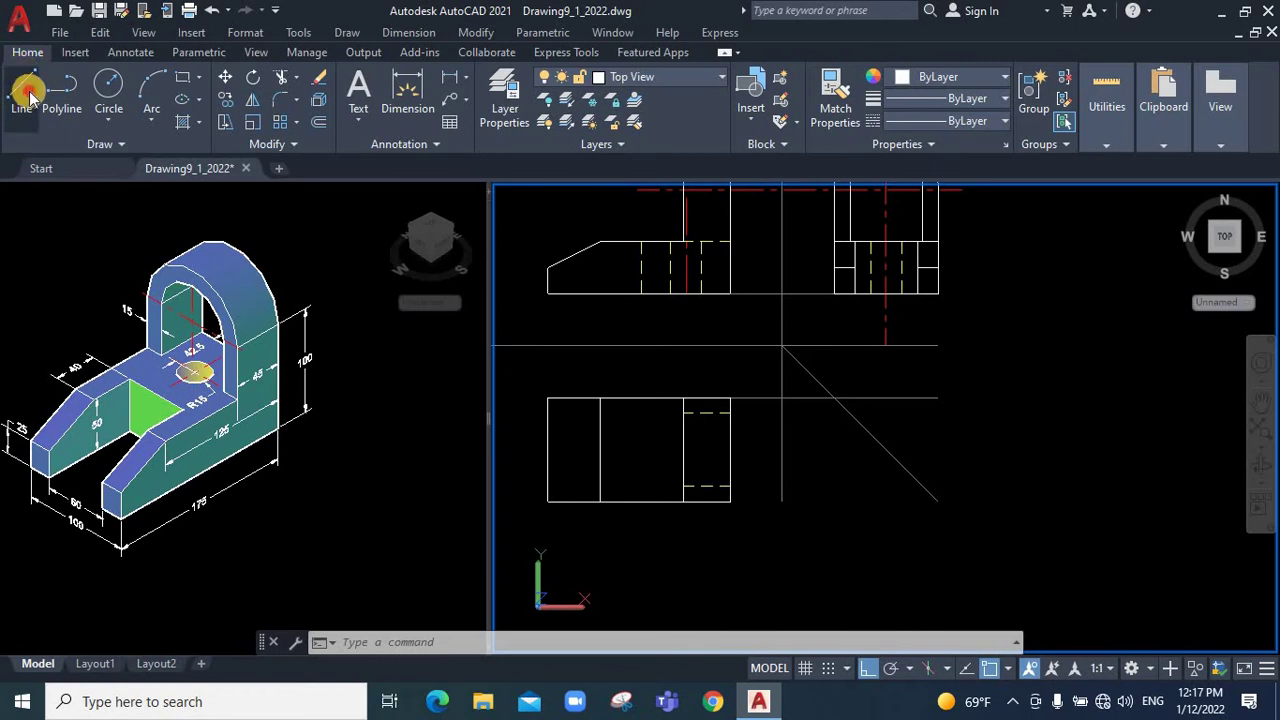
Draw two vertical projection lines from the upper view down to the 45° mitre line
text(l)
key(Return)
click(855, 294)
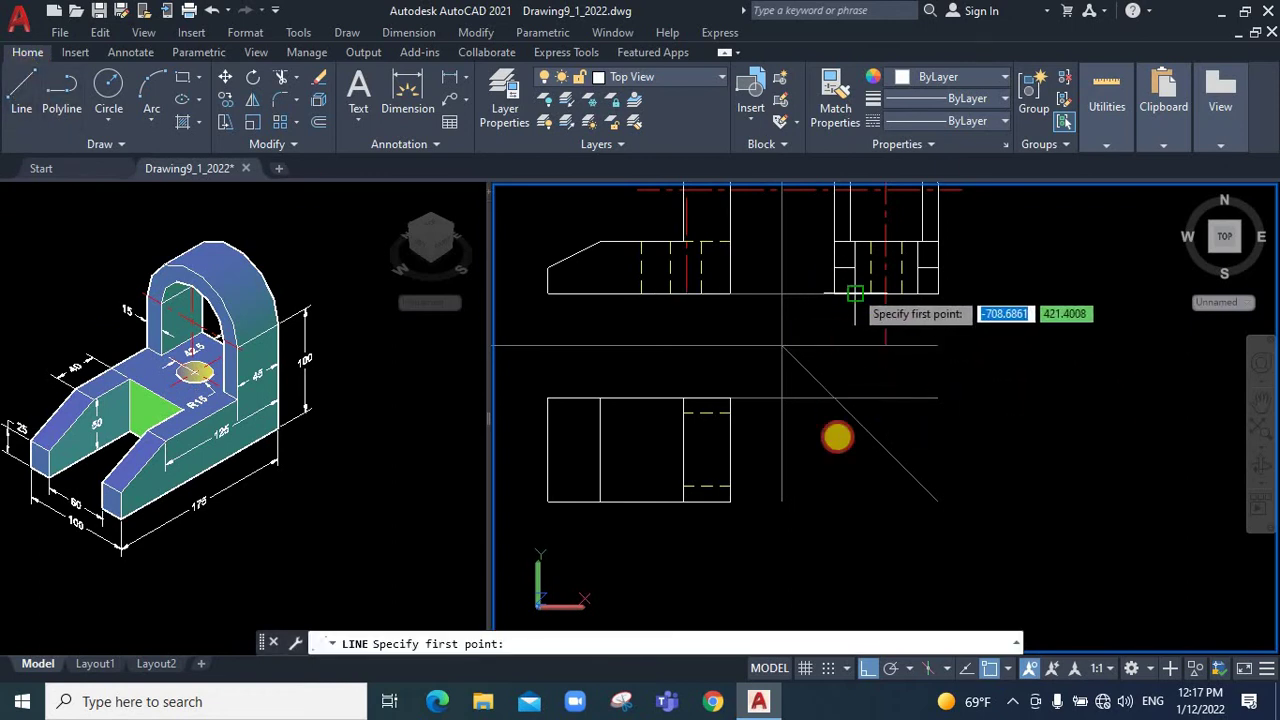
click(838, 478)
right_click(840, 478)
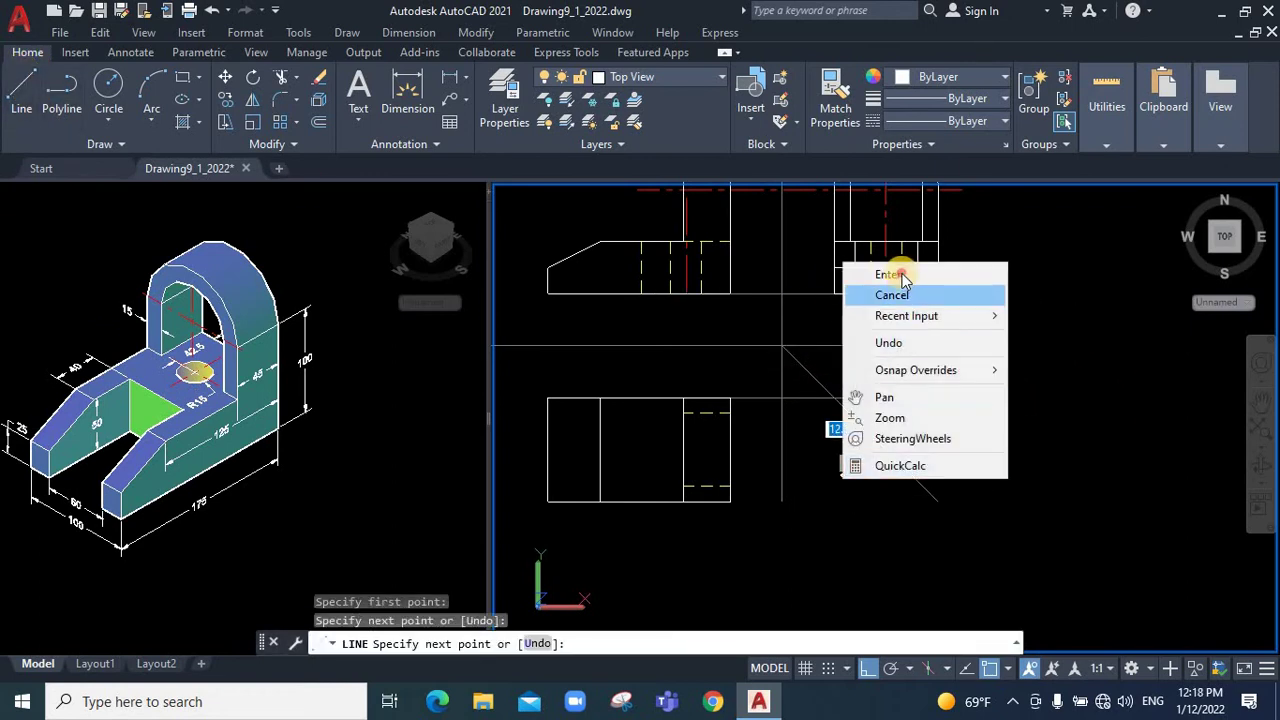
key(Return)
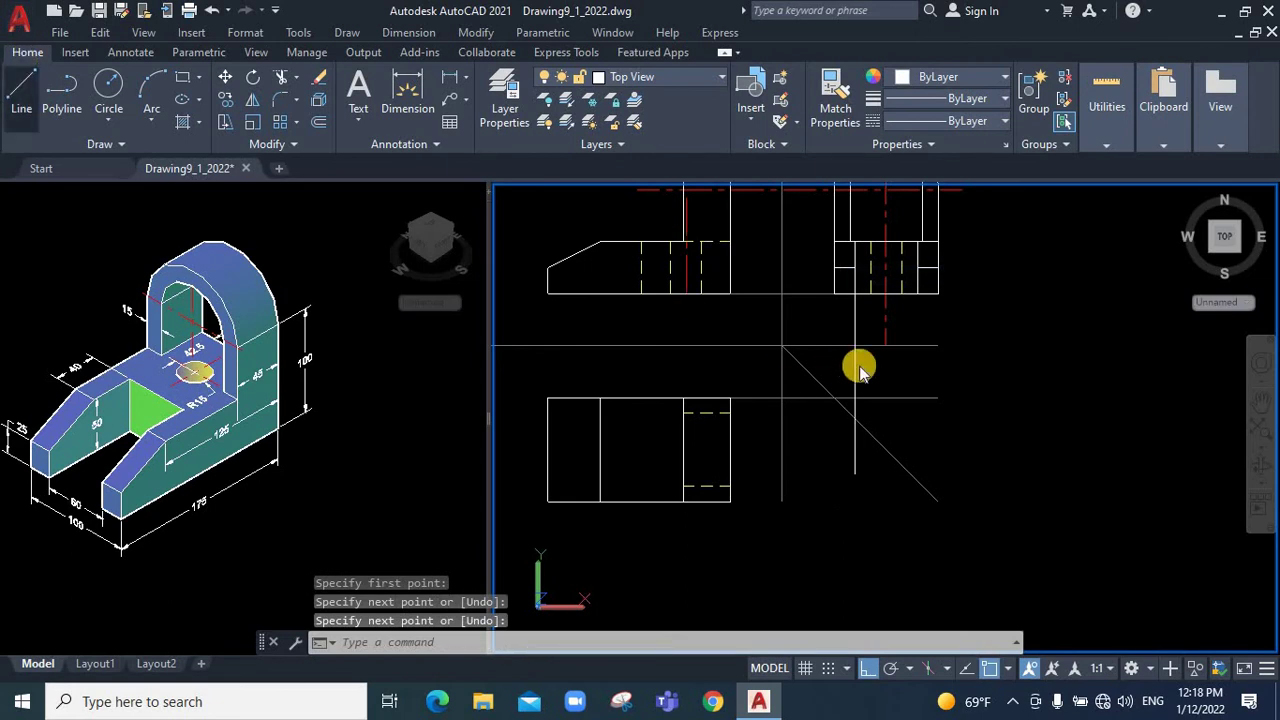
key(Return)
click(916, 294)
click(869, 506)
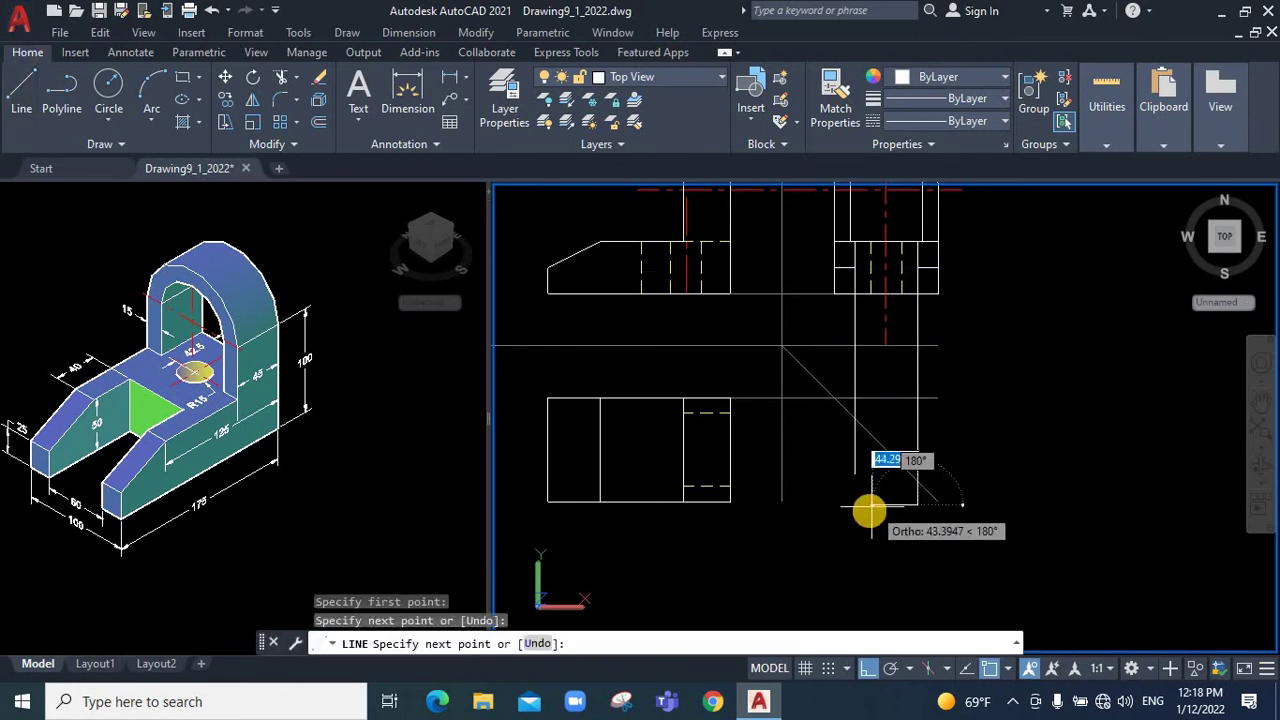
click(869, 510)
key(Escape)
key(Escape)
key(Escape)
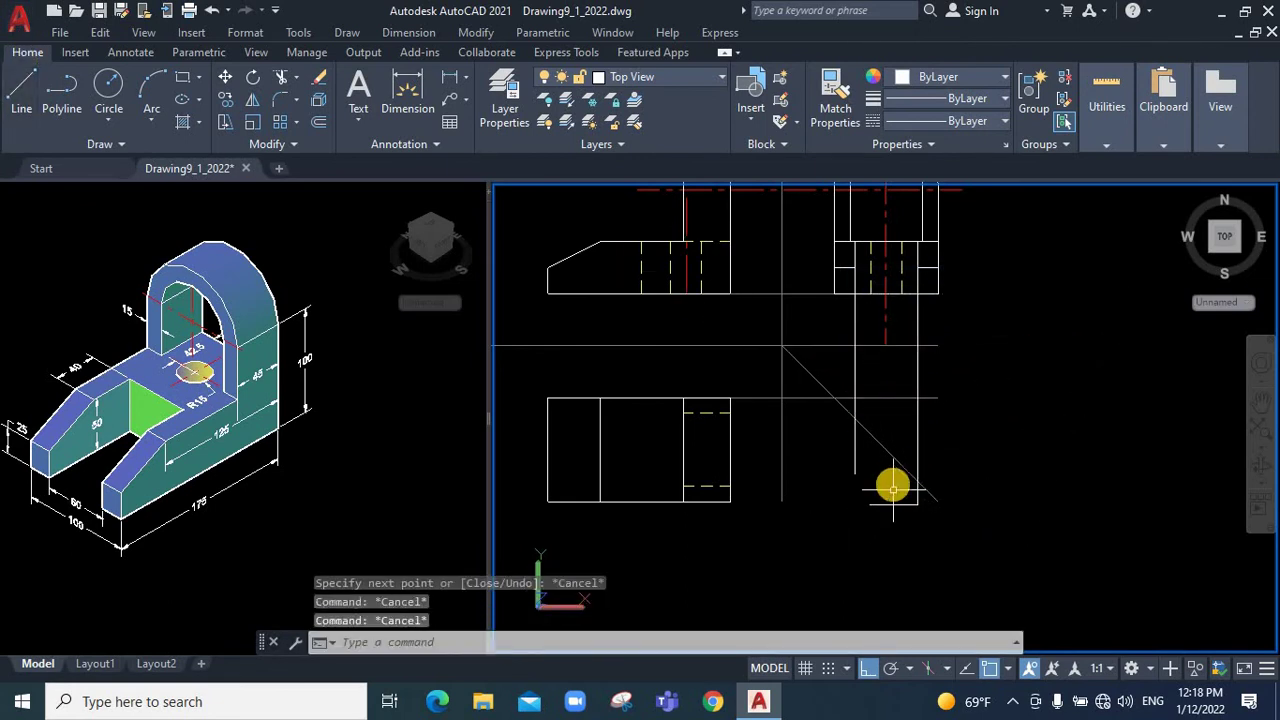
click(855, 418)
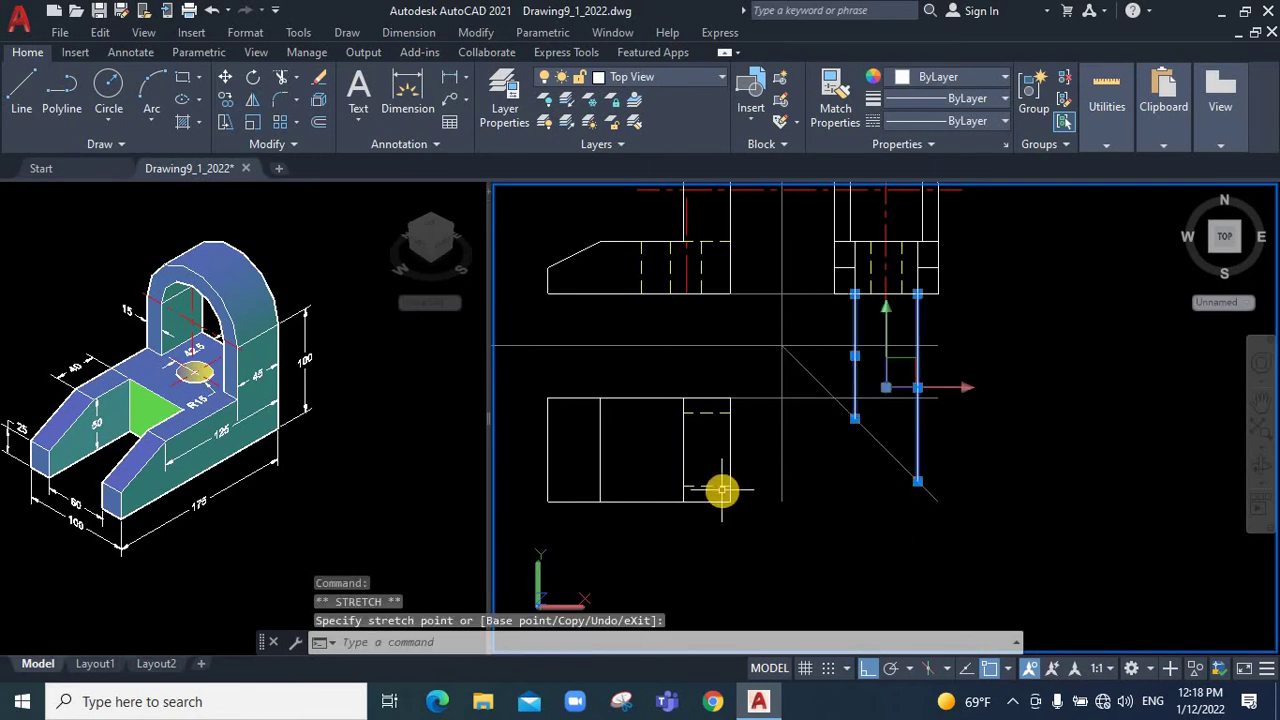
key(Escape)
Draw two horizontal lines from the mitre line left to the lower view
click(21, 90)
click(870, 414)
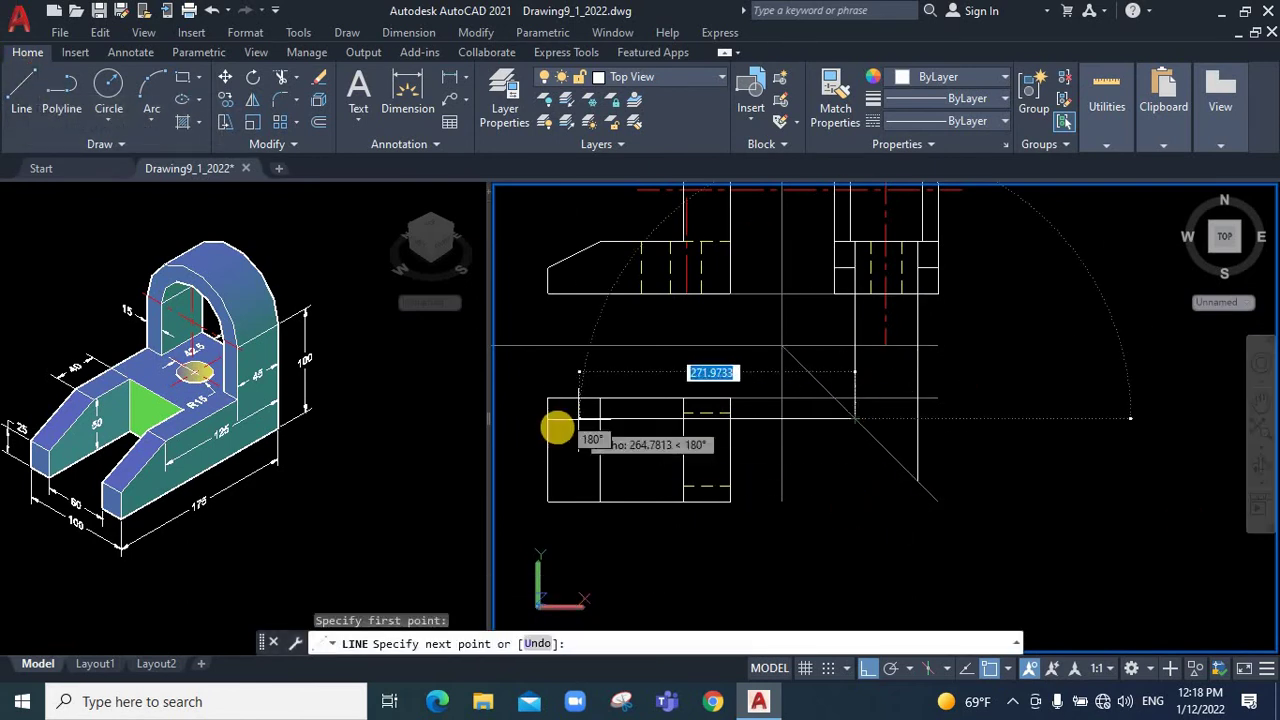
click(549, 425)
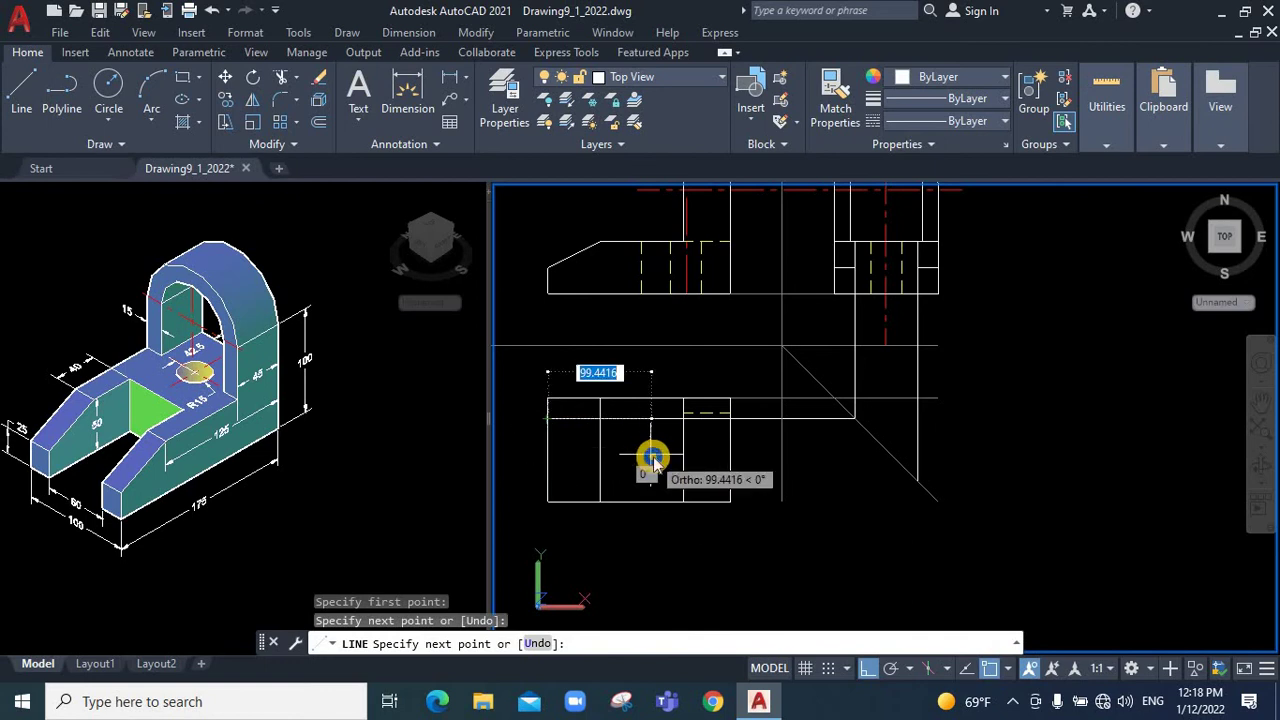
key(Return)
click(18, 80)
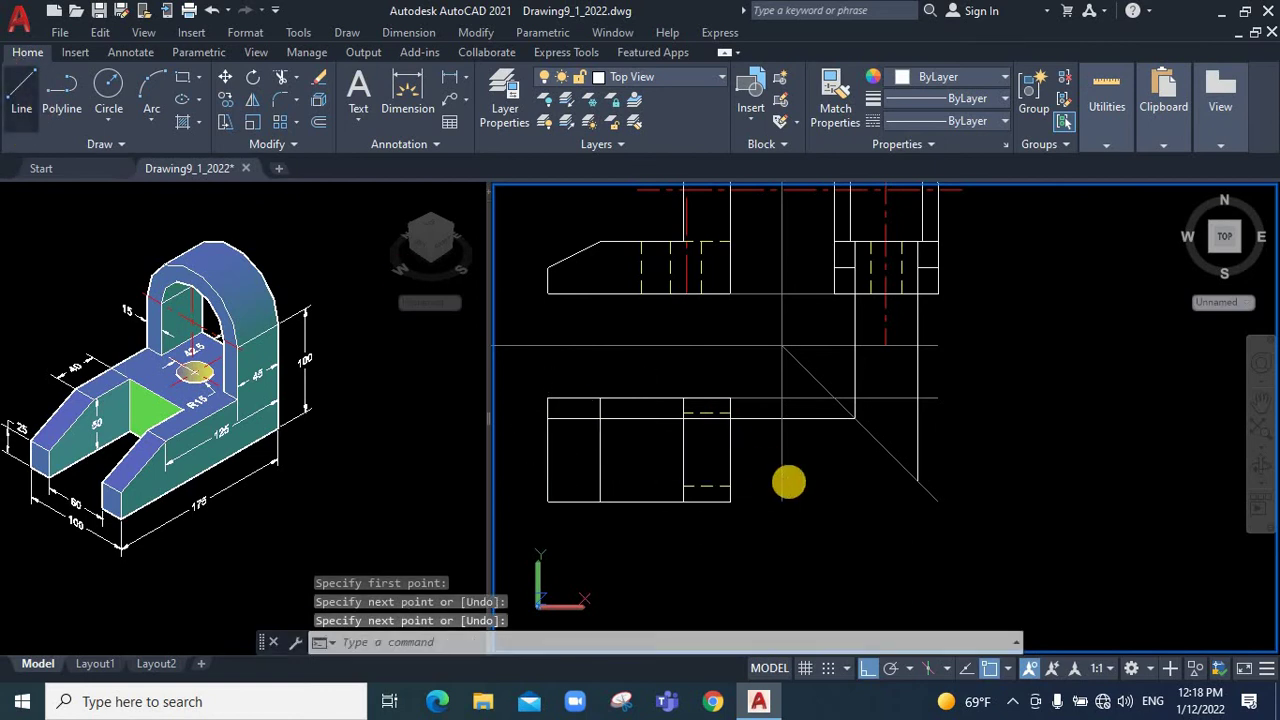
click(917, 481)
click(548, 481)
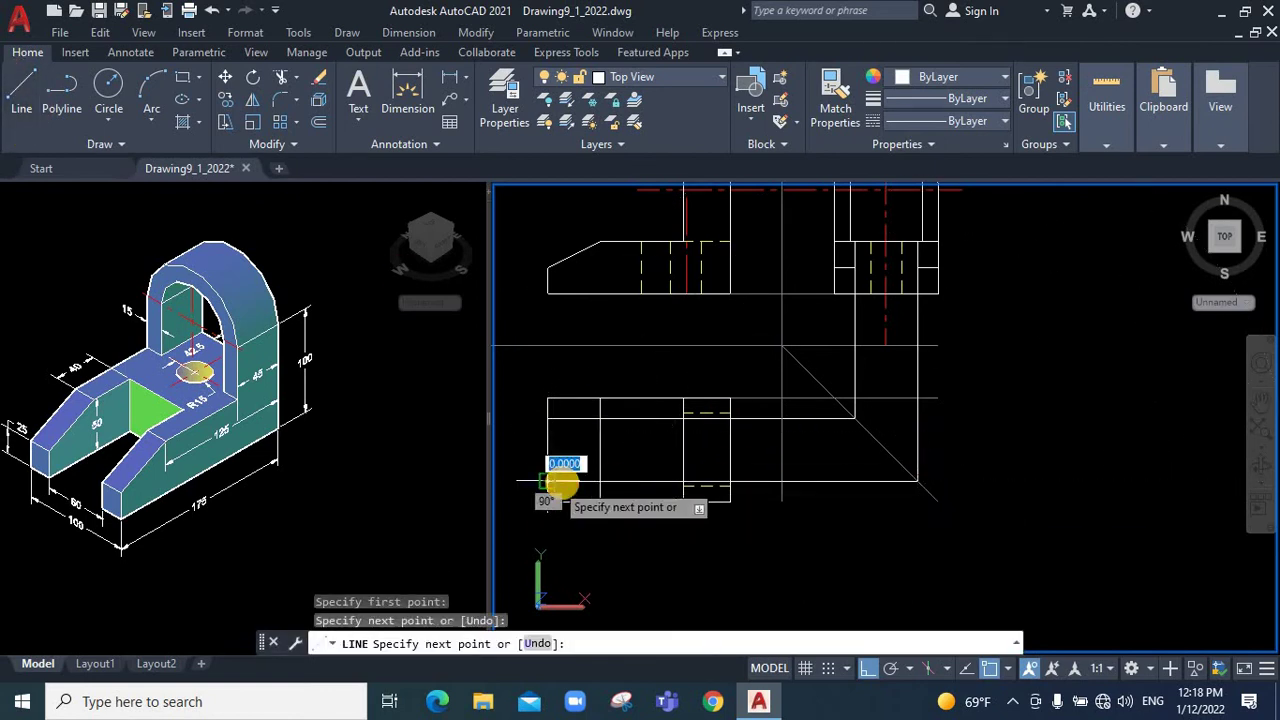
key(Escape)
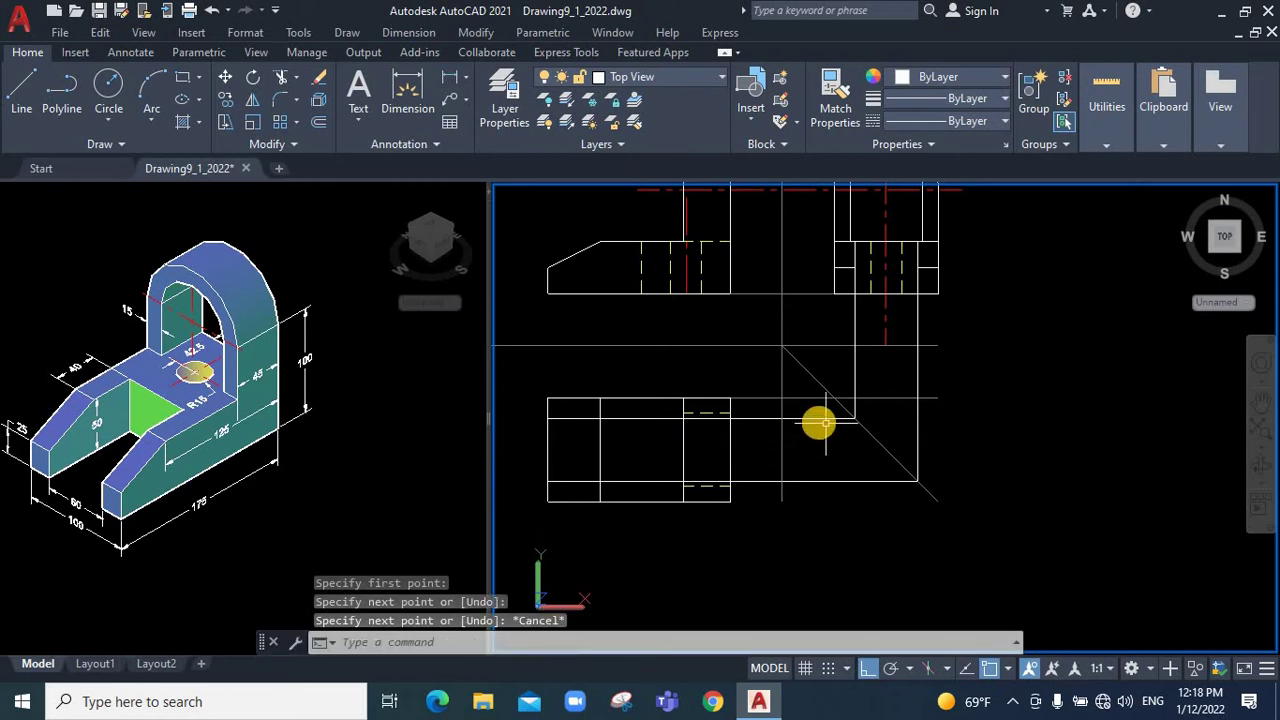
click(818, 418)
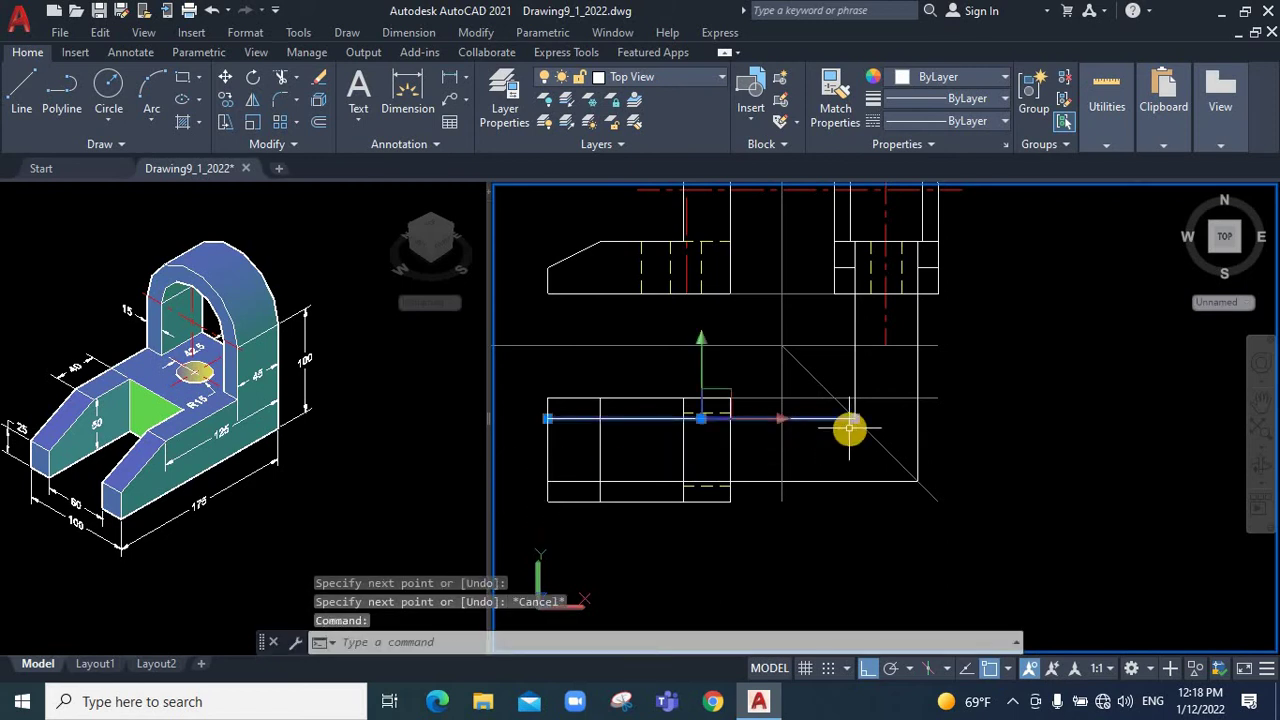
key(Escape)
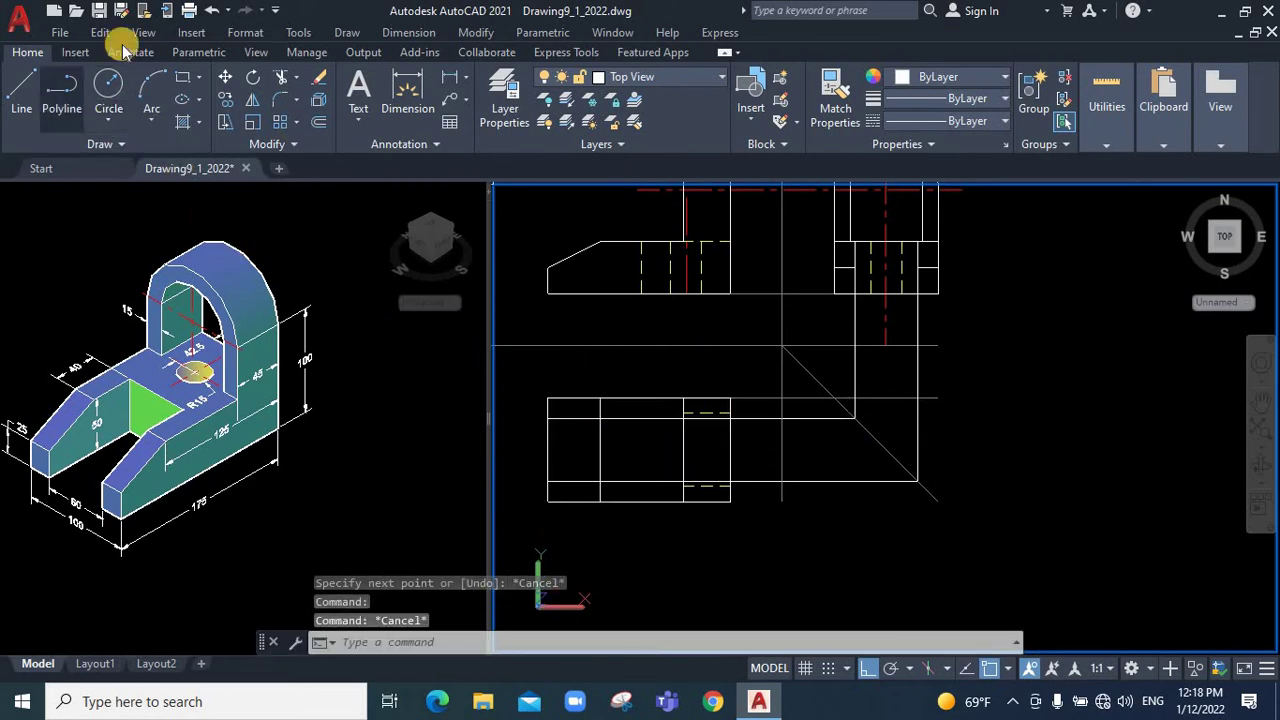
Trim back the right ends of both horizontal lines by grip-stretching
click(18, 78)
click(641, 294)
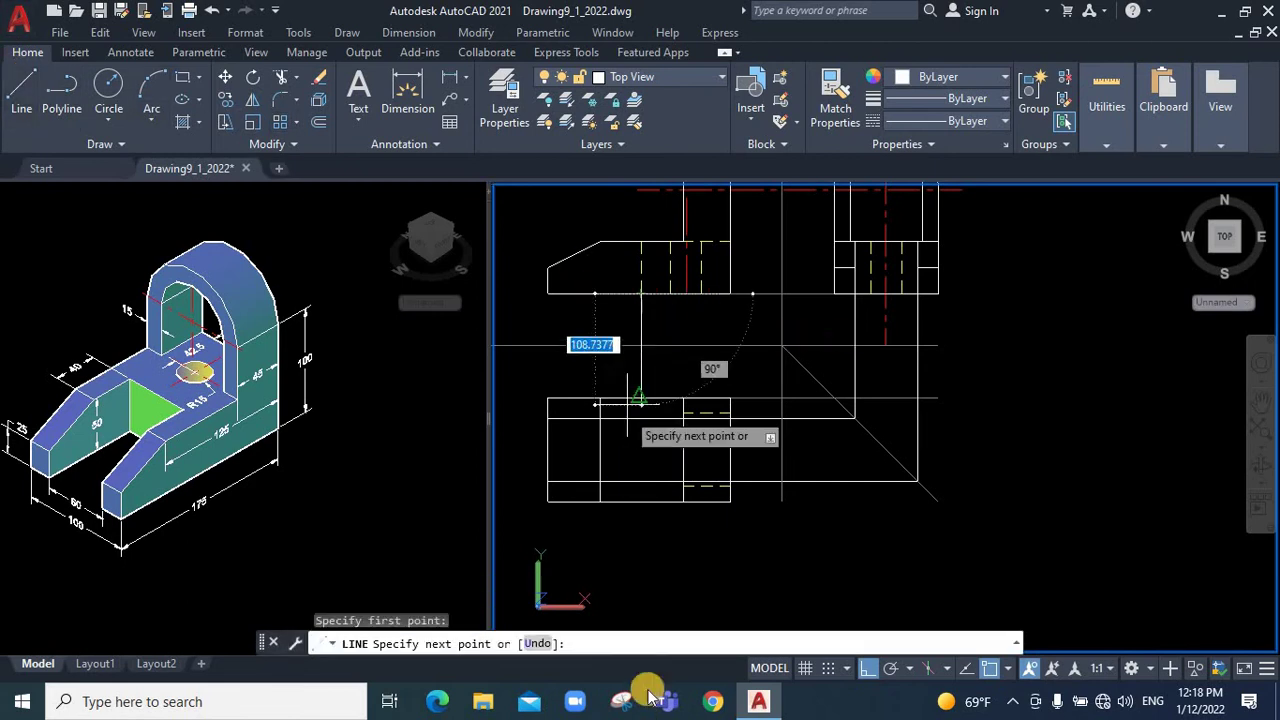
key(Escape)
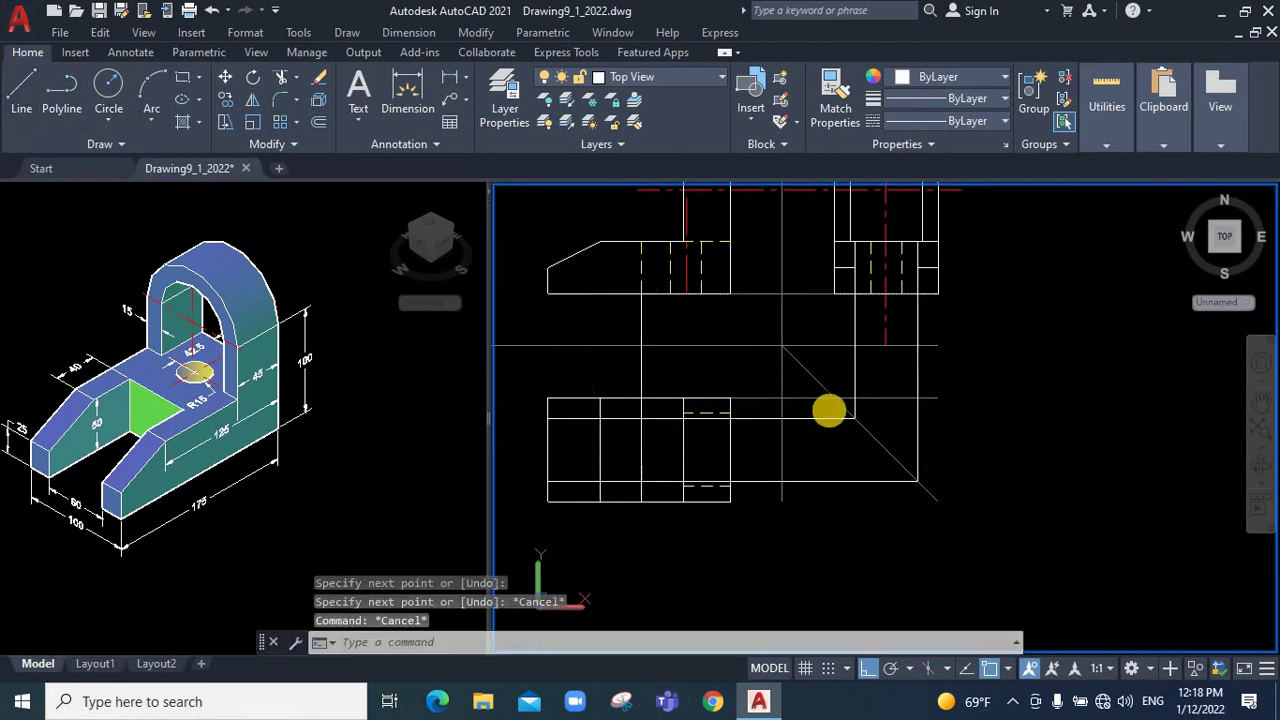
click(850, 418)
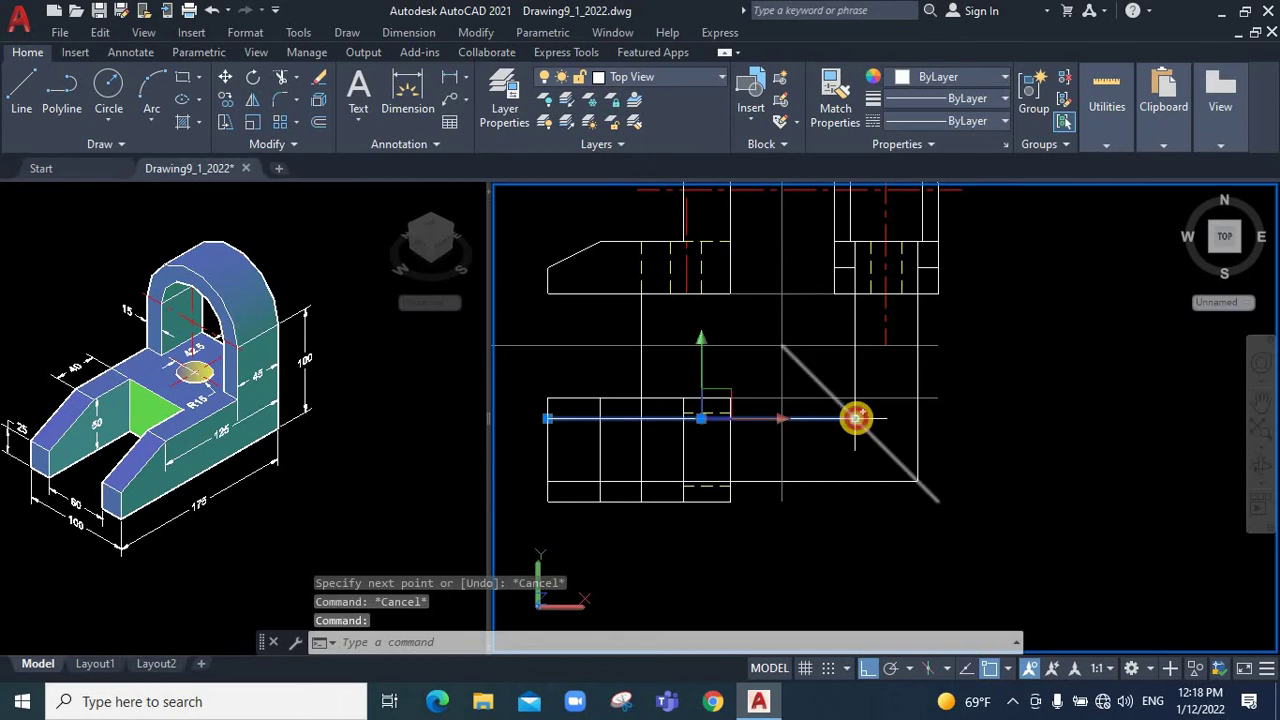
click(855, 418)
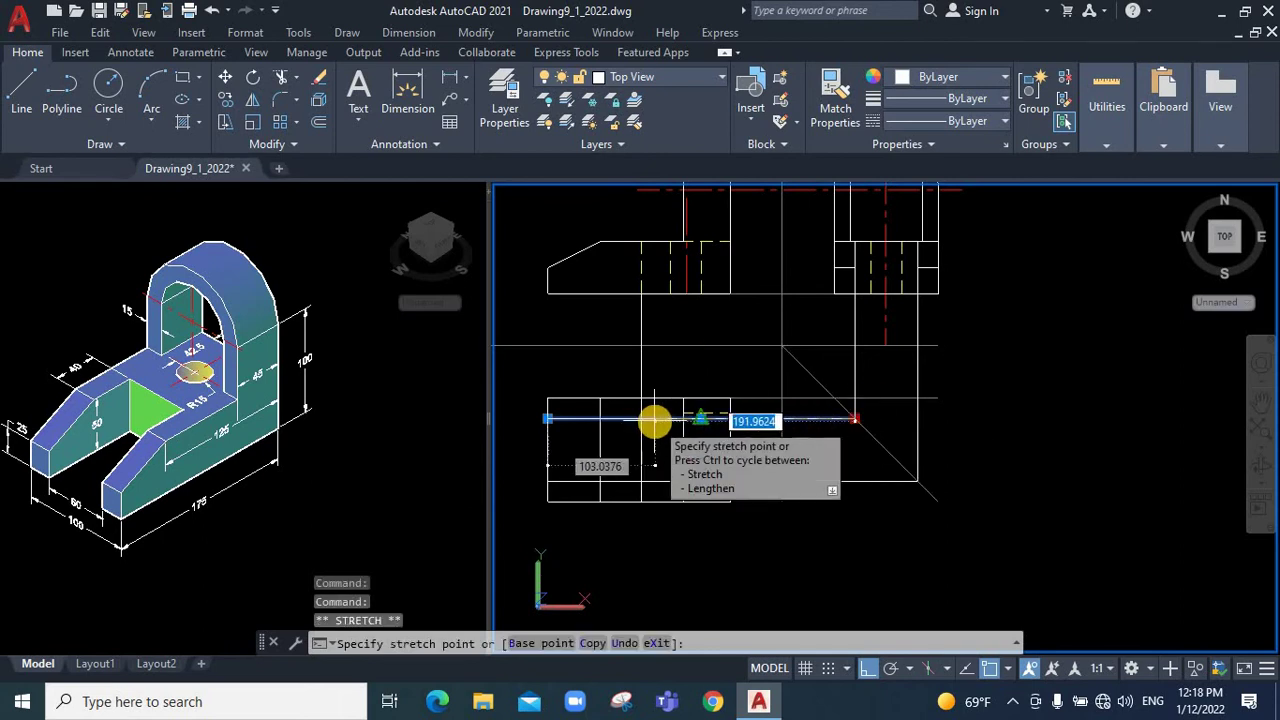
click(655, 420)
click(918, 483)
click(918, 483)
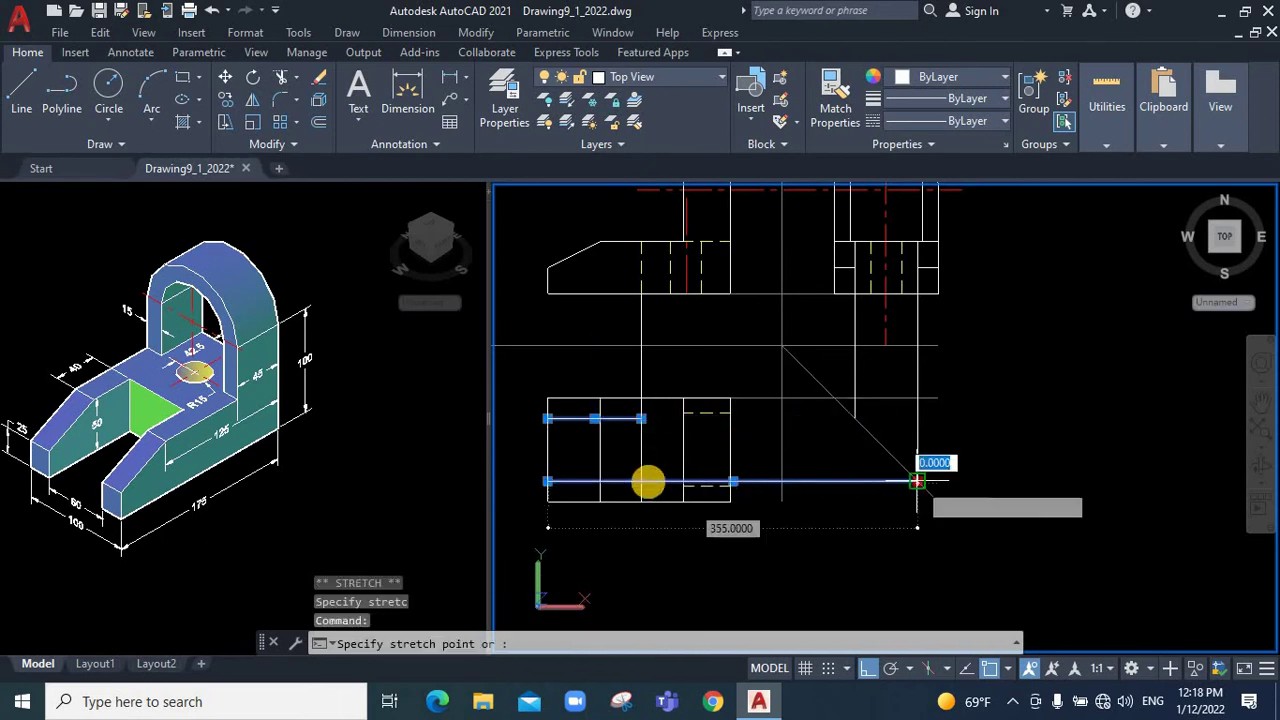
click(645, 483)
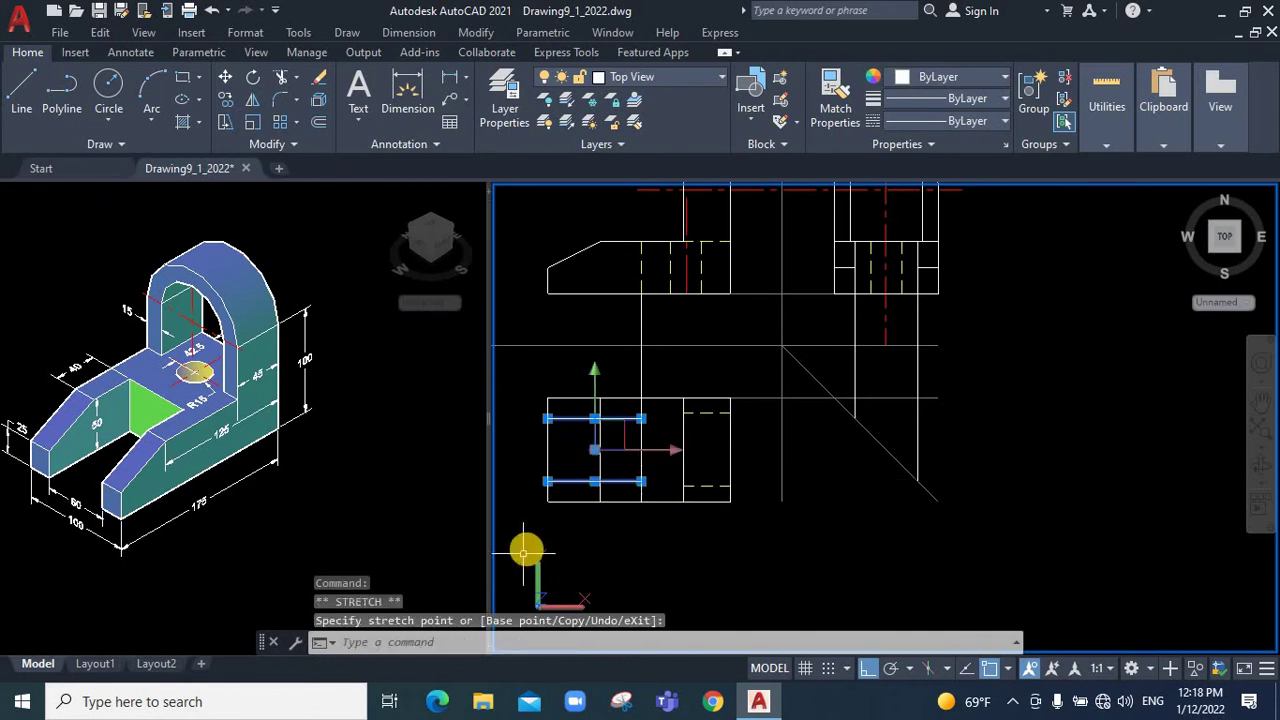
key(Escape)
key(Escape)
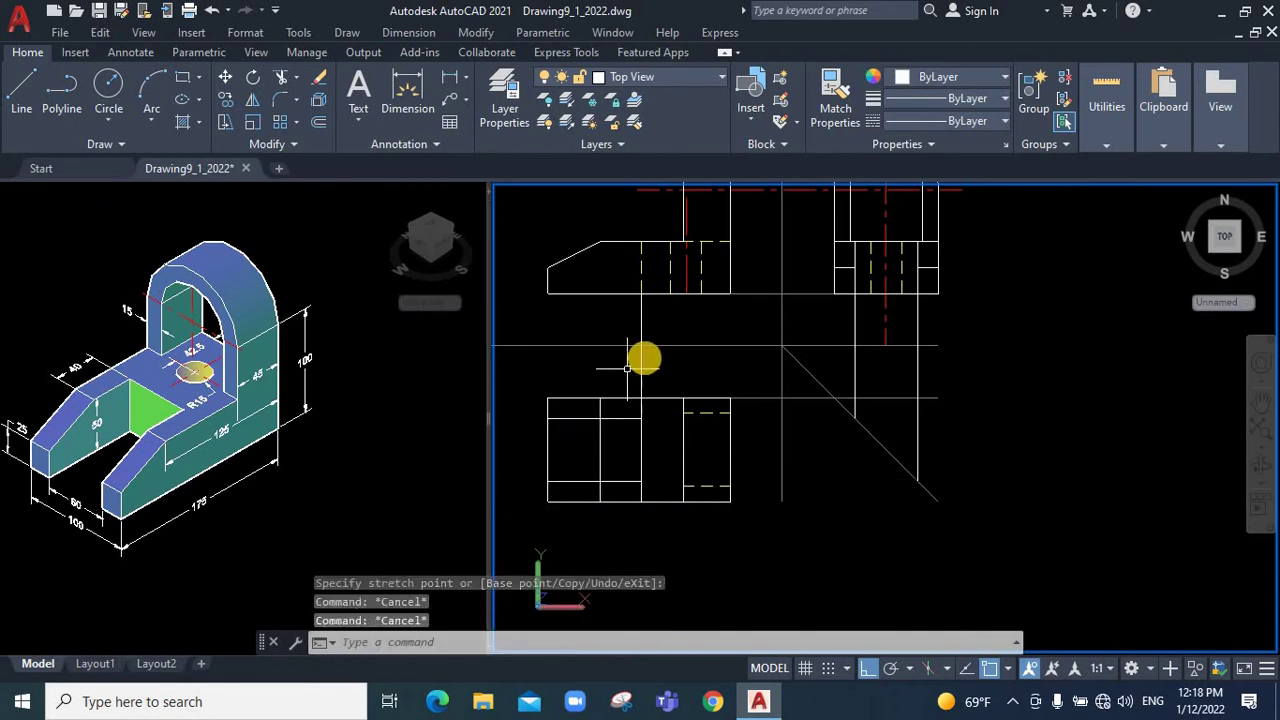
Stretch the vertical line's top end down to the lower view's top edge
click(651, 330)
click(643, 301)
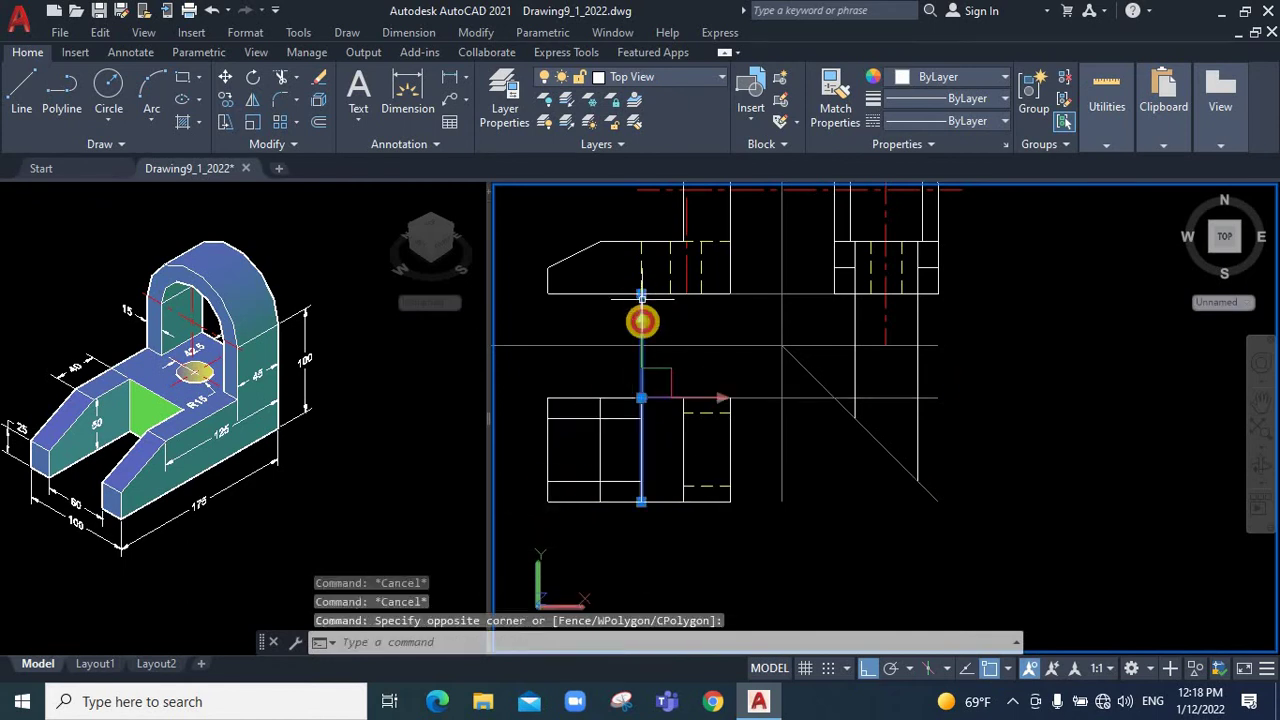
click(641, 387)
click(642, 296)
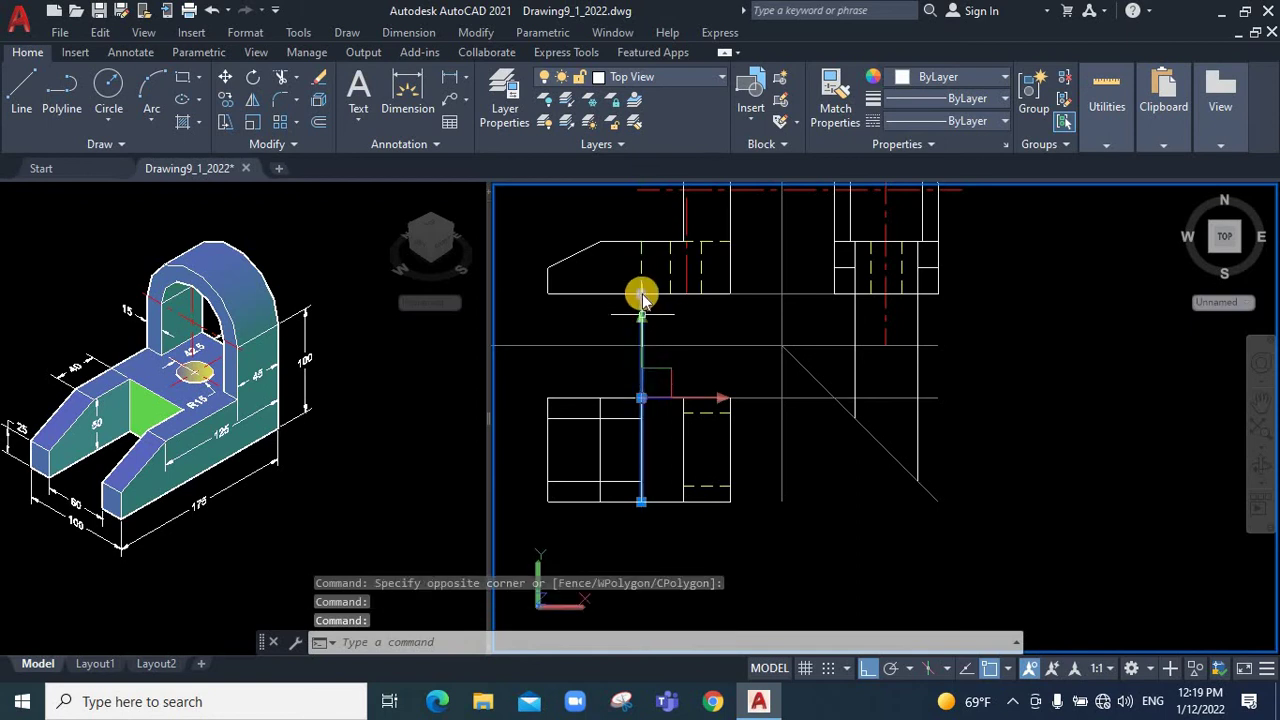
drag(641, 293, 645, 393)
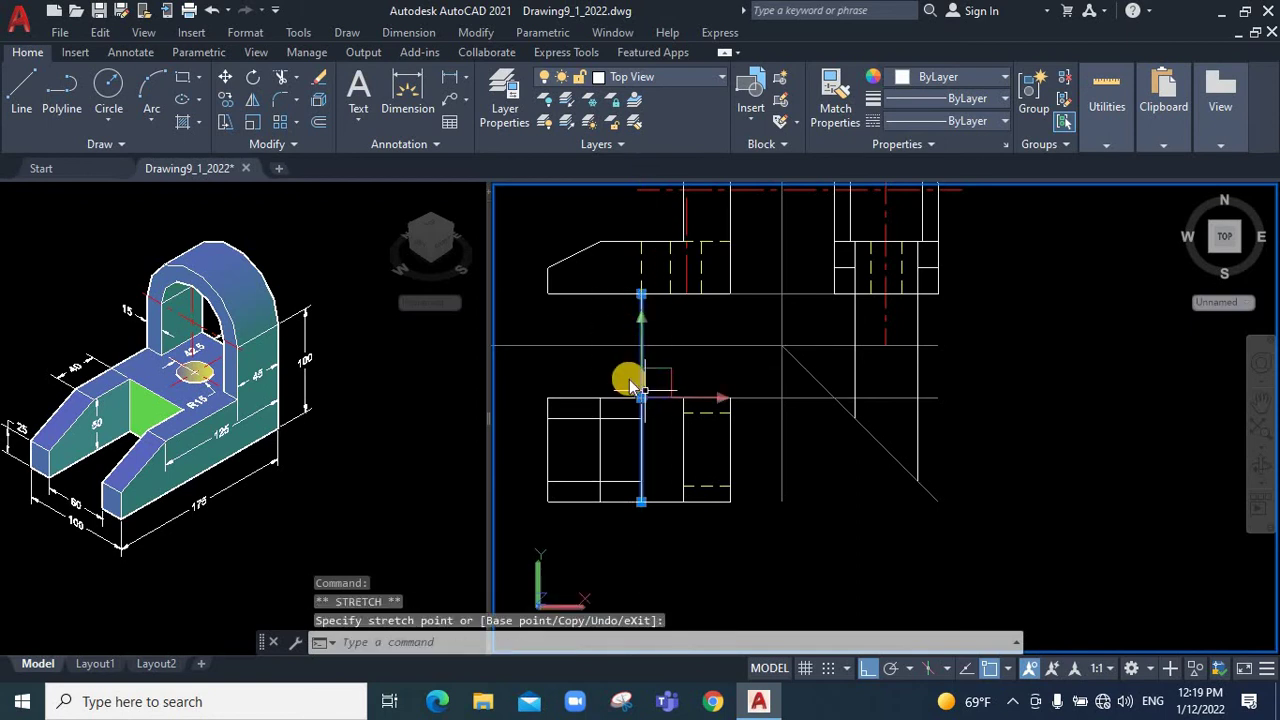
key(Escape)
key(Escape)
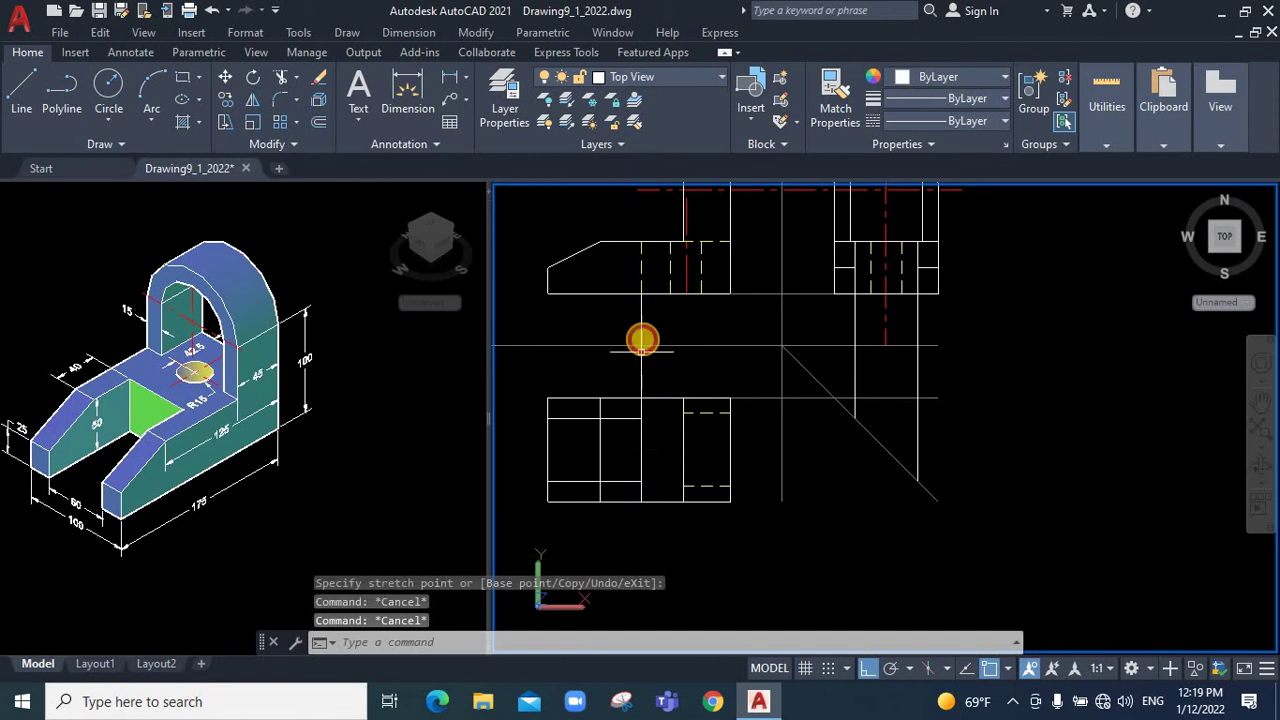
click(641, 346)
click(641, 397)
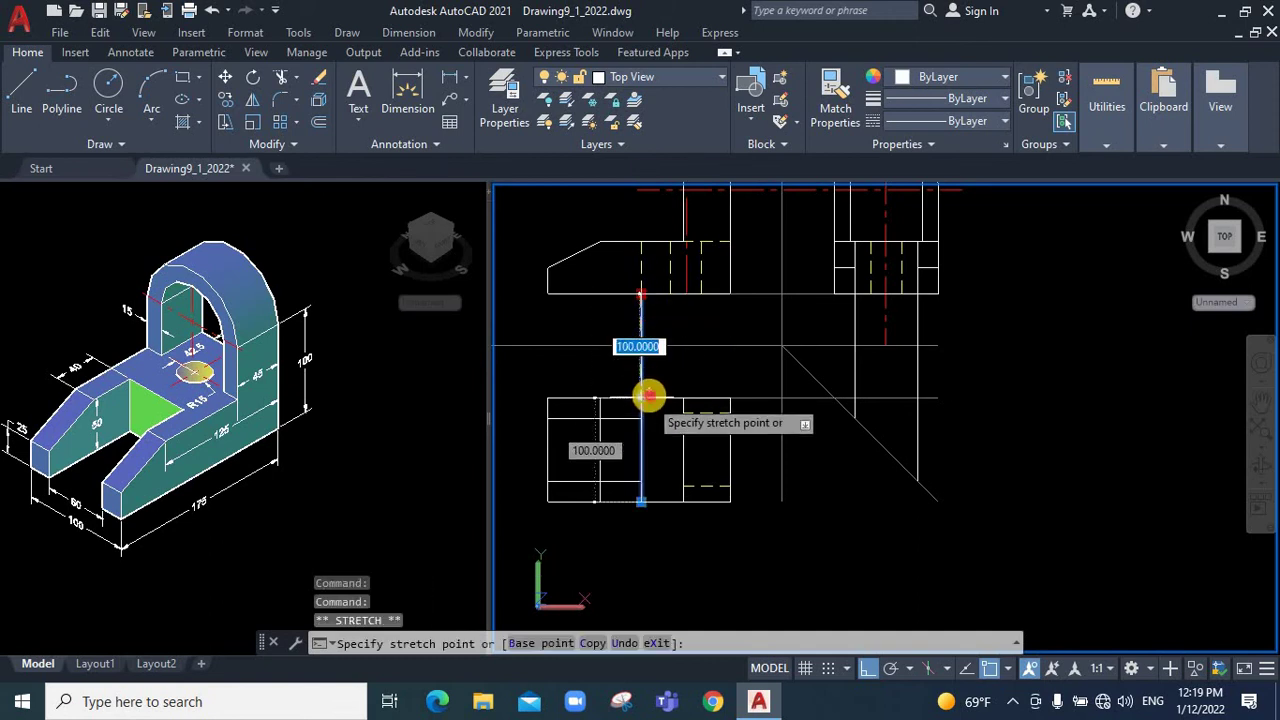
click(563, 473)
key(Escape)
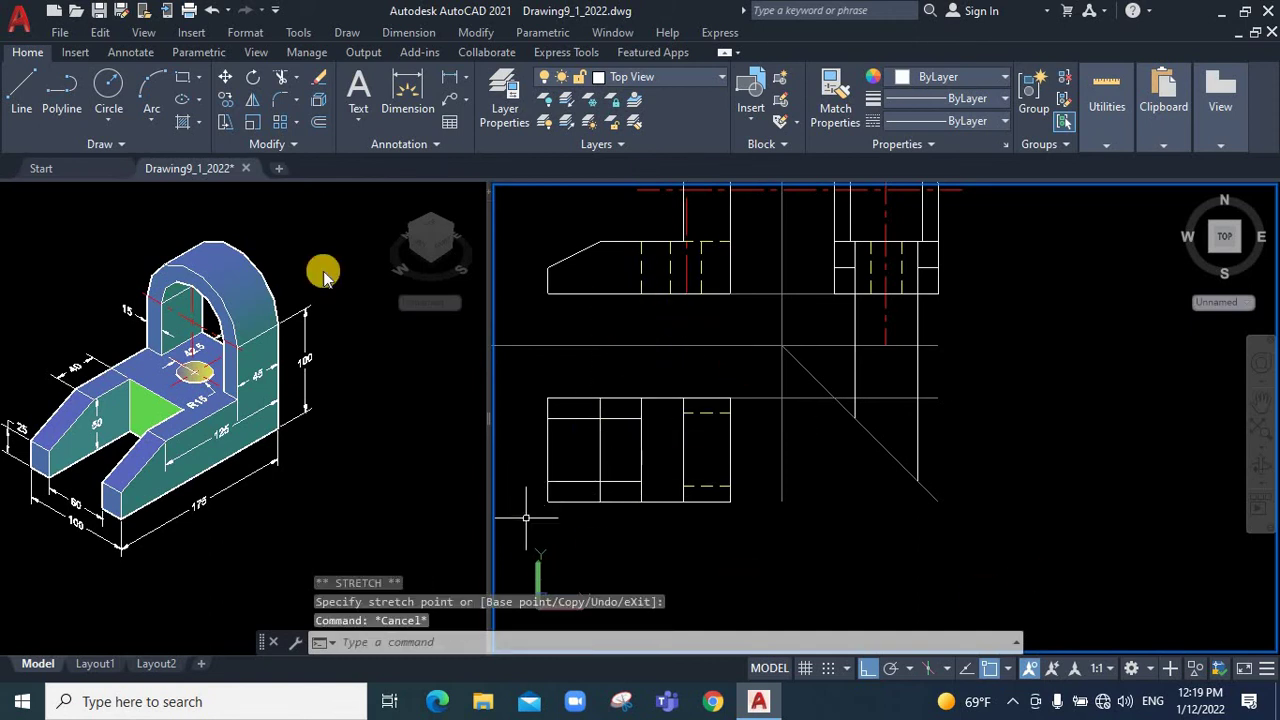
Trim the lower view's extra left-edge and inner segments to leave the open slot outline
click(280, 82)
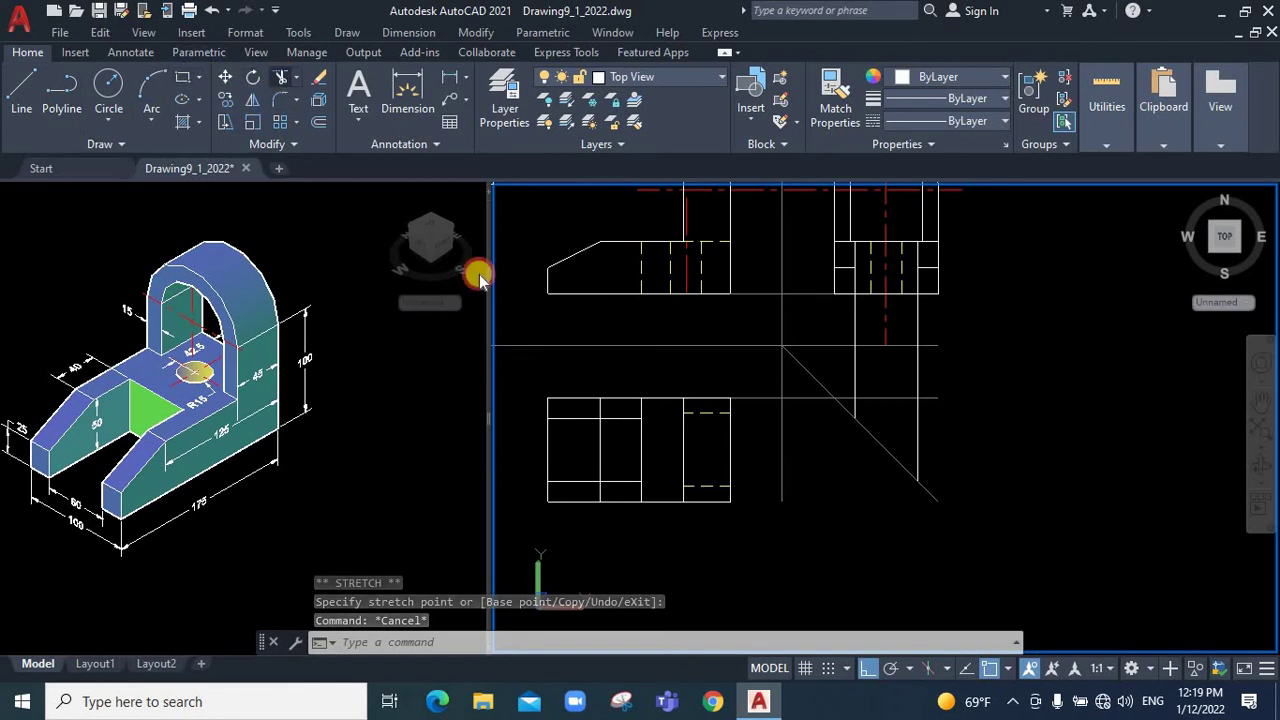
click(547, 440)
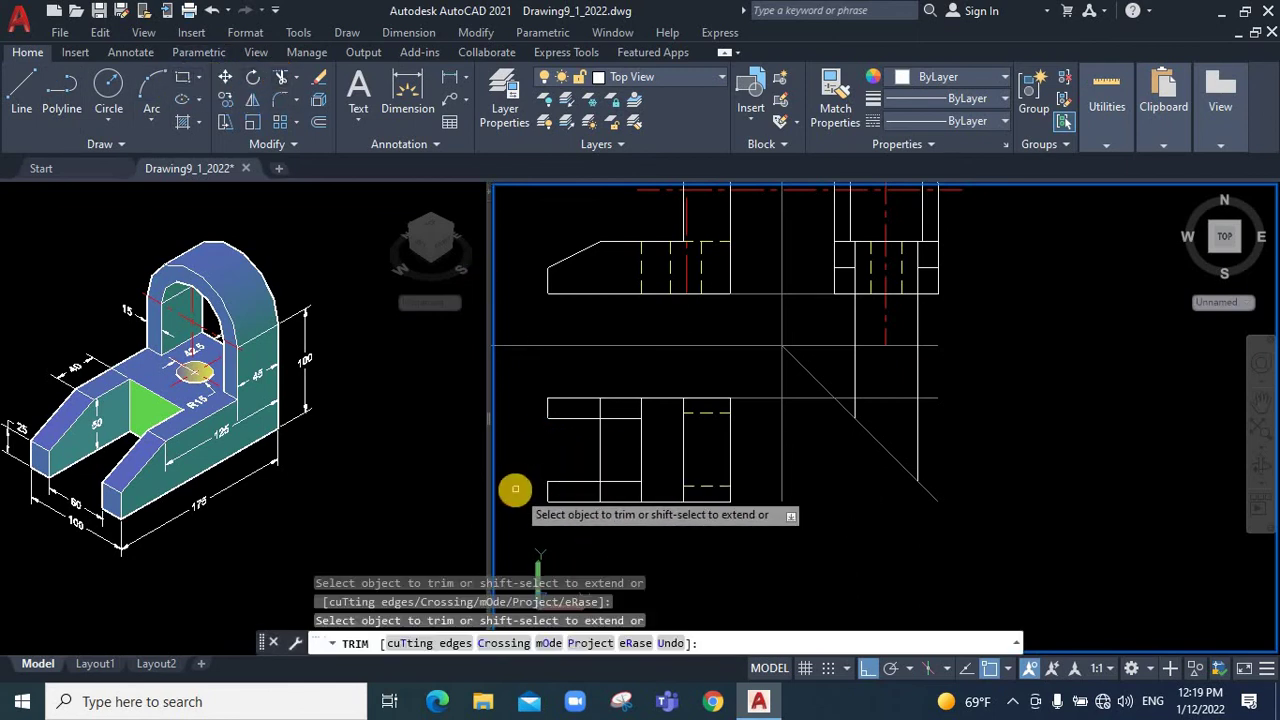
click(598, 440)
click(604, 440)
key(Return)
click(563, 449)
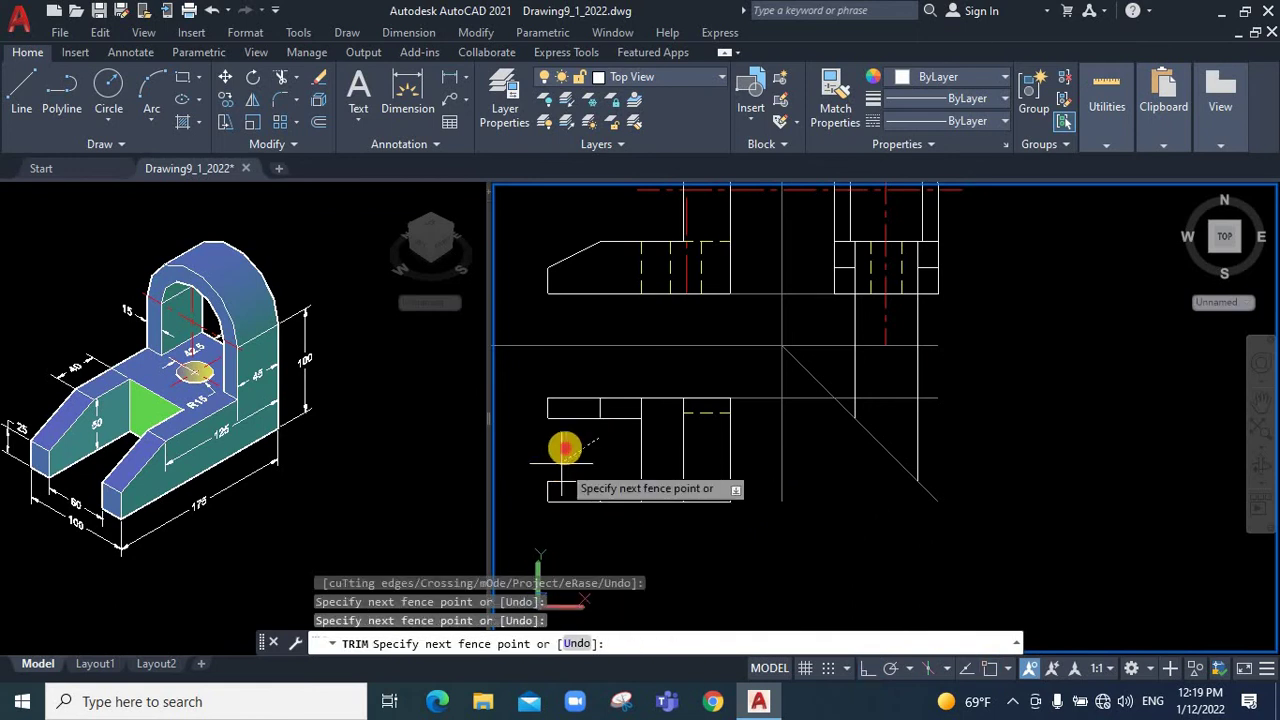
key(Return)
drag(716, 400, 646, 488)
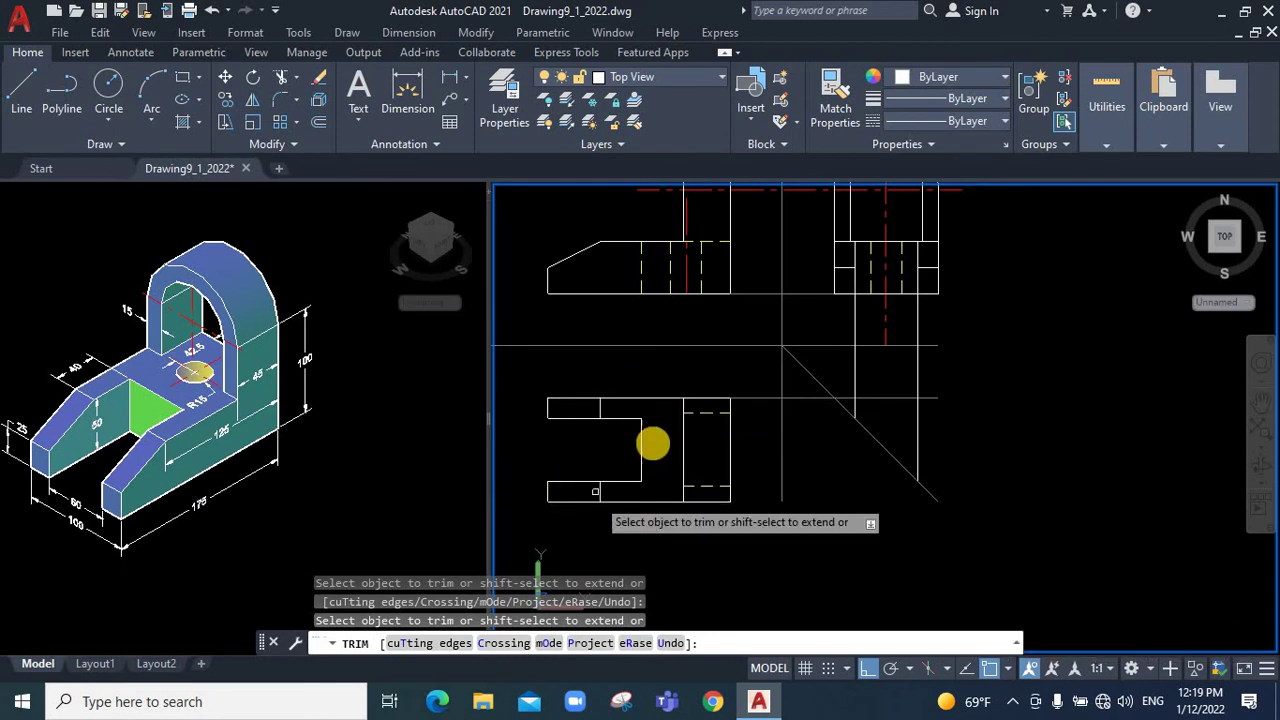
click(457, 443)
click(513, 414)
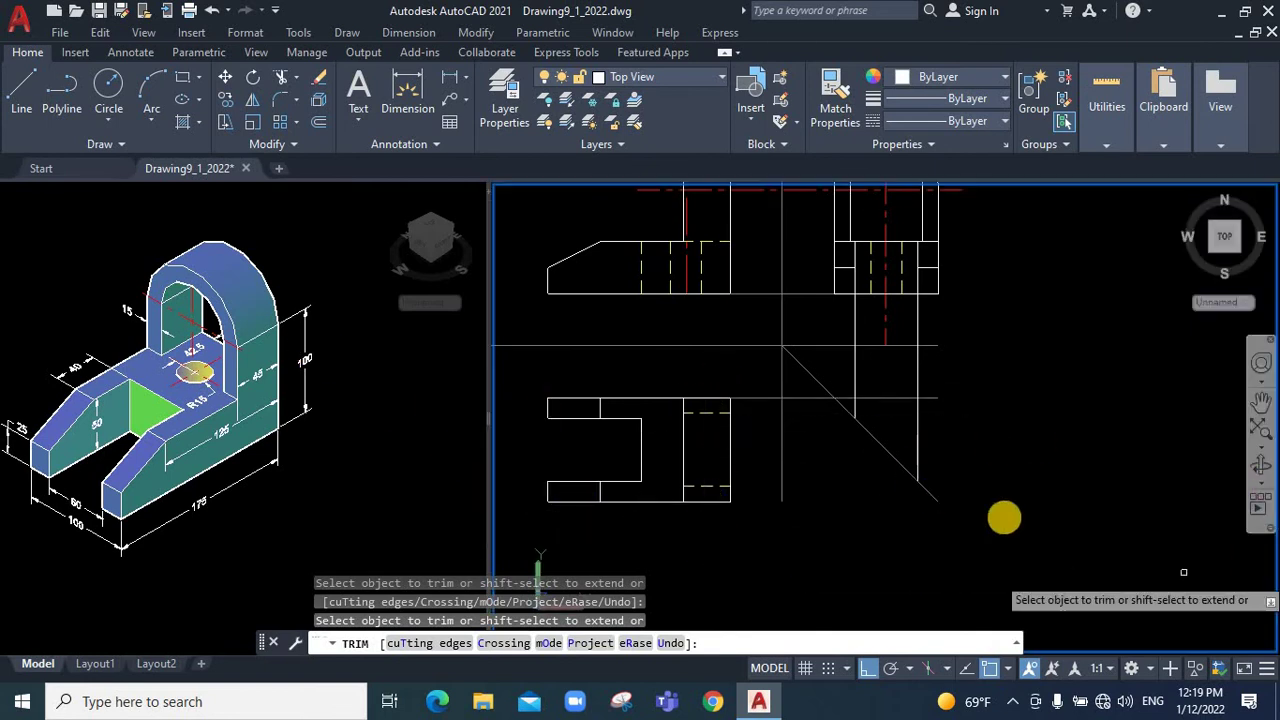
right_click(1050, 468)
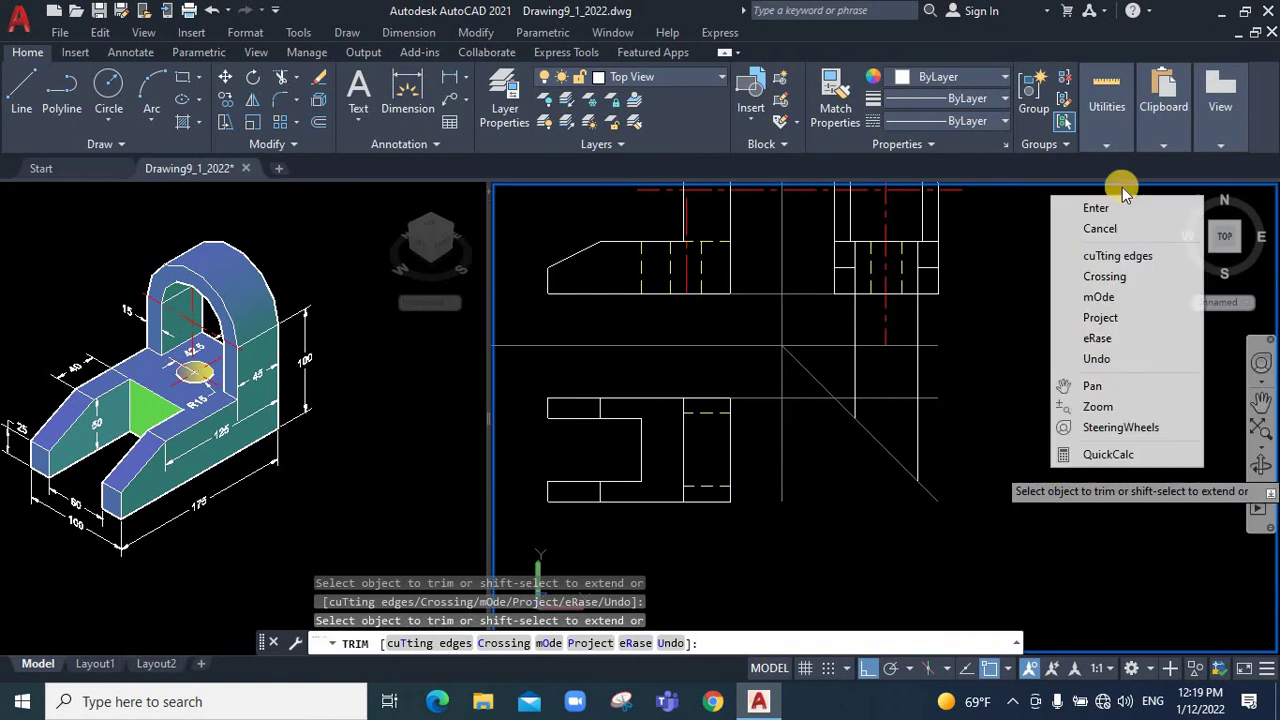
click(1097, 206)
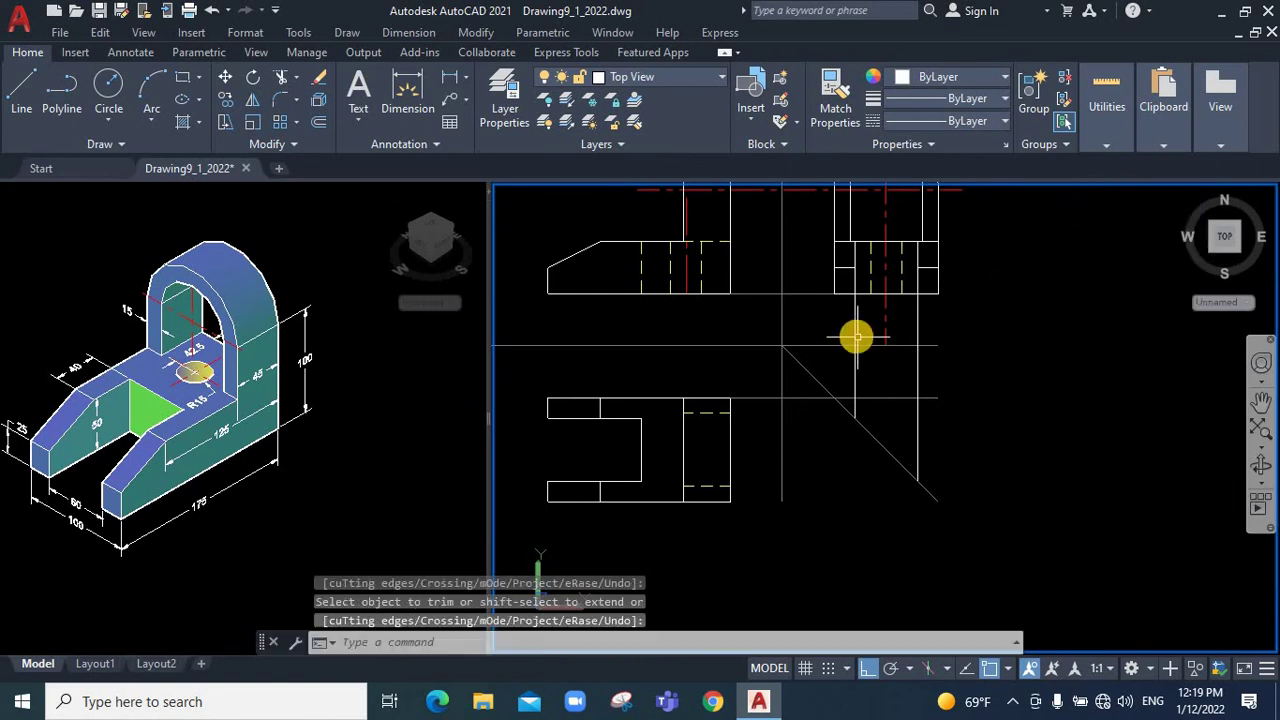
Delete the two leftover construction lines and stretch the red vertical centre line down through the lower view
click(855, 336)
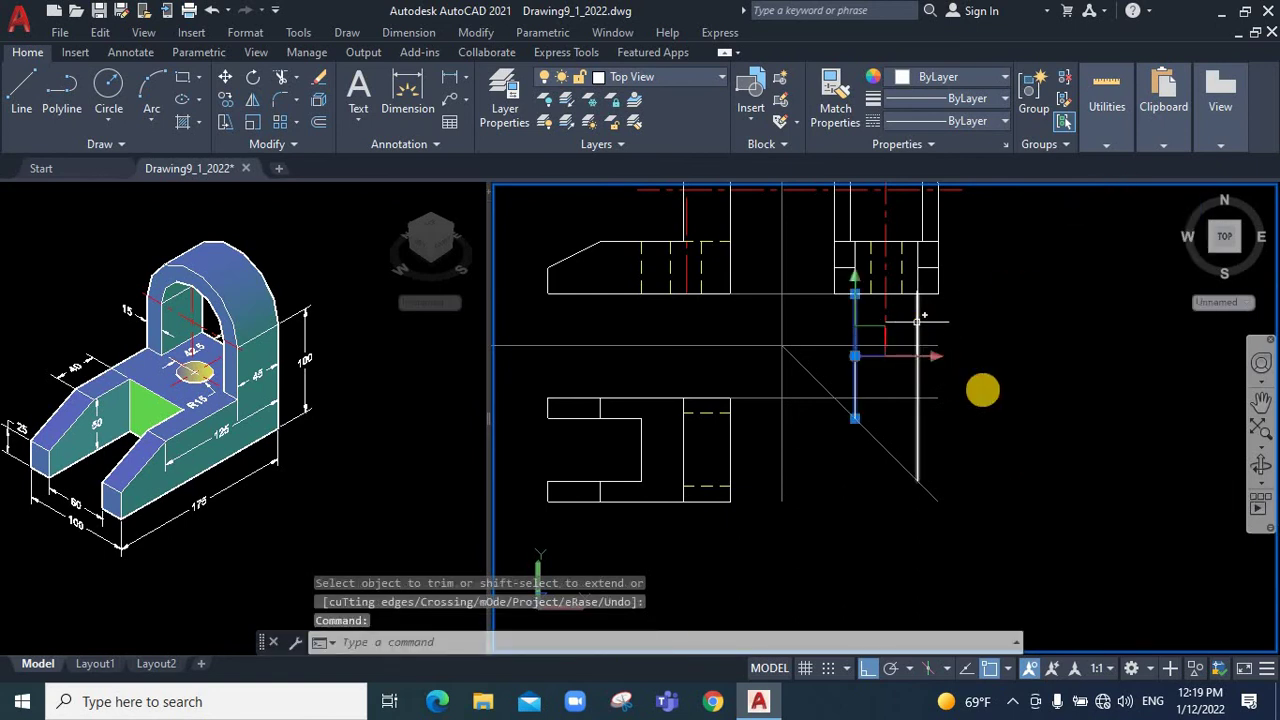
click(917, 321)
key(Delete)
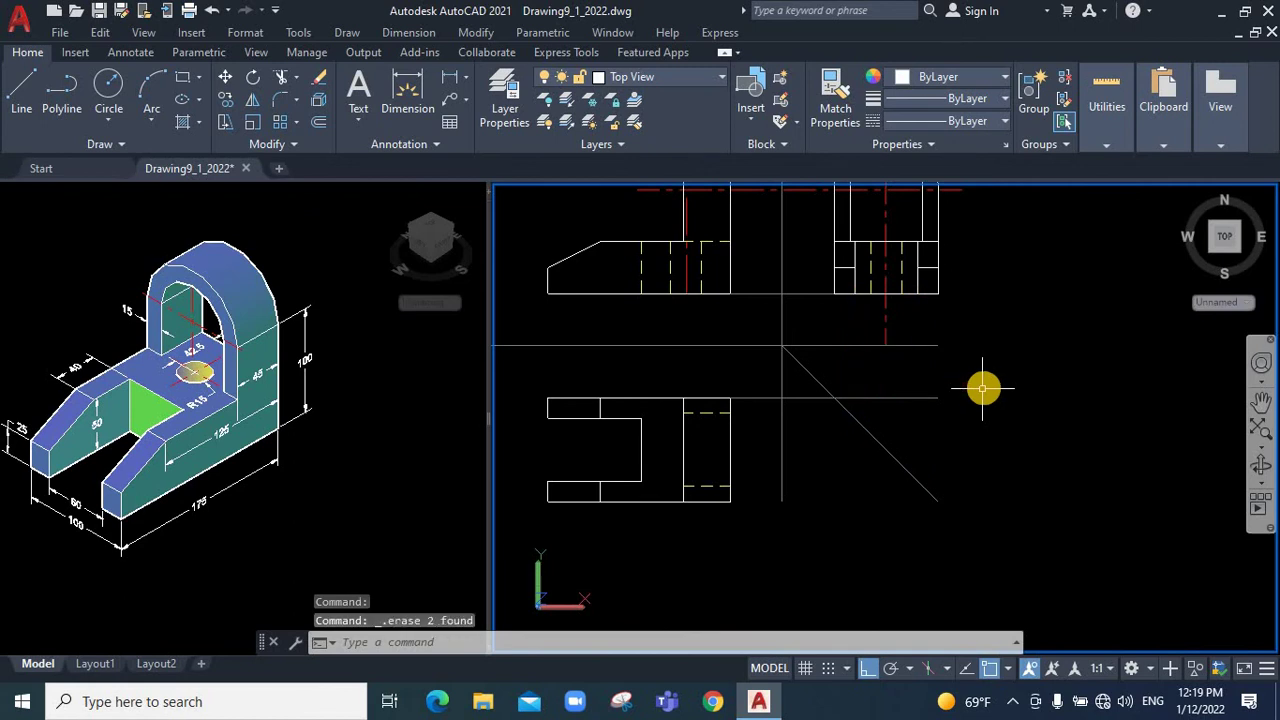
click(885, 305)
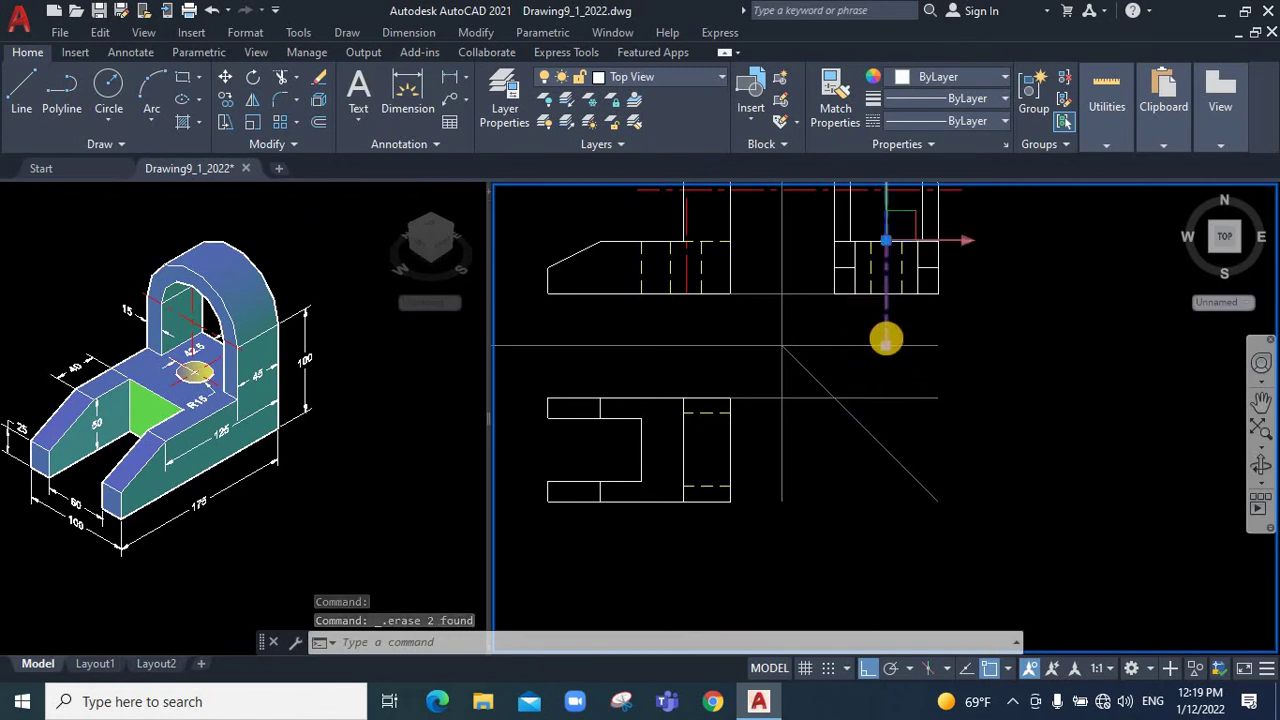
click(900, 342)
click(882, 458)
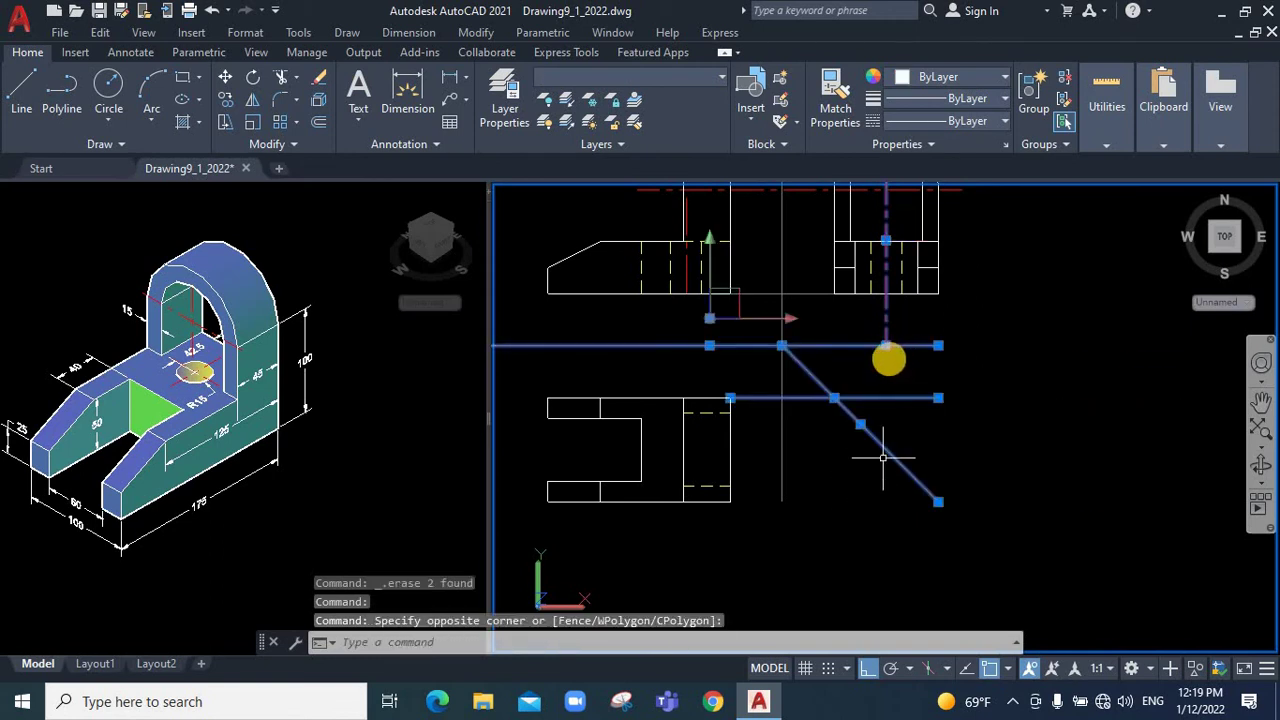
key(Escape)
key(Escape)
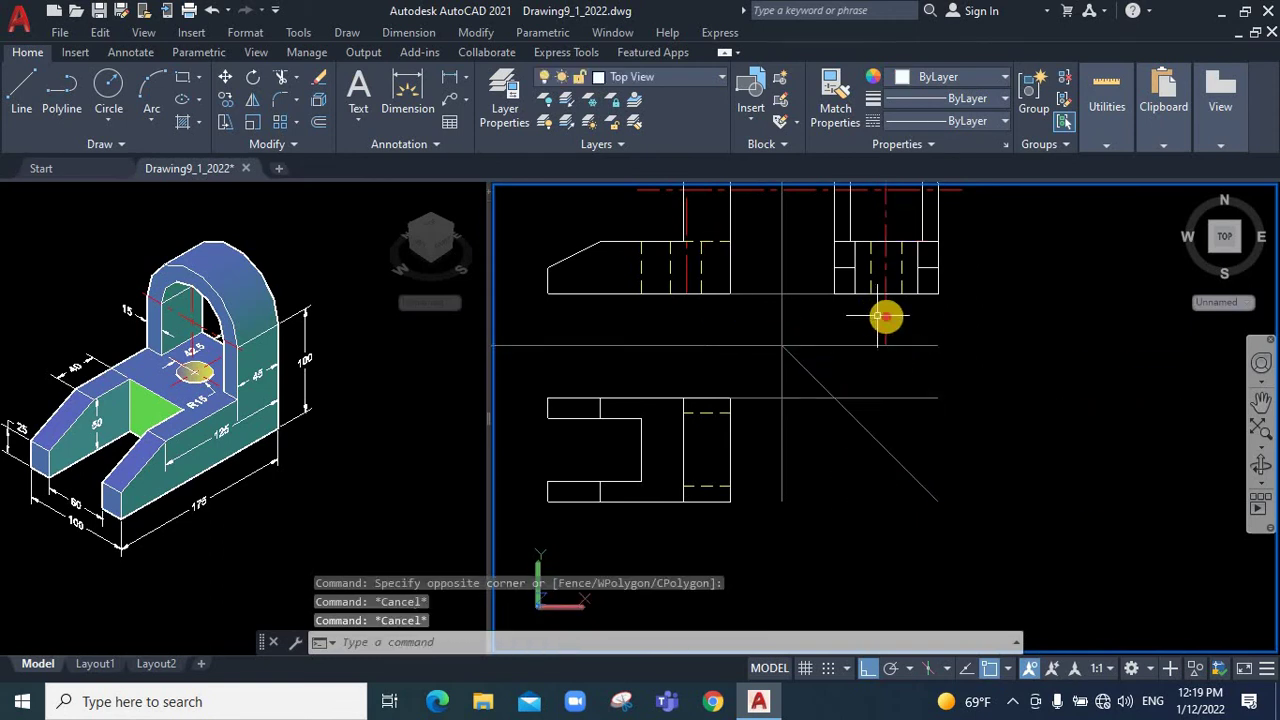
click(886, 348)
click(885, 345)
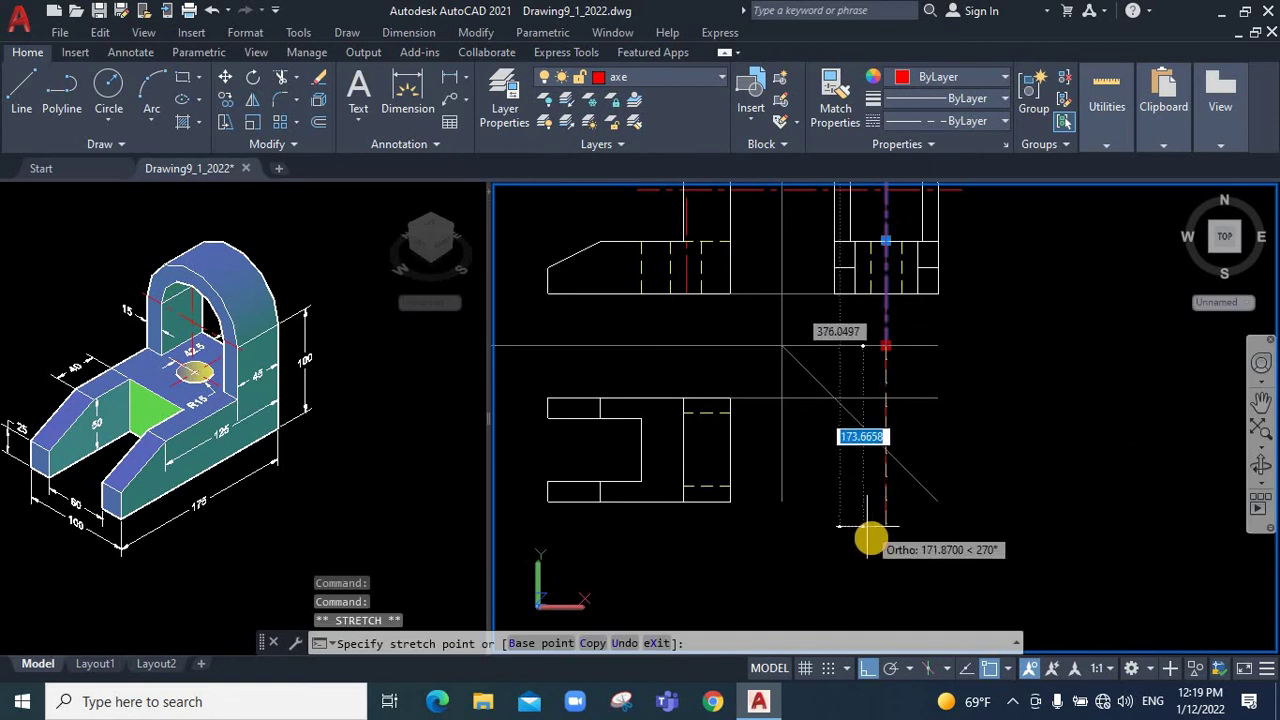
click(873, 540)
key(Escape)
Draw a horizontal centre line on the axe layer across the lower view and extend the left centre line down
click(21, 88)
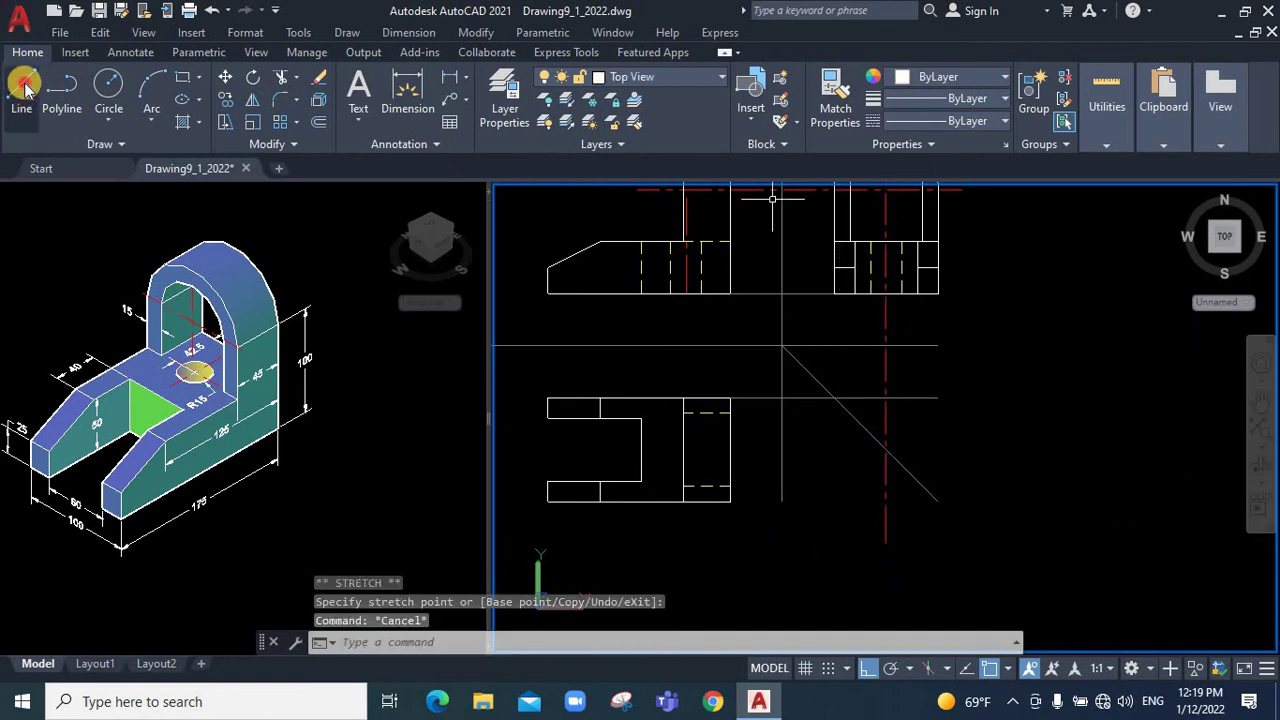
click(882, 450)
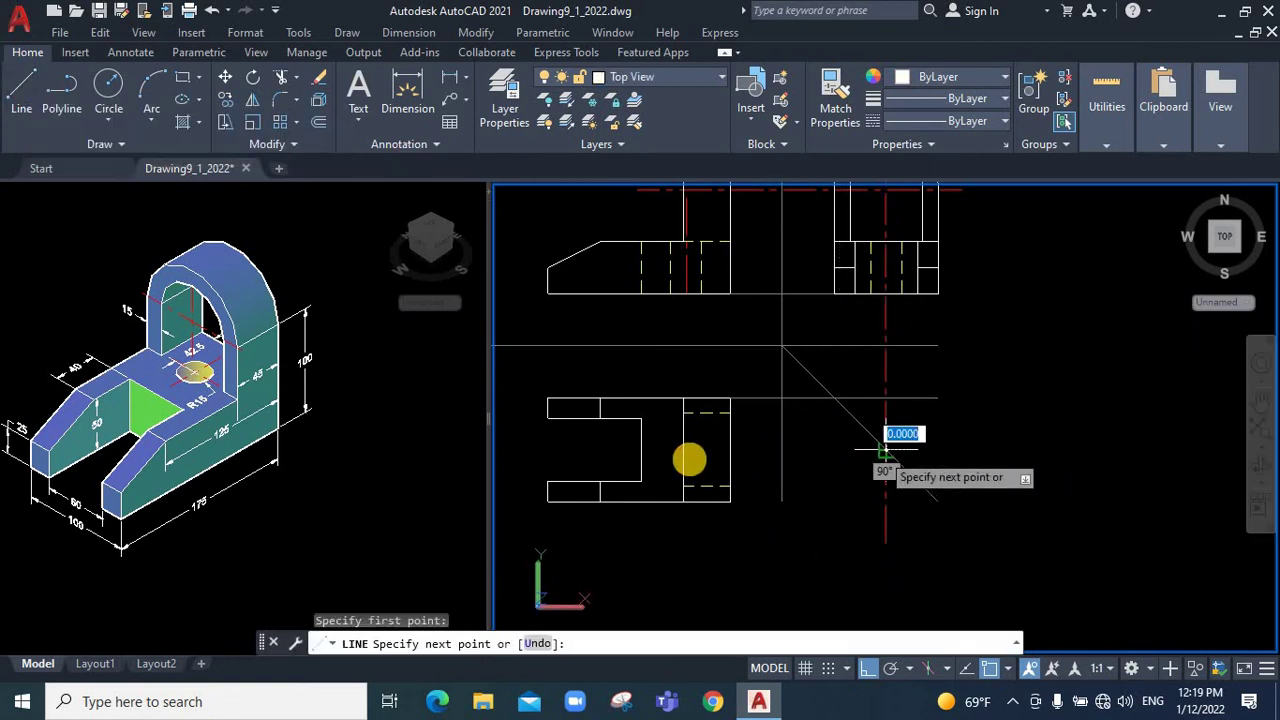
click(588, 446)
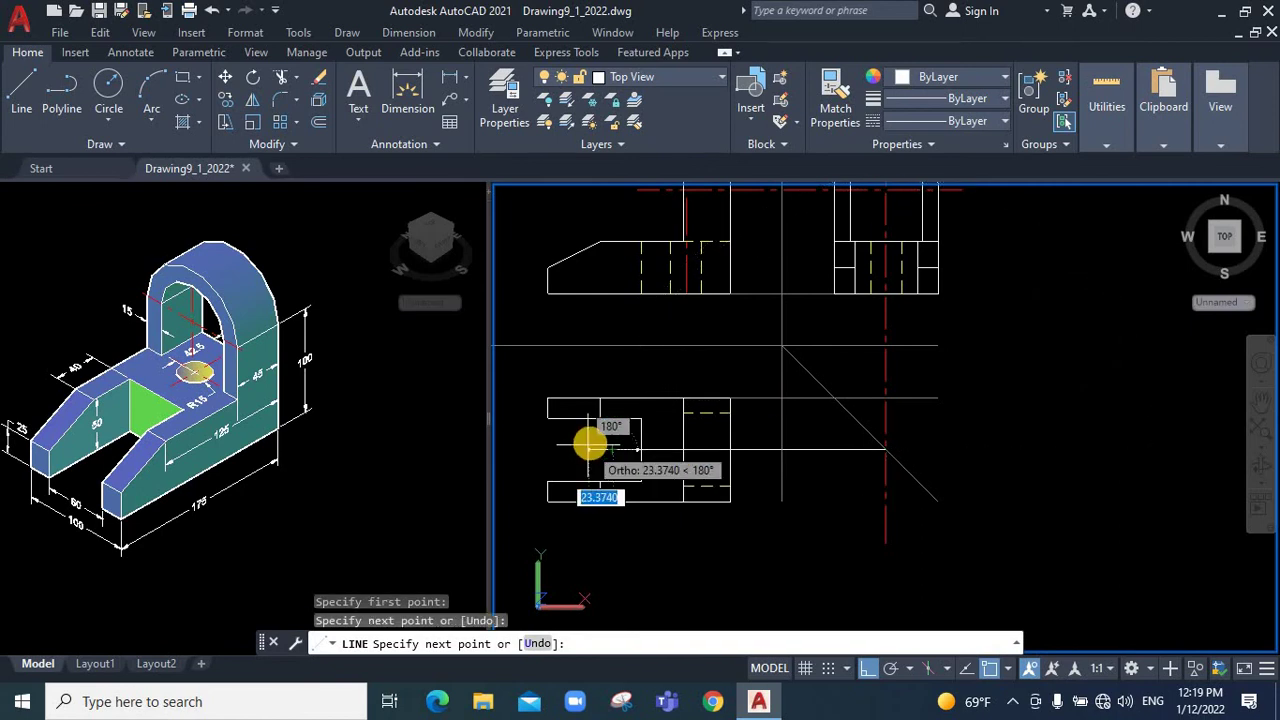
key(Escape)
click(831, 437)
click(805, 470)
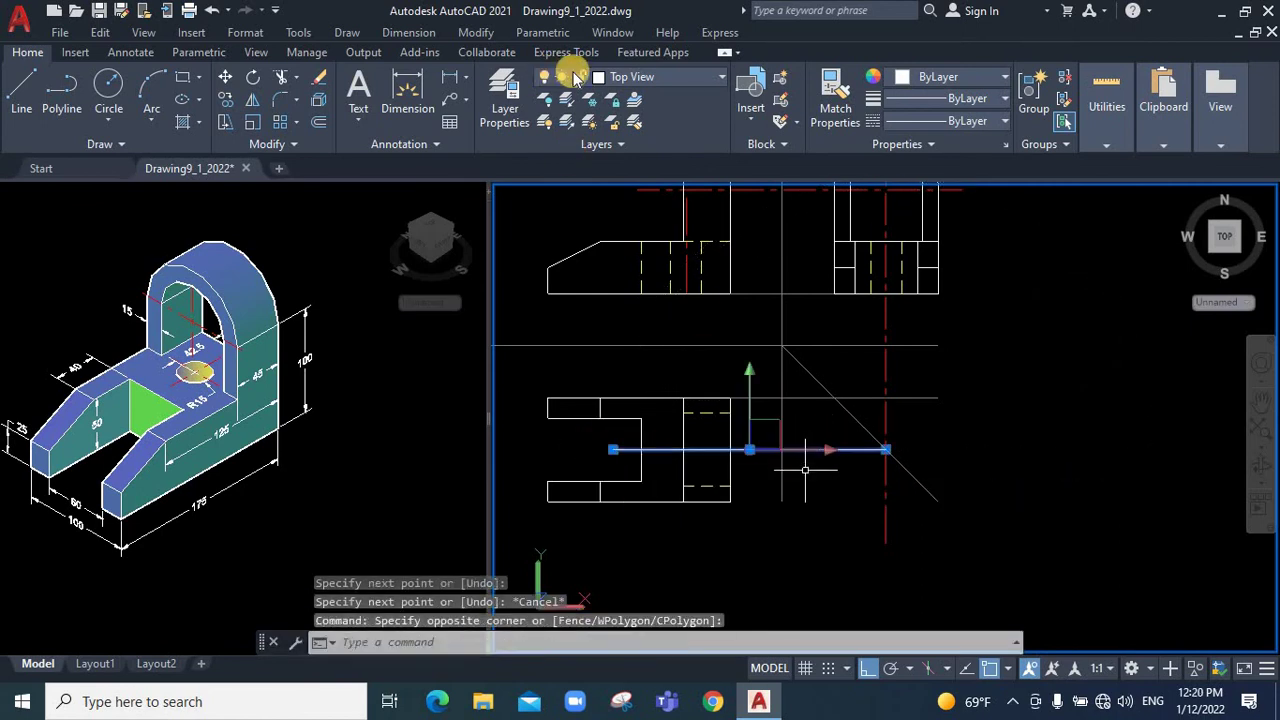
click(660, 77)
click(657, 120)
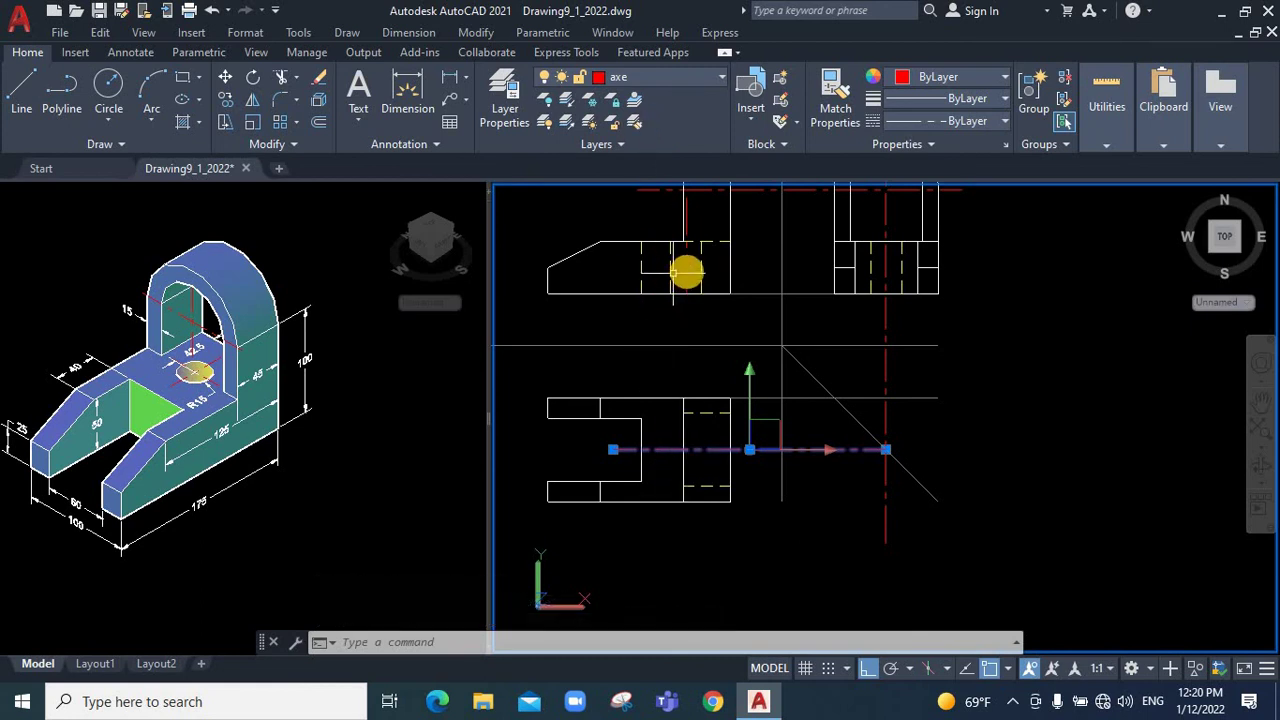
click(686, 300)
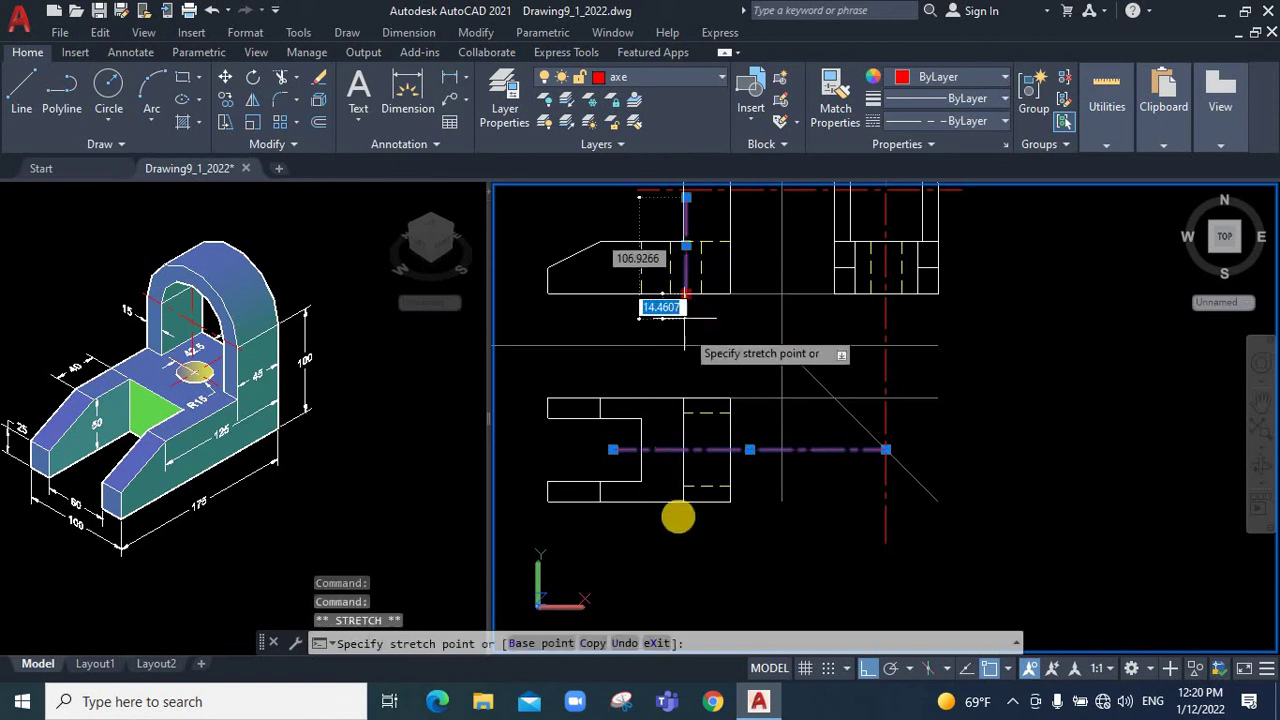
click(697, 568)
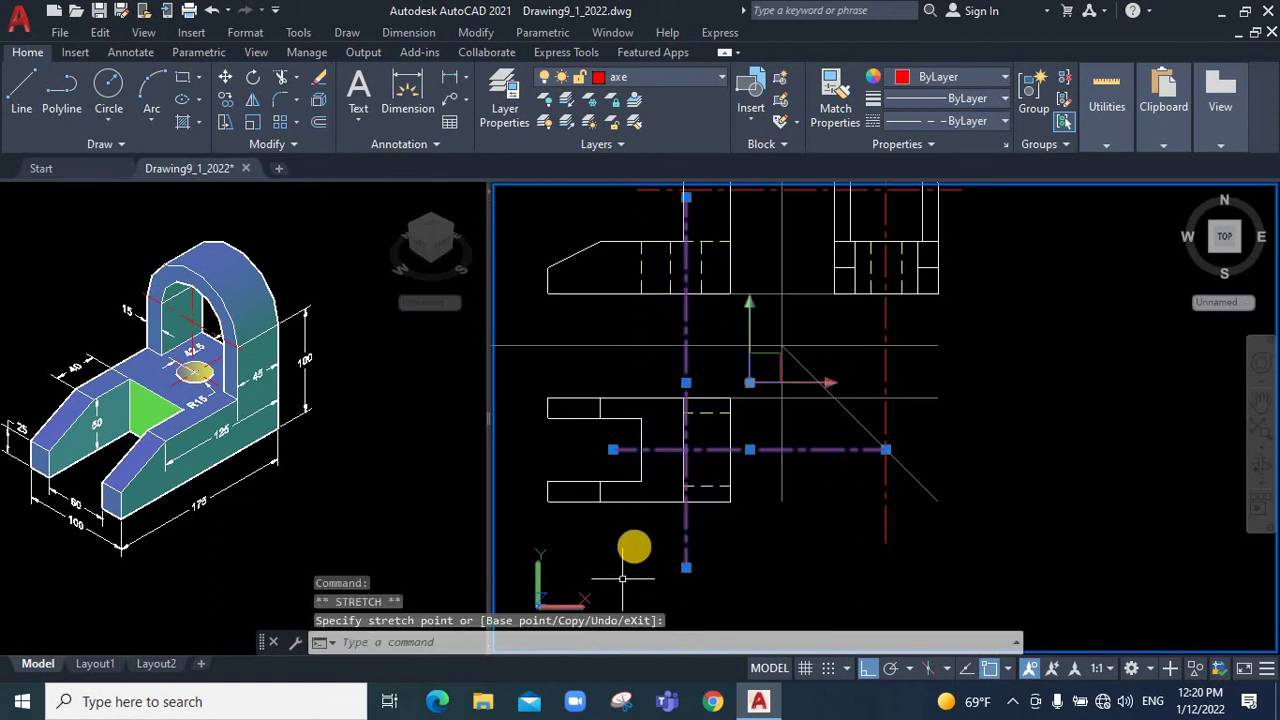
Zoom around to inspect the 3D bracket view, then return to the orthographic drawing
key(Escape)
key(Escape)
scroll(677, 448, up, 3)
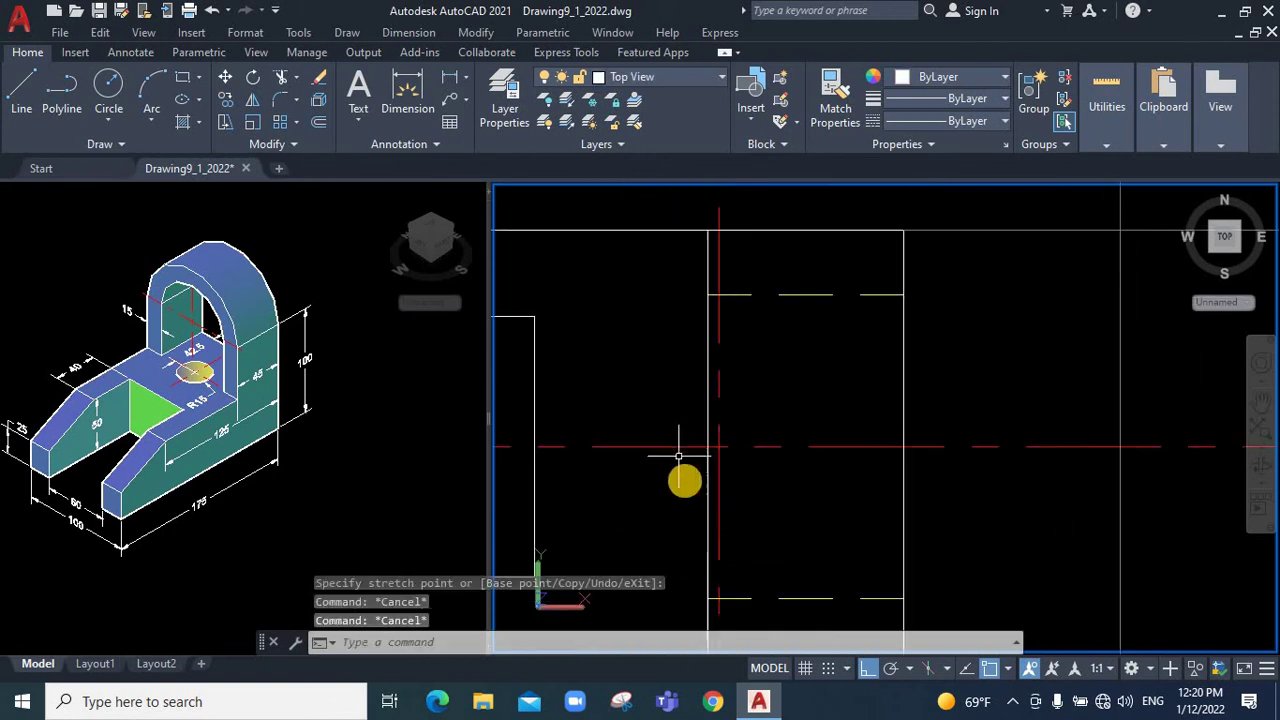
scroll(684, 480, up, 2)
scroll(752, 412, down, 3)
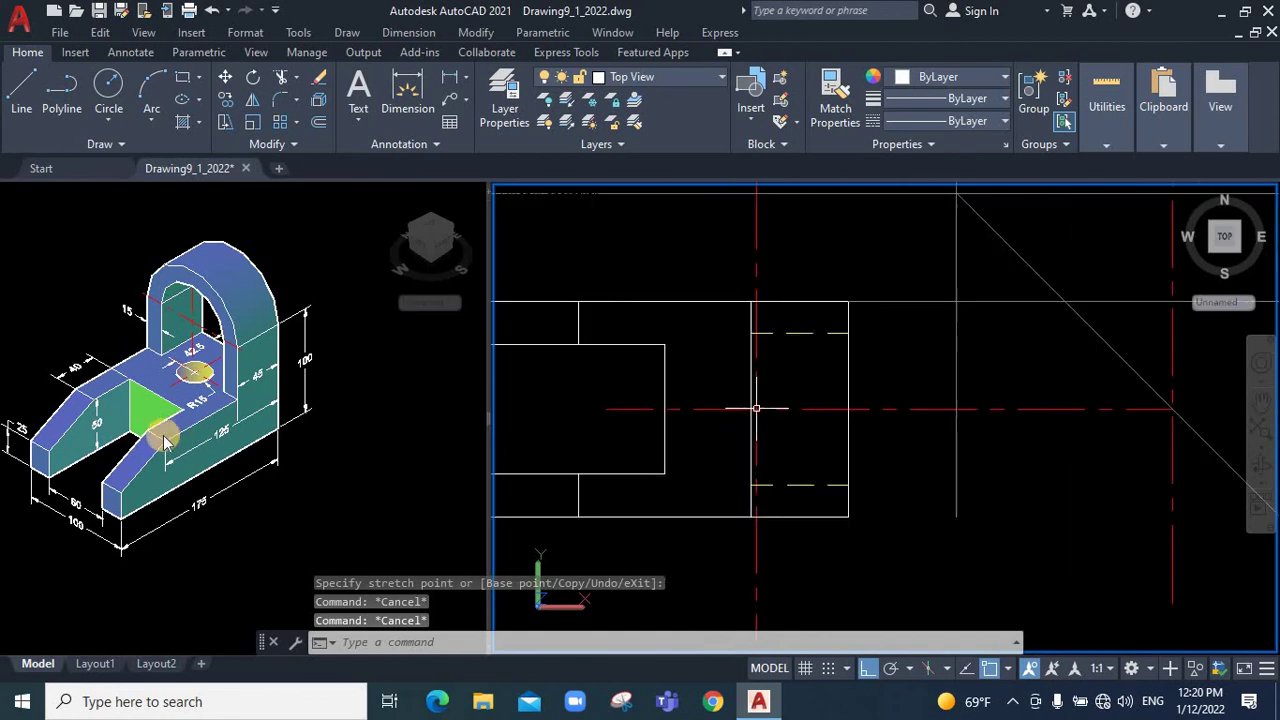
scroll(760, 486, down, 3)
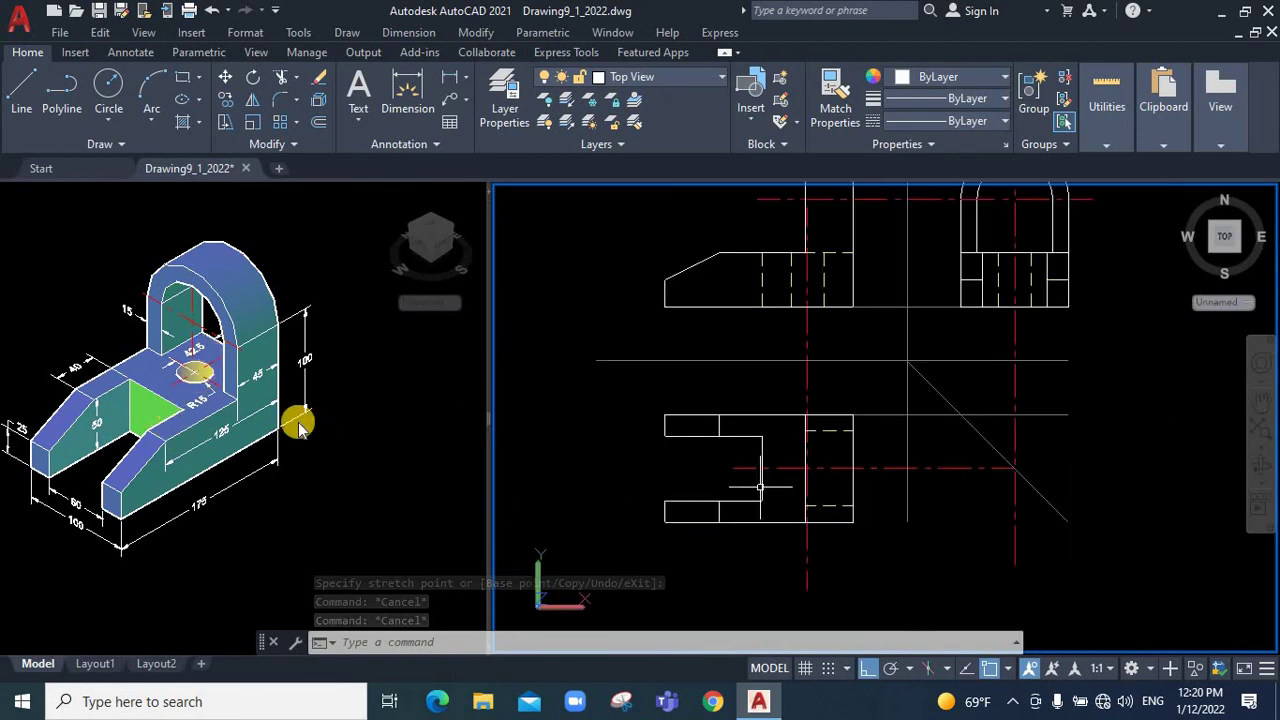
click(202, 378)
scroll(204, 379, up, 5)
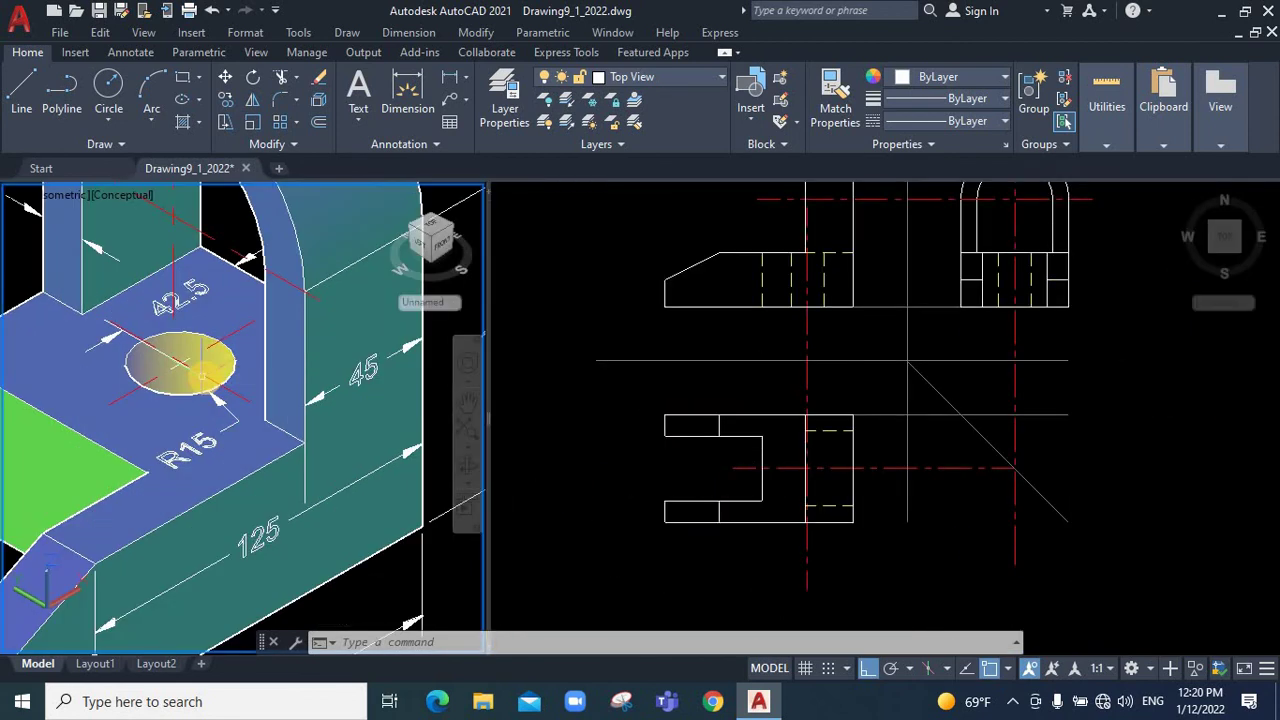
scroll(205, 377, down, 1)
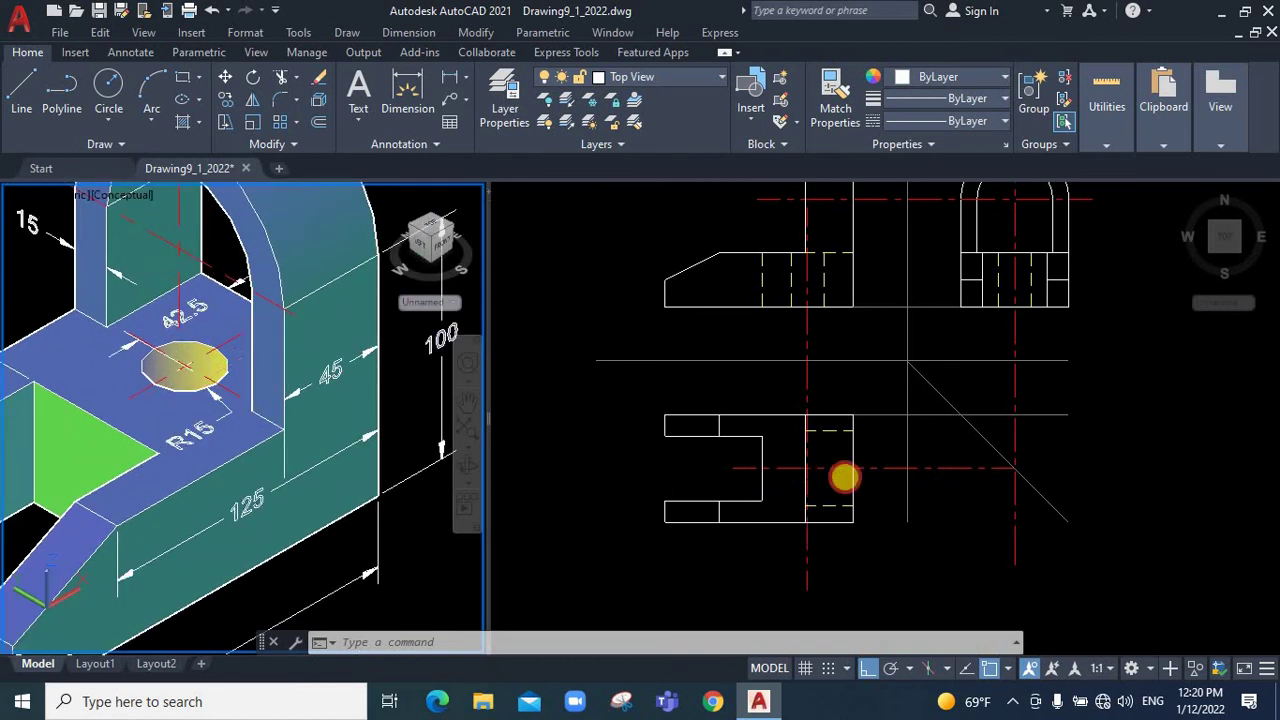
click(843, 477)
scroll(806, 480, up, 5)
scroll(805, 479, up, 3)
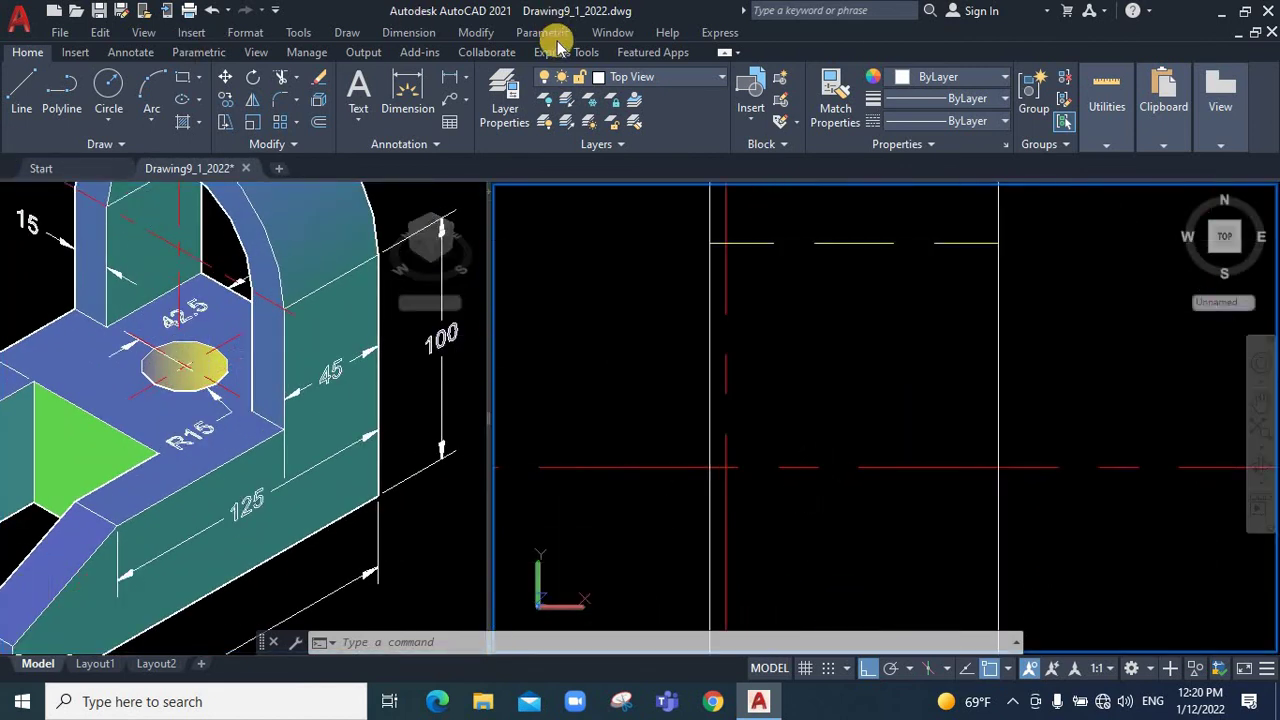
Draw a radius-15 centre-radius circle at the centre-line crossing in the top view
click(108, 114)
click(602, 393)
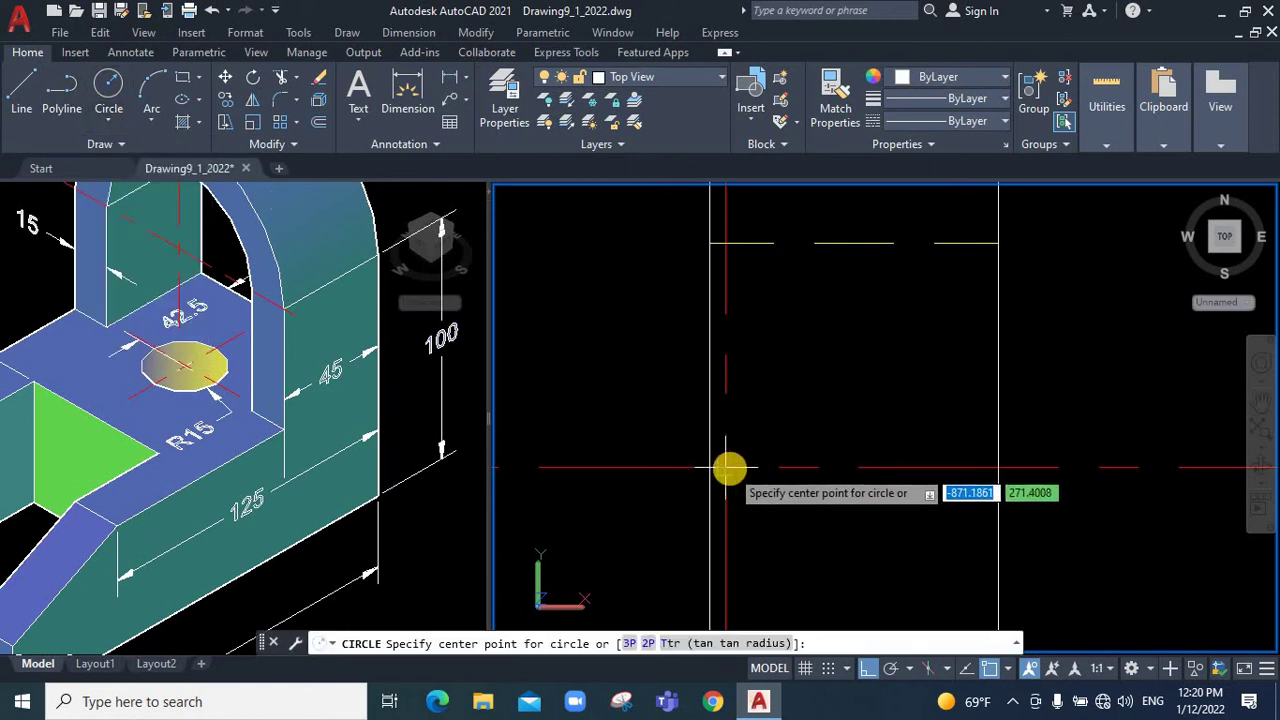
click(725, 467)
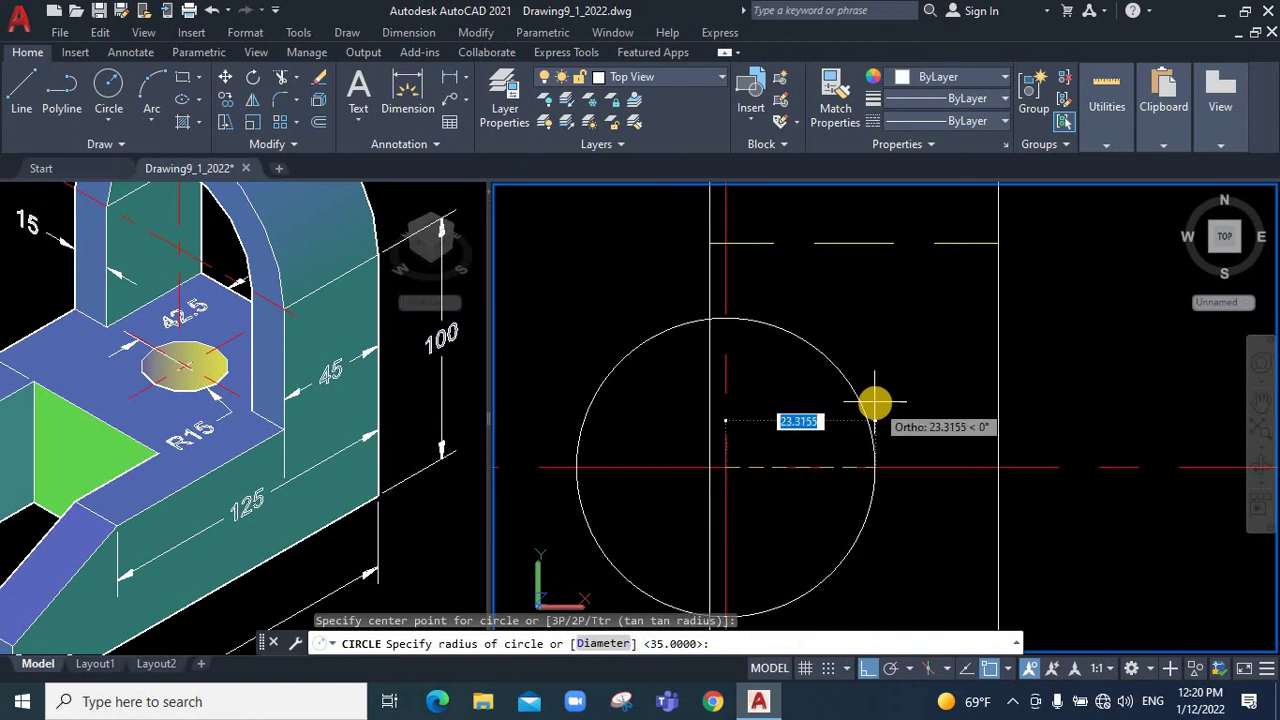
text(15)
key(Return)
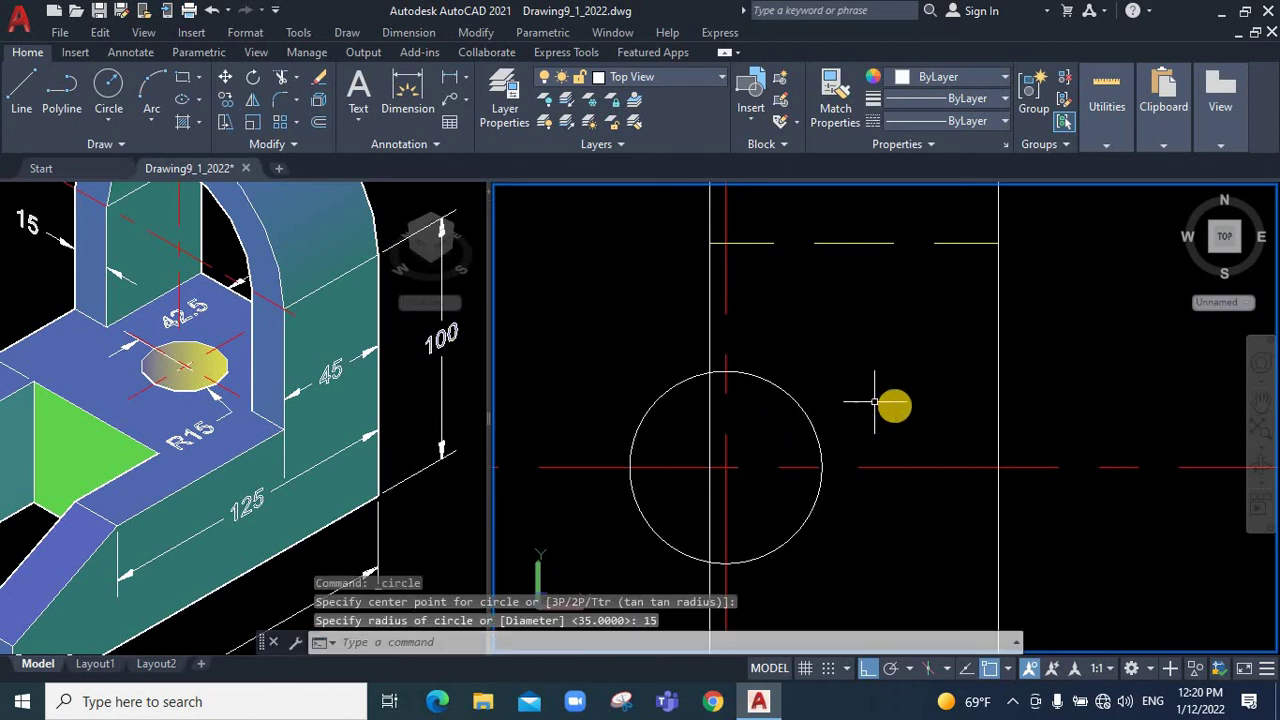
scroll(879, 401, down, 4)
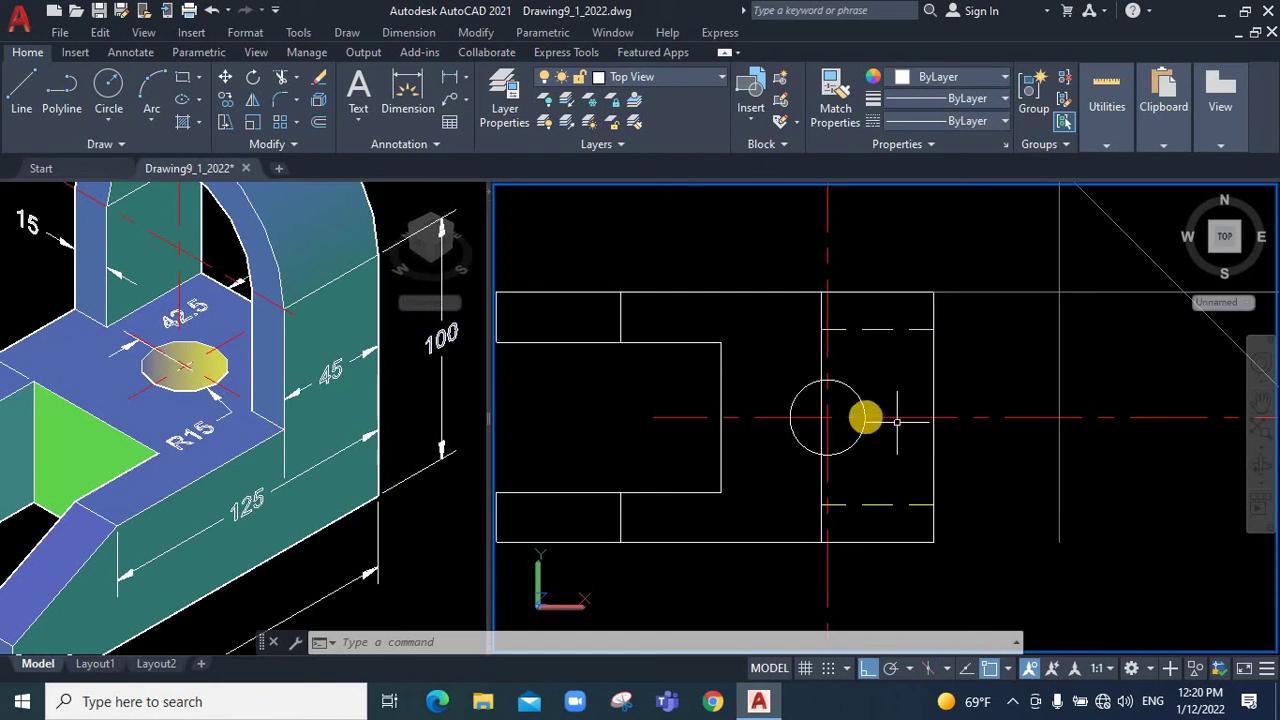
key(Escape)
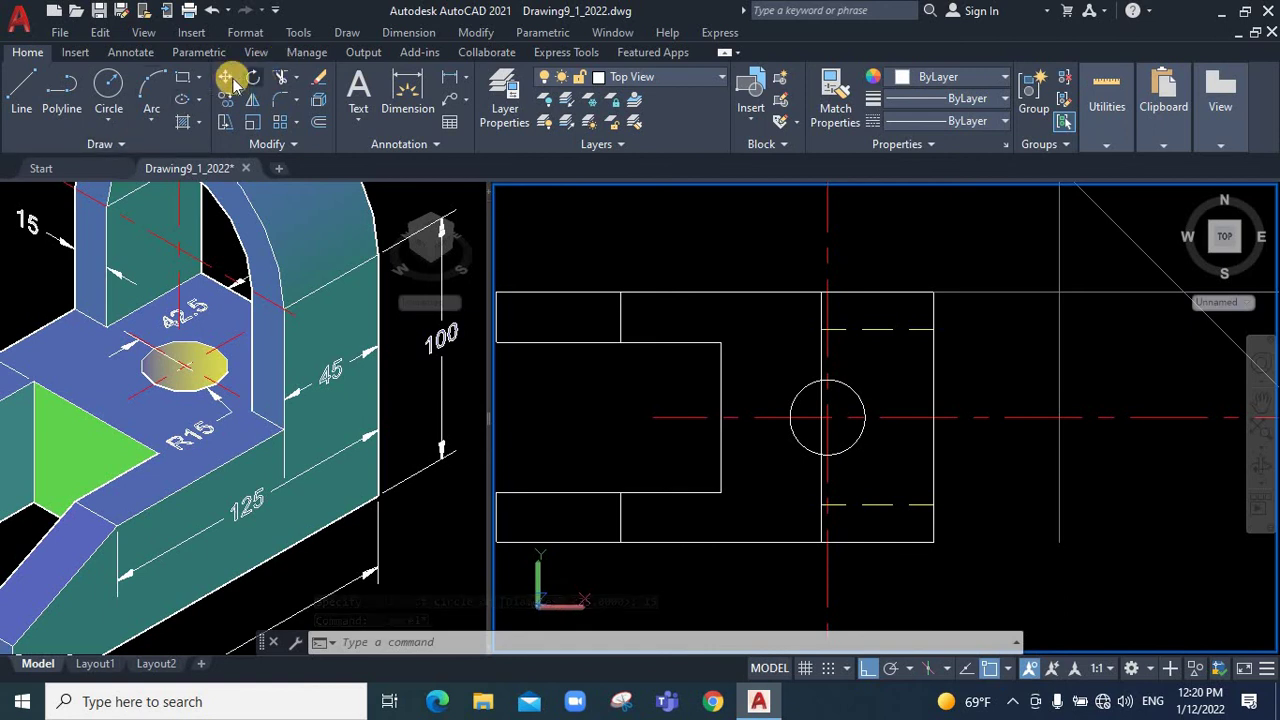
Undo the previous trim and trim away the left half of the hole circle
key(ctrl+z)
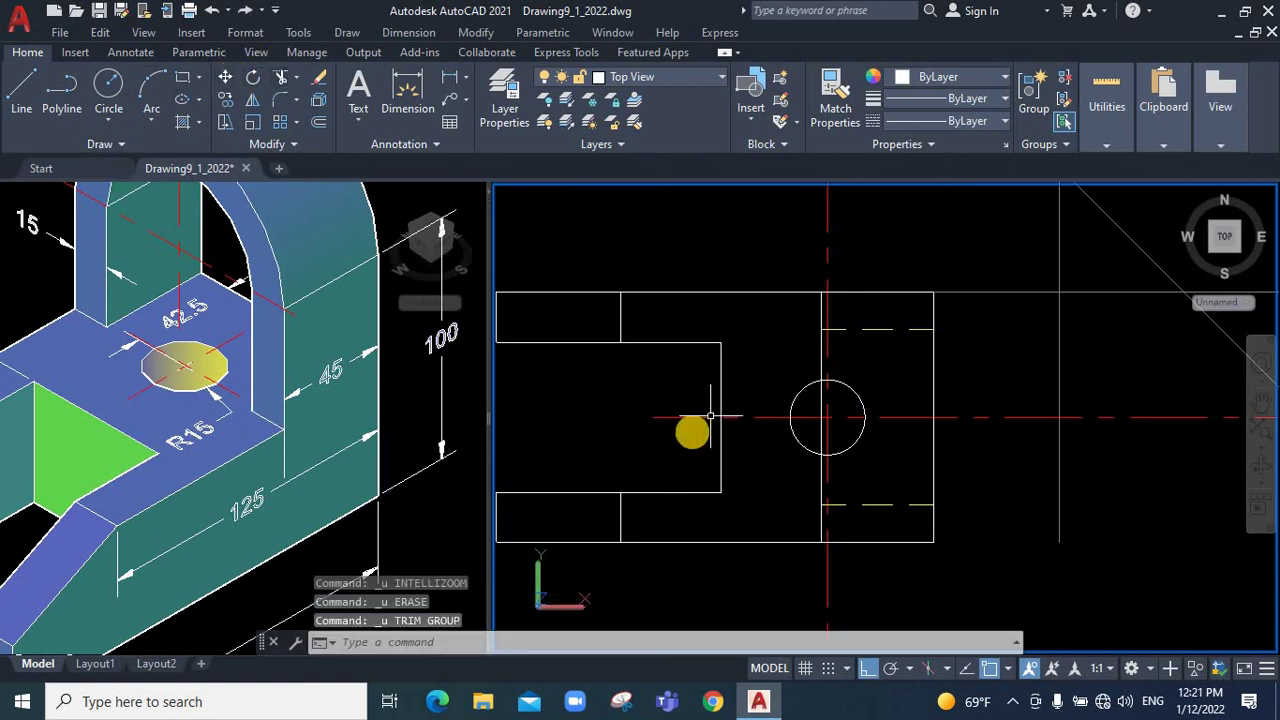
click(287, 77)
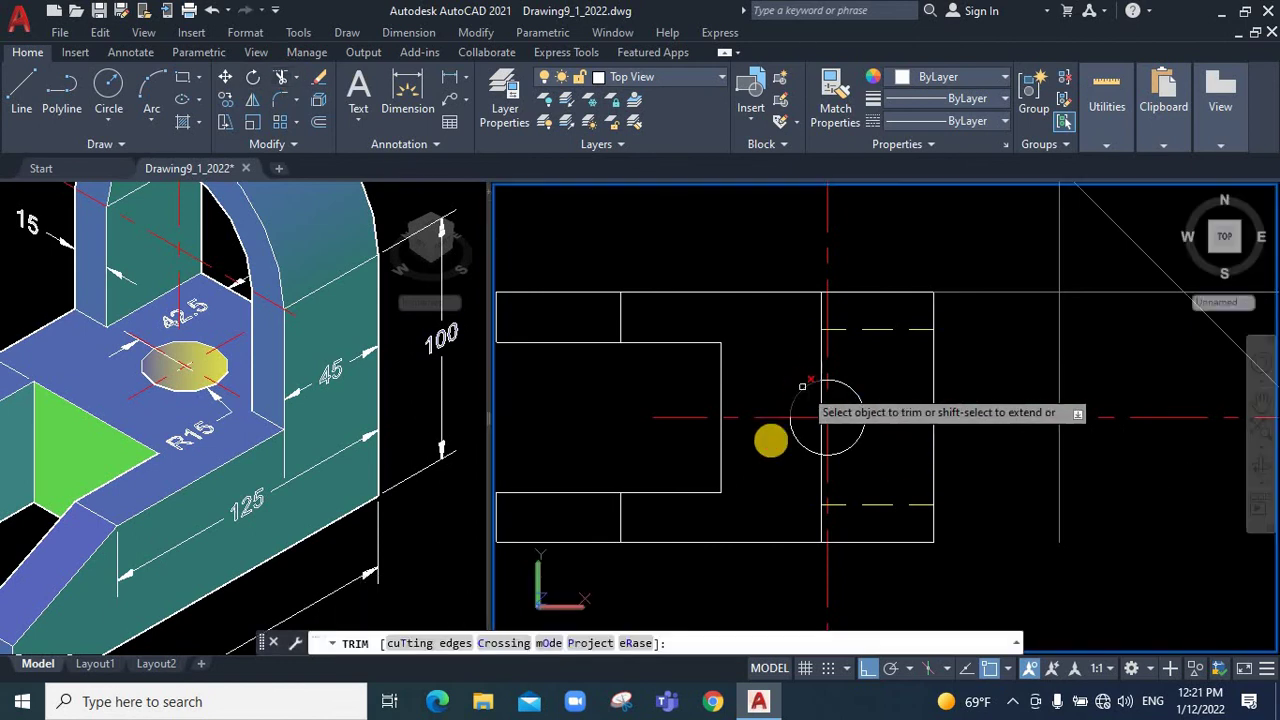
click(802, 386)
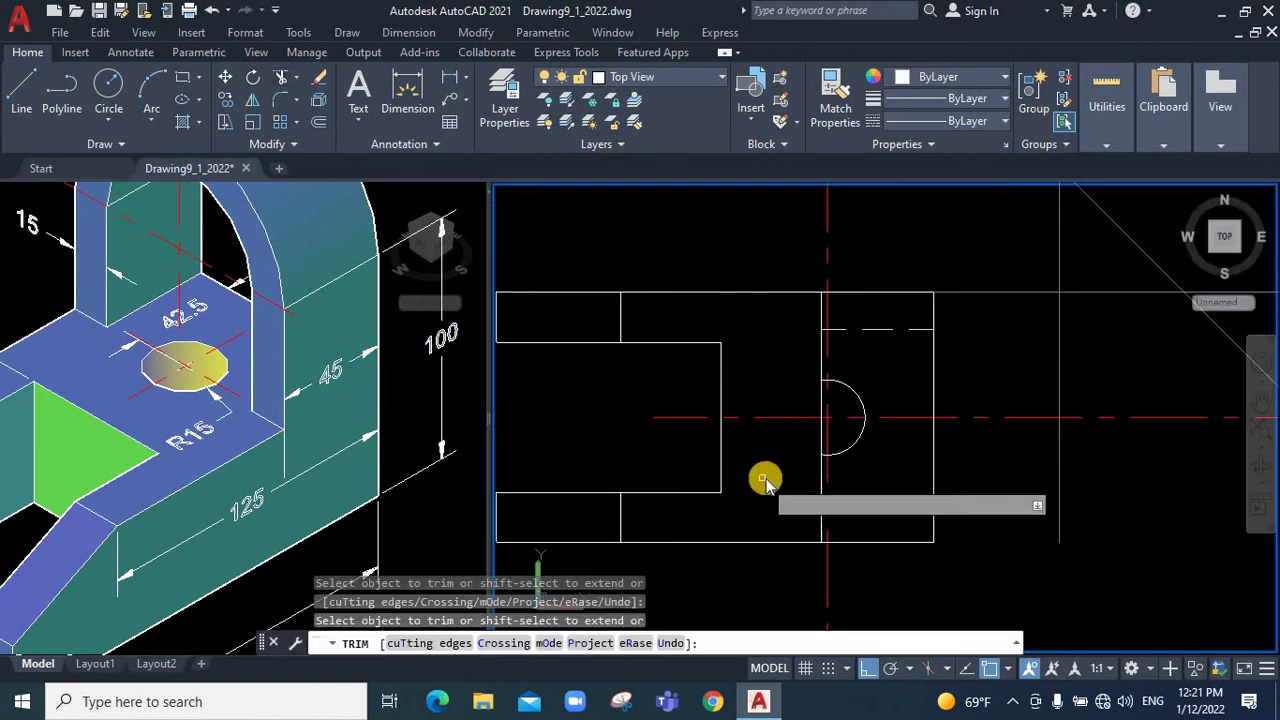
right_click(764, 480)
click(800, 214)
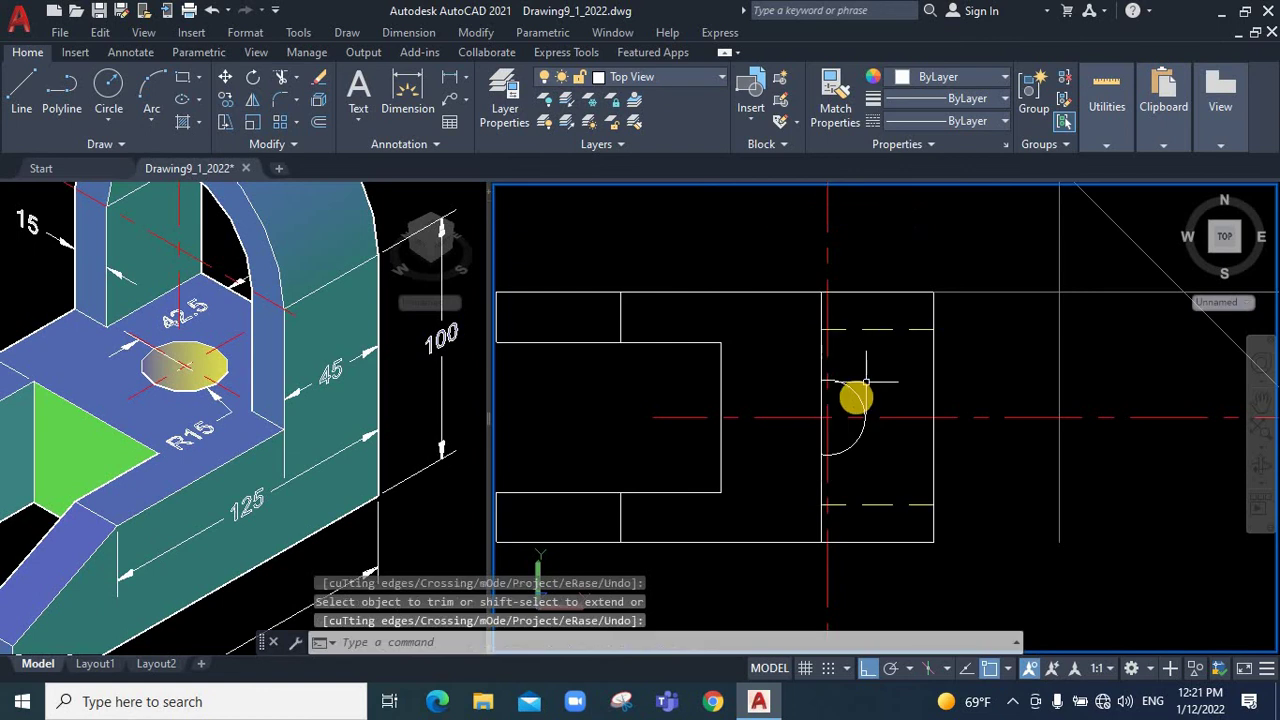
Make the remaining half arc a yellow DASHED hidden line
click(859, 393)
click(825, 400)
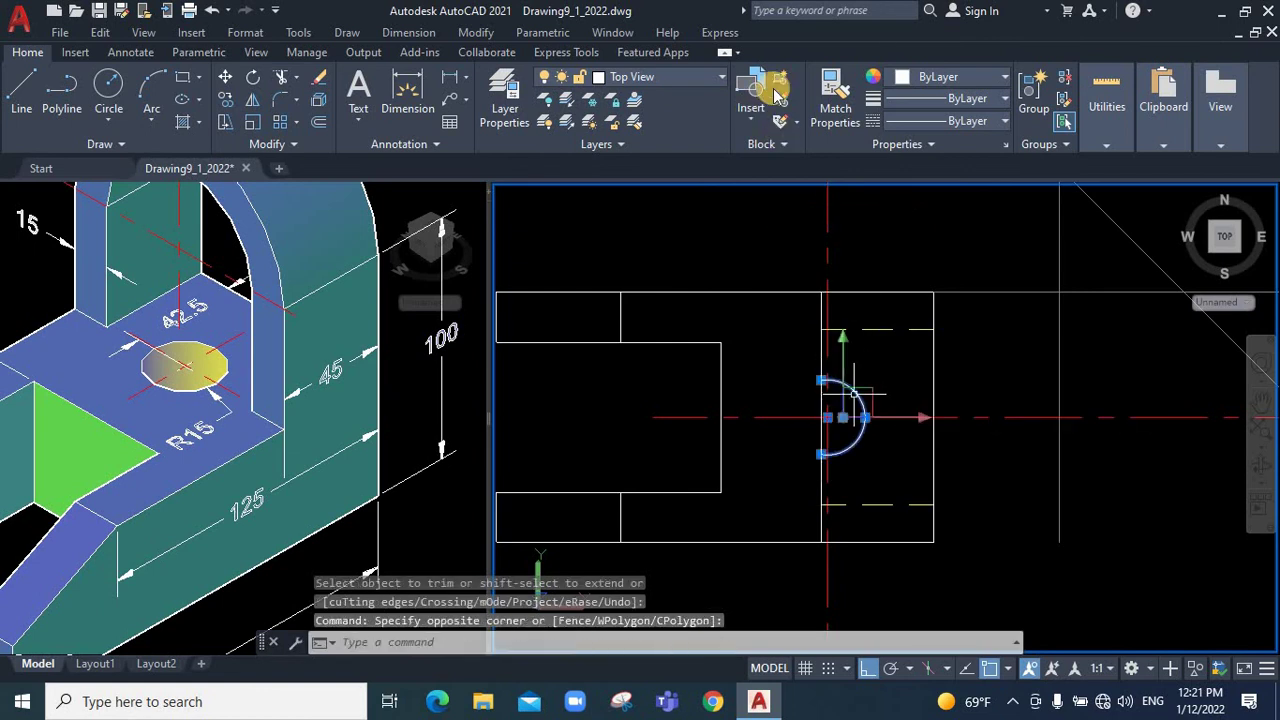
click(951, 75)
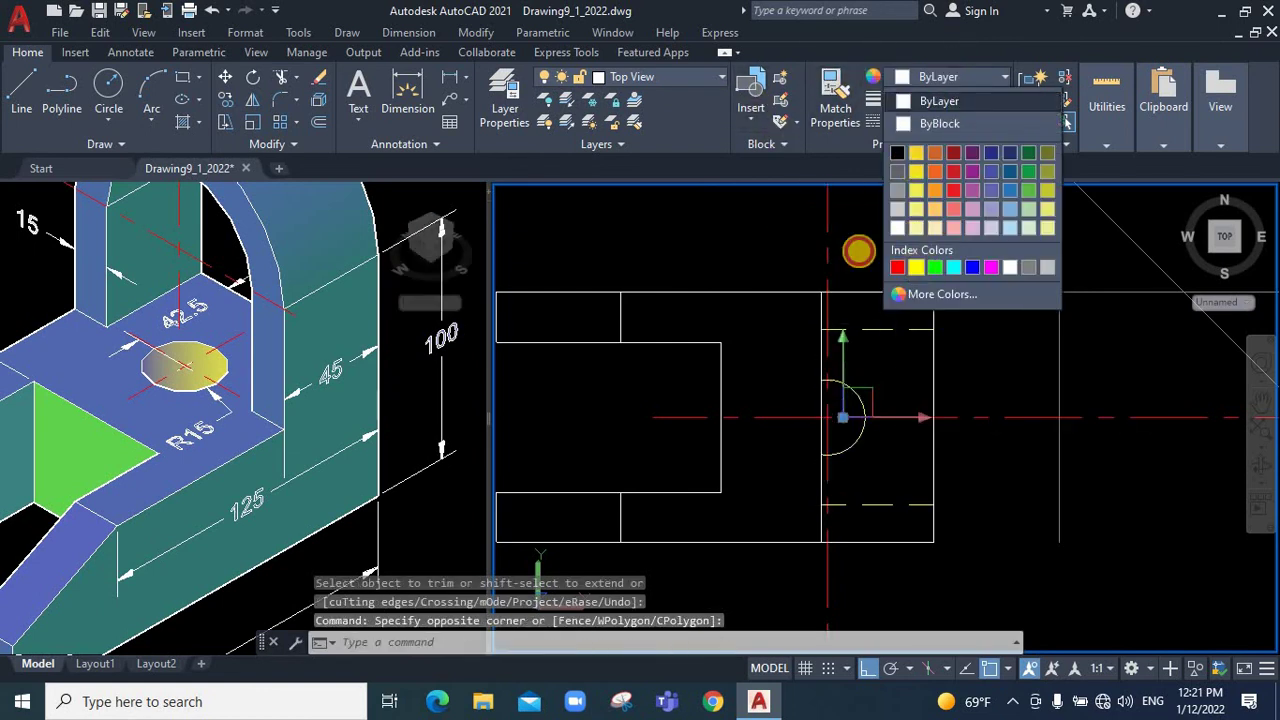
click(916, 267)
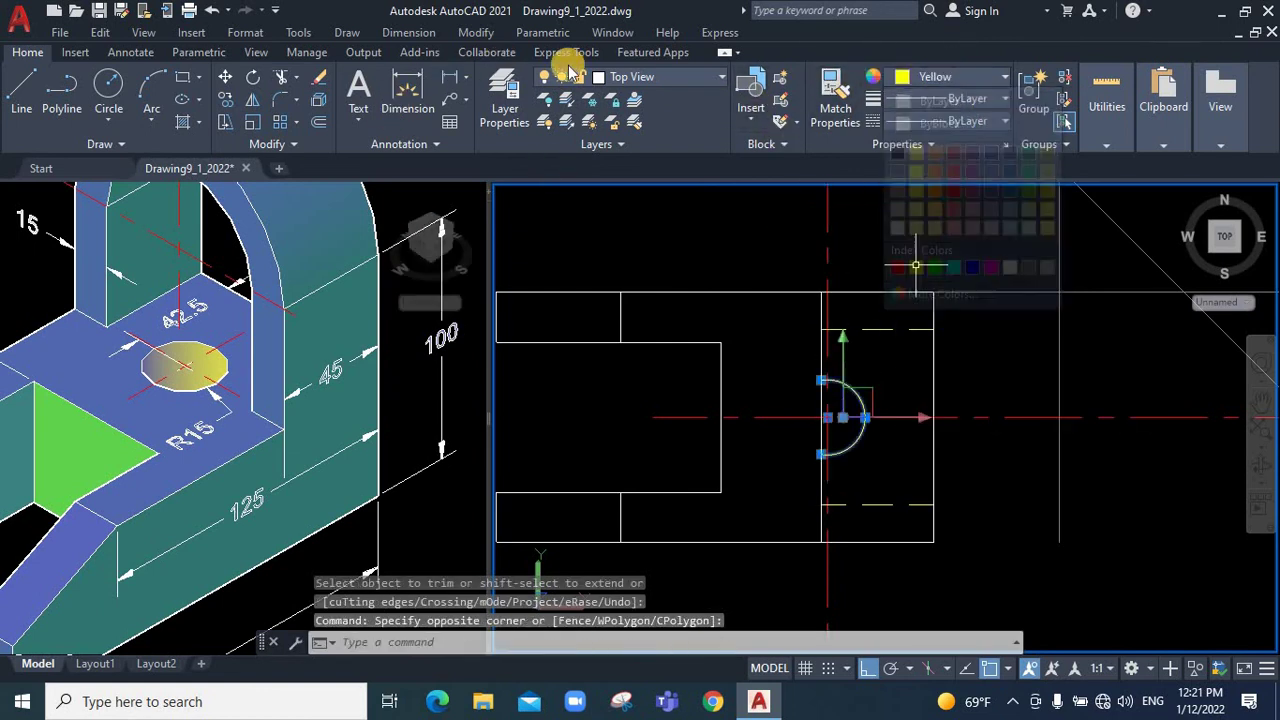
click(929, 120)
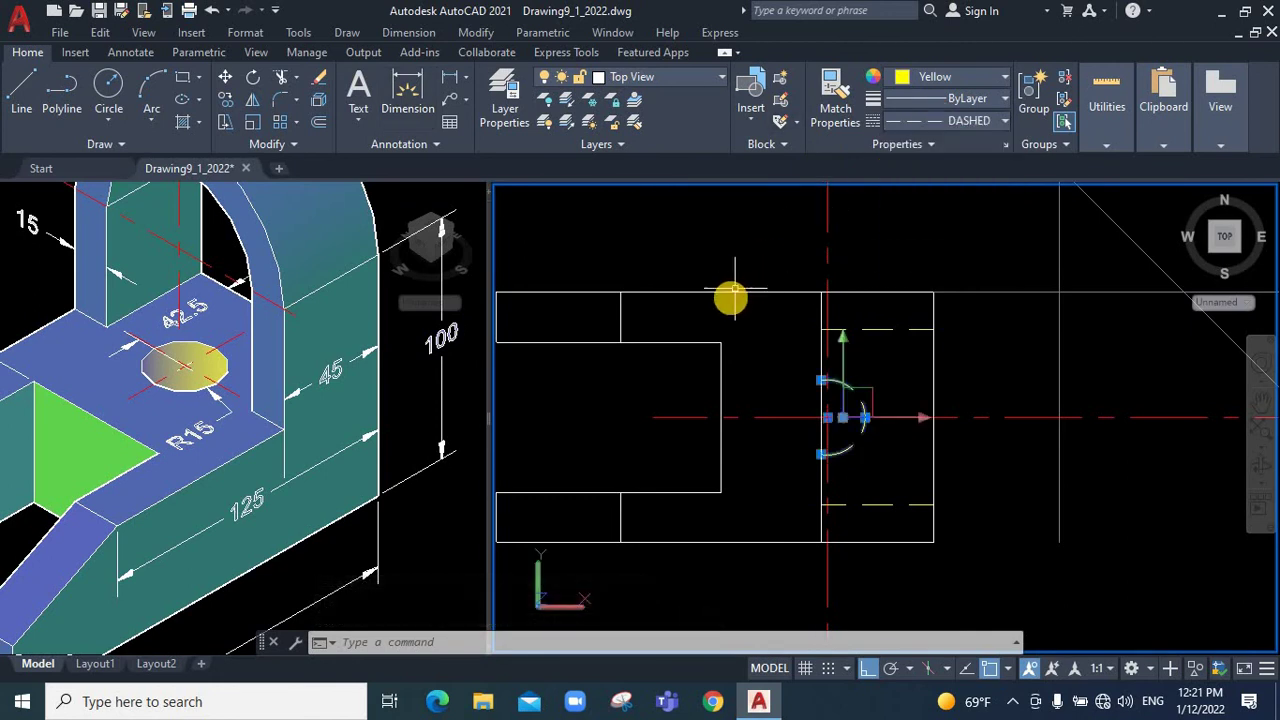
key(Escape)
key(Escape)
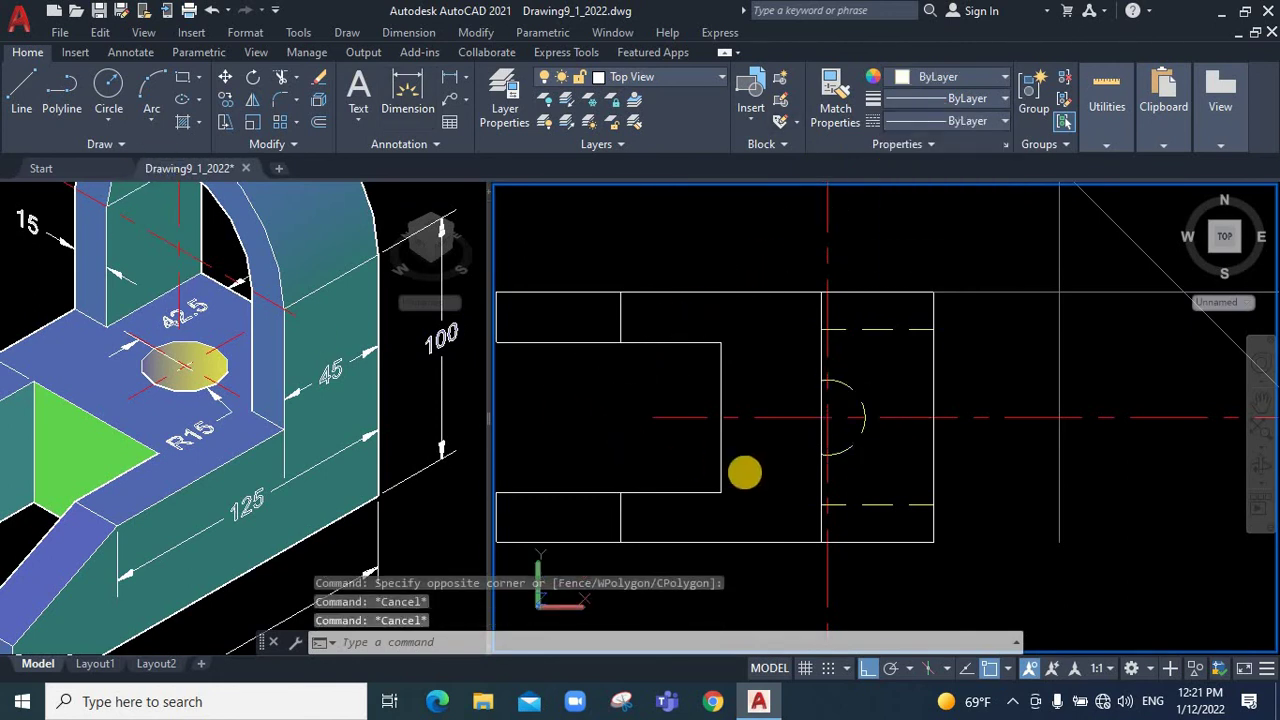
Draw a full radius-15 circle again at the hole's centreline crossing in the top view
click(108, 120)
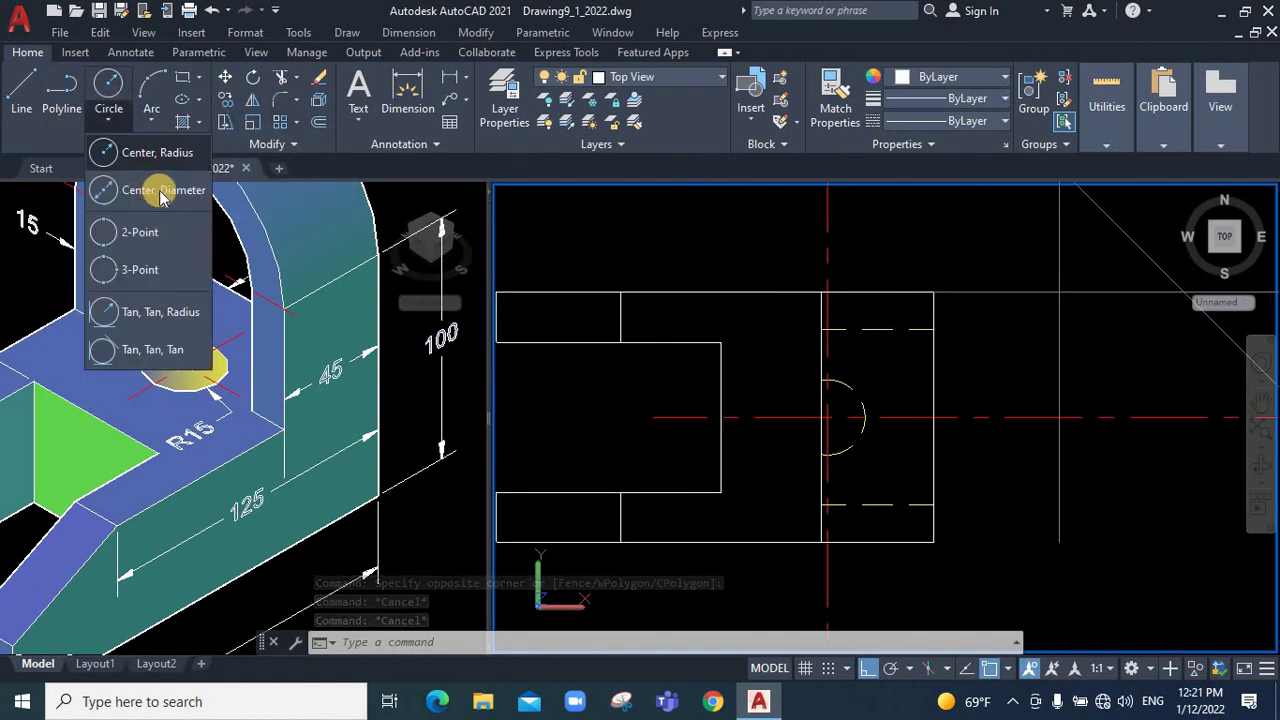
click(152, 152)
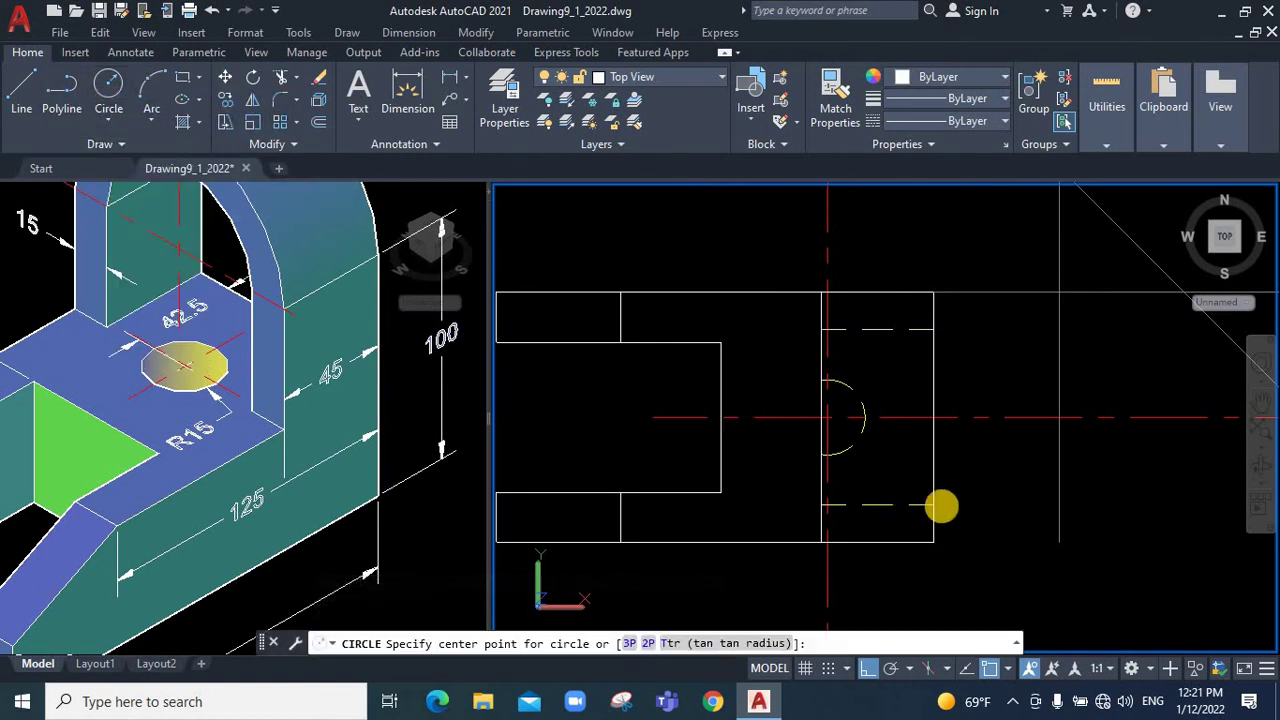
click(826, 423)
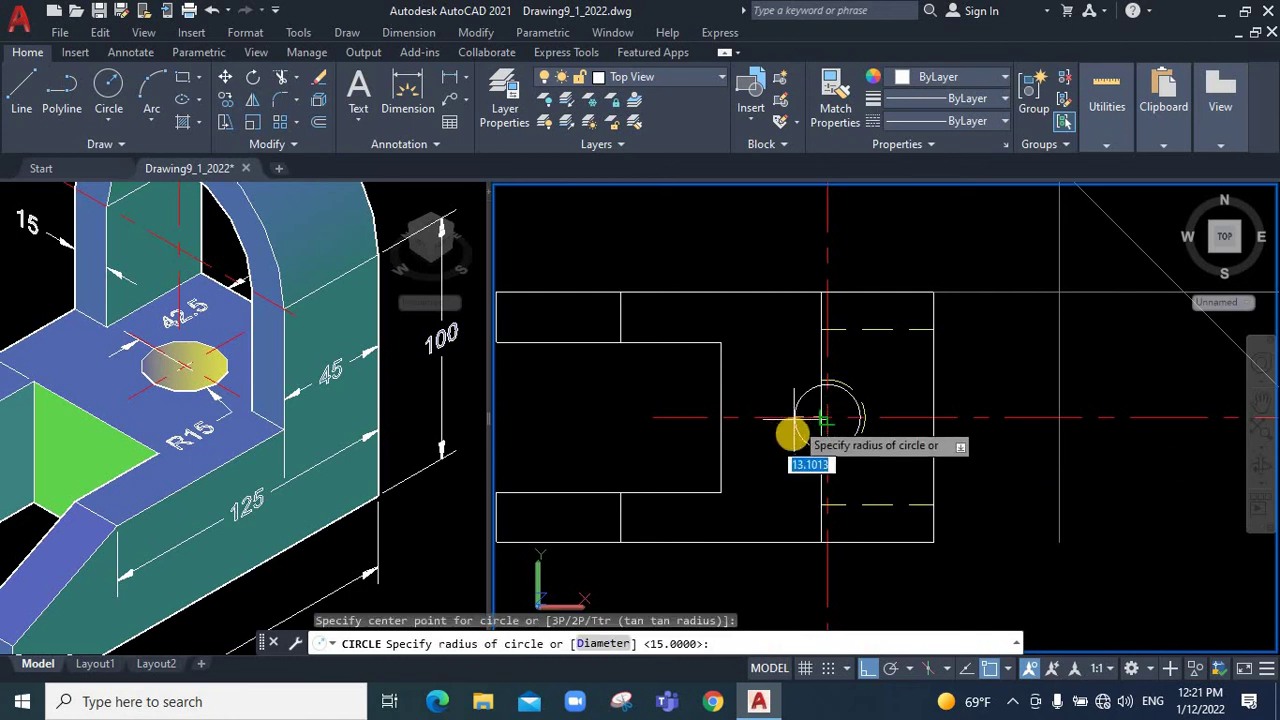
text(15)
key(Return)
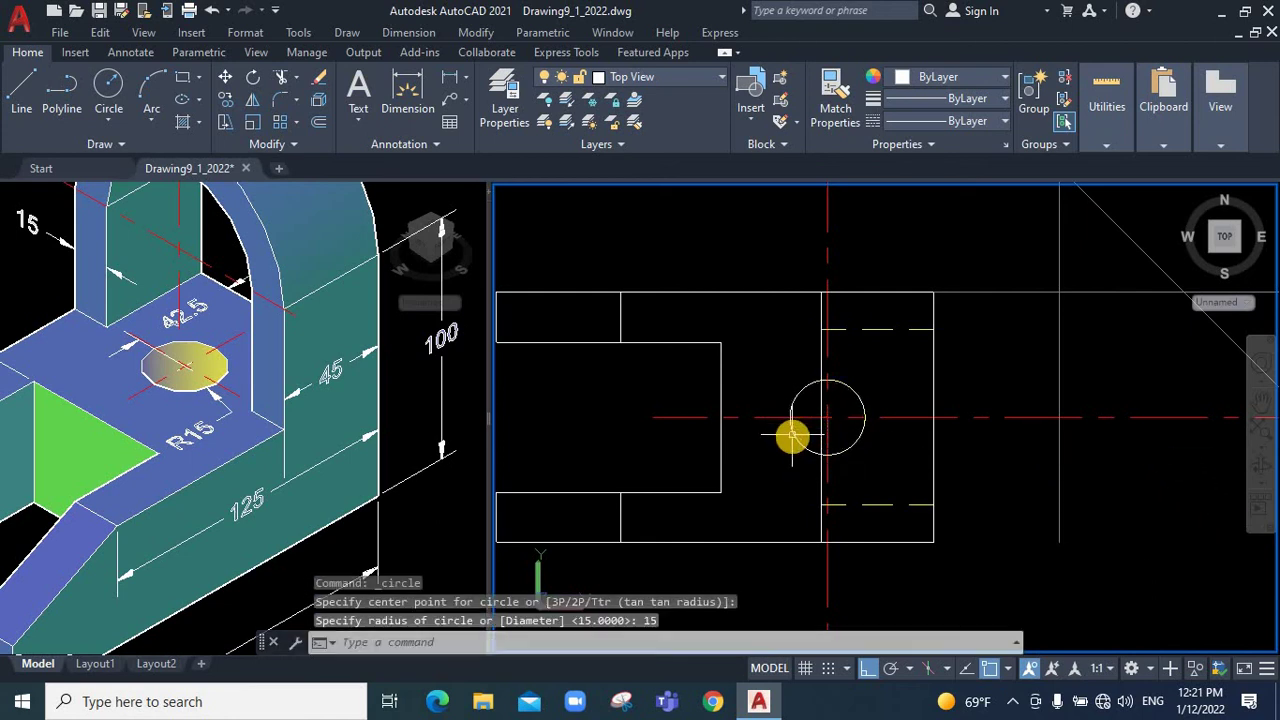
scroll(855, 426, up, 3)
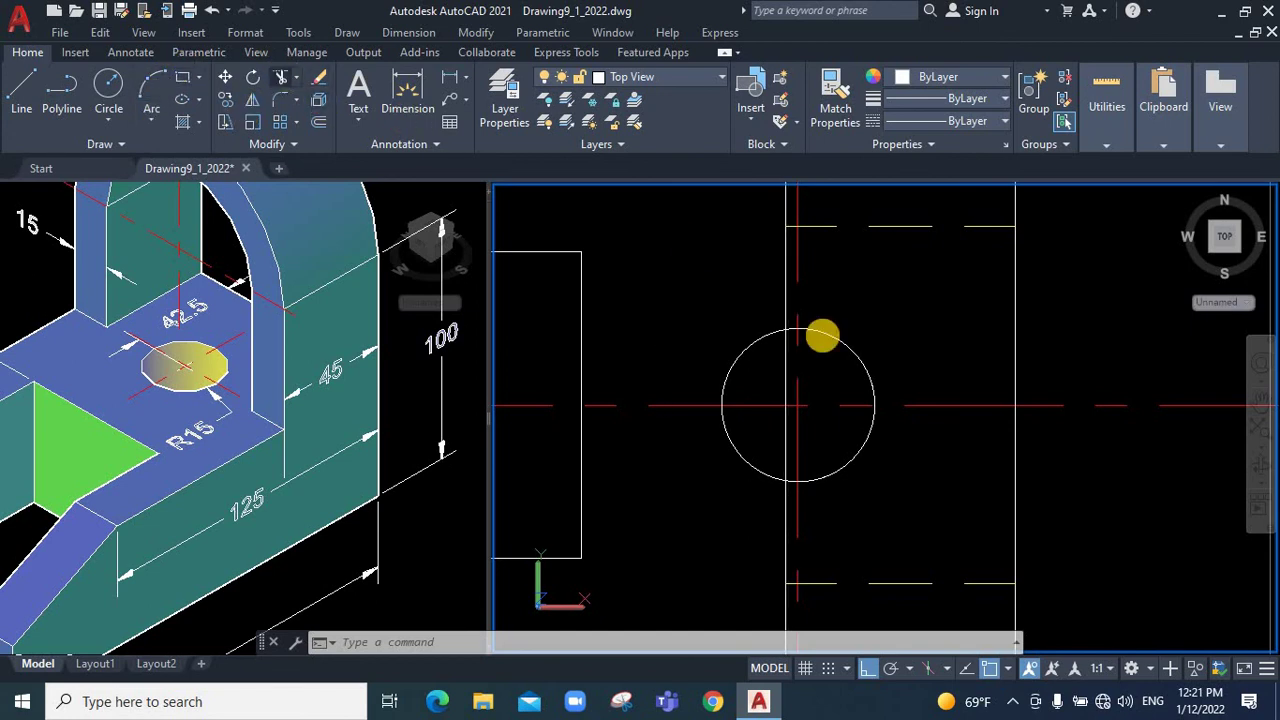
scroll(805, 505, down, 8)
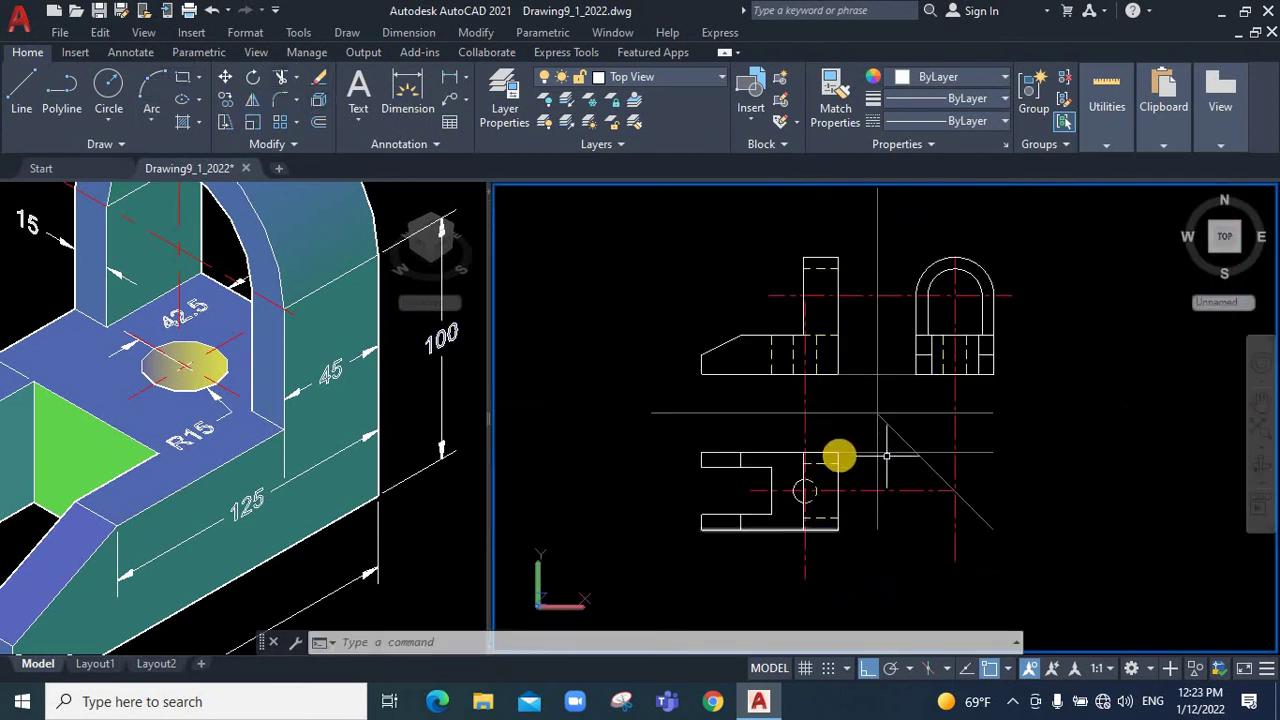
Switch off the Constraction layer to hide the miter and guide lines, and set dim as current
click(670, 78)
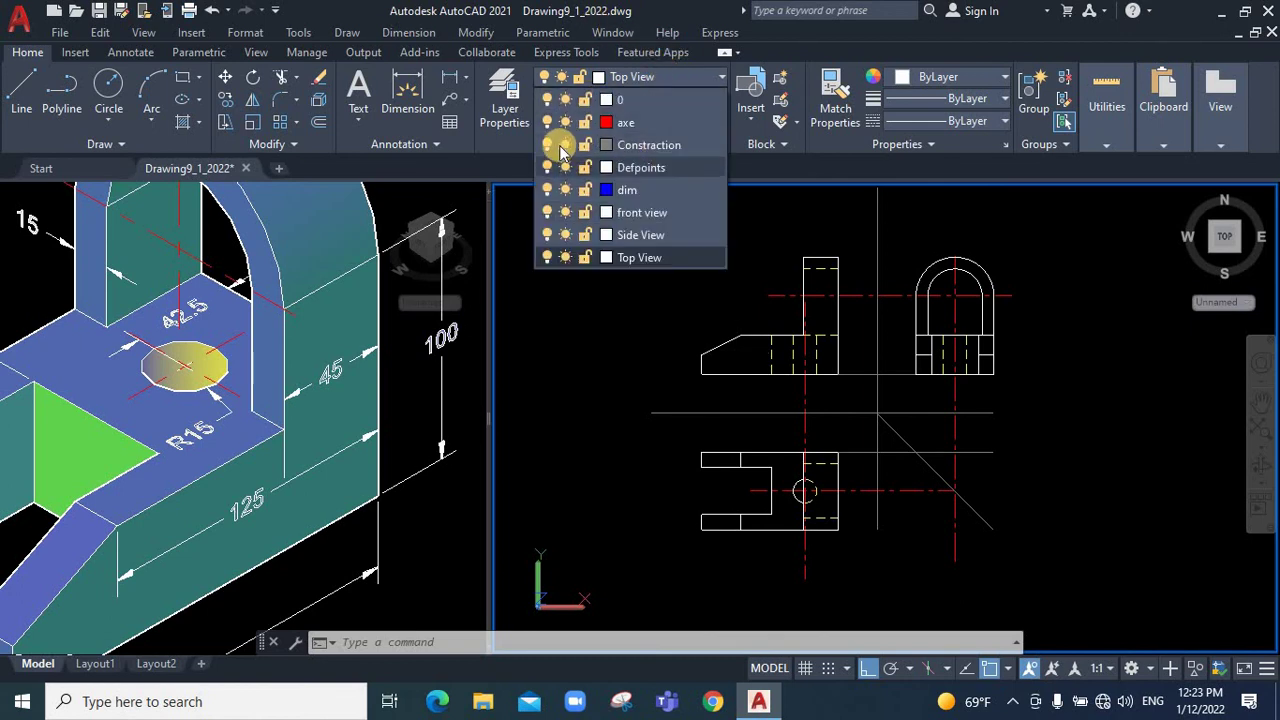
click(547, 145)
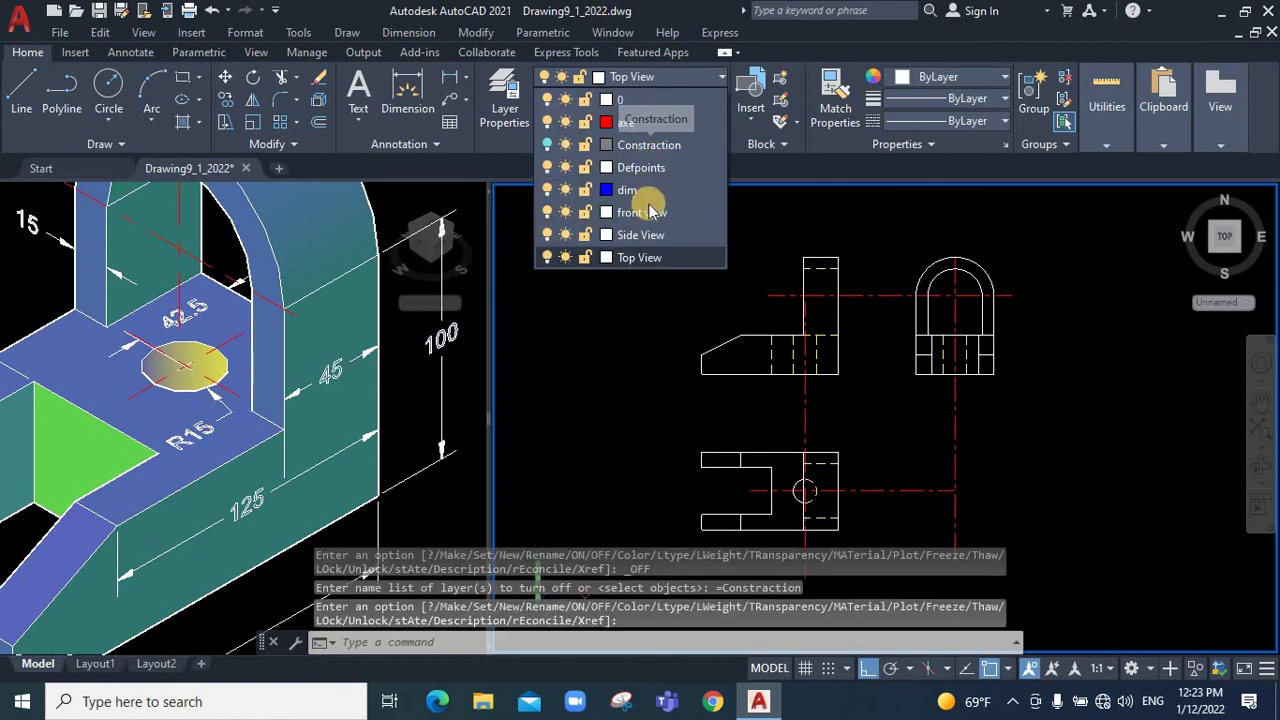
click(627, 190)
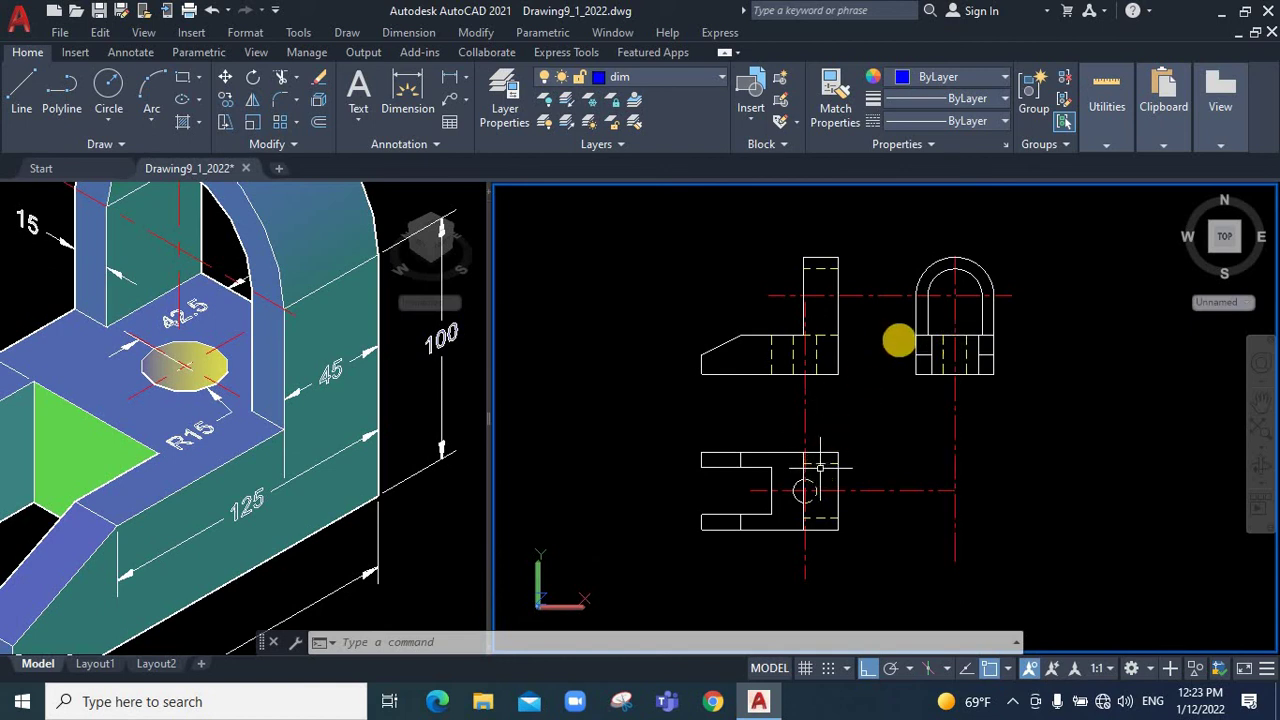
scroll(926, 374, down, 1)
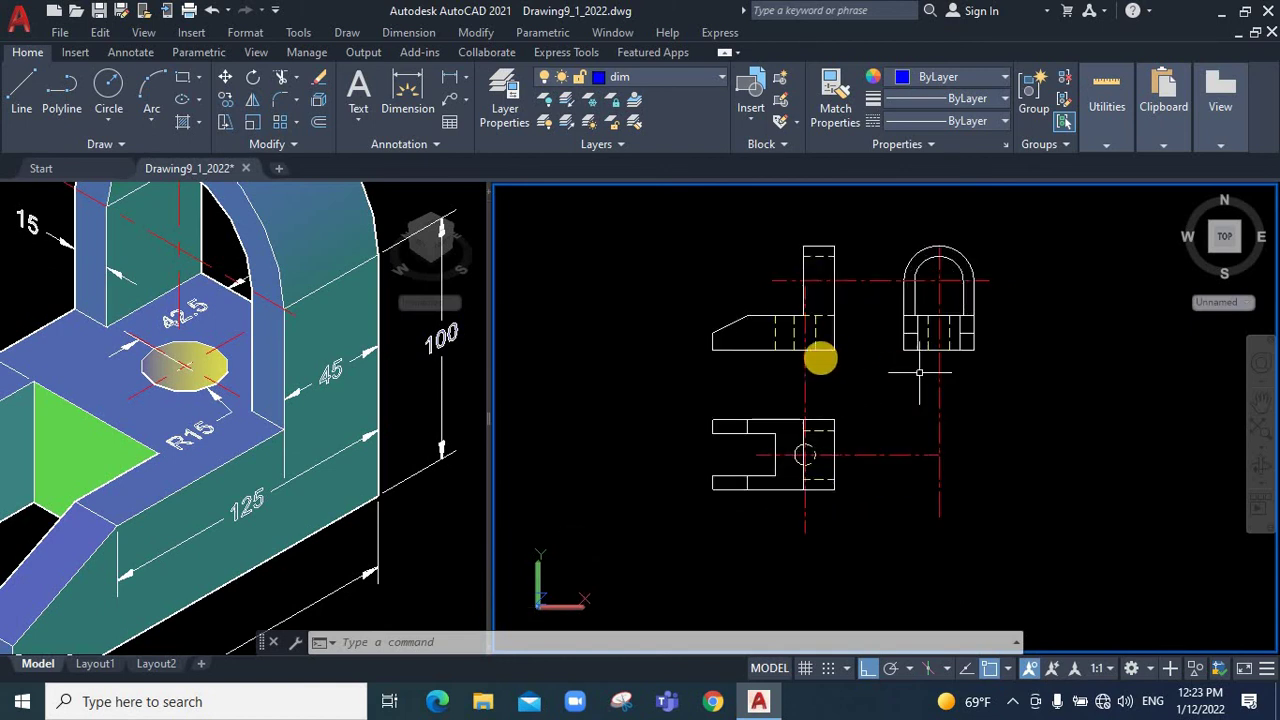
scroll(820, 356, up, 1)
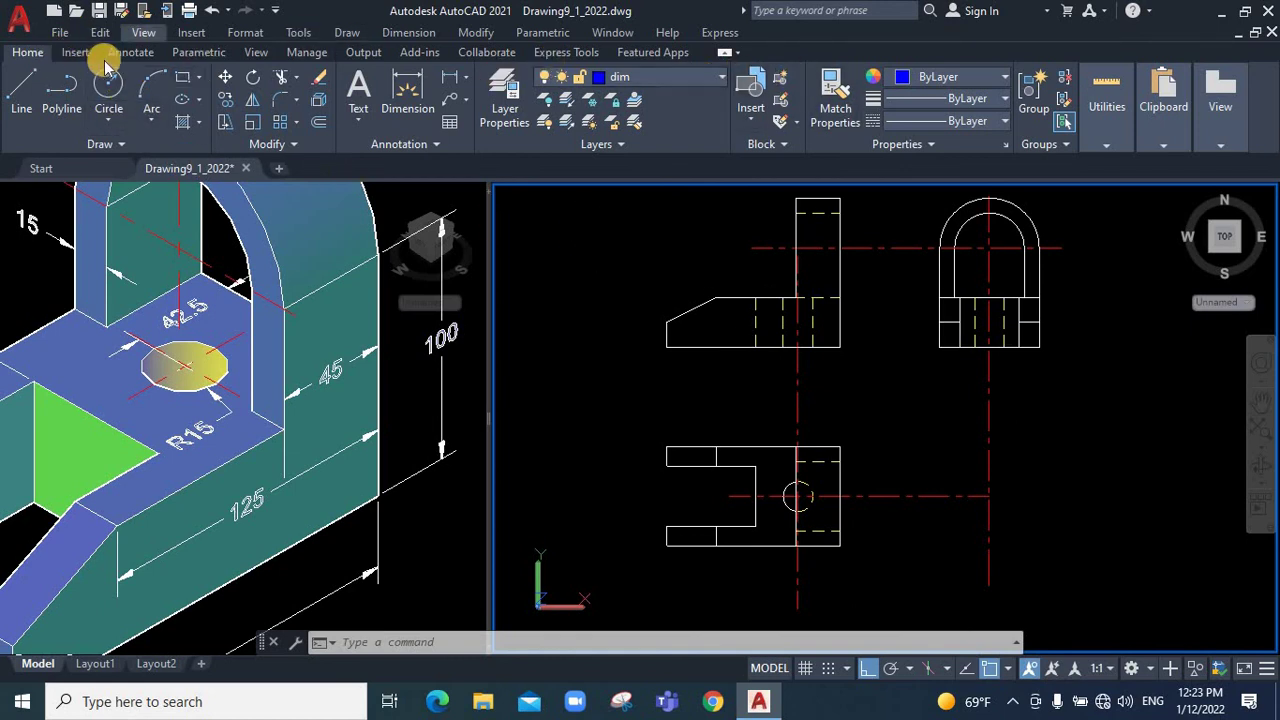
click(408, 32)
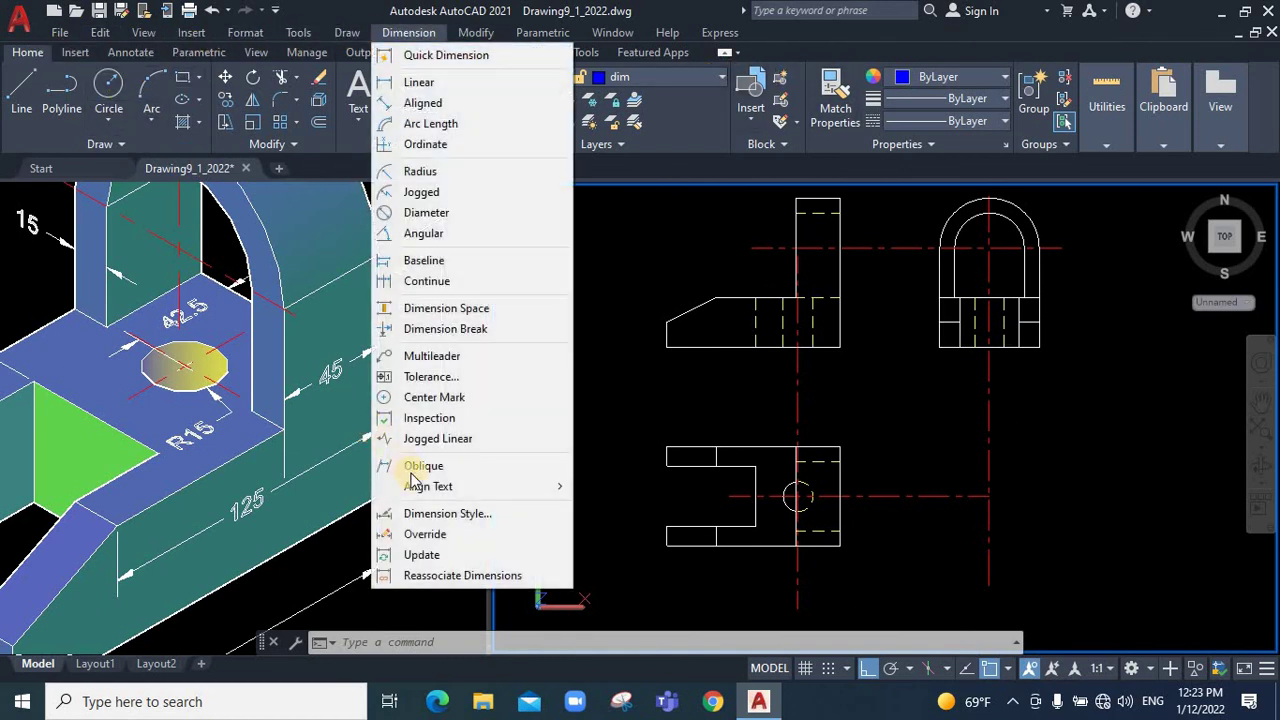
click(432, 513)
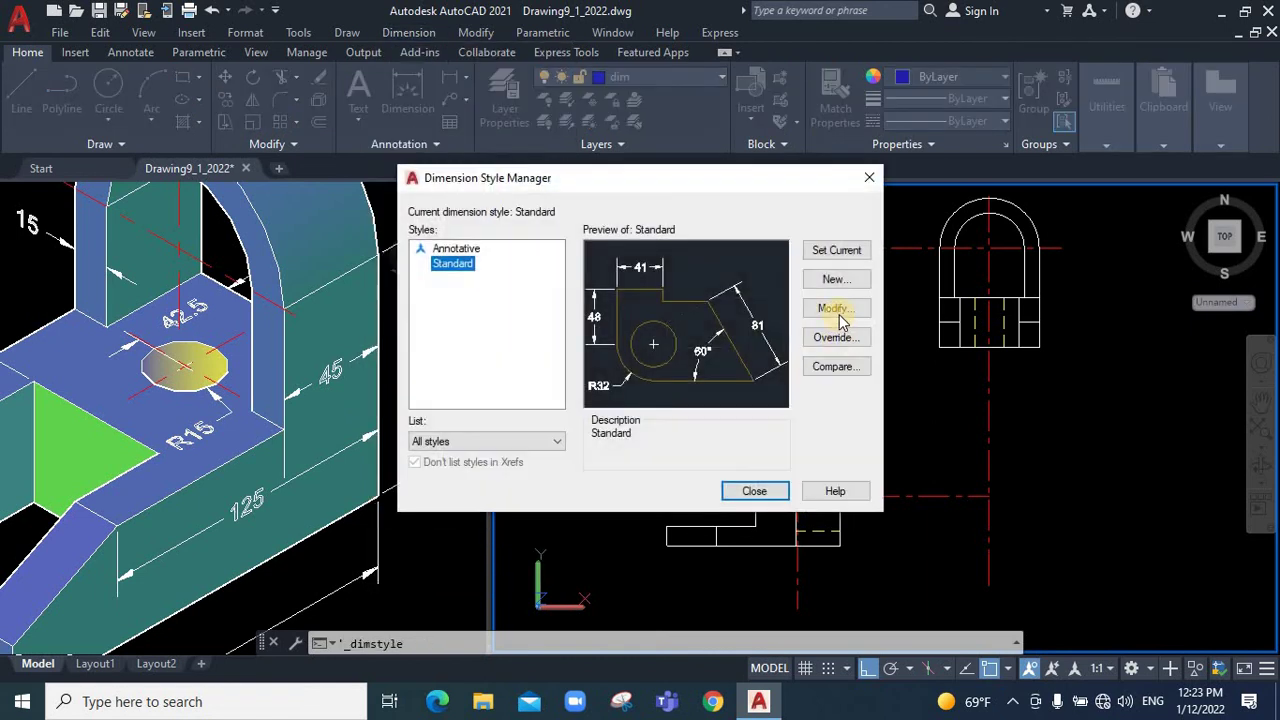
click(836, 308)
click(638, 86)
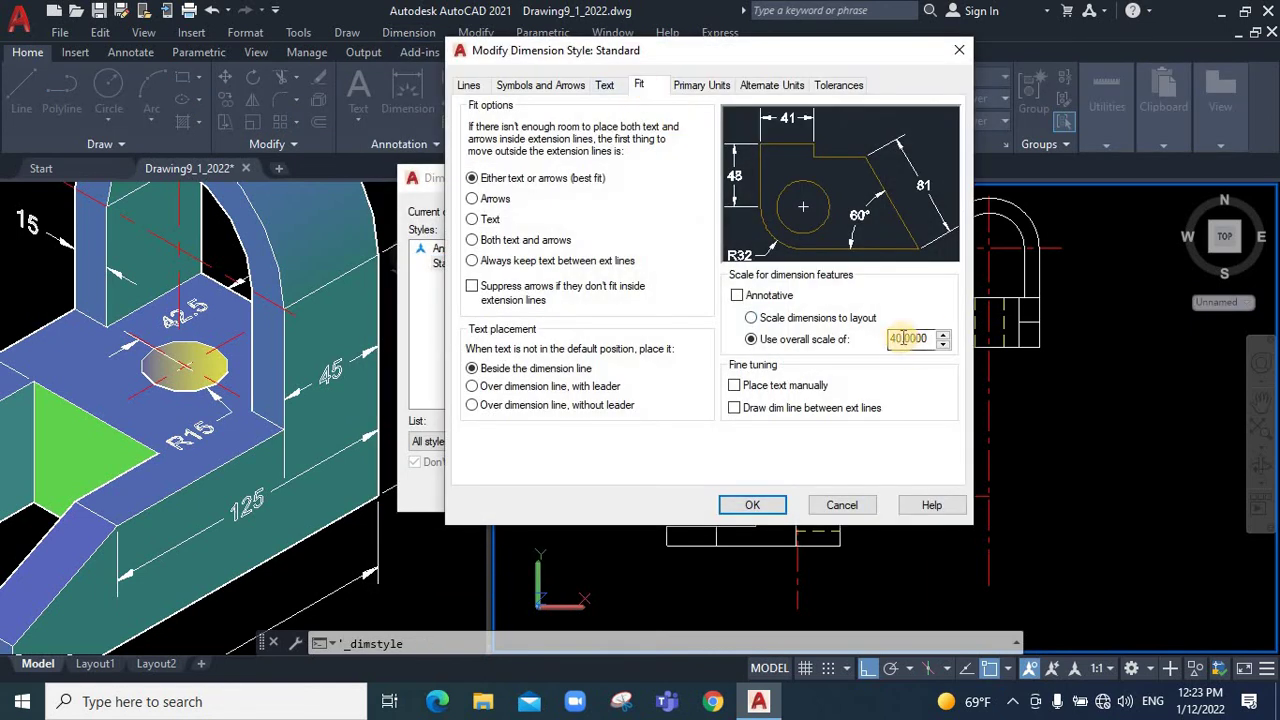
click(838, 505)
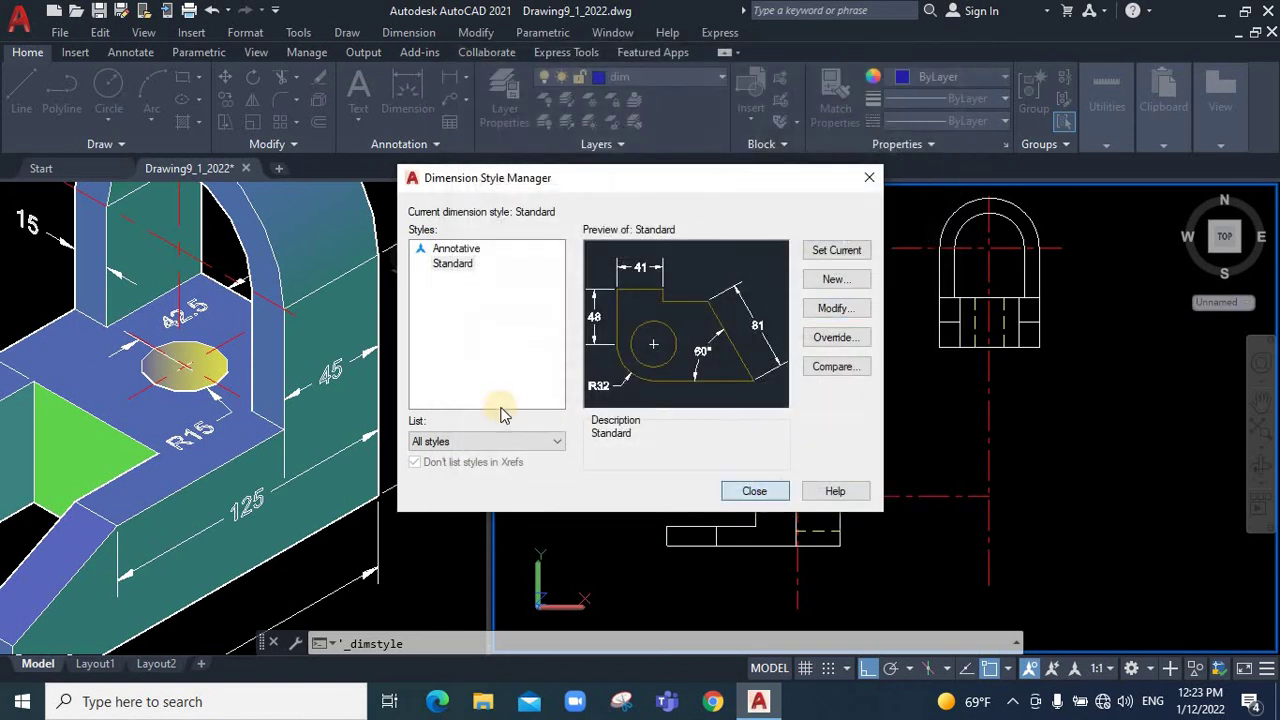
key(Escape)
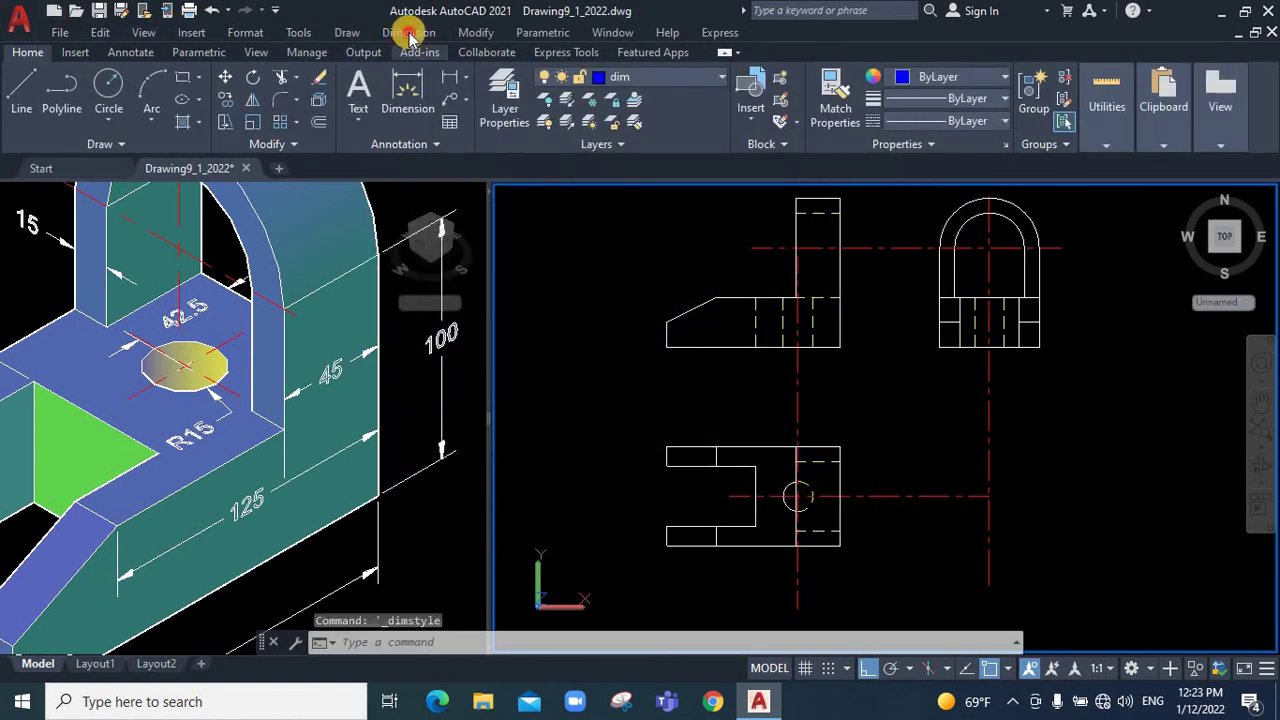
Add a 175 linear dimension under the front view's base
click(410, 32)
click(410, 83)
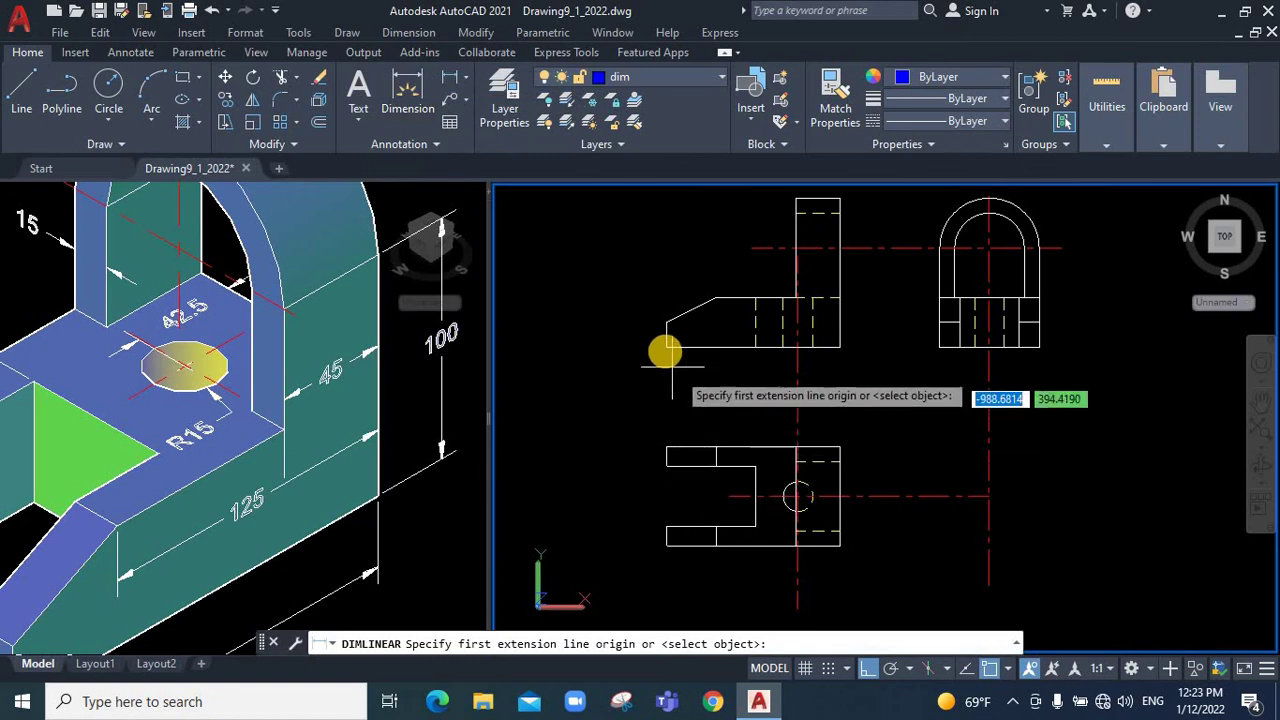
click(666, 347)
click(840, 347)
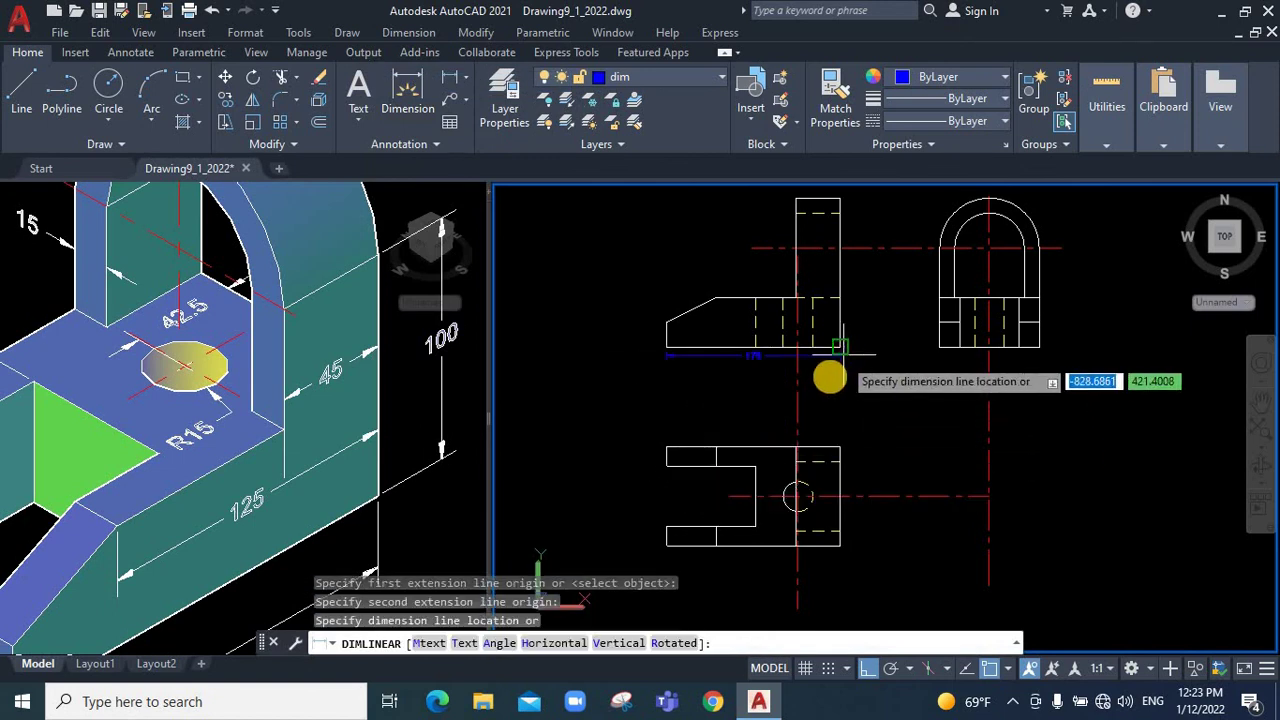
click(805, 376)
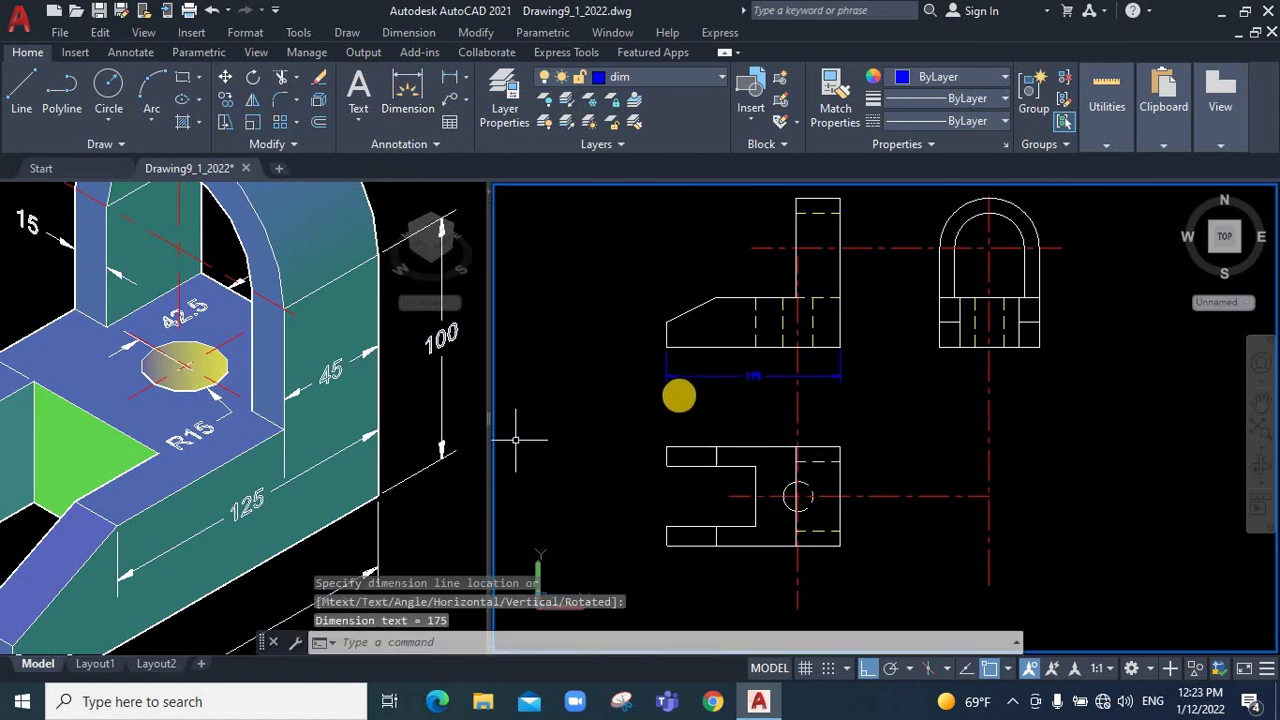
scroll(678, 396, down, 4)
scroll(633, 434, up, 3)
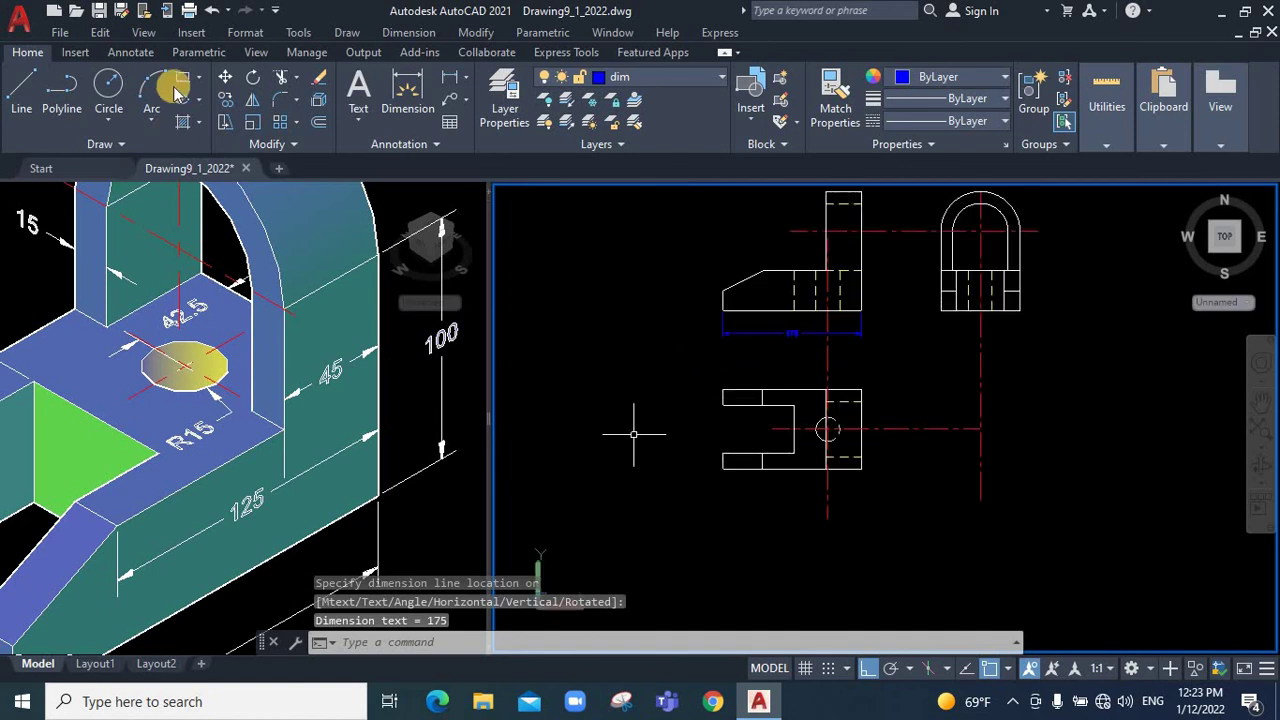
Dimension the lower view's left side with 100 and 60 linear heights
click(408, 32)
click(410, 80)
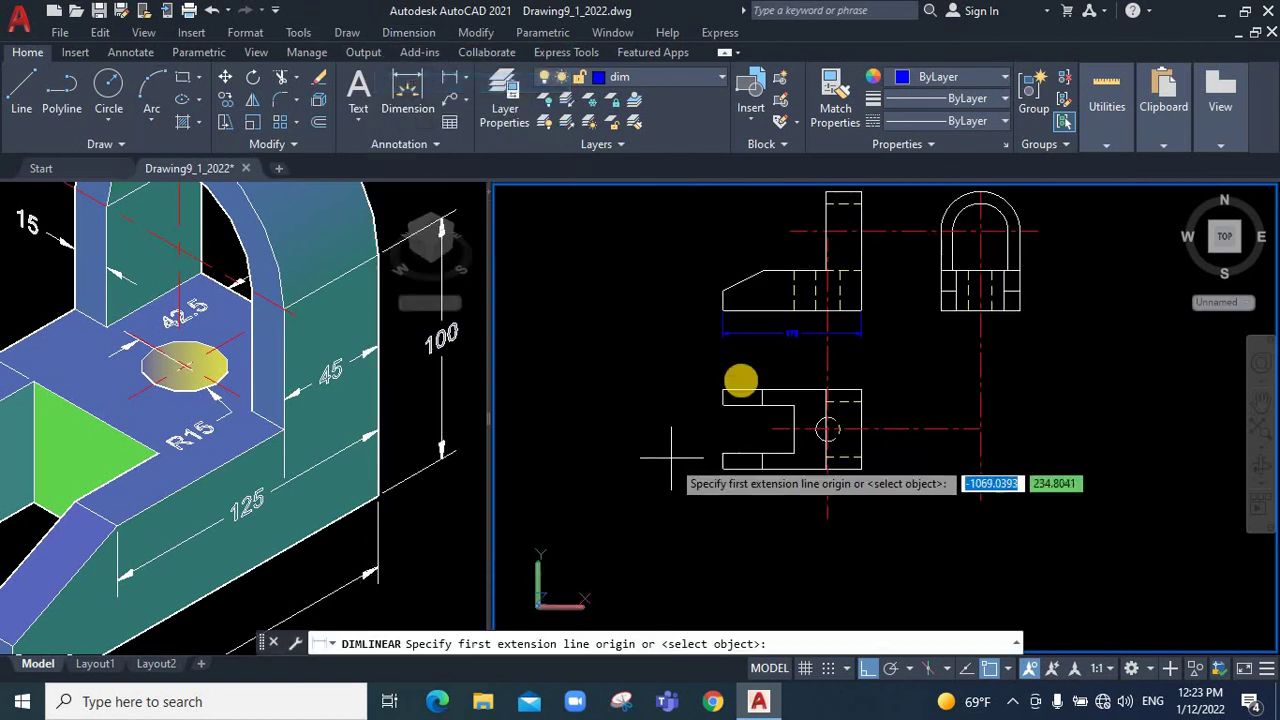
click(723, 390)
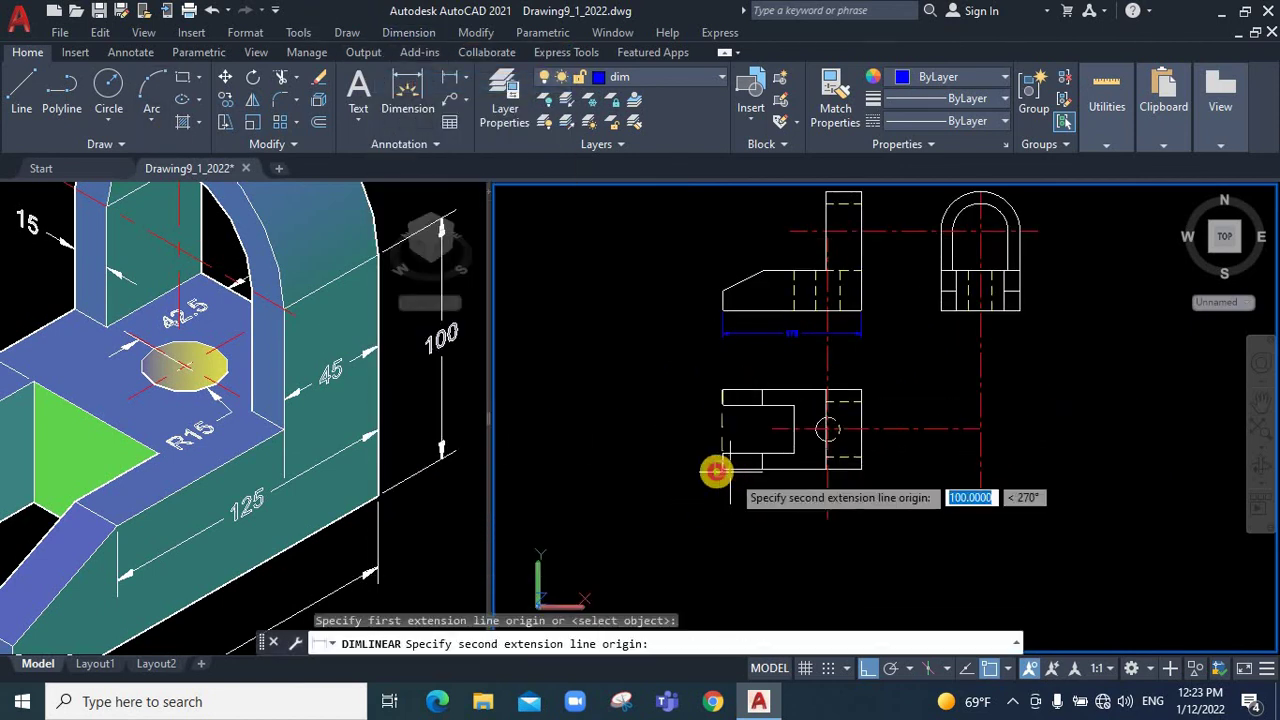
click(716, 471)
click(700, 421)
scroll(705, 421, up, 2)
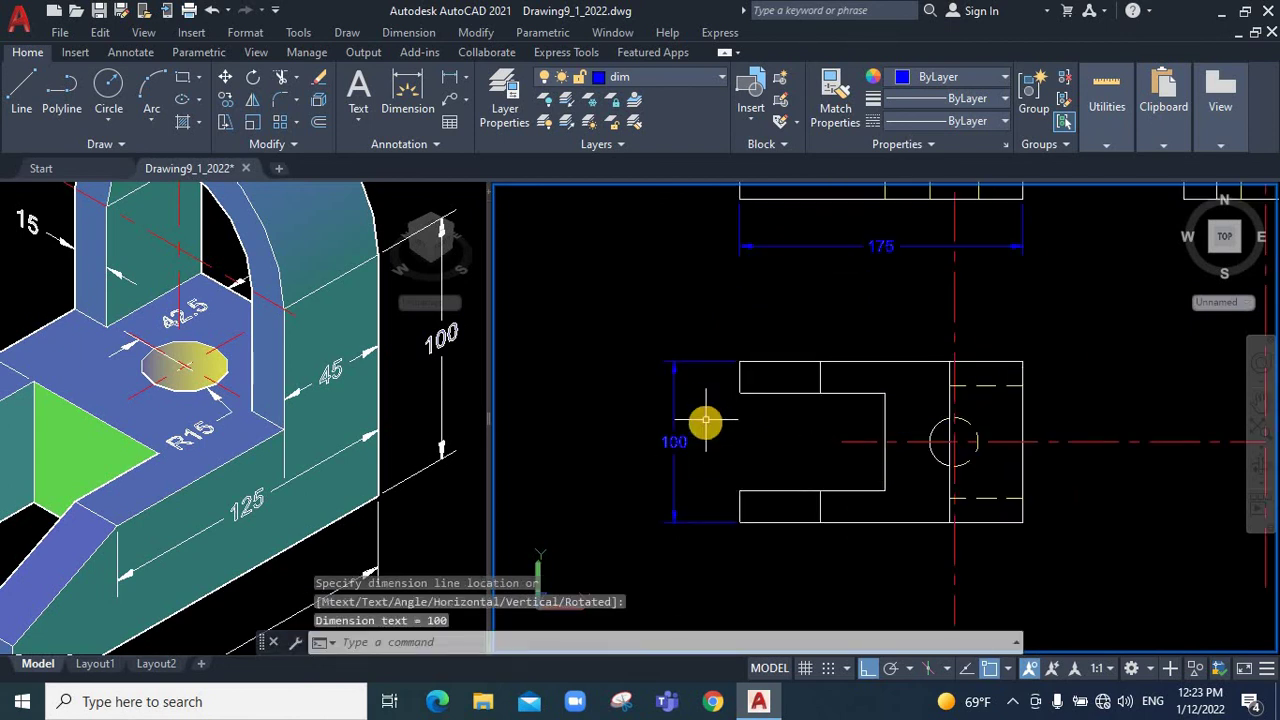
scroll(703, 423, down, 2)
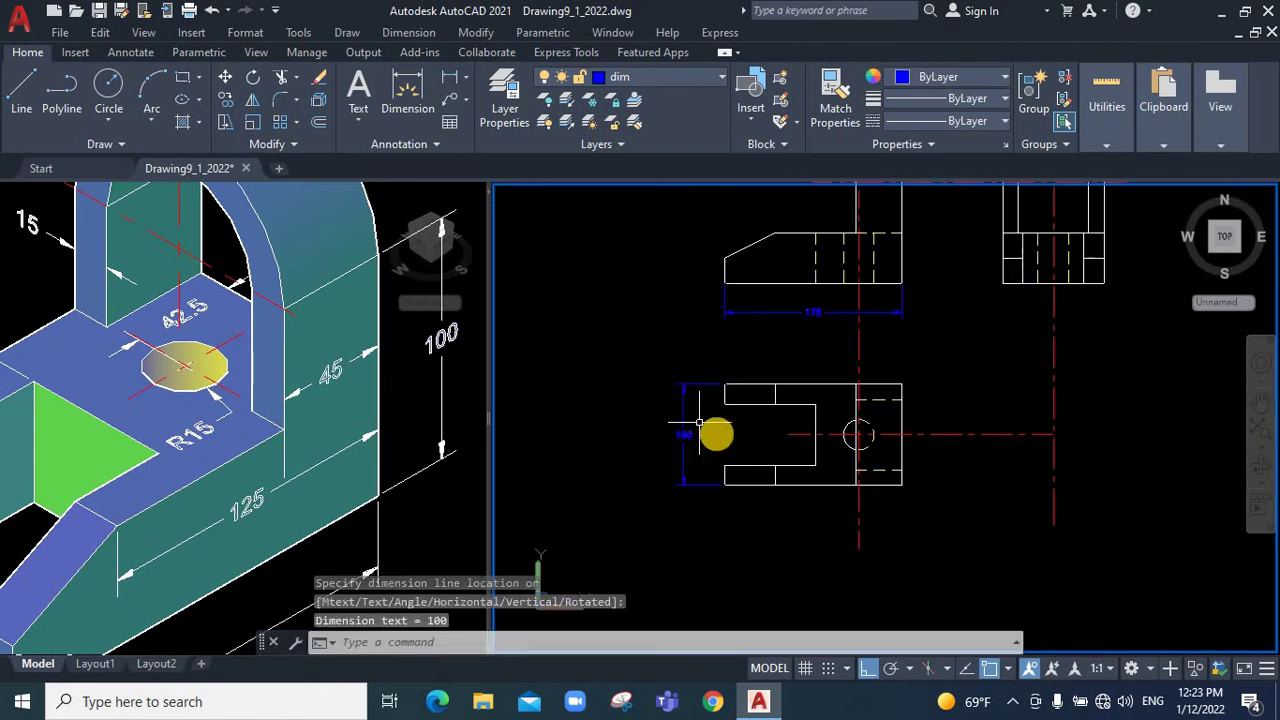
click(420, 33)
click(425, 83)
scroll(706, 449, up, 2)
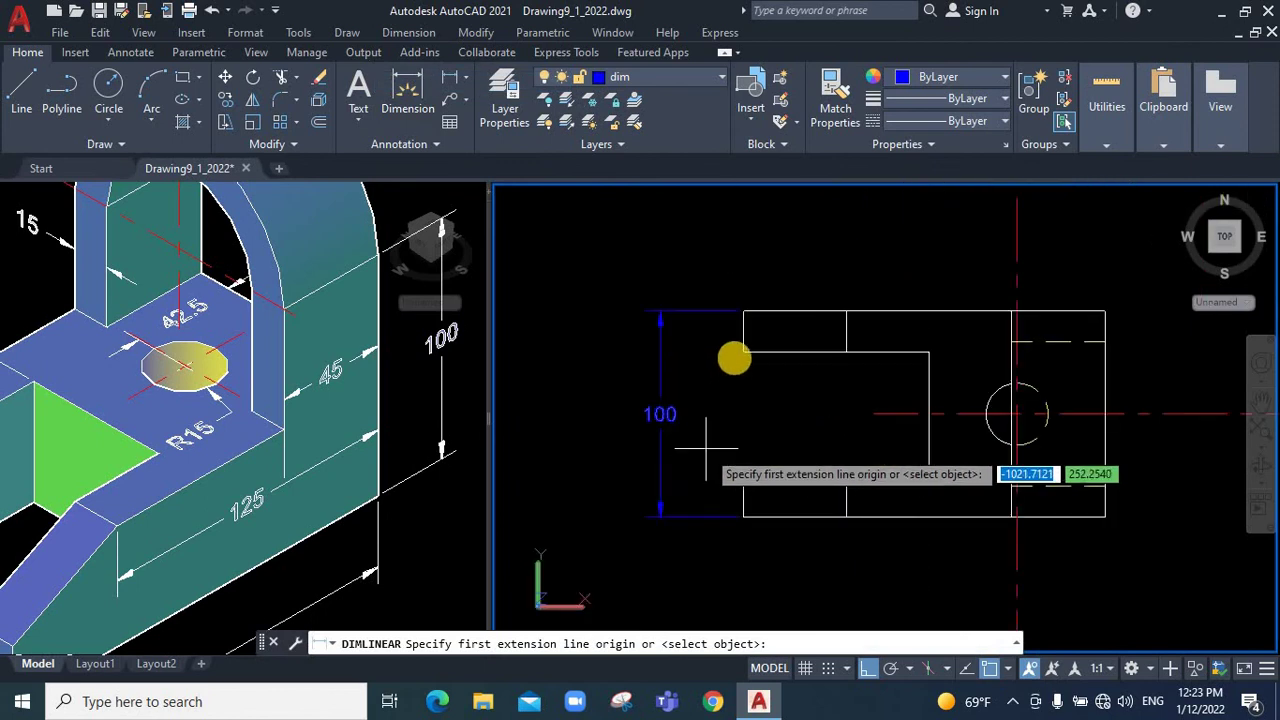
click(740, 353)
click(704, 446)
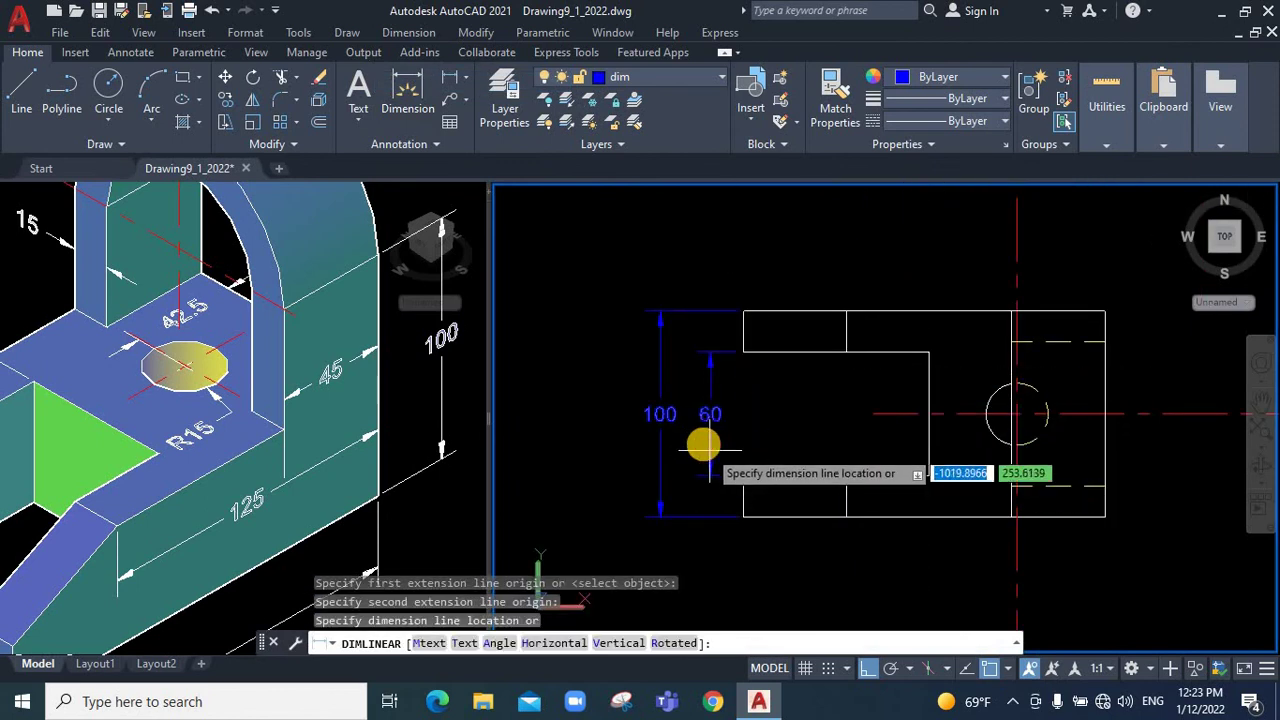
click(704, 446)
scroll(640, 456, down, 2)
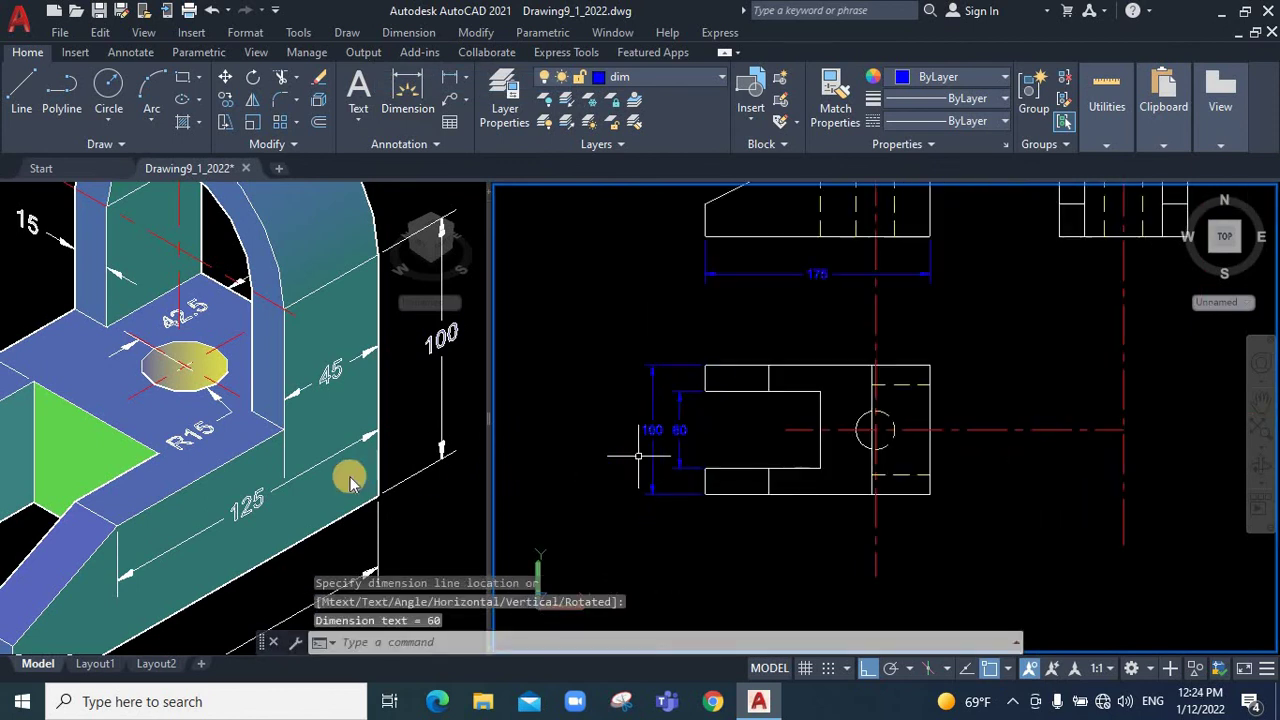
scroll(612, 456, down, 3)
scroll(630, 456, up, 2)
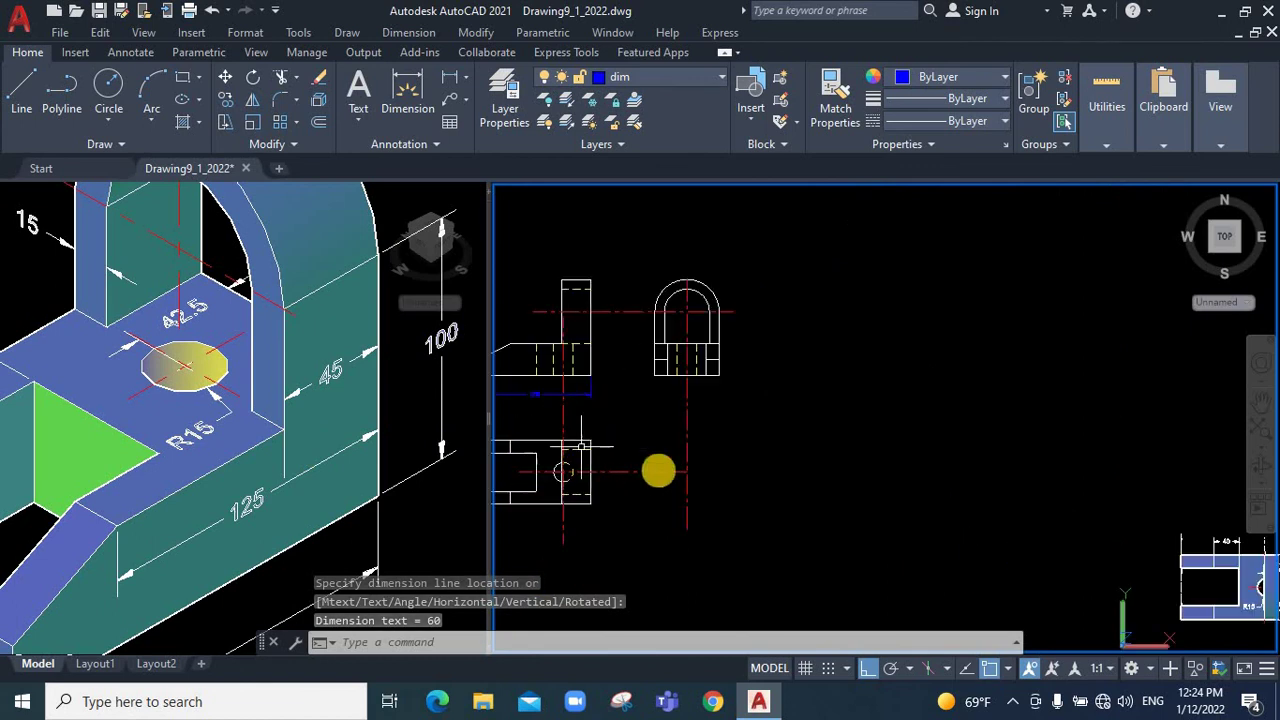
scroll(610, 430, down, 3)
scroll(560, 402, up, 1)
scroll(563, 400, up, 2)
scroll(563, 400, up, 2)
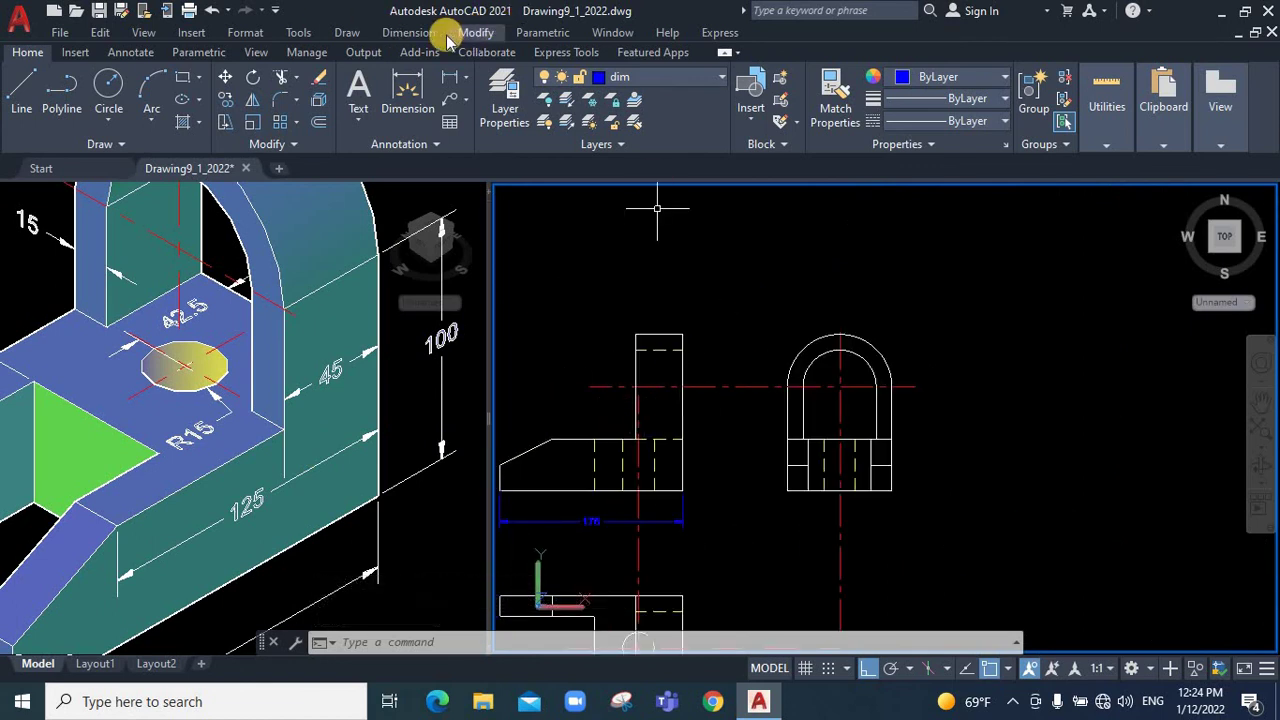
Add linear dimensions for the 45 front upright width and the 15 arch thickness
click(395, 33)
click(414, 83)
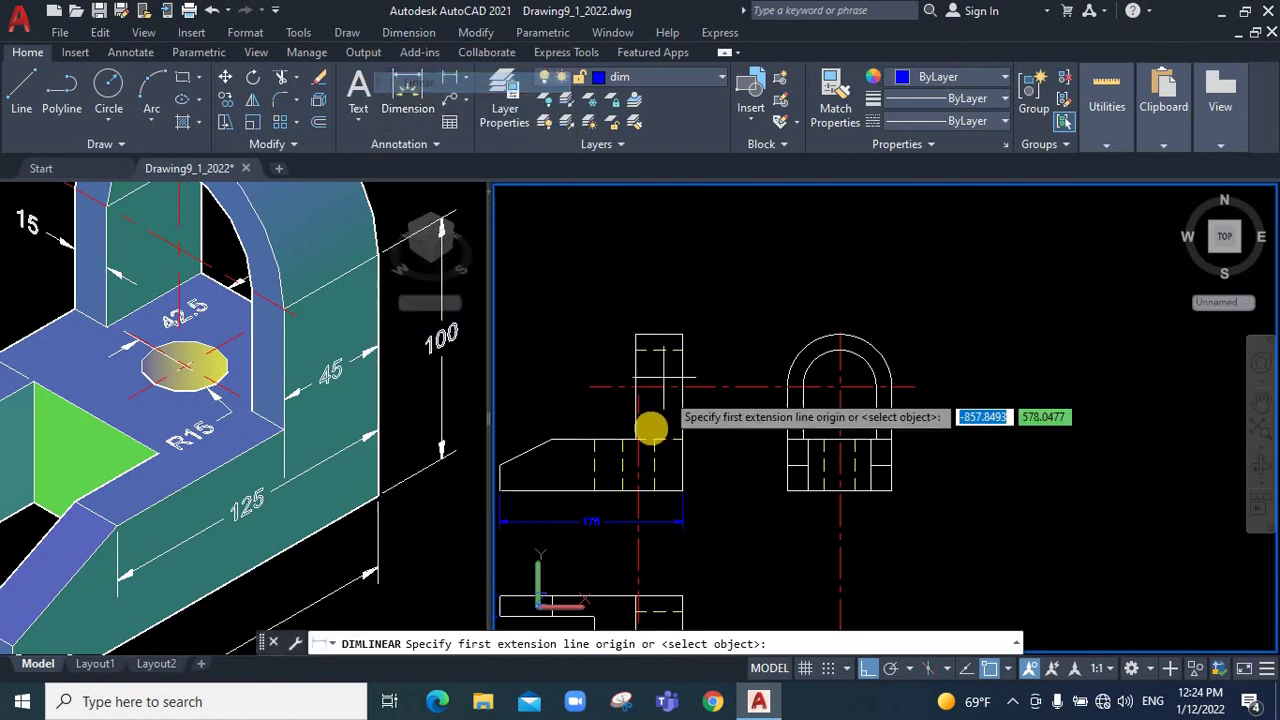
scroll(630, 390, up, 4)
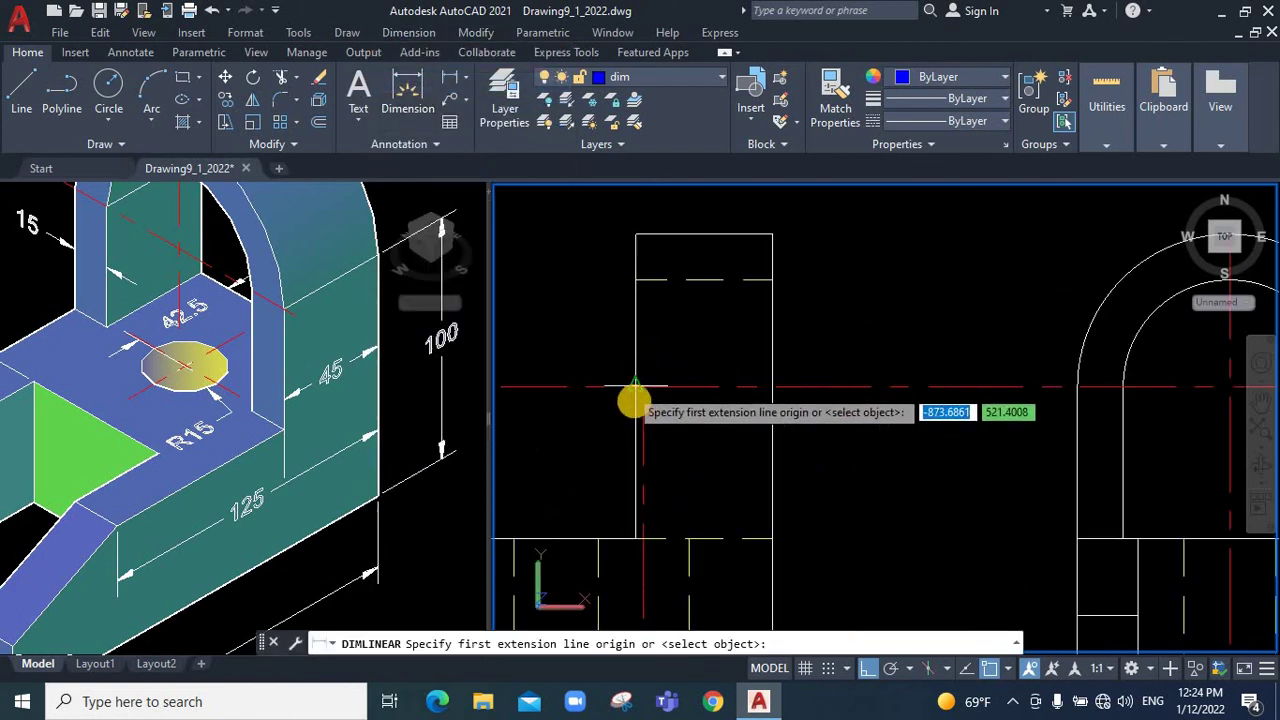
click(772, 386)
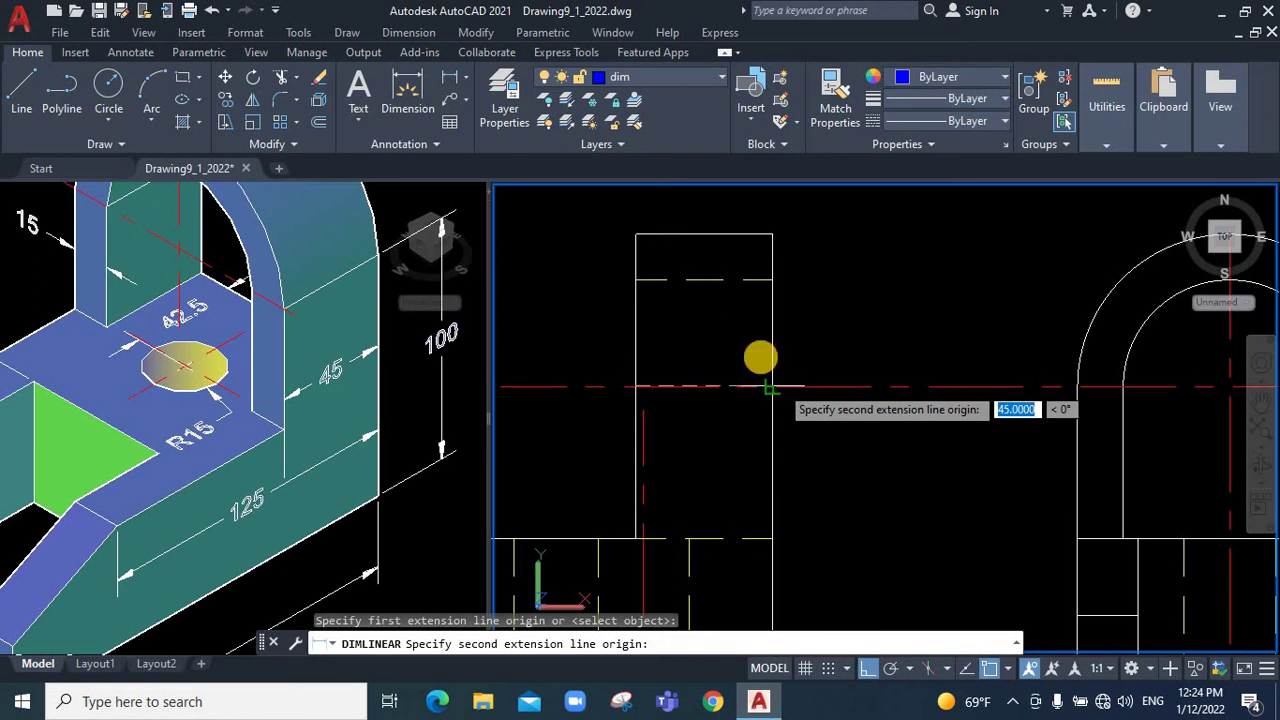
click(762, 358)
click(759, 355)
scroll(700, 400, down, 2)
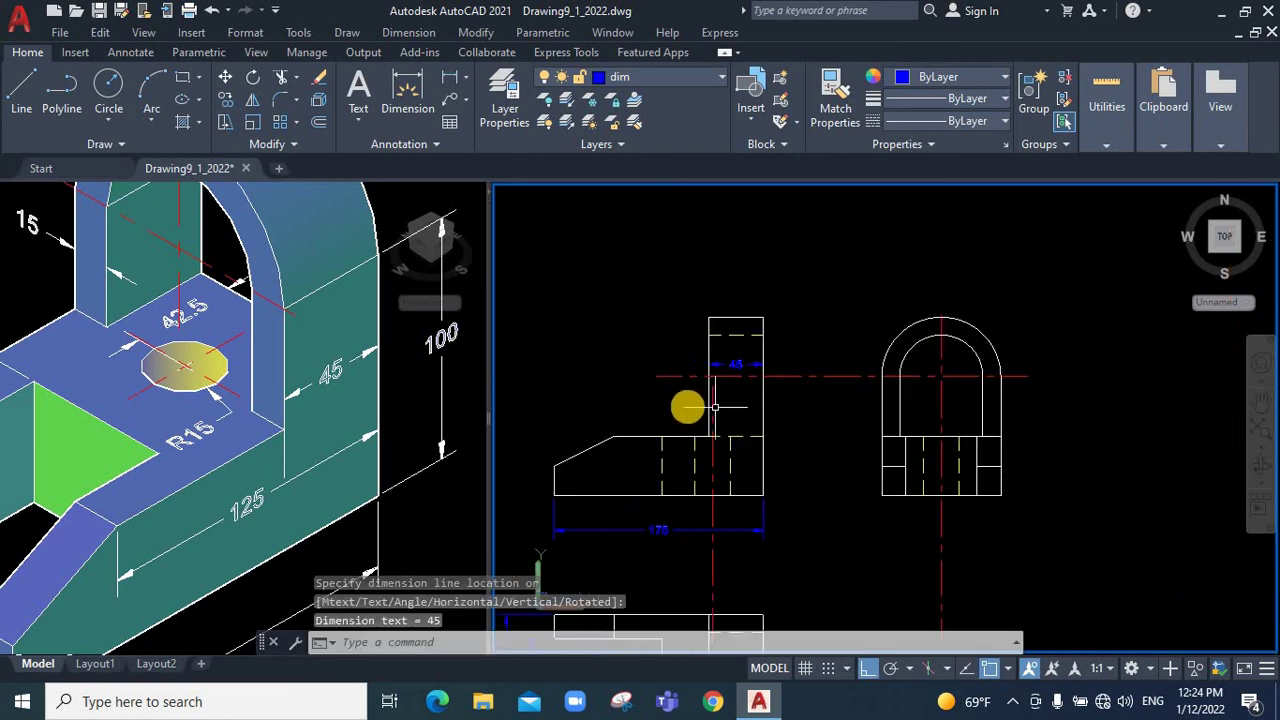
scroll(660, 460, down, 2)
scroll(646, 480, down, 2)
scroll(646, 480, up, 1)
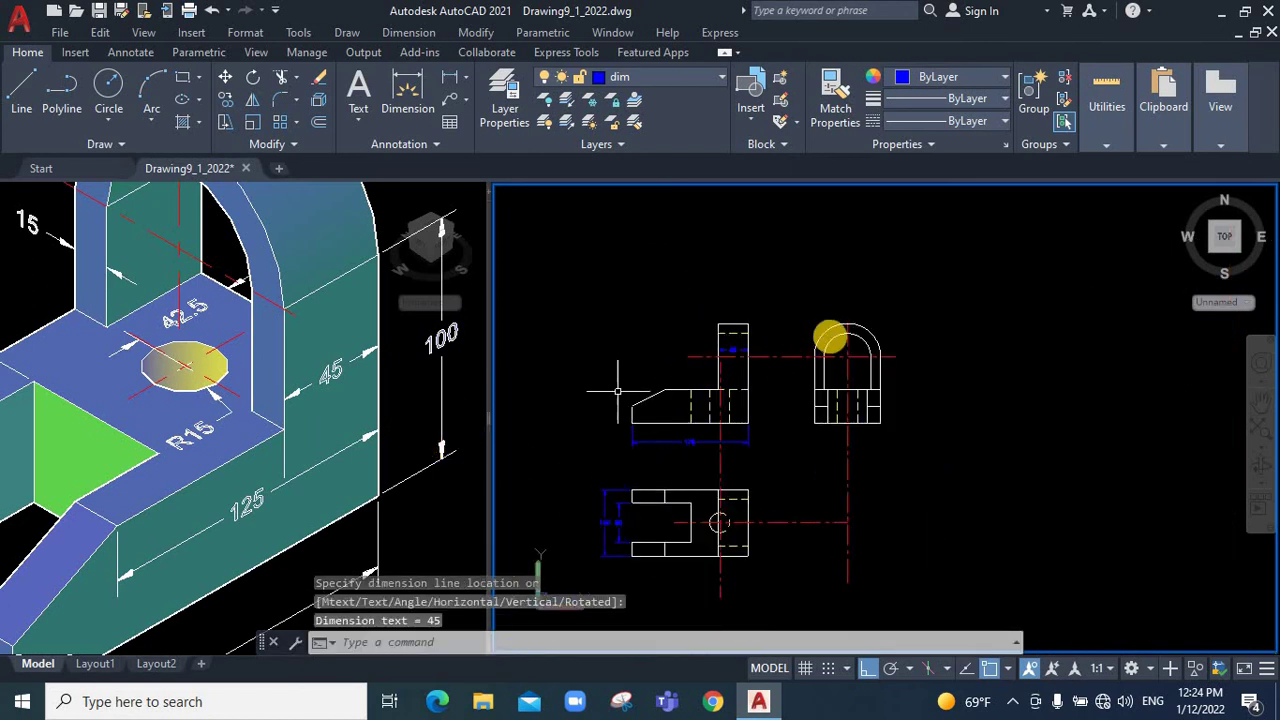
scroll(835, 340, up, 3)
scroll(860, 320, up, 4)
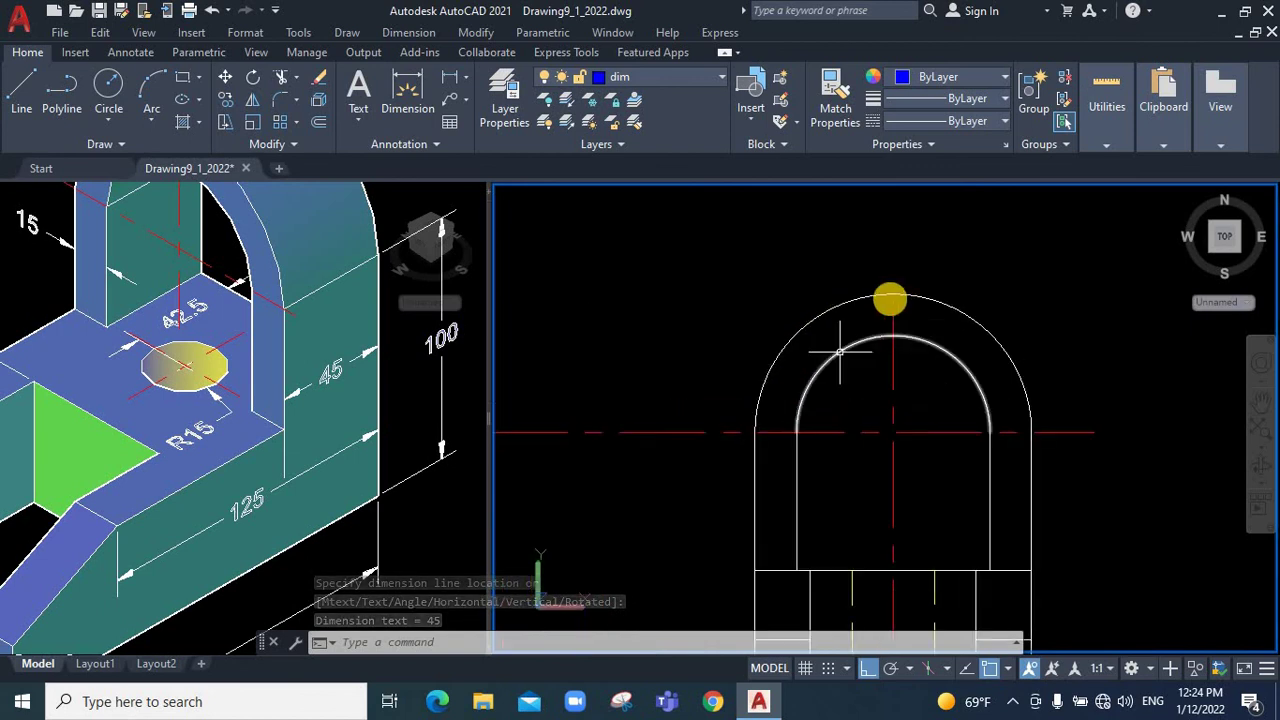
click(408, 32)
click(420, 80)
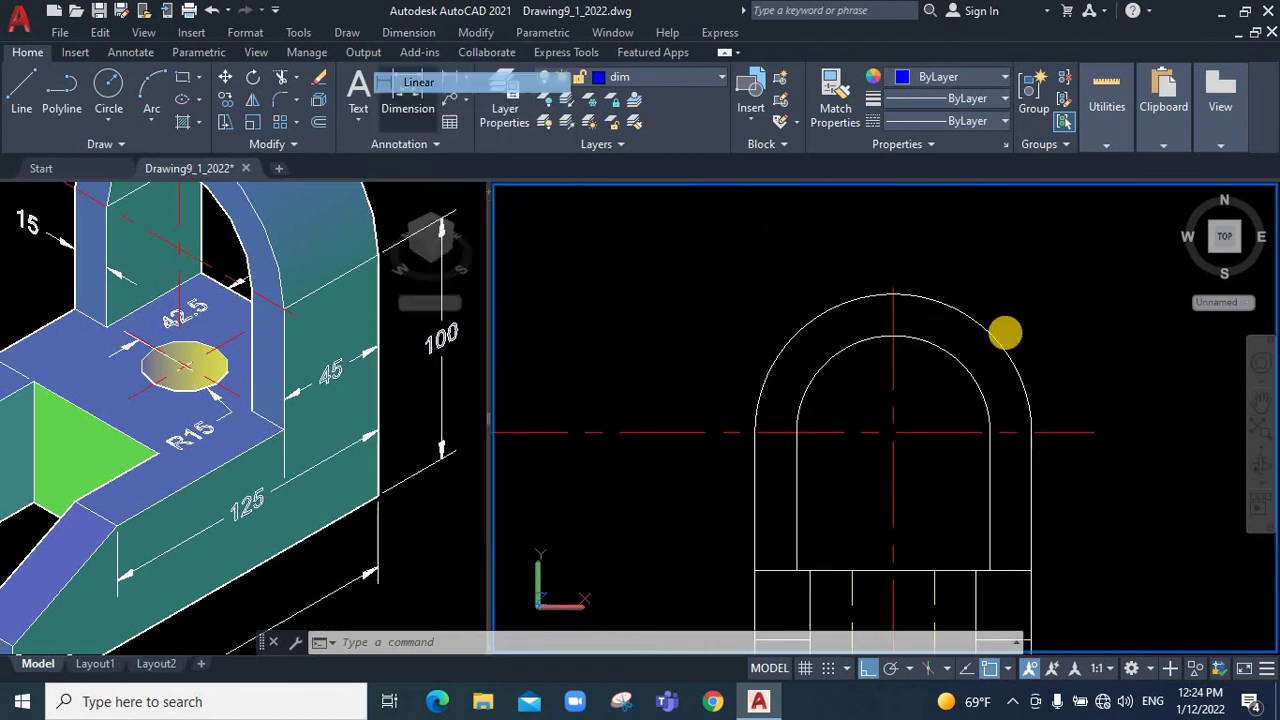
click(897, 296)
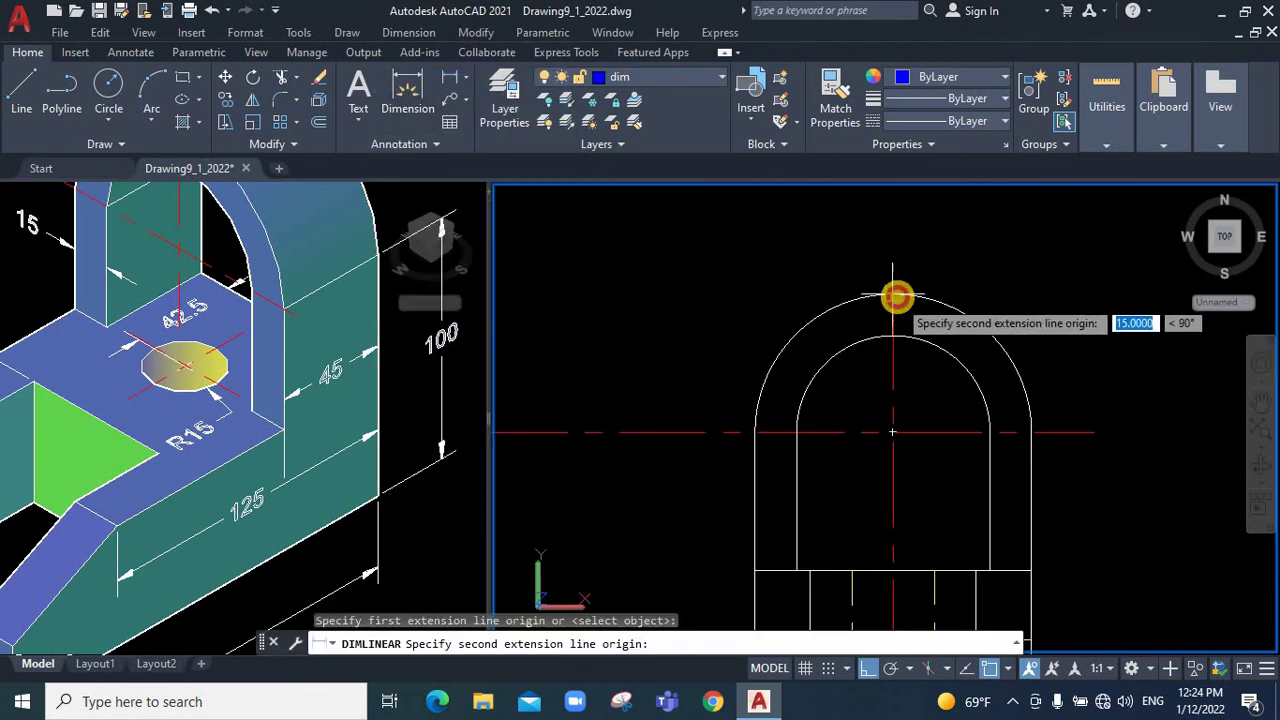
click(893, 337)
click(1037, 263)
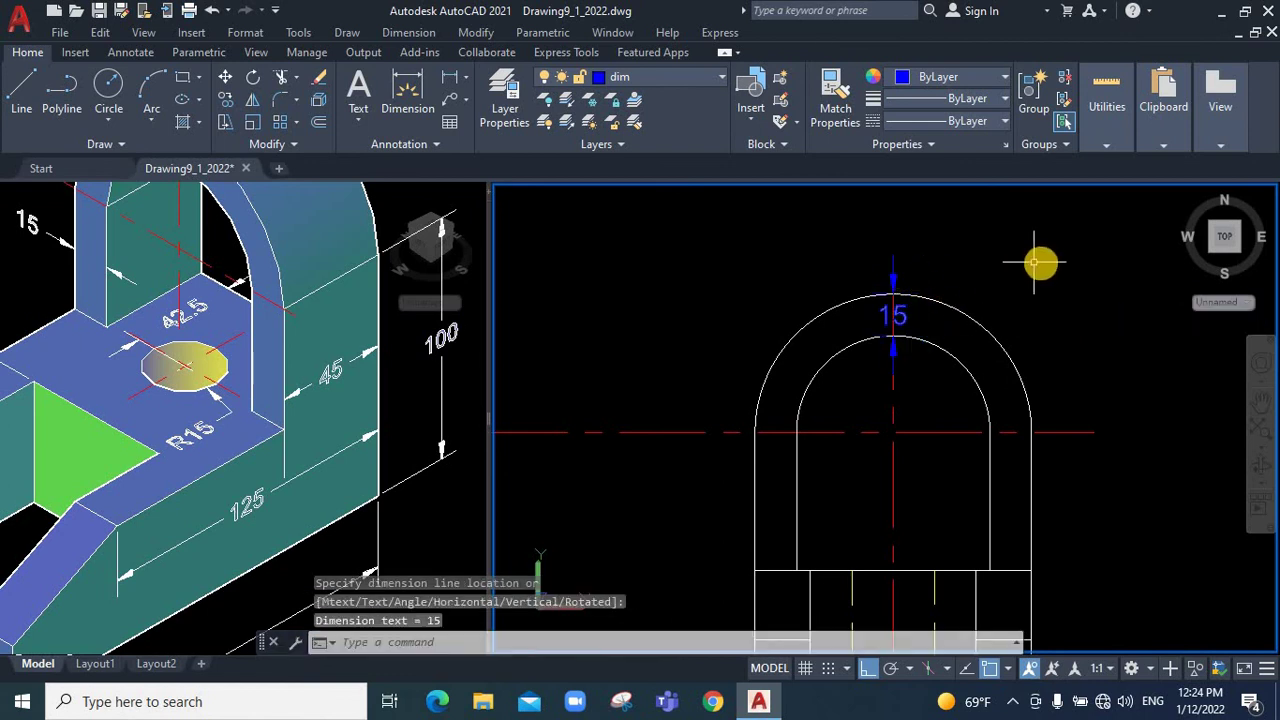
scroll(1040, 262, down, 5)
scroll(1060, 354, up, 3)
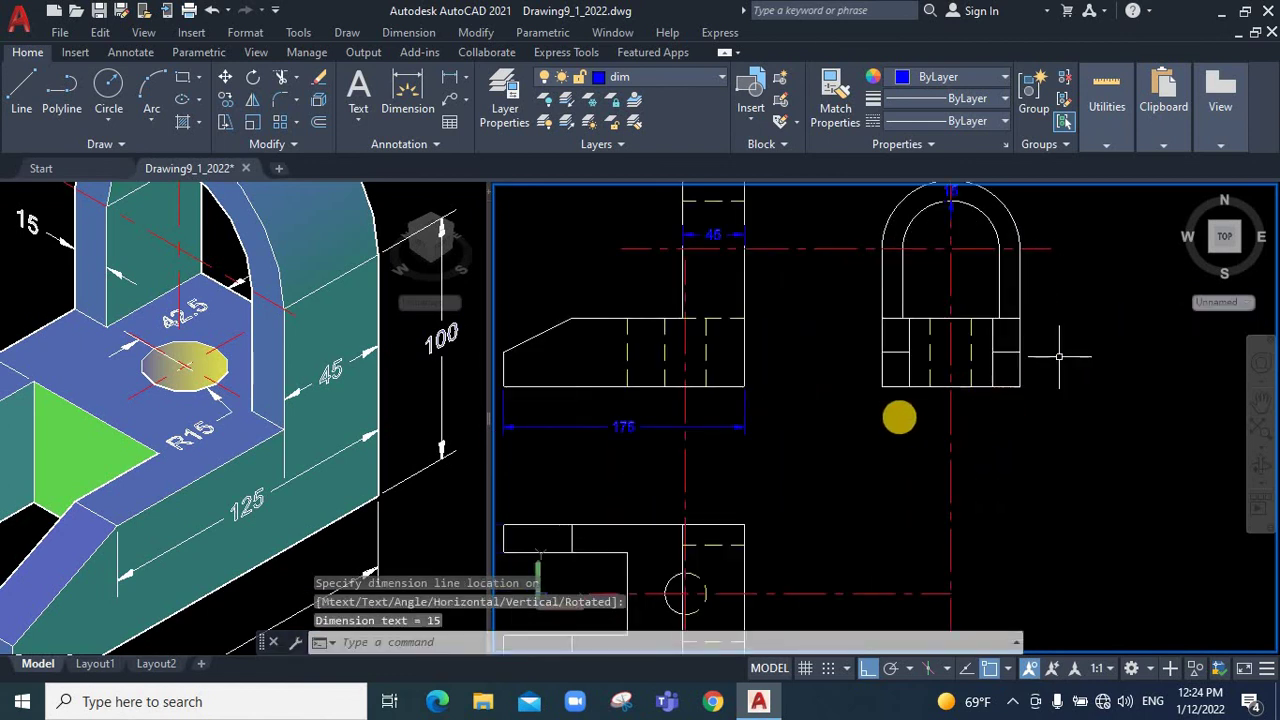
scroll(894, 443, down, 5)
scroll(794, 526, up, 2)
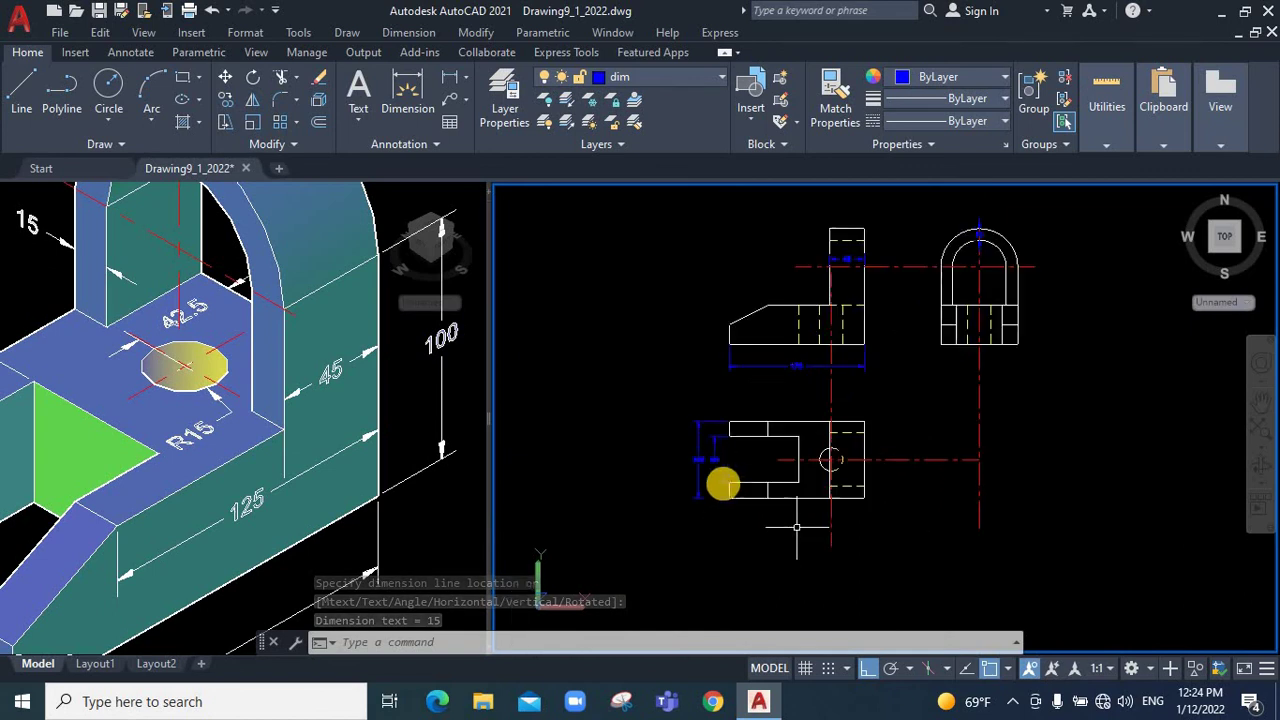
click(697, 466)
scroll(694, 440, up, 5)
scroll(694, 420, down, 5)
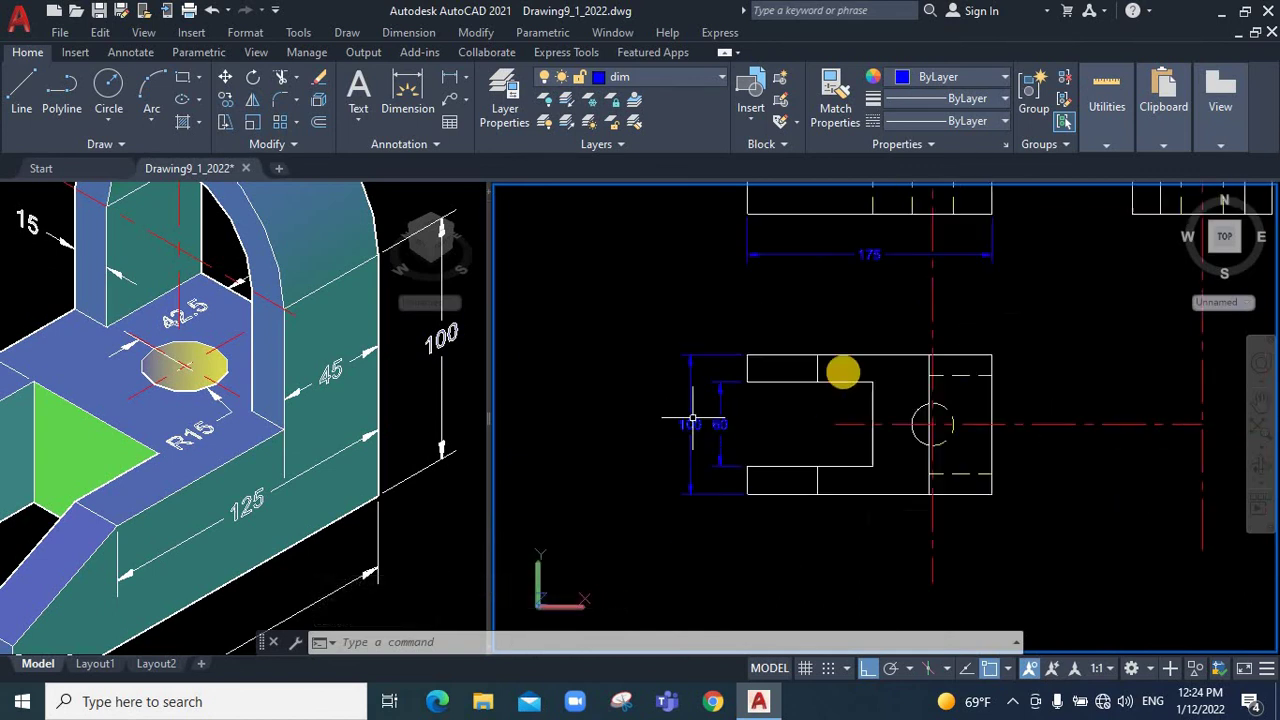
scroll(694, 420, down, 2)
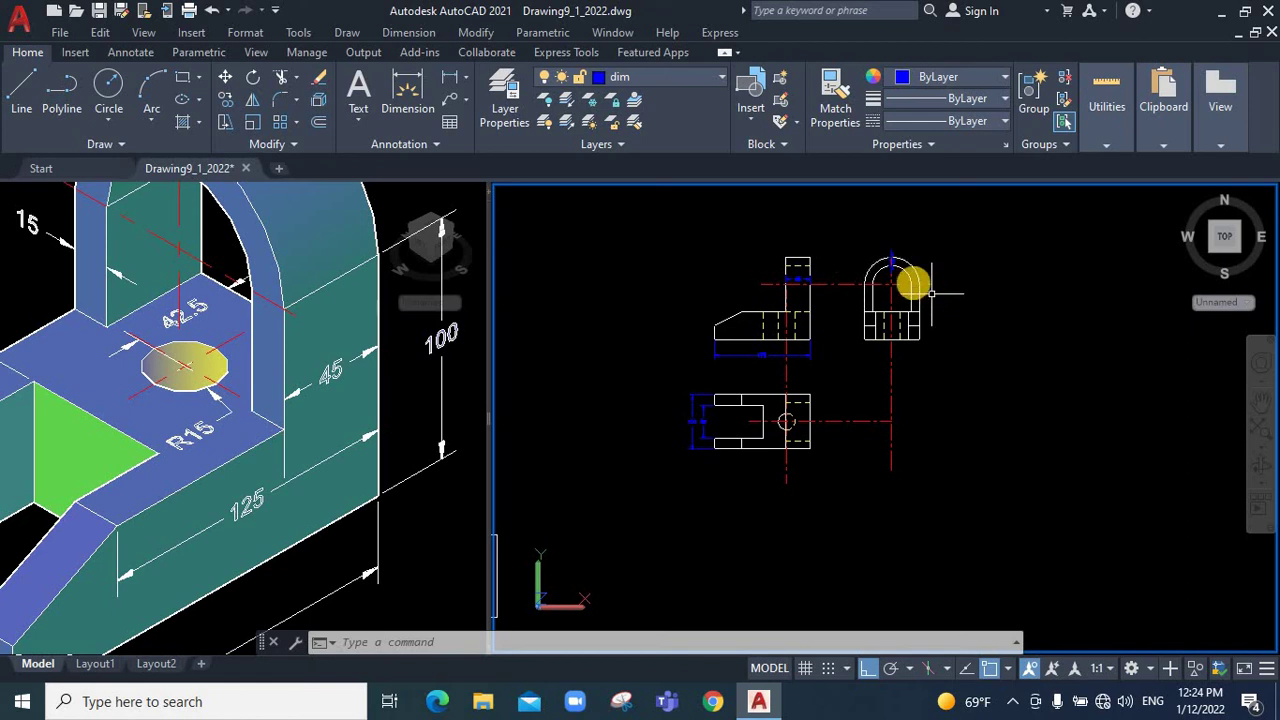
scroll(916, 285, up, 2)
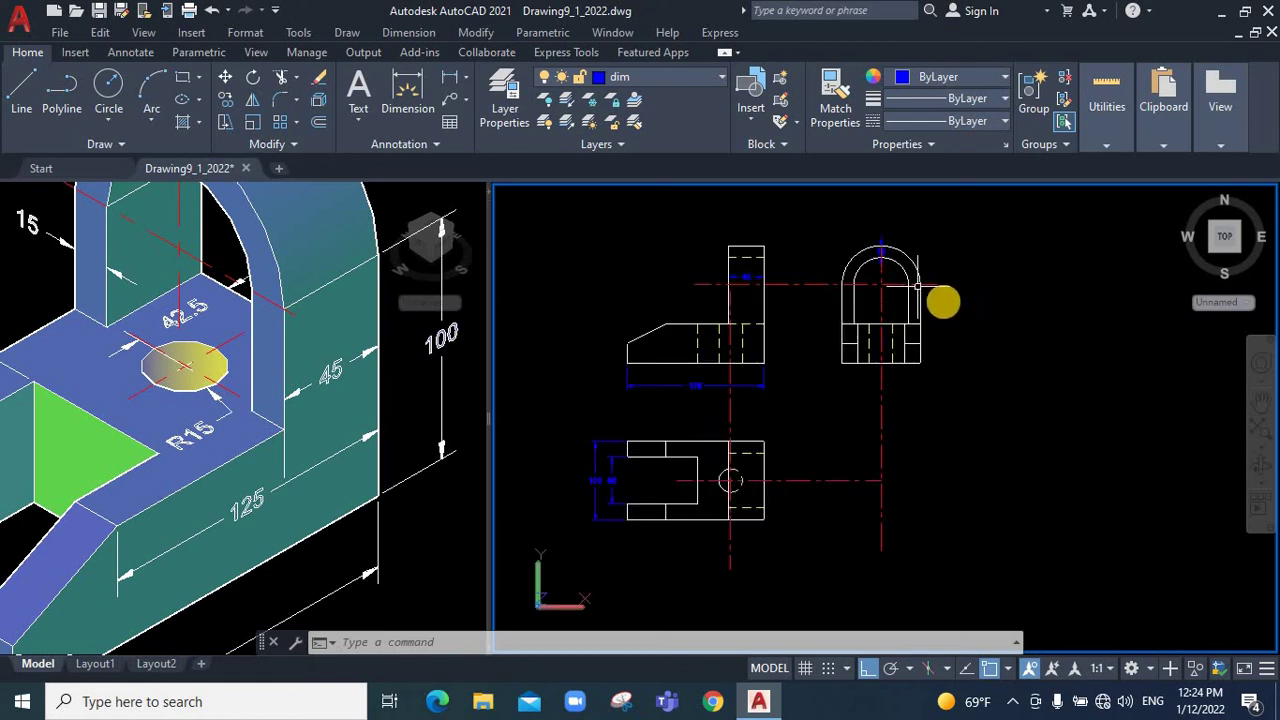
Add R35 and R50 radius dimensions to the inner and outer arch arcs
click(410, 34)
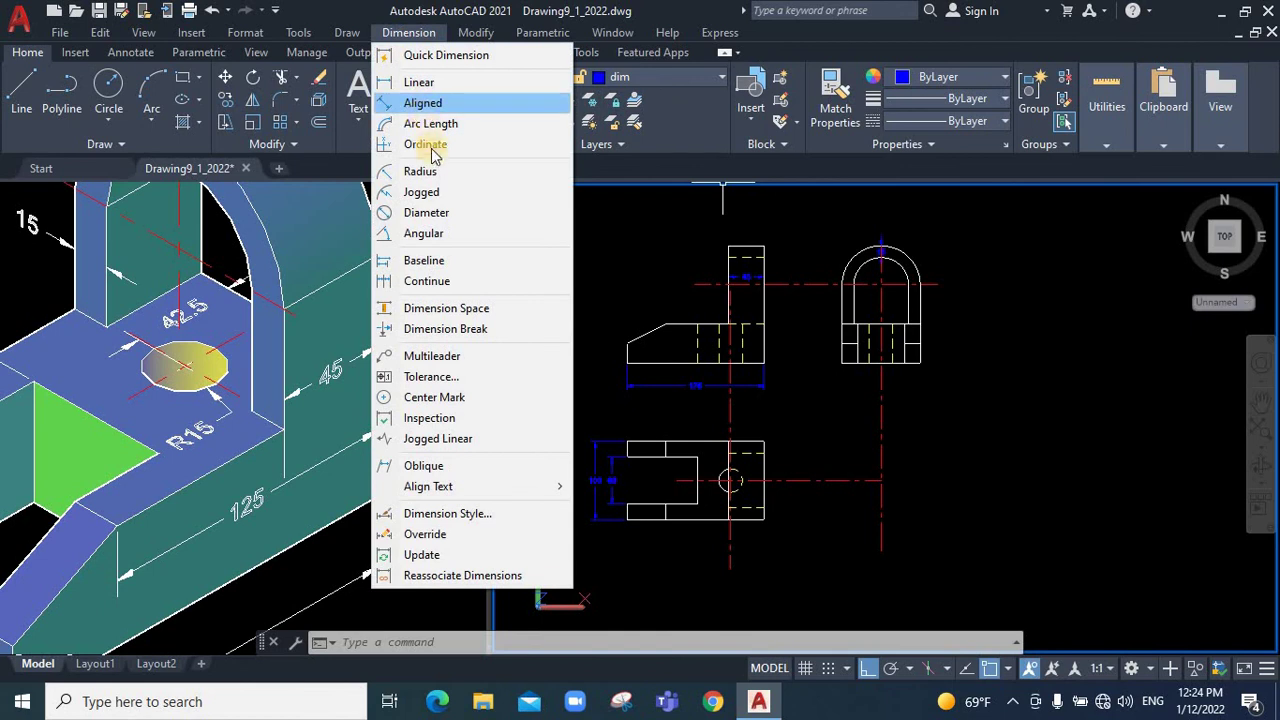
click(432, 183)
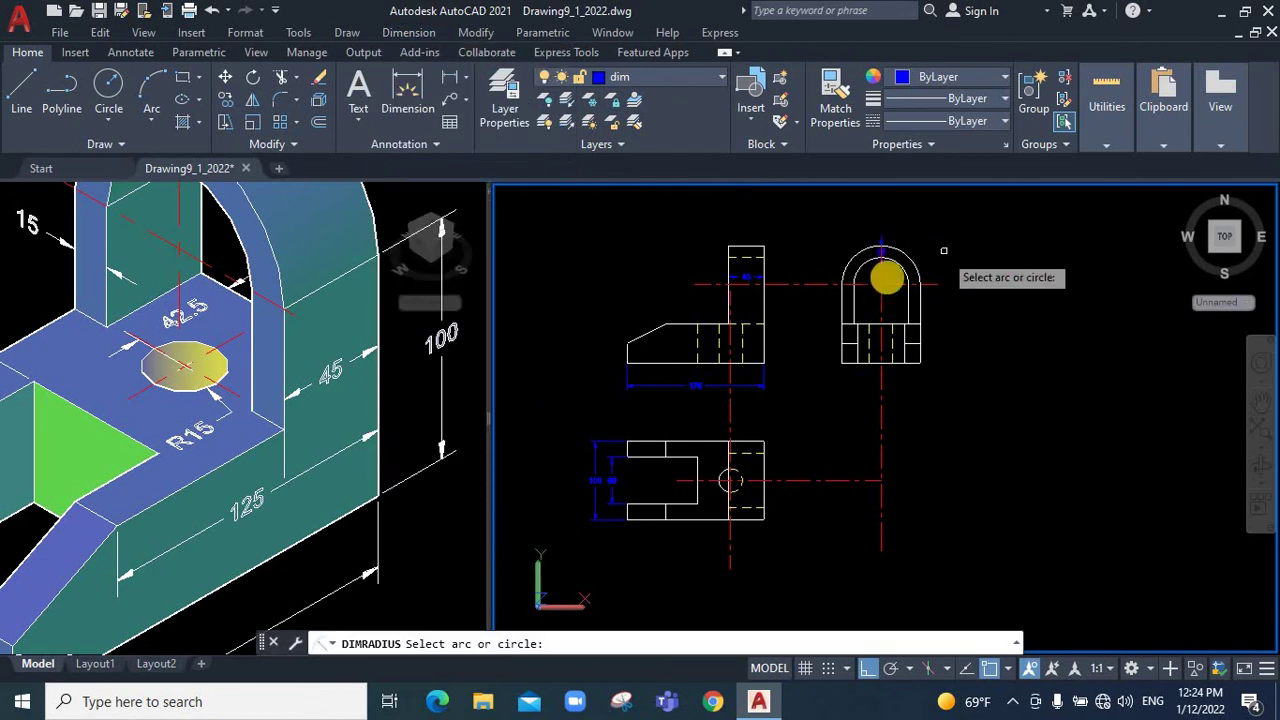
scroll(900, 255, up, 4)
click(812, 318)
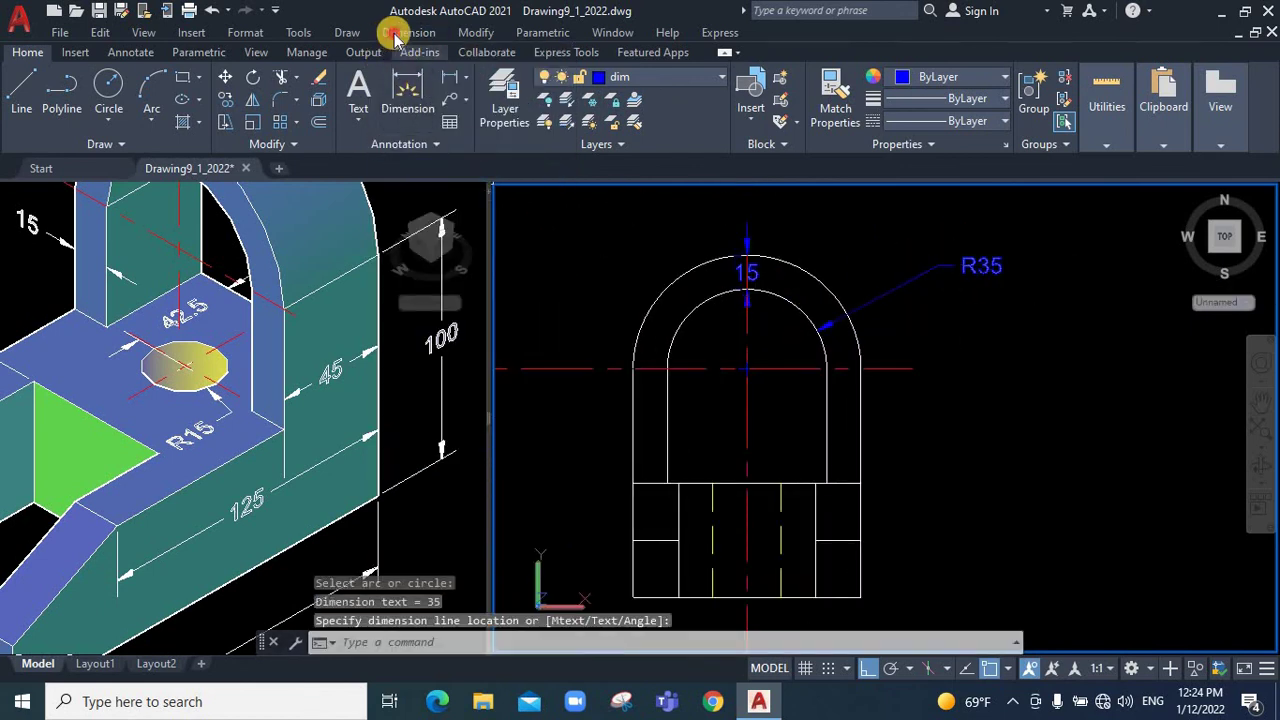
click(408, 32)
click(420, 171)
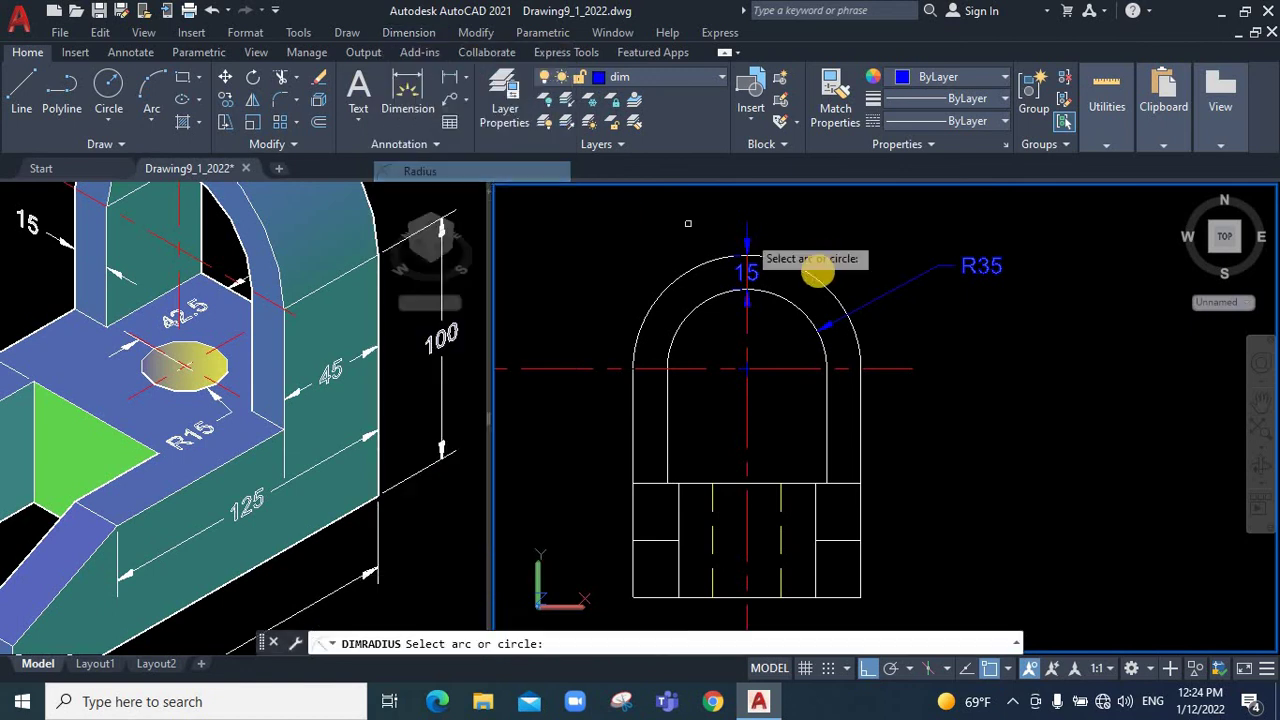
click(810, 275)
click(843, 229)
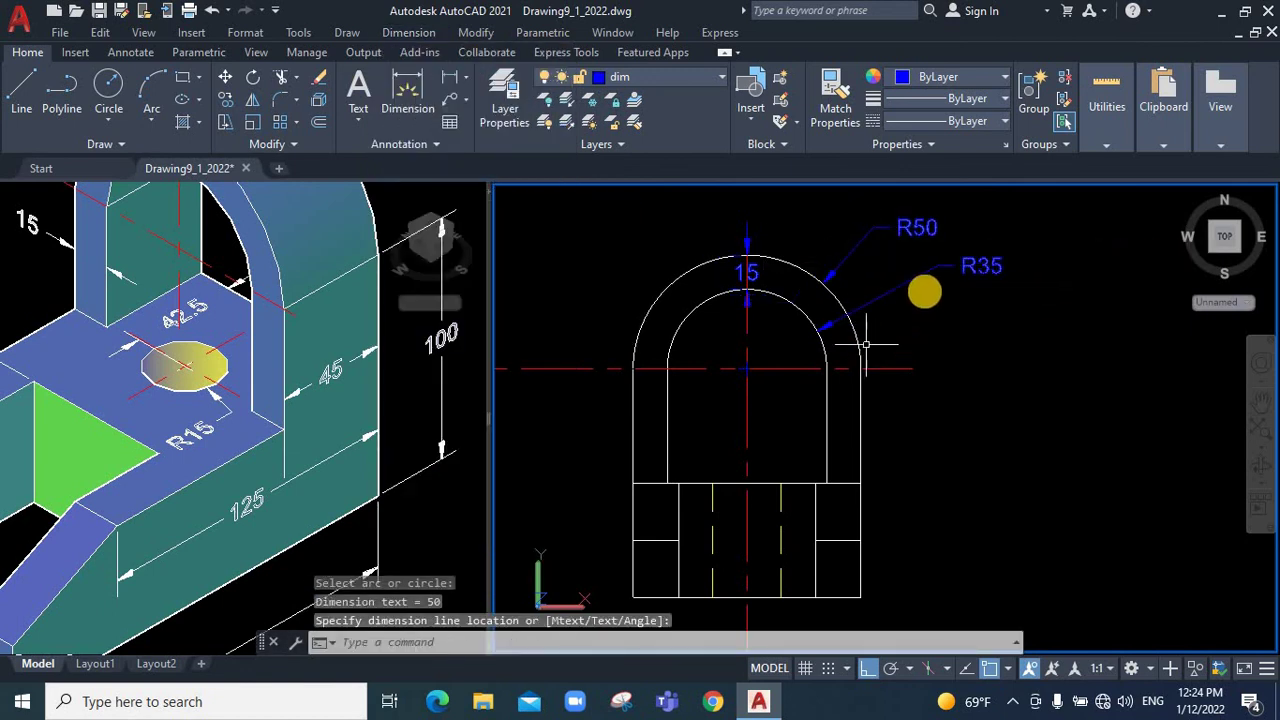
scroll(843, 400, down, 3)
scroll(840, 470, down, 1)
scroll(843, 440, up, 1)
scroll(843, 434, down, 3)
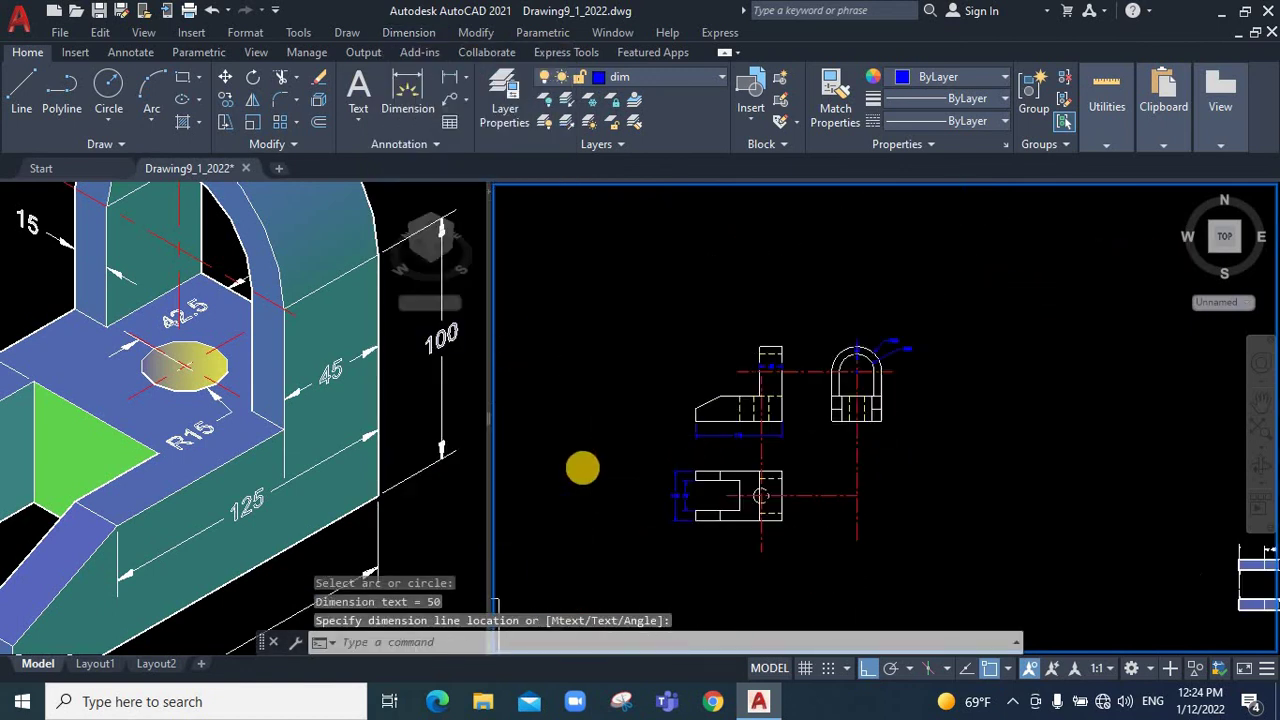
scroll(660, 424, up, 3)
scroll(745, 405, up, 2)
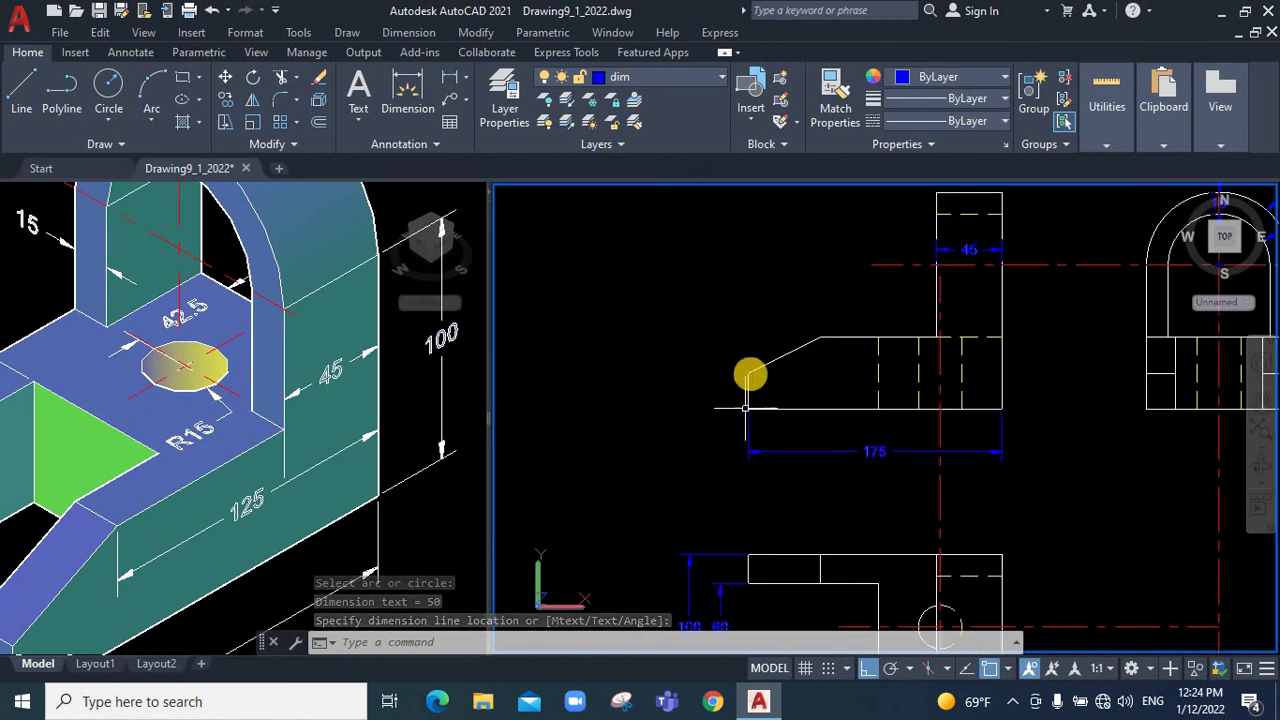
Dimension the front view's sloped left end with a vertical 25 linear dimension
click(408, 32)
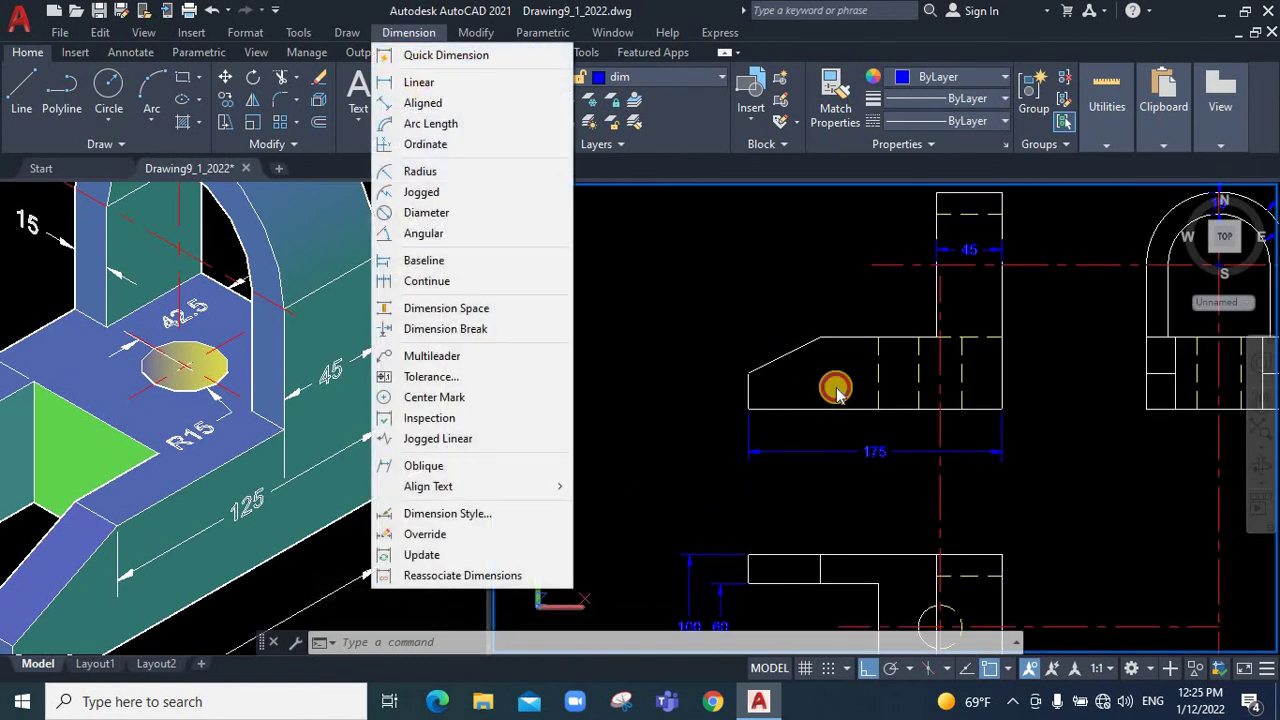
click(420, 81)
click(748, 372)
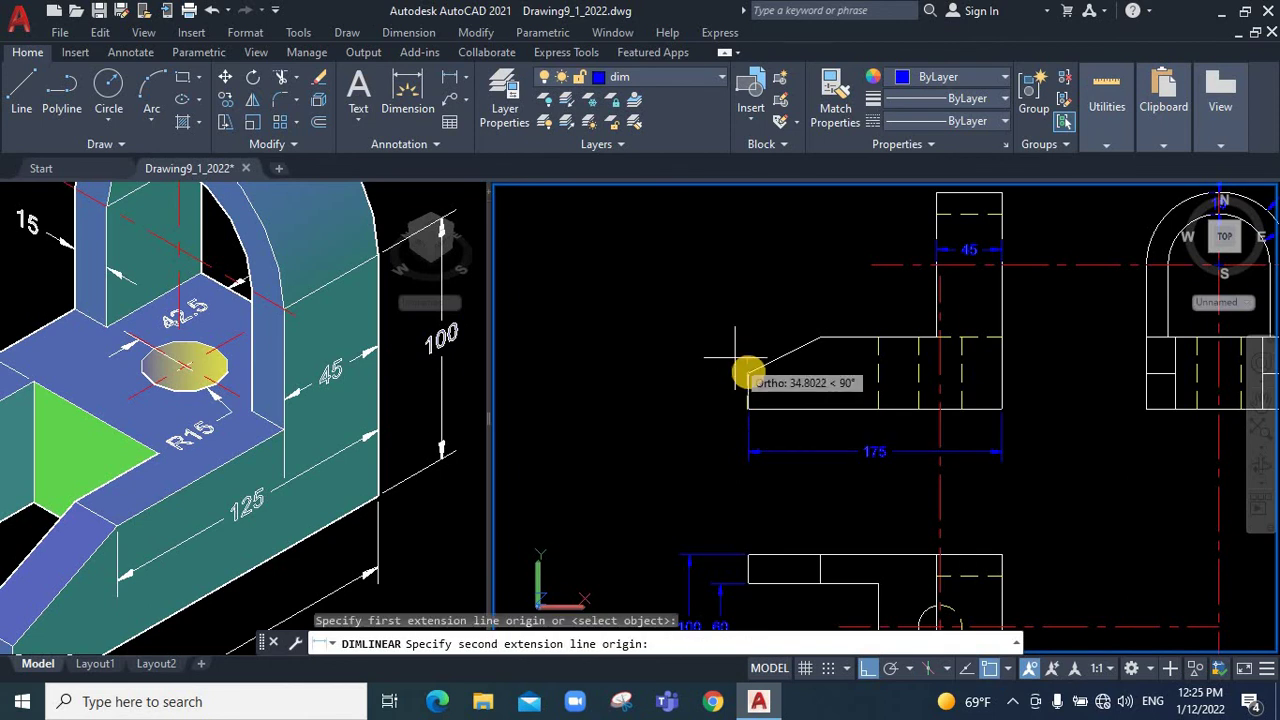
click(718, 373)
click(702, 372)
scroll(710, 343, down, 2)
scroll(890, 557, up, 2)
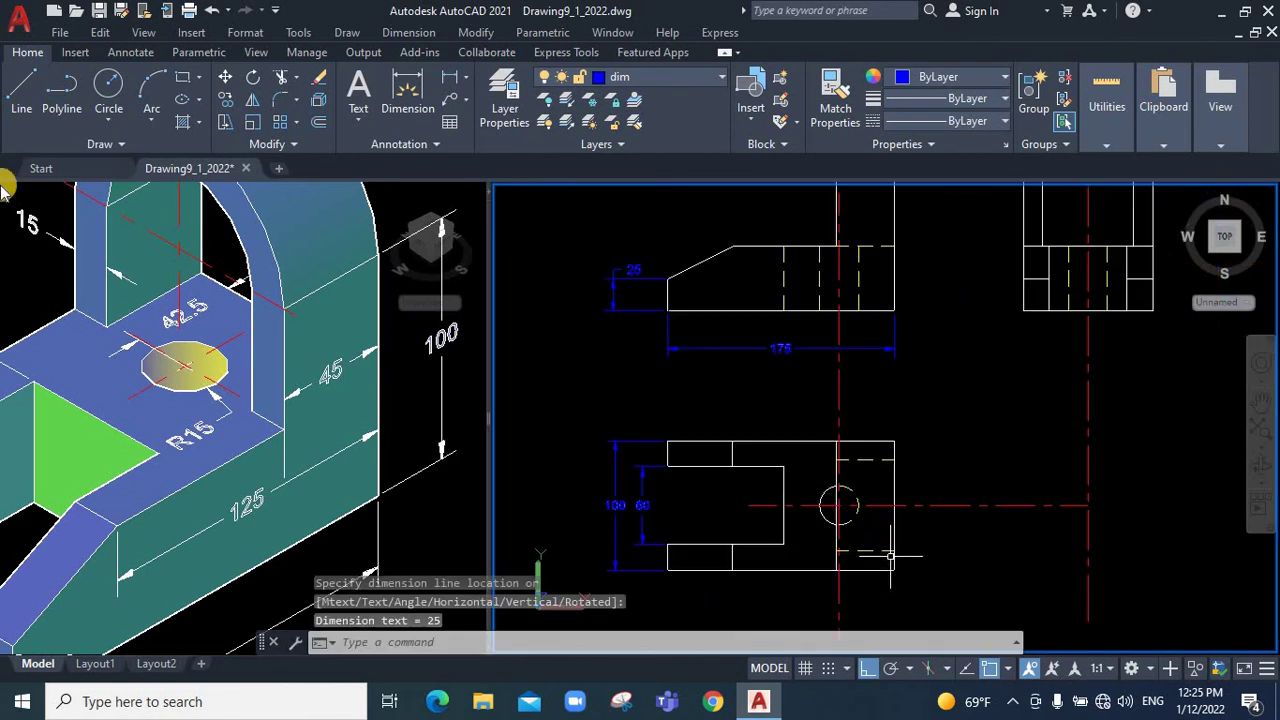
Label the top view's small circle with an R15 radius dimension
click(405, 32)
click(420, 172)
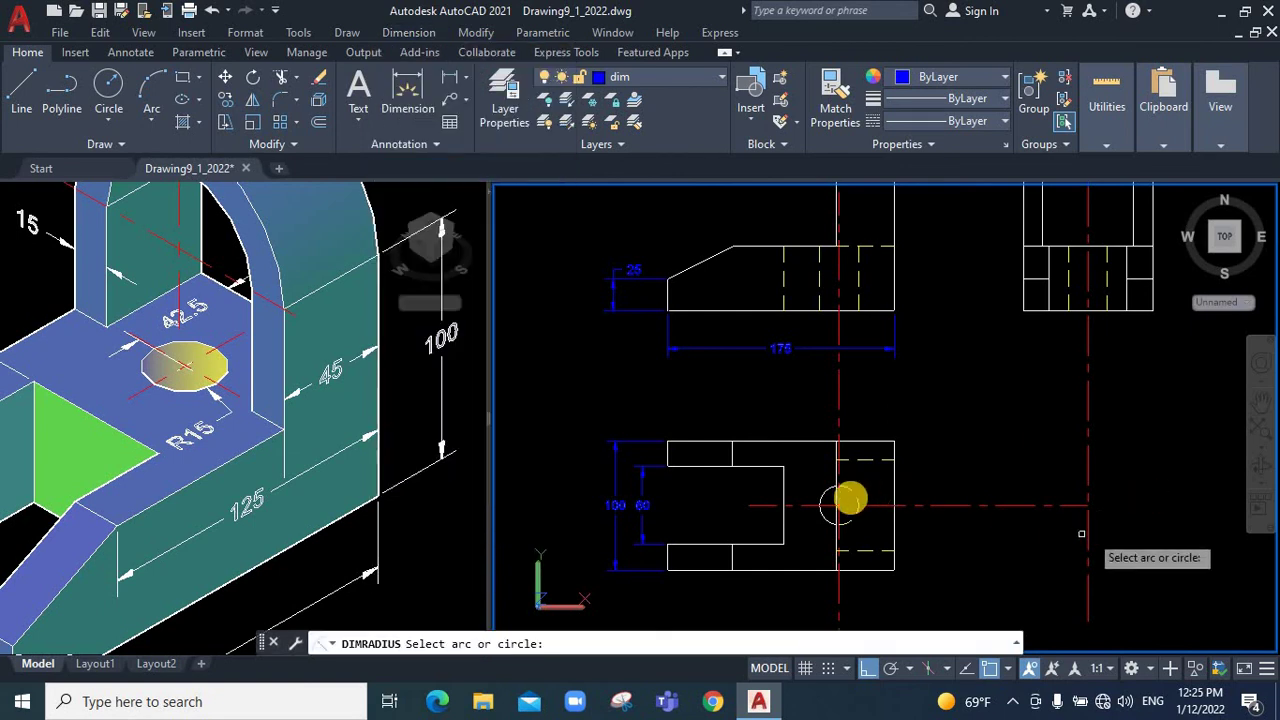
click(825, 476)
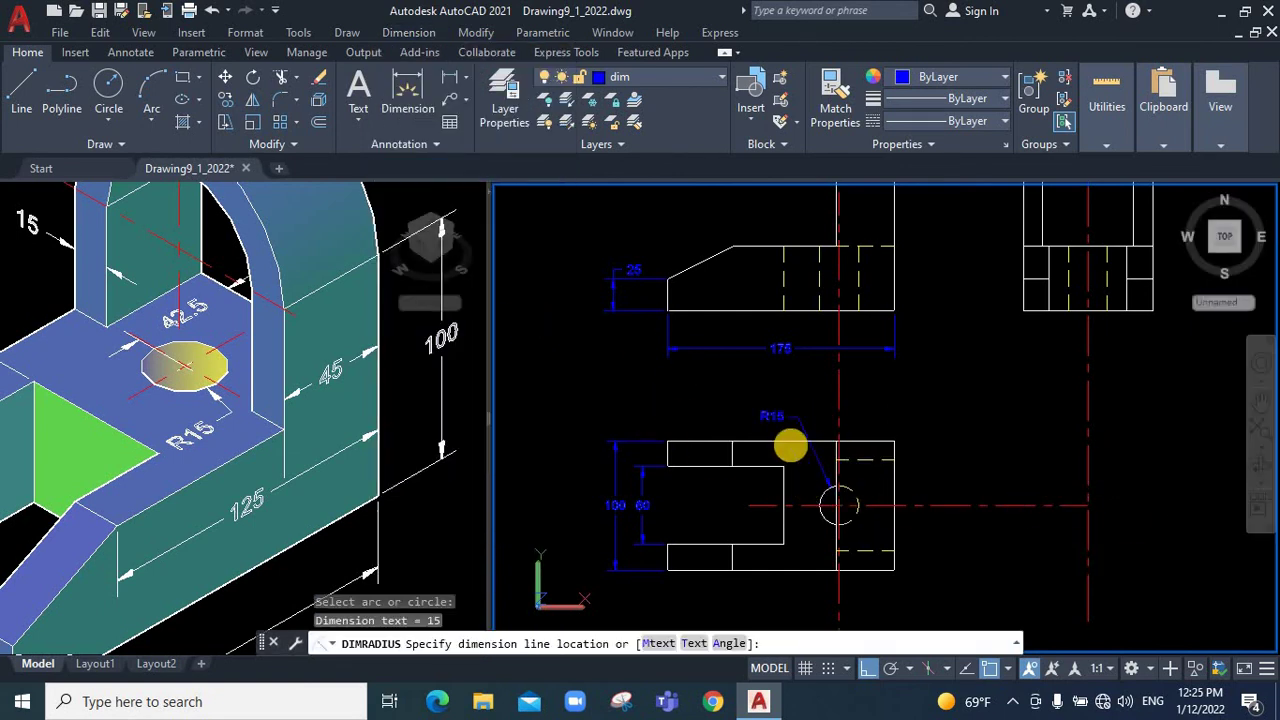
click(790, 446)
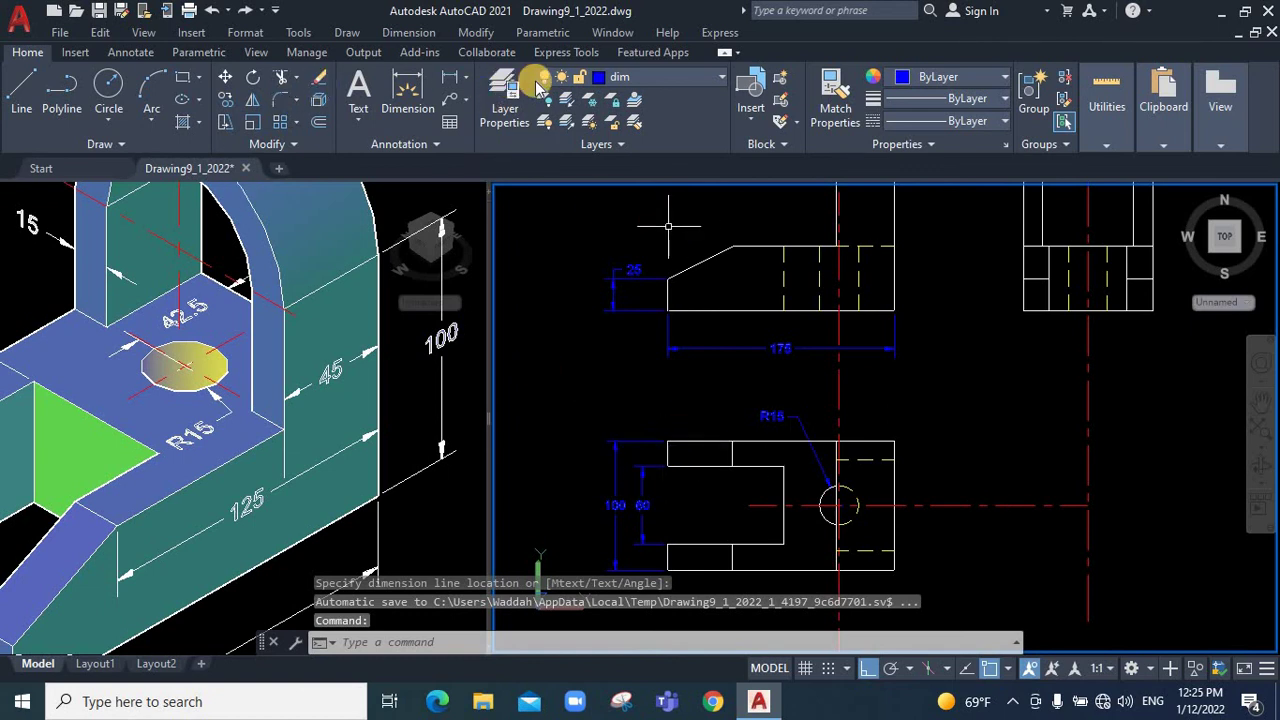
Add an 80 linear dimension from the top view's corner to the circle centre
click(409, 32)
click(419, 82)
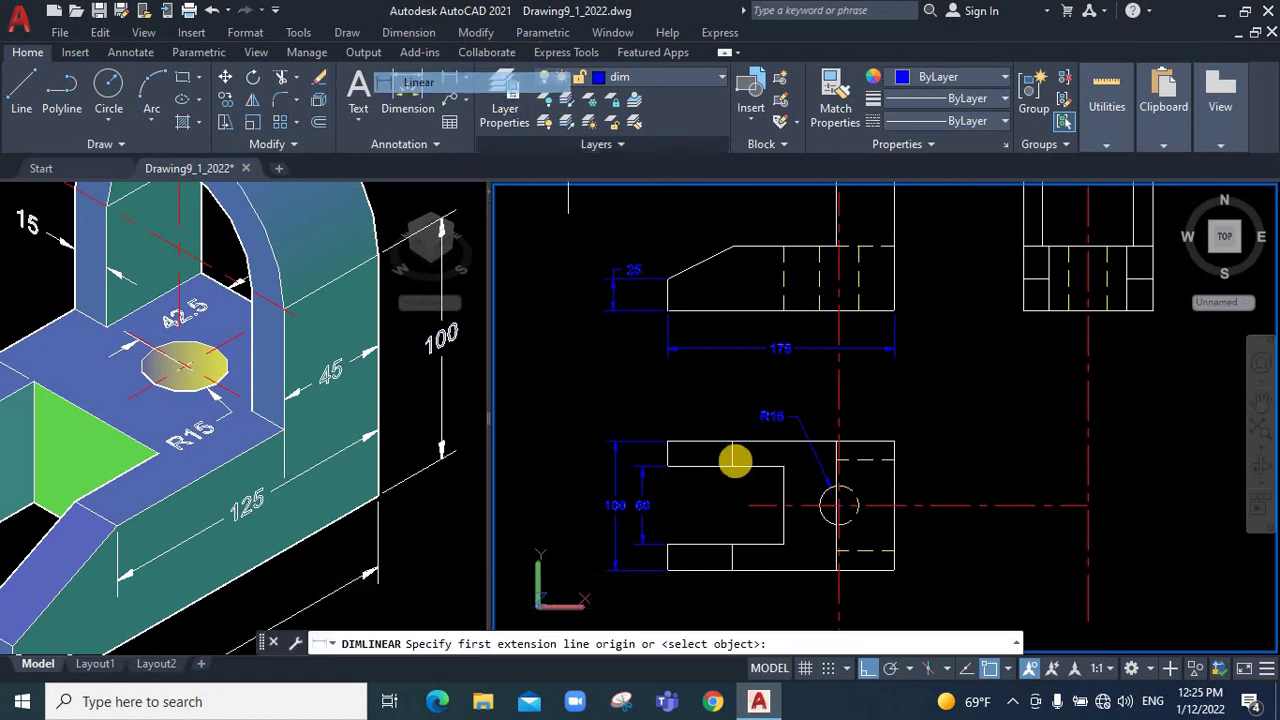
click(733, 441)
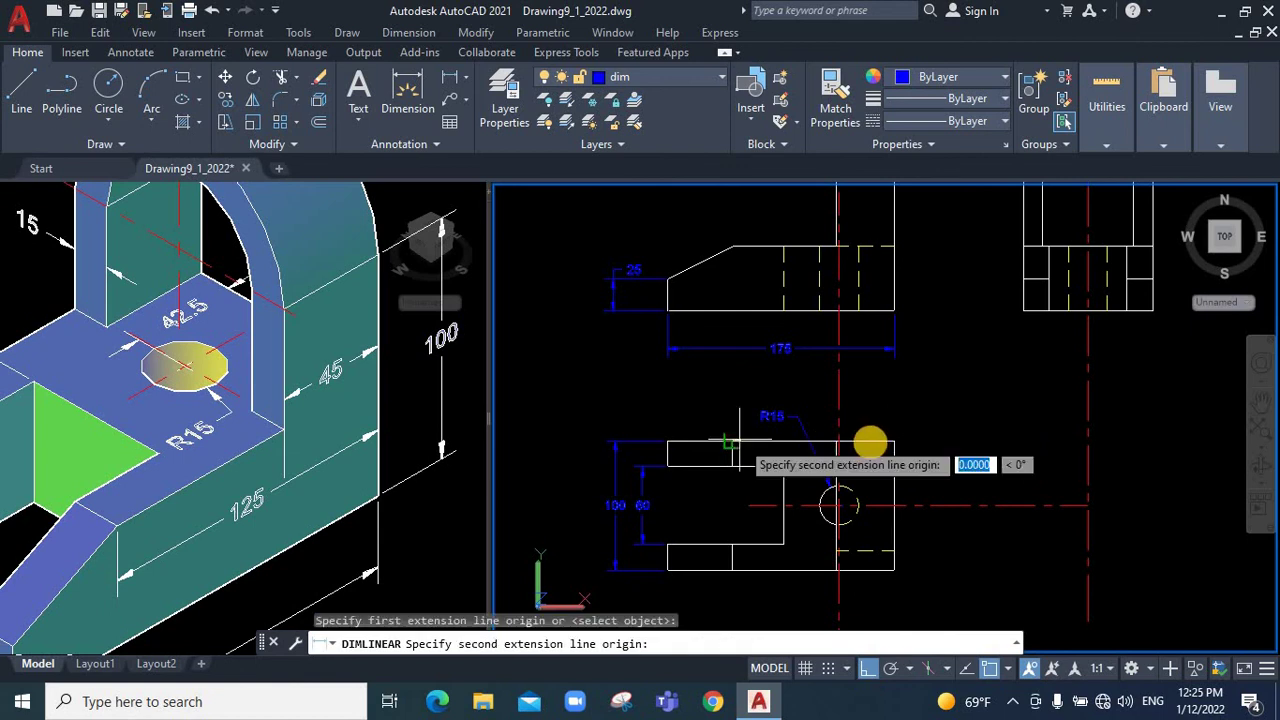
scroll(876, 421, up, 5)
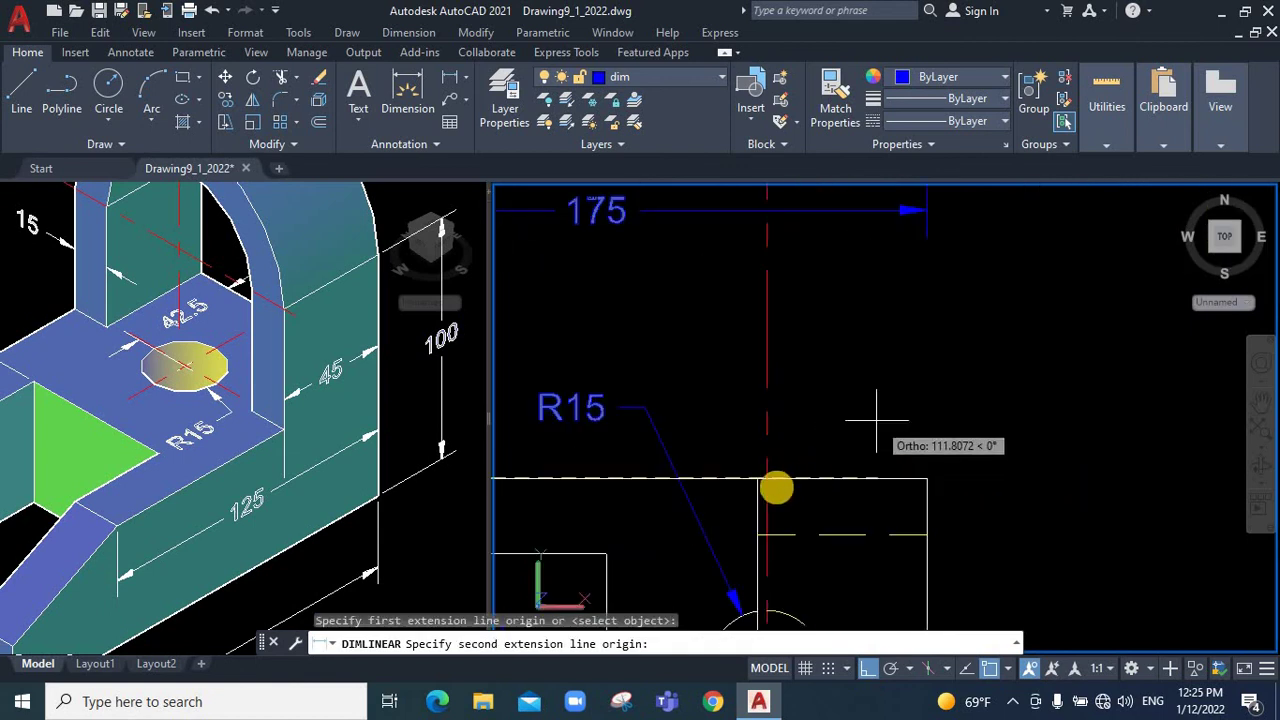
click(750, 479)
click(460, 376)
scroll(178, 330, down, 3)
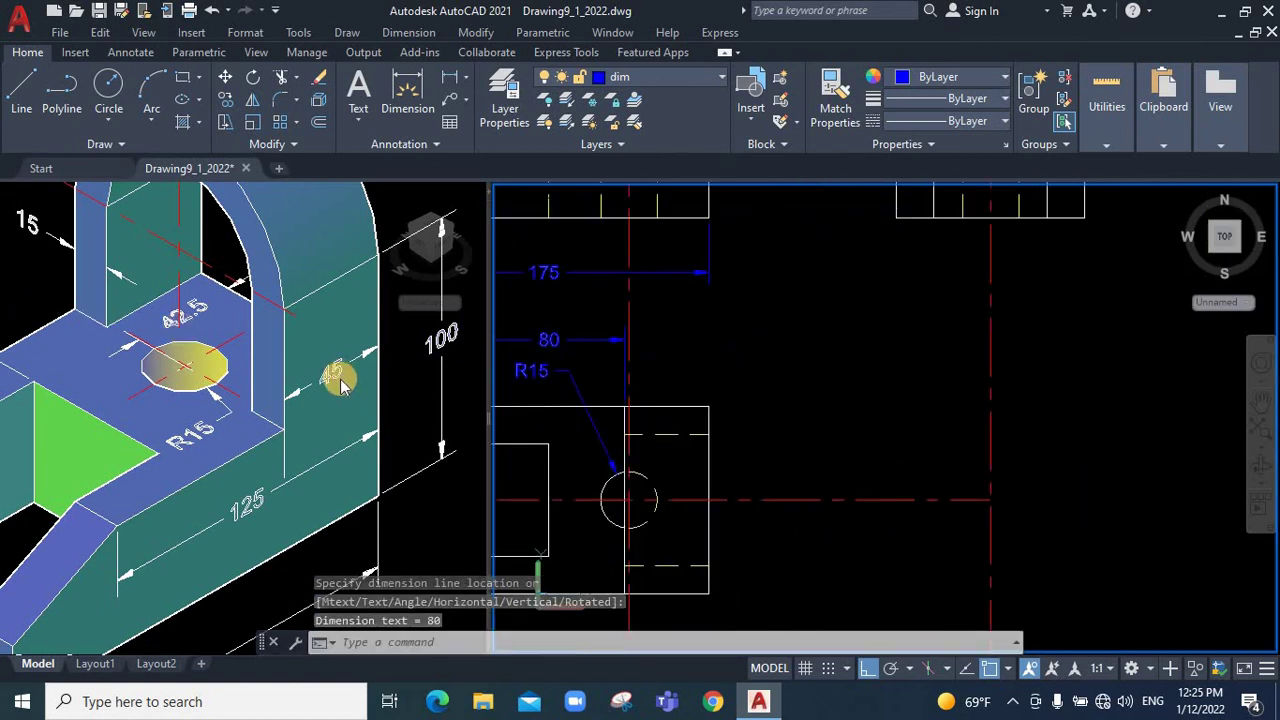
scroll(903, 437, down, 2)
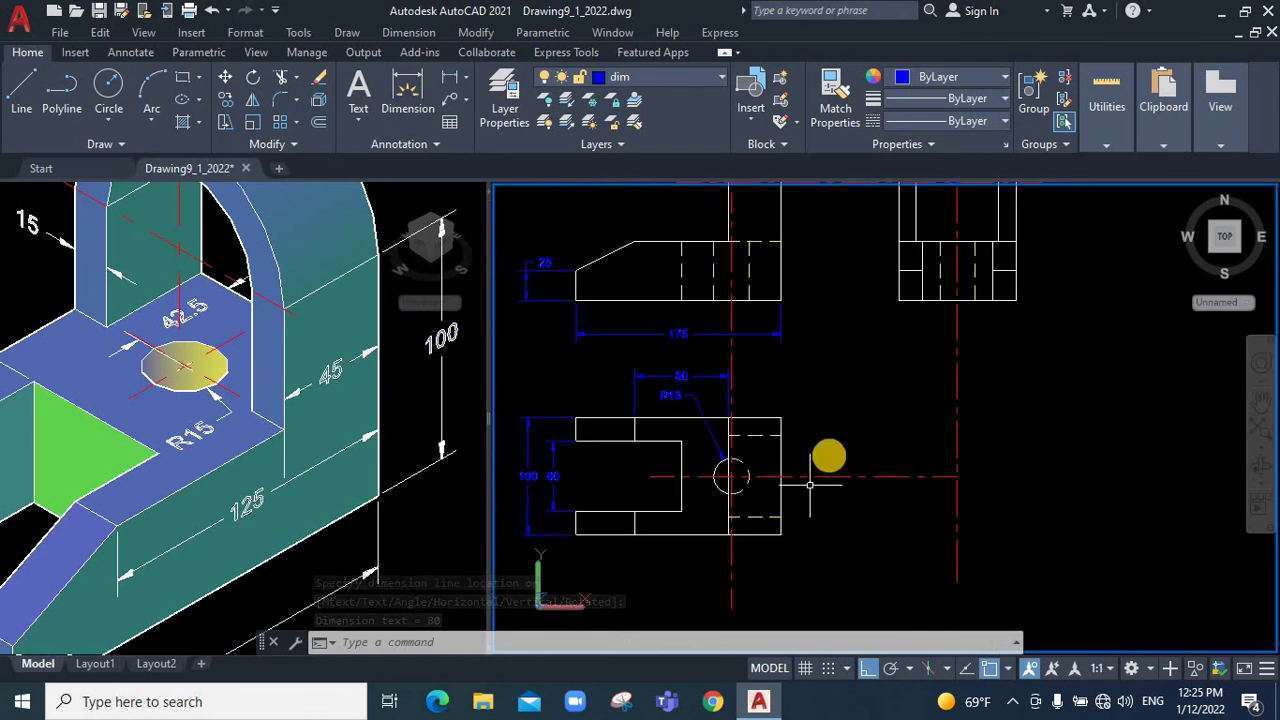
scroll(823, 400, down, 6)
scroll(734, 371, up, 4)
scroll(738, 369, up, 3)
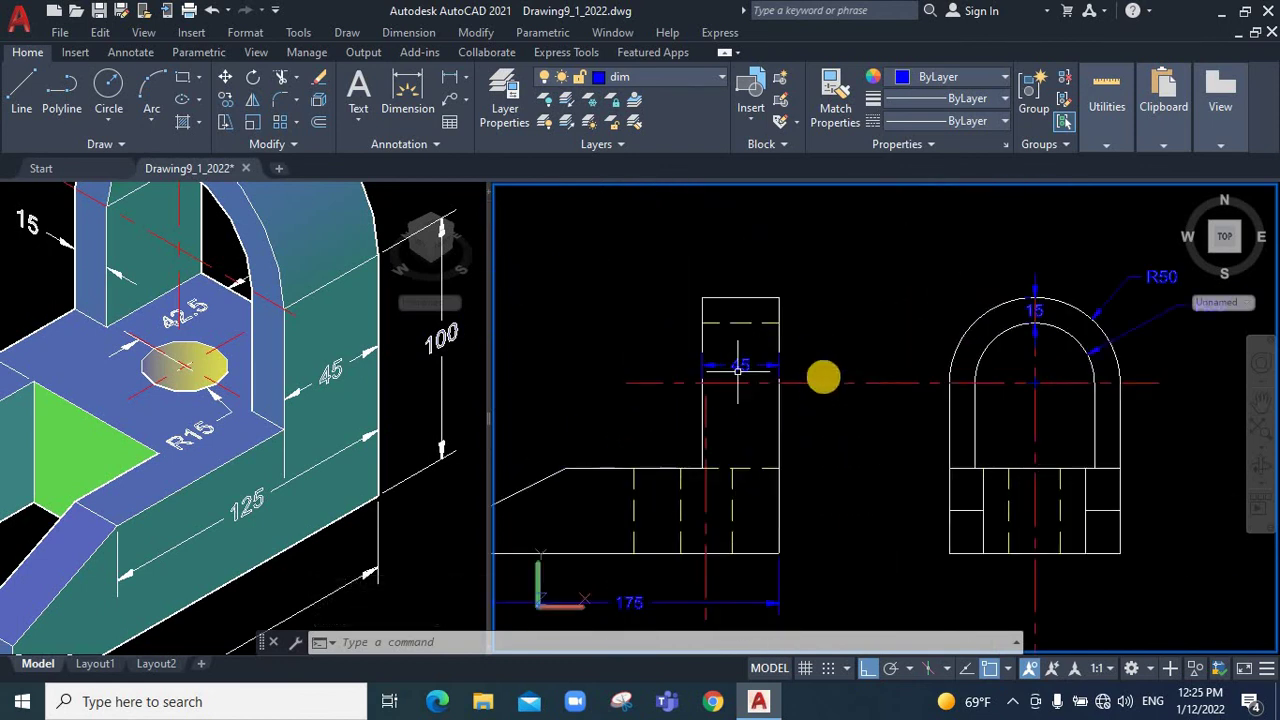
scroll(850, 585, down, 3)
scroll(858, 583, up, 5)
scroll(862, 579, up, 2)
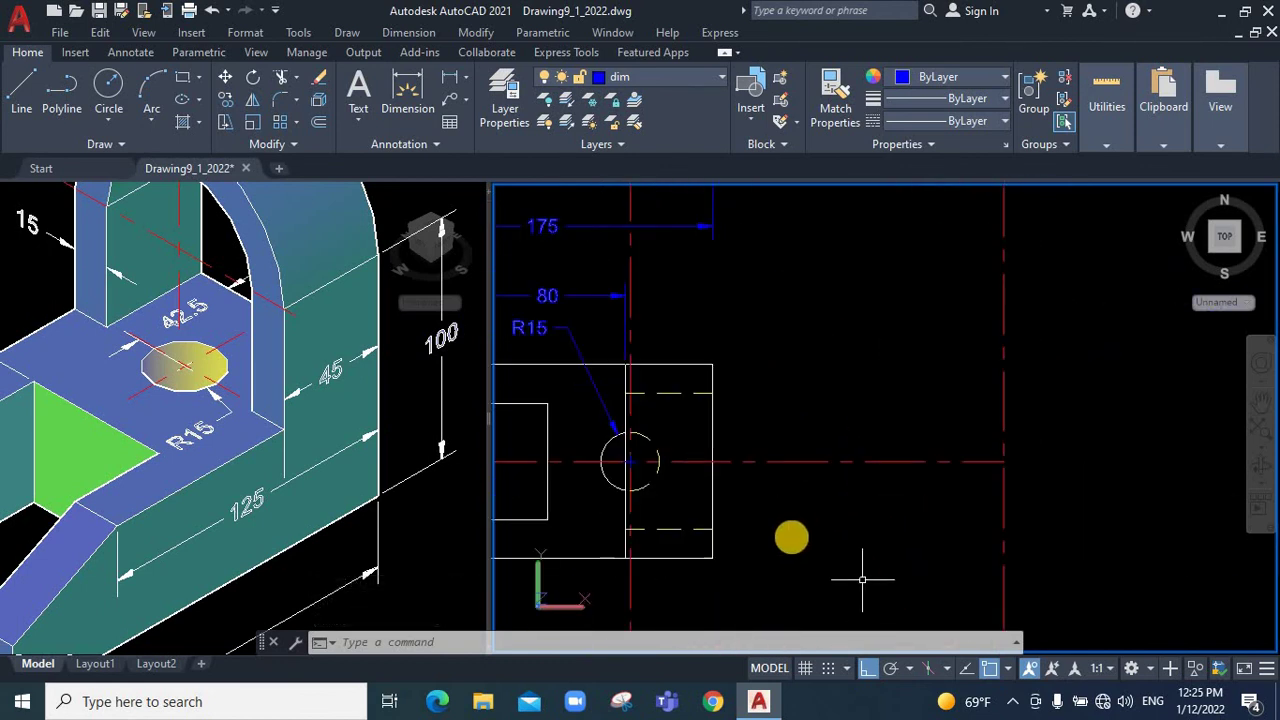
scroll(1000, 520, down, 1)
Add a vertical 50 dimension along the front view's right edge
key(alt+n)
key(l)
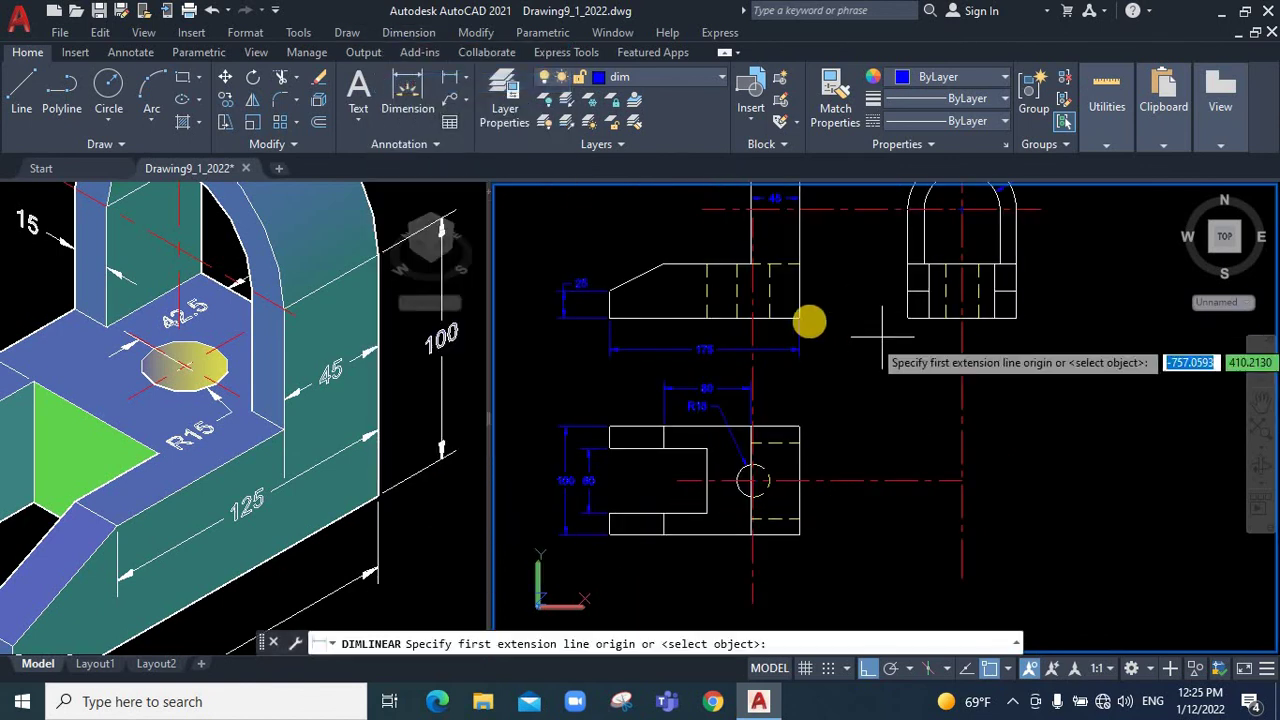
click(800, 319)
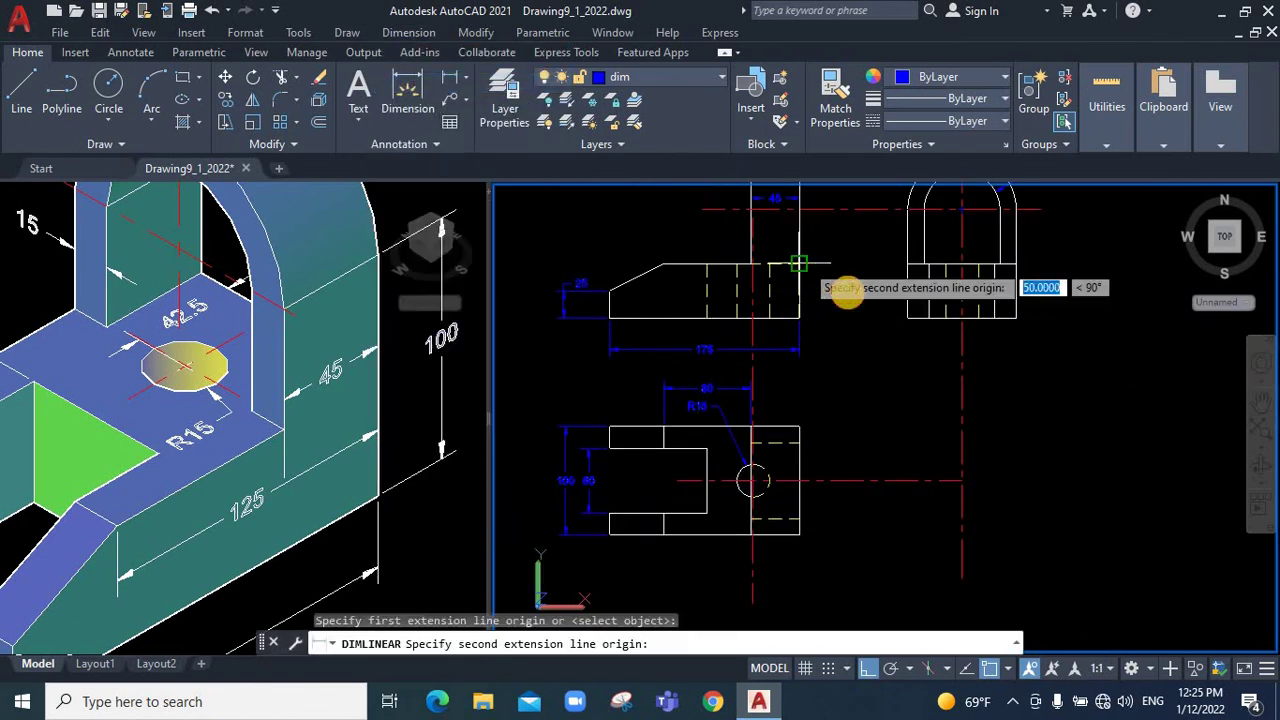
click(800, 265)
click(846, 292)
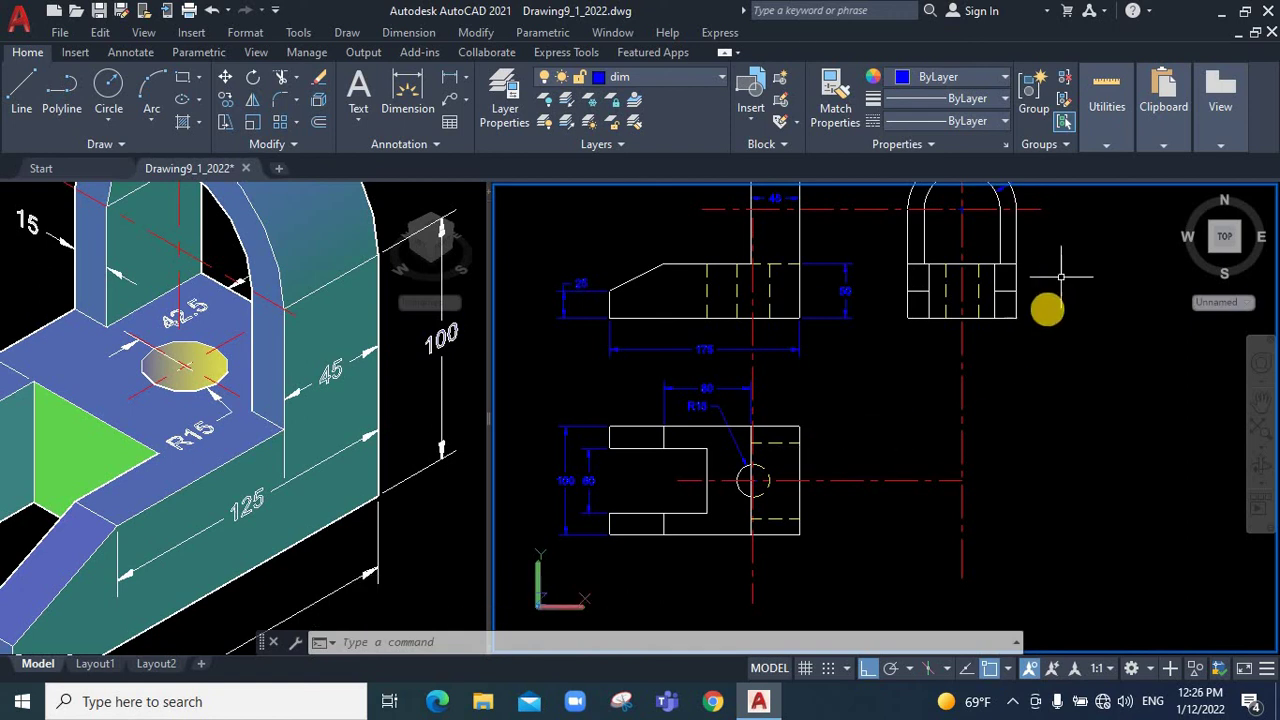
scroll(1060, 290, down, 4)
scroll(1080, 271, up, 5)
scroll(1080, 272, up, 3)
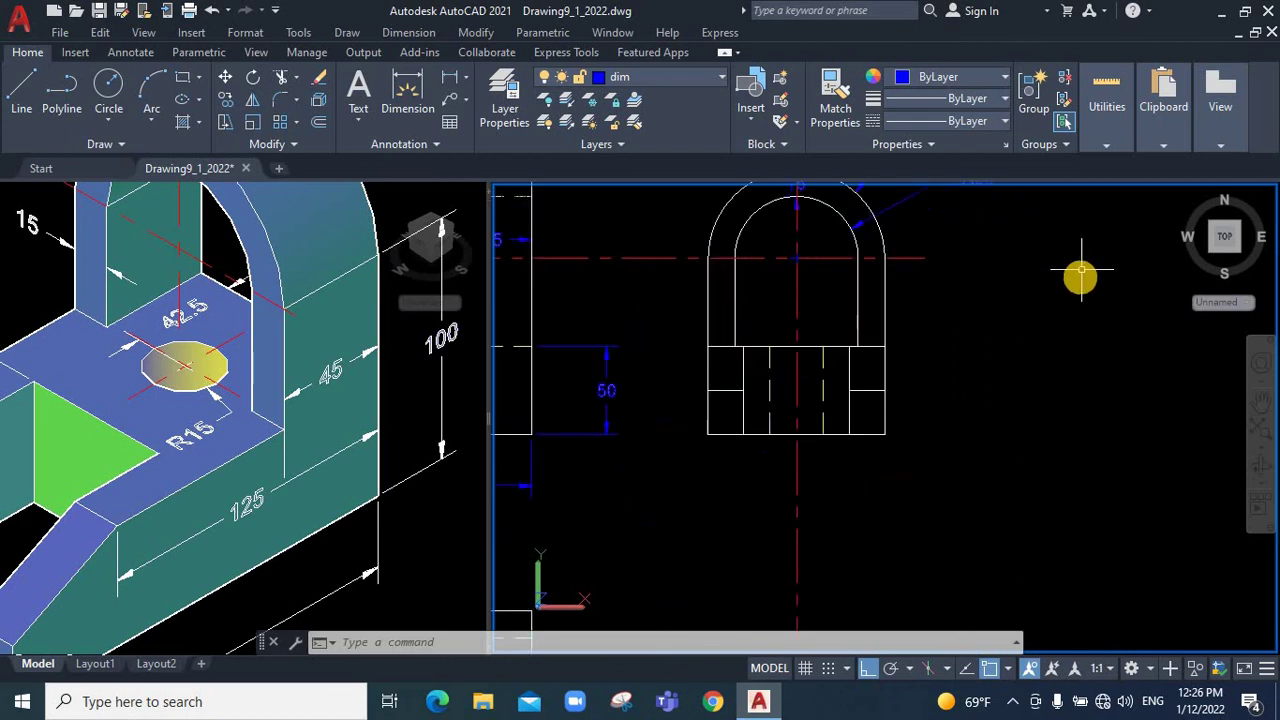
scroll(1080, 255, down, 6)
scroll(1083, 233, up, 3)
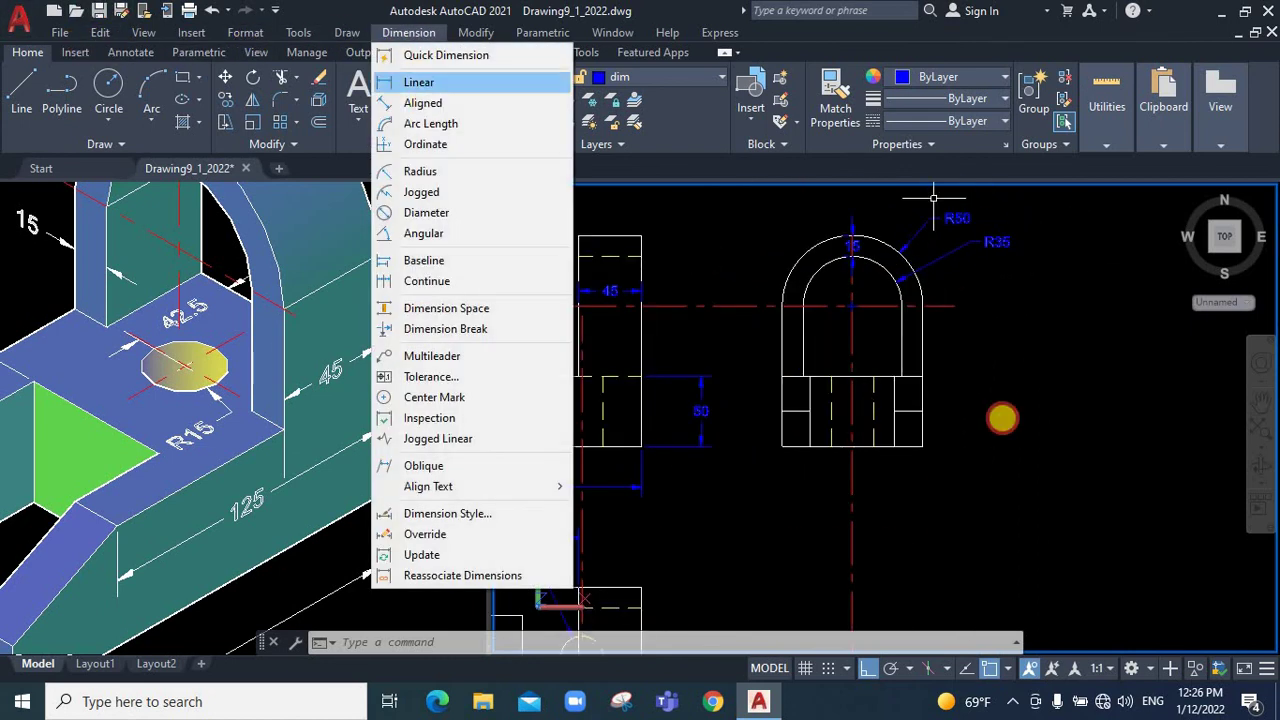
Dimension the side view's height at 100 and delete an unwanted object
click(420, 82)
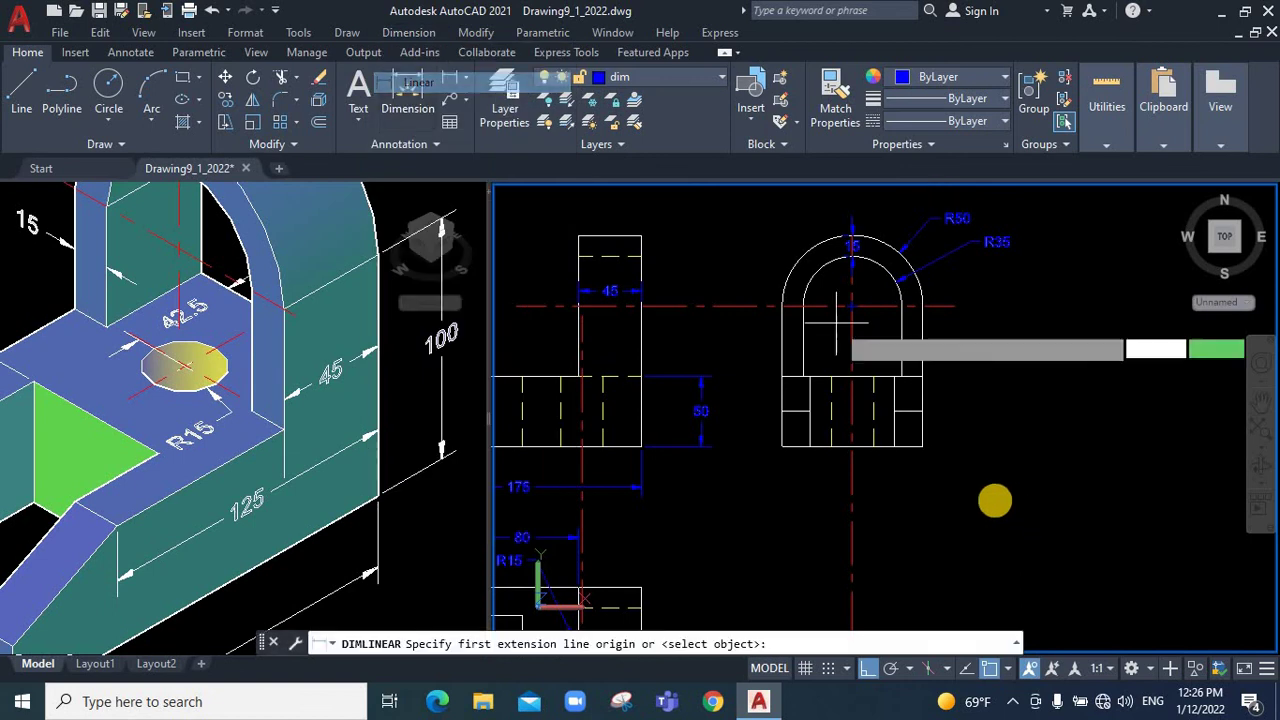
click(922, 446)
click(928, 318)
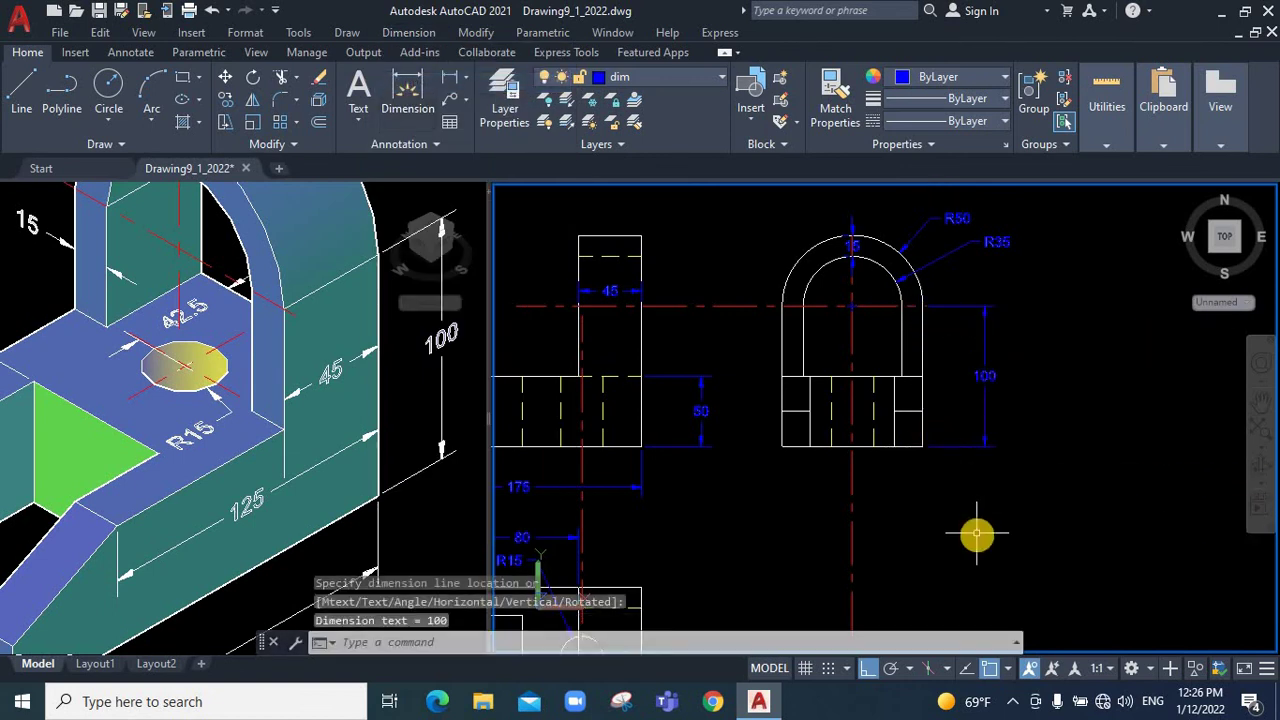
scroll(750, 452, down, 4)
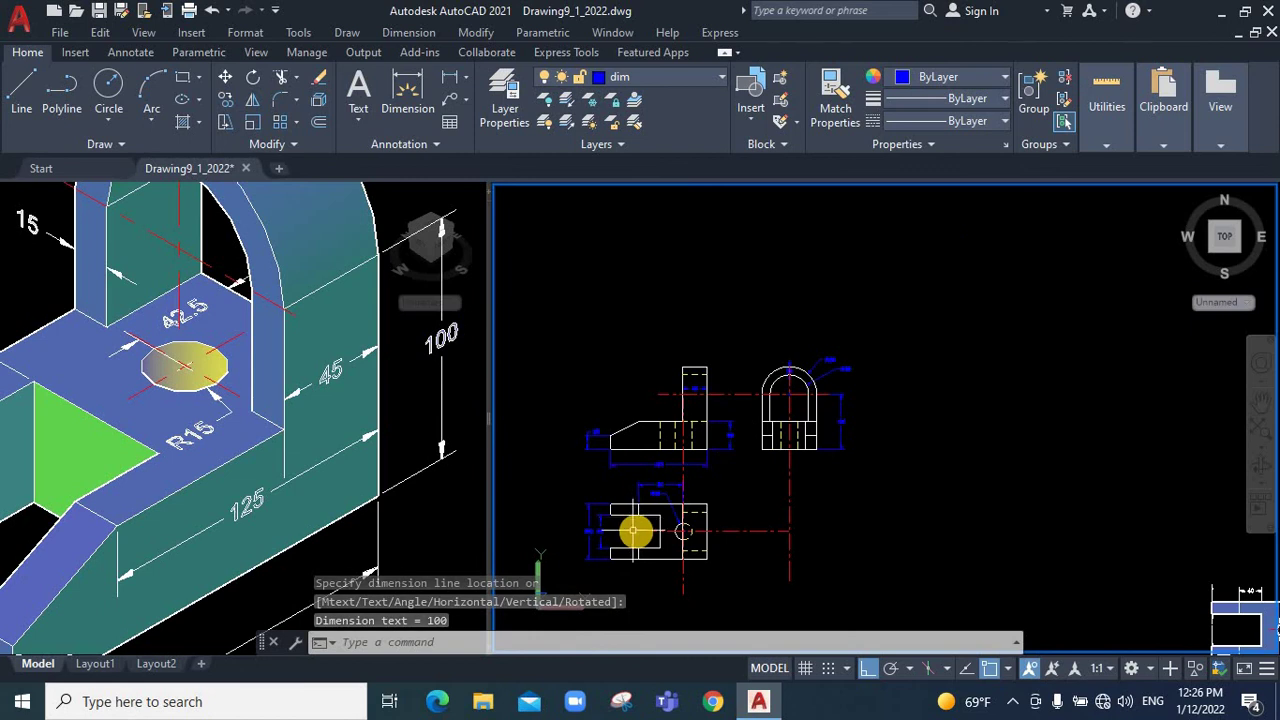
scroll(575, 560, down, 2)
key(Delete)
scroll(580, 570, up, 2)
scroll(600, 557, up, 3)
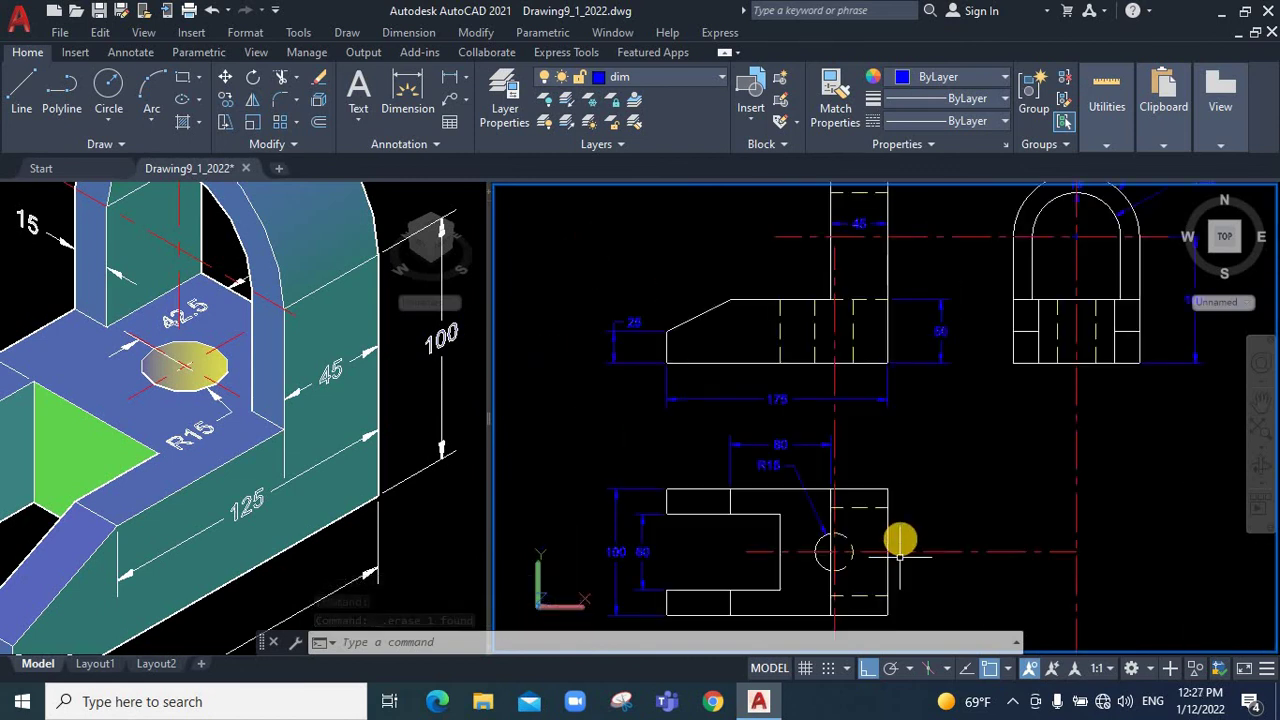
scroll(900, 555, down, 4)
scroll(893, 538, up, 3)
scroll(889, 545, up, 2)
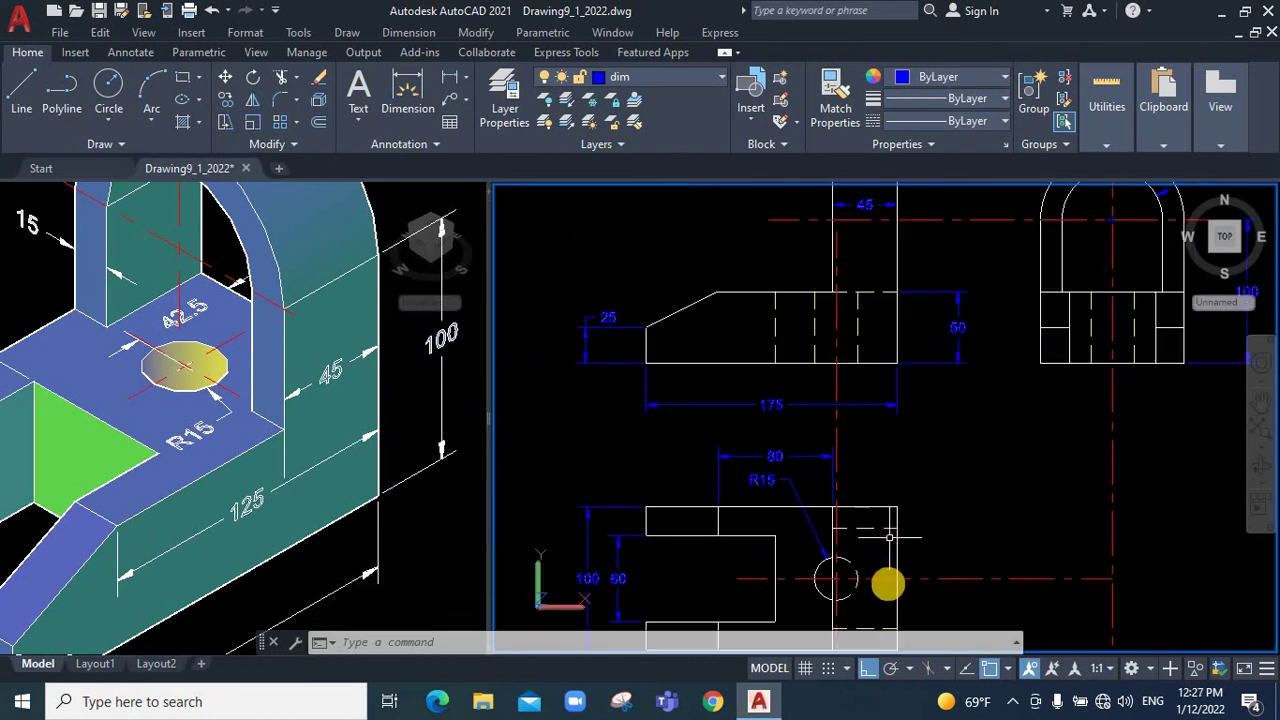
scroll(892, 583, down, 3)
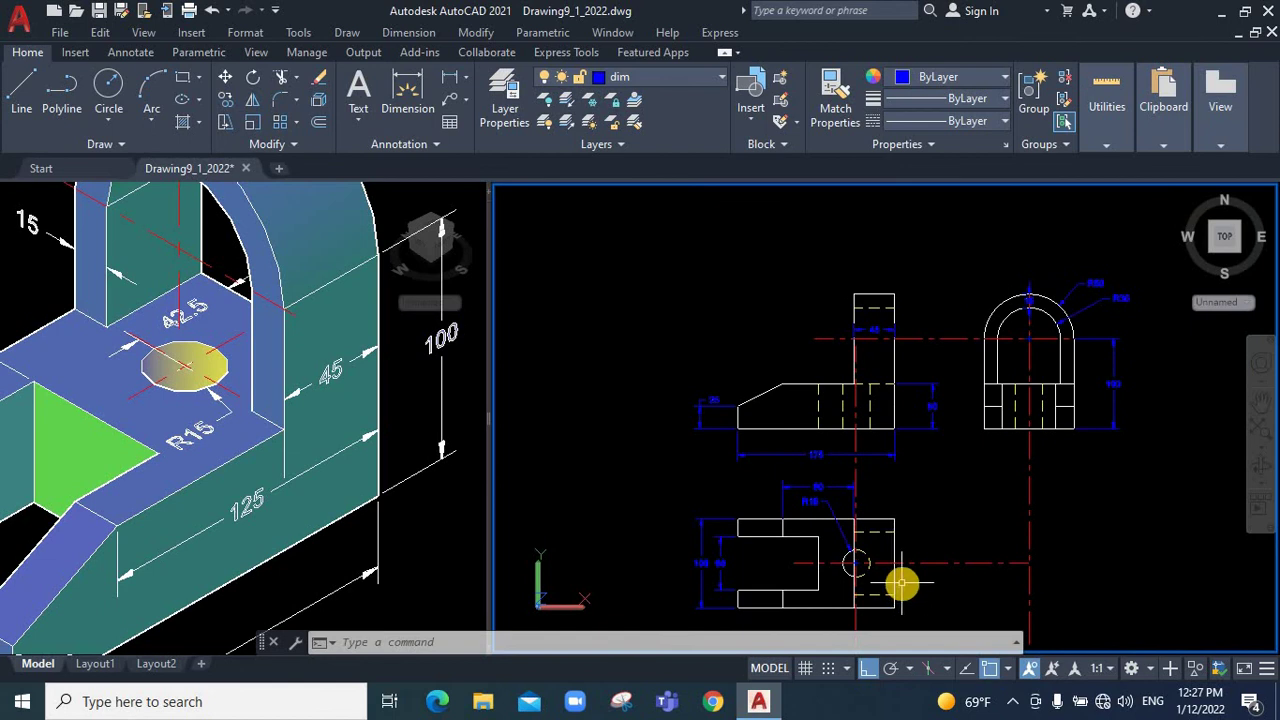